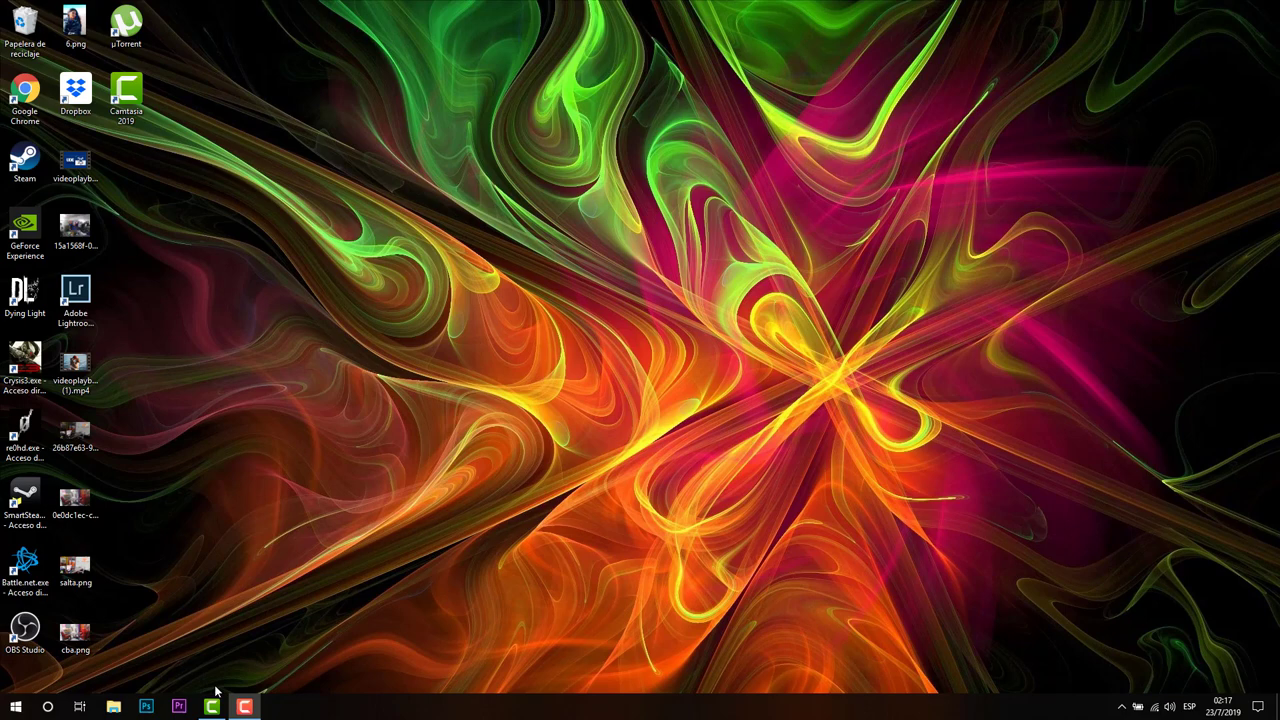
# Launch Photoshop and open the recent photo 4).jpg of the man at the air-conditioning unit
pyautogui.click(154, 702)
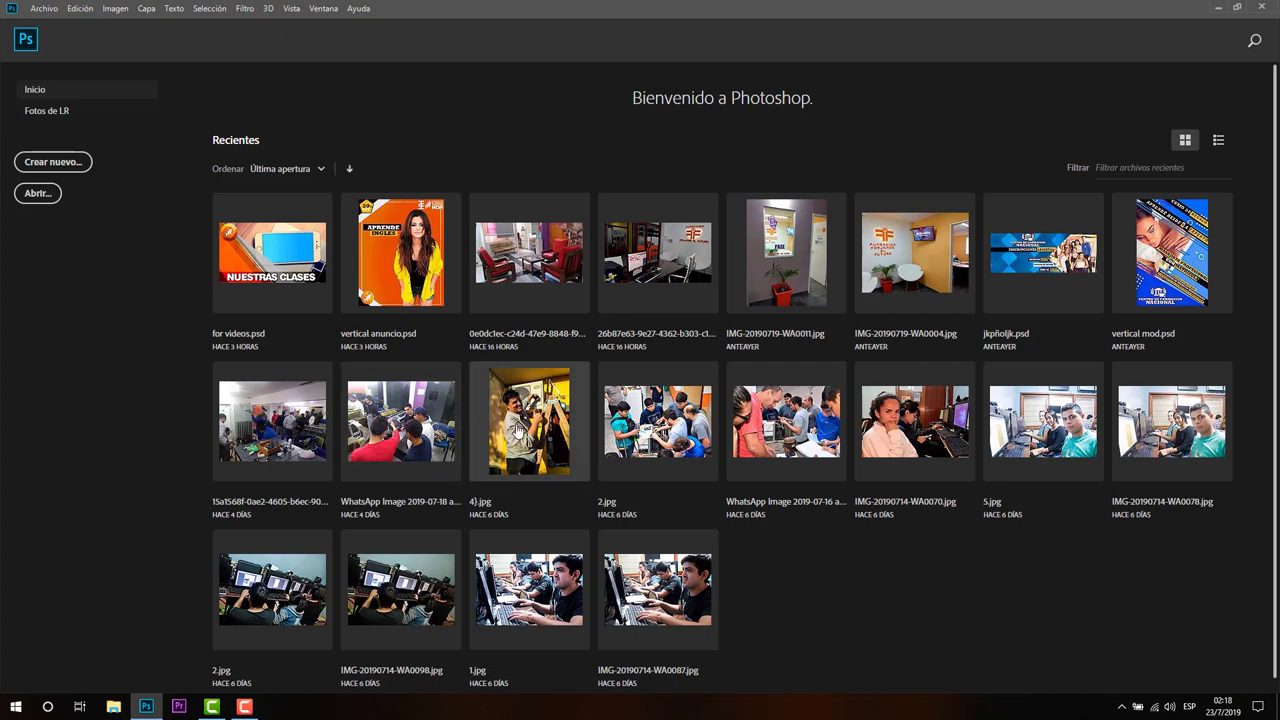
pyautogui.click(523, 427)
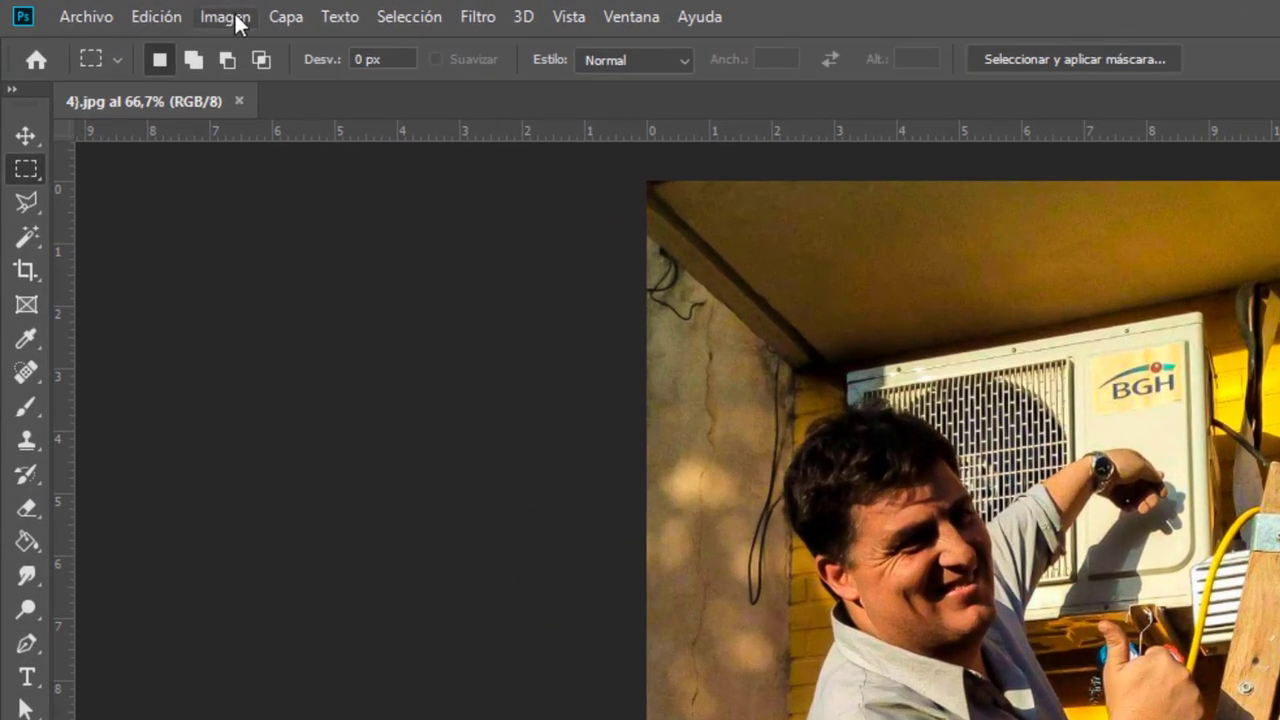
# In Tamaño de imagen, enter a height of 1920 px so the width follows to 1440
pyautogui.click(226, 17)
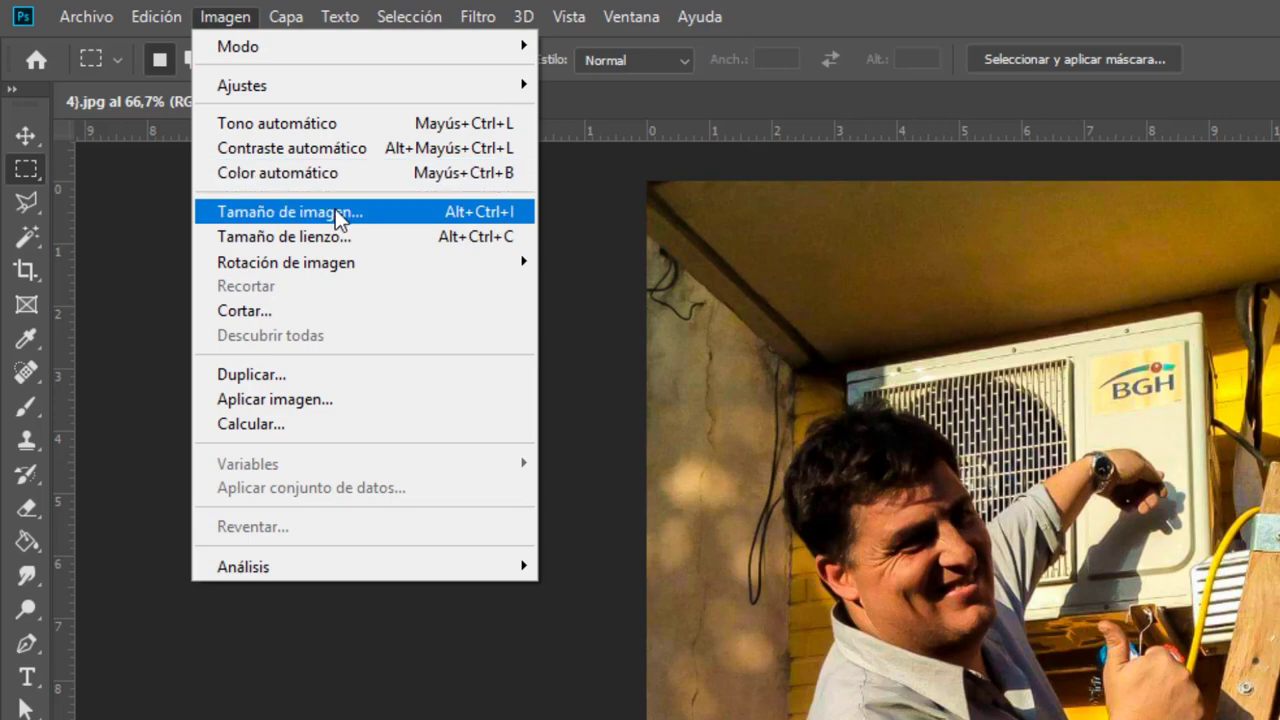
pyautogui.click(335, 211)
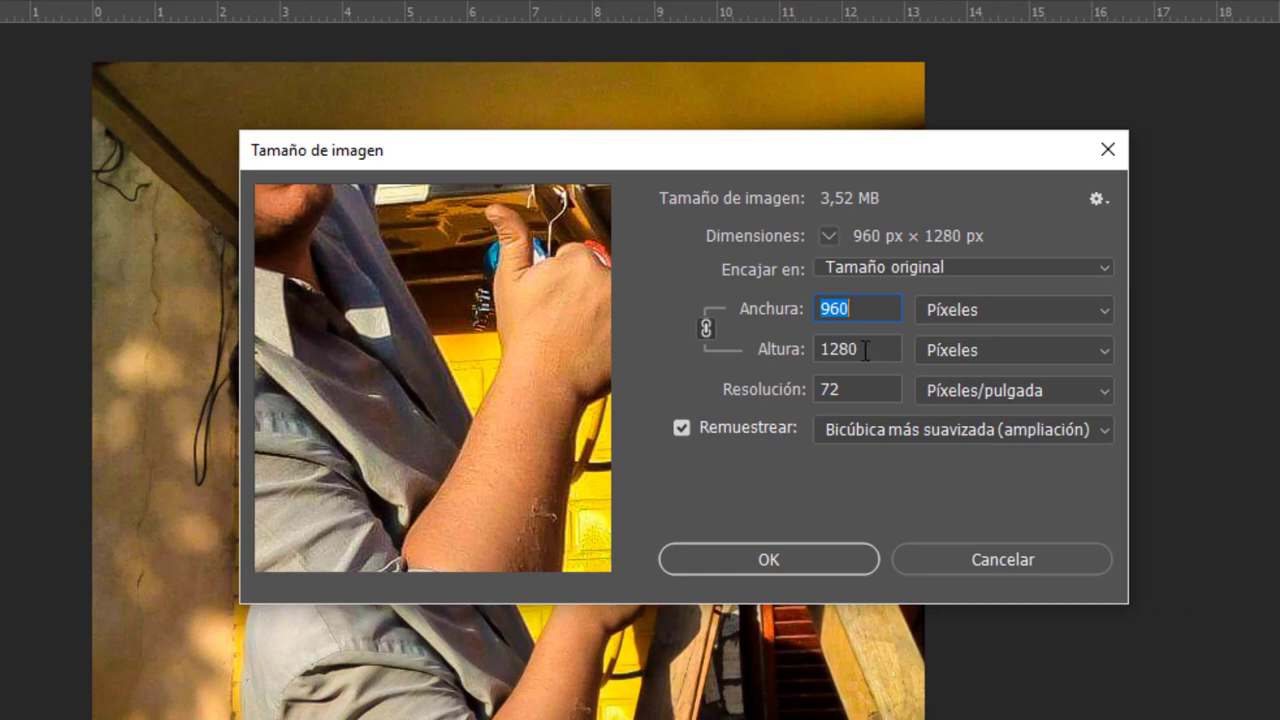
pyautogui.press('Tab')
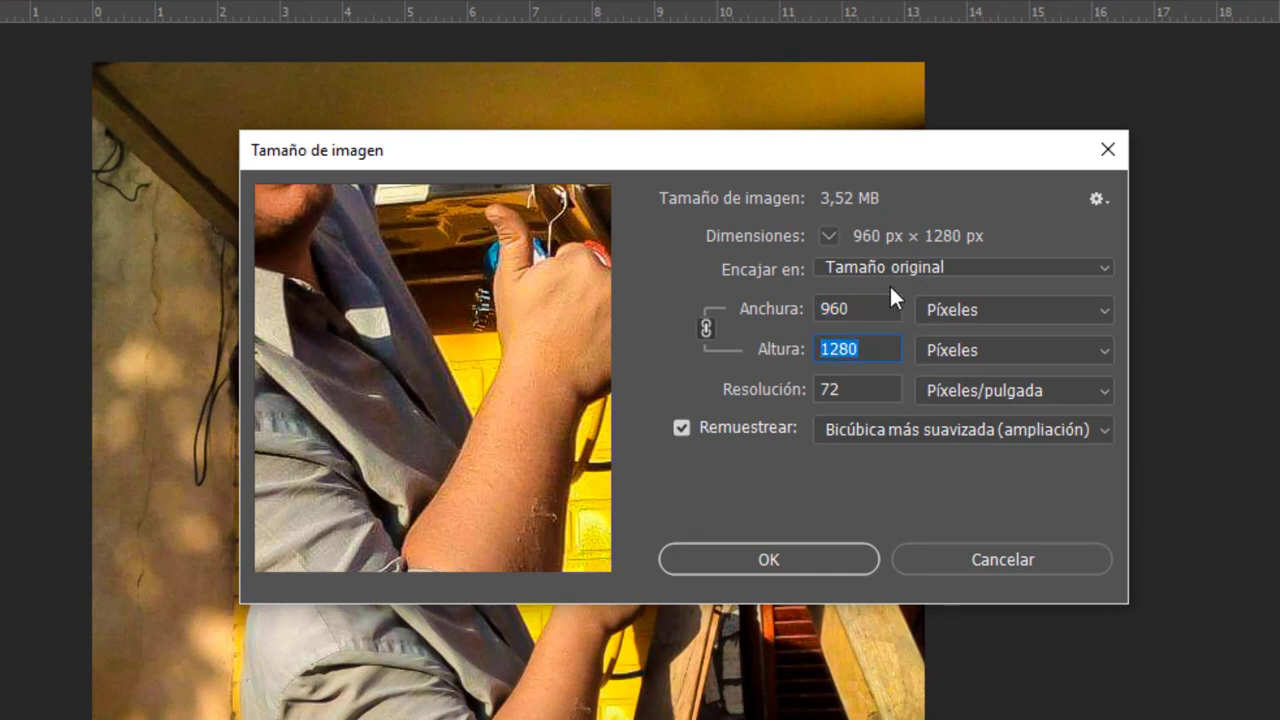
pyautogui.click(879, 349)
pyautogui.moveTo(860, 349); pyautogui.dragTo(806, 340)
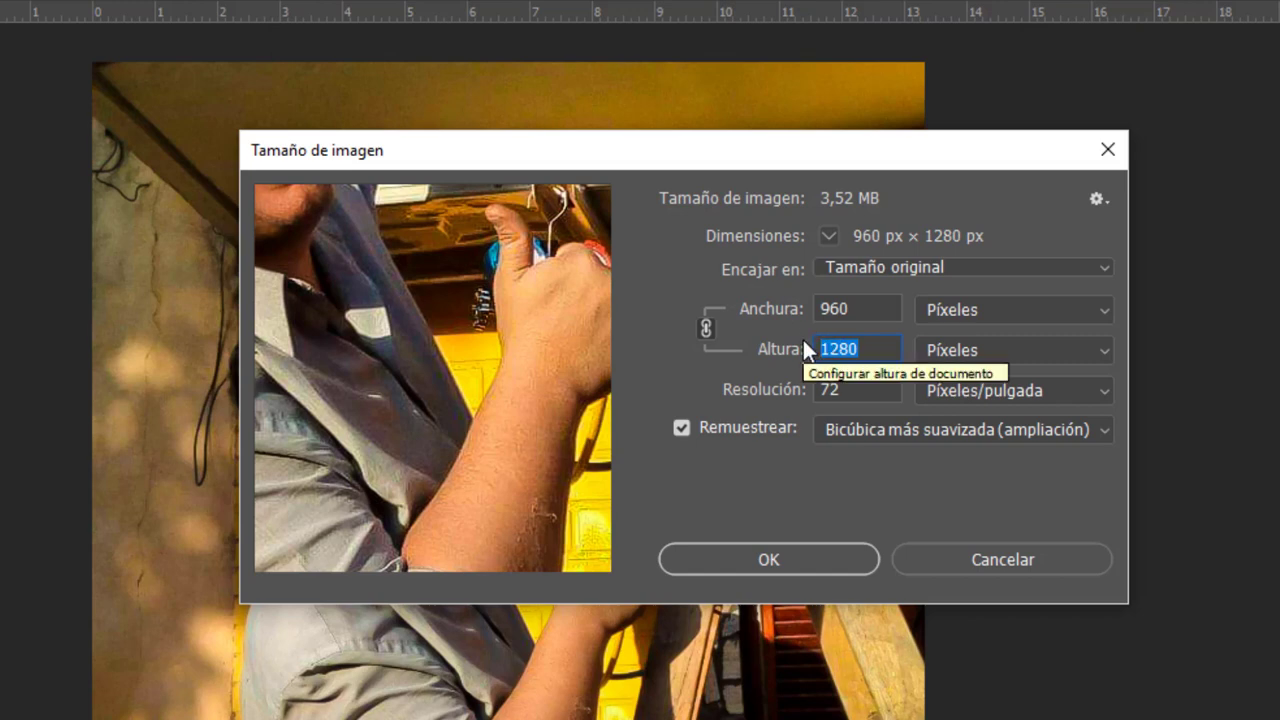
pyautogui.write('1')
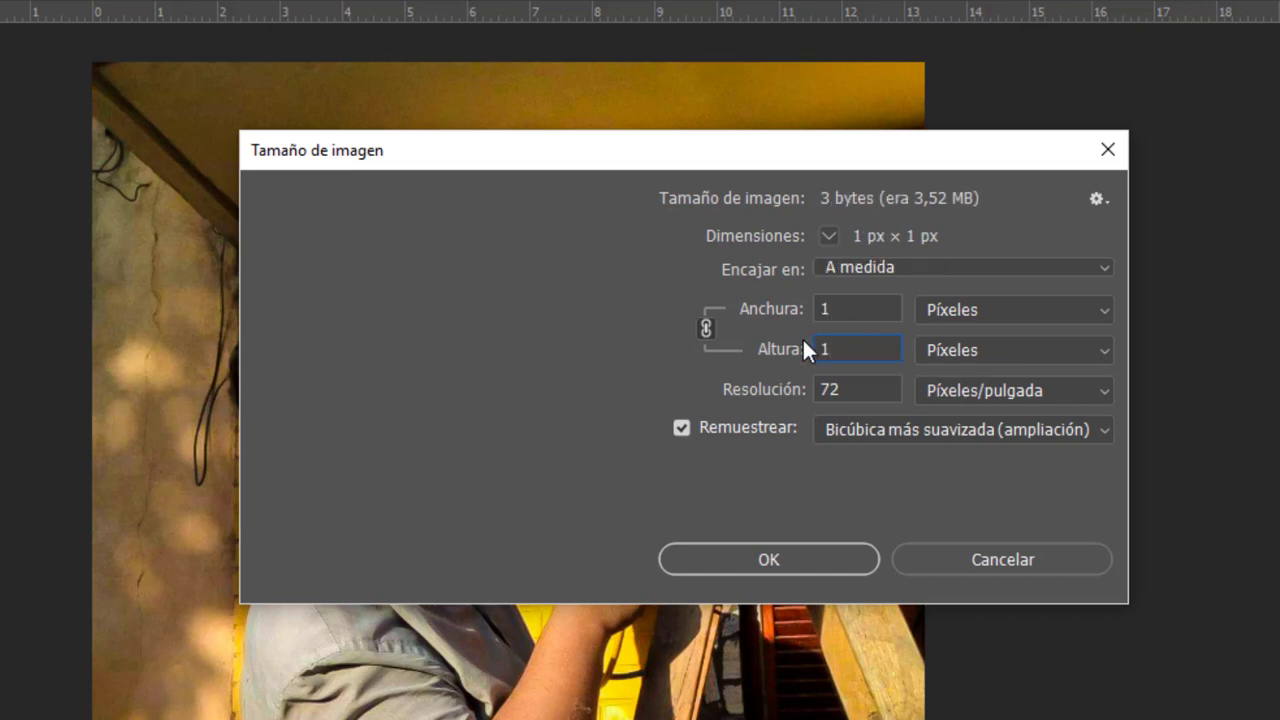
pyautogui.write('920')
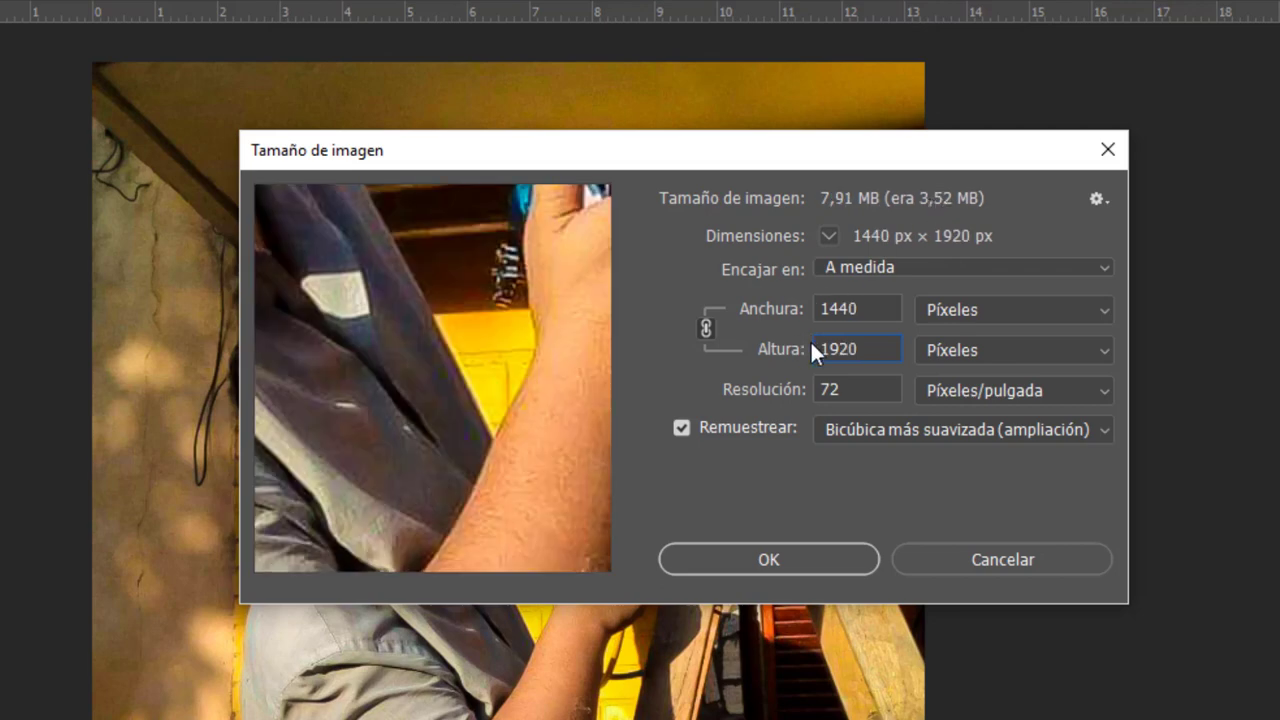
# Try the Conservar detalles and Bicúbica más suavizada (ampliación) resampling methods in Remuestrear
pyautogui.click(877, 423)
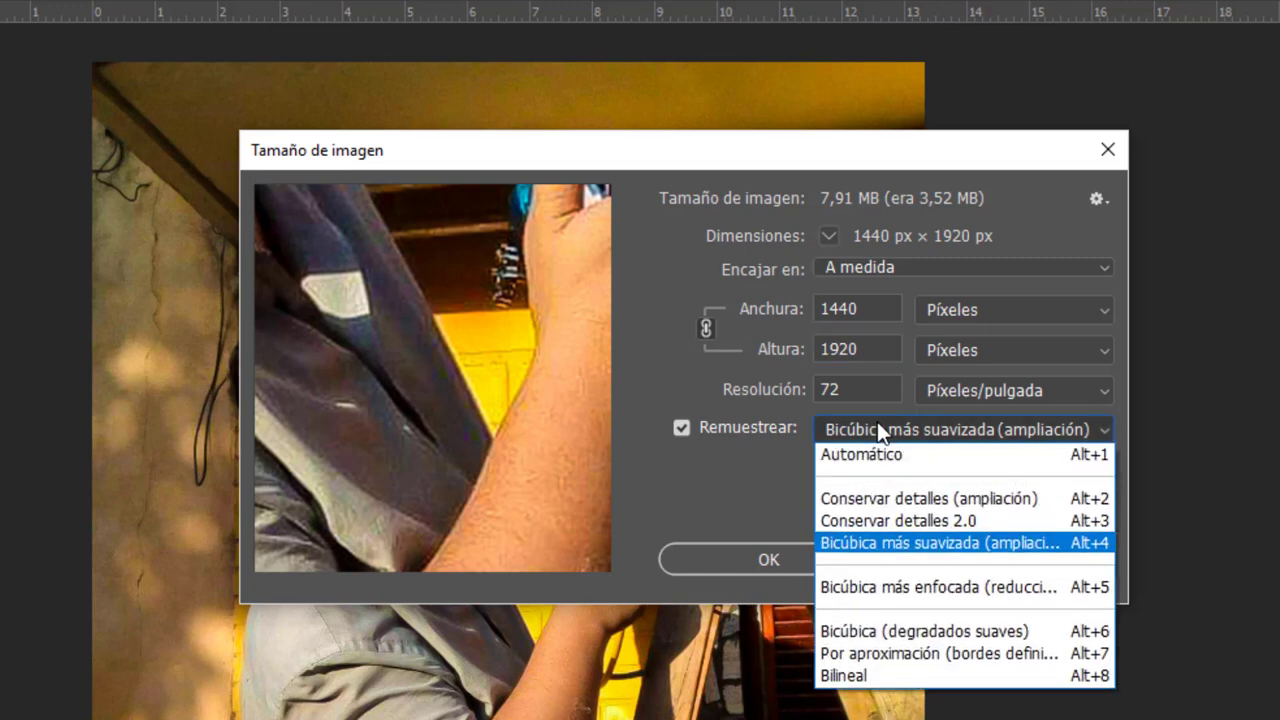
pyautogui.click(960, 500)
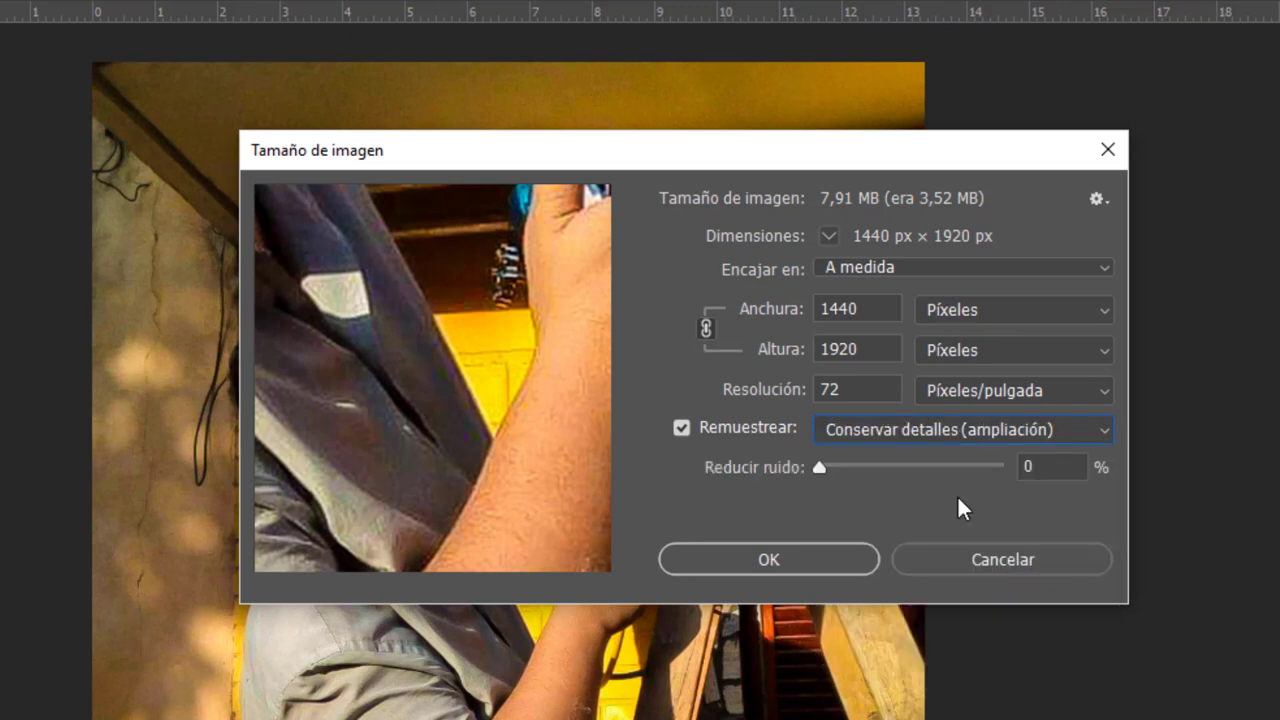
pyautogui.click(950, 420)
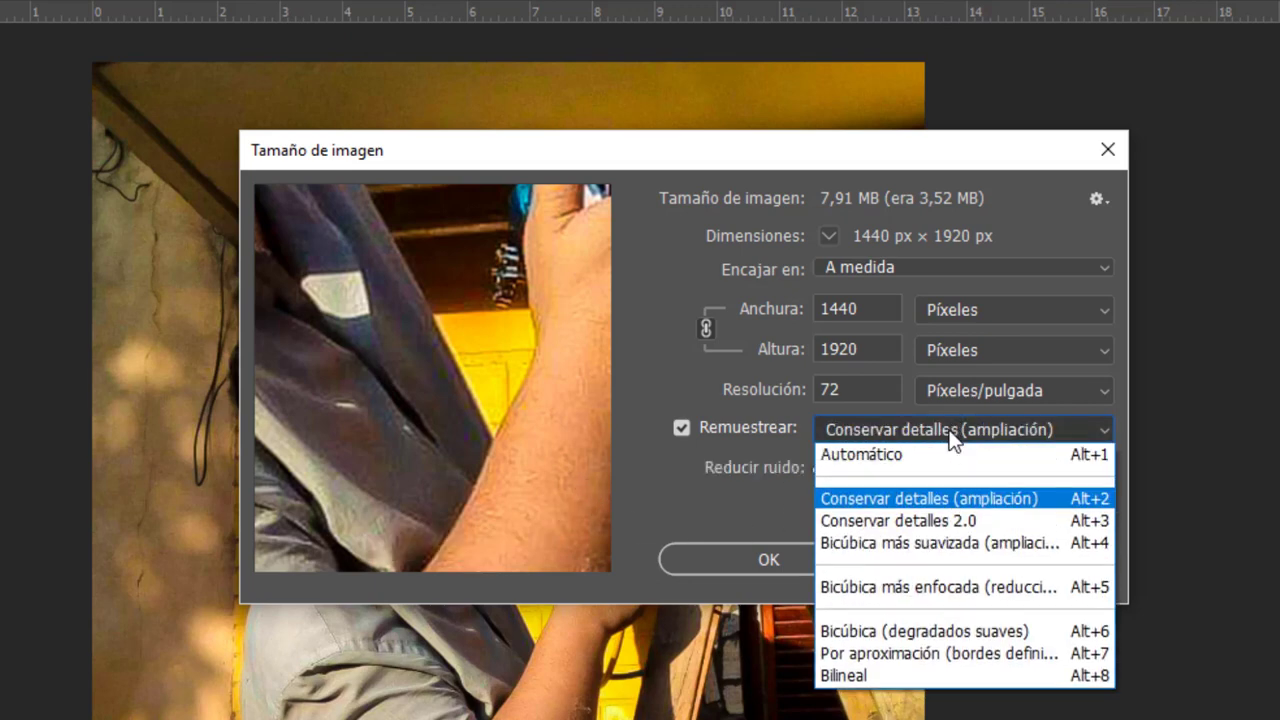
pyautogui.click(964, 541)
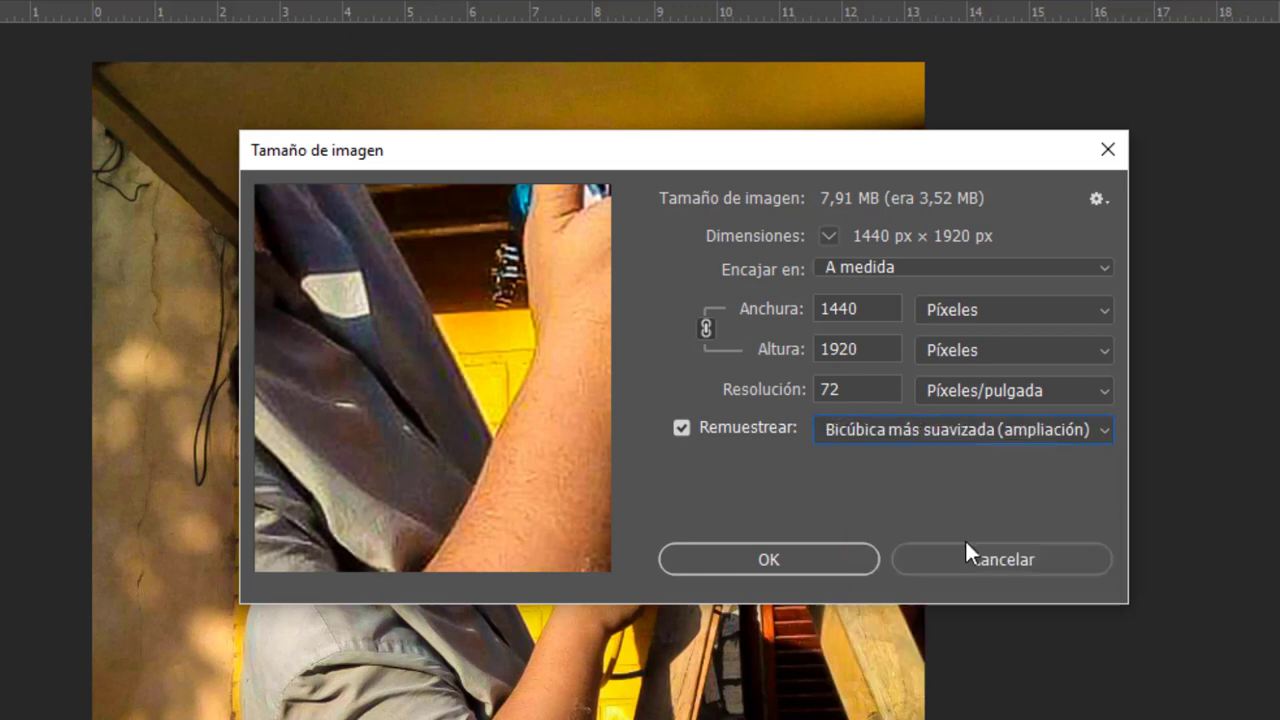
pyautogui.click(954, 441)
pyautogui.click(968, 523)
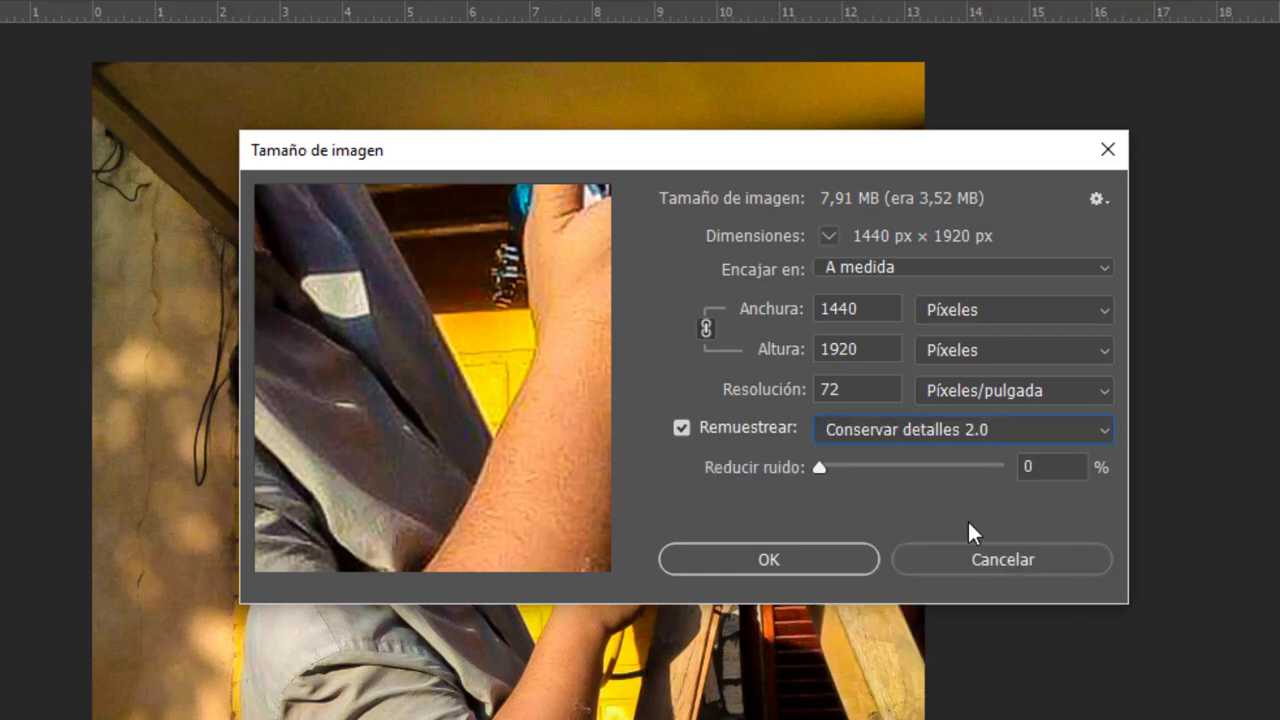
pyautogui.click(963, 441)
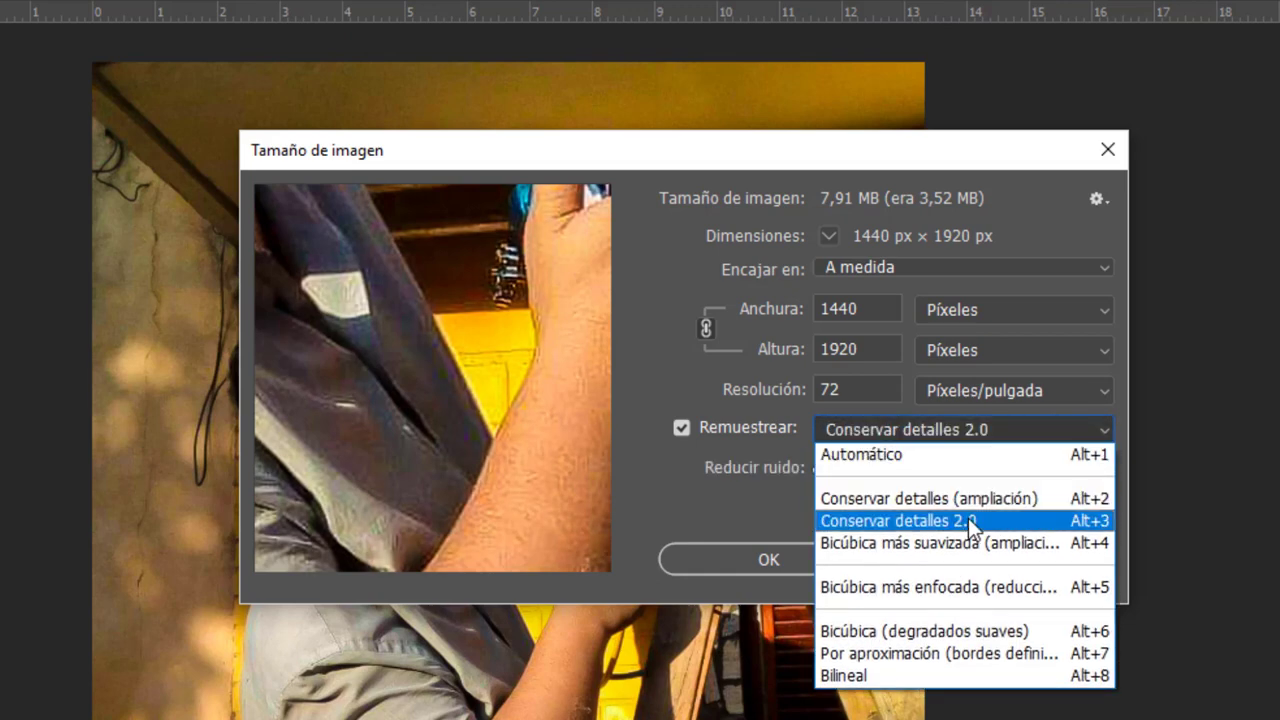
pyautogui.press('Up')
pyautogui.press('Return')
# Settle on Conservar detalles 2.0, set Reducir ruido to 39% and apply the resize
pyautogui.click(964, 437)
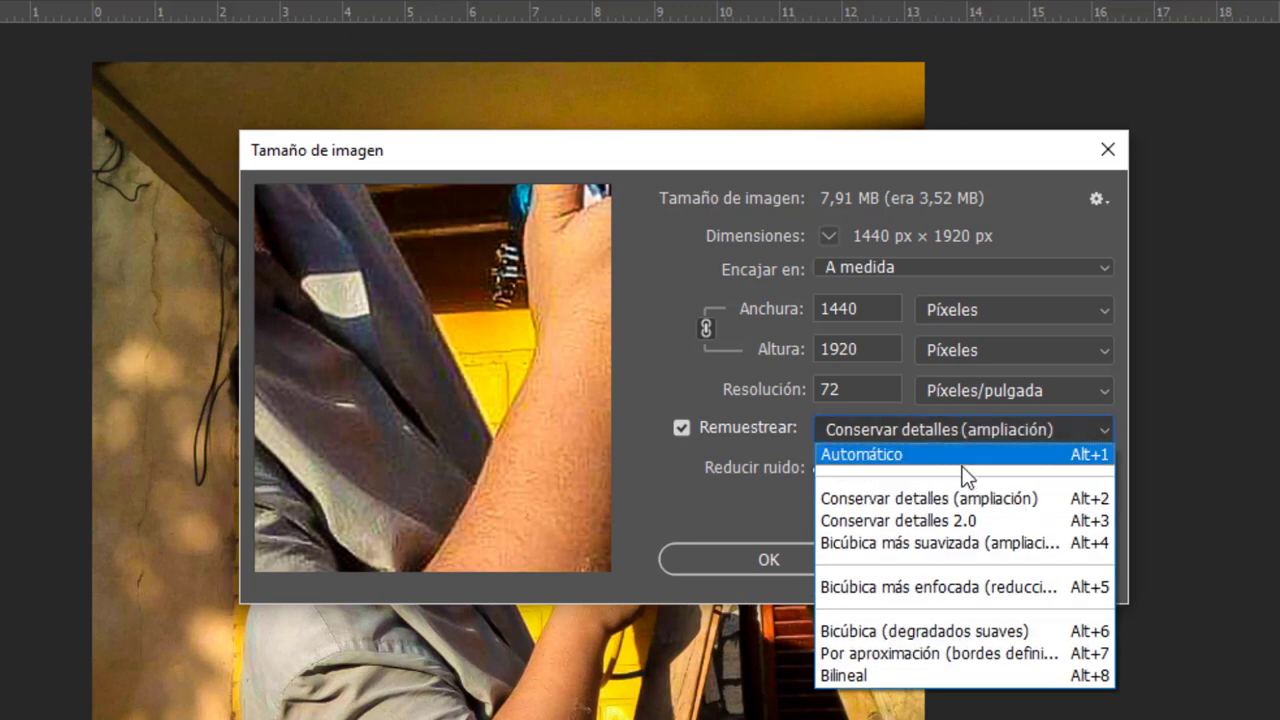
pyautogui.click(958, 431)
pyautogui.click(957, 438)
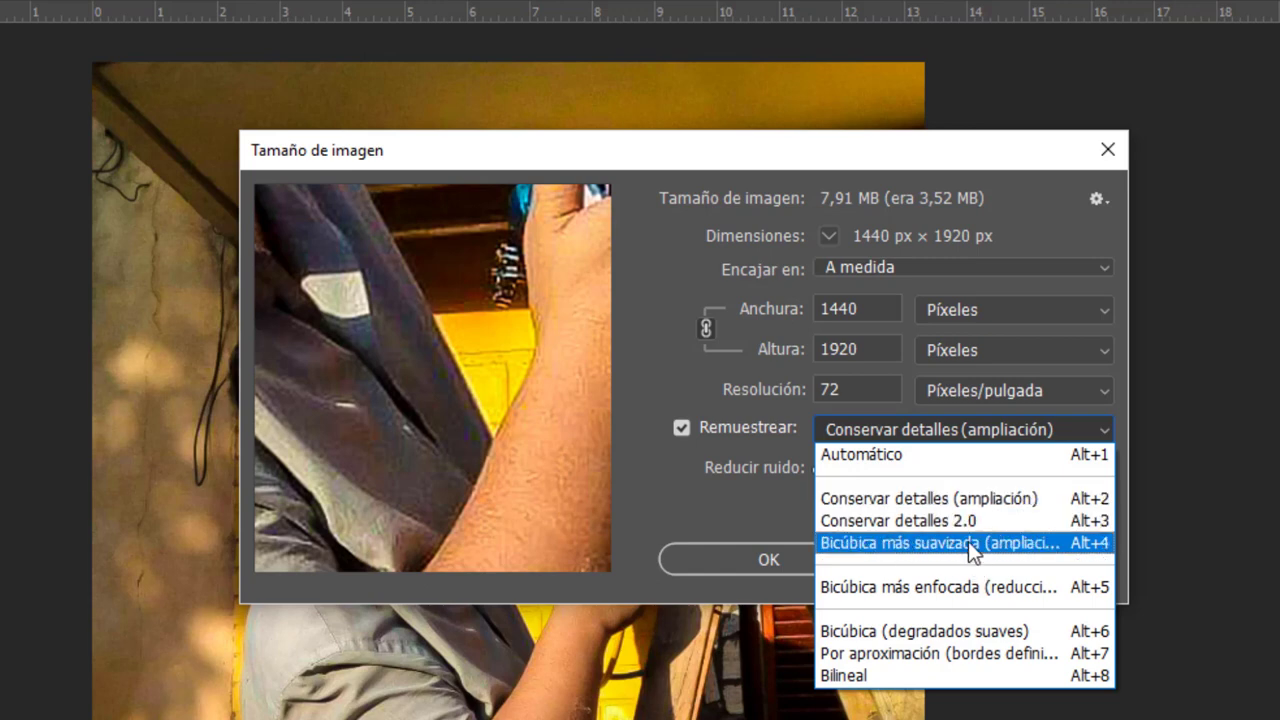
pyautogui.click(967, 543)
pyautogui.click(975, 430)
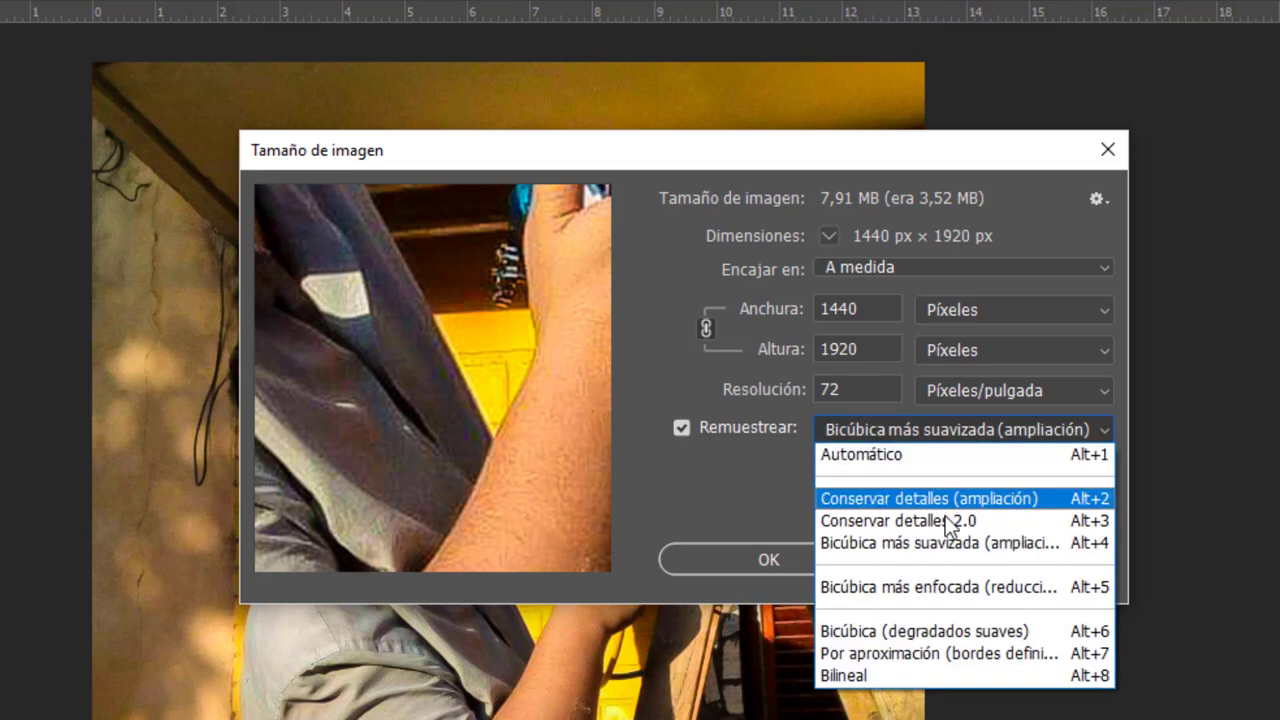
pyautogui.click(942, 520)
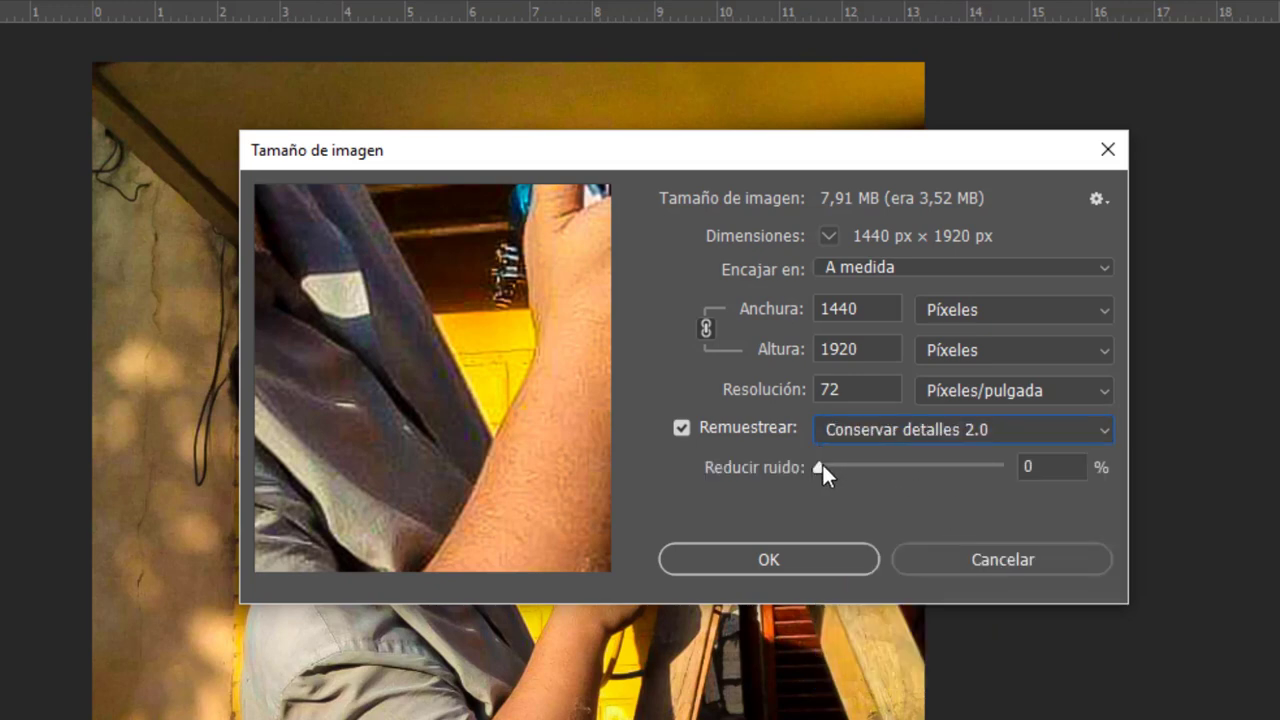
pyautogui.moveTo(821, 465); pyautogui.dragTo(928, 472)
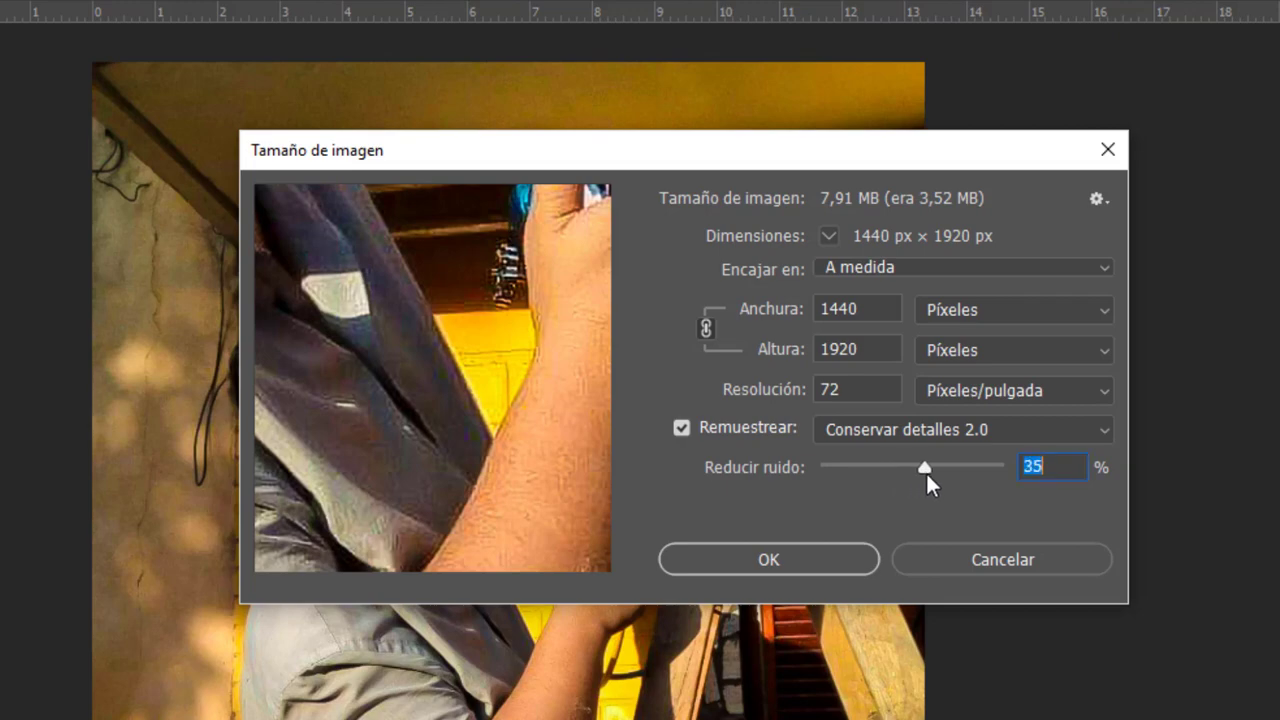
pyautogui.click(849, 543)
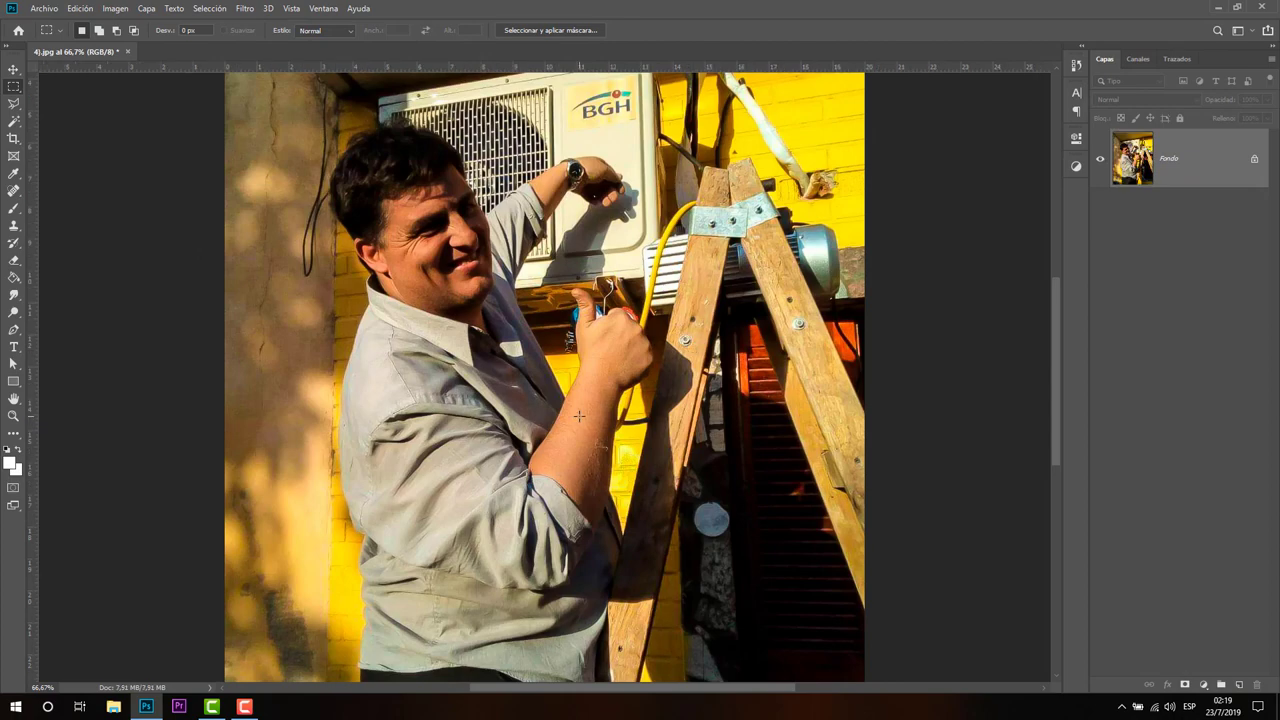
pyautogui.hscroll(-2, 588, 426)
pyautogui.scroll(2, 588, 426)
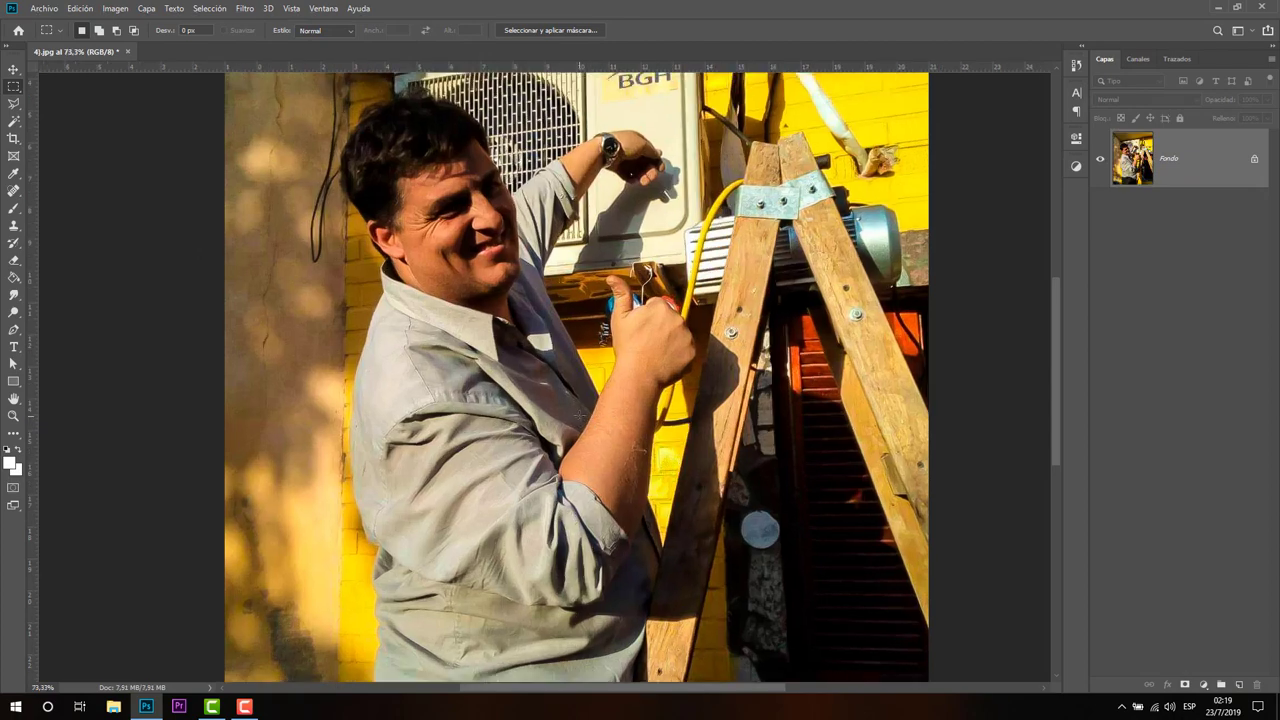
pyautogui.scroll(2, 586, 423)
pyautogui.scroll(2, 583, 419)
pyautogui.scroll(2, 580, 415)
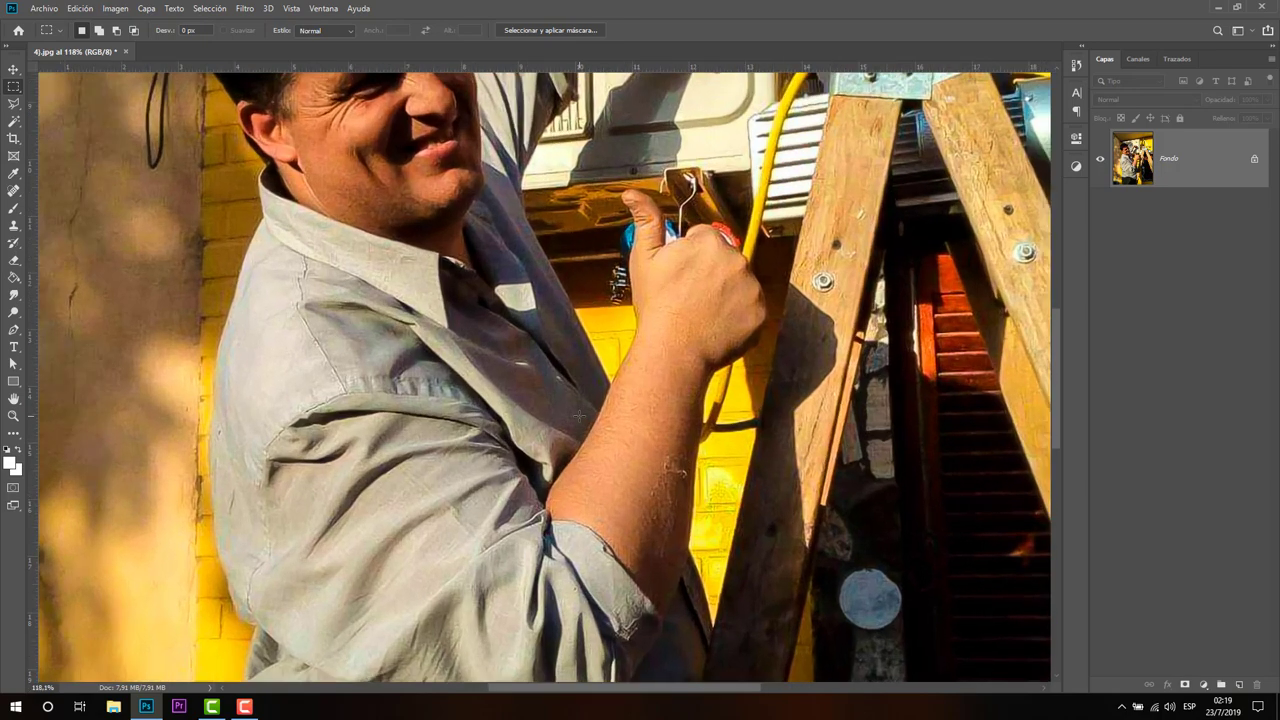
pyautogui.scroll(-1, 579, 415)
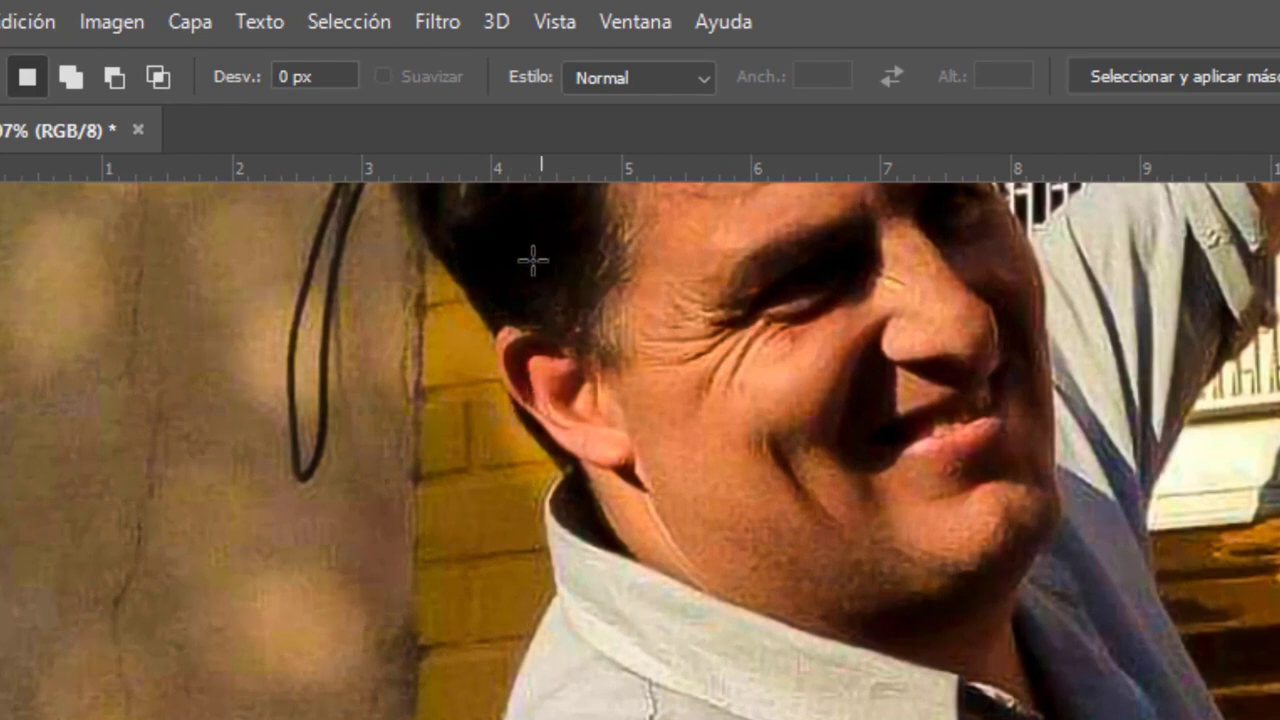
# Open the photo in Filtro de Camera Raw and select the Temperatura value
pyautogui.click(447, 22)
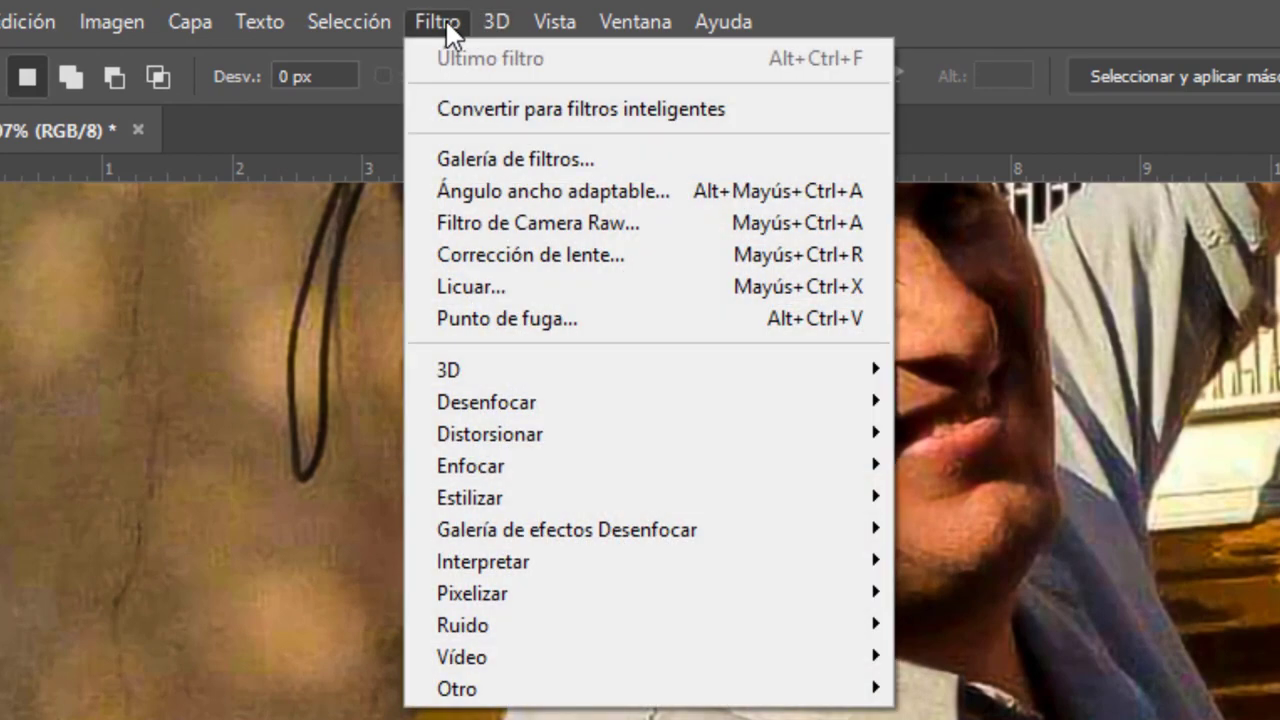
pyautogui.click(562, 224)
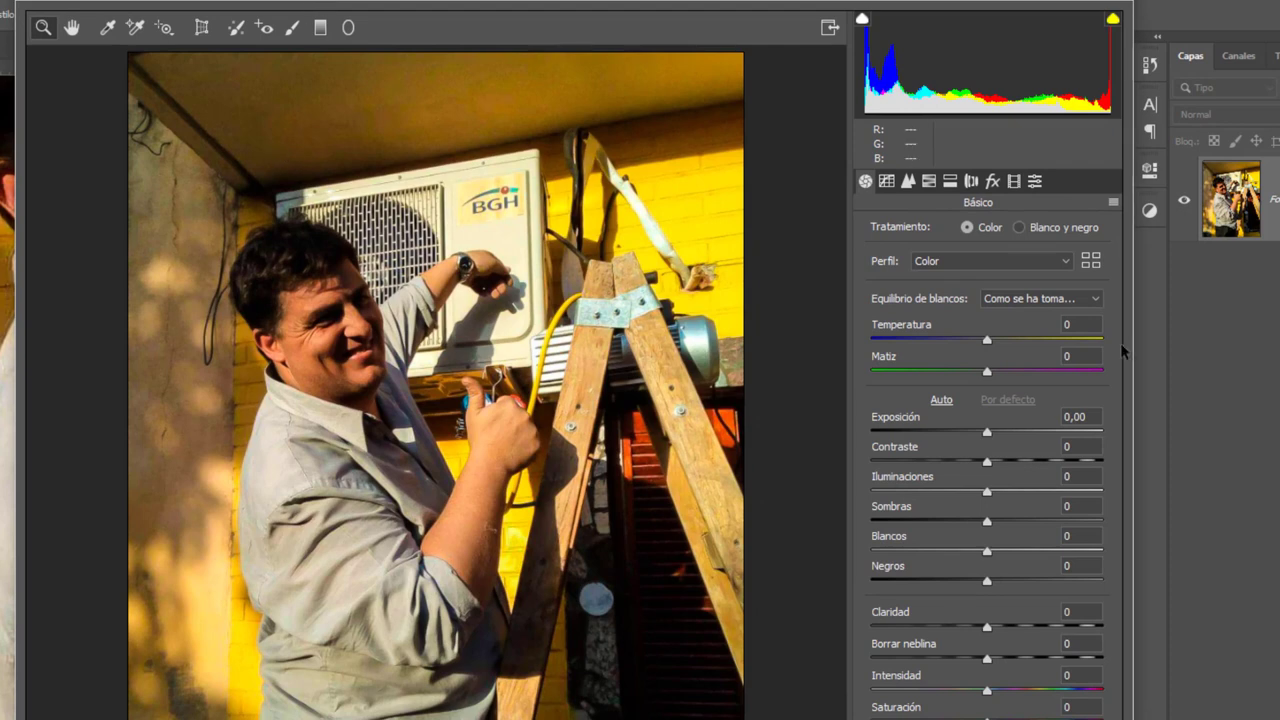
pyautogui.click(989, 344)
# Sweep Temperatura between extremes, settle it at -38, and set Matiz to +13
pyautogui.moveTo(988, 341); pyautogui.dragTo(1088, 342)
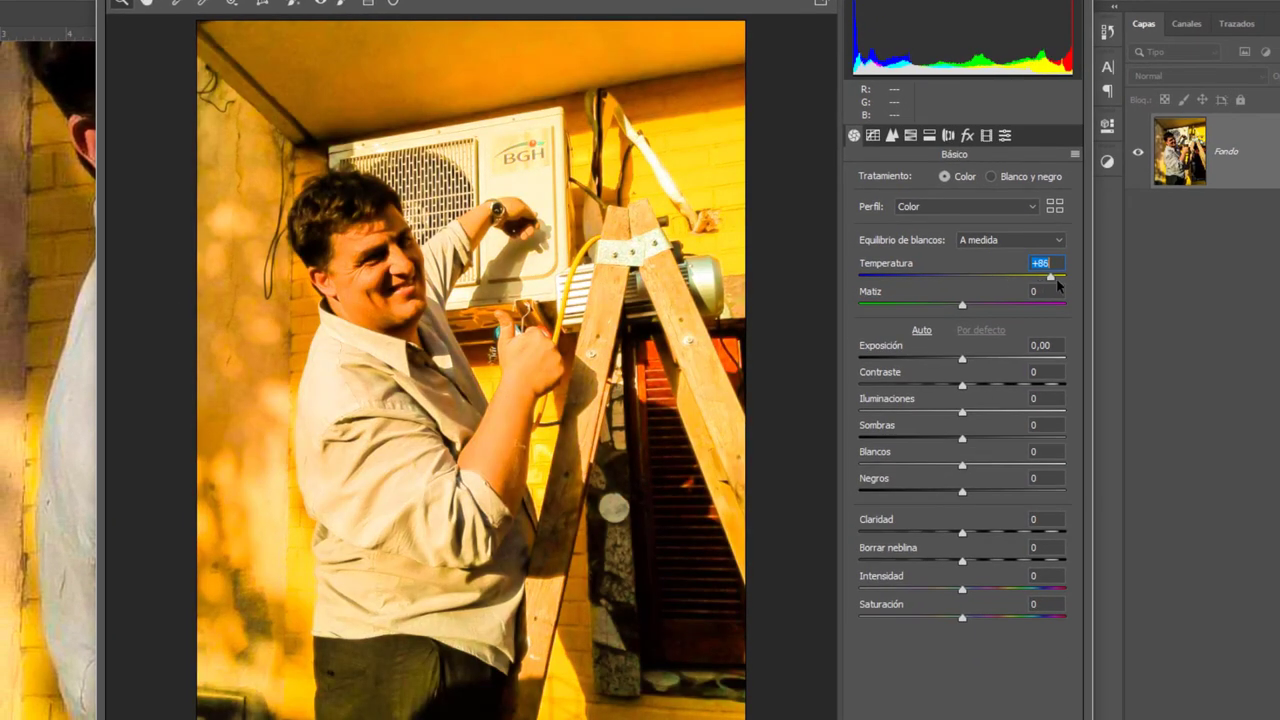
pyautogui.moveTo(1058, 285); pyautogui.dragTo(1079, 283)
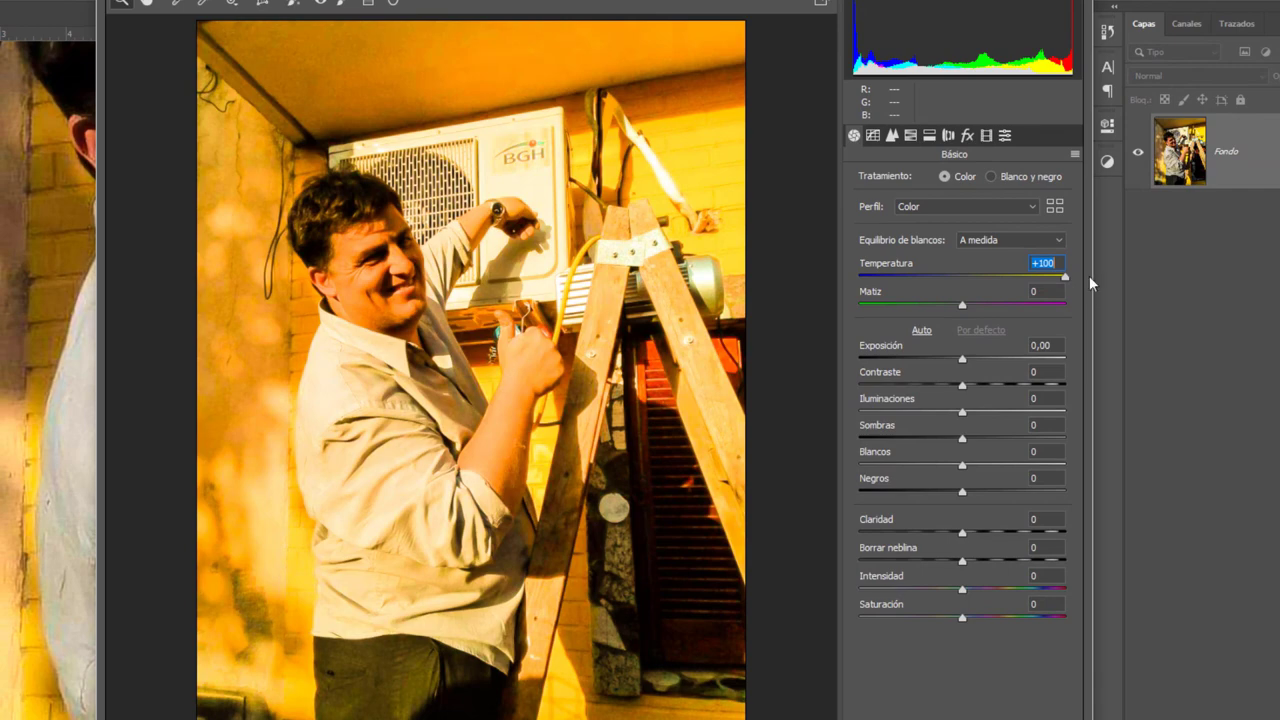
pyautogui.moveTo(1089, 275); pyautogui.dragTo(840, 291)
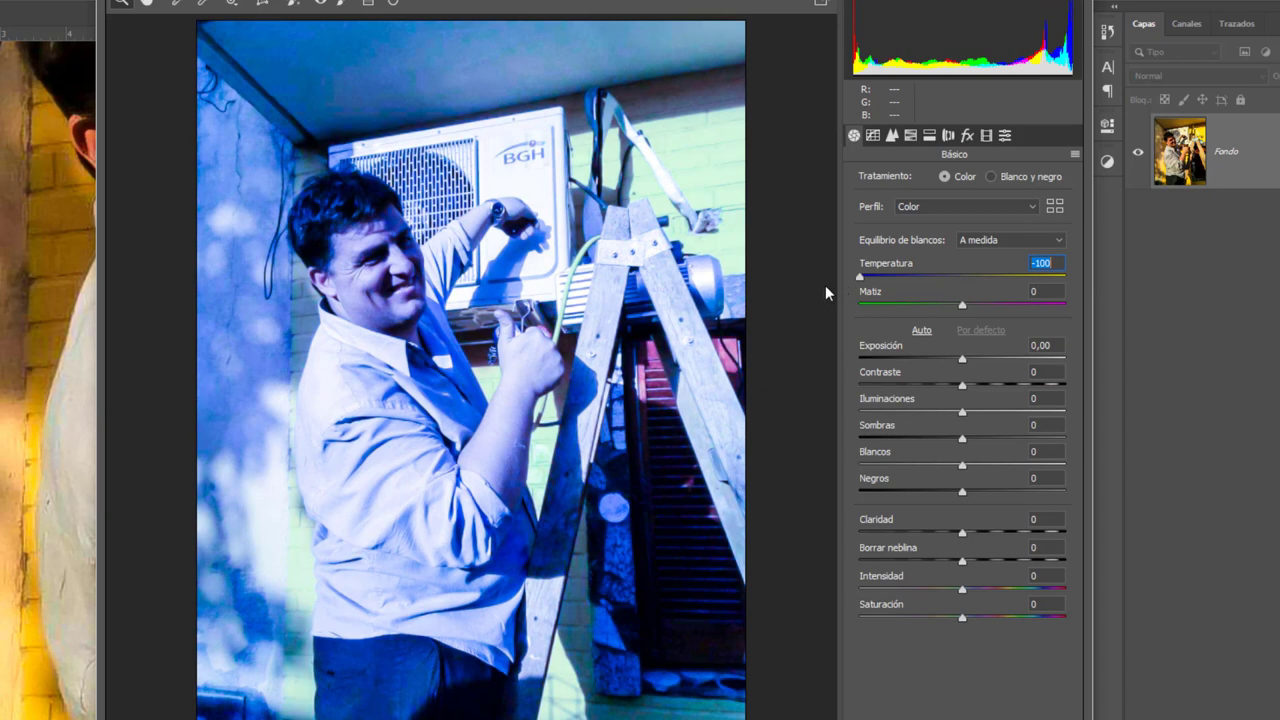
pyautogui.moveTo(825, 286)
pyautogui.mouseDown()
pyautogui.moveTo(1064, 281)
pyautogui.moveTo(860, 286)
pyautogui.moveTo(979, 287)
pyautogui.moveTo(932, 292)
pyautogui.mouseUp()
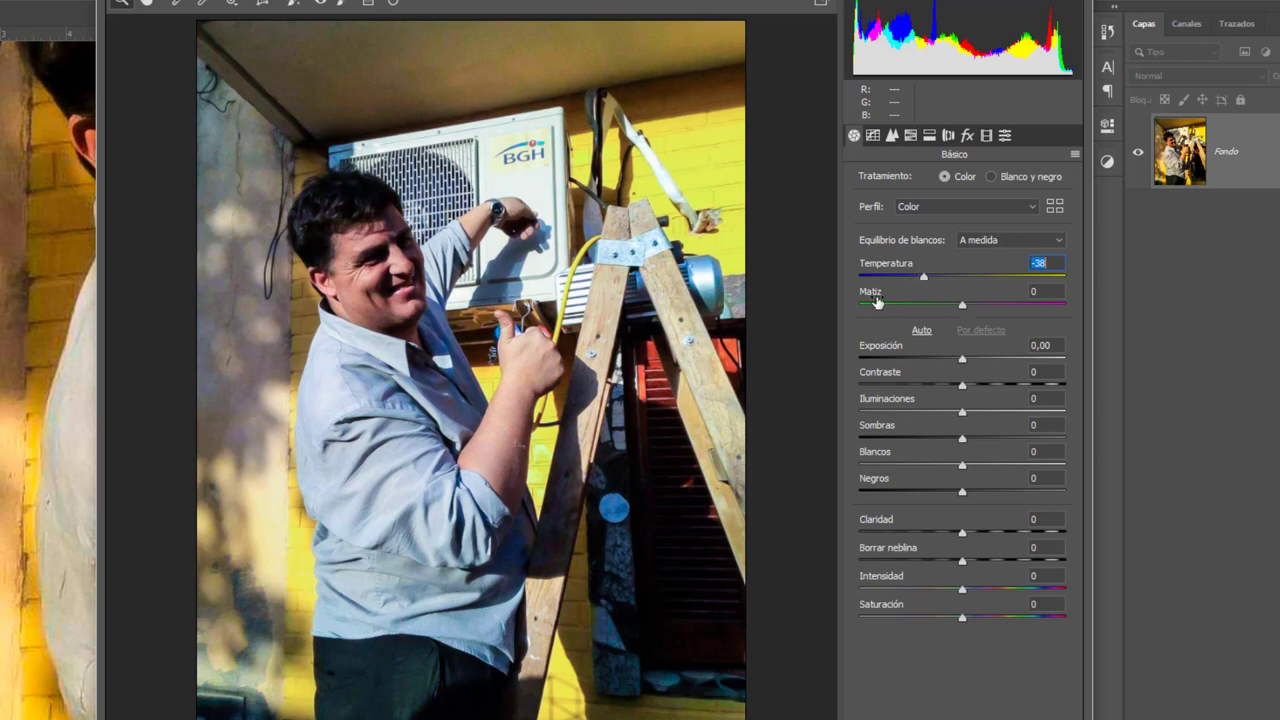
pyautogui.moveTo(885, 300)
pyautogui.mouseDown()
pyautogui.moveTo(892, 315)
pyautogui.moveTo(985, 318)
pyautogui.moveTo(976, 313)
pyautogui.mouseUp()
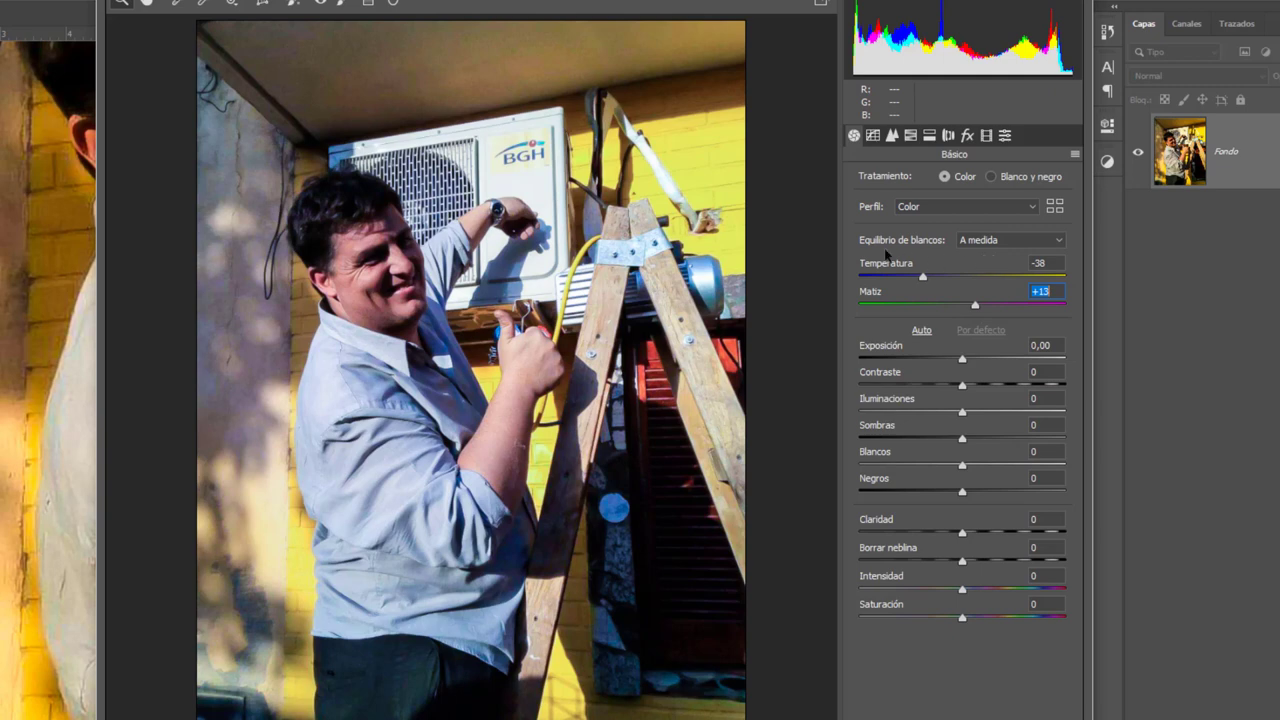
# Set Equilibrio de blancos to Automático (-32 / +16), try Auto, then reset tones with Por defecto
pyautogui.click(996, 240)
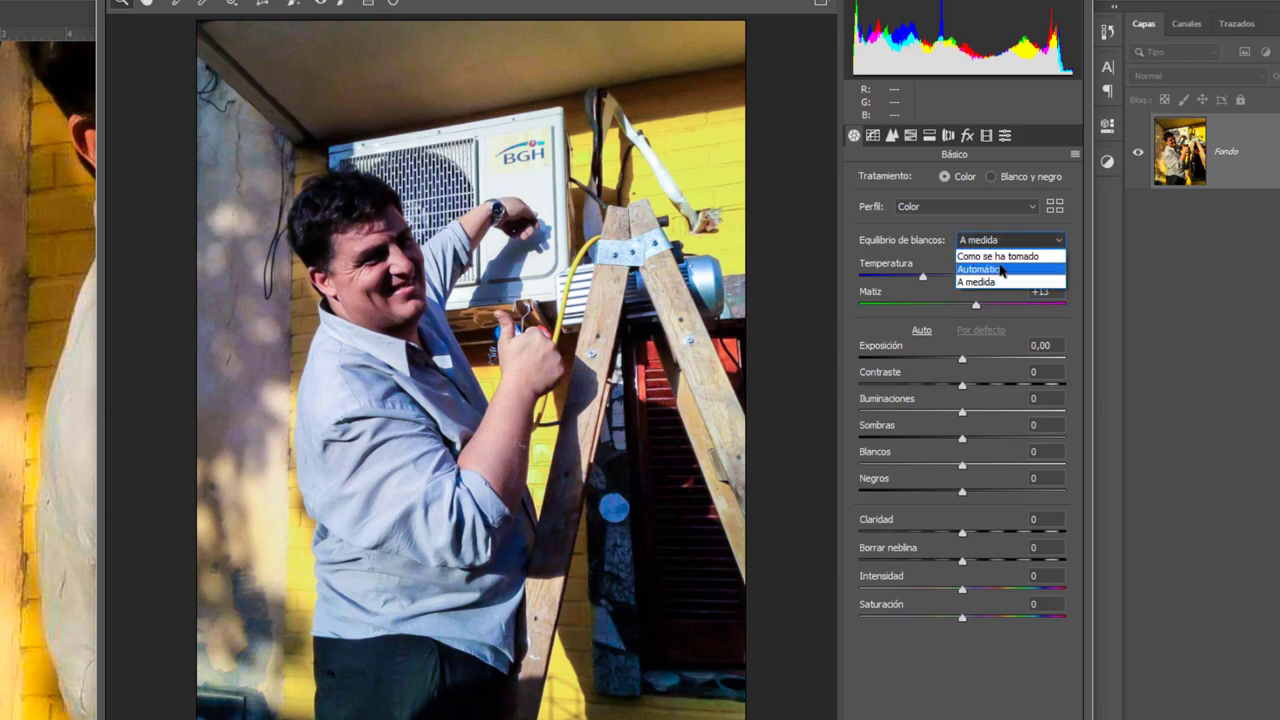
pyautogui.click(1001, 270)
pyautogui.click(1003, 245)
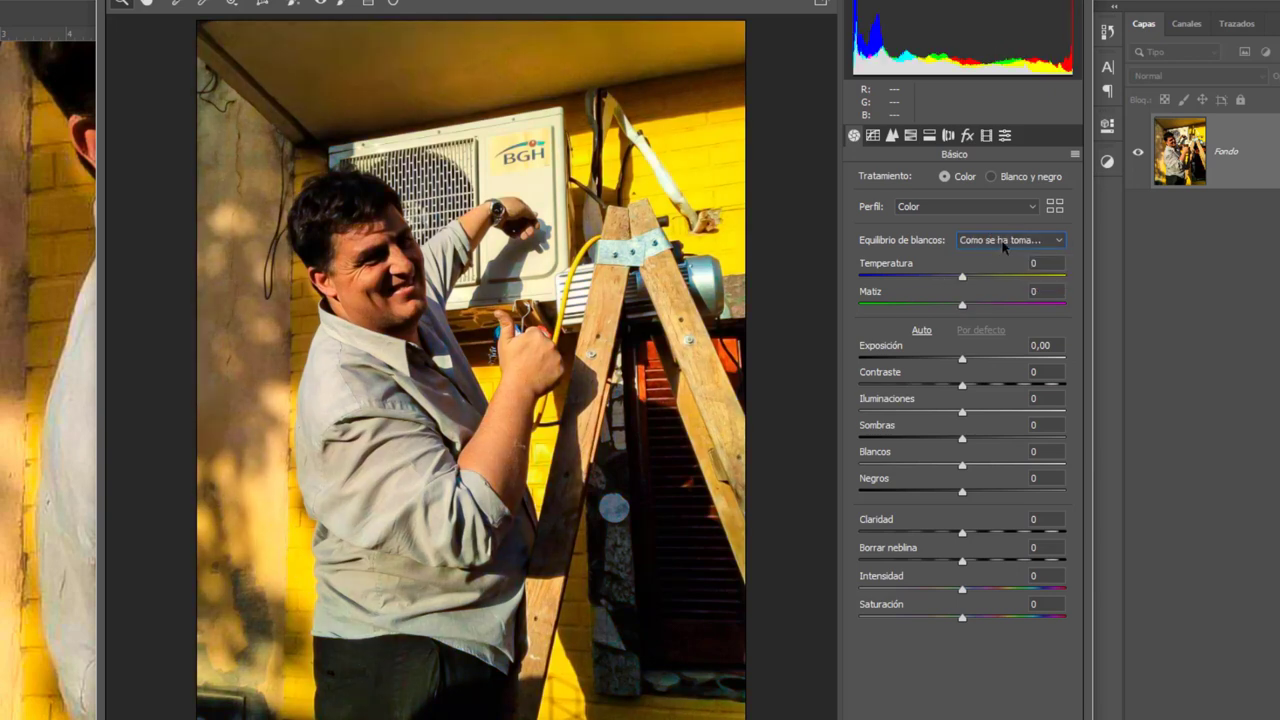
pyautogui.click(1004, 247)
pyautogui.click(998, 244)
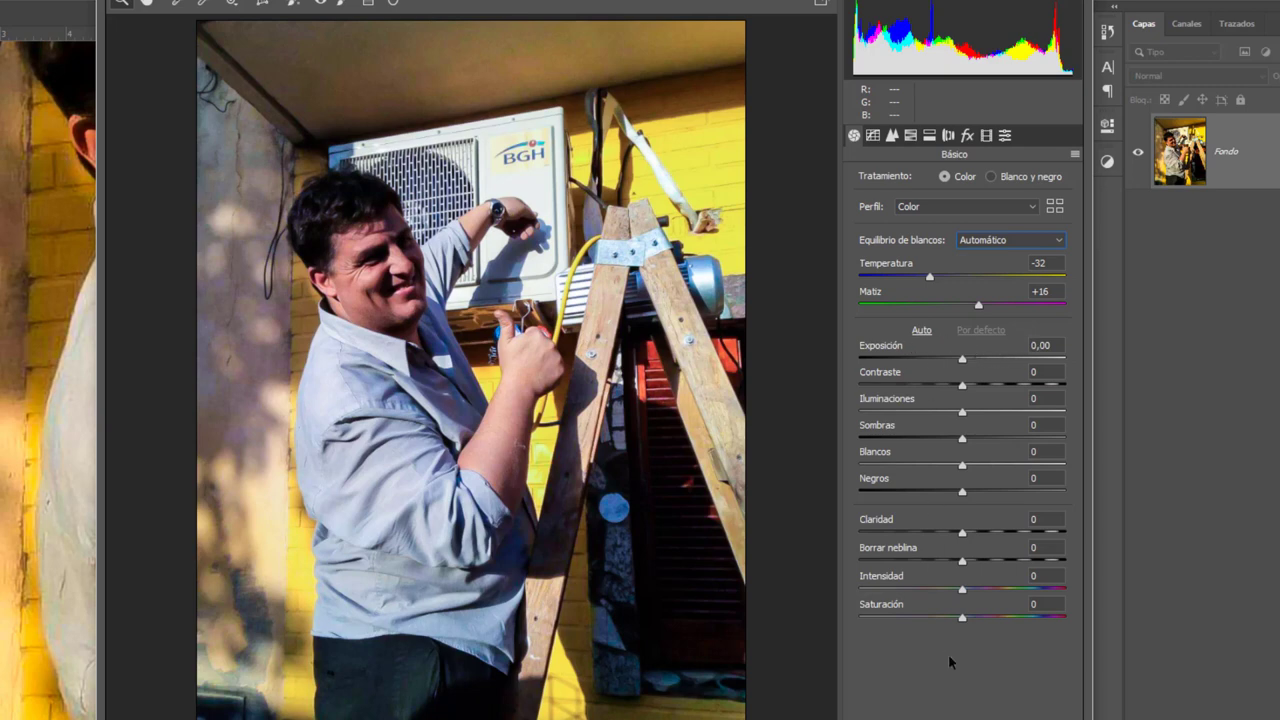
pyautogui.click(922, 331)
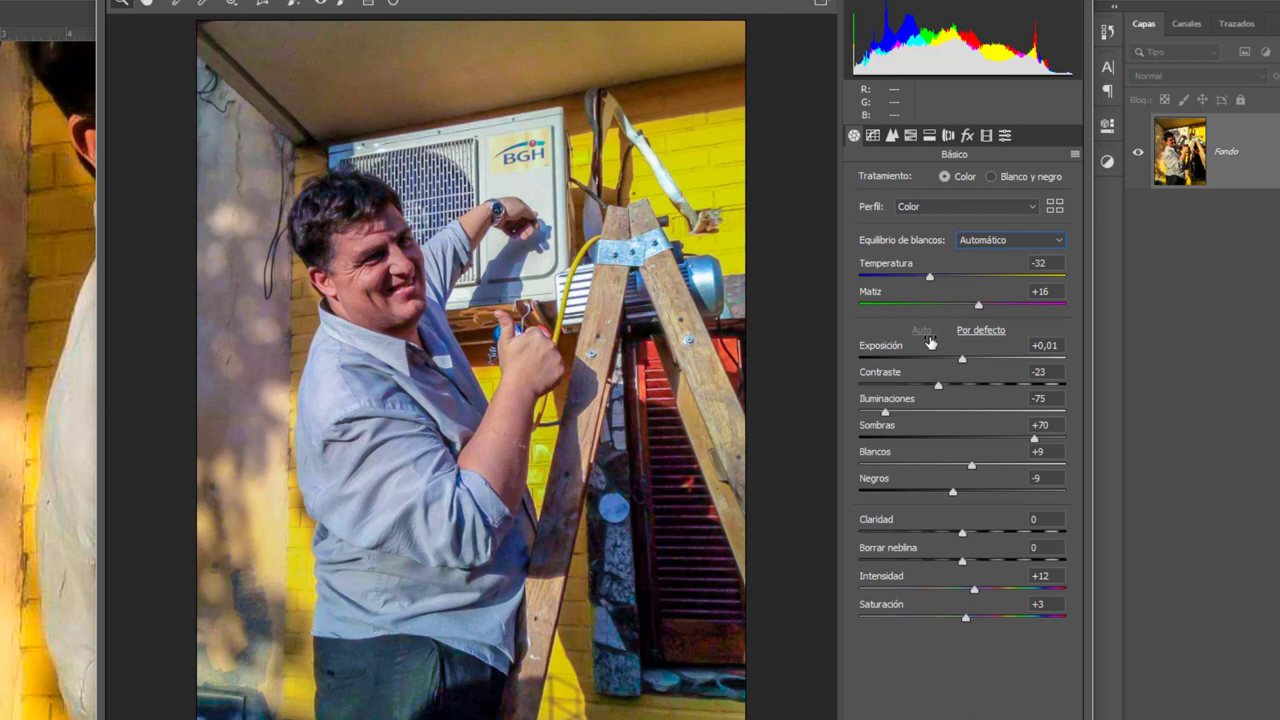
pyautogui.click(1002, 334)
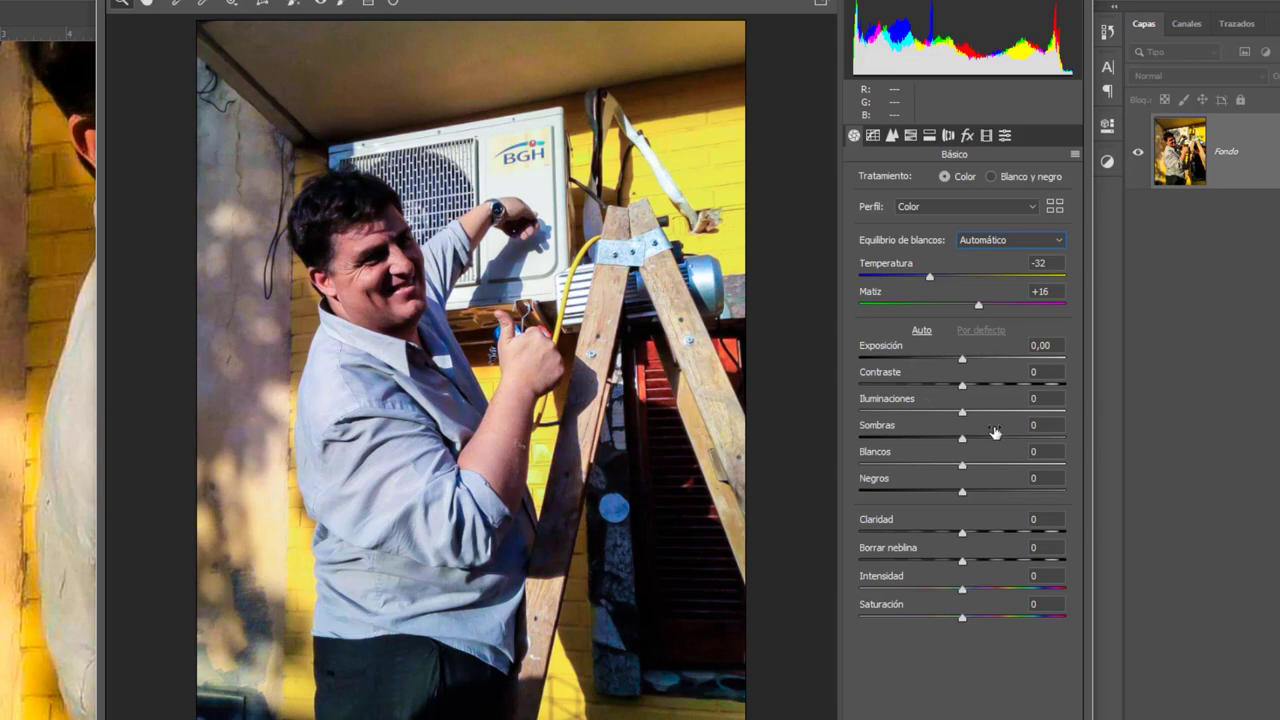
# Set Exposición to +0,95, Contraste to -35 and Sombras to +26, then drag Blancos
pyautogui.moveTo(965, 366)
pyautogui.mouseDown()
pyautogui.moveTo(996, 367)
pyautogui.moveTo(861, 360)
pyautogui.moveTo(988, 368)
pyautogui.mouseUp()
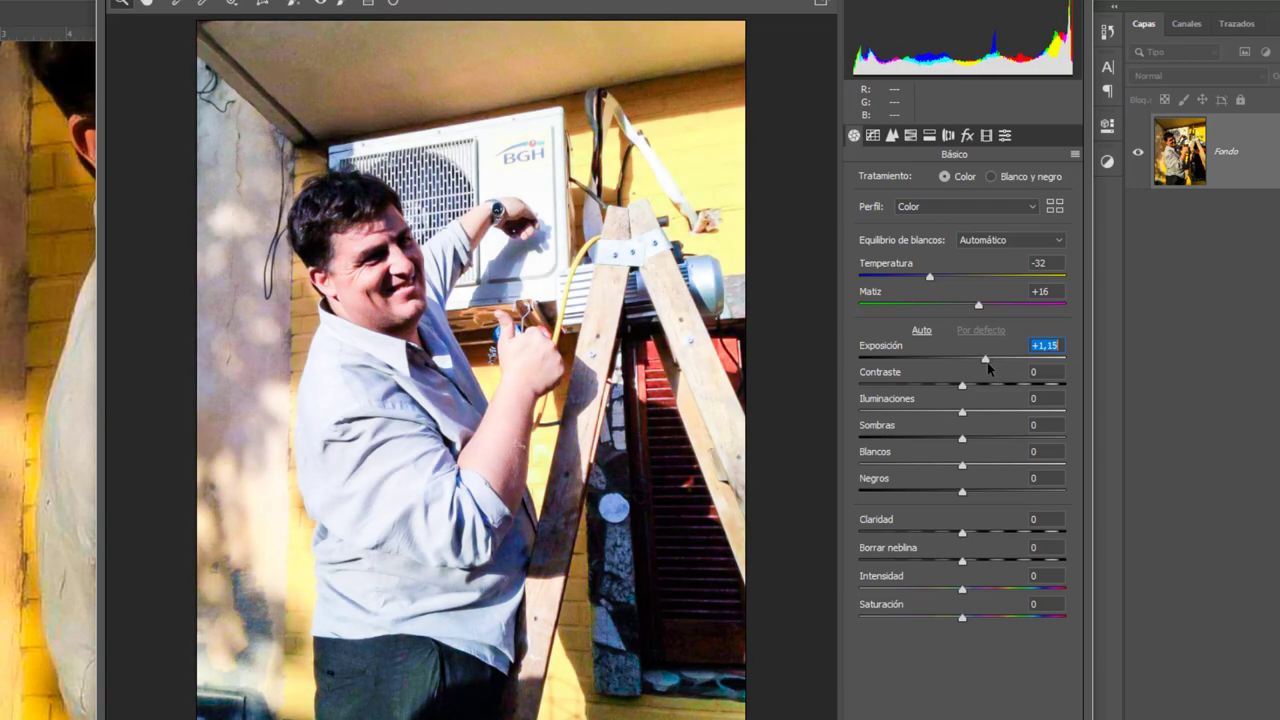
pyautogui.moveTo(988, 368)
pyautogui.mouseDown()
pyautogui.moveTo(966, 368)
pyautogui.moveTo(1030, 368)
pyautogui.moveTo(992, 375)
pyautogui.mouseUp()
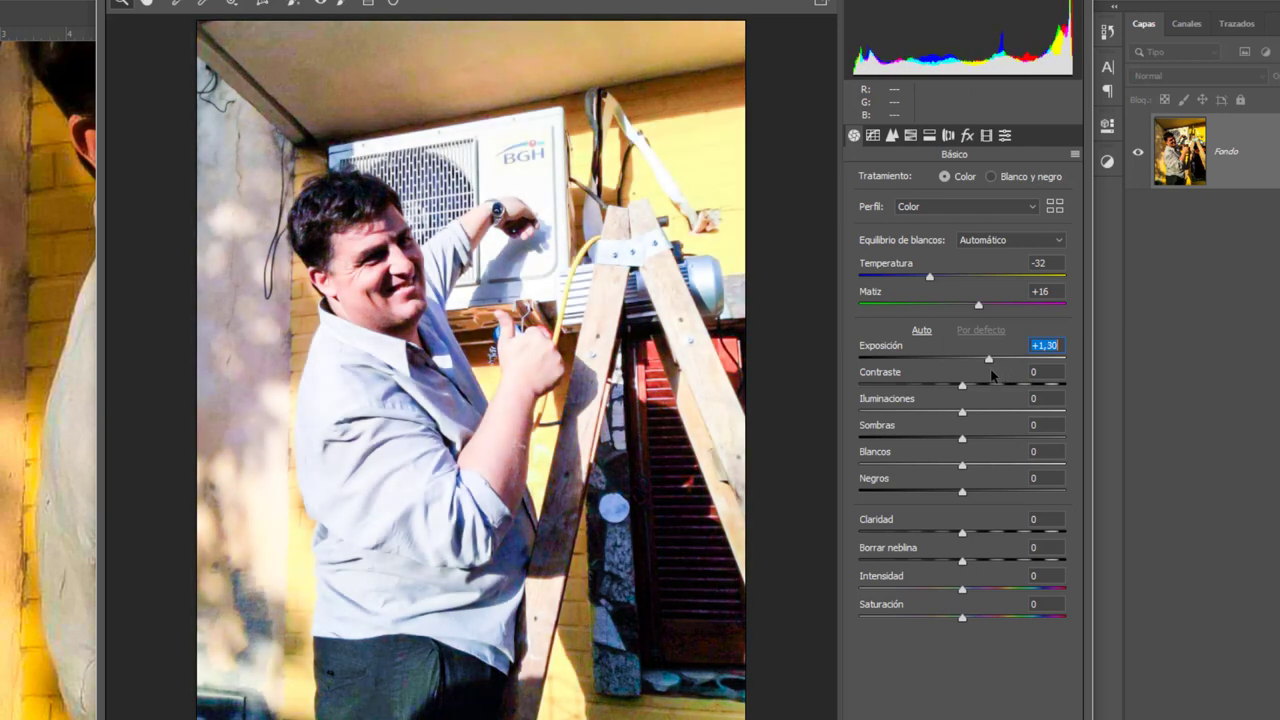
pyautogui.moveTo(992, 375); pyautogui.dragTo(984, 376)
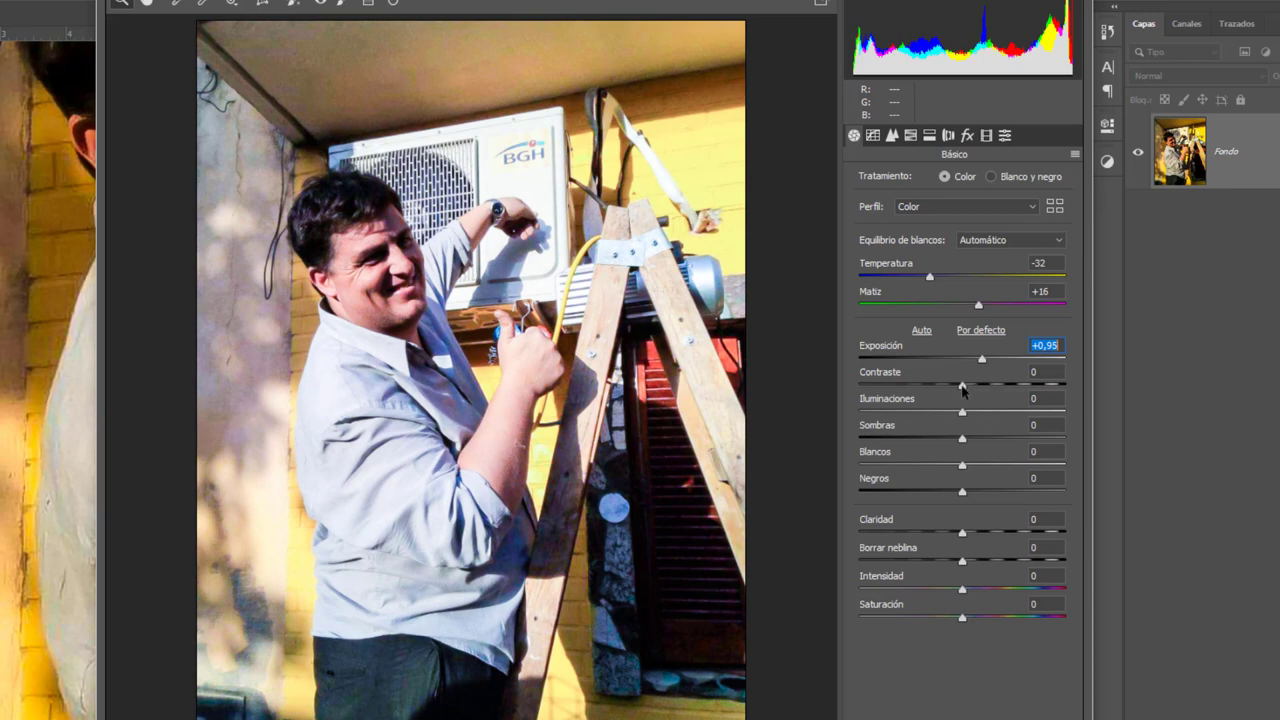
pyautogui.press('Tab')
pyautogui.moveTo(962, 385)
pyautogui.mouseDown()
pyautogui.moveTo(1040, 382)
pyautogui.moveTo(865, 387)
pyautogui.moveTo(1005, 388)
pyautogui.moveTo(916, 396)
pyautogui.moveTo(928, 397)
pyautogui.mouseUp()
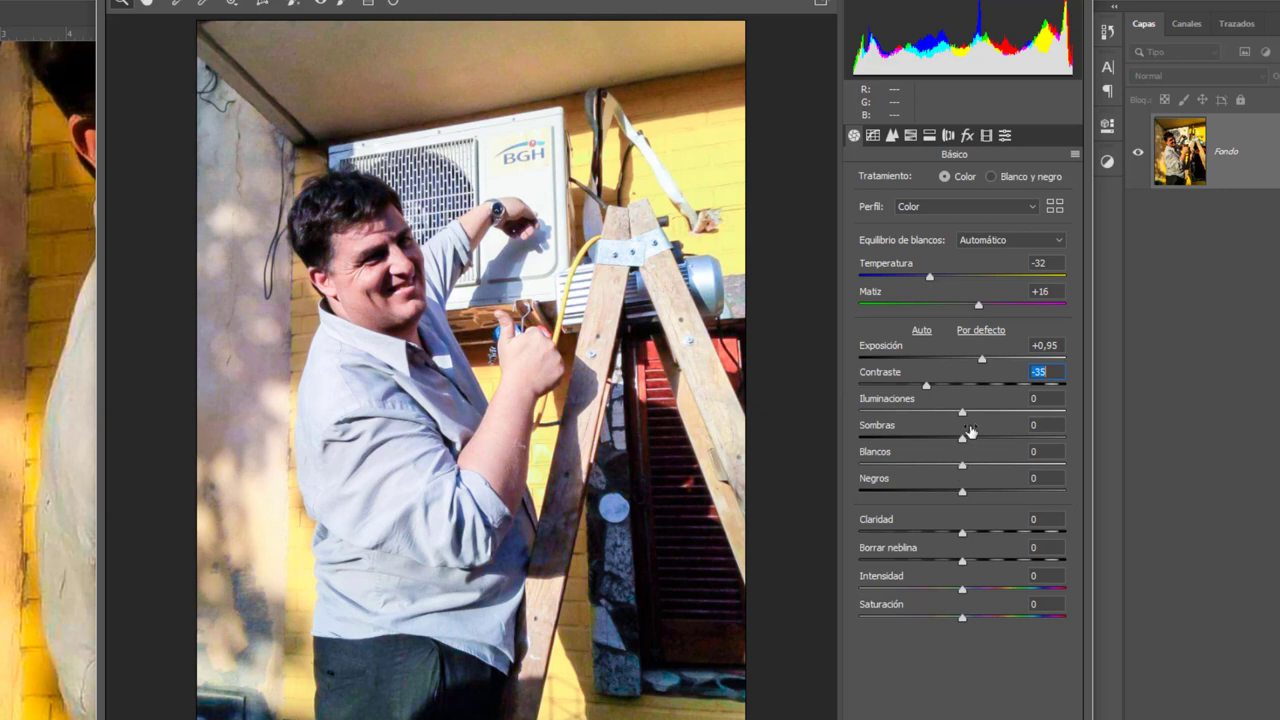
pyautogui.moveTo(962, 438)
pyautogui.mouseDown()
pyautogui.moveTo(855, 440)
pyautogui.moveTo(1002, 440)
pyautogui.moveTo(965, 440)
pyautogui.moveTo(989, 440)
pyautogui.mouseUp()
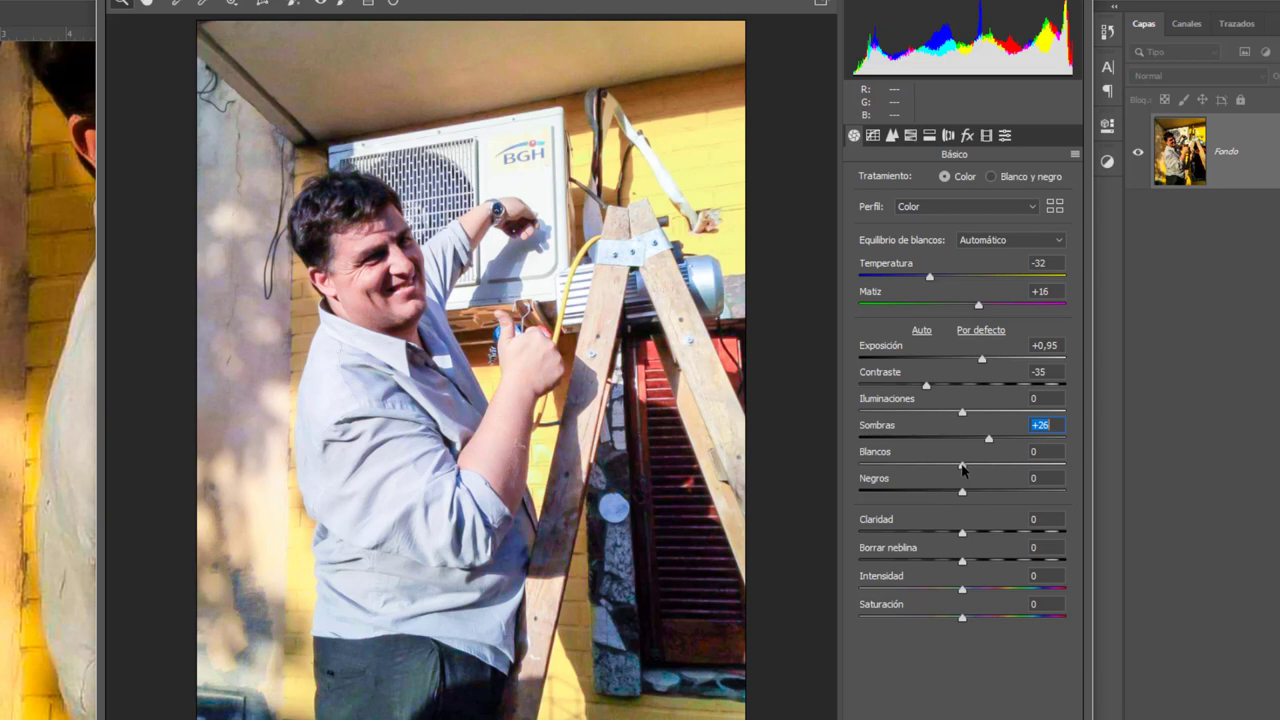
pyautogui.moveTo(962, 466)
pyautogui.mouseDown()
pyautogui.moveTo(1065, 463)
pyautogui.moveTo(878, 478)
pyautogui.mouseUp()
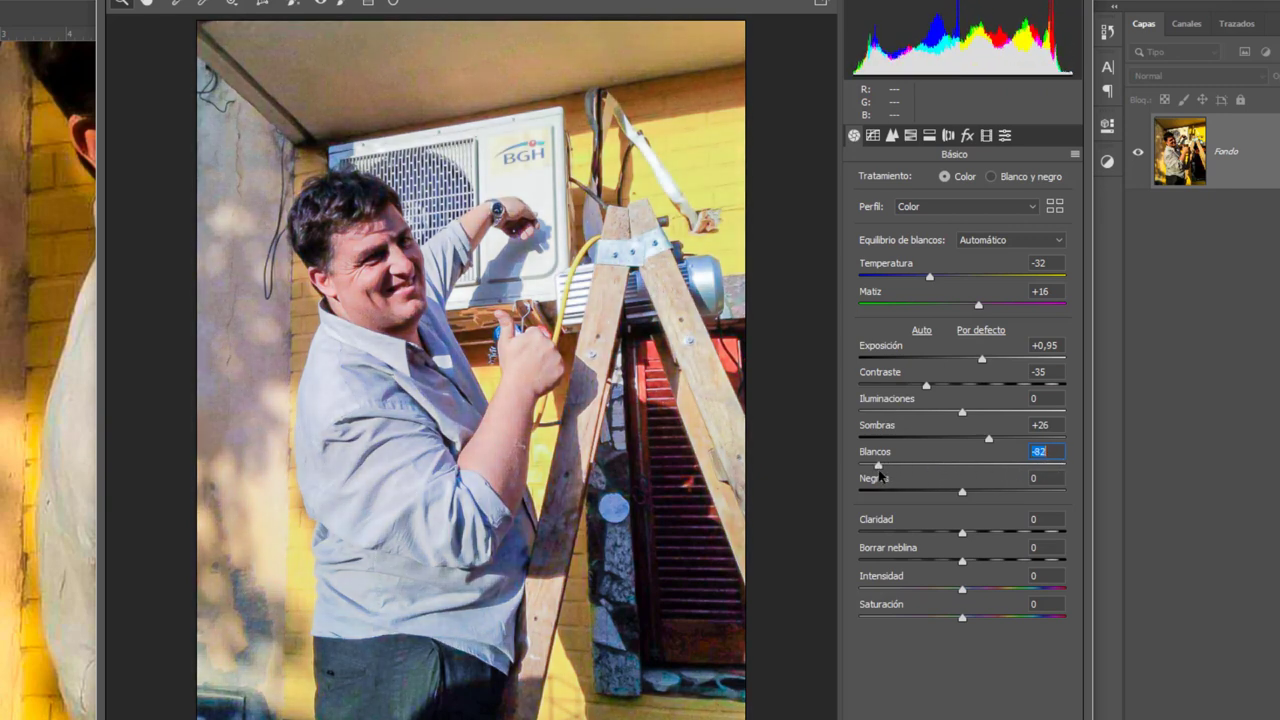
# Set Blancos to -7, Negros to +6 and Claridad to +18 in the Básico panel
pyautogui.moveTo(878, 478); pyautogui.dragTo(952, 478)
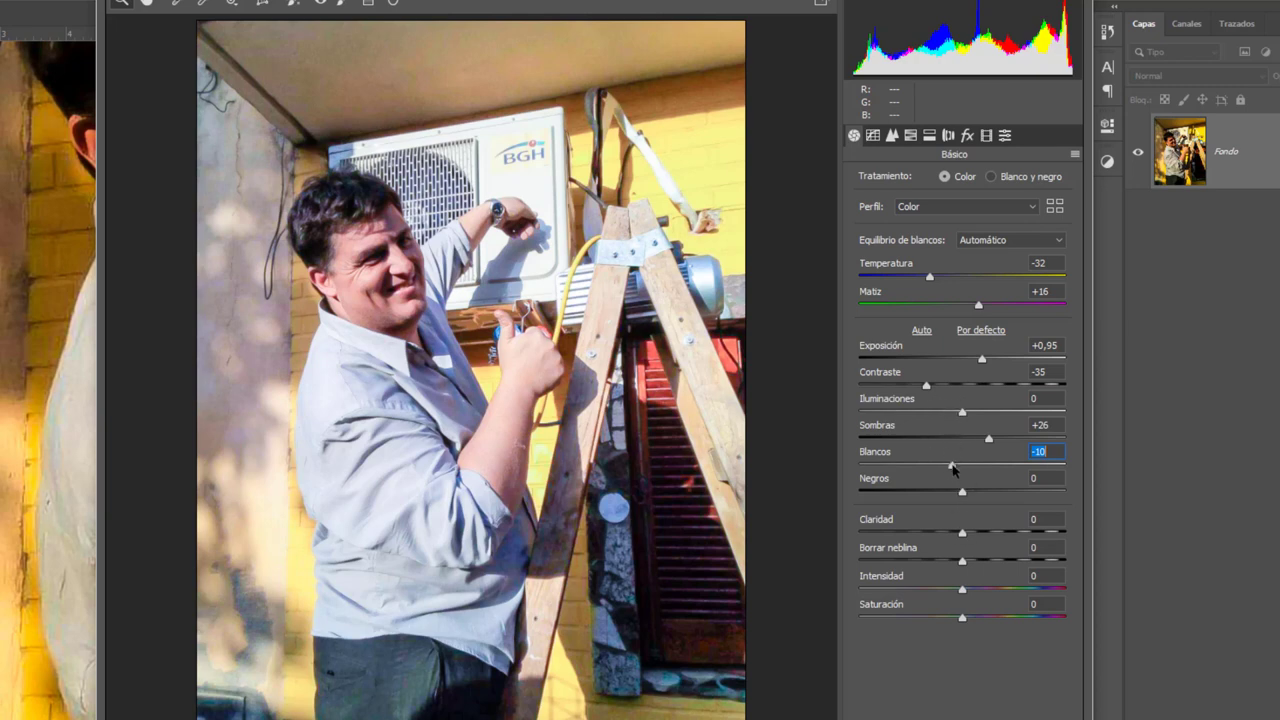
pyautogui.moveTo(952, 467)
pyautogui.mouseDown()
pyautogui.moveTo(981, 490)
pyautogui.moveTo(1085, 496)
pyautogui.mouseUp()
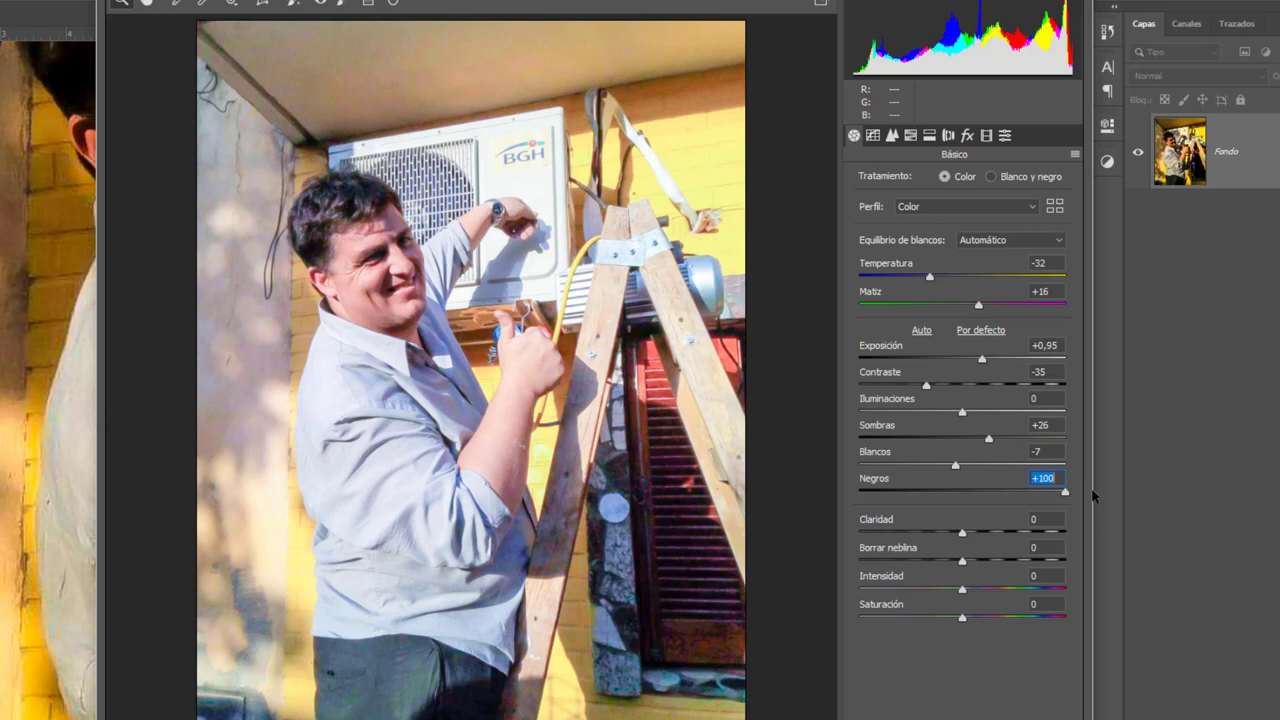
pyautogui.moveTo(1071, 489); pyautogui.dragTo(849, 494)
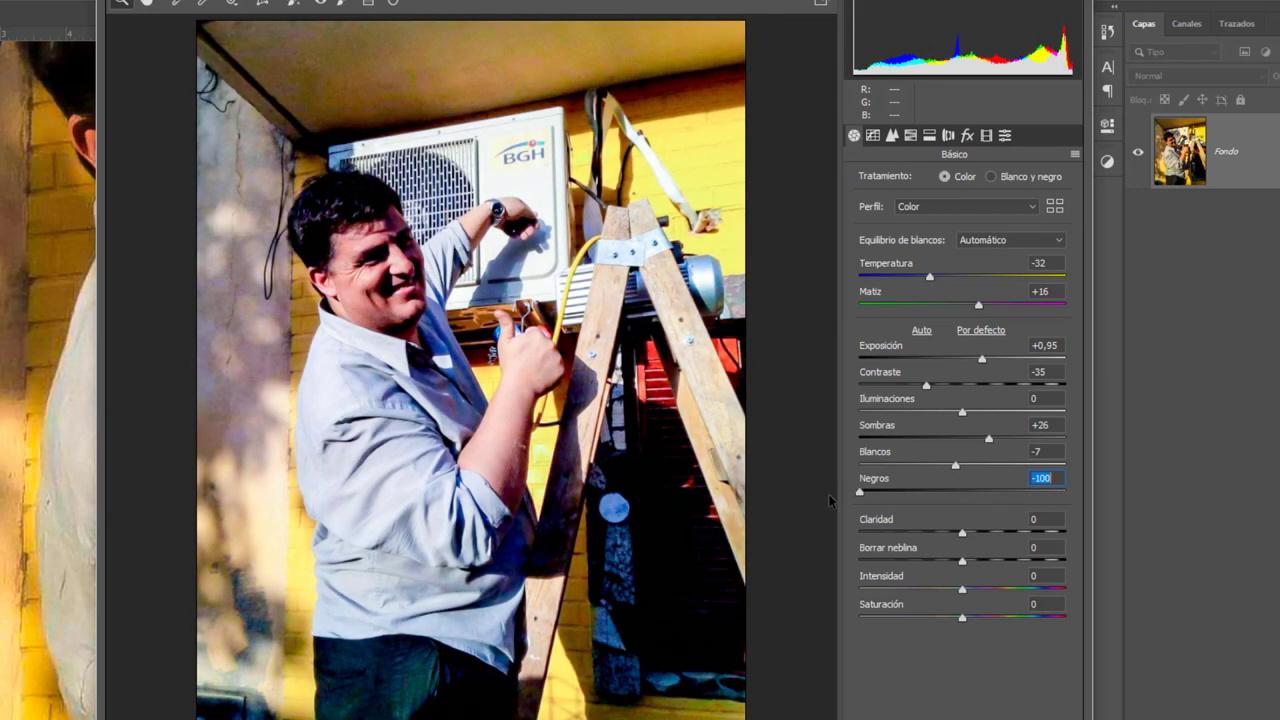
pyautogui.moveTo(845, 494); pyautogui.dragTo(970, 494)
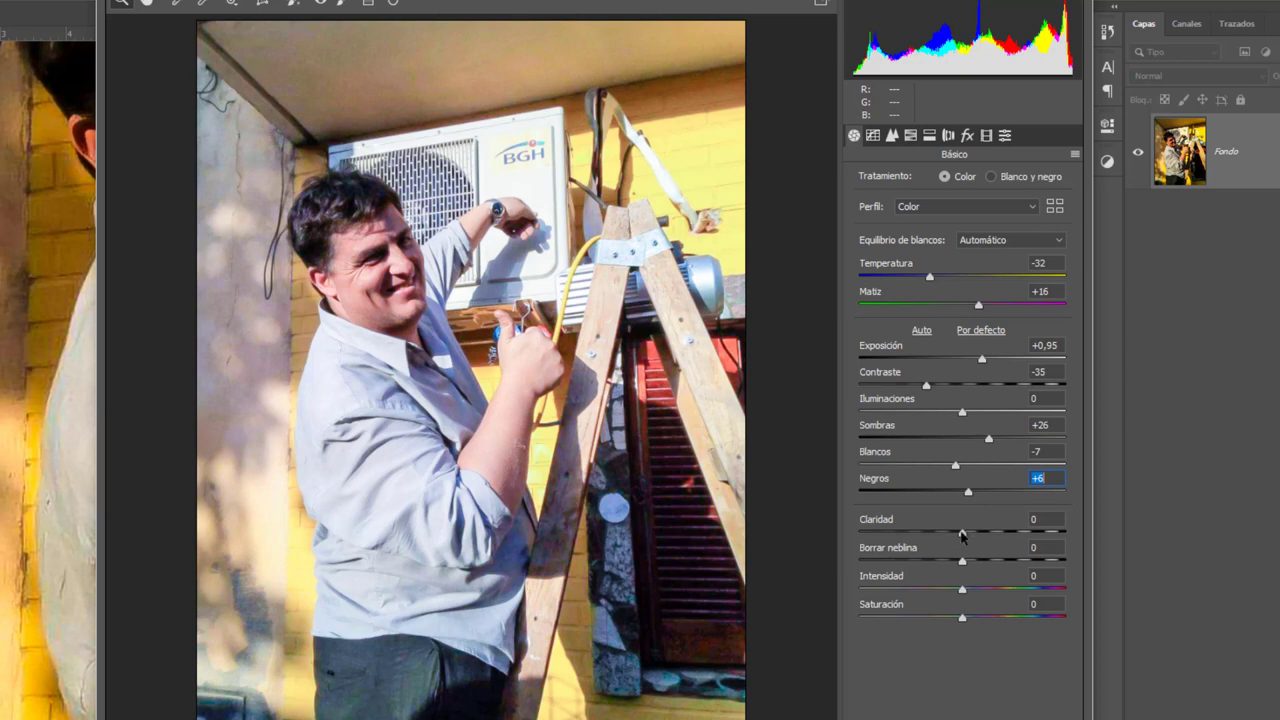
pyautogui.moveTo(961, 535)
pyautogui.mouseDown()
pyautogui.moveTo(856, 535)
pyautogui.moveTo(1006, 536)
pyautogui.moveTo(963, 543)
pyautogui.moveTo(980, 543)
pyautogui.mouseUp()
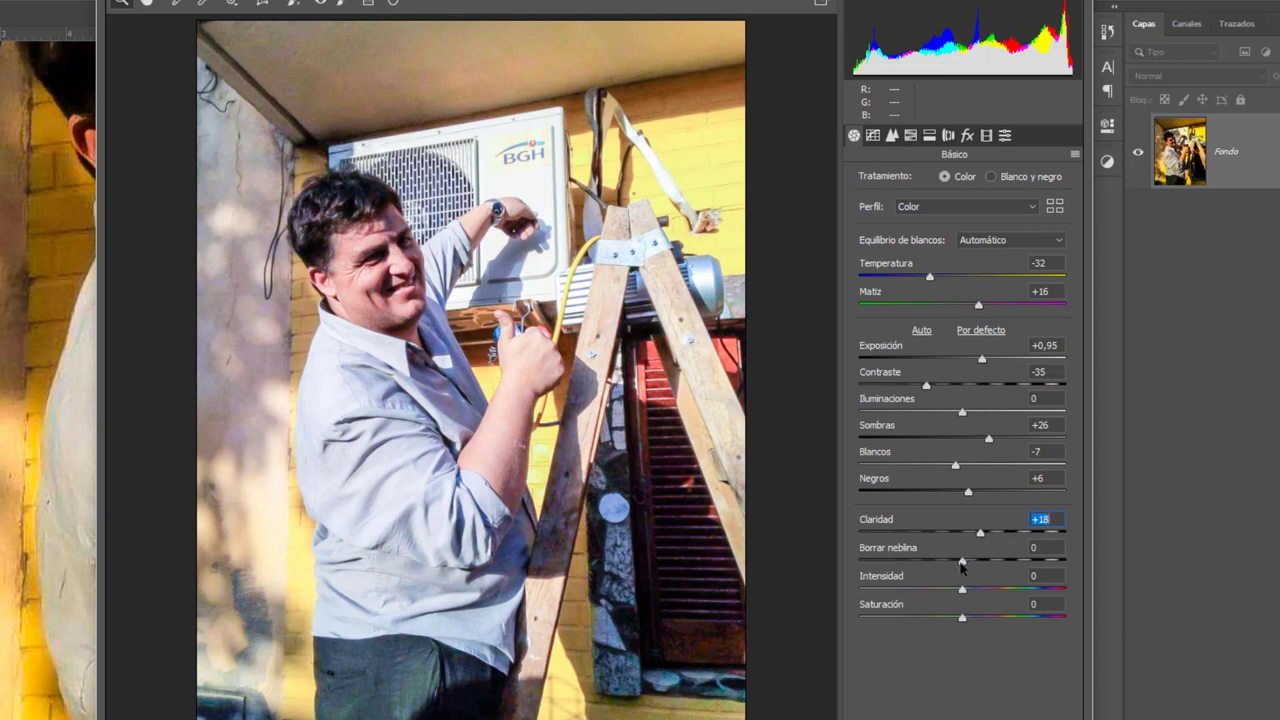
# Set Borrar neblina to -1, Intensidad to +36 and Saturación to +8
pyautogui.moveTo(961, 565); pyautogui.dragTo(1019, 566)
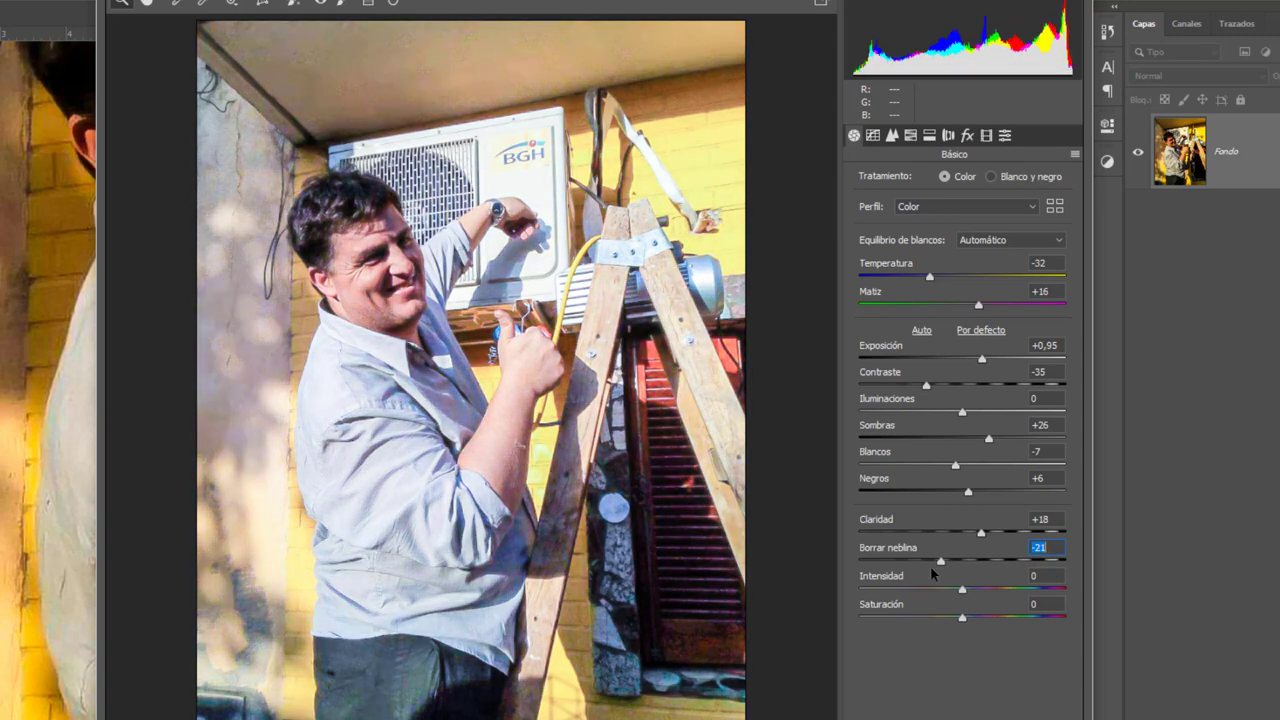
pyautogui.moveTo(1019, 566)
pyautogui.mouseDown()
pyautogui.moveTo(922, 573)
pyautogui.moveTo(982, 587)
pyautogui.mouseUp()
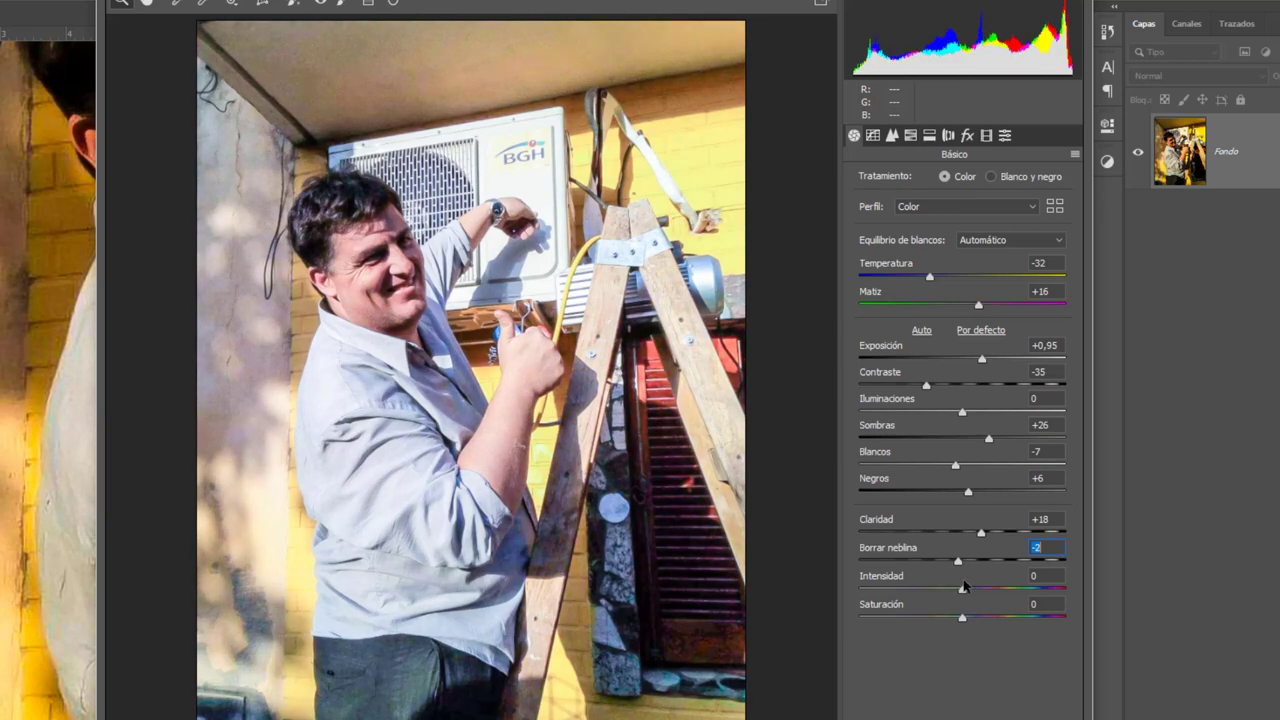
pyautogui.press('Up')
pyautogui.press('Up')
pyautogui.press('Up')
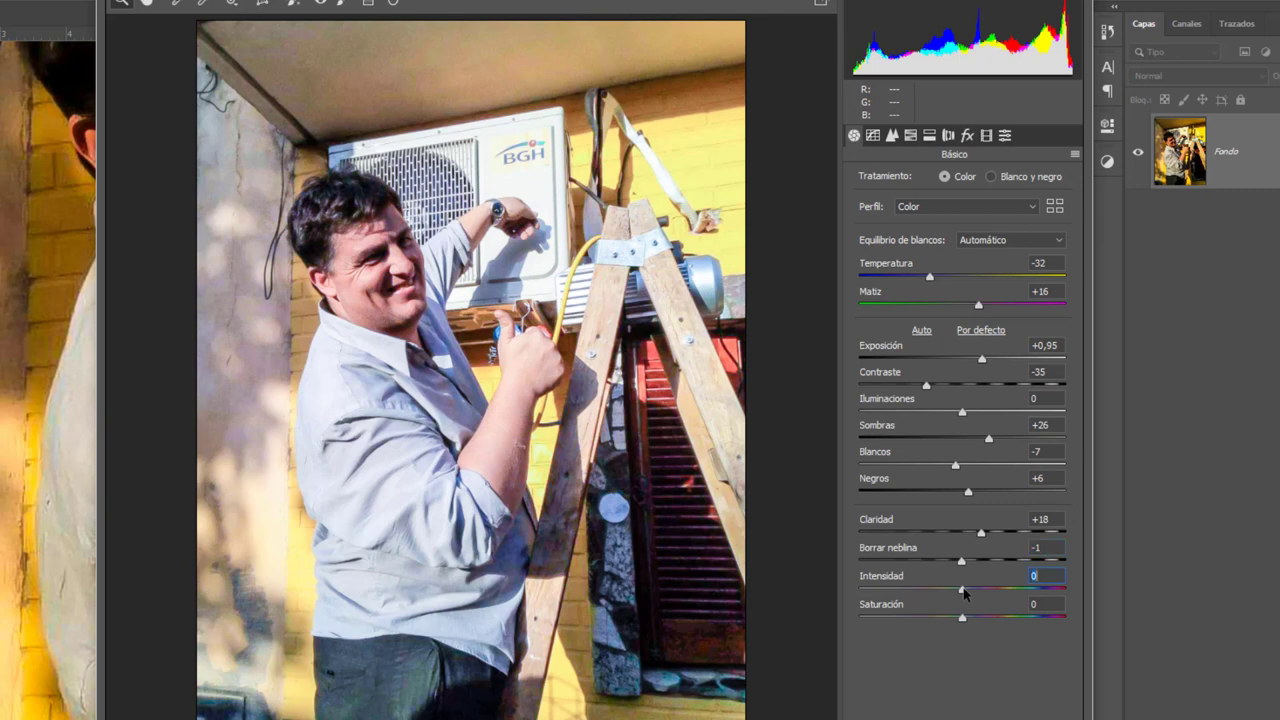
pyautogui.moveTo(963, 590); pyautogui.dragTo(1045, 590)
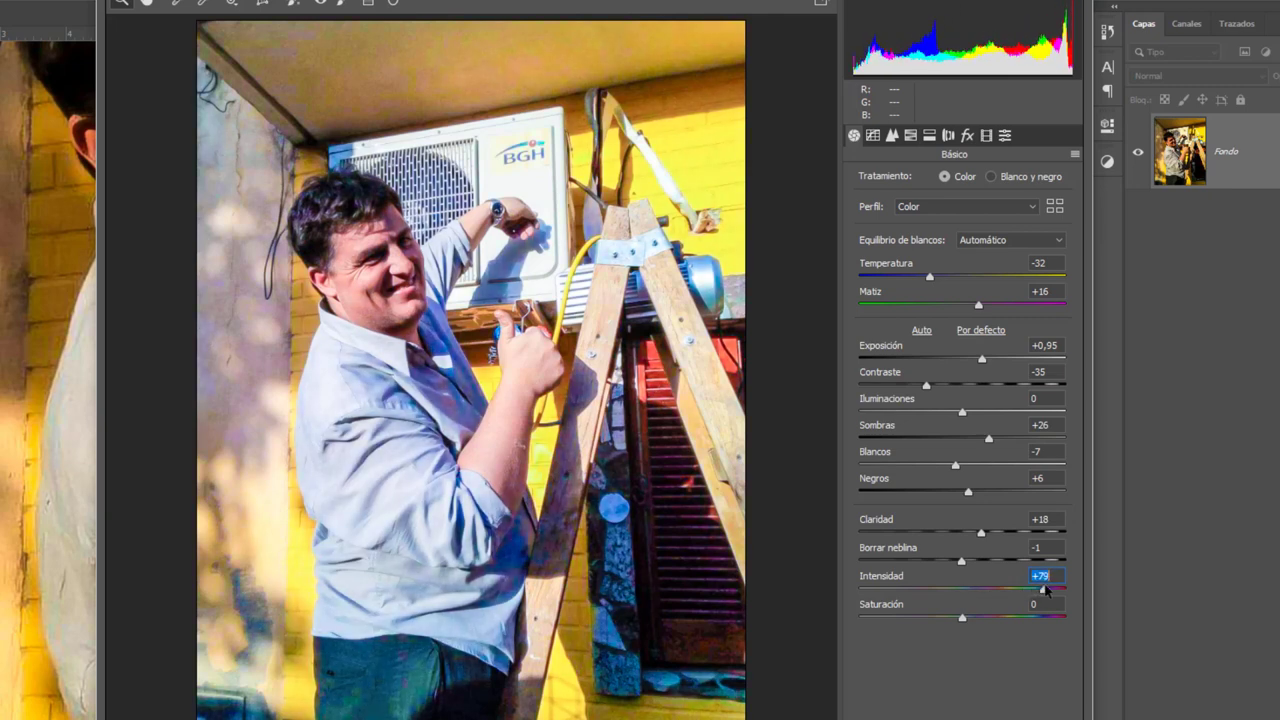
pyautogui.moveTo(1045, 590); pyautogui.dragTo(1001, 590)
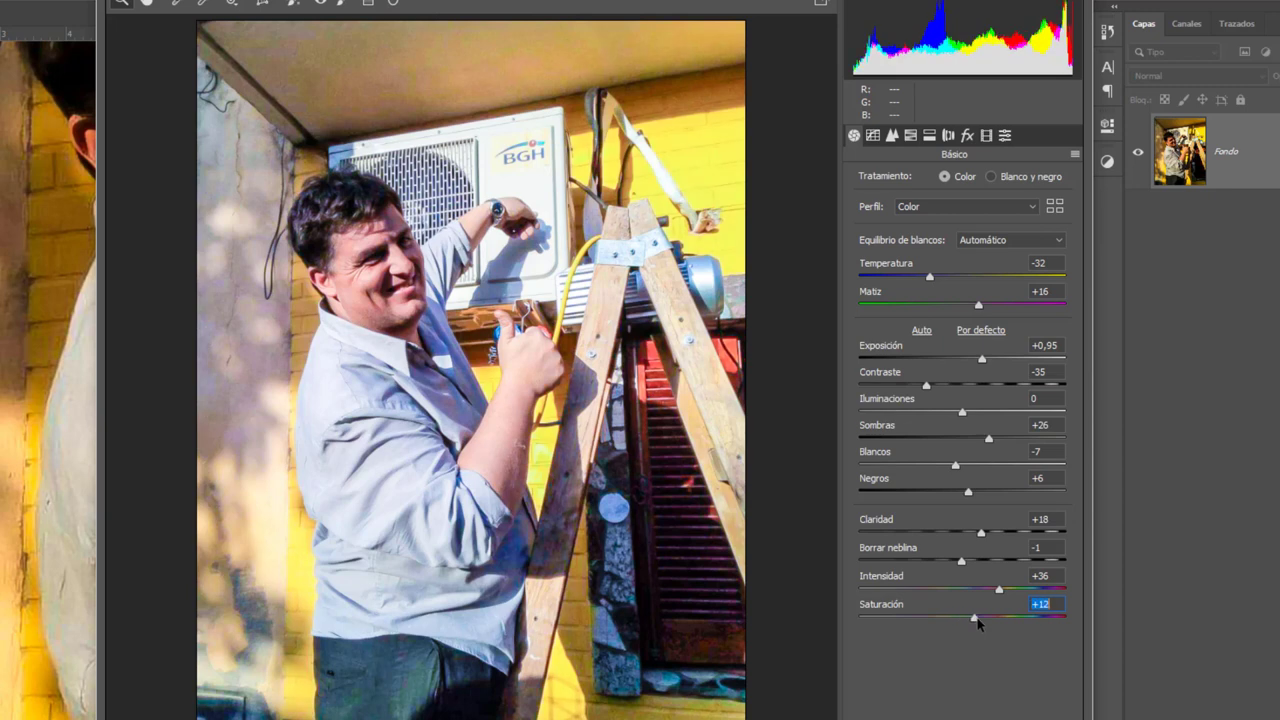
pyautogui.moveTo(962, 617)
pyautogui.mouseDown()
pyautogui.moveTo(1130, 612)
pyautogui.moveTo(971, 633)
pyautogui.mouseUp()
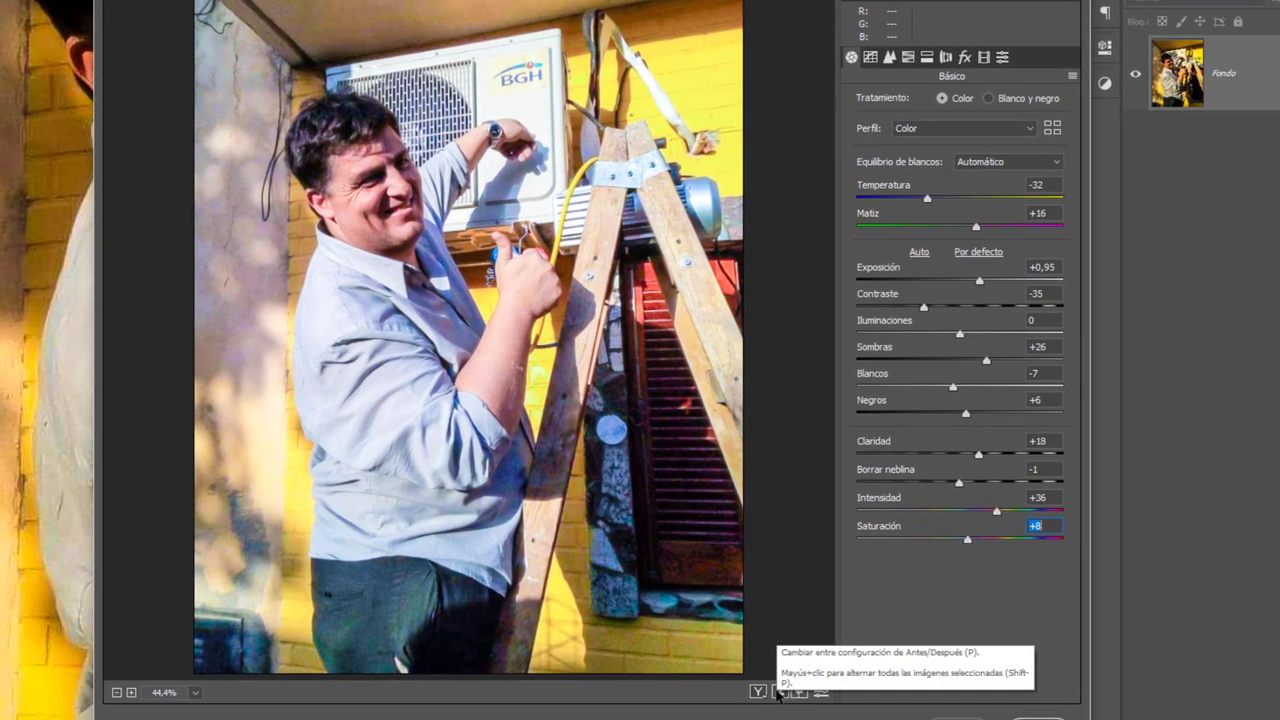
# Cycle the Antes/Después layouts, swapping and copying settings between the before and after views
pyautogui.click(781, 692)
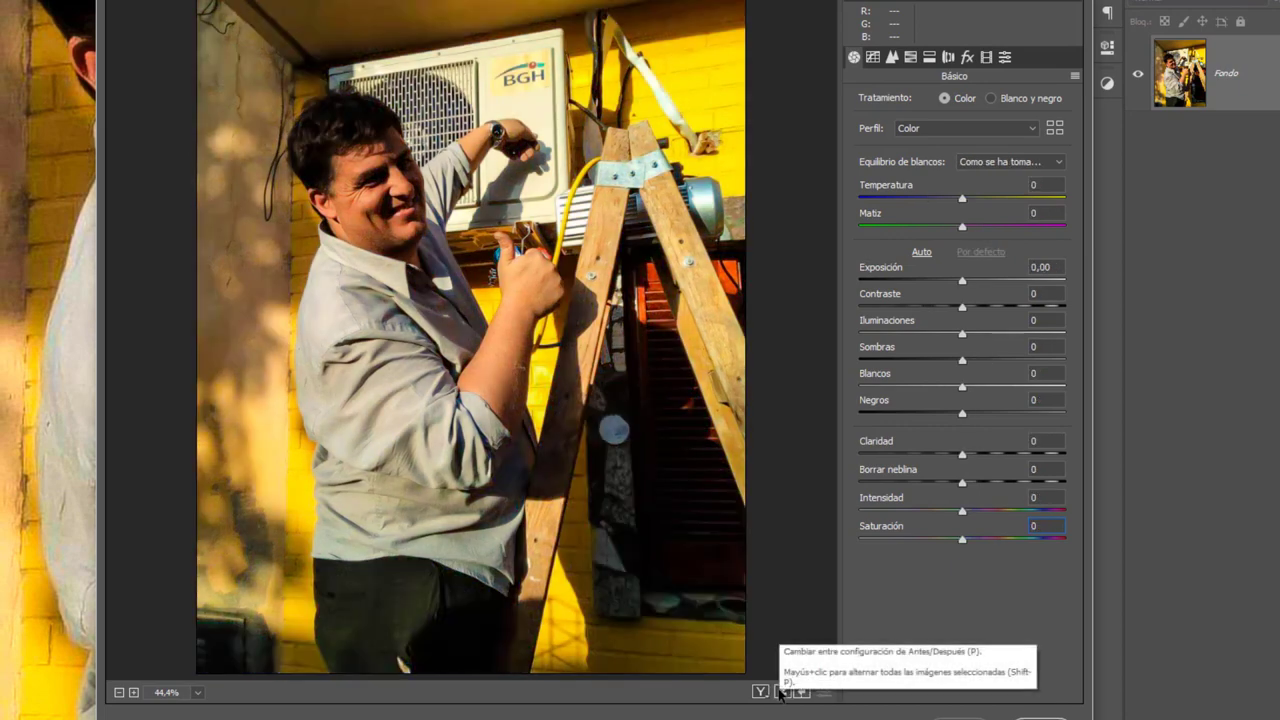
pyautogui.click(781, 692)
pyautogui.click(781, 692)
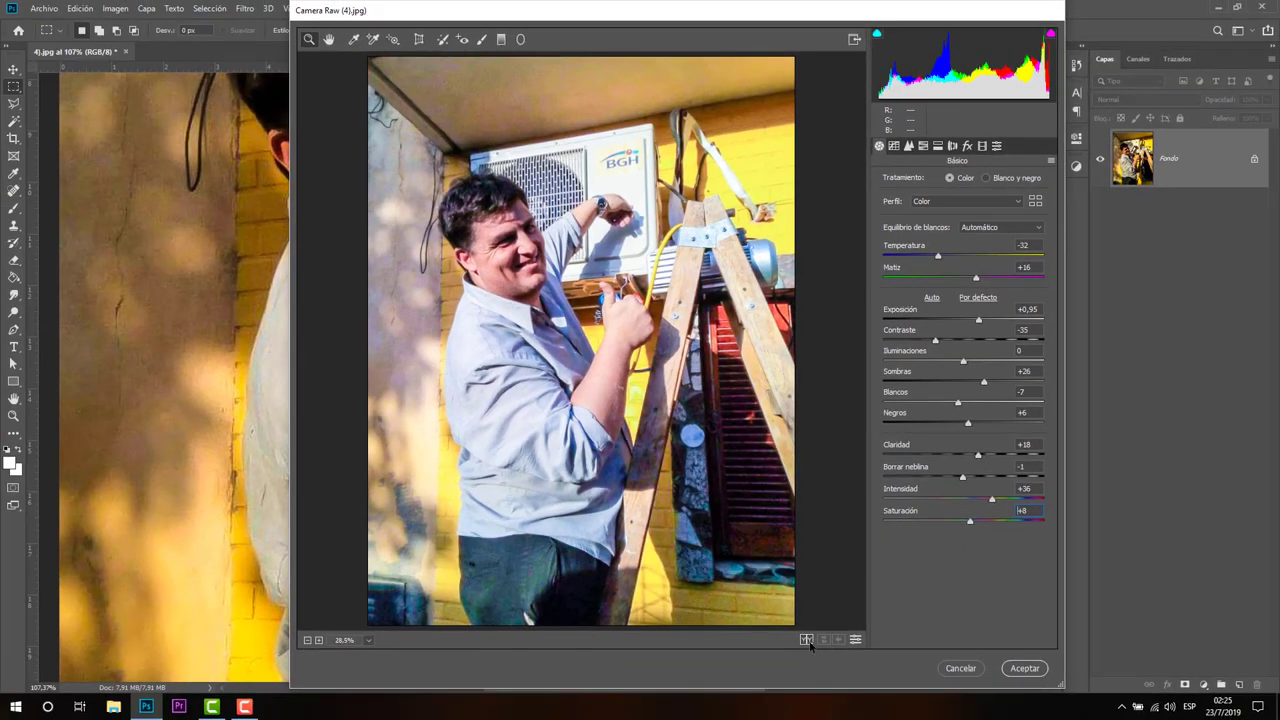
pyautogui.click(807, 640)
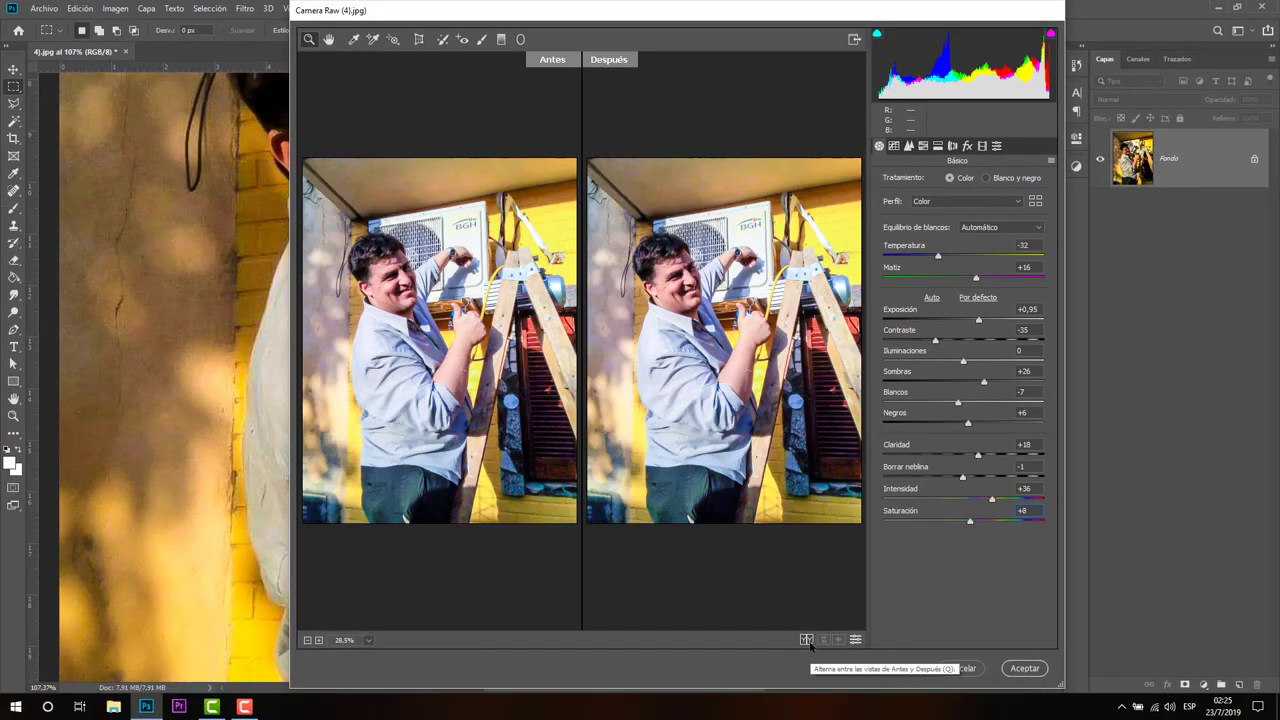
pyautogui.click(807, 640)
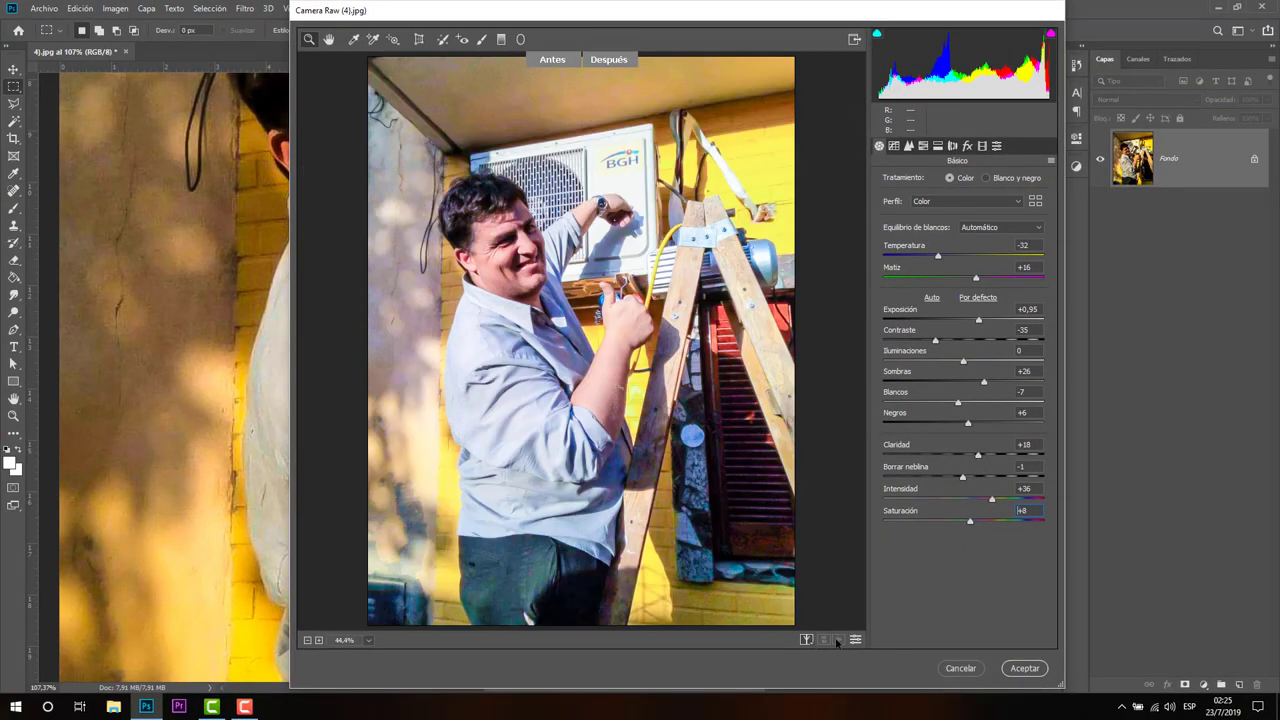
pyautogui.click(855, 639)
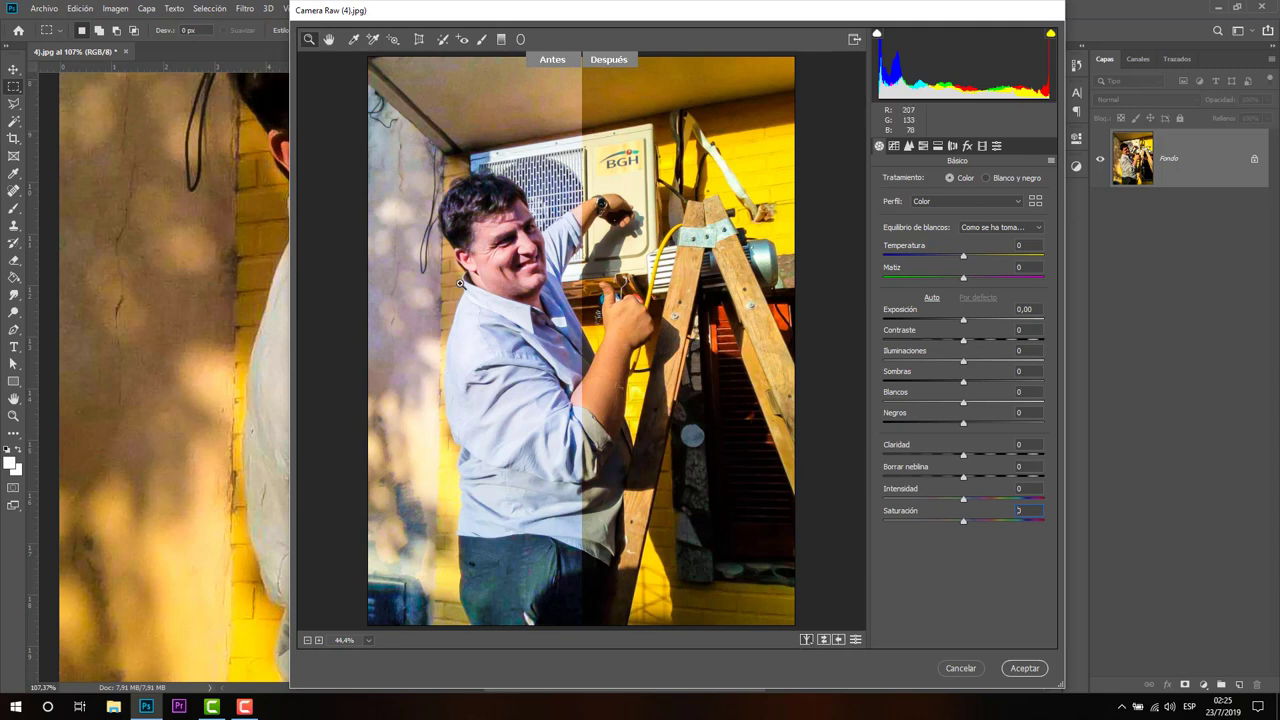
pyautogui.click(839, 640)
pyautogui.click(806, 640)
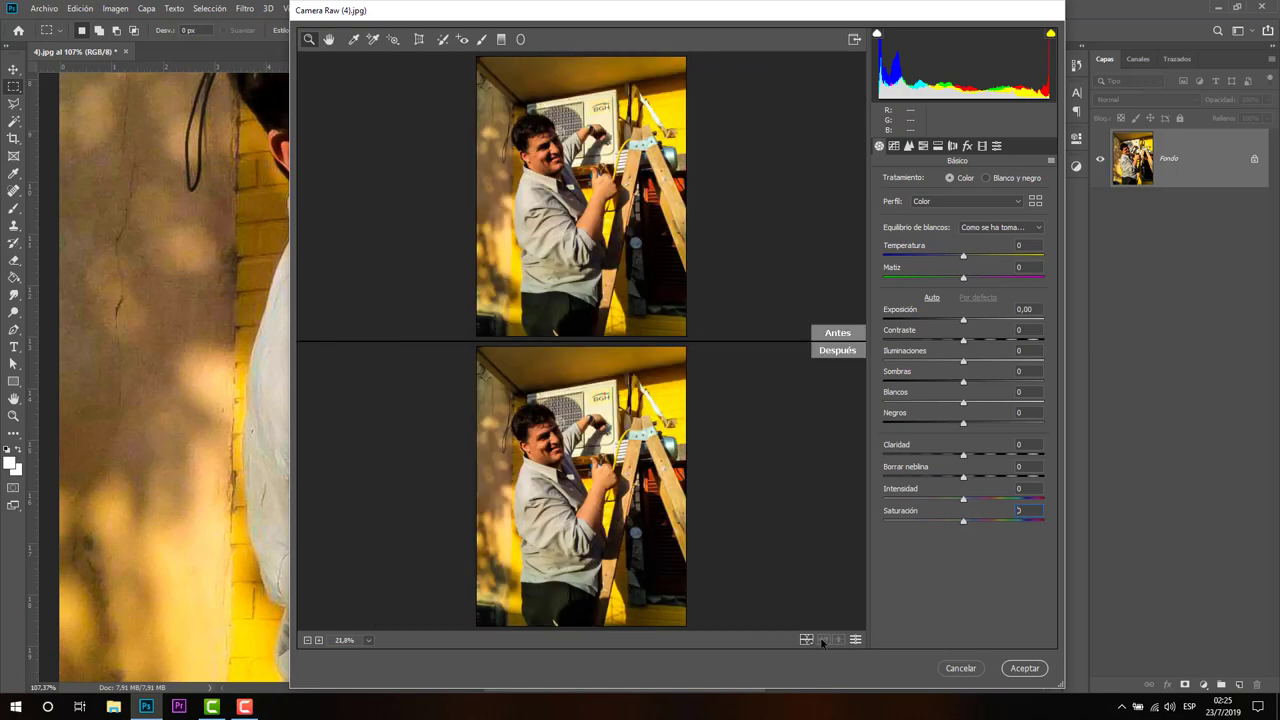
pyautogui.click(806, 640)
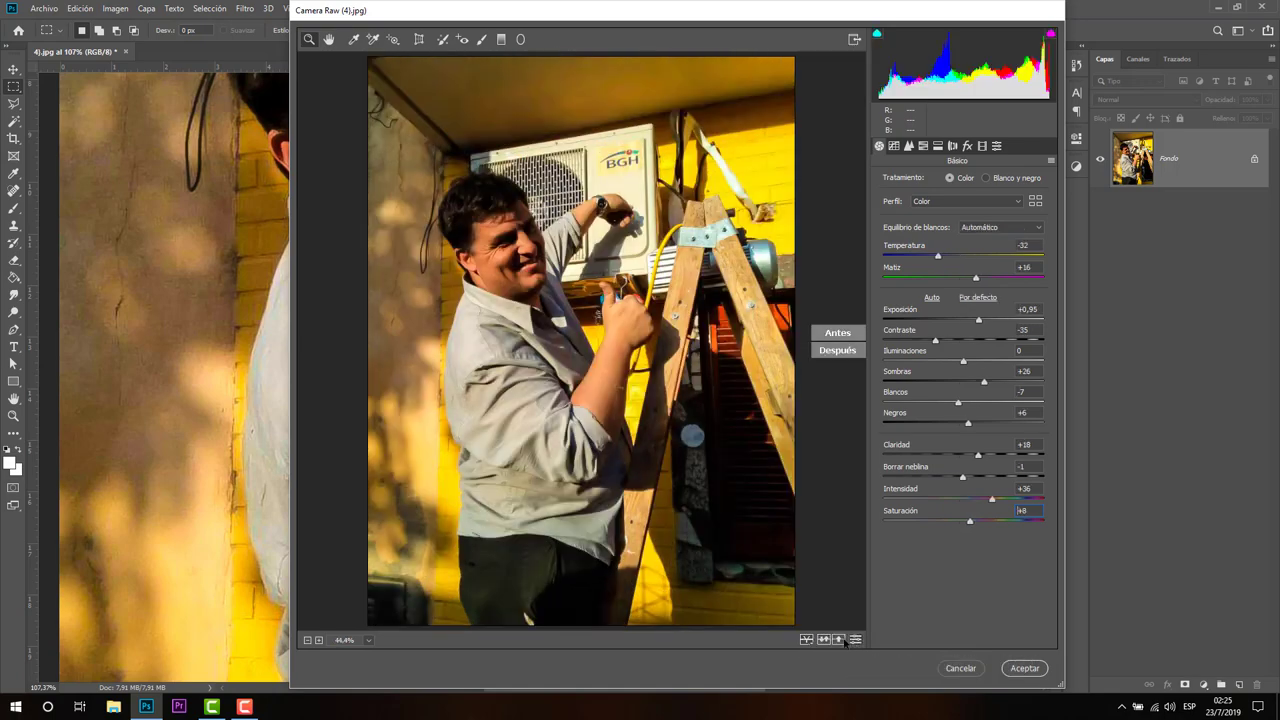
pyautogui.click(822, 640)
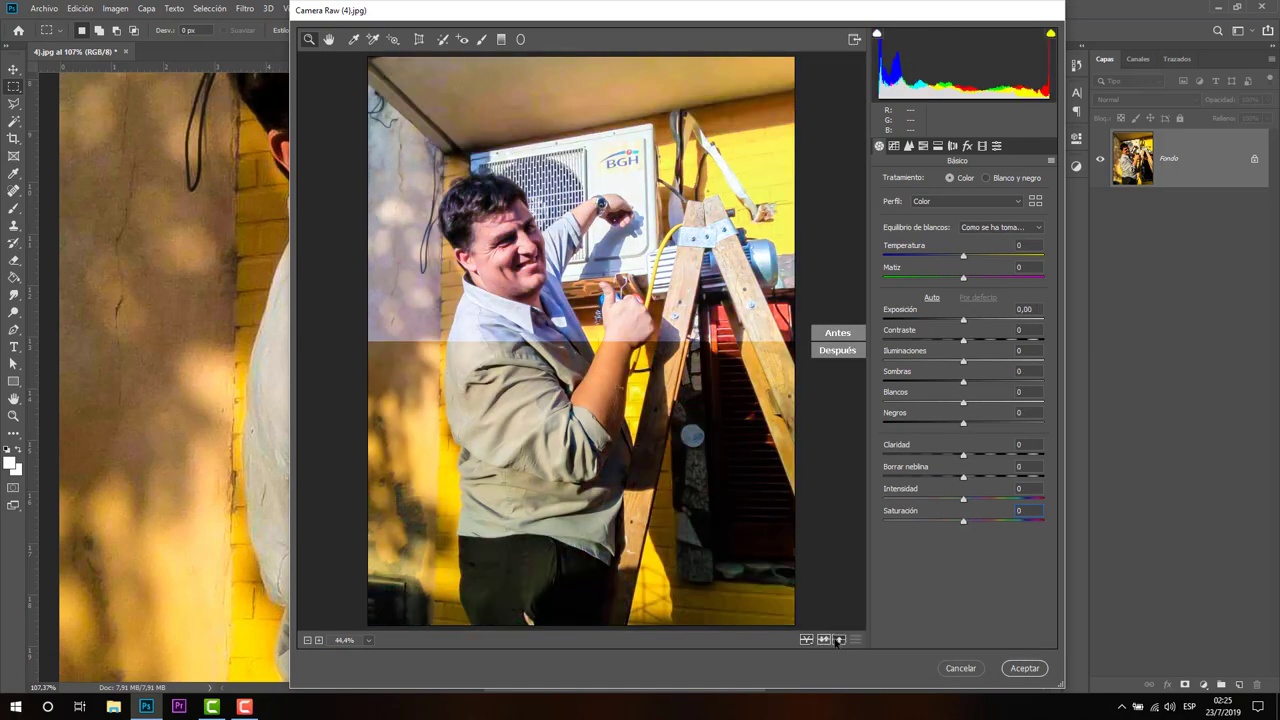
pyautogui.click(836, 641)
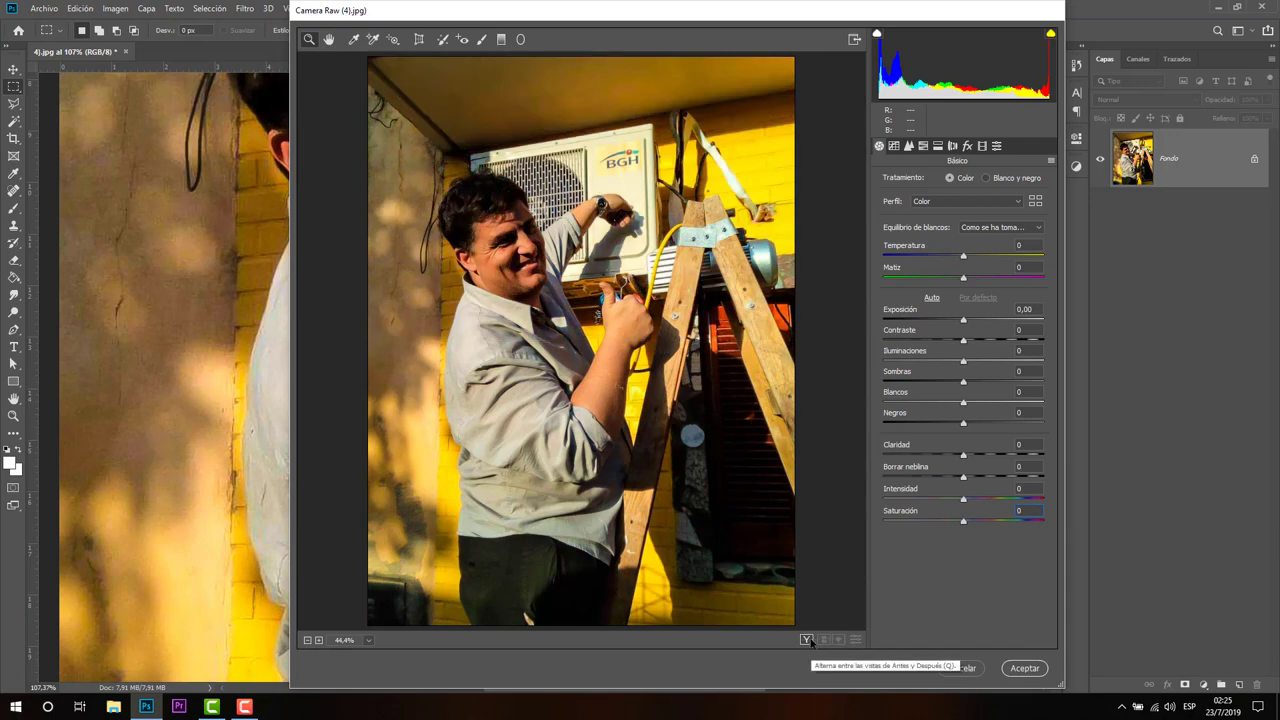
pyautogui.click(809, 640)
pyautogui.click(808, 640)
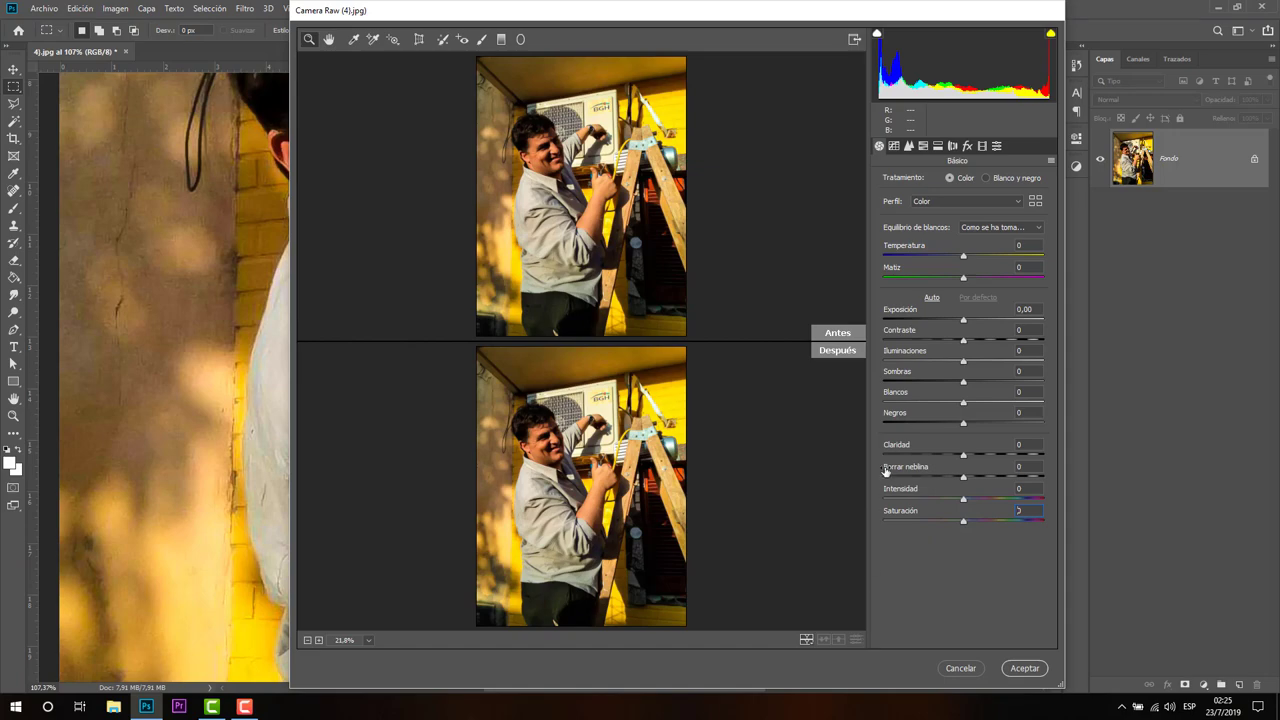
# Enlarge the before/after previews, then cycle back to a single full image view
pyautogui.hotkey('ctrl', '+')
pyautogui.hotkey('ctrl', '+')
pyautogui.hotkey('ctrl', '+')
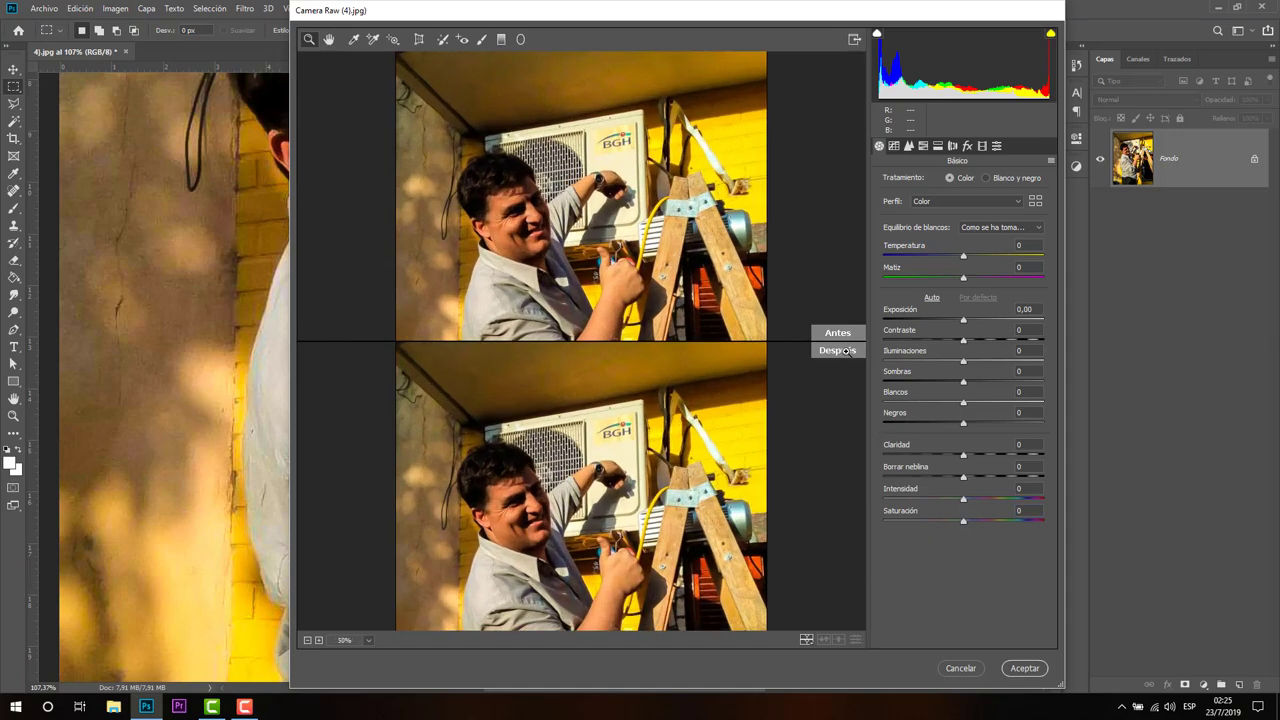
pyautogui.hotkey('ctrl', '+')
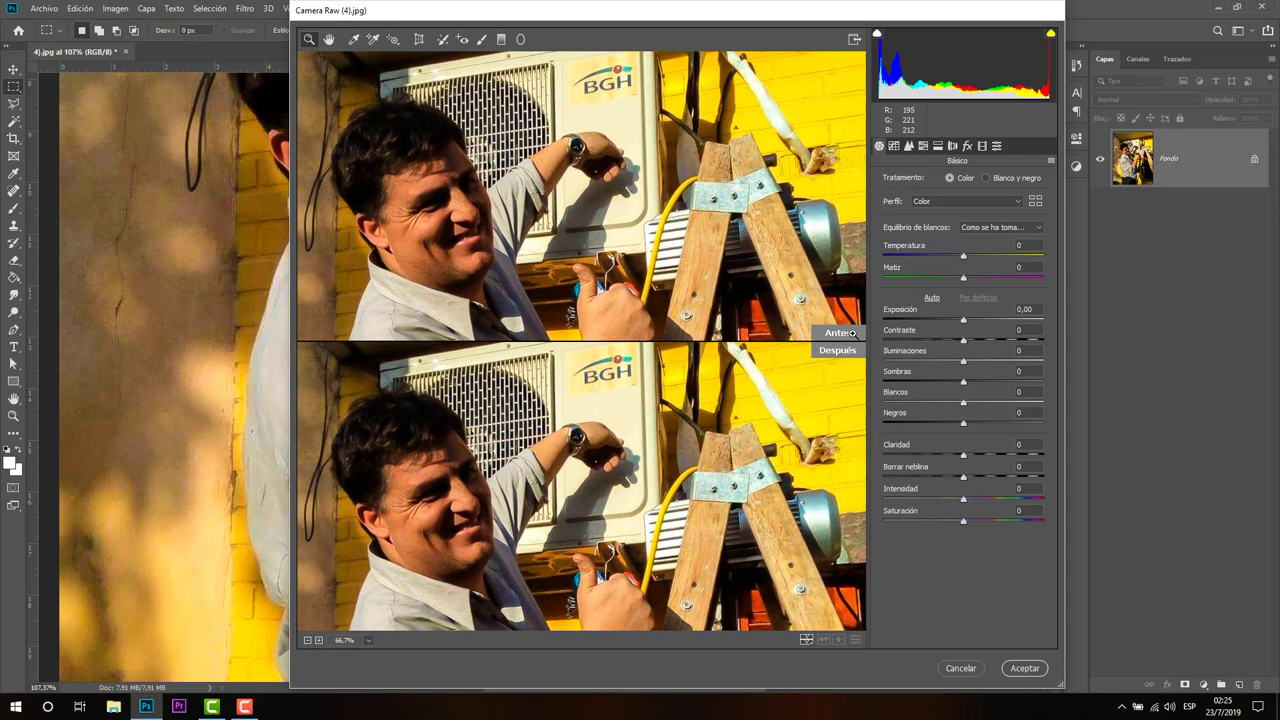
pyautogui.click(806, 640)
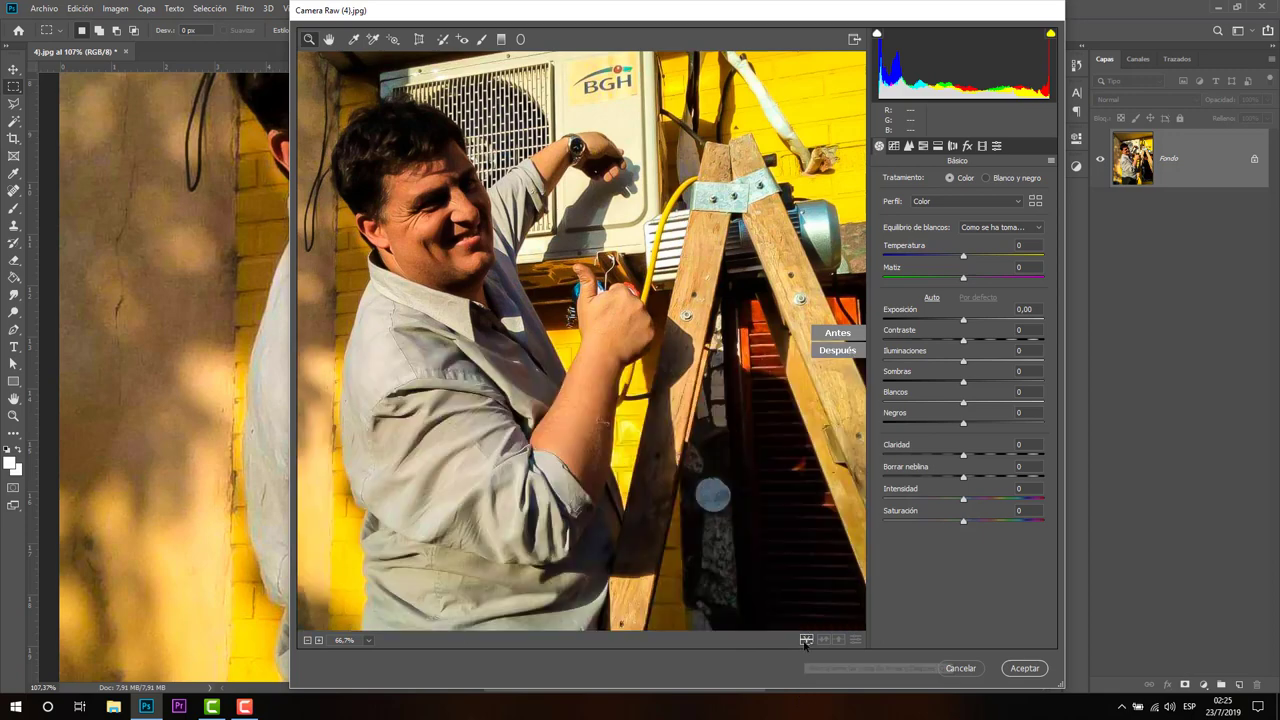
pyautogui.click(806, 640)
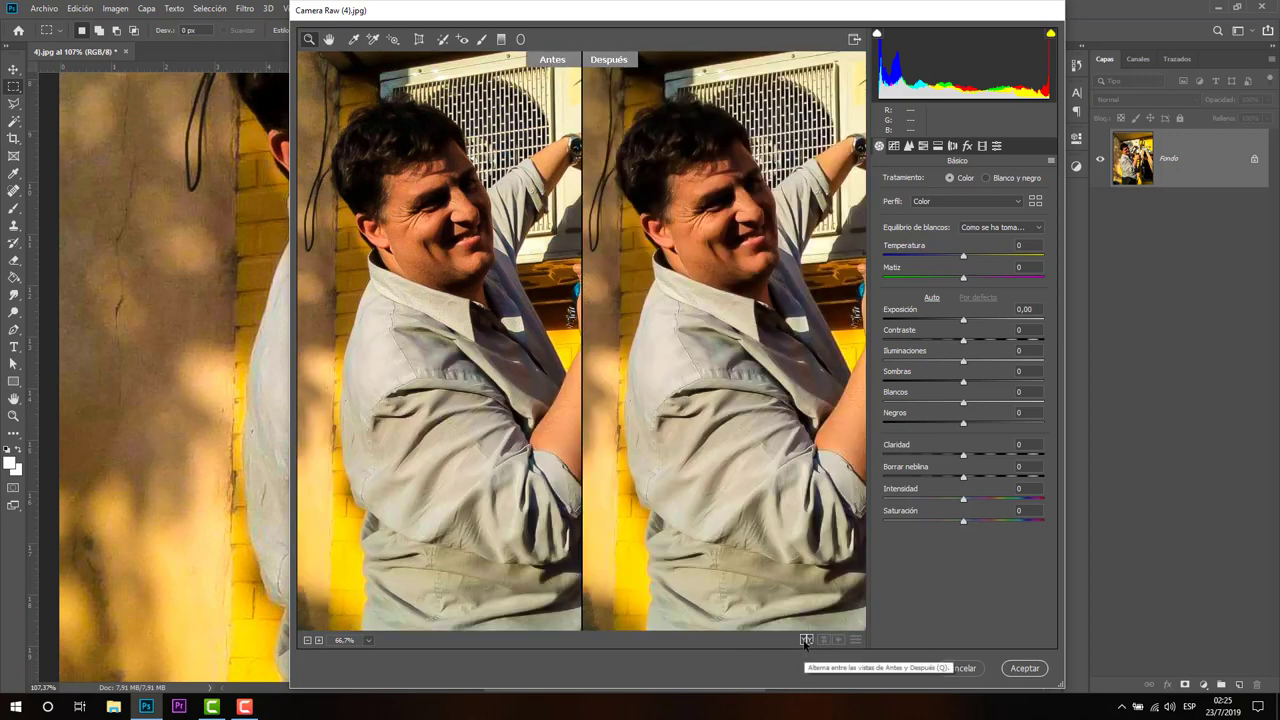
pyautogui.click(806, 640)
pyautogui.click(806, 640)
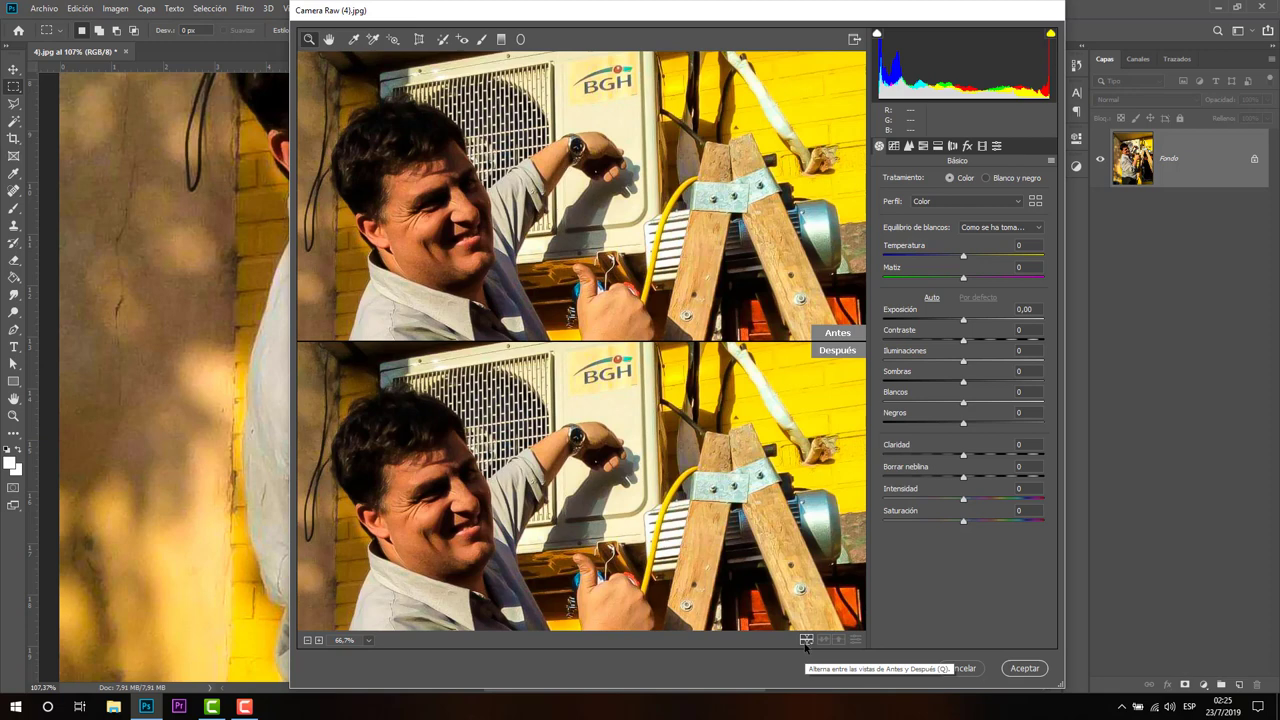
pyautogui.click(806, 640)
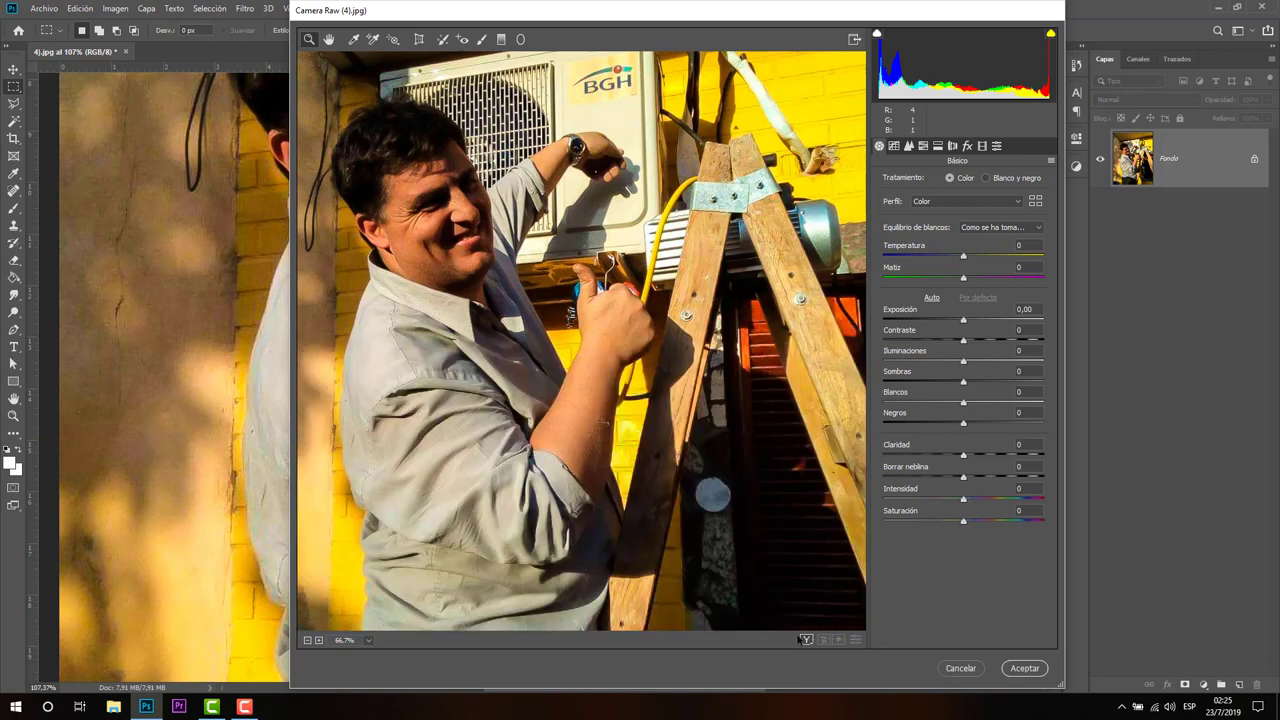
# Zoom the preview to 100% and 200%, then choose Encajar en vista to fit the photo
pyautogui.rightClick(760, 500)
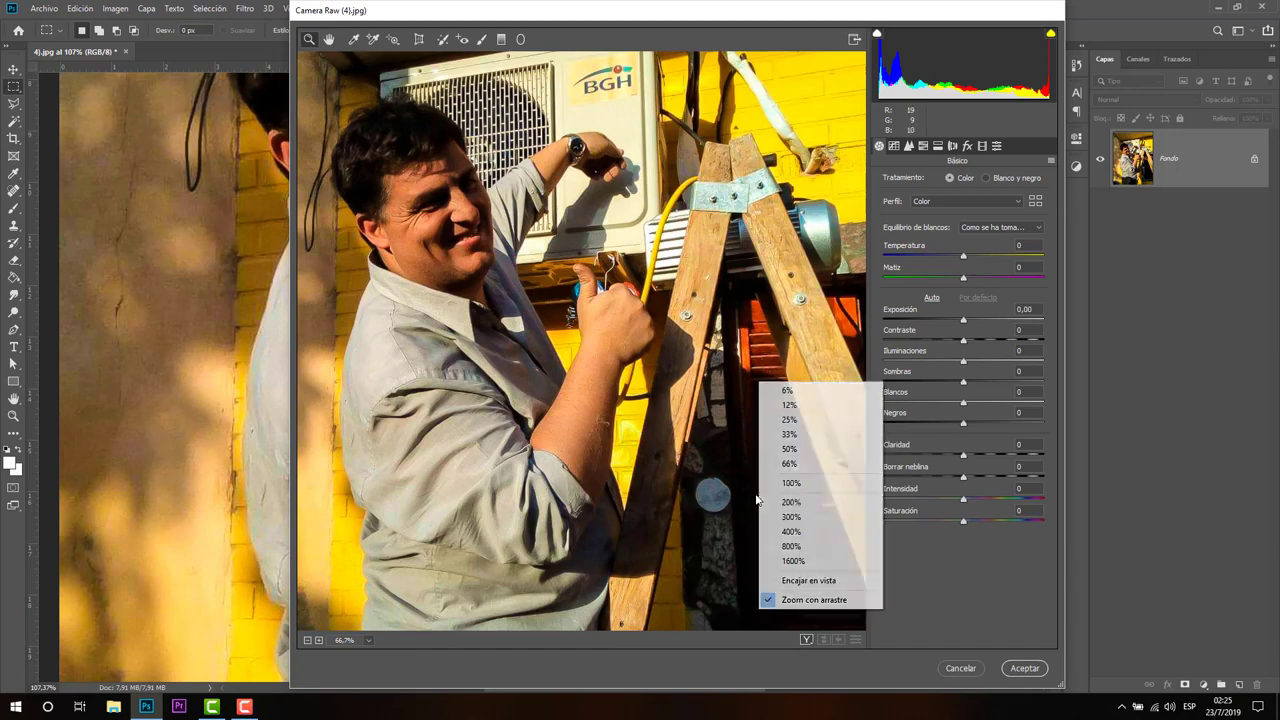
pyautogui.click(790, 482)
pyautogui.rightClick(758, 500)
pyautogui.click(770, 501)
pyautogui.rightClick(758, 500)
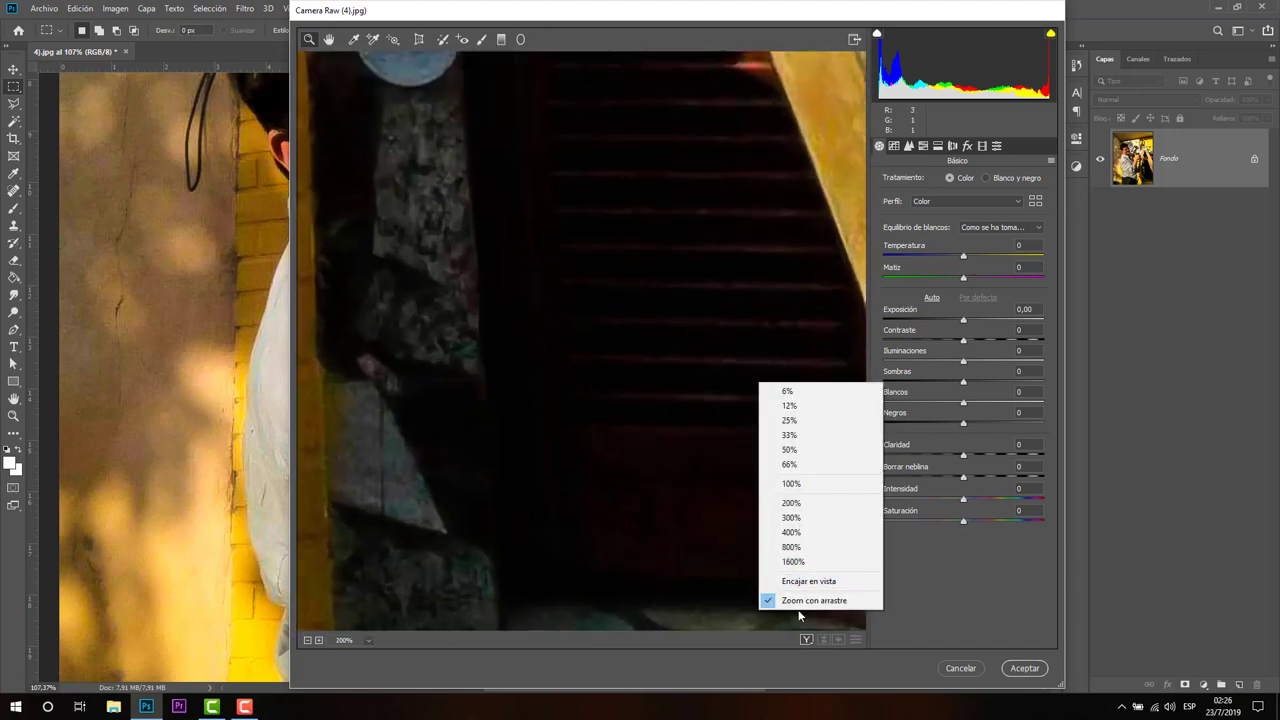
pyautogui.click(808, 581)
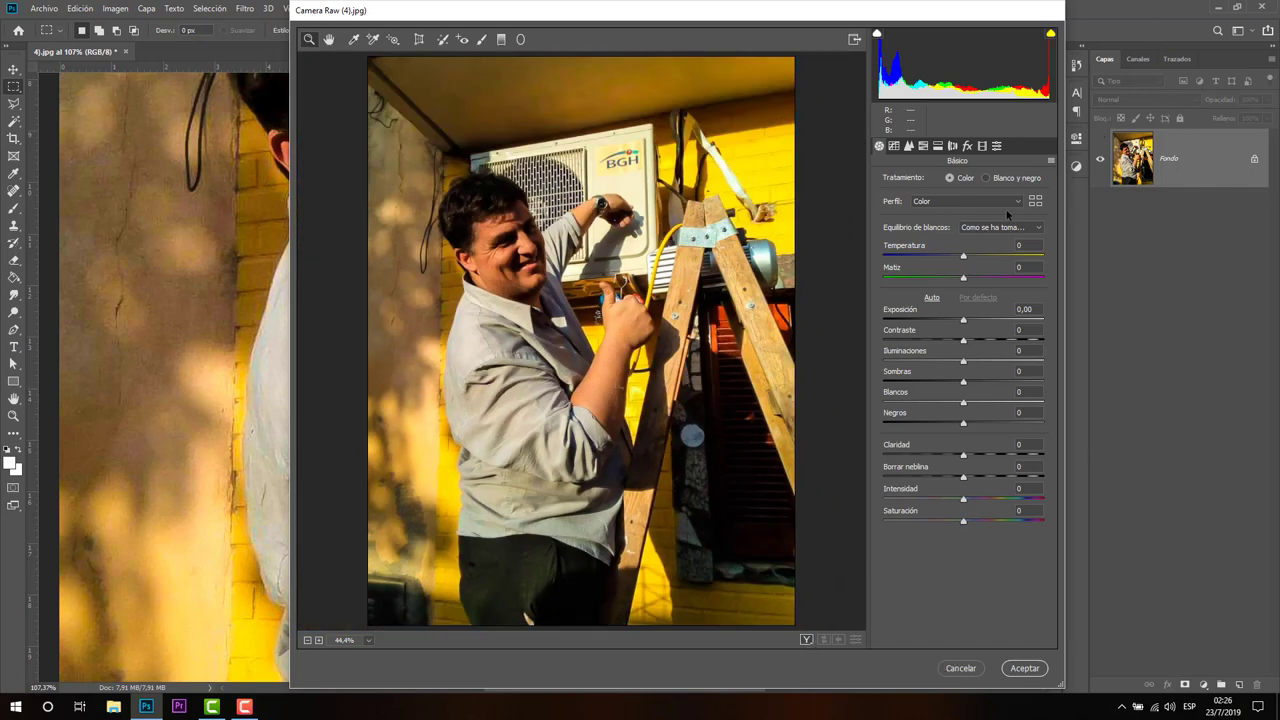
# Apply Auto tone and Automático white balance, giving Sombras +65, Iluminaciones -69, Intensidad +11
pyautogui.click(932, 298)
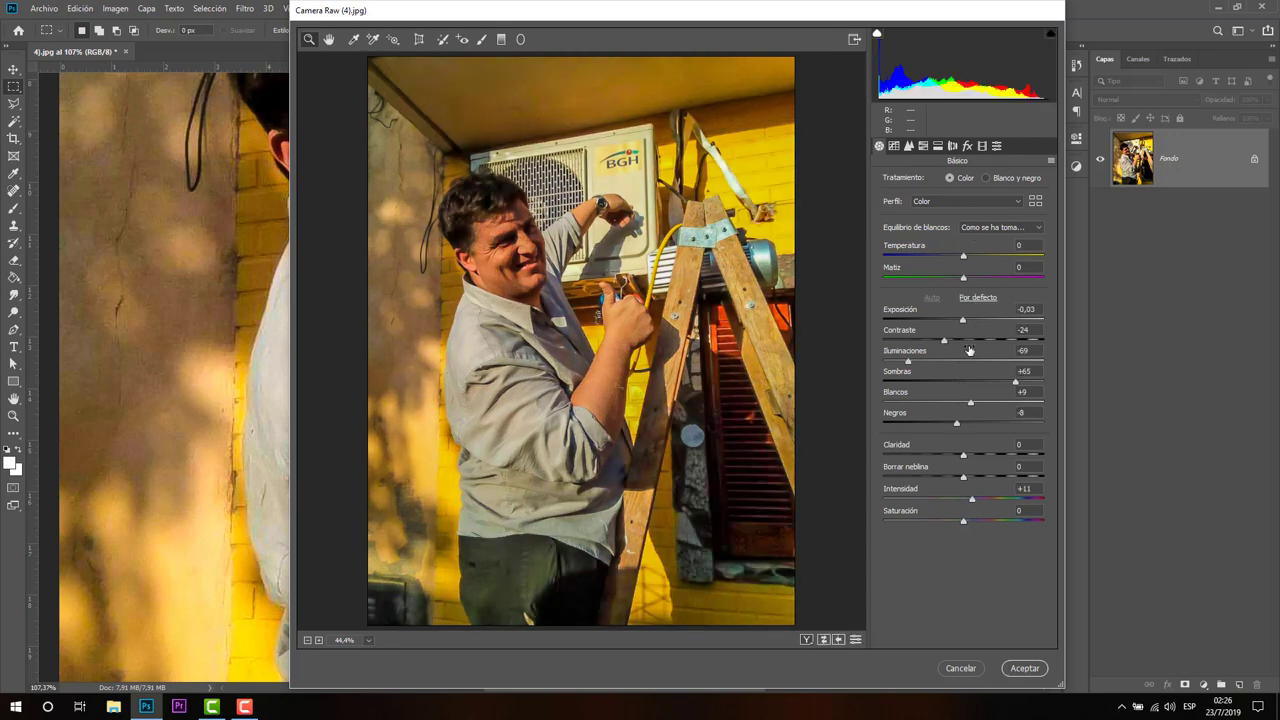
pyautogui.moveTo(964, 257); pyautogui.dragTo(957, 257)
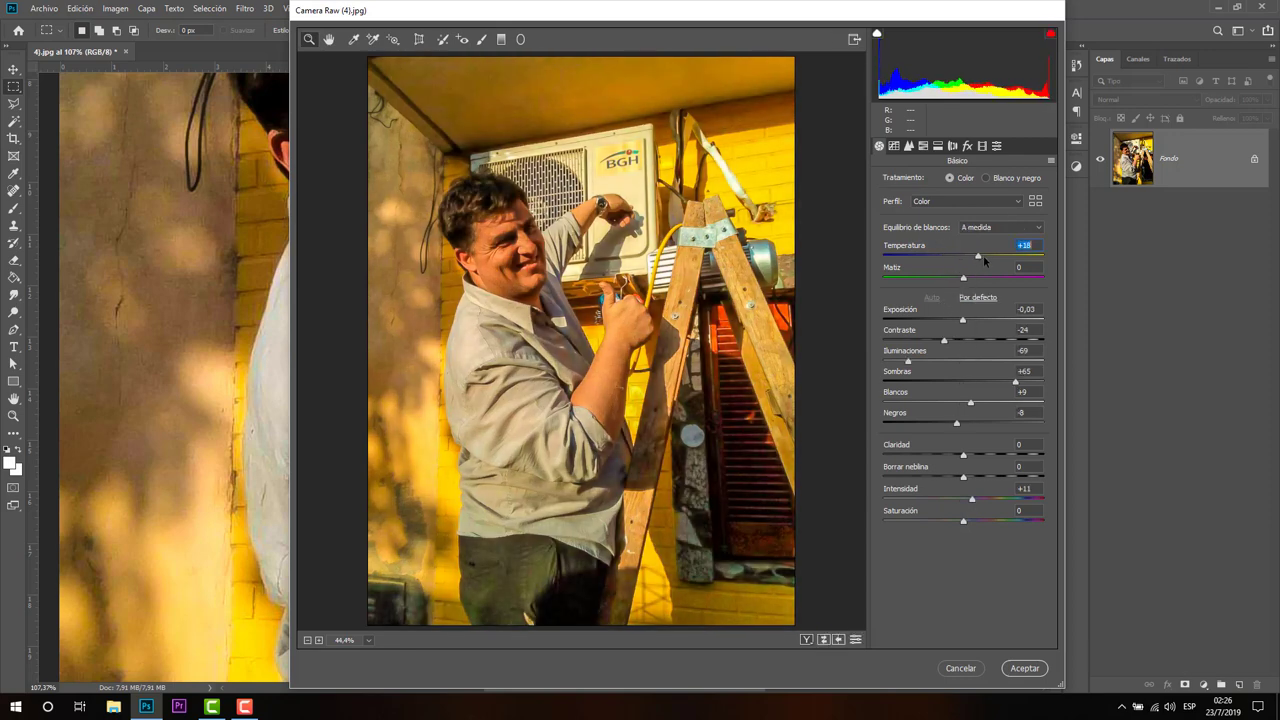
pyautogui.click(1000, 227)
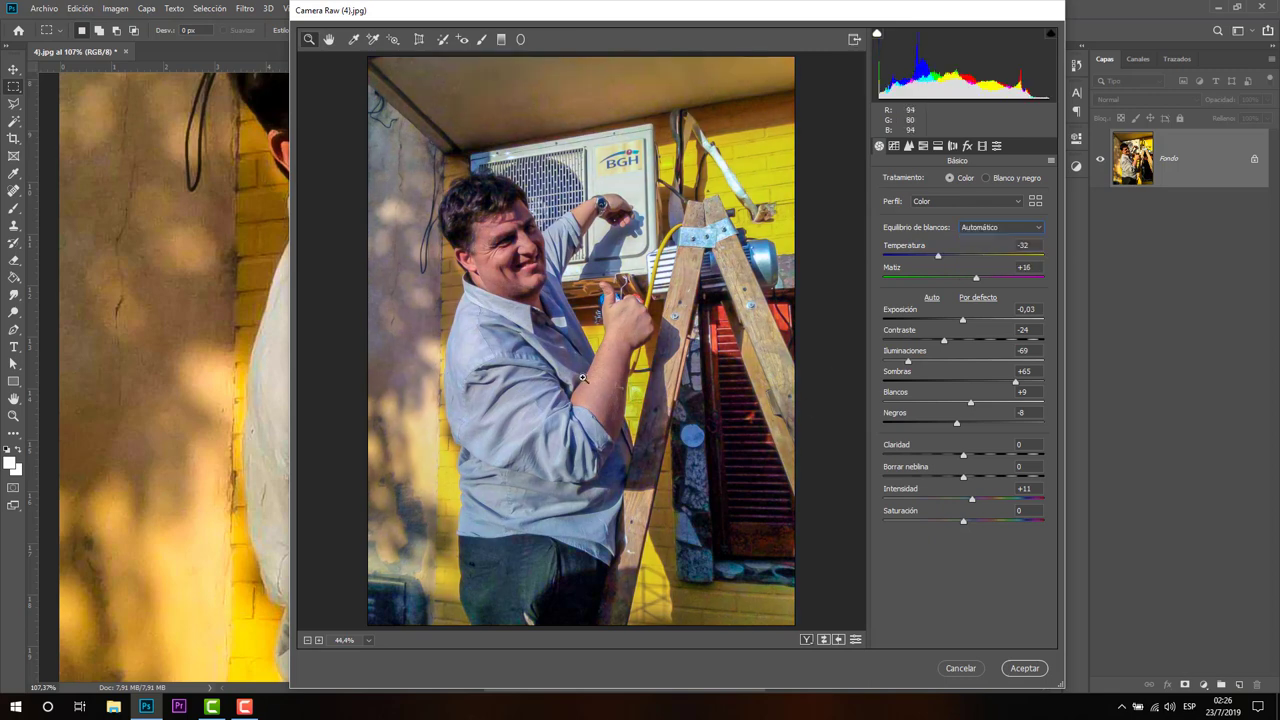
# Compare the before and after versions in several Antes/Después layouts, ending on the edited view
pyautogui.click(823, 639)
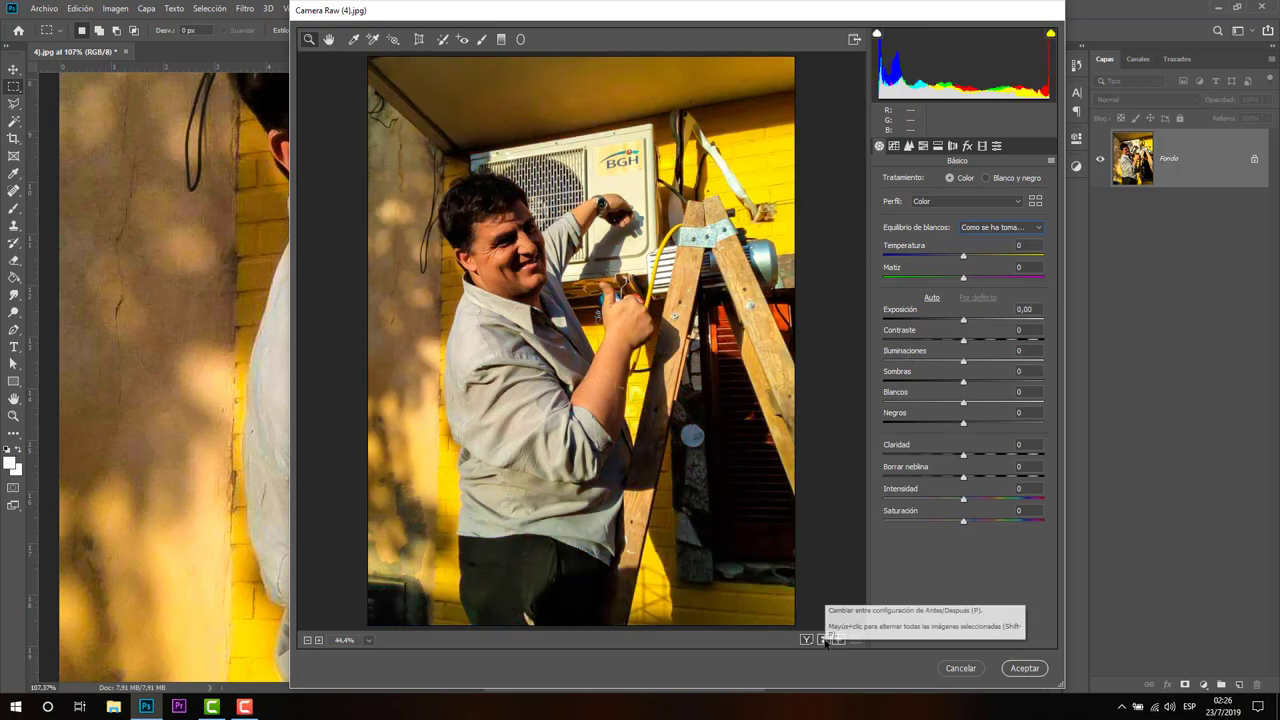
pyautogui.click(824, 640)
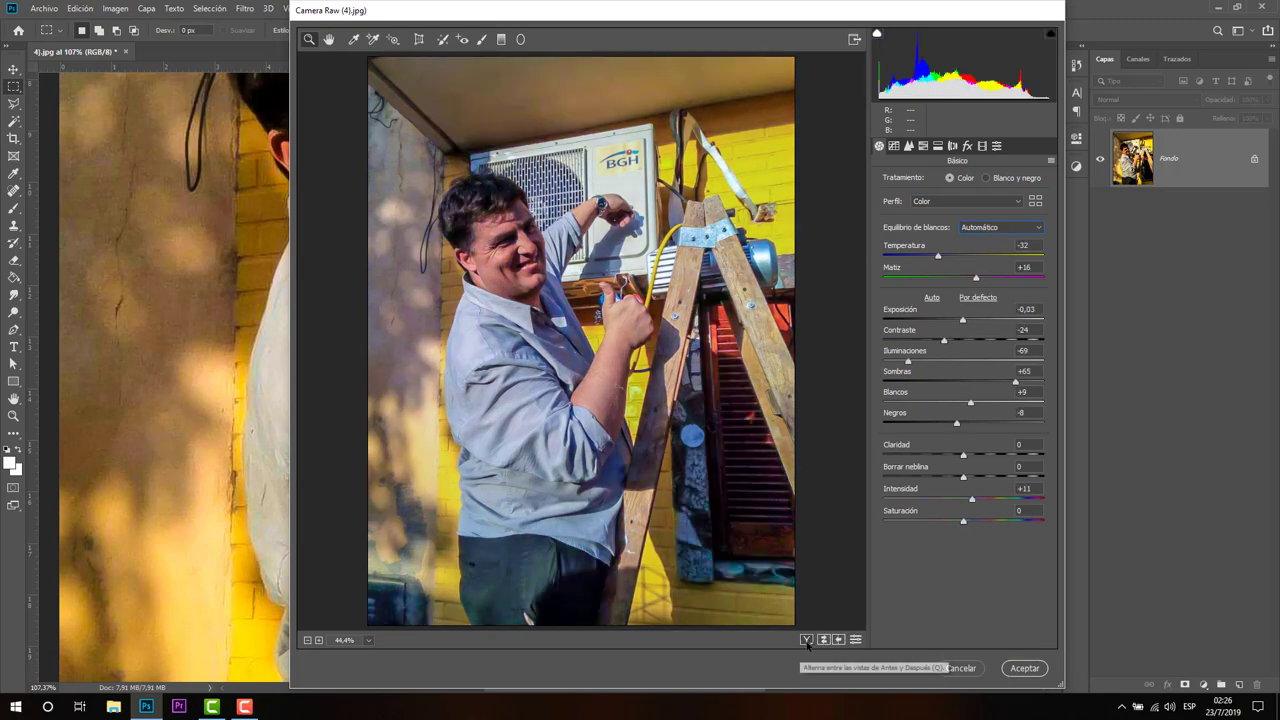
pyautogui.click(806, 640)
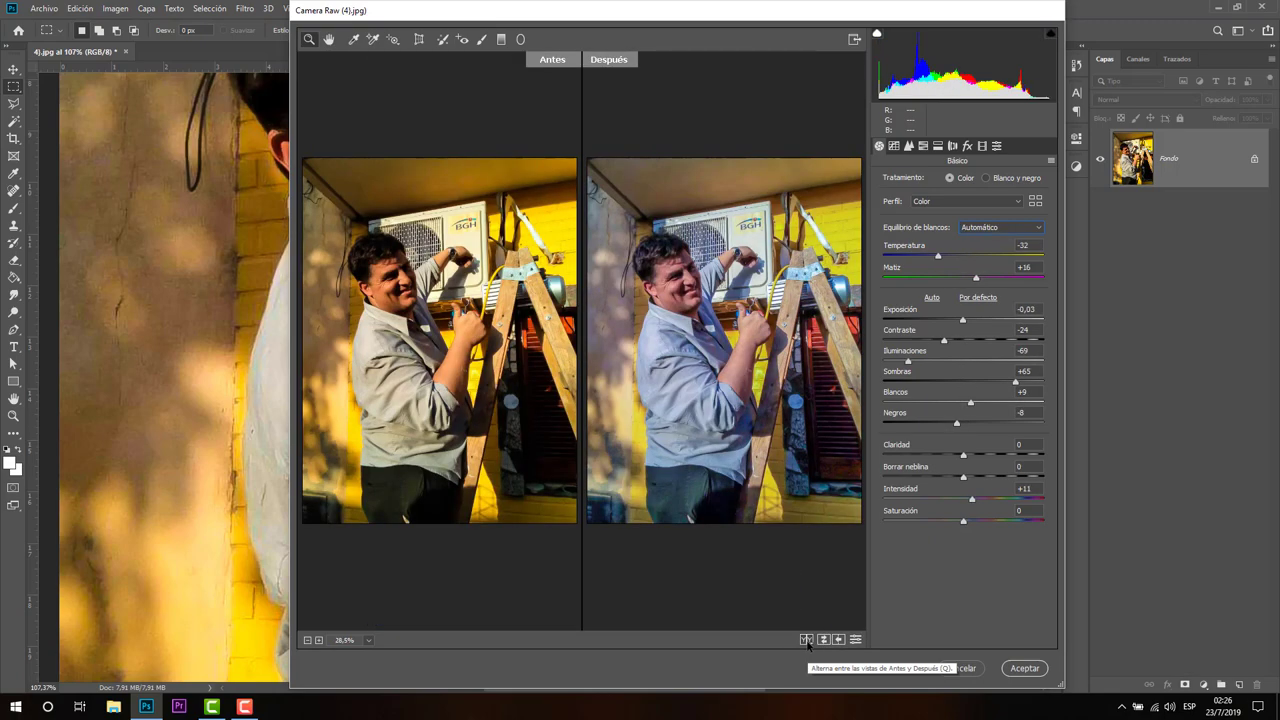
pyautogui.click(806, 640)
pyautogui.click(806, 640)
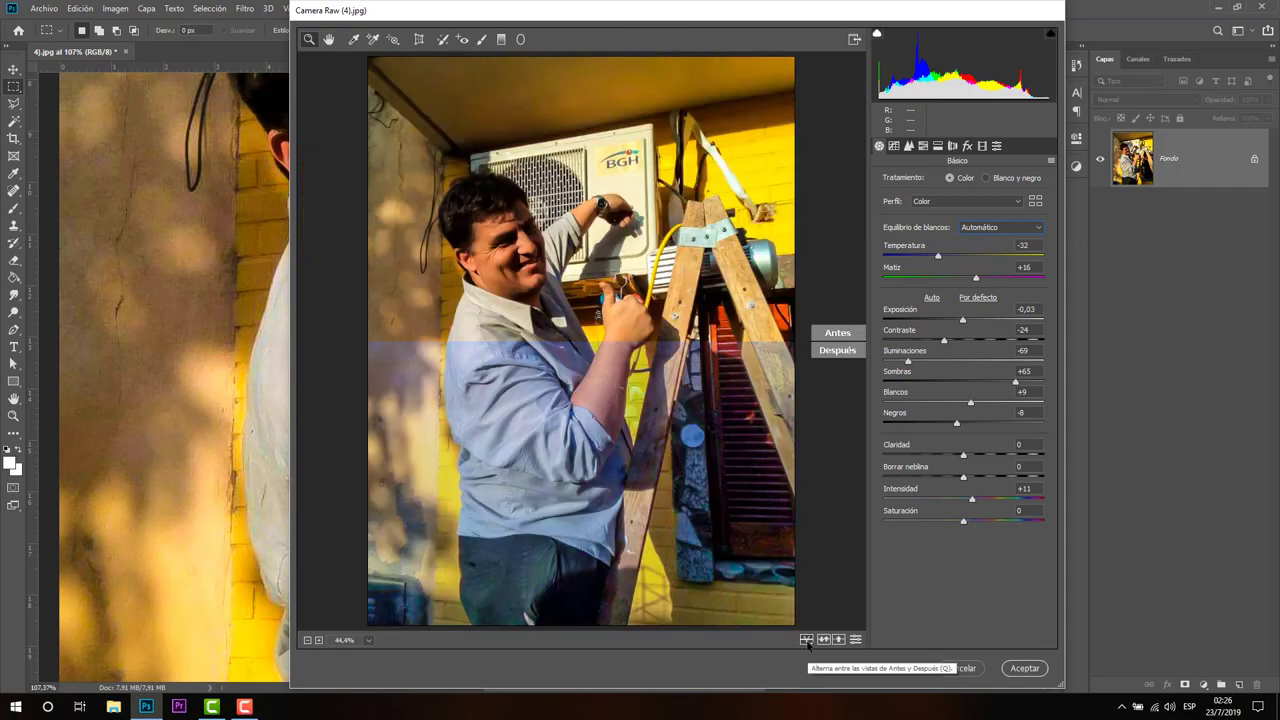
pyautogui.click(806, 640)
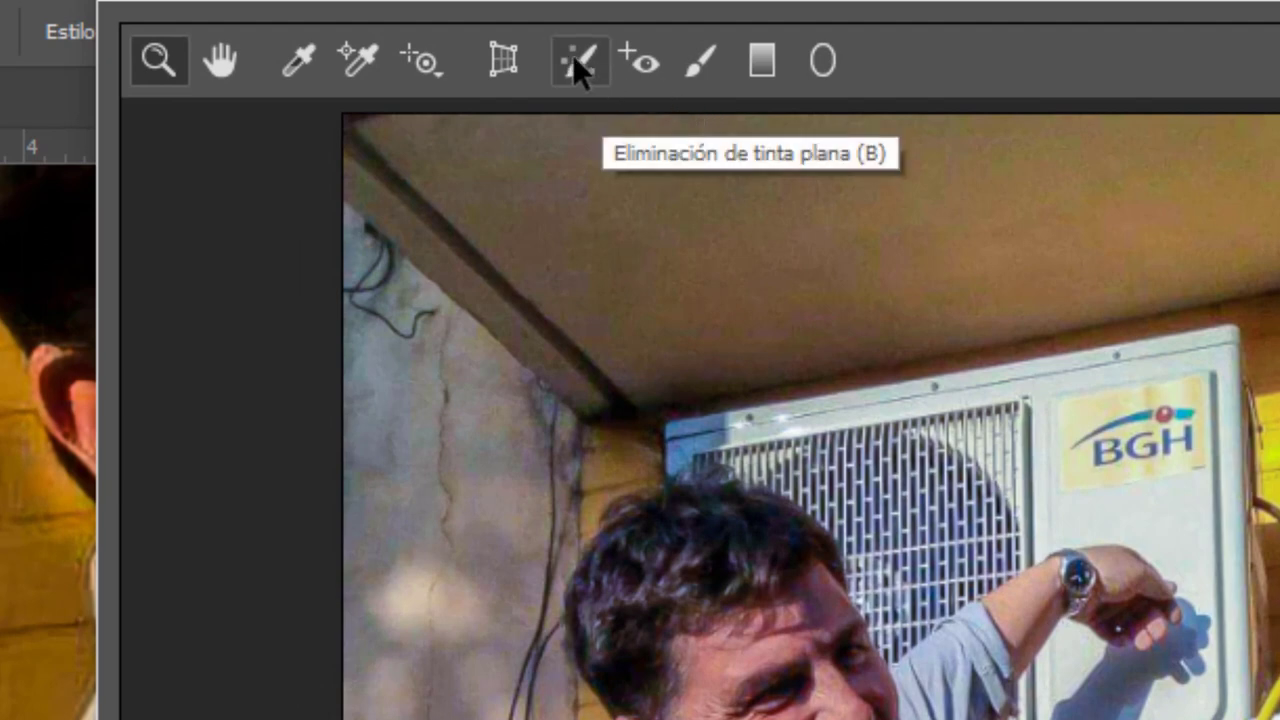
# Switch to the Pincel de ajuste and set its Claridad to -67
pyautogui.click(704, 62)
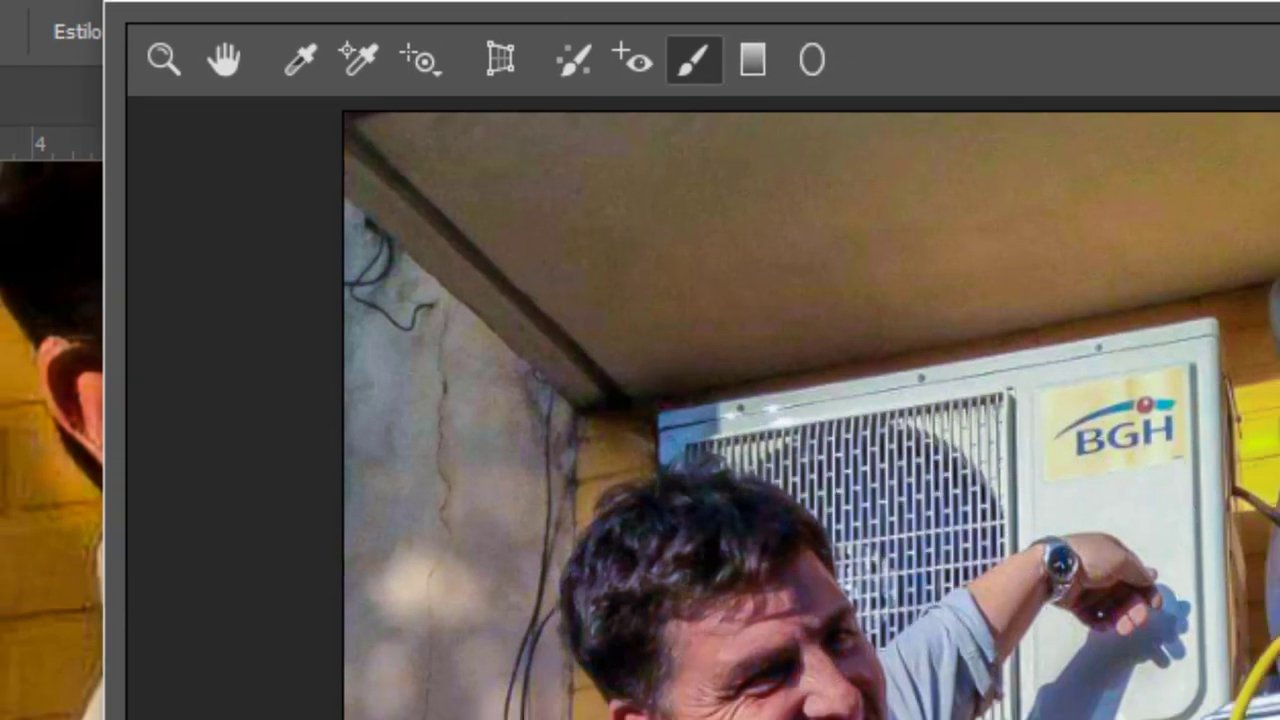
pyautogui.scroll(-2, 1057, 527)
pyautogui.scroll(-3, 1057, 527)
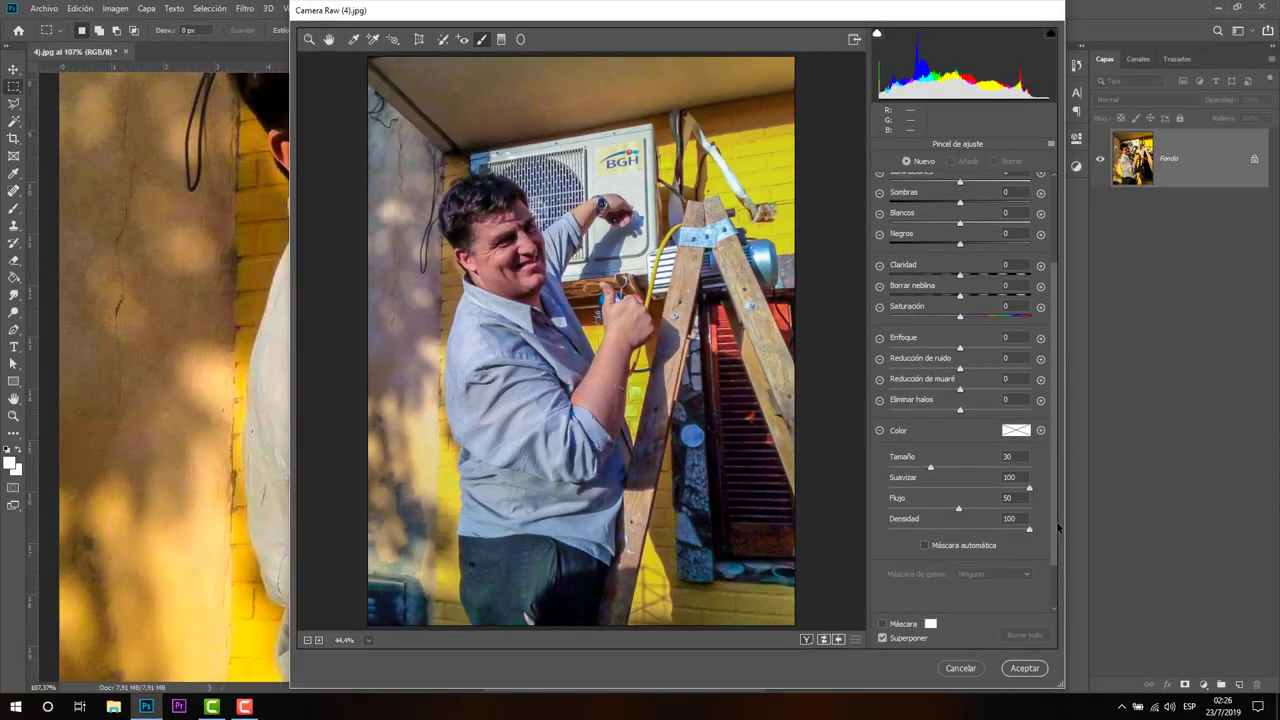
pyautogui.scroll(-1, 1057, 527)
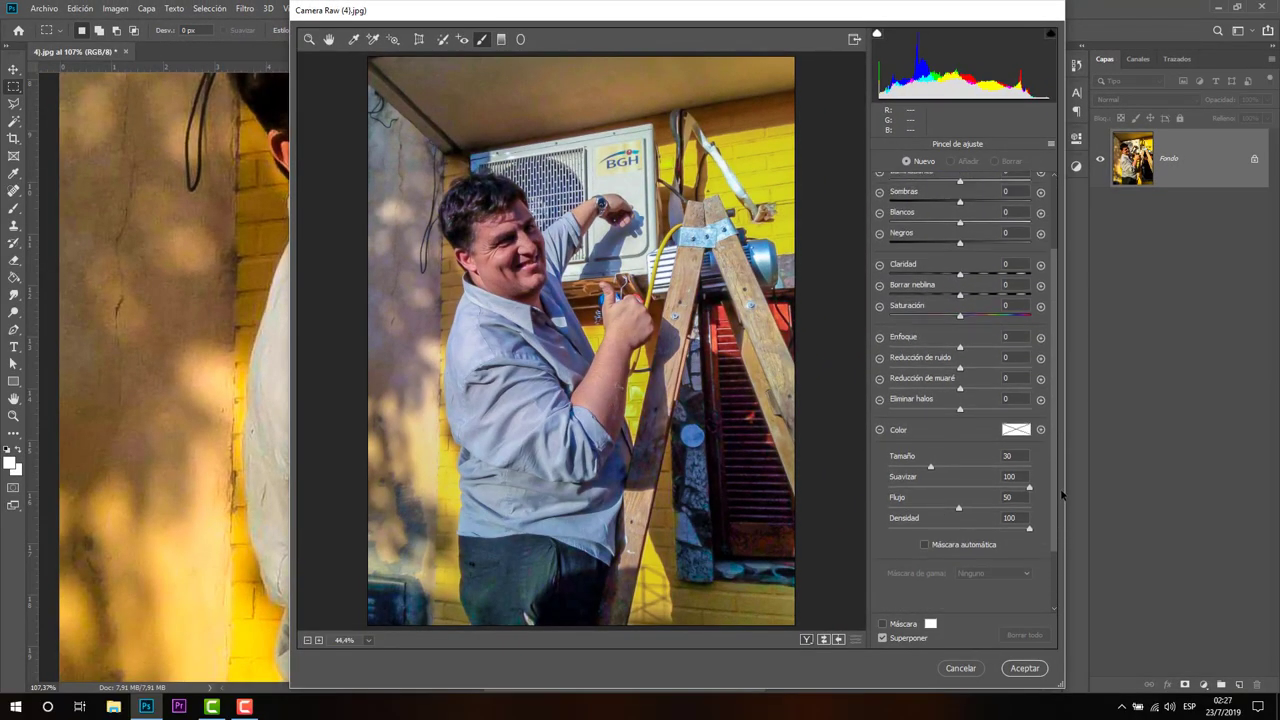
pyautogui.scroll(2, 1062, 493)
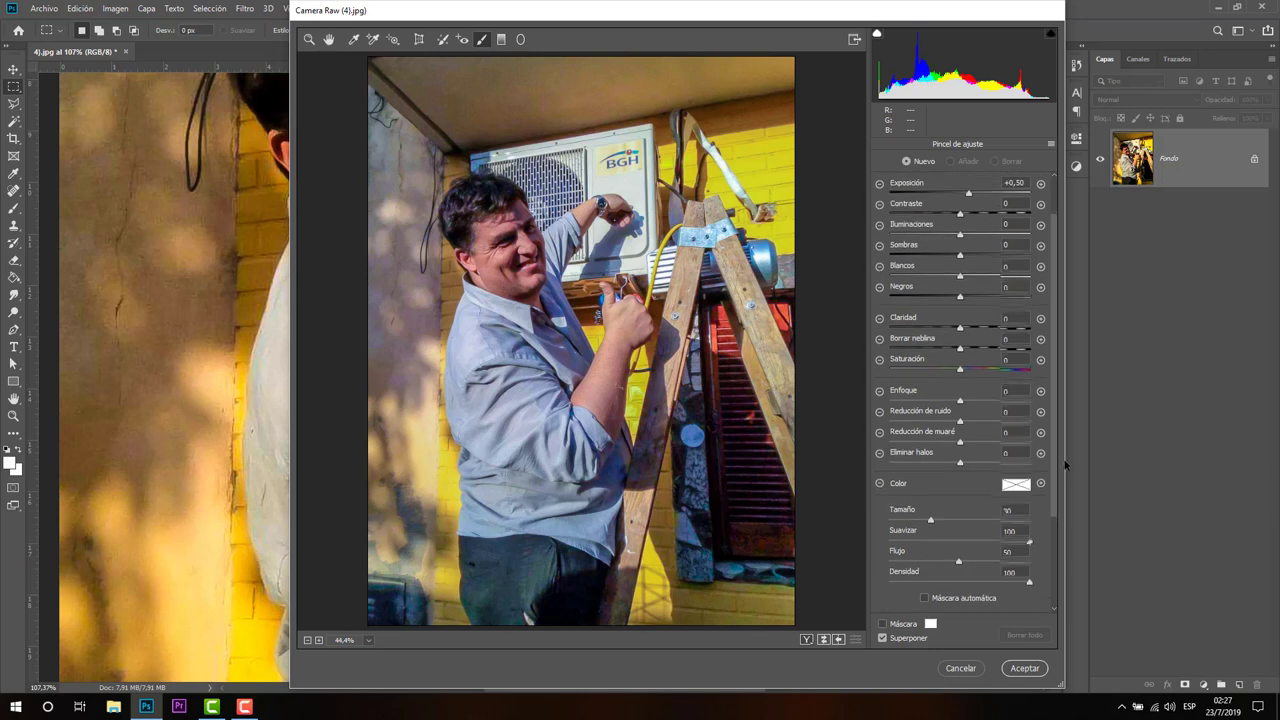
pyautogui.scroll(1, 1050, 450)
pyautogui.moveTo(959, 340); pyautogui.dragTo(912, 340)
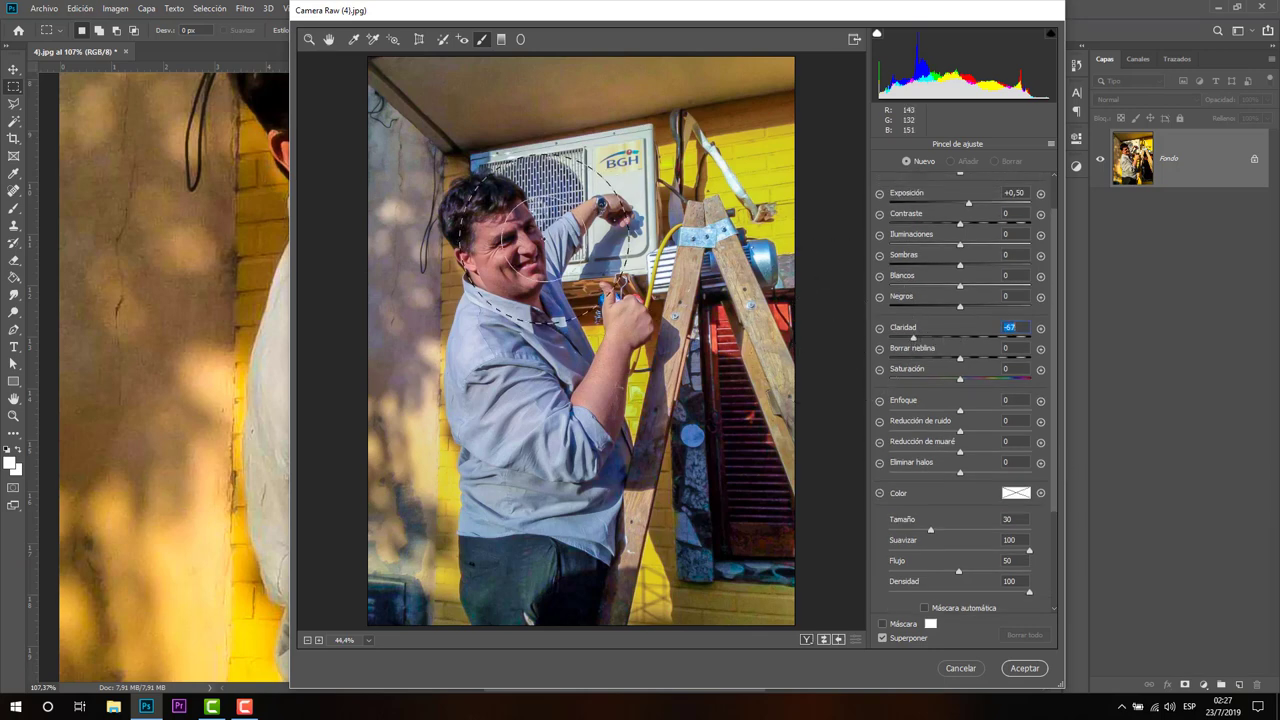
# Paint the +0,50 exposure, -67 clarity brush over the man's eye and cheek with a smaller brush
pyautogui.moveTo(590, 230); pyautogui.dragTo(530, 240)
pyautogui.press(']')
pyautogui.press(']')
pyautogui.press('[')
pyautogui.press('[')
pyautogui.press('[')
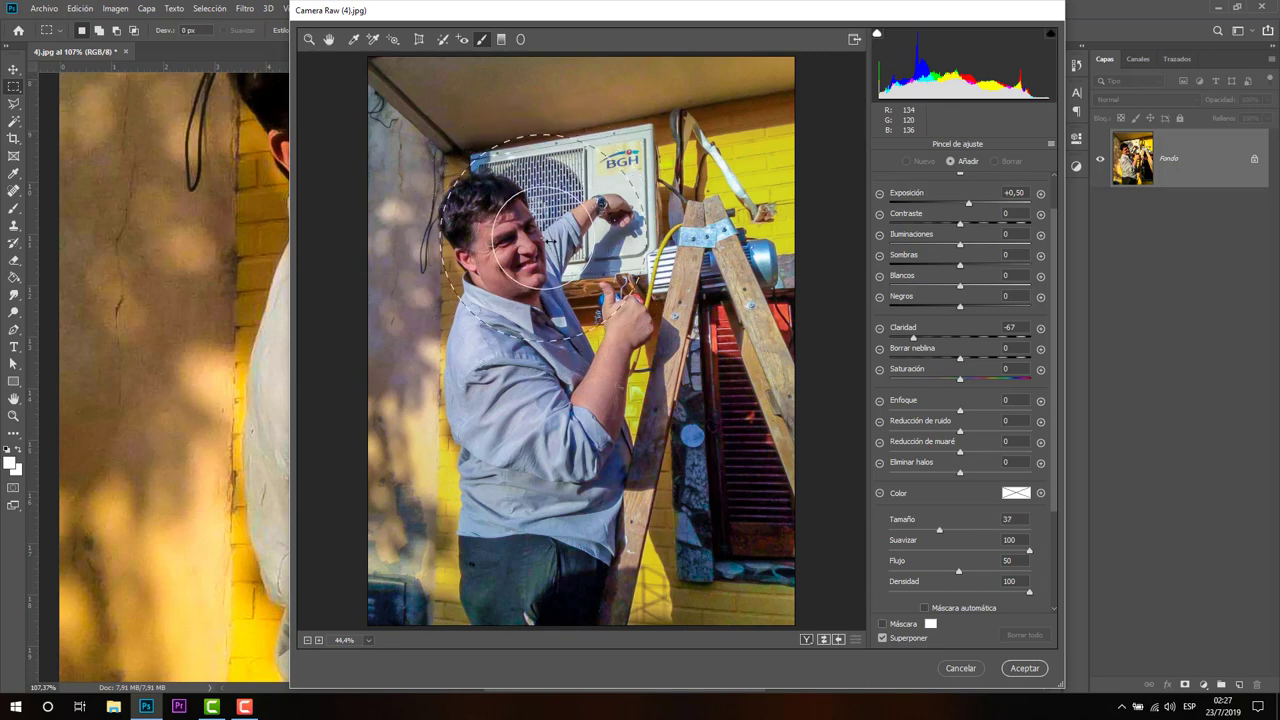
pyautogui.press('[')
pyautogui.press('[')
pyautogui.press('[')
pyautogui.press('[')
pyautogui.press('[')
pyautogui.press('[')
pyautogui.press('[')
pyautogui.press('[')
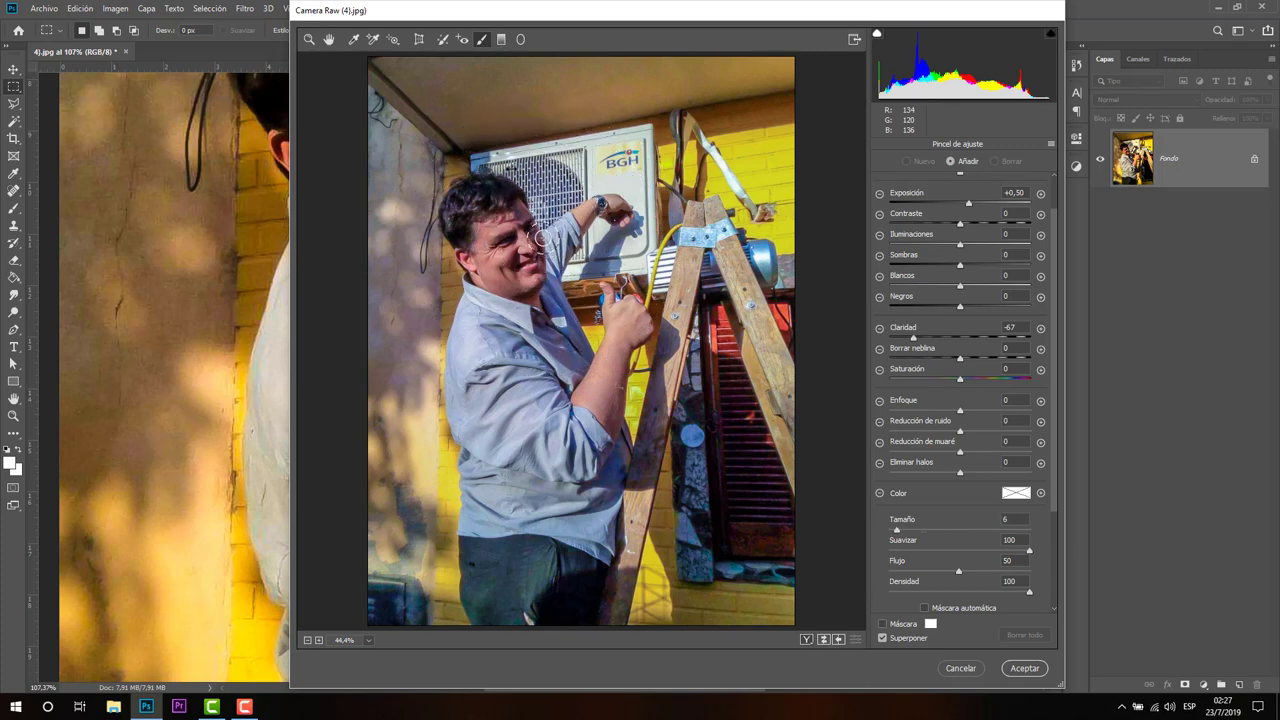
pyautogui.press('[')
pyautogui.moveTo(498, 252)
pyautogui.mouseDown()
pyautogui.moveTo(512, 257)
pyautogui.moveTo(485, 252)
pyautogui.moveTo(500, 248)
pyautogui.moveTo(488, 228)
pyautogui.mouseUp()
pyautogui.moveTo(512, 287); pyautogui.dragTo(526, 287)
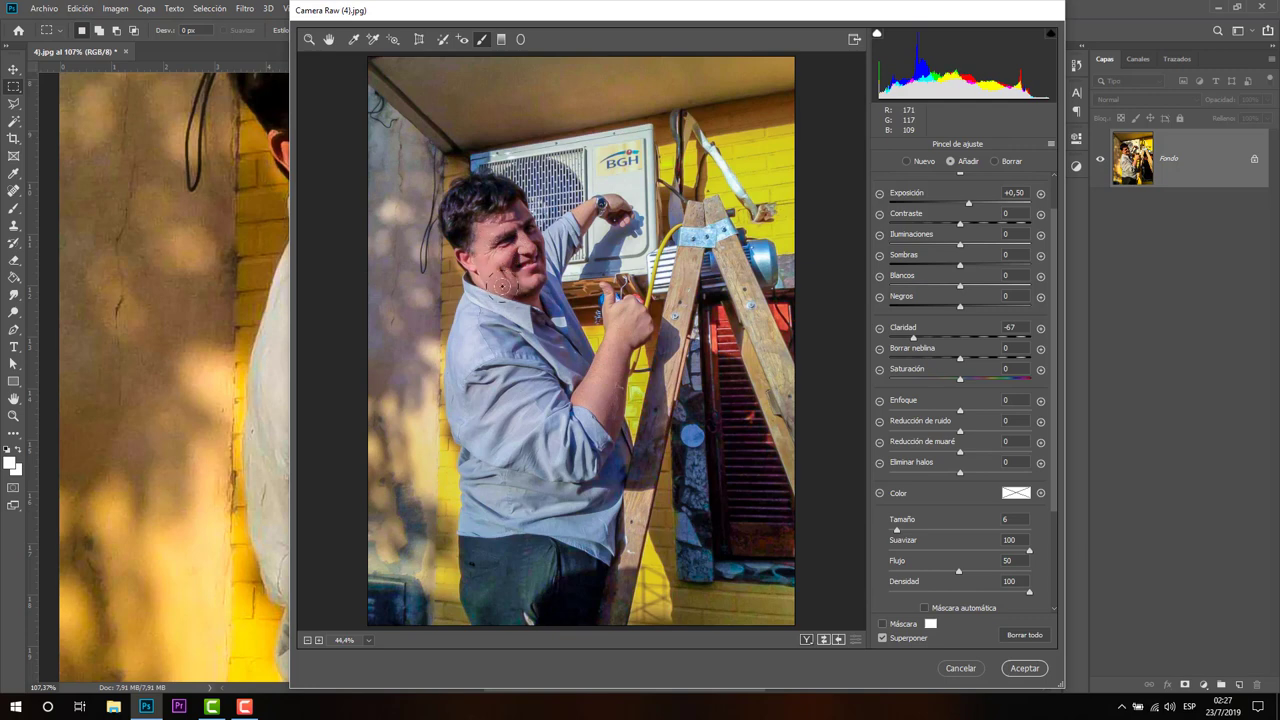
pyautogui.moveTo(486, 248)
pyautogui.mouseDown()
pyautogui.moveTo(493, 228)
pyautogui.moveTo(505, 245)
pyautogui.mouseUp()
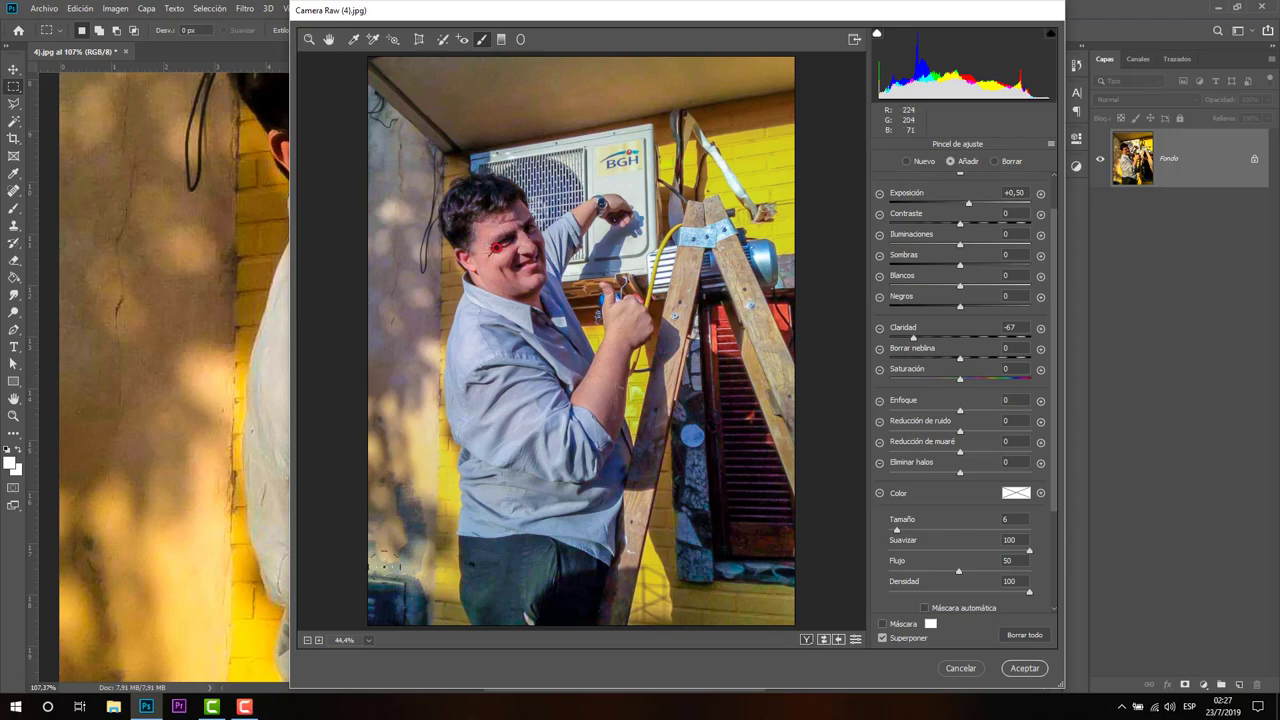
pyautogui.click(319, 640)
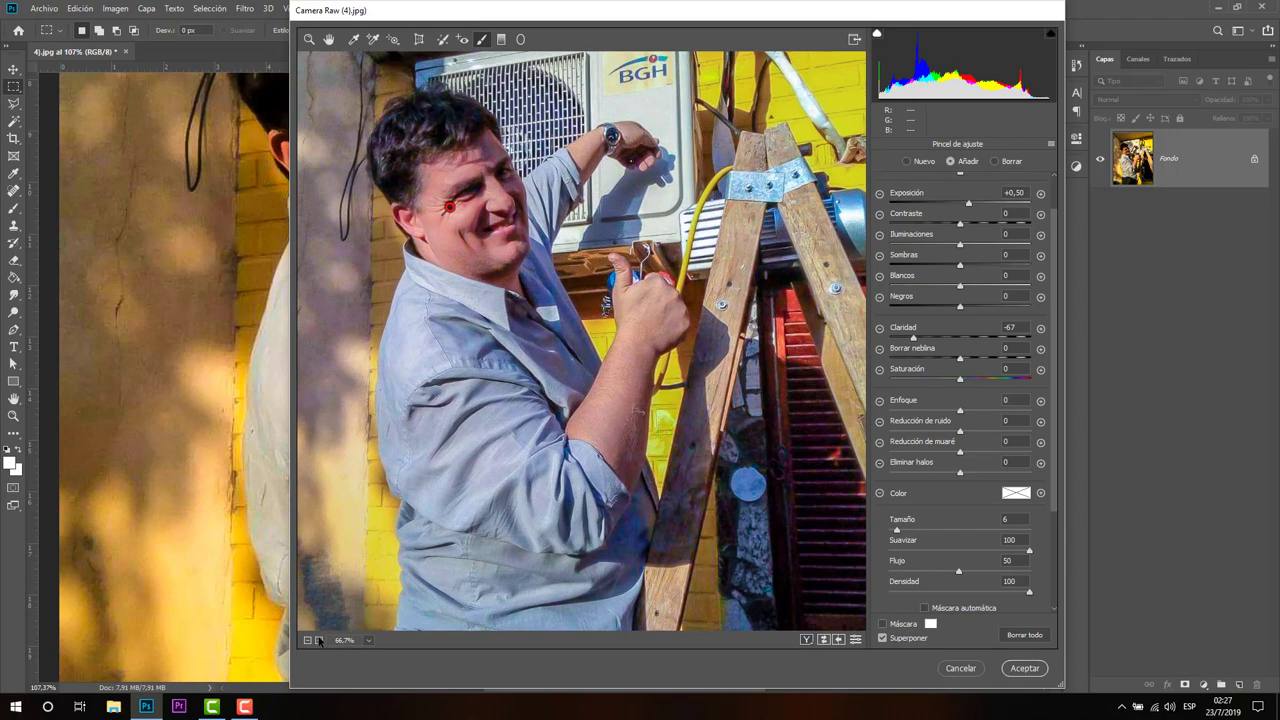
# At 100% zoom, move the painted adjustment toward the cheek and change its Claridad to -89
pyautogui.click(319, 640)
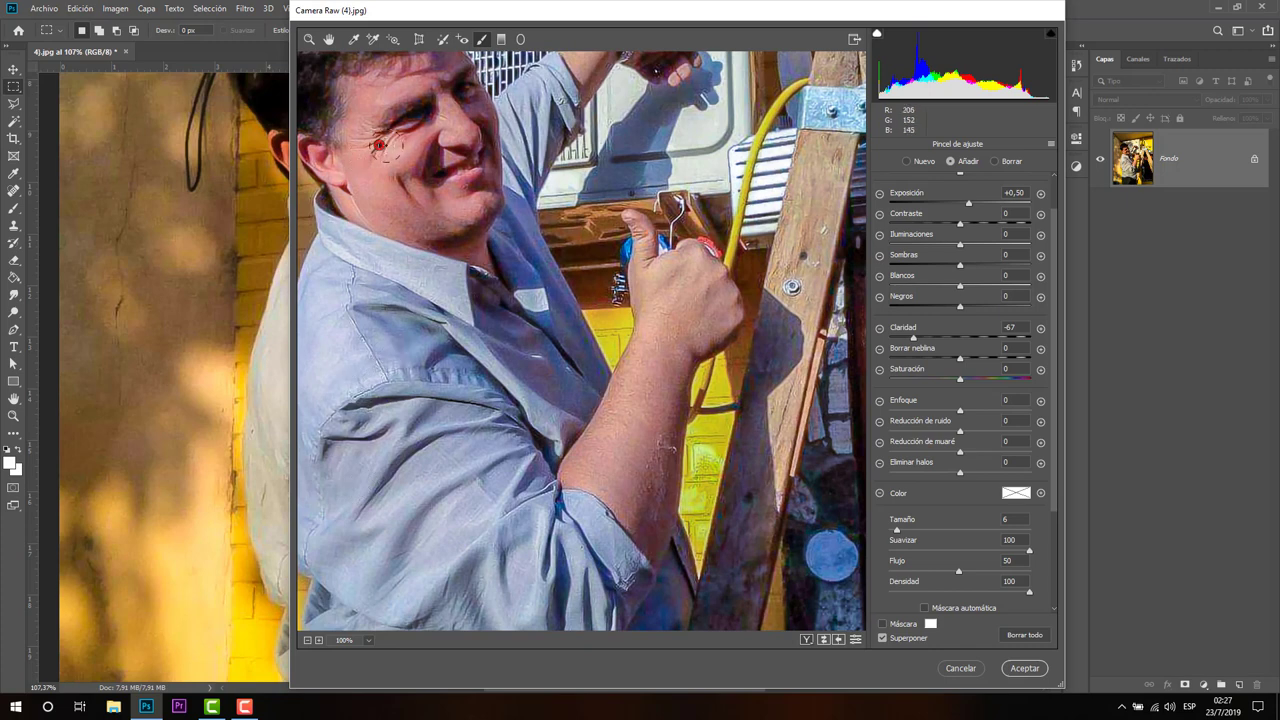
pyautogui.moveTo(385, 152)
pyautogui.mouseDown()
pyautogui.moveTo(403, 195)
pyautogui.moveTo(401, 131)
pyautogui.mouseUp()
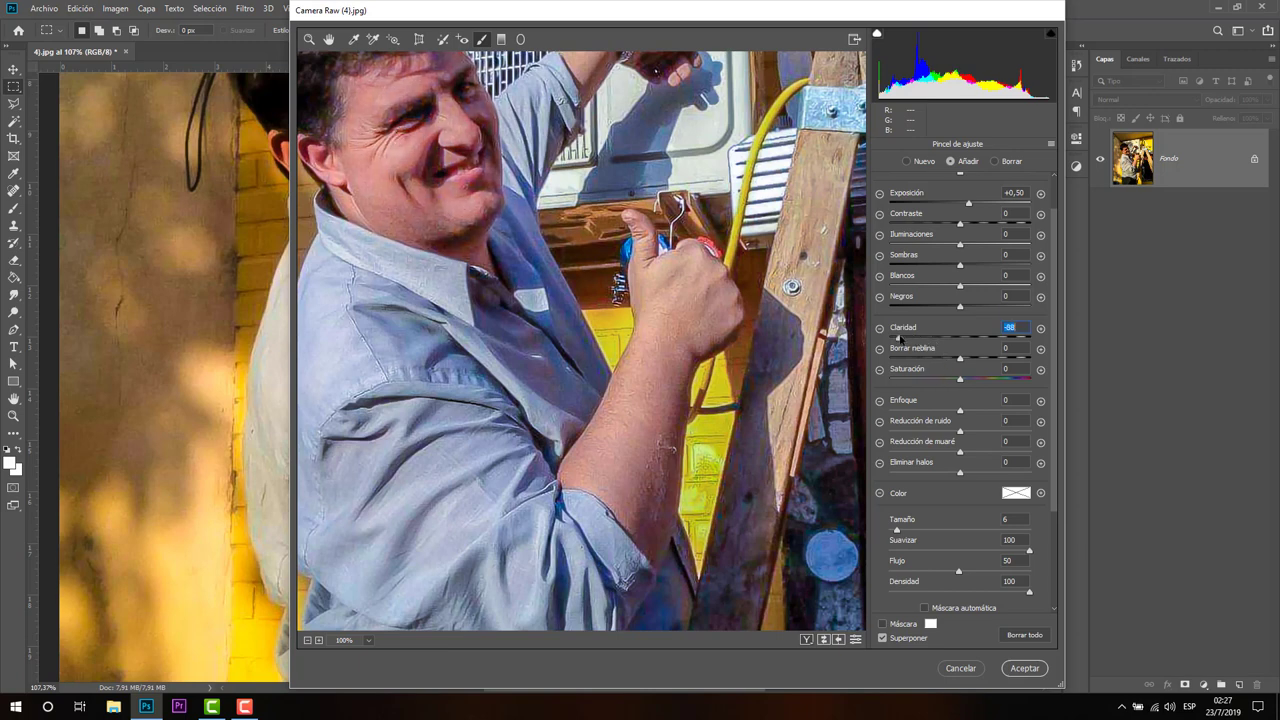
pyautogui.moveTo(912, 338)
pyautogui.mouseDown()
pyautogui.moveTo(1000, 336)
pyautogui.moveTo(910, 340)
pyautogui.moveTo(942, 340)
pyautogui.mouseUp()
# Paint the softening over the face with a size-7 brush, undoing the strokes around the eye
pyautogui.moveTo(434, 146); pyautogui.dragTo(425, 140)
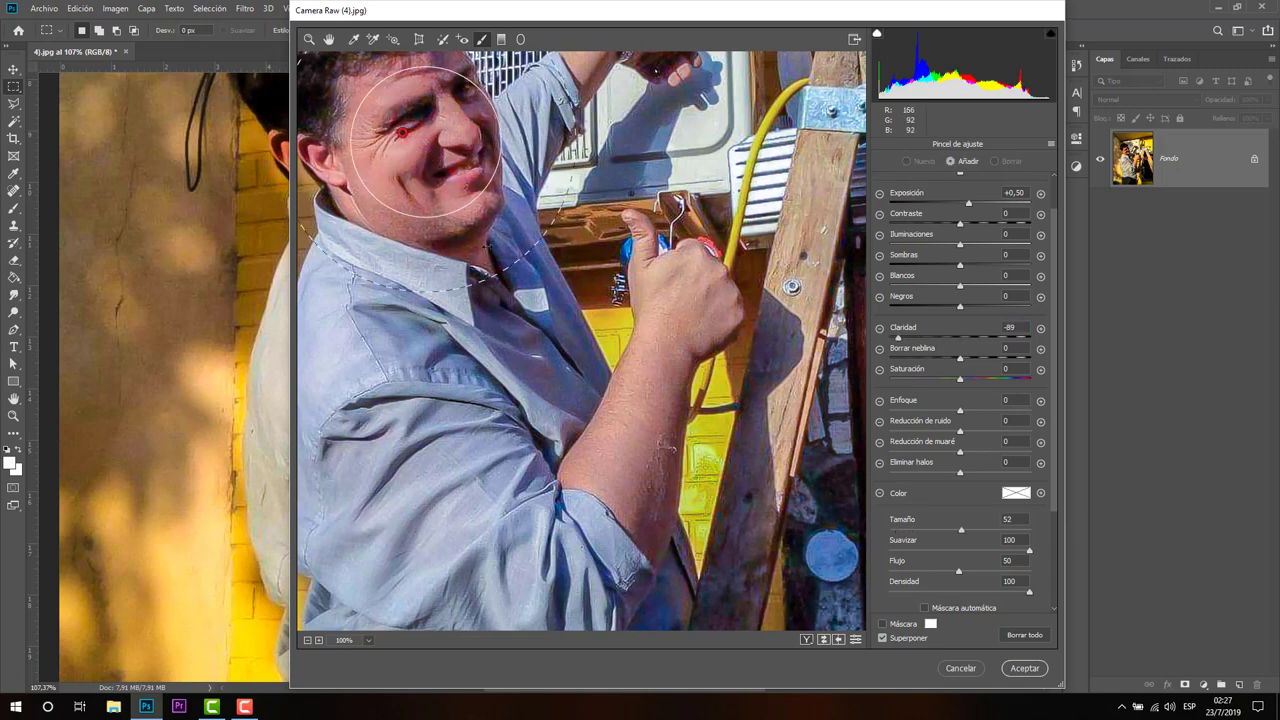
pyautogui.press(']')
pyautogui.press(']')
pyautogui.press('[')
pyautogui.press('[')
pyautogui.press('[')
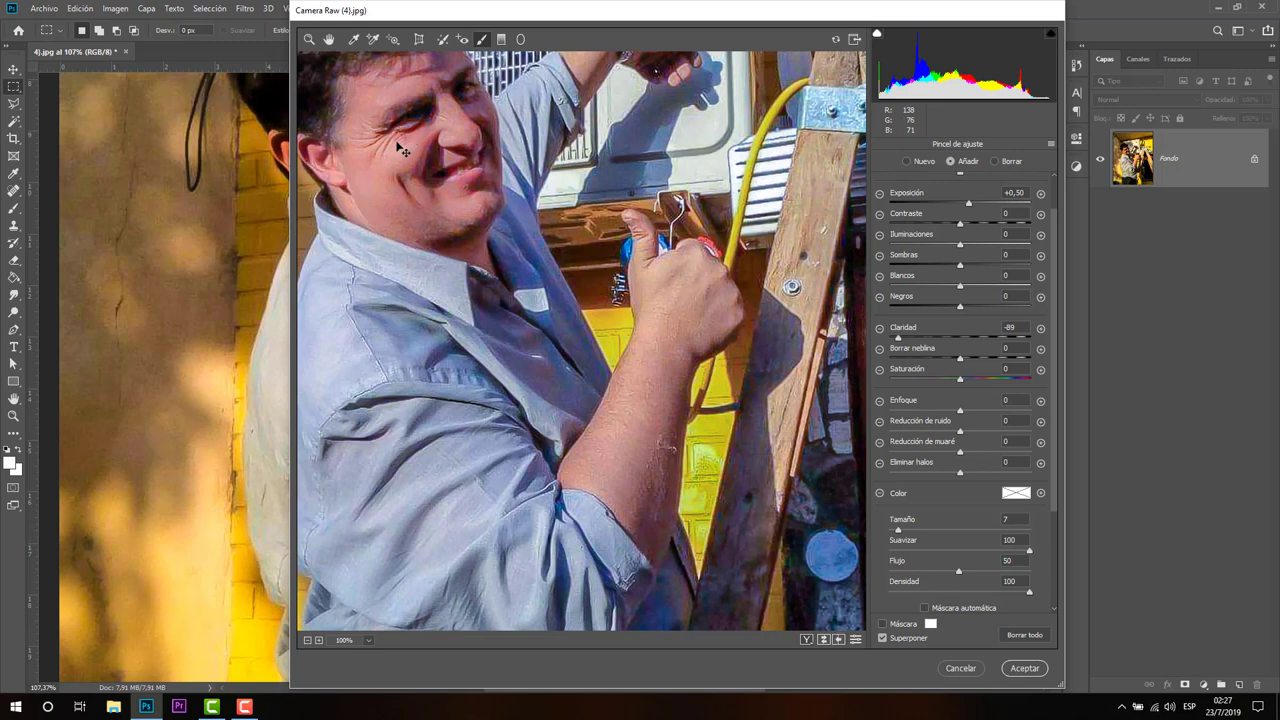
pyautogui.moveTo(369, 134); pyautogui.dragTo(384, 158)
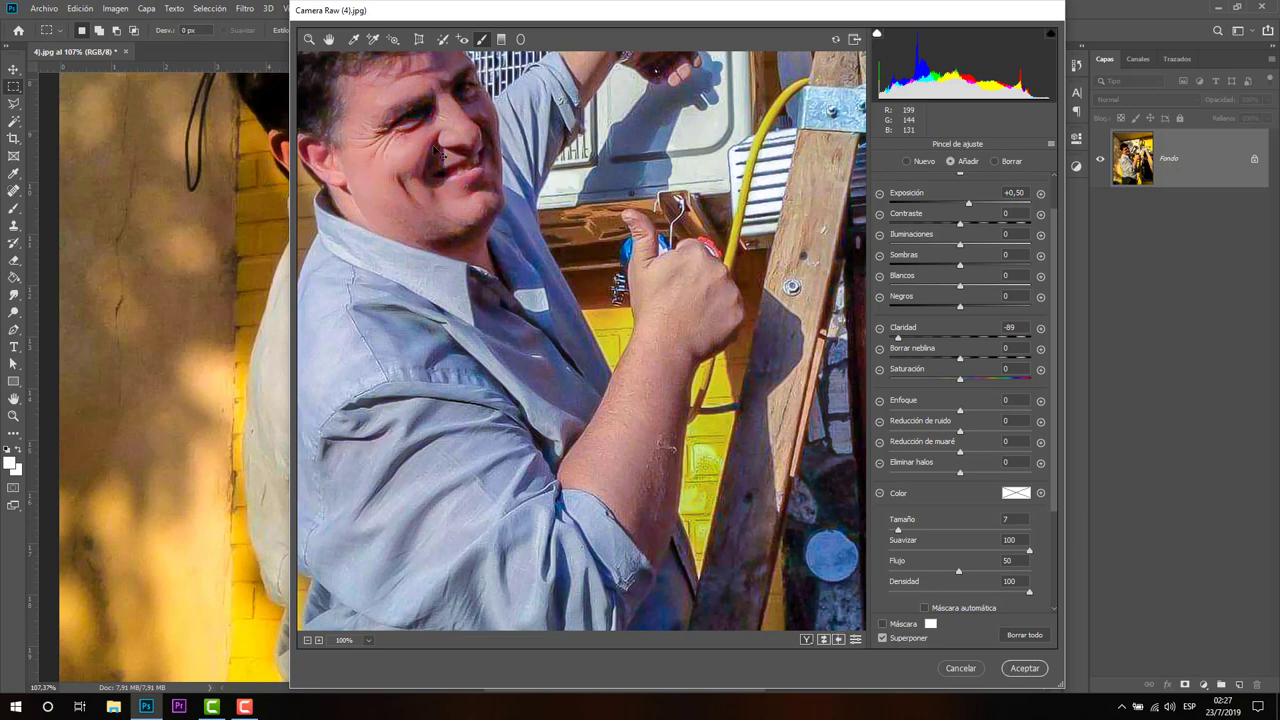
pyautogui.hotkey('ctrl', 'z')
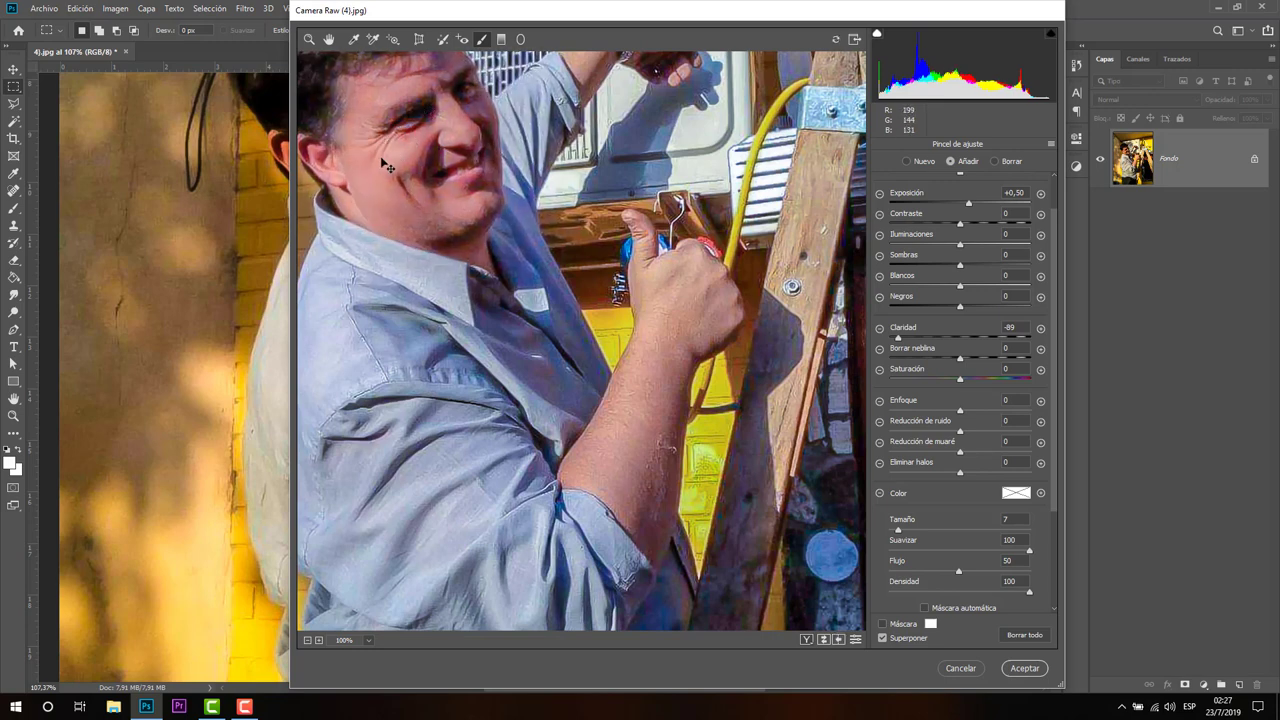
pyautogui.hotkey('ctrl', 'z')
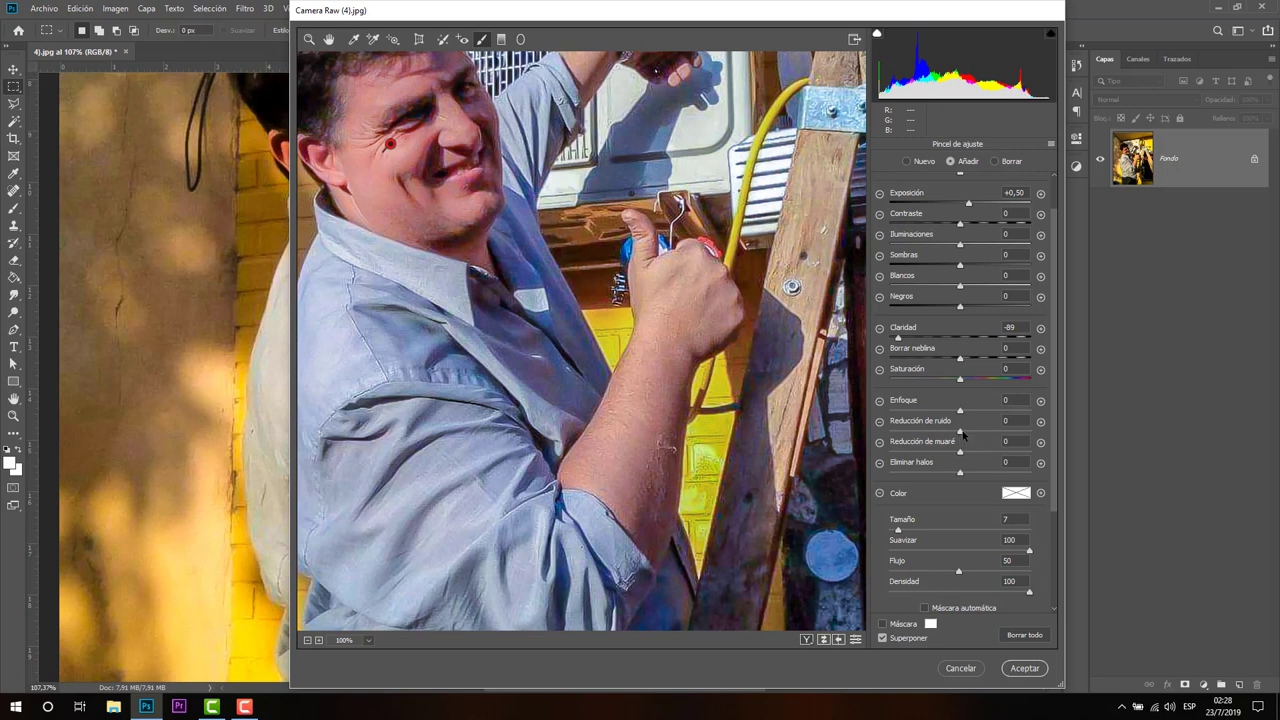
# Give the face brush Reducción de ruido +88, Claridad -20 and Enfoque +10, then view at 66.7%
pyautogui.moveTo(963, 433); pyautogui.dragTo(1026, 424)
pyautogui.moveTo(1026, 424); pyautogui.dragTo(1022, 424)
pyautogui.moveTo(897, 340); pyautogui.dragTo(913, 338)
pyautogui.write('-20')
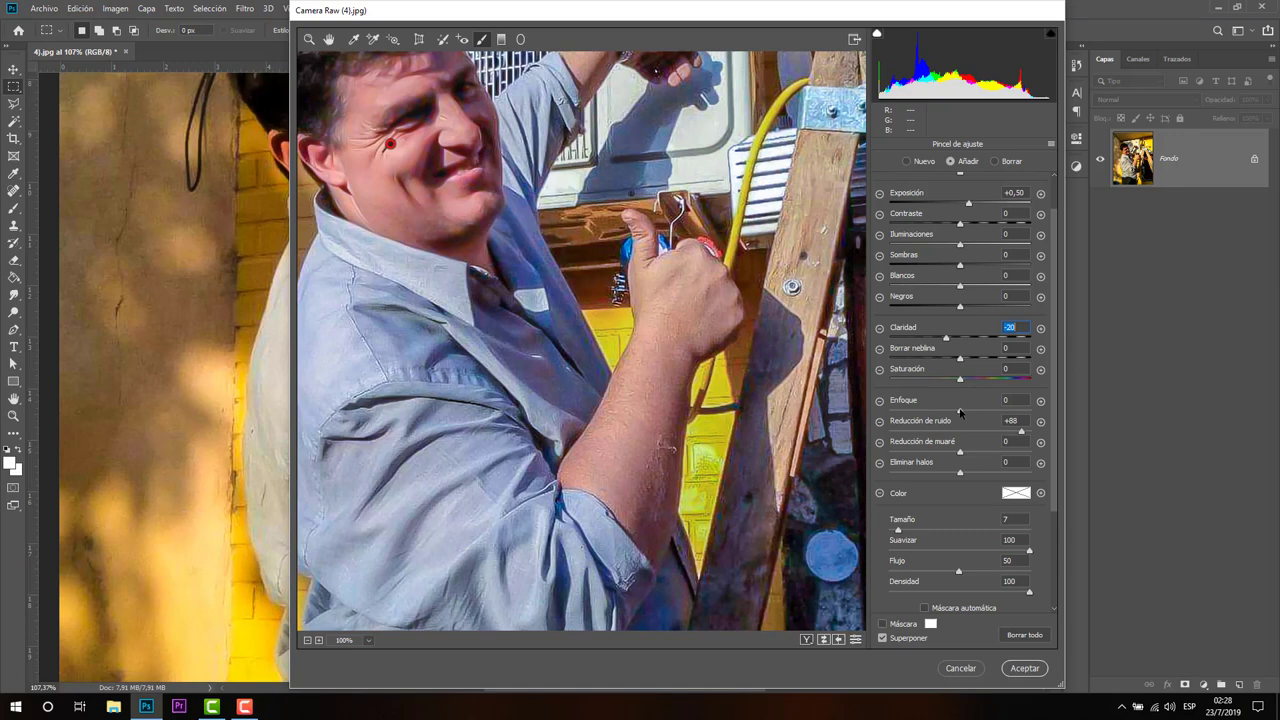
pyautogui.moveTo(959, 410); pyautogui.dragTo(977, 409)
pyautogui.click(307, 640)
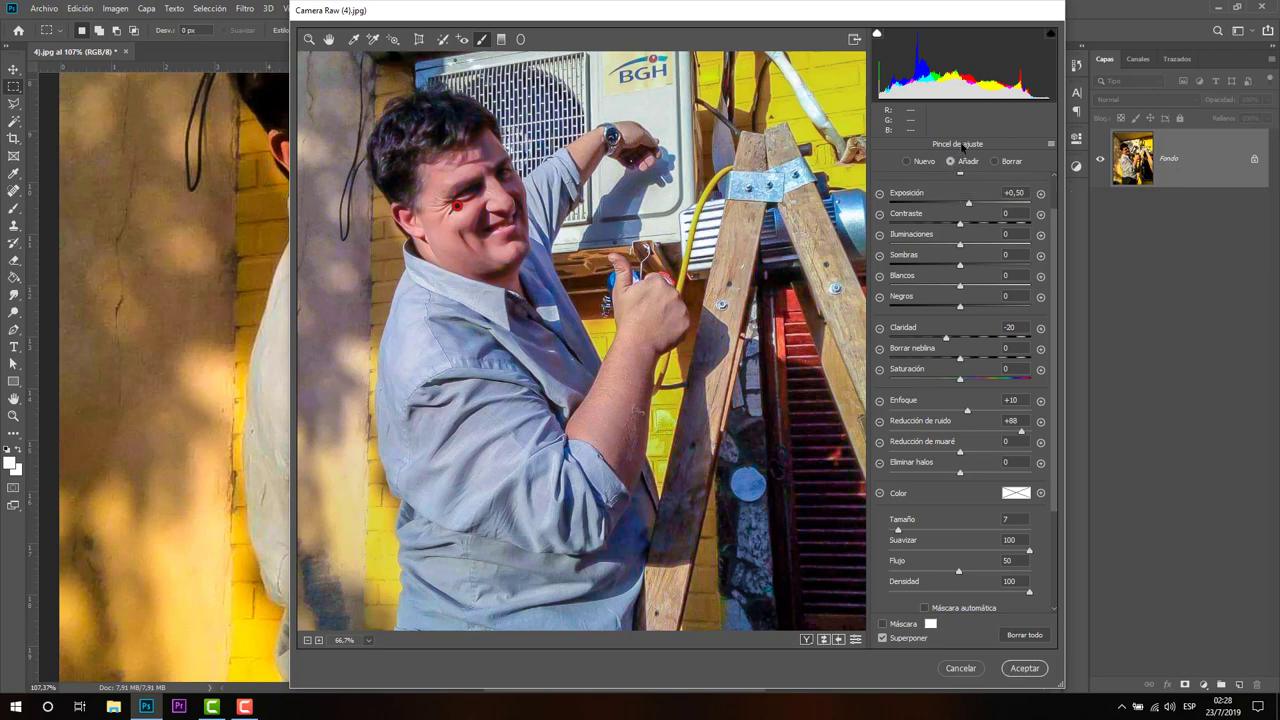
# Start a new brush adjustment with a pin placed on the man's cheek
pyautogui.click(905, 161)
pyautogui.click(466, 237)
pyautogui.moveTo(467, 237); pyautogui.dragTo(487, 242)
# Test, delete and restore the cheek pin, then paint the cheek with a size-5 brush
pyautogui.rightClick(438, 214)
pyautogui.click(446, 216)
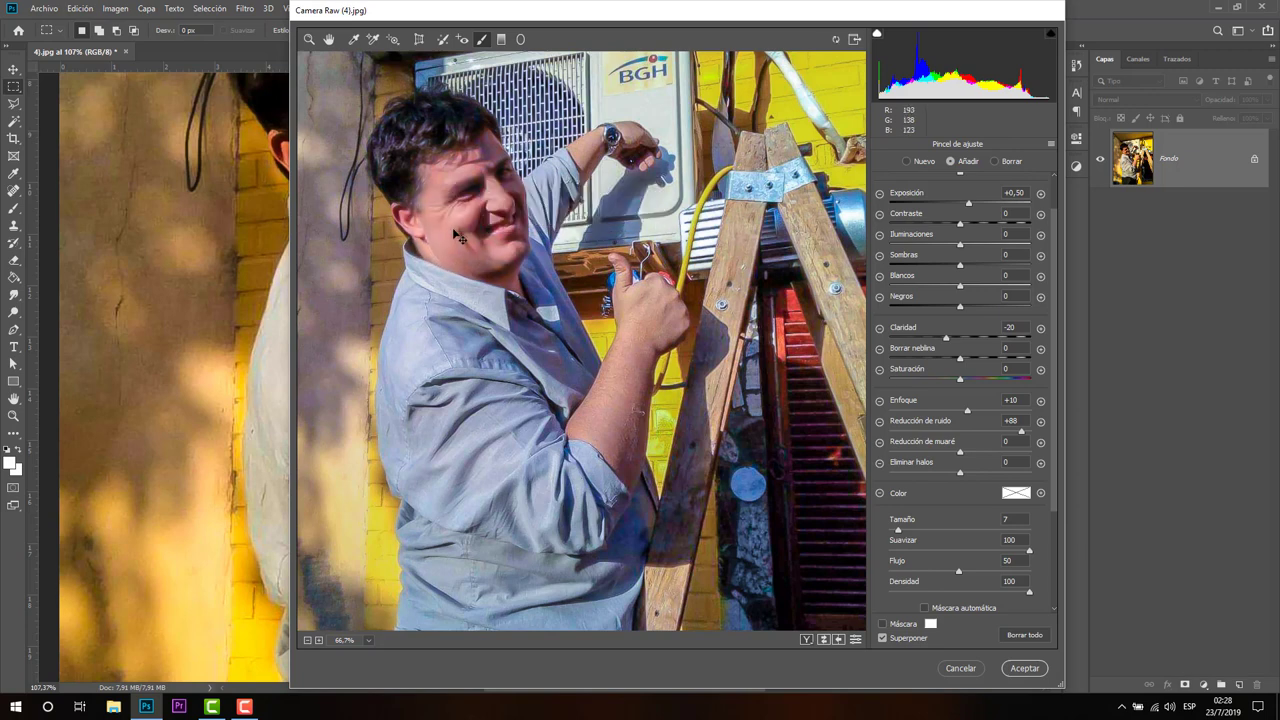
pyautogui.click(458, 221)
pyautogui.press('Delete')
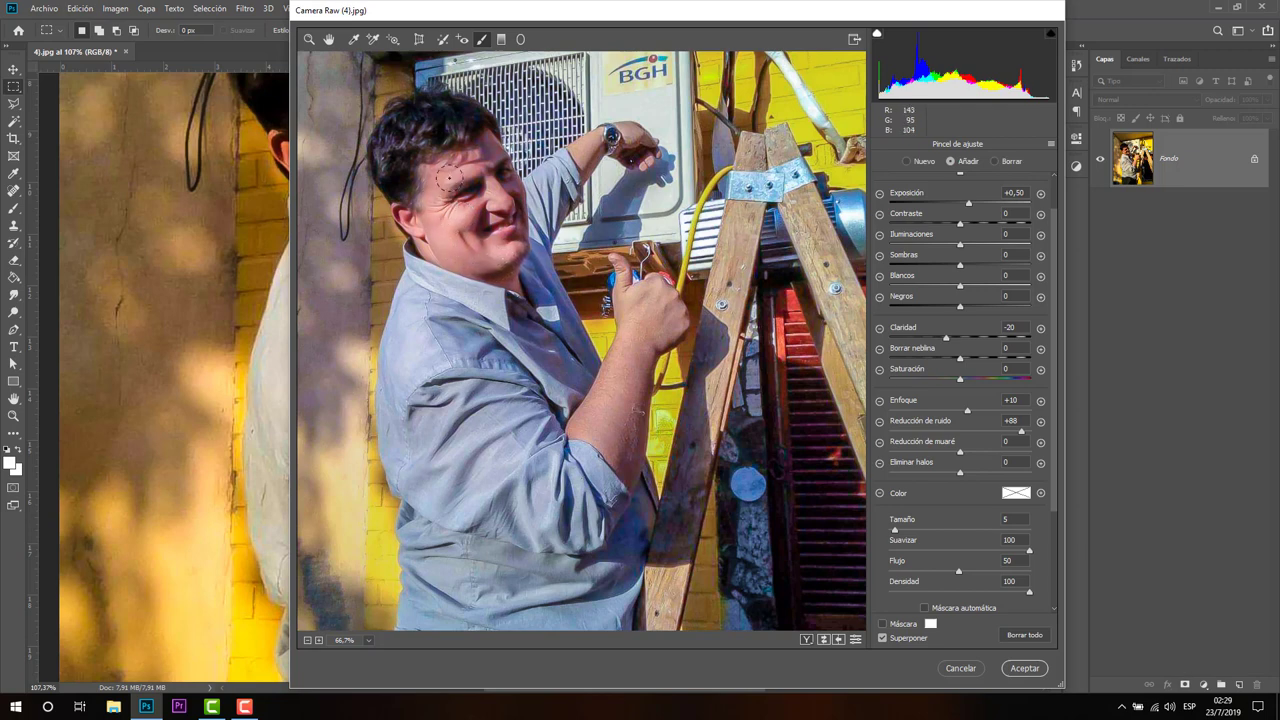
pyautogui.hotkey('ctrl', 'z')
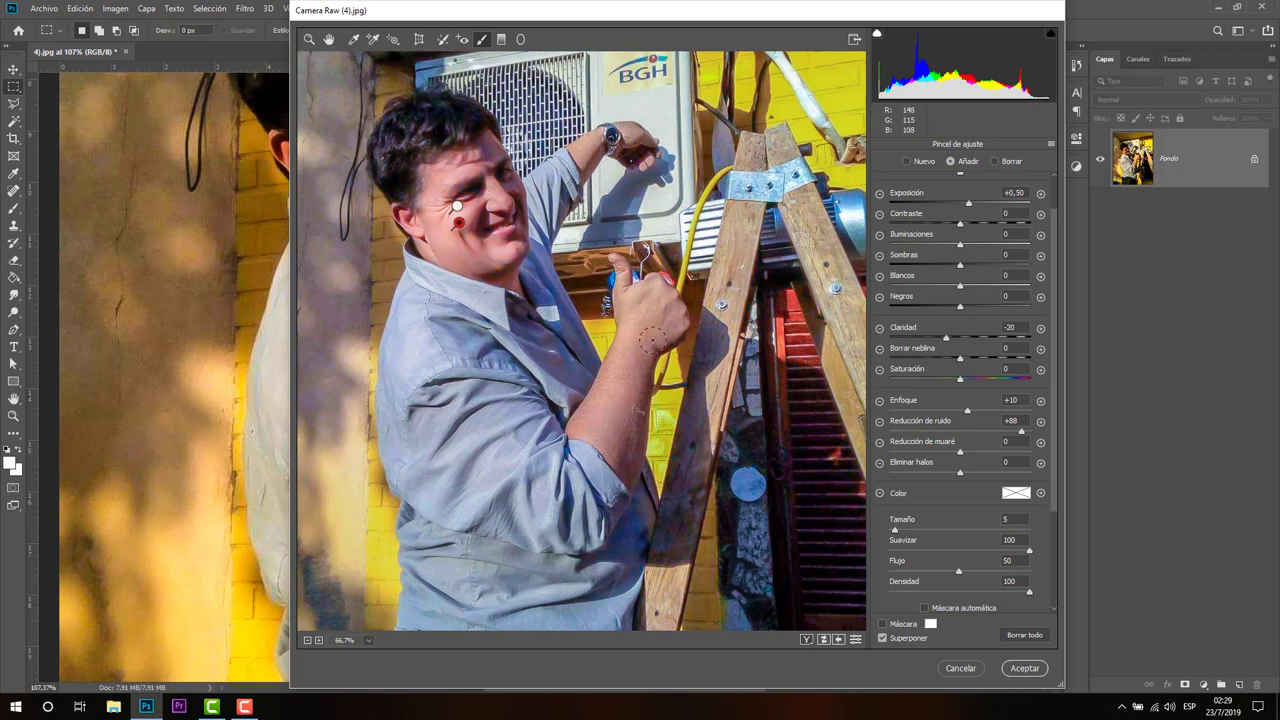
pyautogui.hotkey('ctrl', 'z')
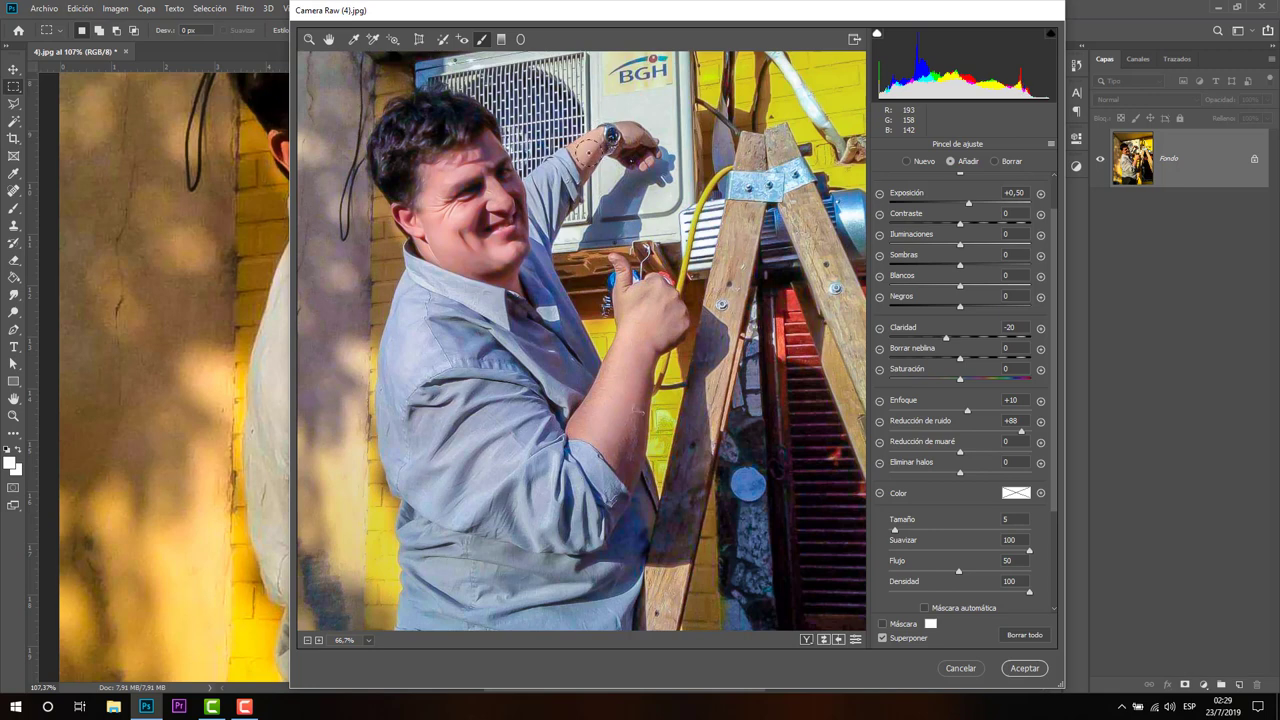
pyautogui.moveTo(456, 207); pyautogui.dragTo(457, 223)
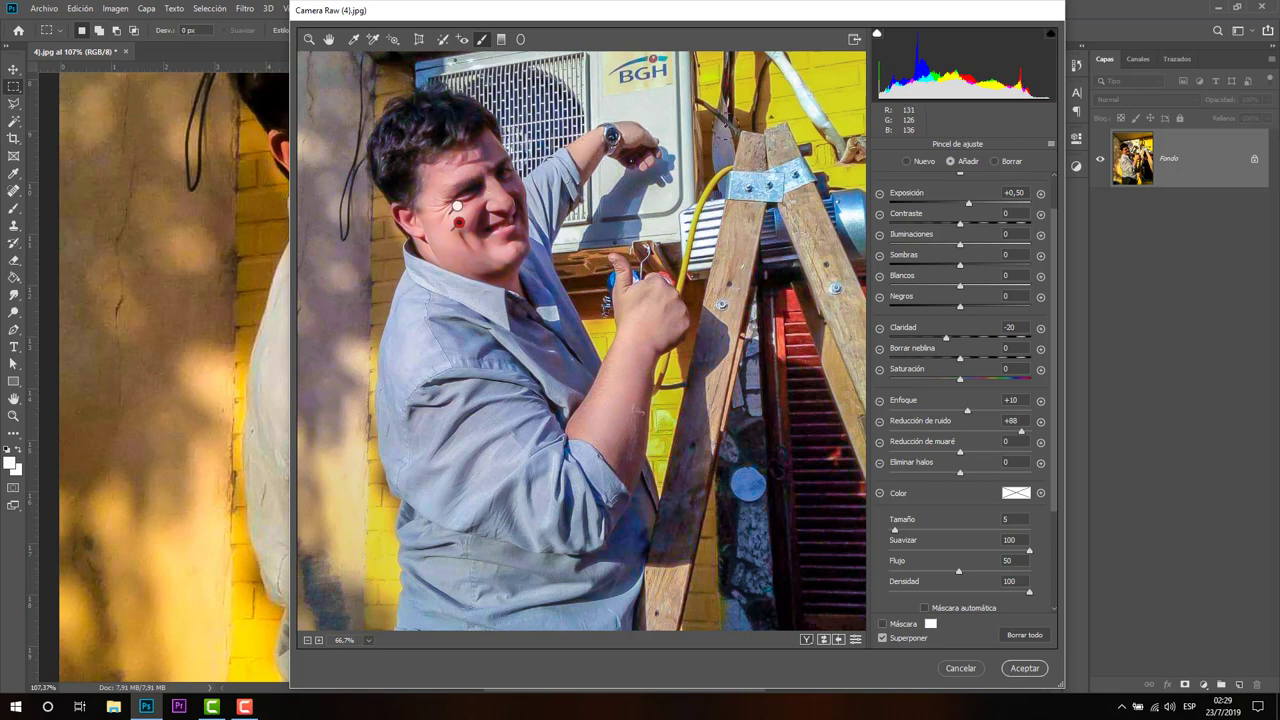
# Switch the brush to Borrar mode and set its size back to 5
pyautogui.click(1000, 162)
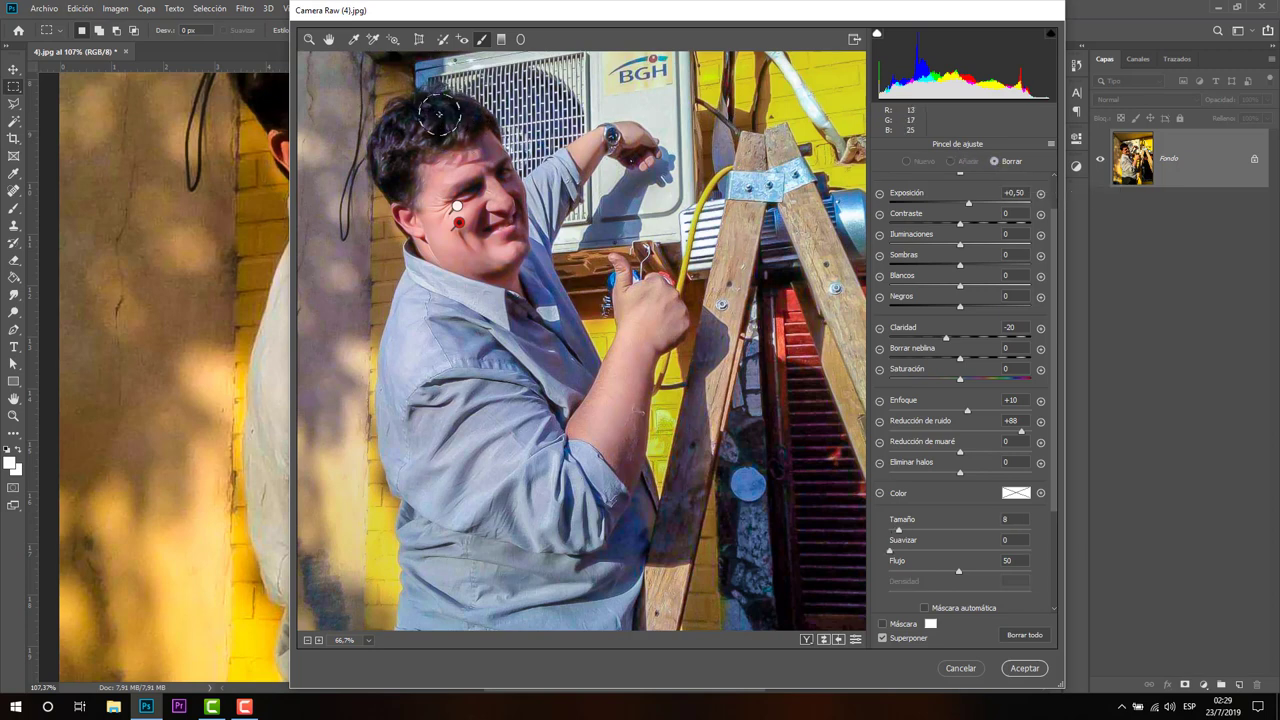
pyautogui.press('[')
pyautogui.press('[')
pyautogui.press('[')
pyautogui.press(']')
pyautogui.press(']')
pyautogui.press(']')
# Set the face adjustment to Saturación +68, Claridad -32 and Borrar neblina -4
pyautogui.moveTo(966, 384)
pyautogui.mouseDown()
pyautogui.moveTo(1032, 392)
pyautogui.moveTo(1012, 382)
pyautogui.mouseUp()
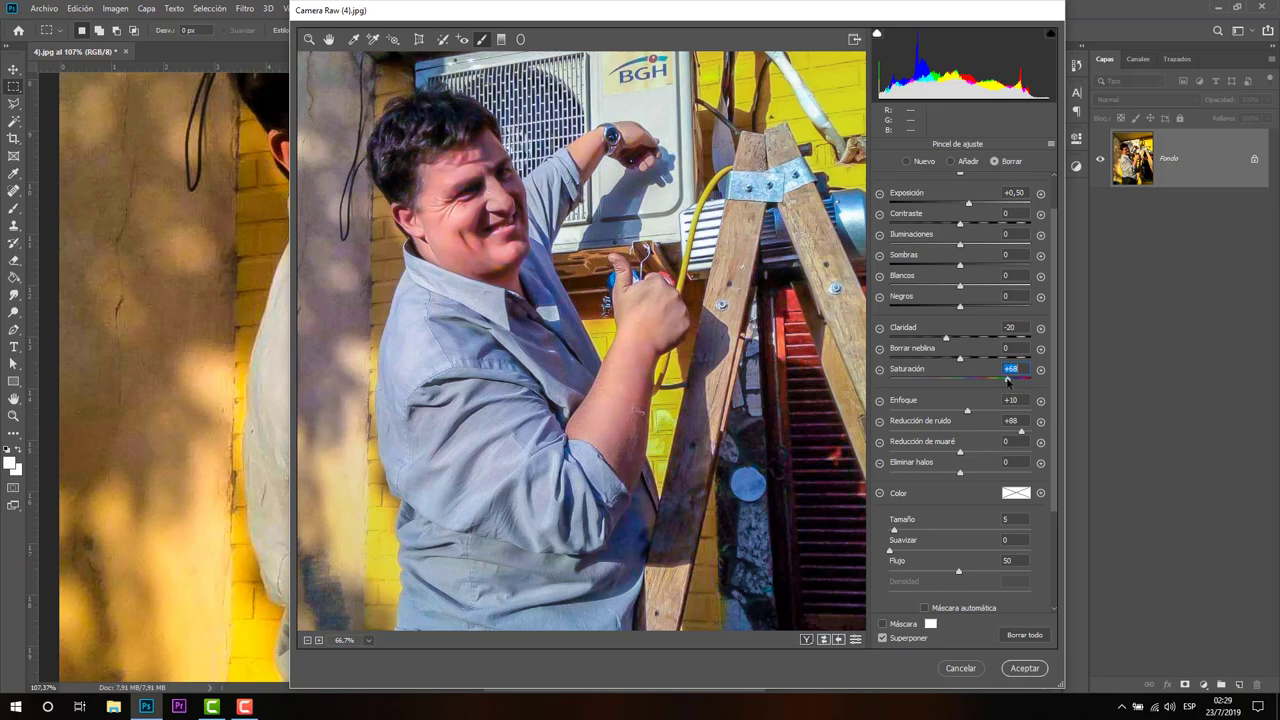
pyautogui.moveTo(945, 340)
pyautogui.mouseDown()
pyautogui.moveTo(857, 326)
pyautogui.moveTo(1023, 335)
pyautogui.moveTo(938, 345)
pyautogui.moveTo(940, 358)
pyautogui.mouseUp()
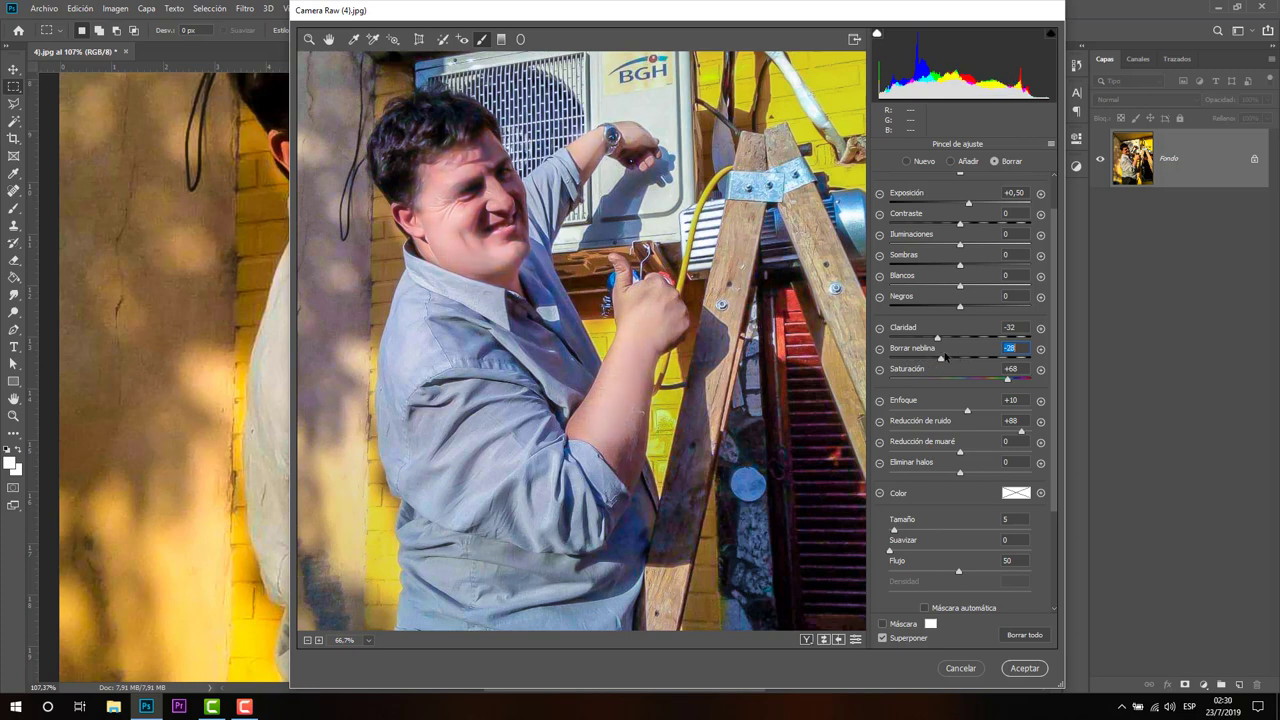
pyautogui.moveTo(942, 357)
pyautogui.mouseDown()
pyautogui.moveTo(984, 355)
pyautogui.moveTo(952, 357)
pyautogui.mouseUp()
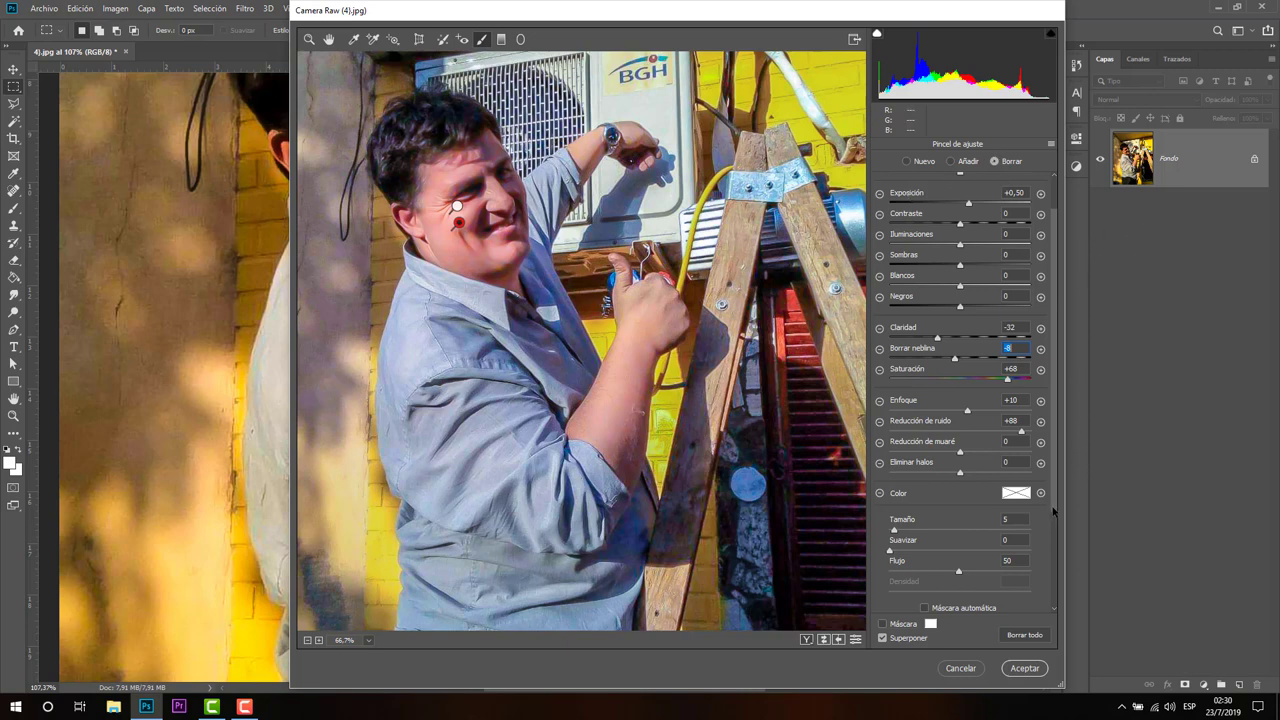
pyautogui.moveTo(1054, 510)
pyautogui.mouseDown()
pyautogui.moveTo(1052, 614)
pyautogui.moveTo(1077, 341)
pyautogui.mouseUp()
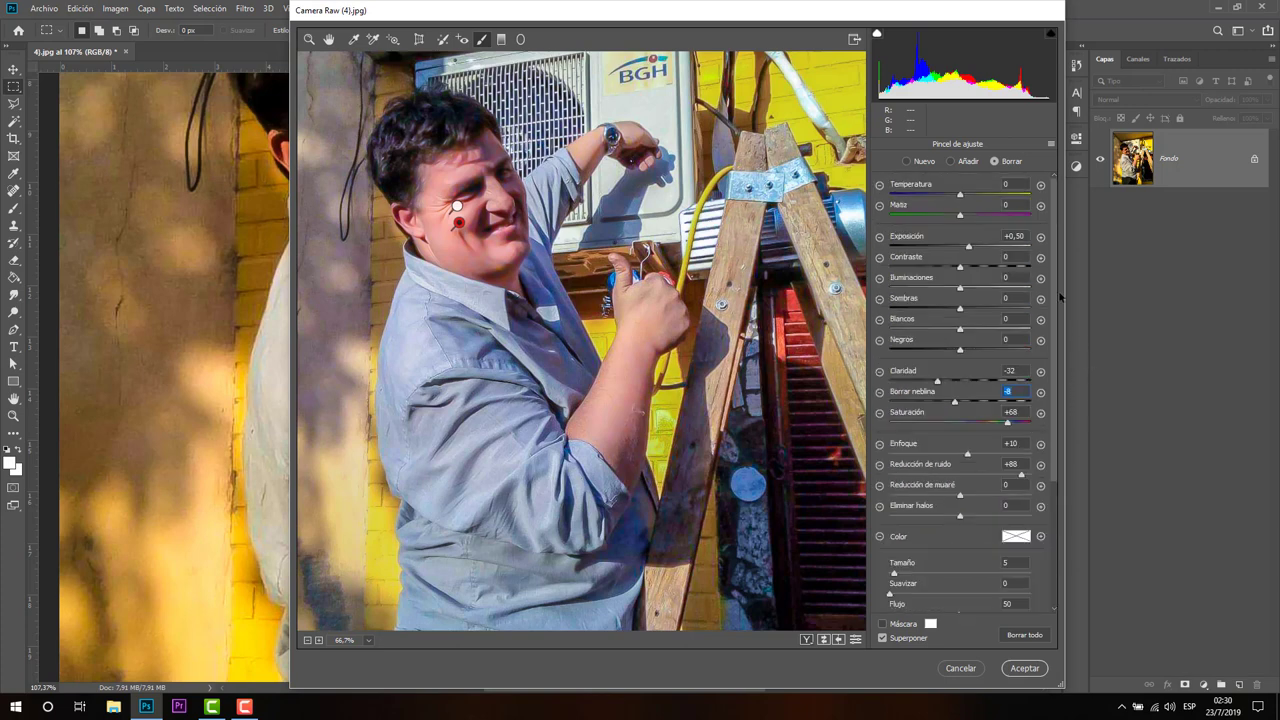
pyautogui.click(1050, 144)
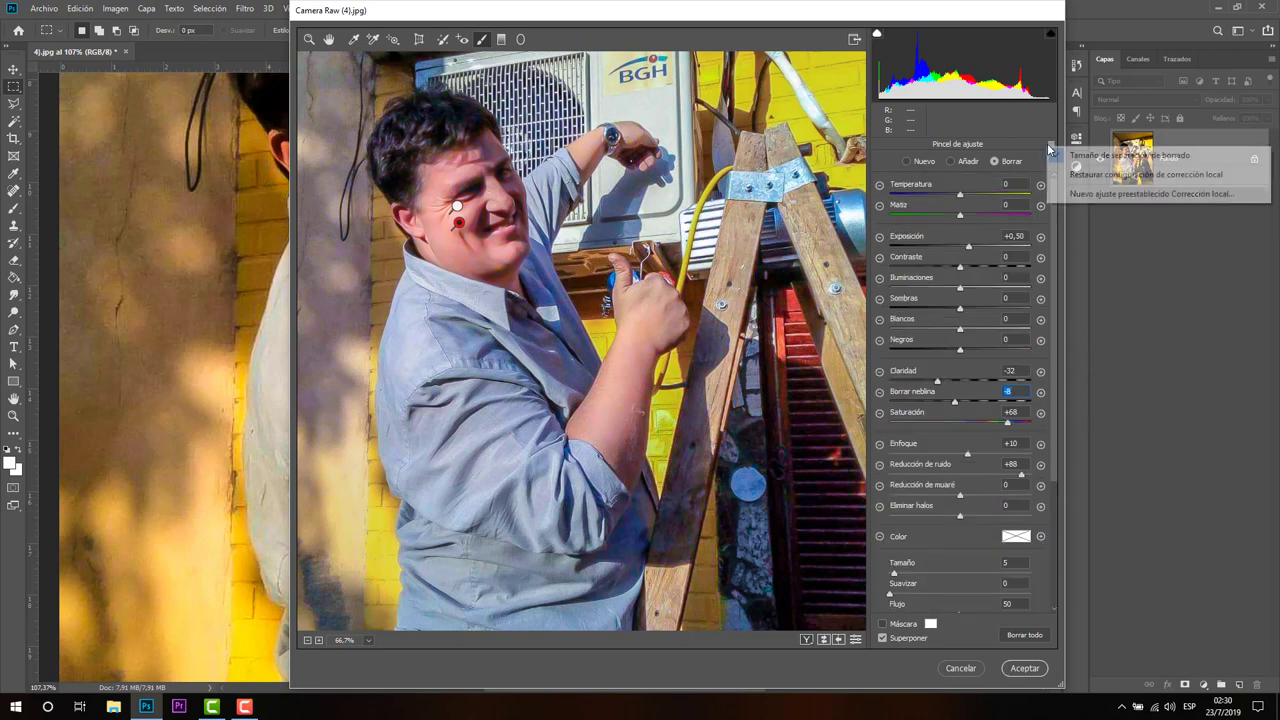
pyautogui.click(982, 140)
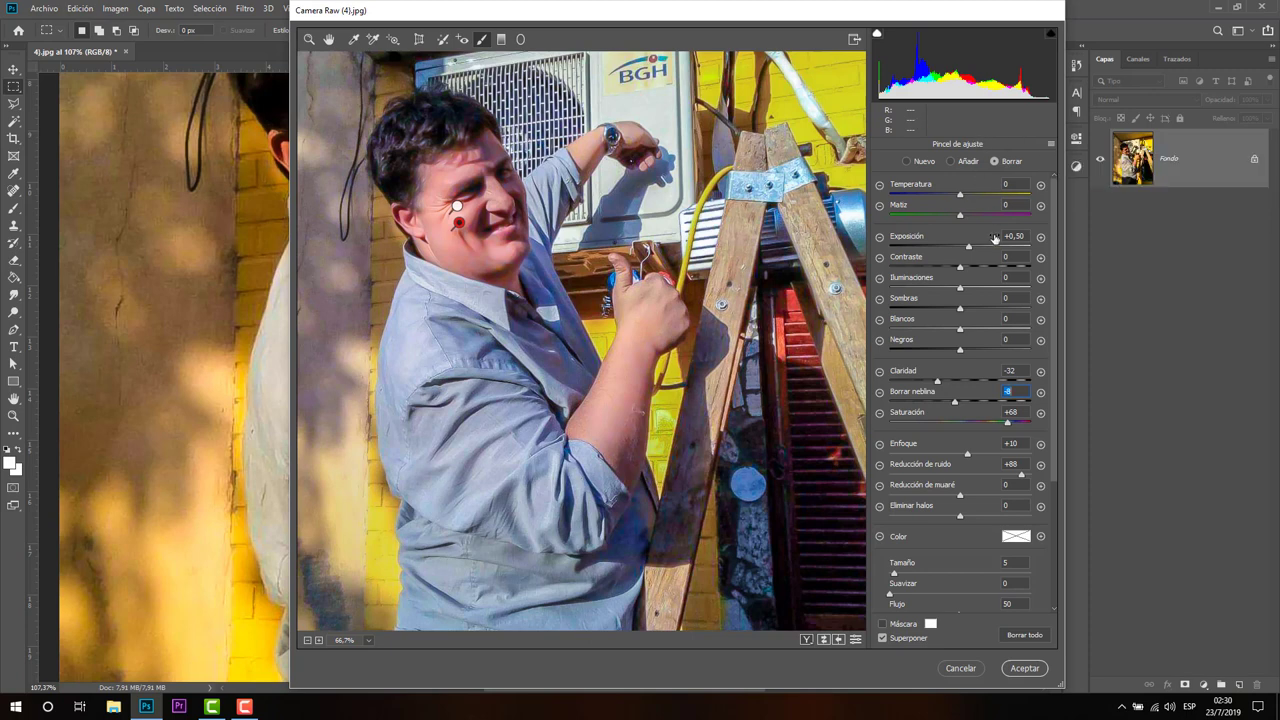
# Apply the Camera Raw edits to the ladder photo with Aceptar
pyautogui.click(1026, 670)
pyautogui.scroll(1, 975, 321)
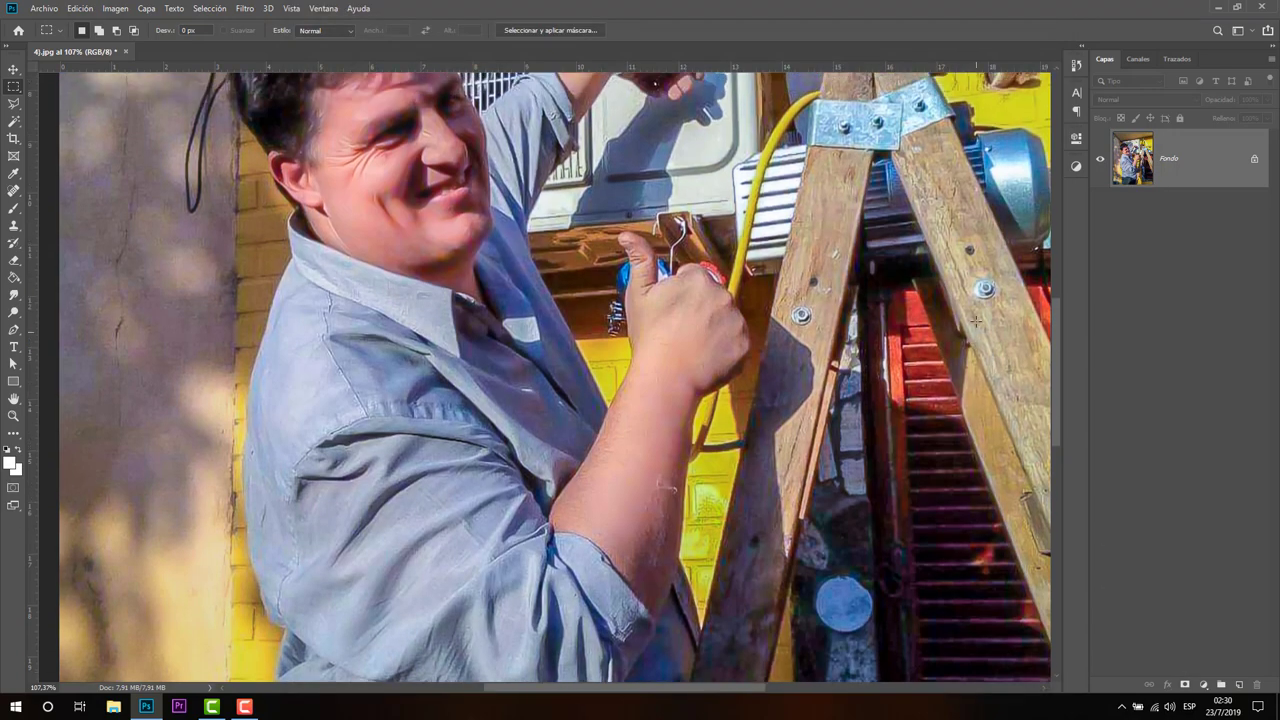
pyautogui.scroll(1, 975, 321)
pyautogui.scroll(1, 975, 321)
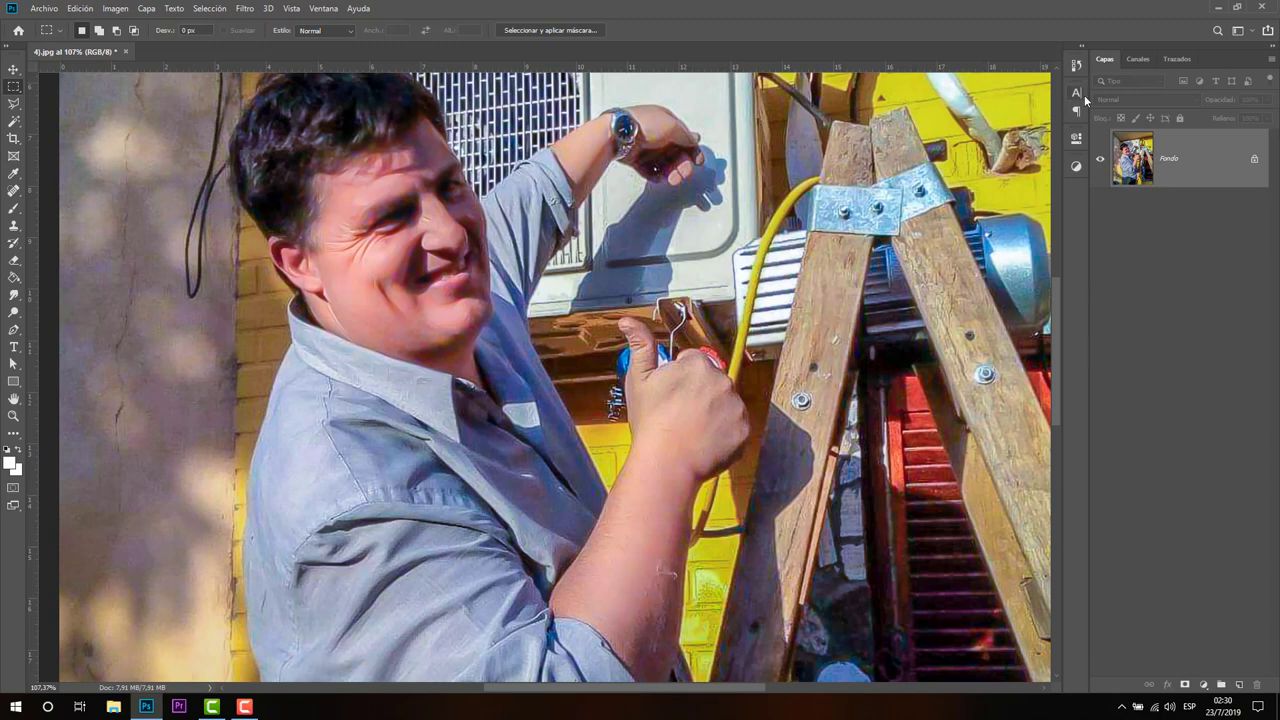
# Compare the Tamaño de imagen and Filtro de Camera Raw history states, then bring up the Filtro menu
pyautogui.click(1077, 66)
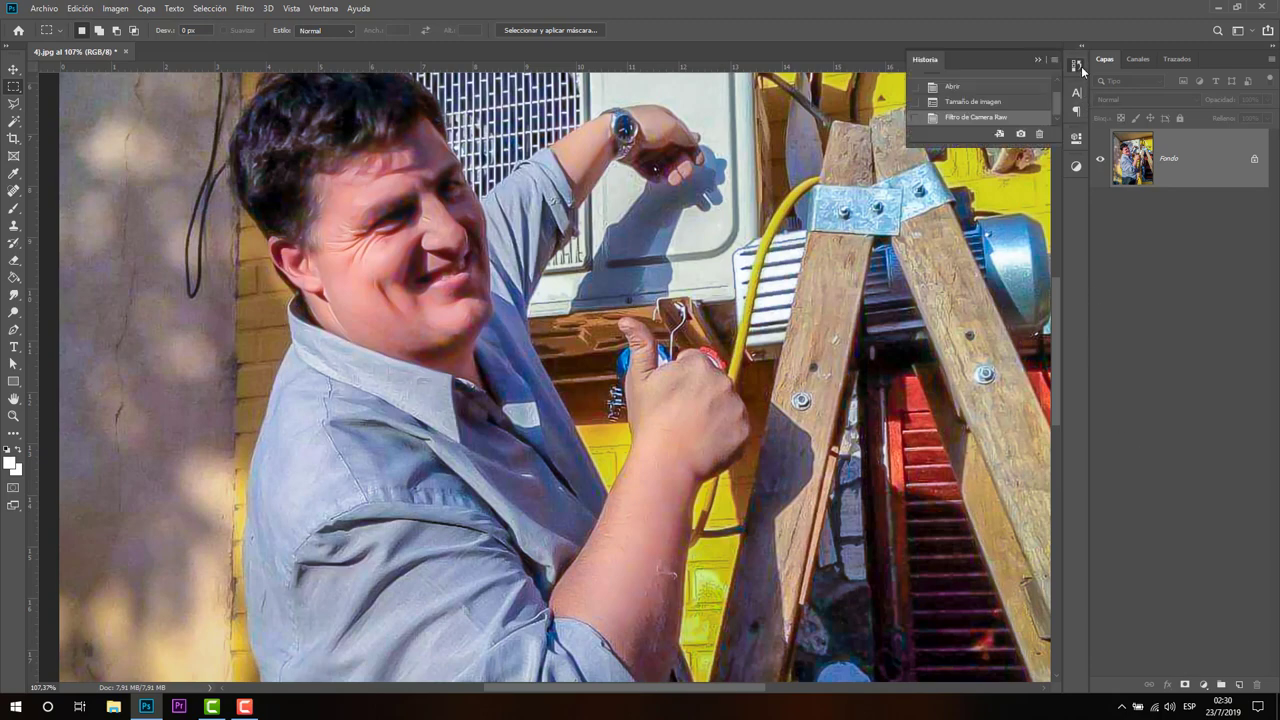
pyautogui.click(969, 104)
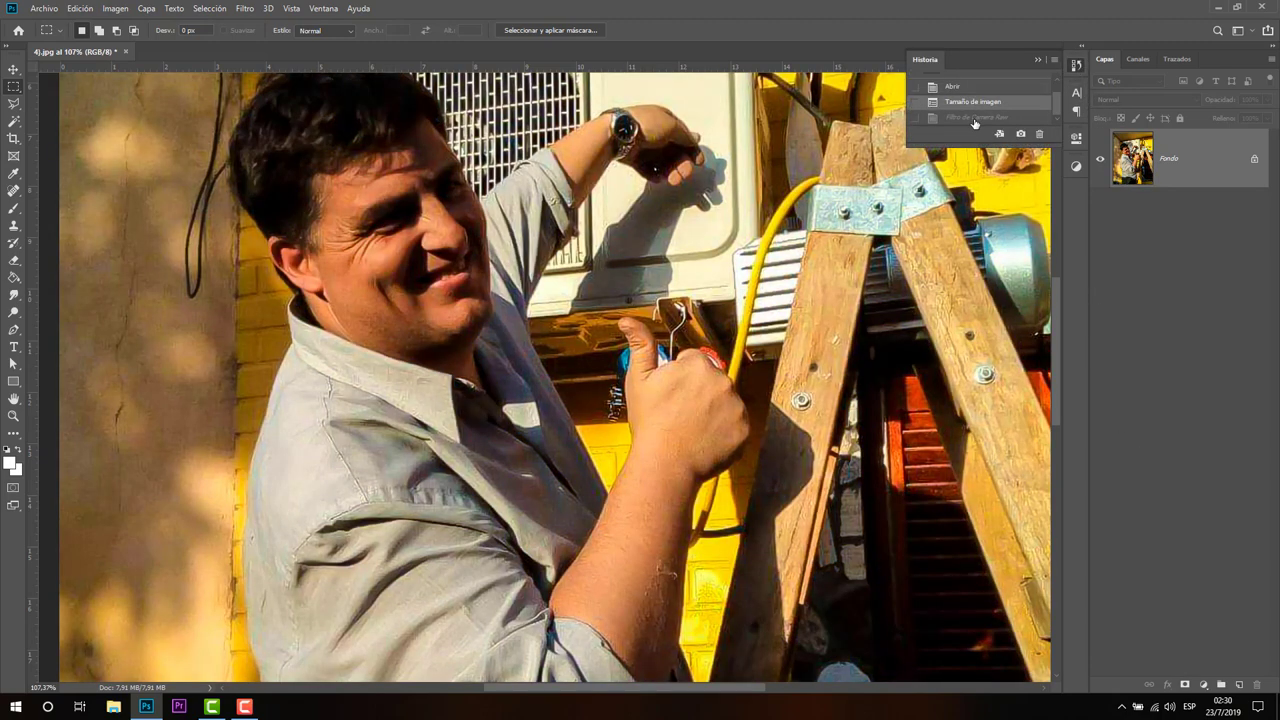
pyautogui.click(975, 119)
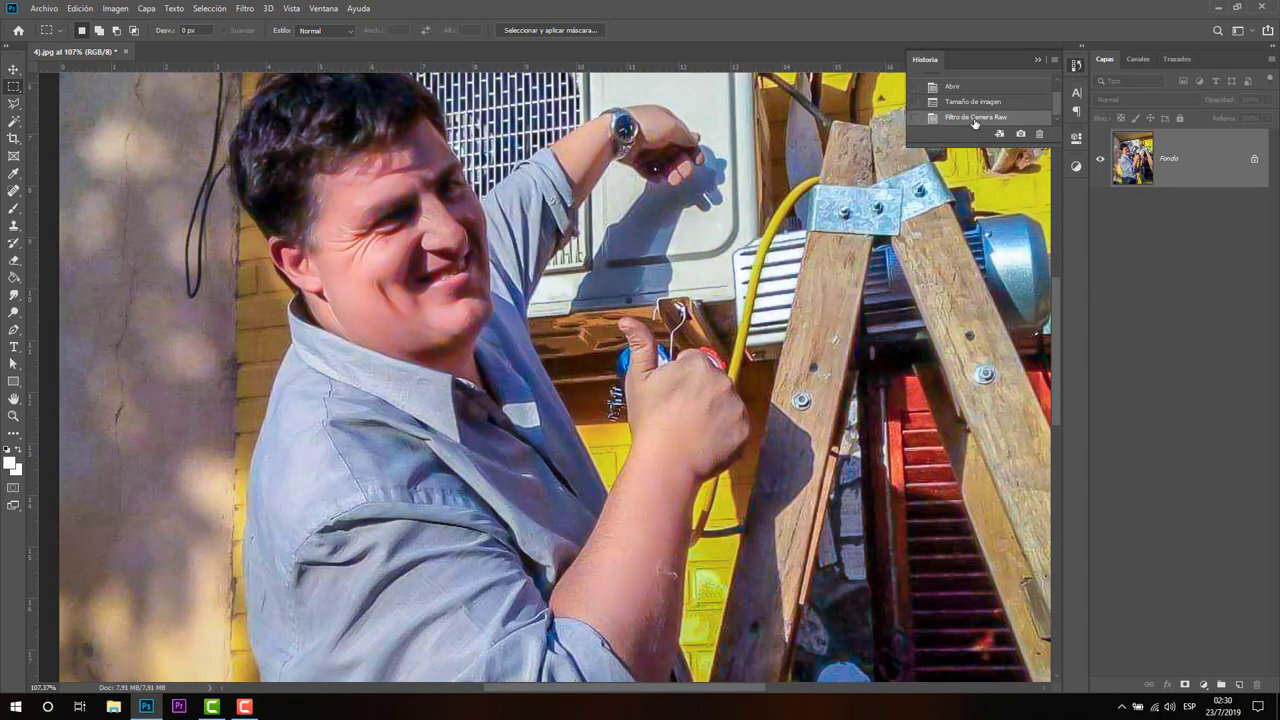
pyautogui.click(1044, 59)
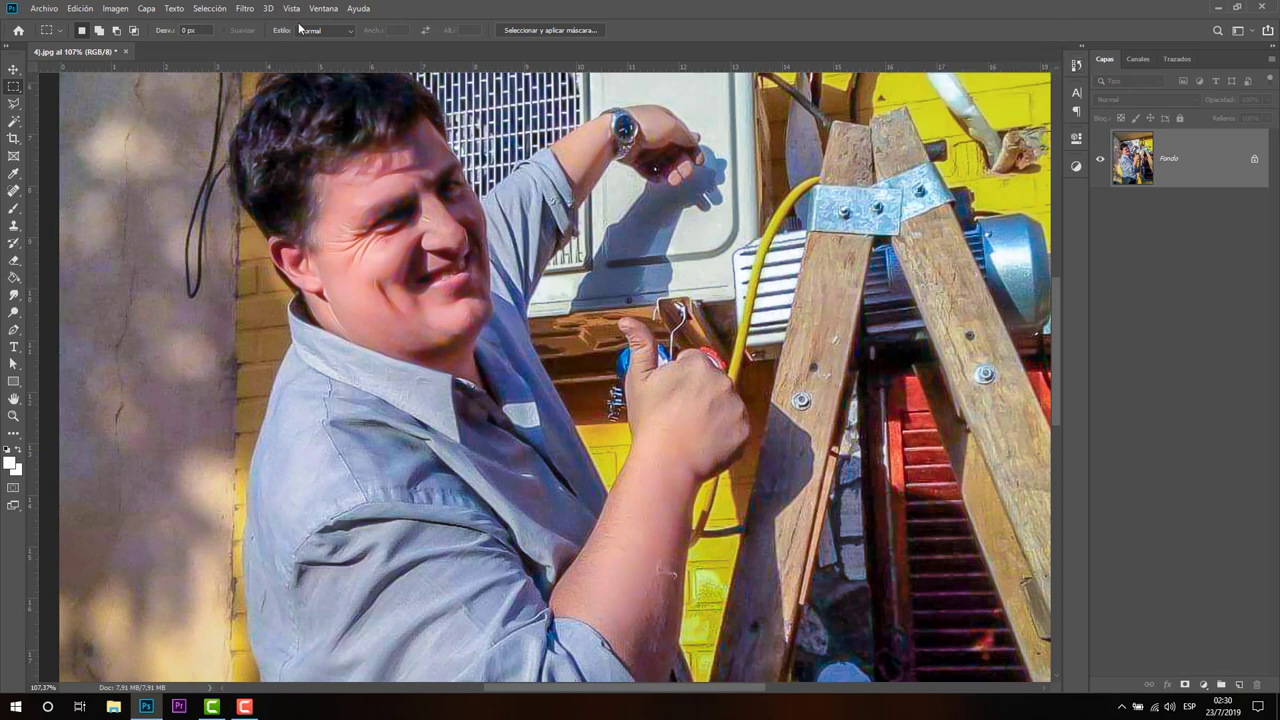
pyautogui.click(250, 10)
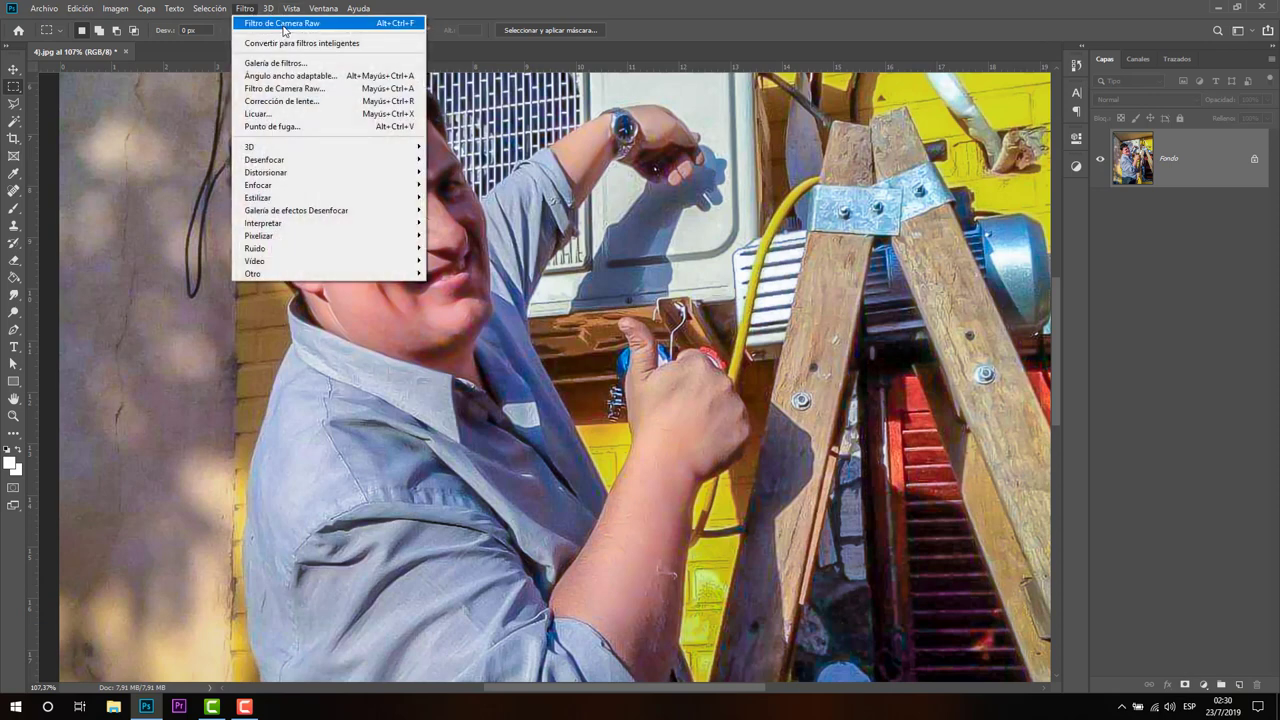
# Reopen Filtro de Camera Raw and set Detalle Luminancia noise reduction to 32 with extra sharpening
pyautogui.click(299, 90)
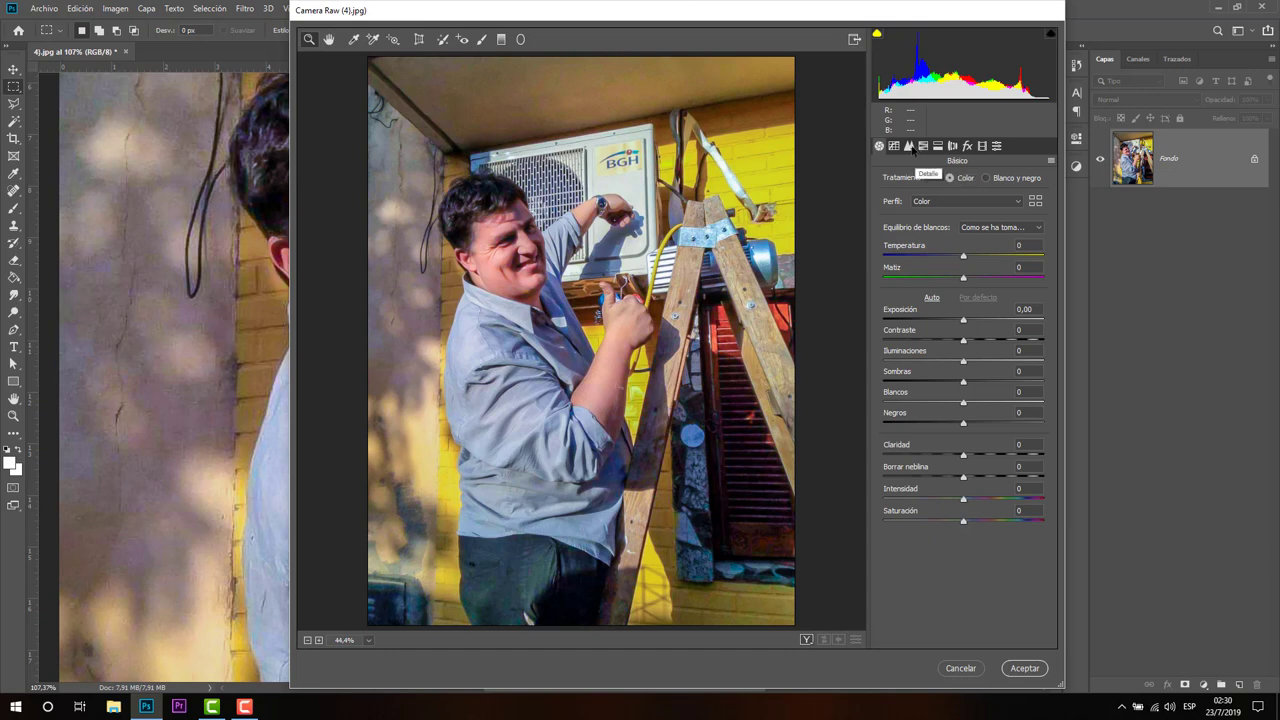
pyautogui.click(910, 146)
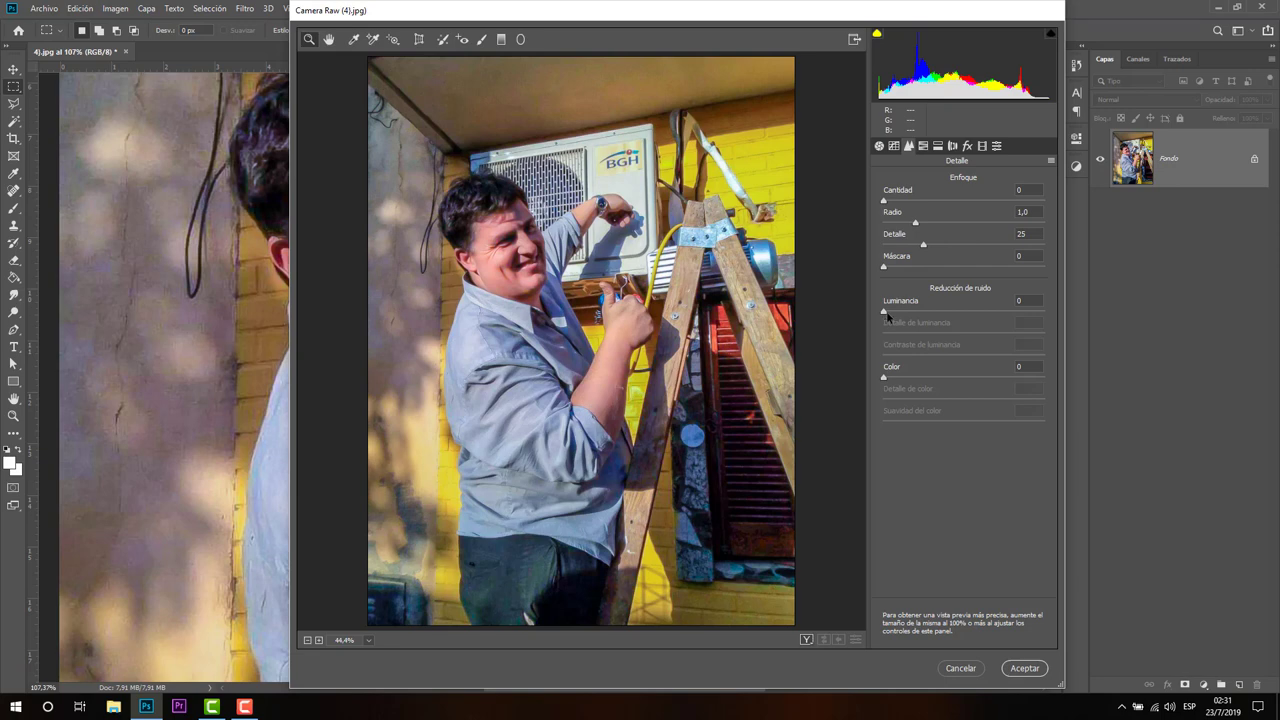
pyautogui.moveTo(884, 312); pyautogui.dragTo(938, 320)
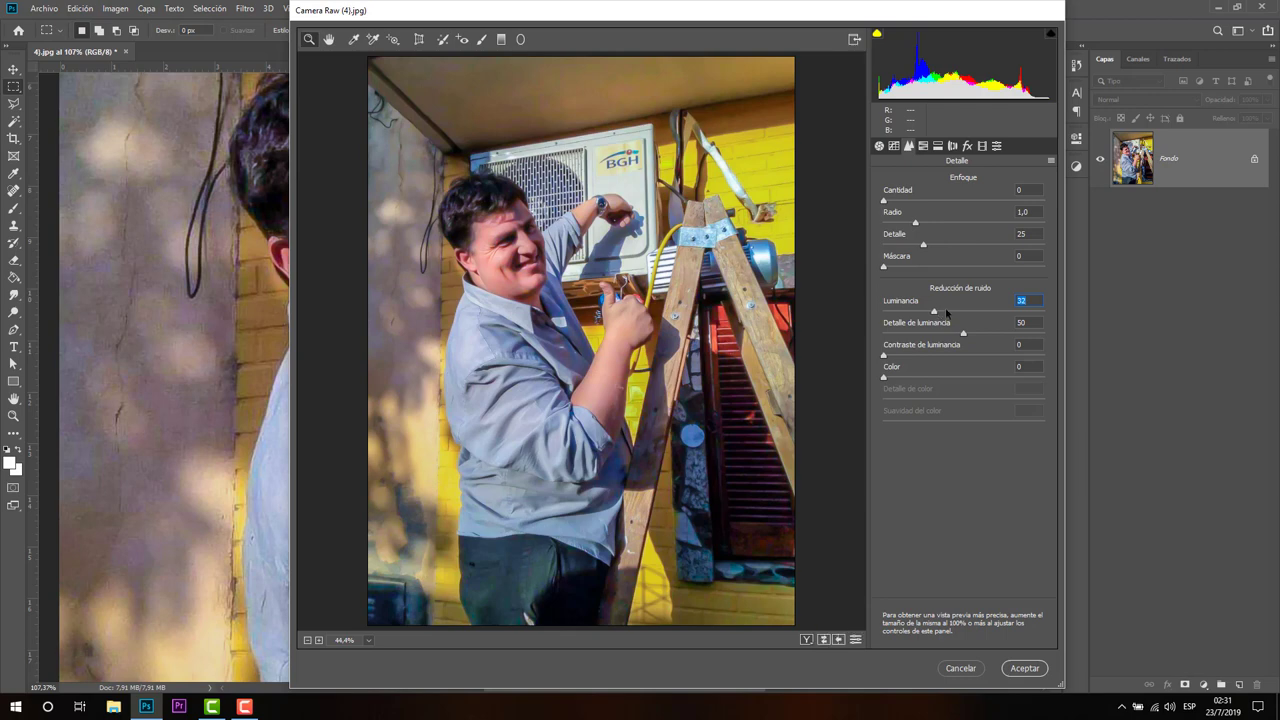
pyautogui.moveTo(885, 201); pyautogui.dragTo(913, 203)
# Add light grain in Efectos and apply the second Camera Raw pass
pyautogui.click(969, 147)
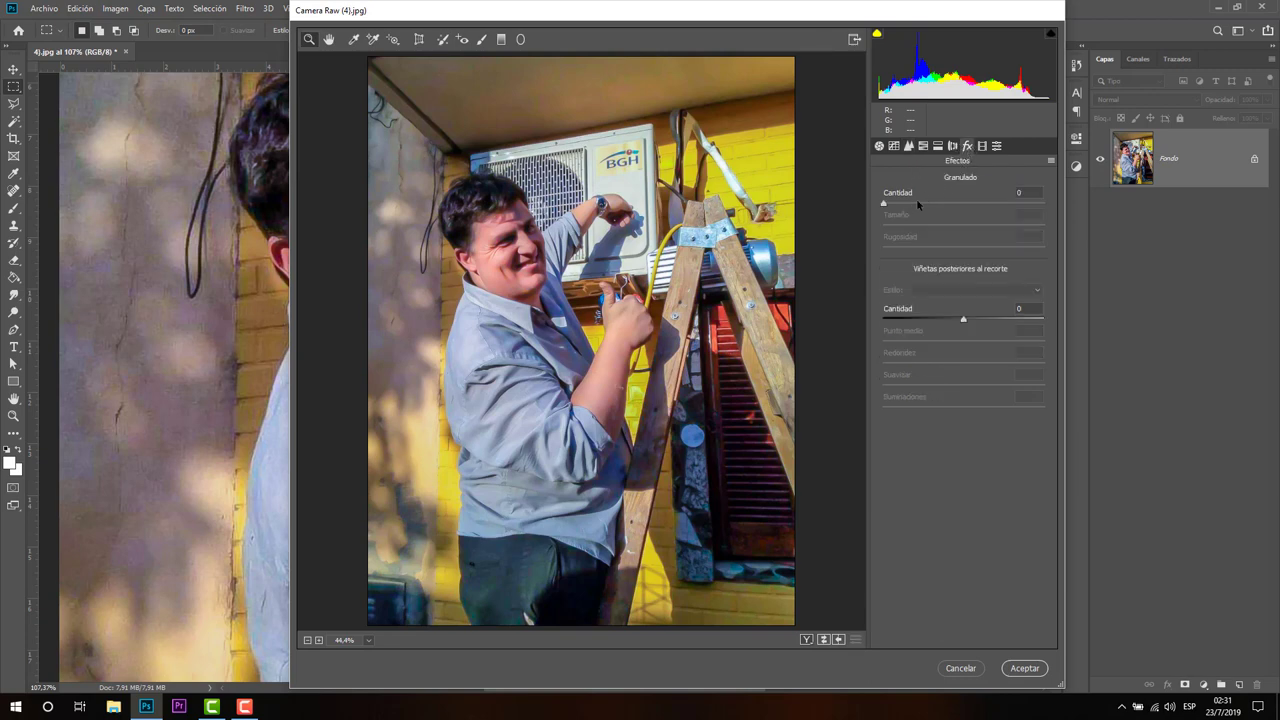
pyautogui.moveTo(885, 204); pyautogui.dragTo(901, 206)
pyautogui.click(1024, 668)
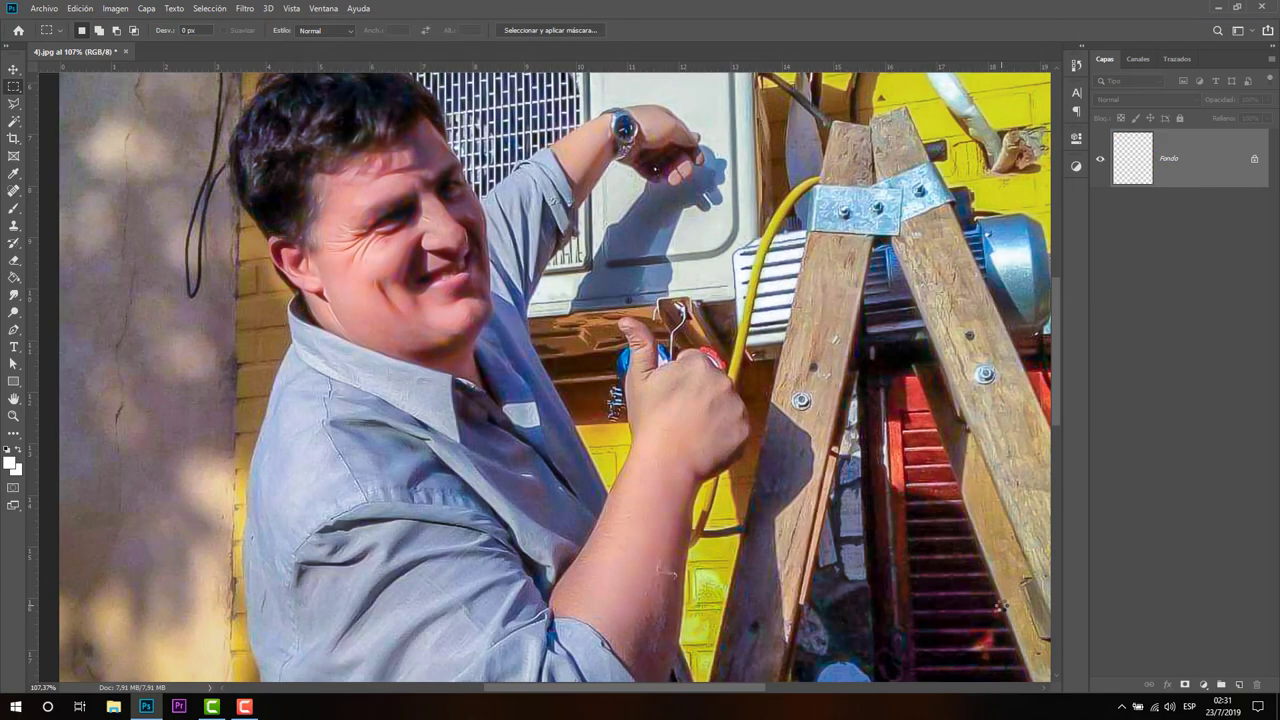
pyautogui.scroll(3, 1000, 605)
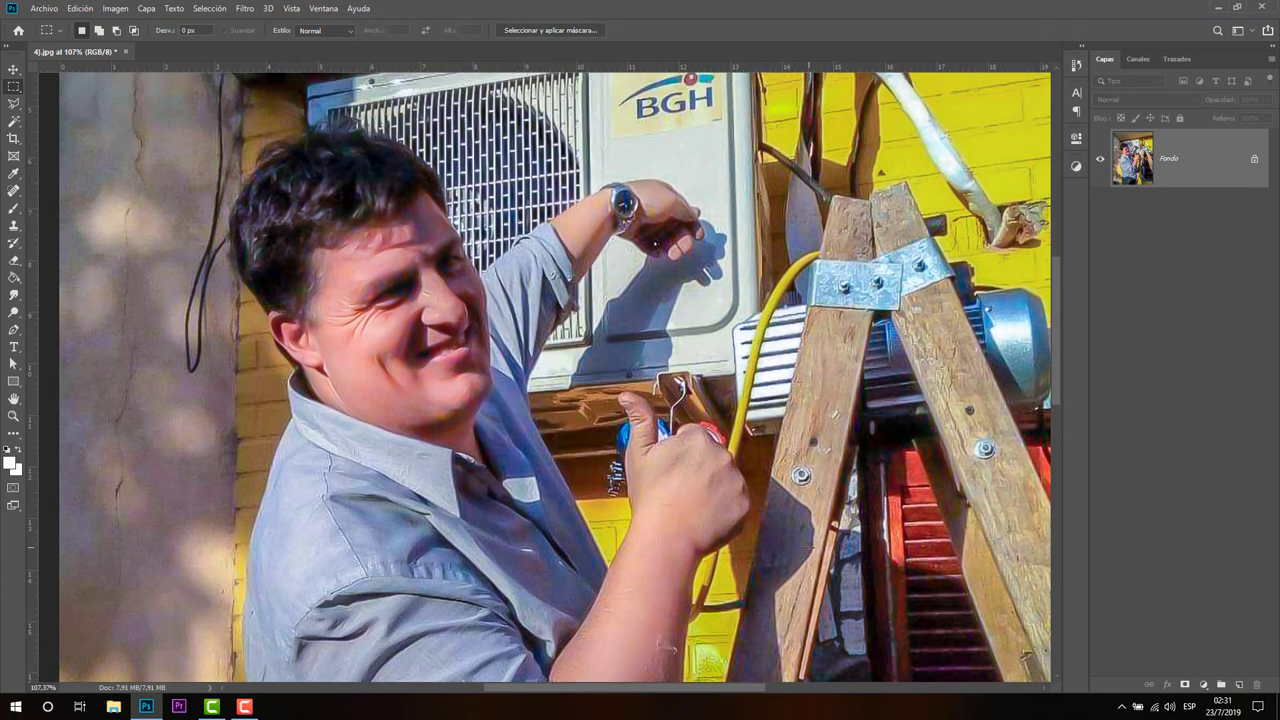
pyautogui.scroll(1, 808, 547)
pyautogui.scroll(1, 808, 547)
pyautogui.scroll(1, 808, 547)
pyautogui.scroll(2, 808, 547)
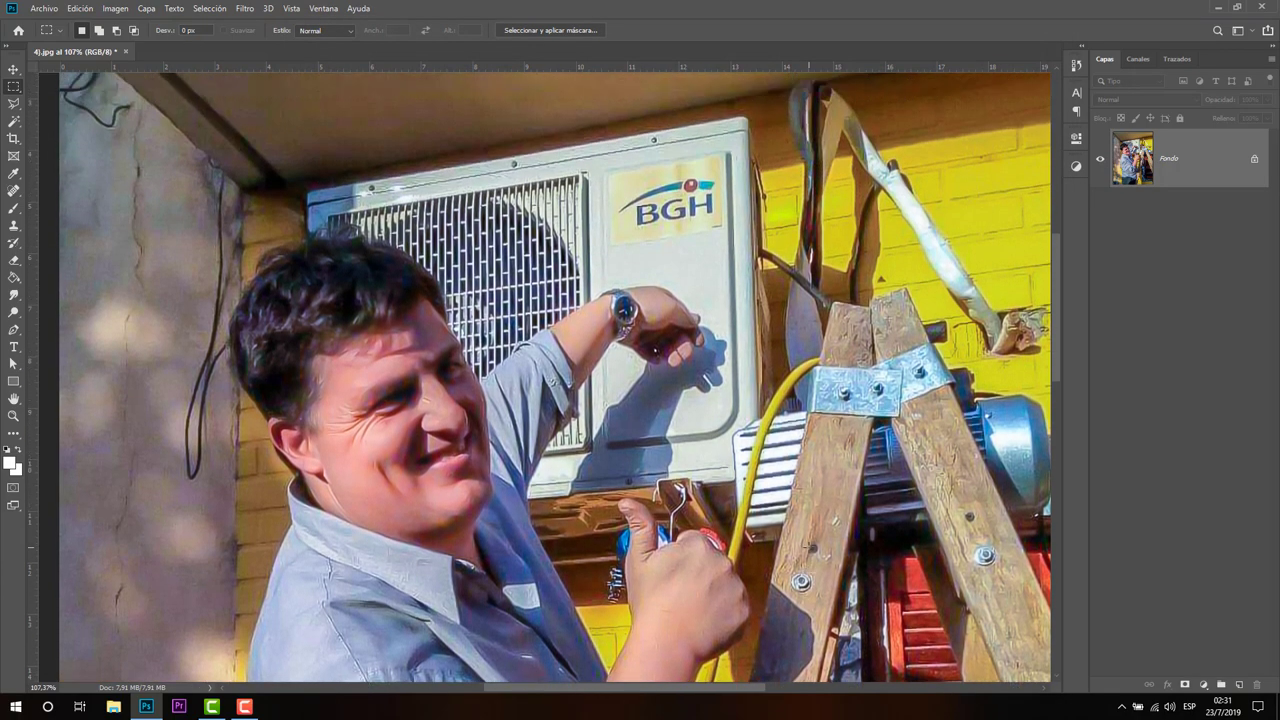
pyautogui.scroll(1, 808, 547)
pyautogui.scroll(2, 808, 547)
pyautogui.scroll(-4, 808, 547)
pyautogui.scroll(-4, 808, 547)
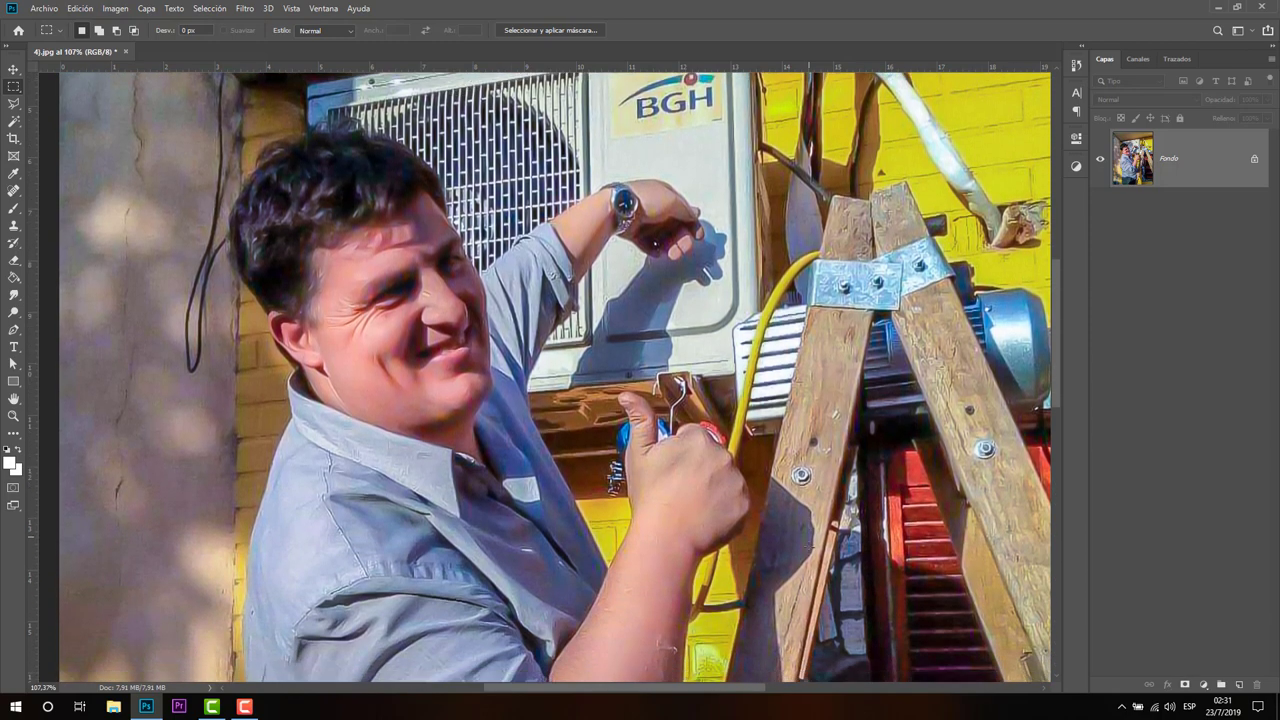
pyautogui.scroll(-1, 808, 547)
pyautogui.scroll(-3, 808, 547)
pyautogui.scroll(-1, 808, 547)
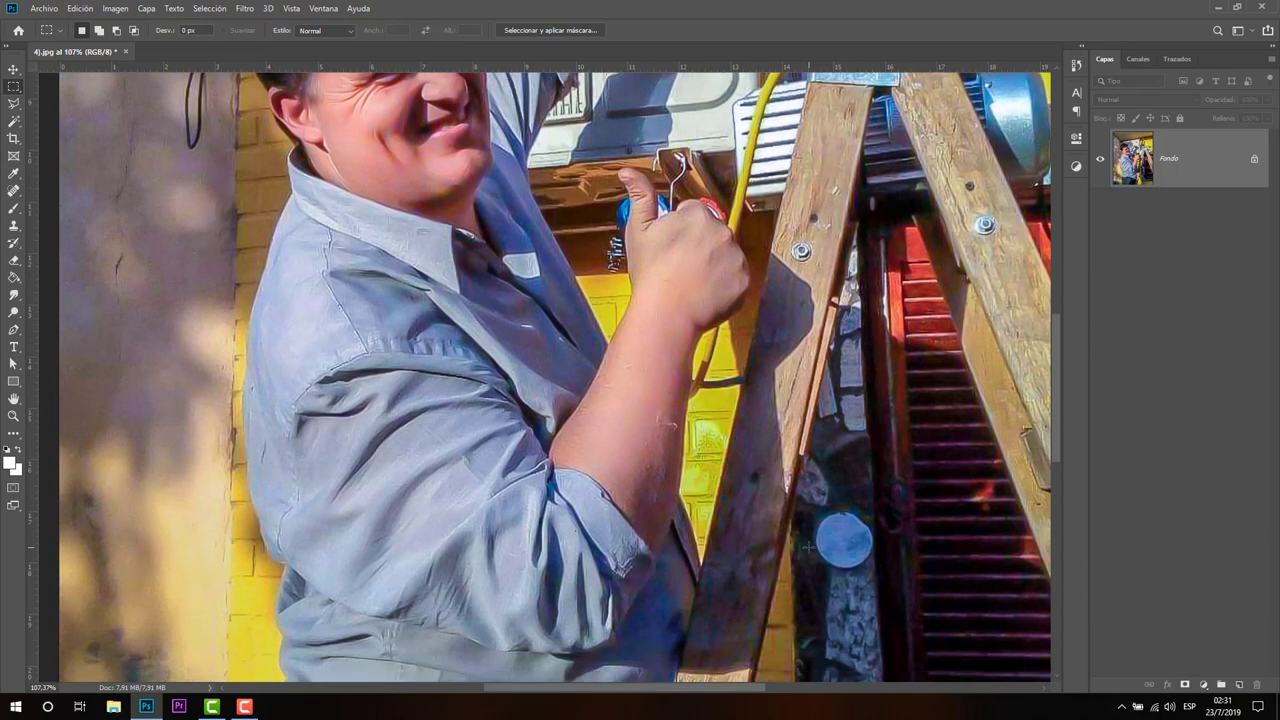
pyautogui.scroll(-1, 808, 547)
pyautogui.scroll(-1, 808, 547)
pyautogui.scroll(-2, 808, 547)
pyautogui.scroll(-2, 808, 547)
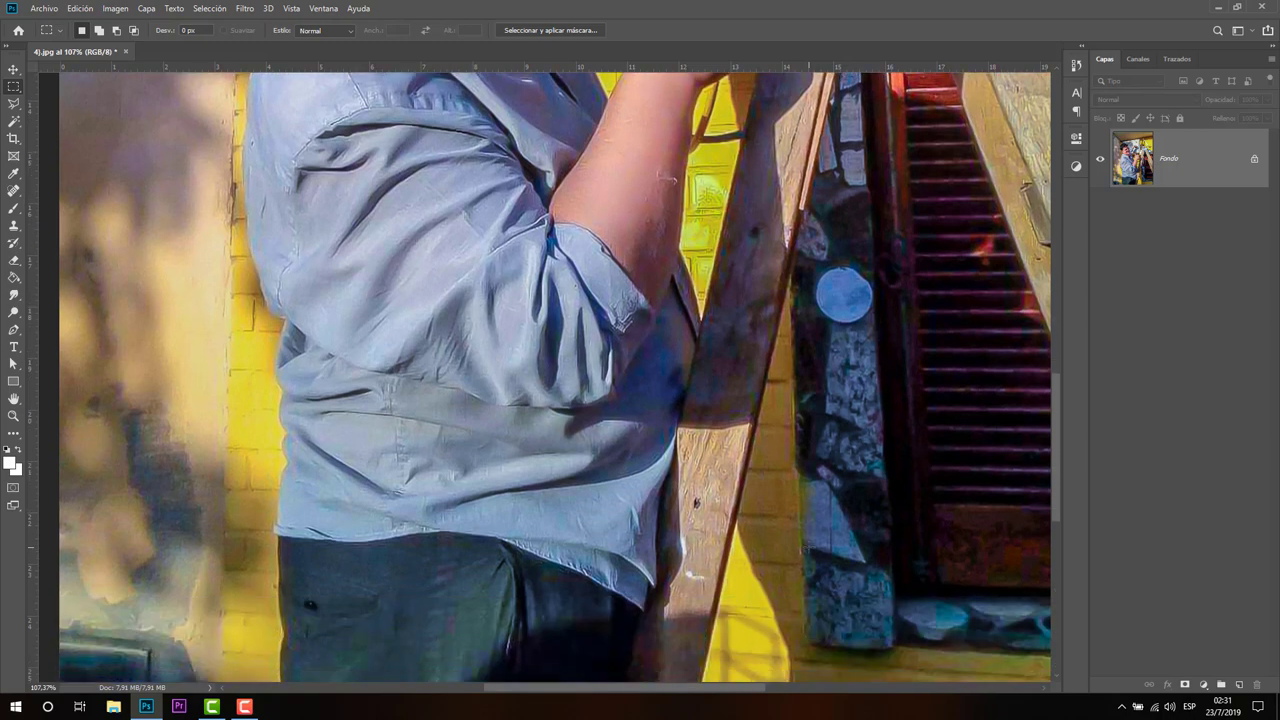
pyautogui.scroll(-3, 808, 547)
pyautogui.scroll(-2, 808, 547)
pyautogui.scroll(4, 808, 547)
pyautogui.scroll(2, 808, 547)
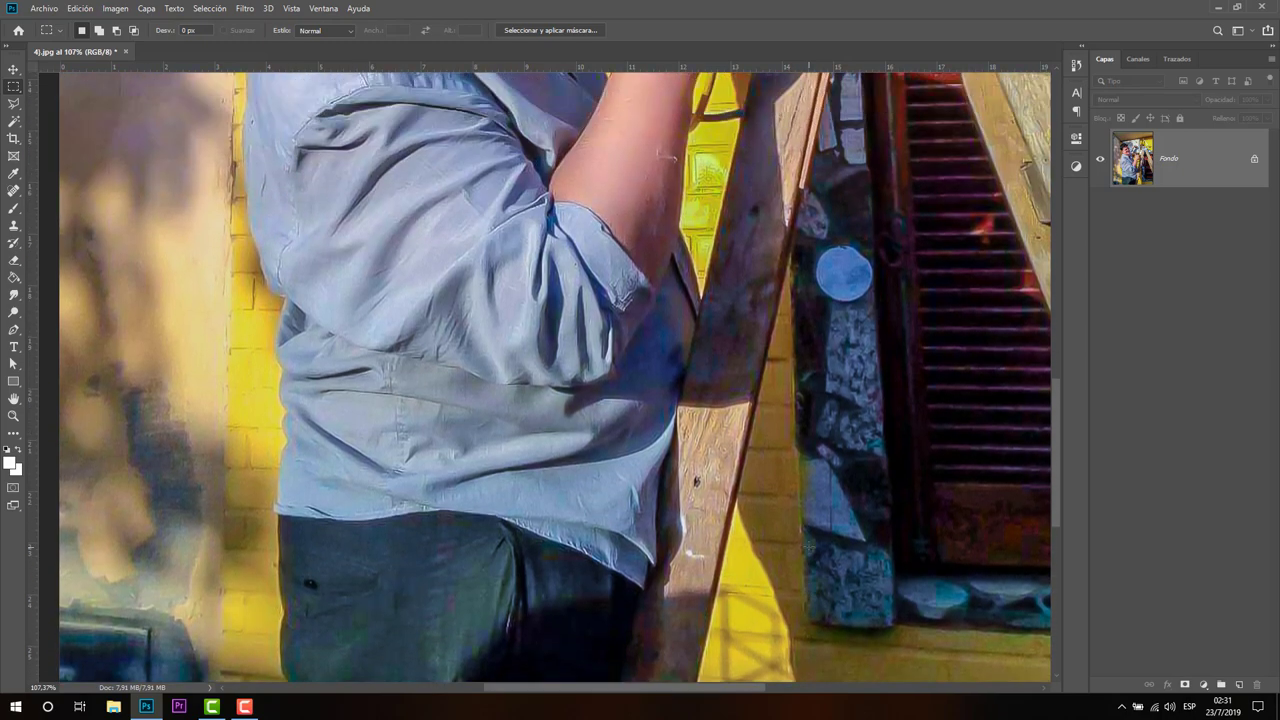
pyautogui.scroll(1, 808, 547)
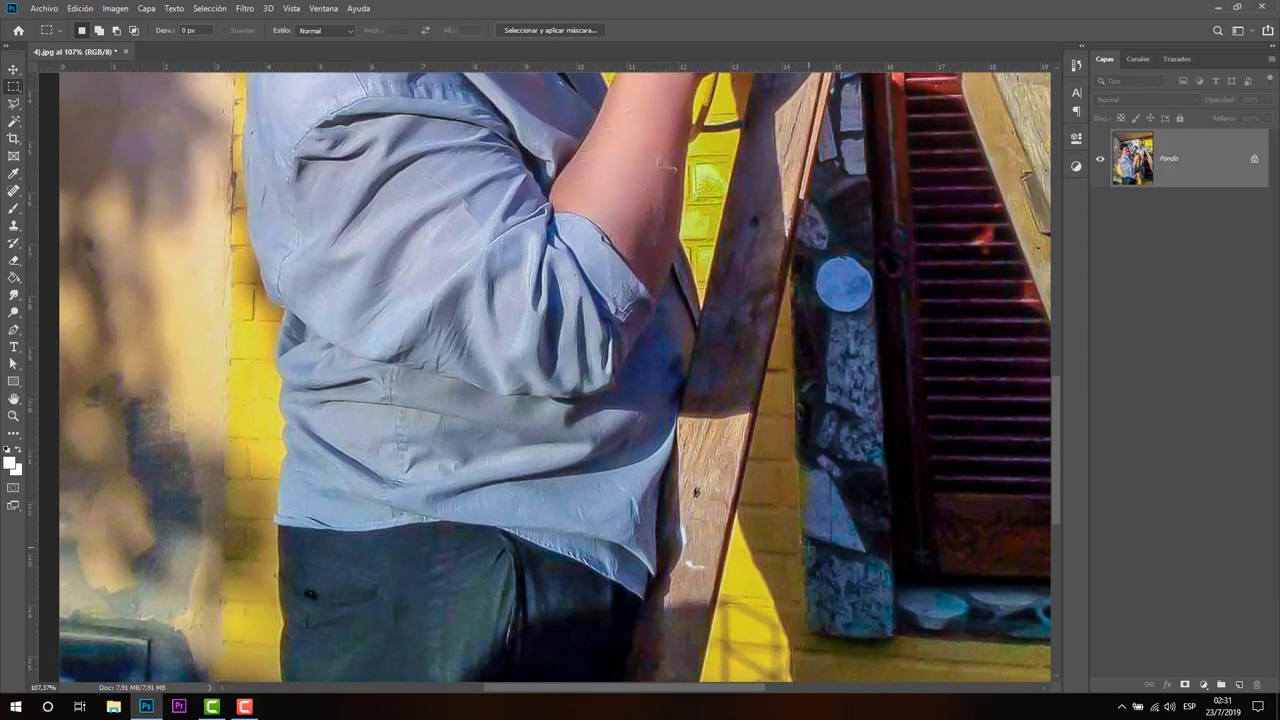
pyautogui.scroll(-1, 808, 547)
pyautogui.scroll(1, 808, 547)
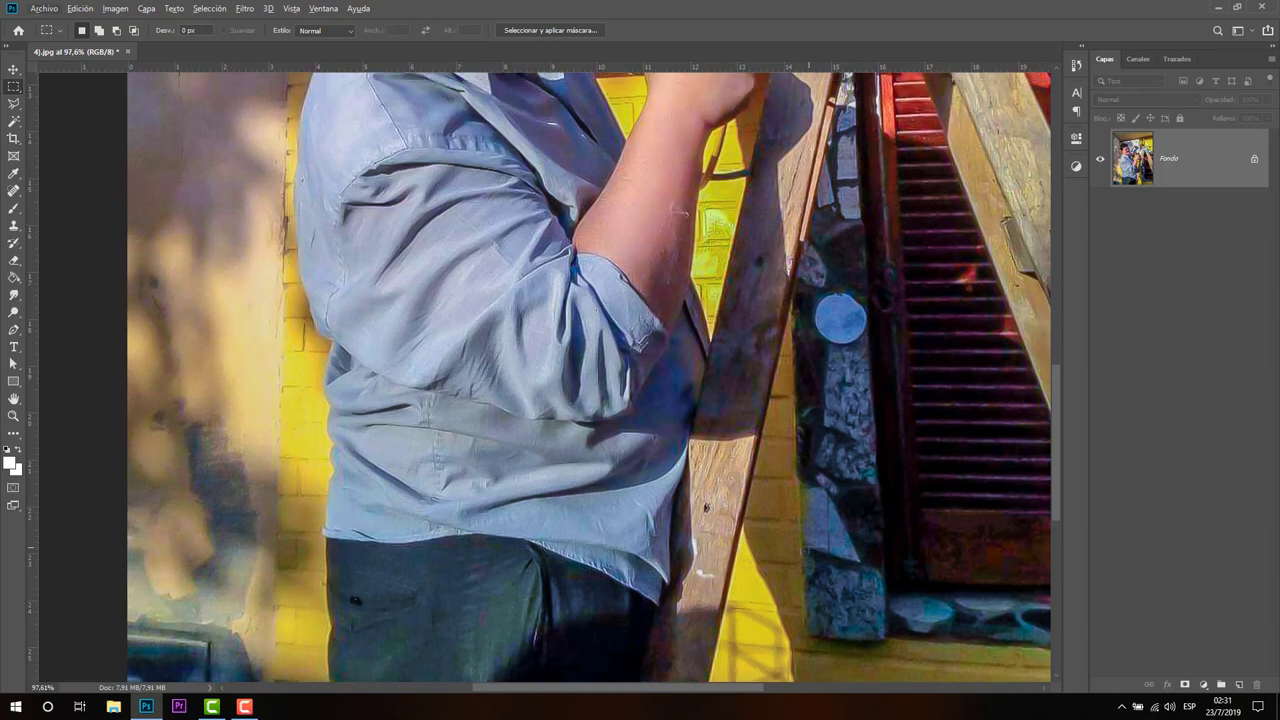
pyautogui.scroll(2, 808, 547)
pyautogui.scroll(3, 808, 547)
pyautogui.scroll(2, 808, 547)
pyautogui.scroll(2, 808, 547)
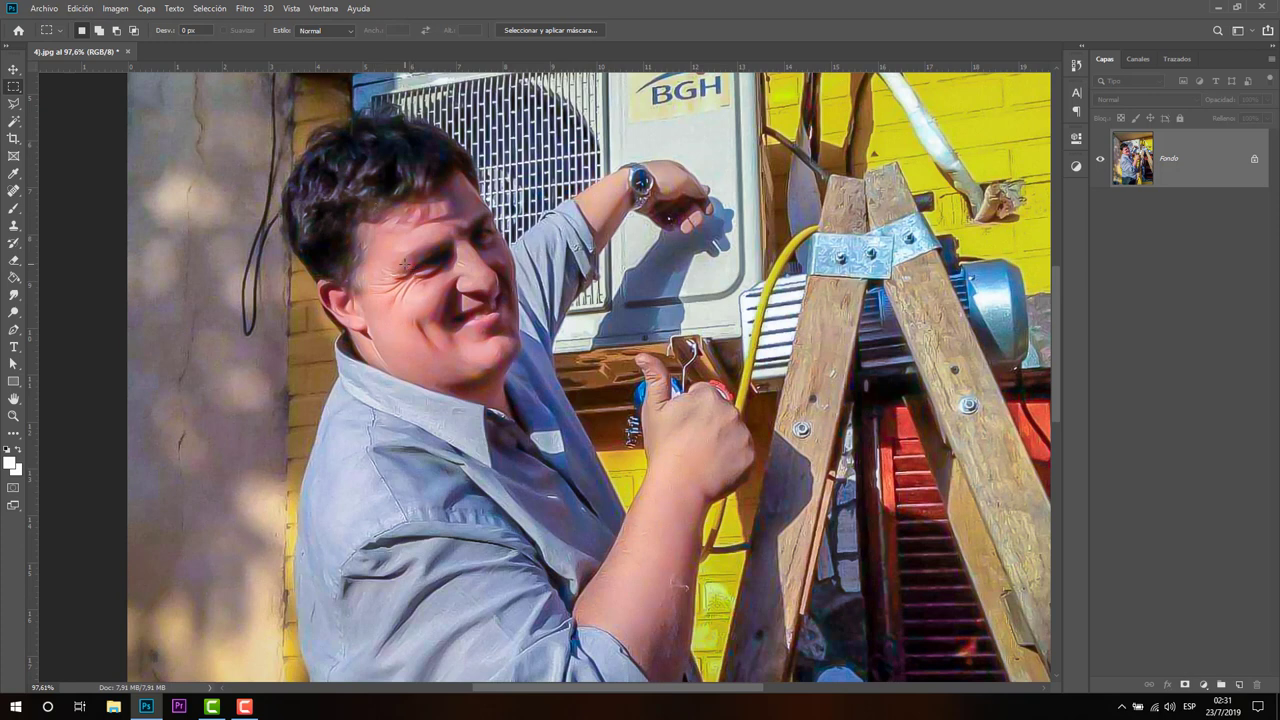
# Remove the eye-corner wrinkles with two dabs of the Pincel corrector puntual
pyautogui.click(14, 192)
pyautogui.rightClick(20, 194)
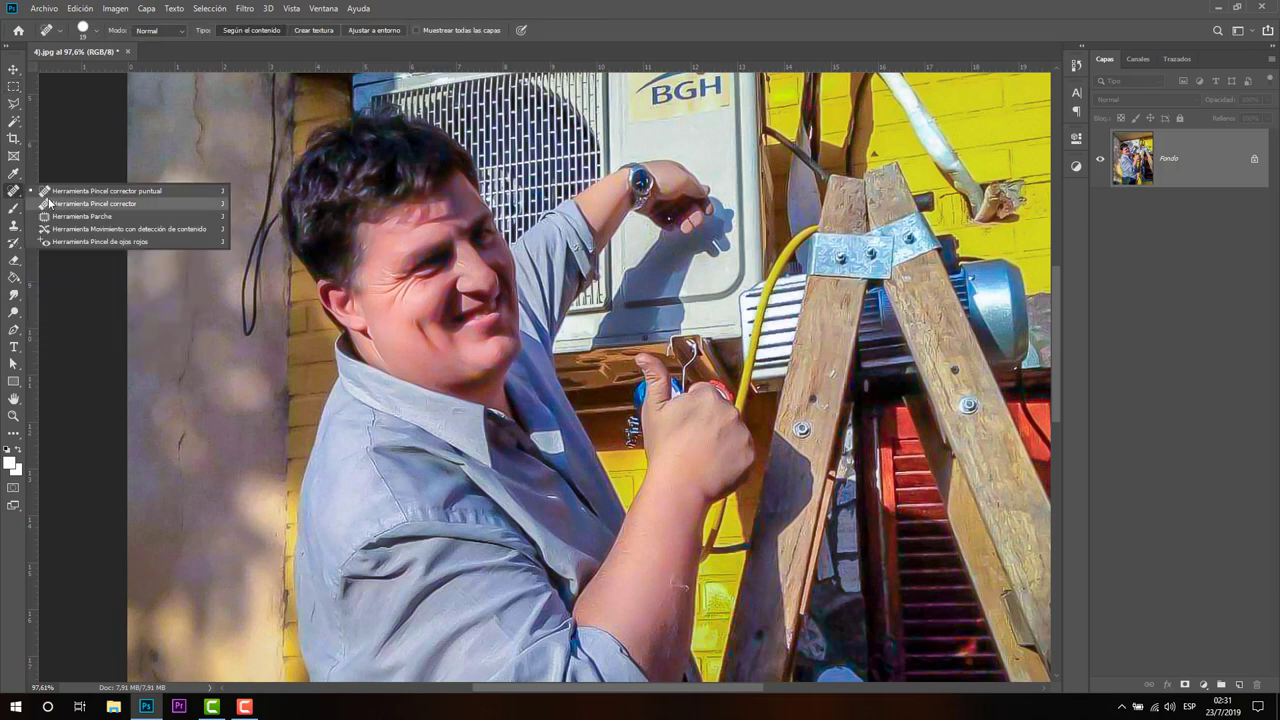
pyautogui.click(60, 192)
pyautogui.click(385, 266)
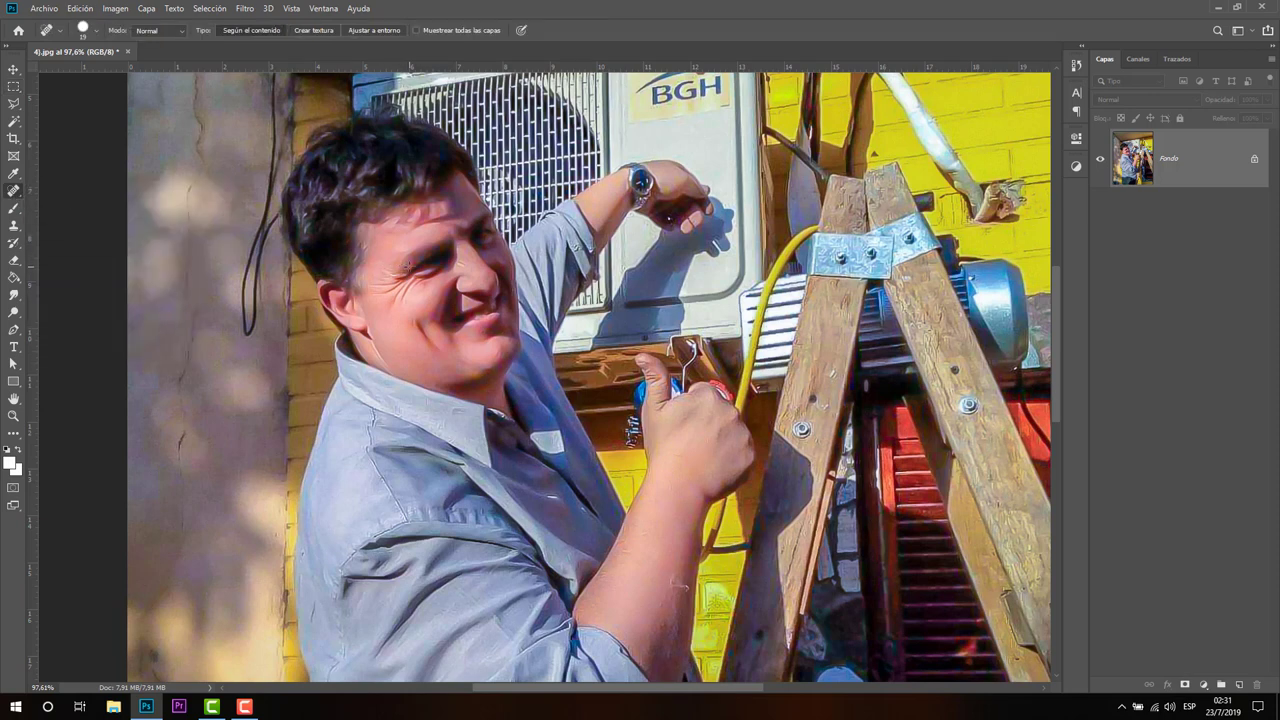
pyautogui.click(414, 268)
# Compare the pre-Camera Raw history state with the latest retouch, then close History
pyautogui.click(1077, 65)
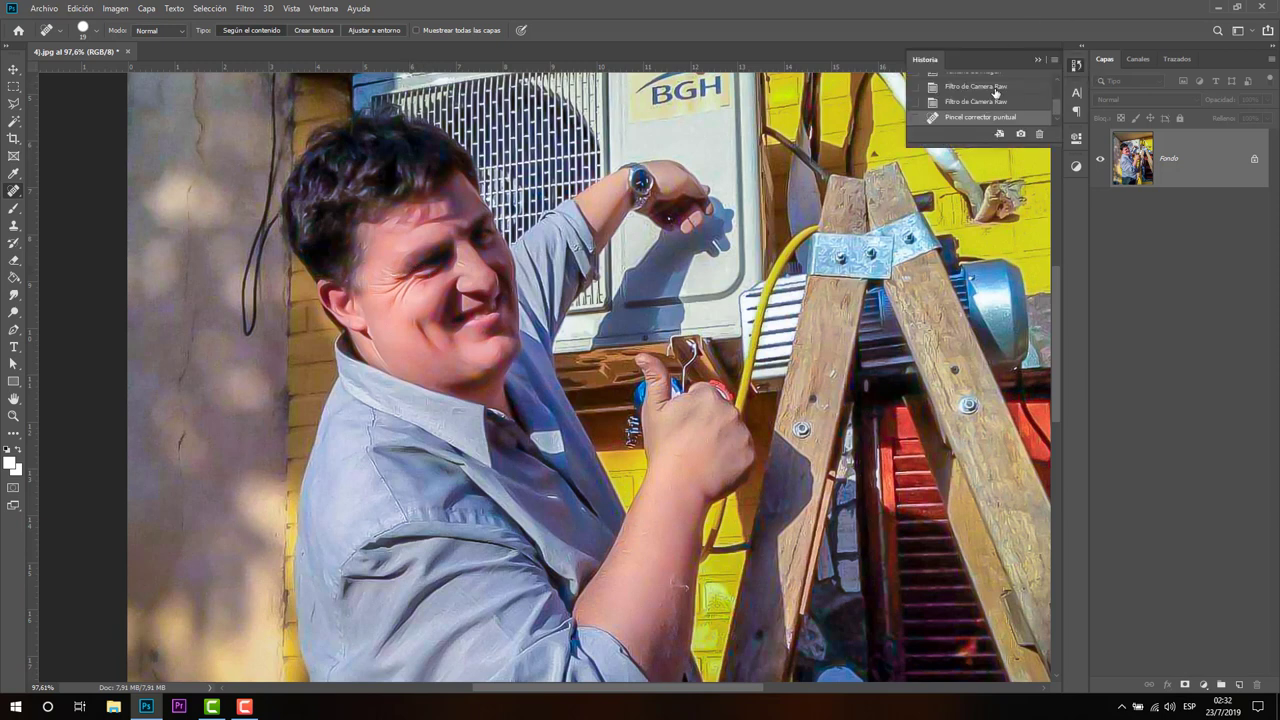
pyautogui.scroll(5, 995, 100)
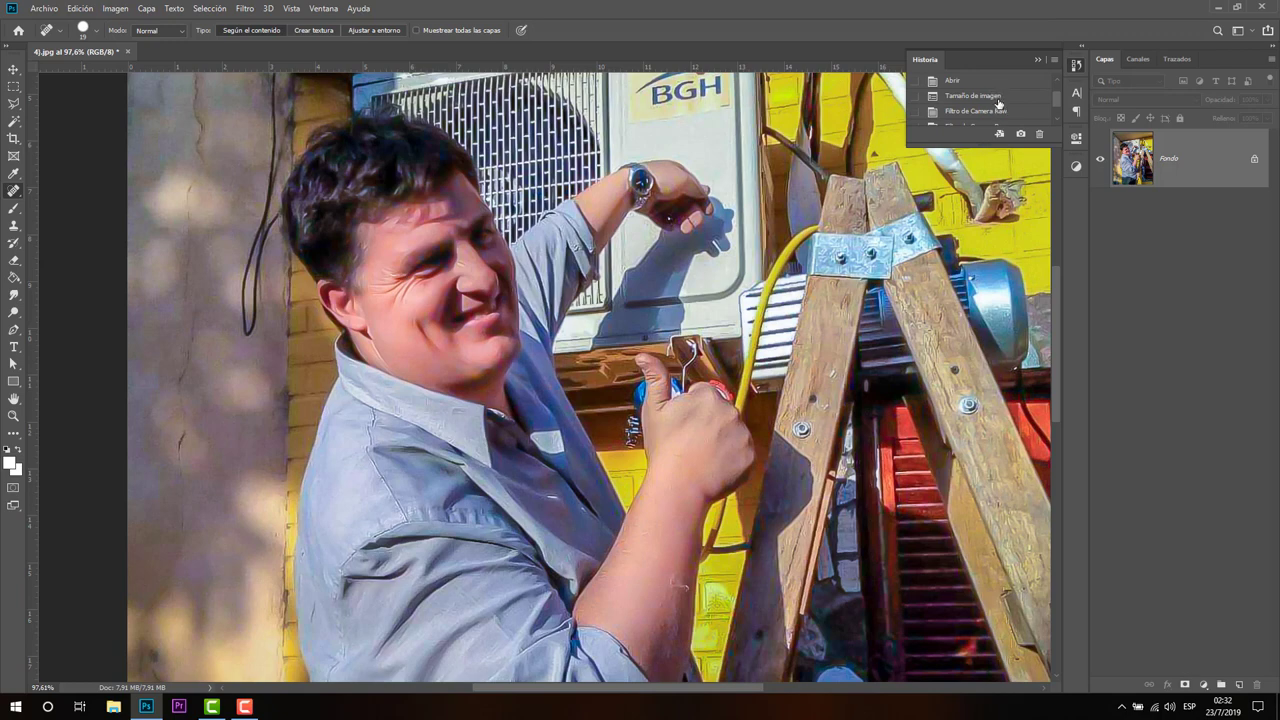
pyautogui.click(997, 97)
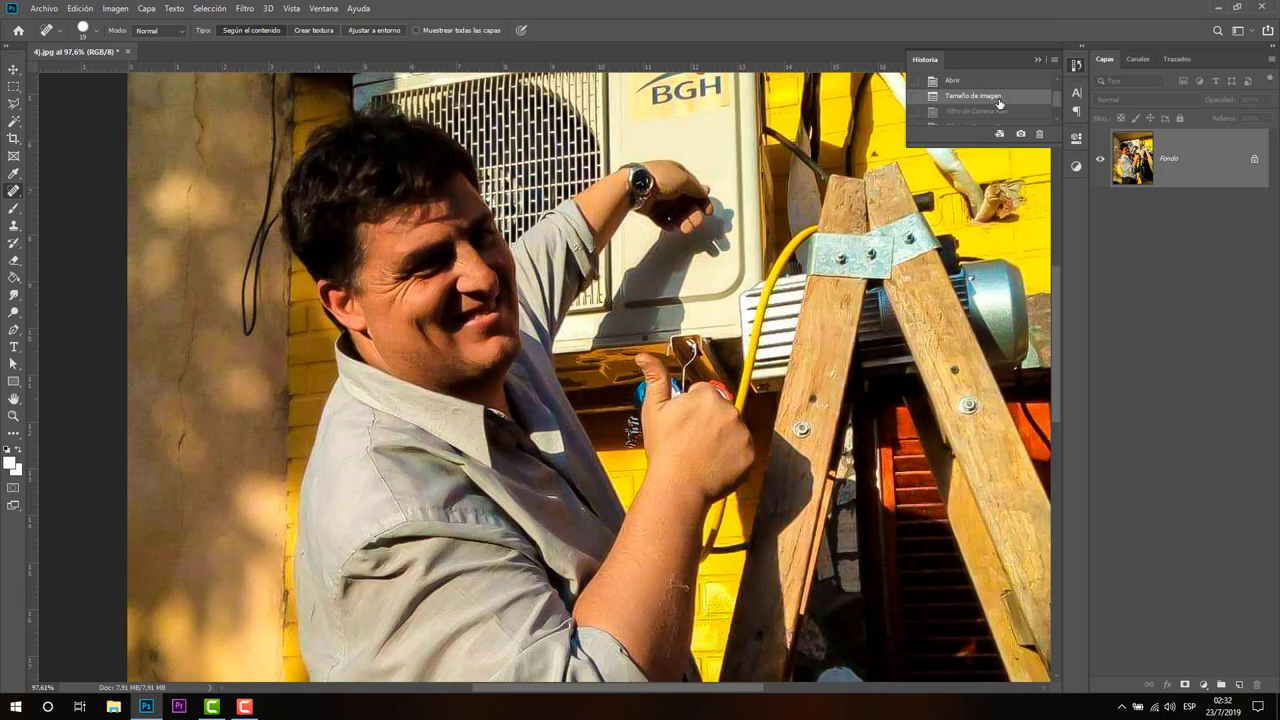
pyautogui.scroll(-3, 999, 103)
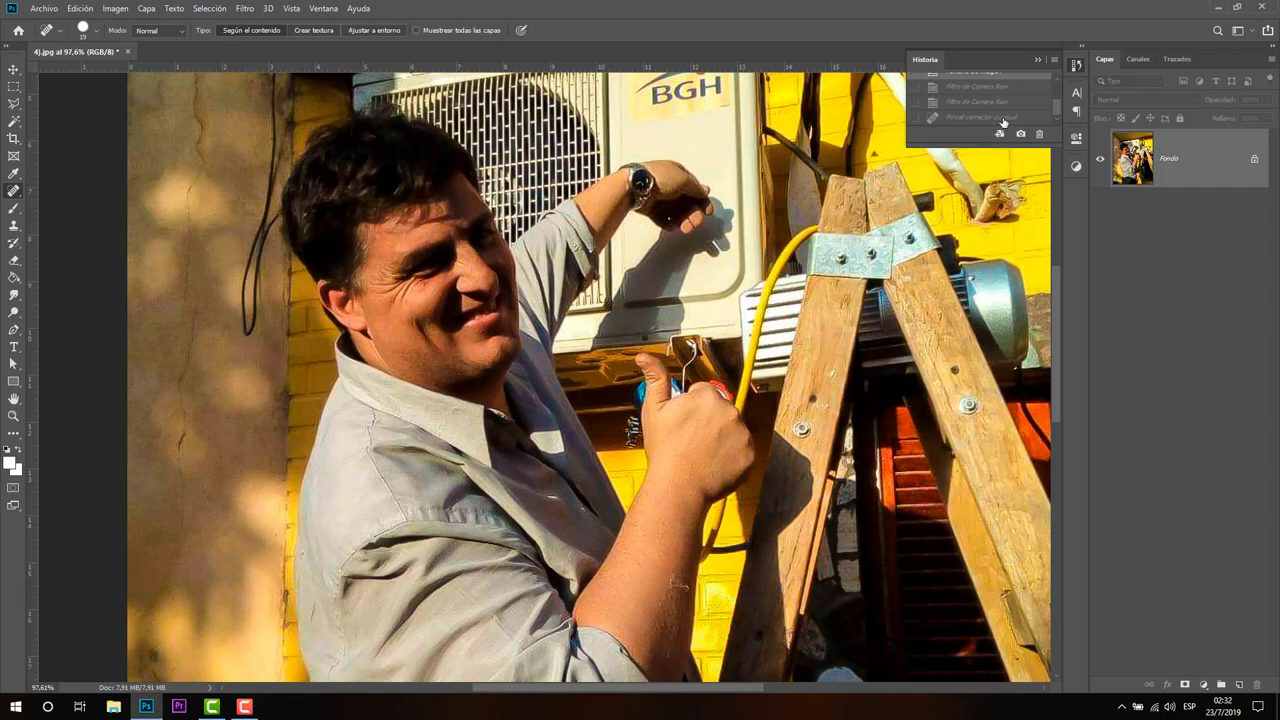
pyautogui.click(1004, 118)
pyautogui.click(1038, 59)
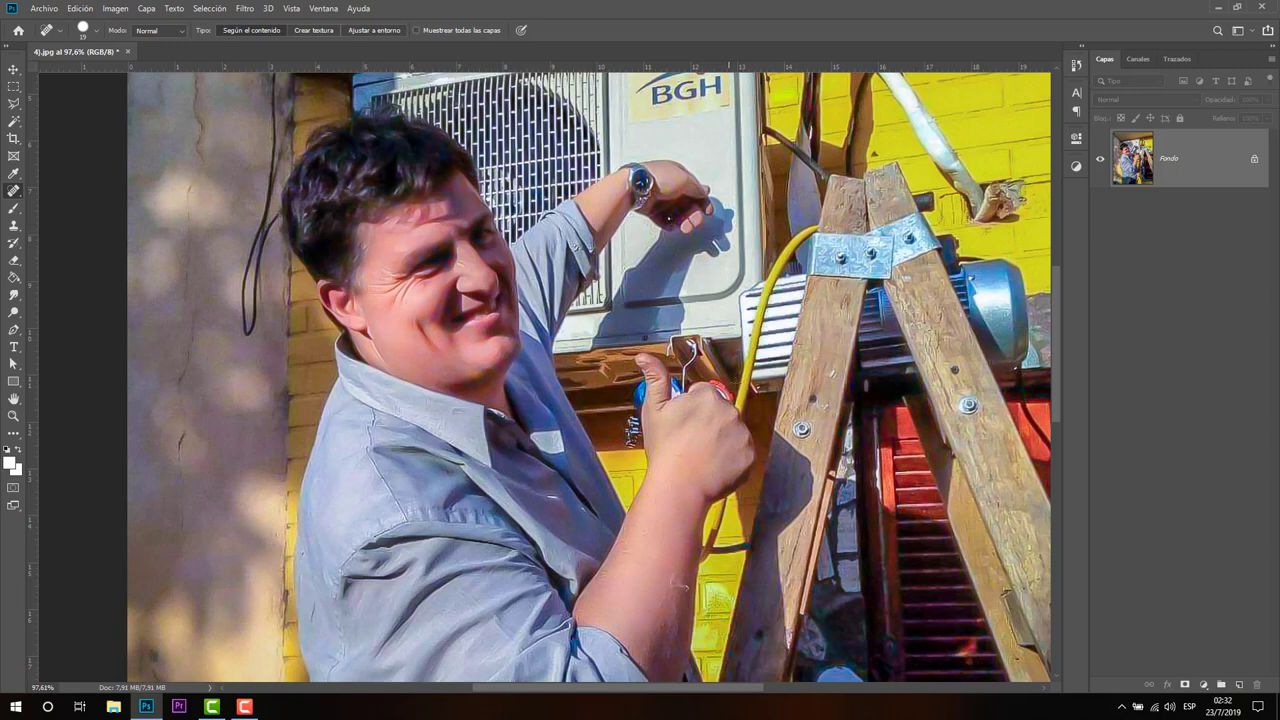
# Zoom out to the whole photo and compare Tamaño de imagen against the final Pincel corrector puntual state
pyautogui.scroll(-2, 744, 418)
pyautogui.scroll(-2, 742, 417)
pyautogui.scroll(-2, 743, 416)
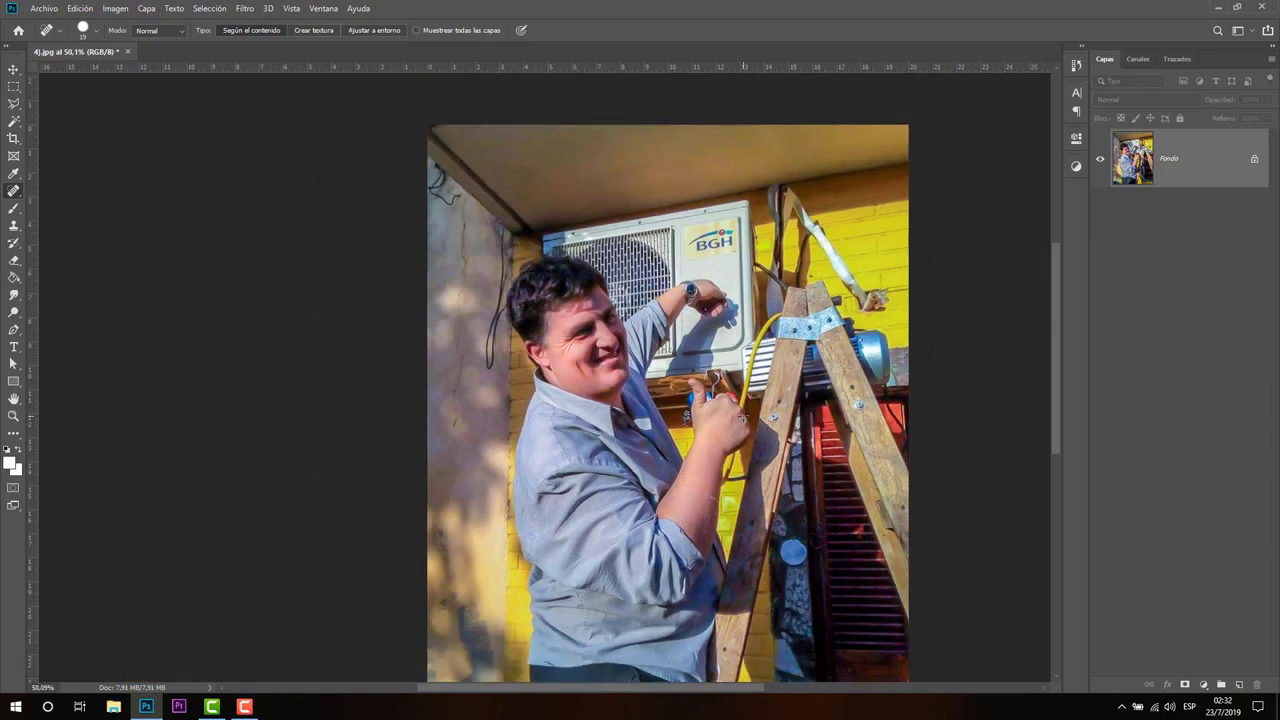
pyautogui.scroll(-3, 1053, 390)
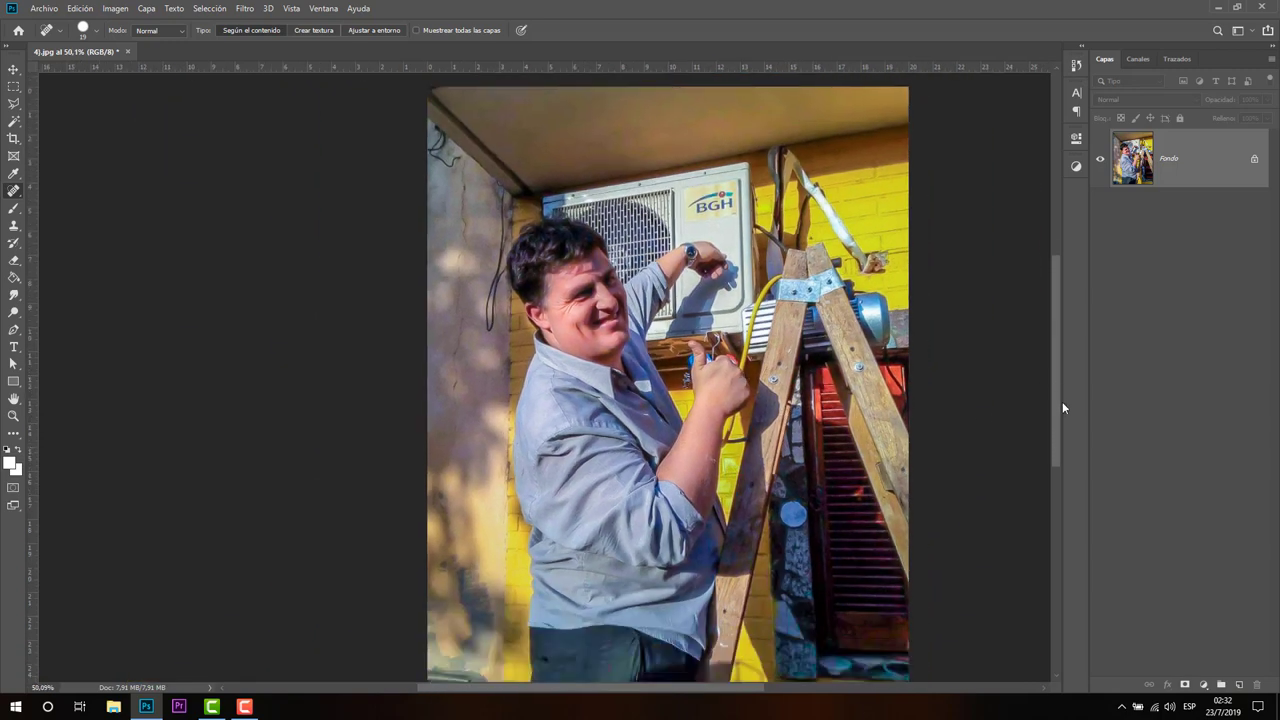
pyautogui.scroll(-1, 1040, 419)
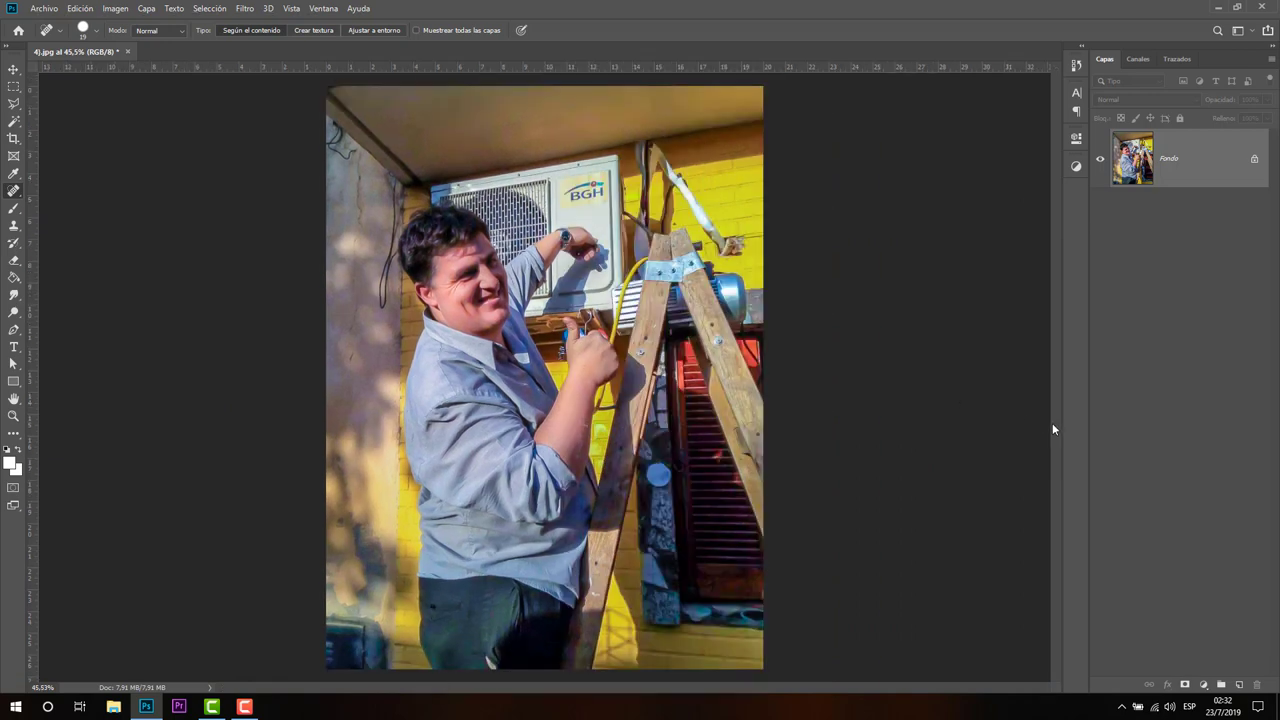
pyautogui.click(1076, 65)
pyautogui.scroll(2, 988, 106)
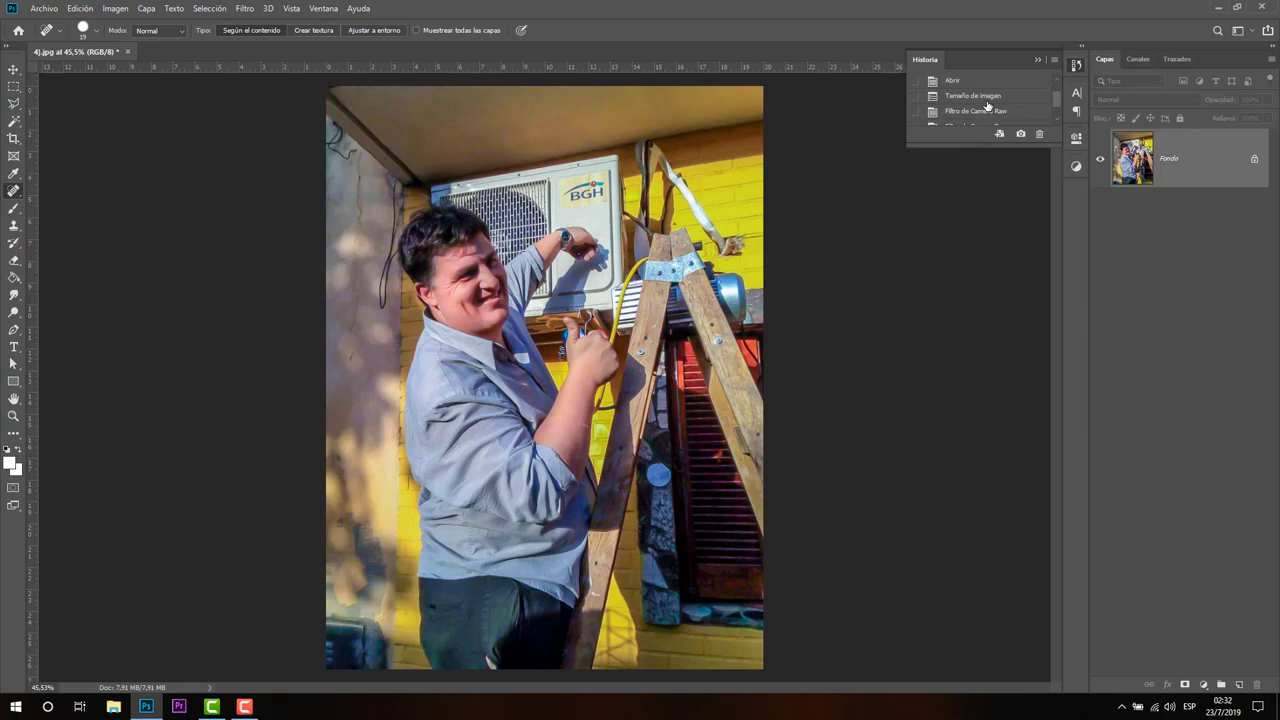
pyautogui.click(987, 99)
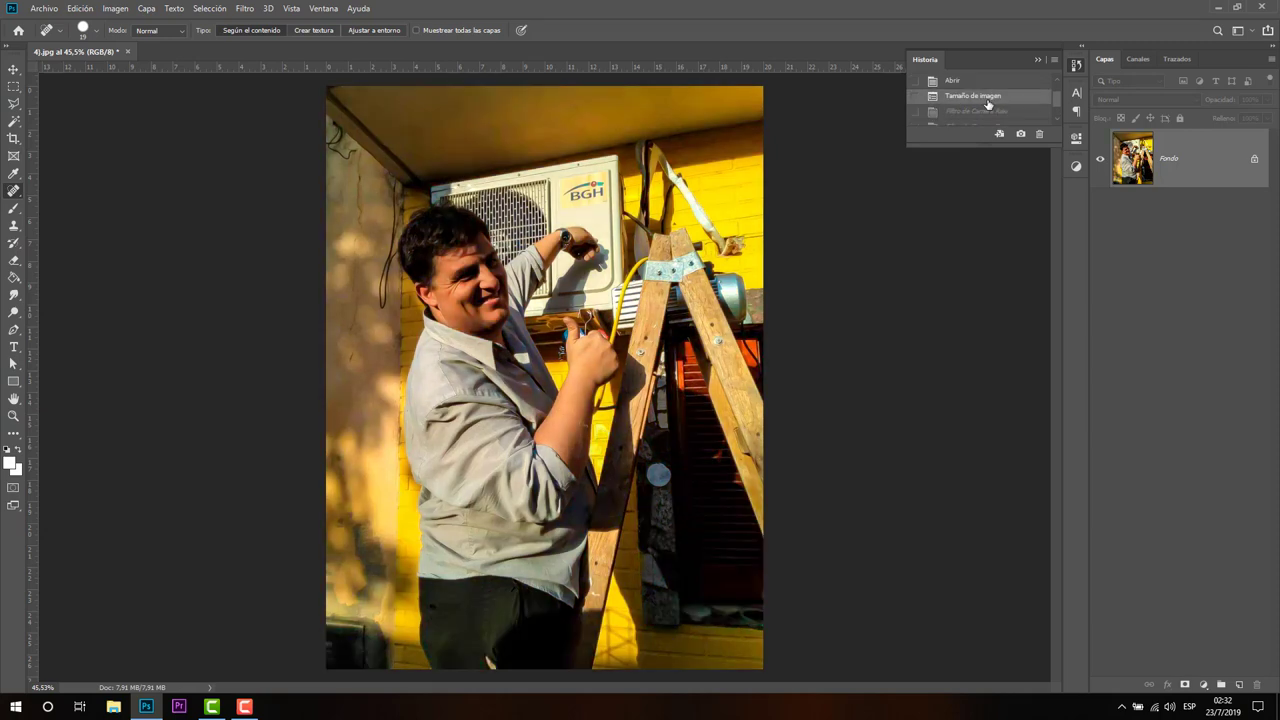
pyautogui.scroll(-2, 987, 103)
pyautogui.click(995, 118)
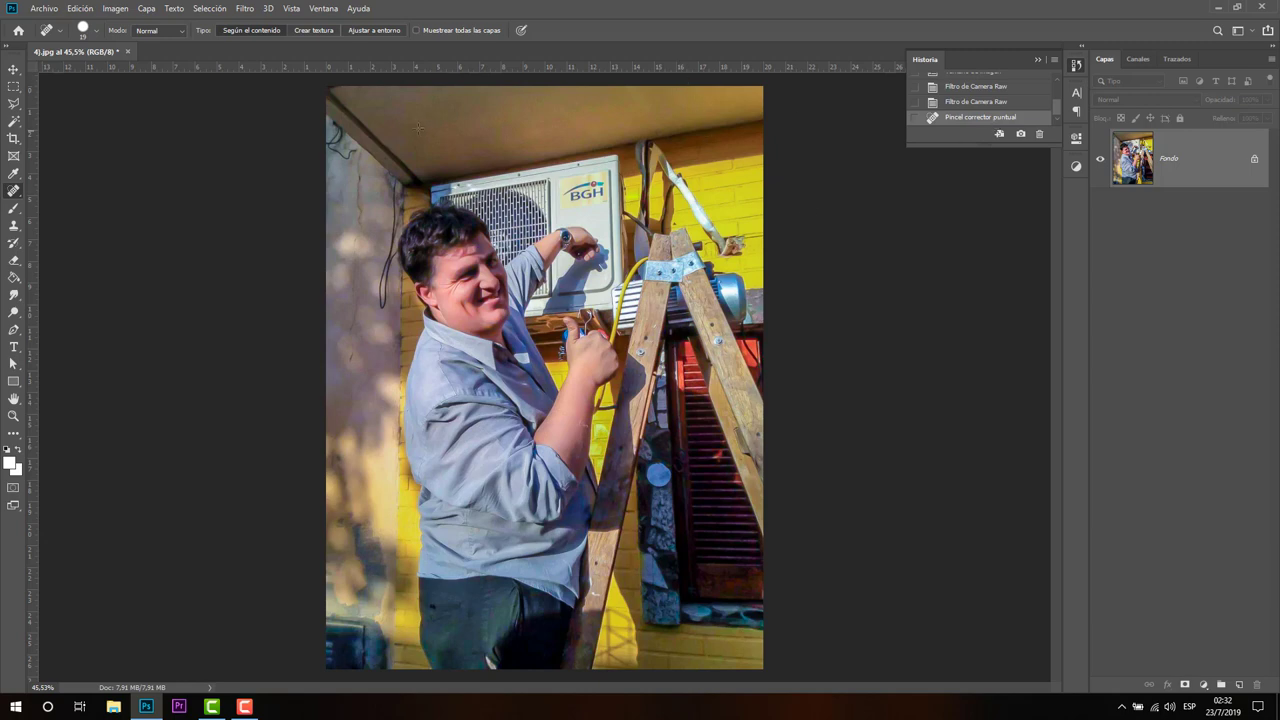
# Browse the Filtro menu and Fondo layer options, then bring up the Imagen menu's auto corrections
pyautogui.click(242, 8)
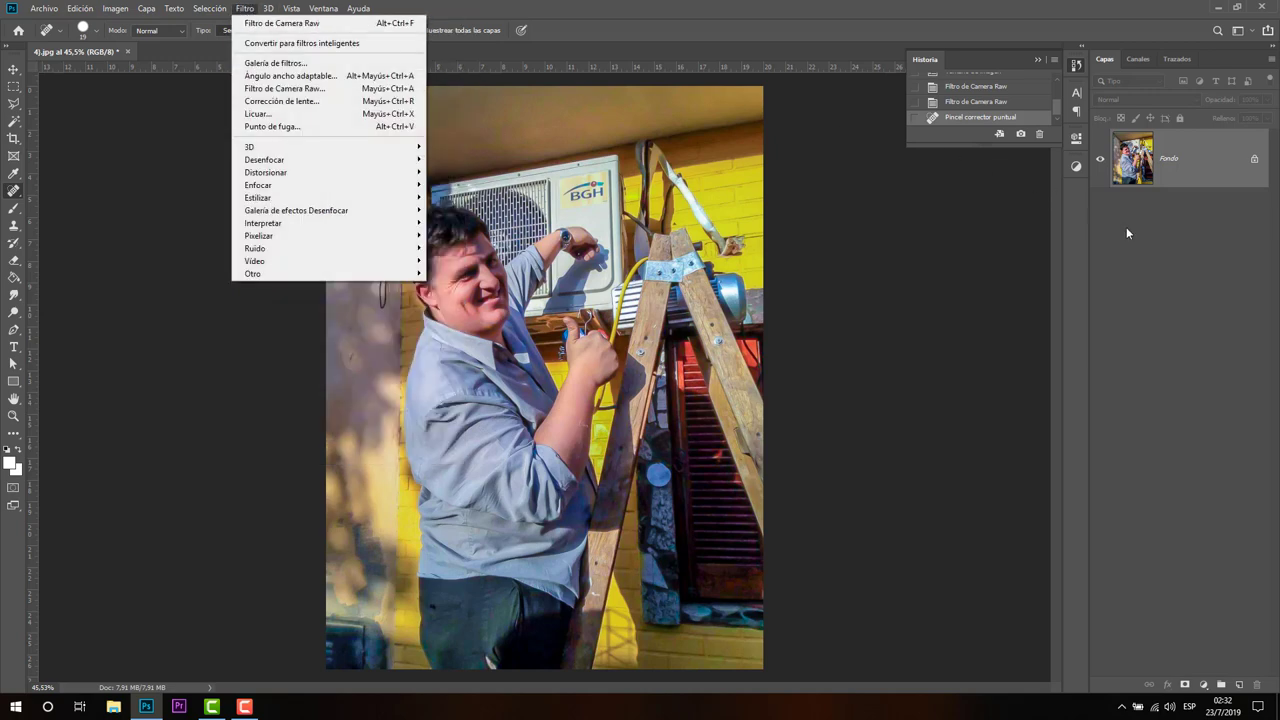
pyautogui.click(1180, 234)
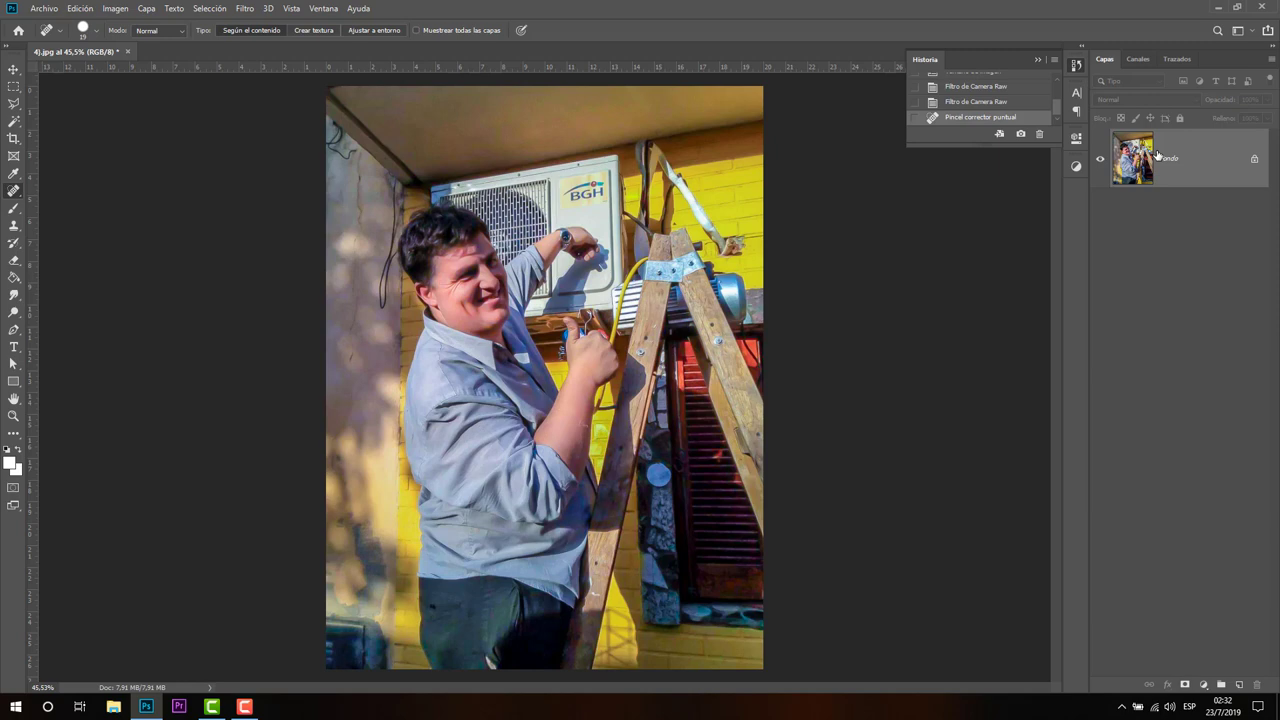
pyautogui.rightClick(1157, 154)
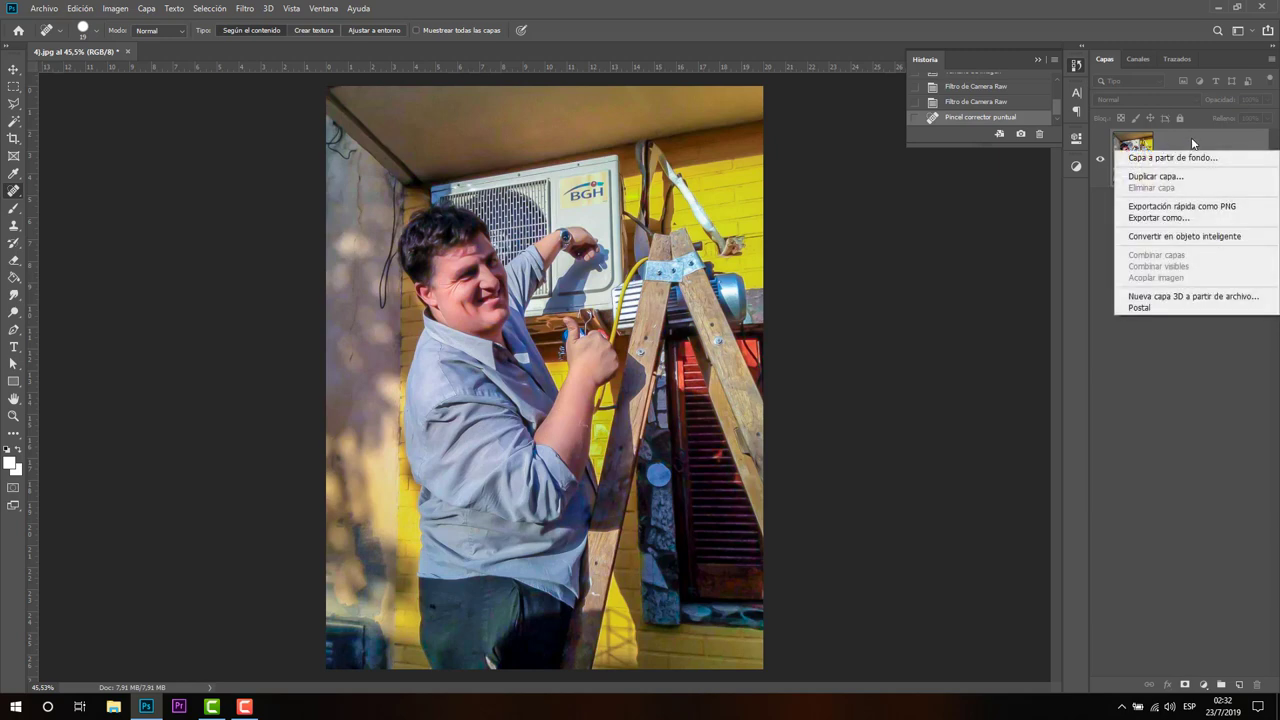
pyautogui.rightClick(1192, 140)
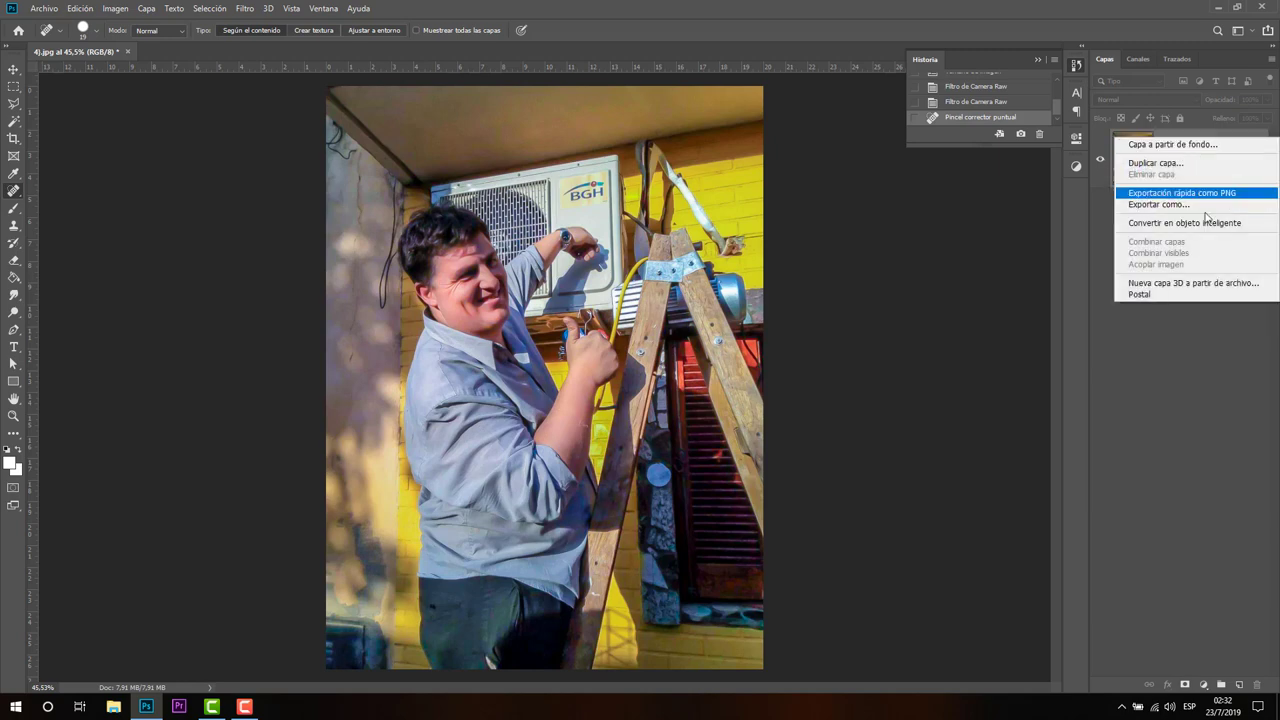
pyautogui.click(1222, 390)
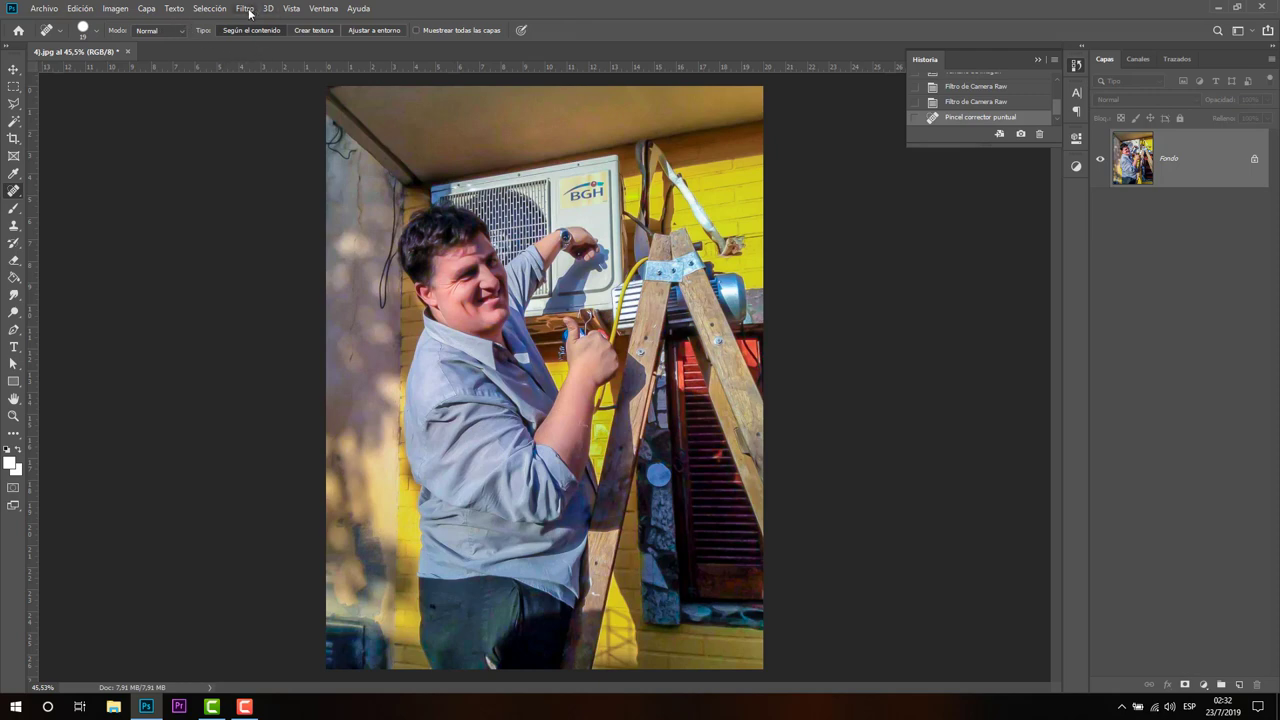
pyautogui.click(125, 9)
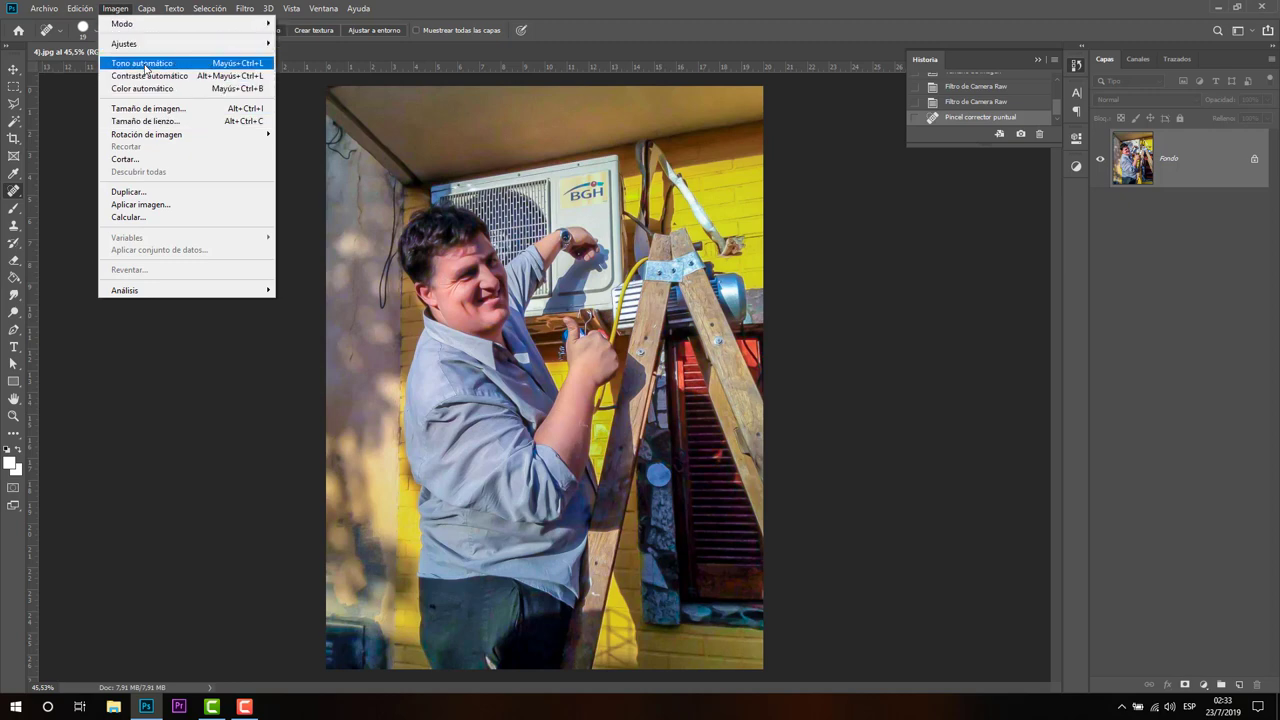
# Apply Tono automático, Contraste automático and Color automático, comparing Color automático on and off in History
pyautogui.click(146, 66)
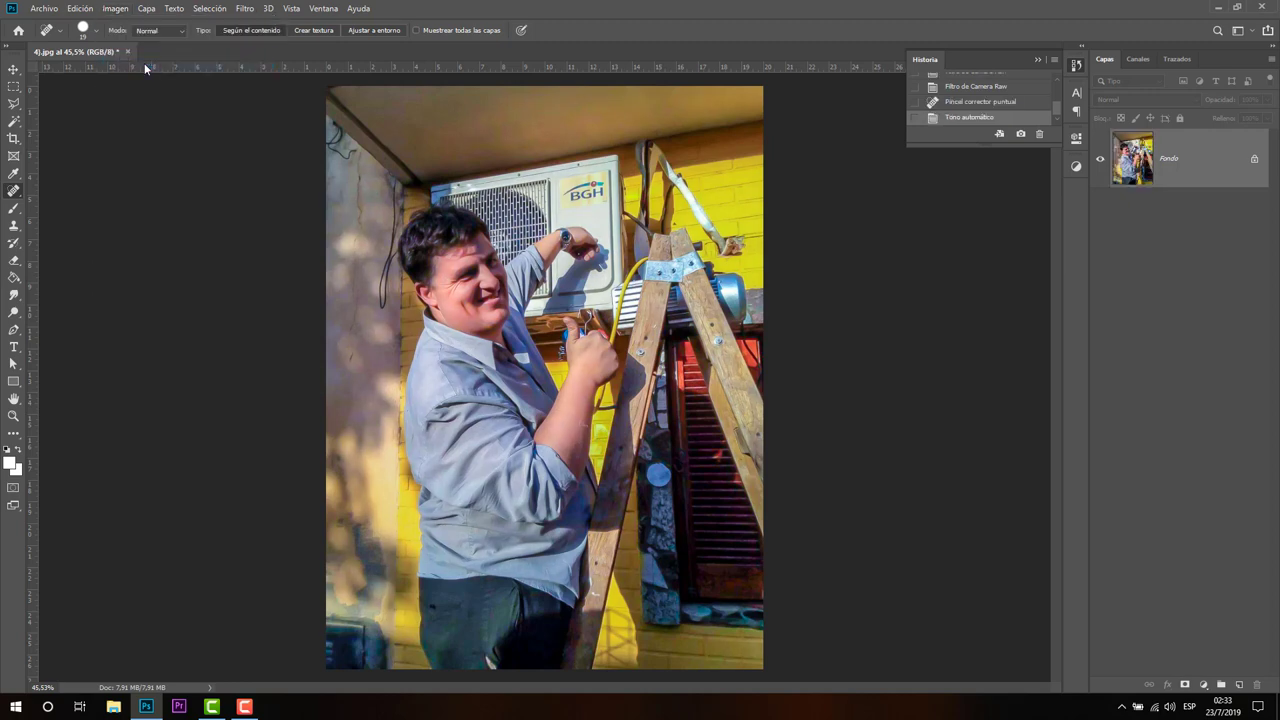
pyautogui.click(127, 11)
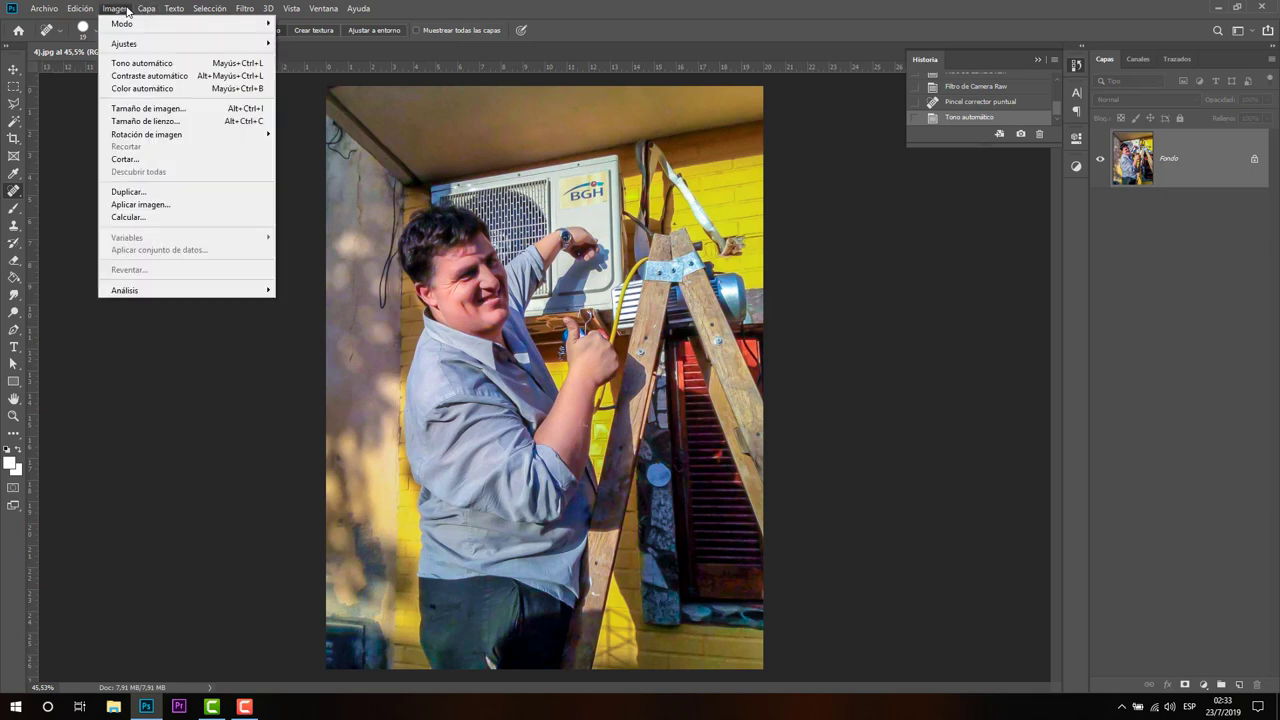
pyautogui.click(135, 77)
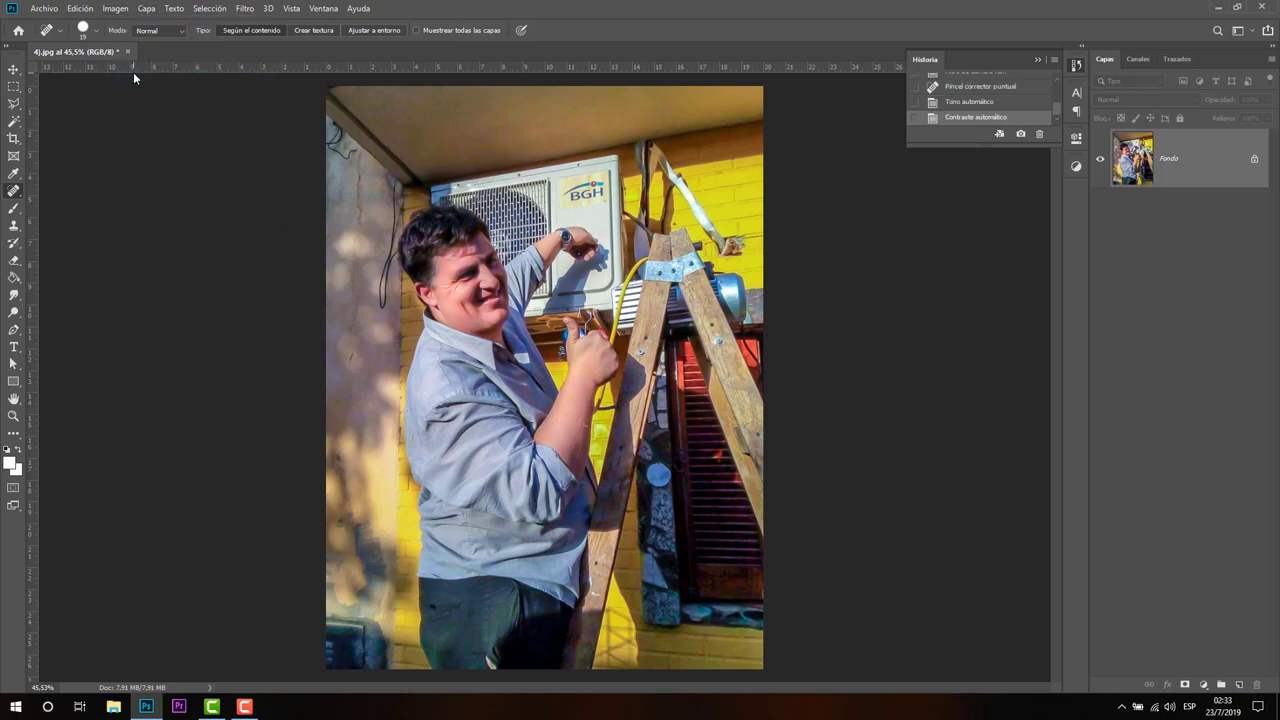
pyautogui.click(116, 12)
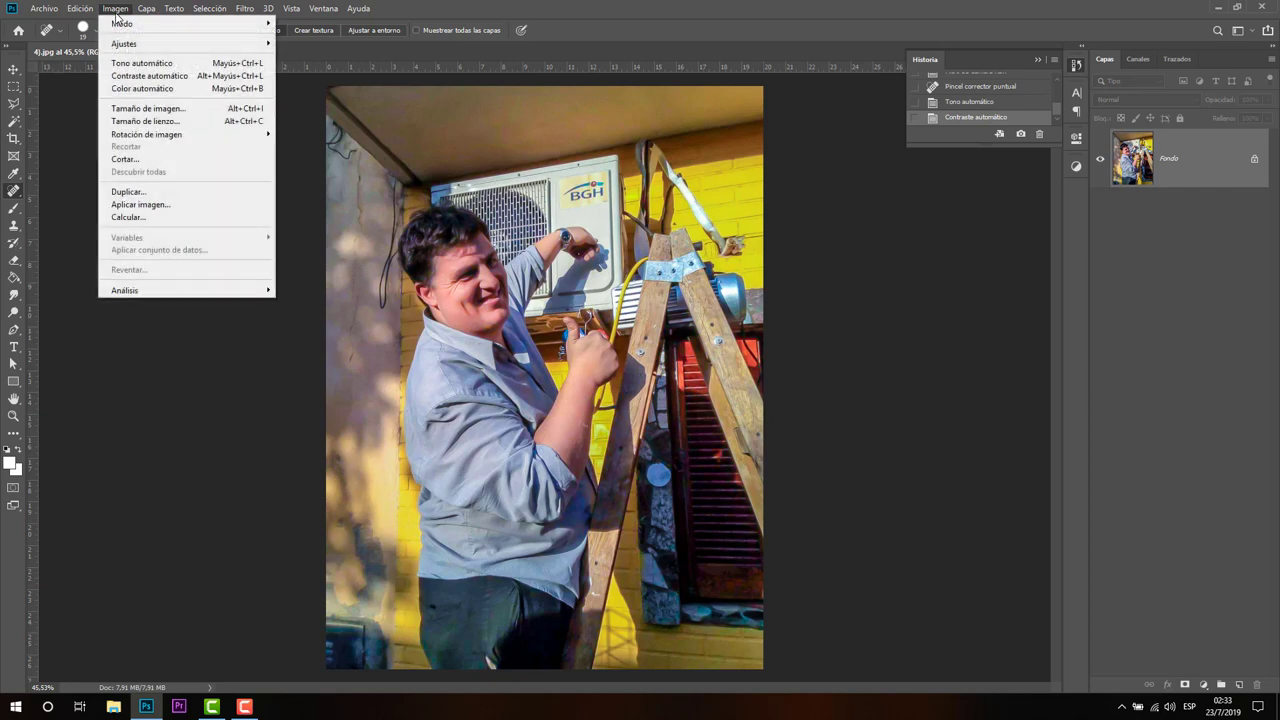
pyautogui.click(143, 88)
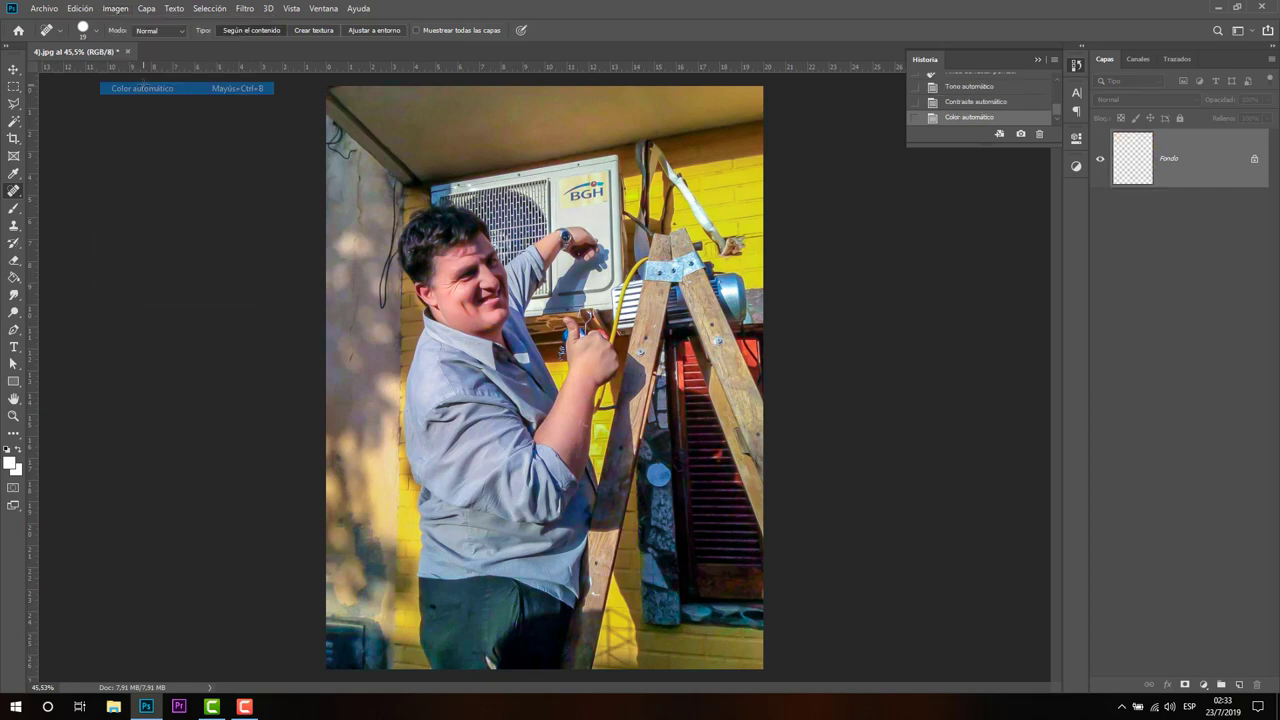
pyautogui.click(996, 102)
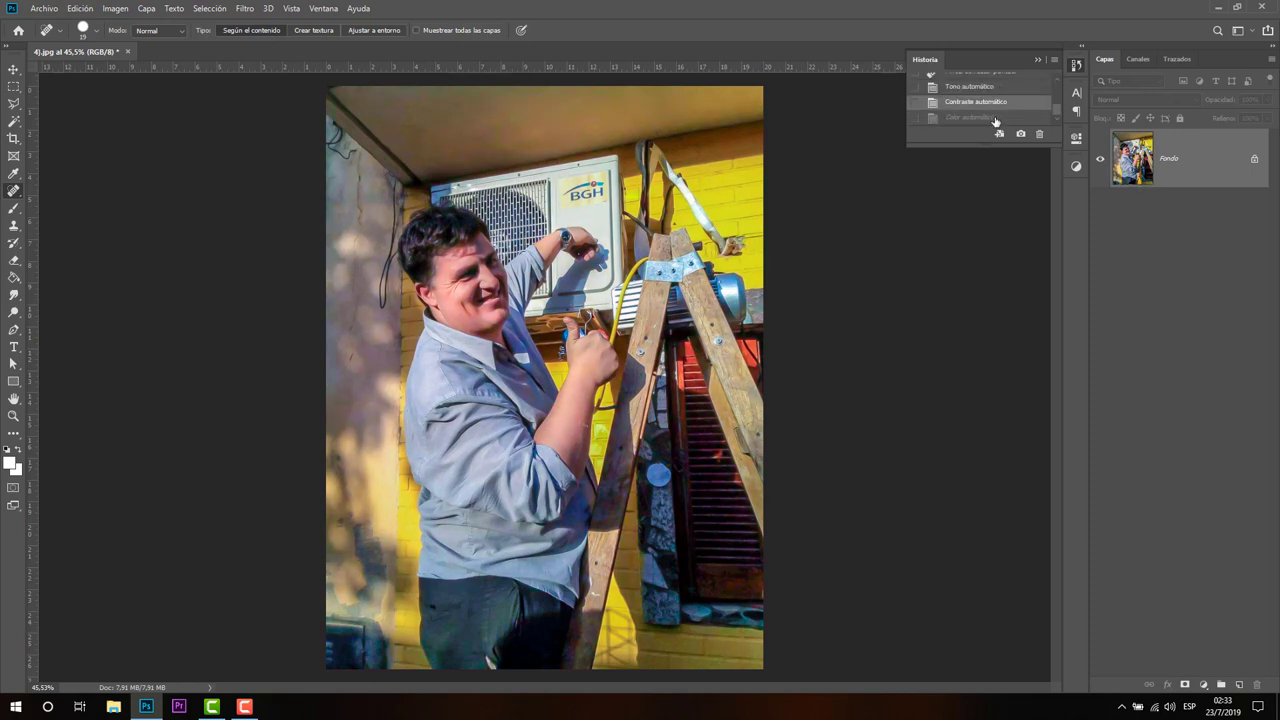
pyautogui.click(995, 118)
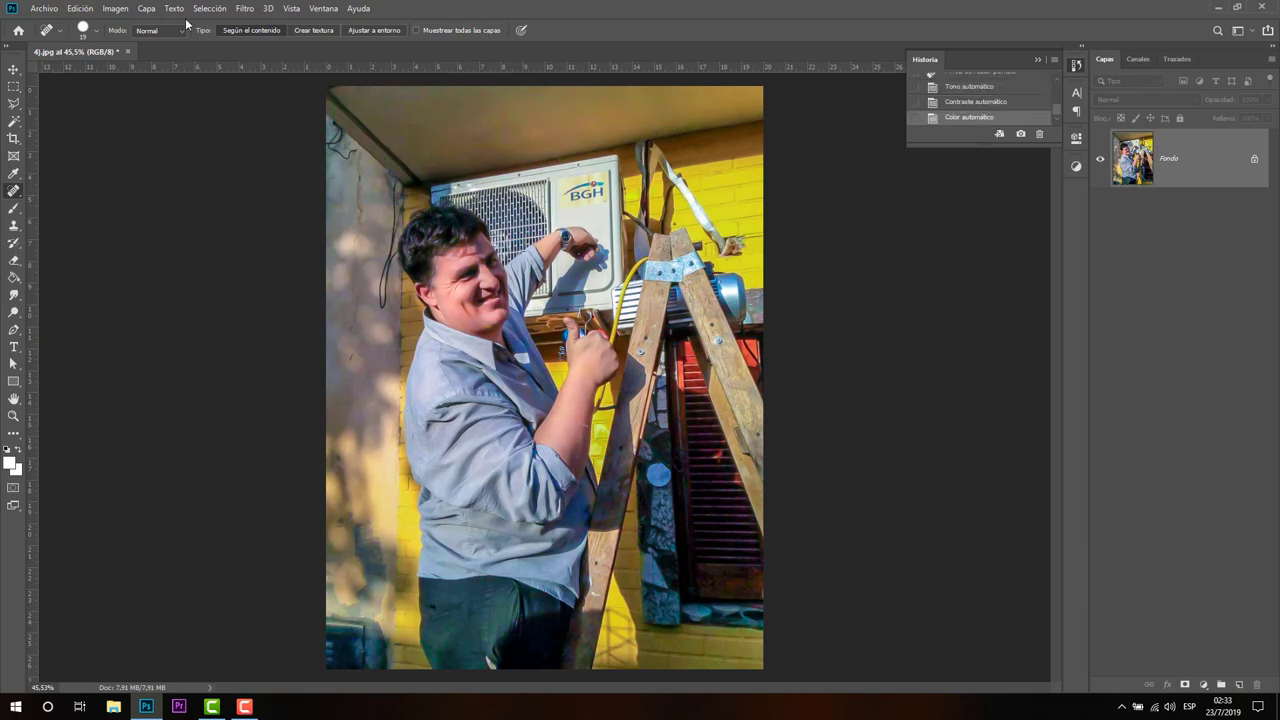
pyautogui.click(118, 8)
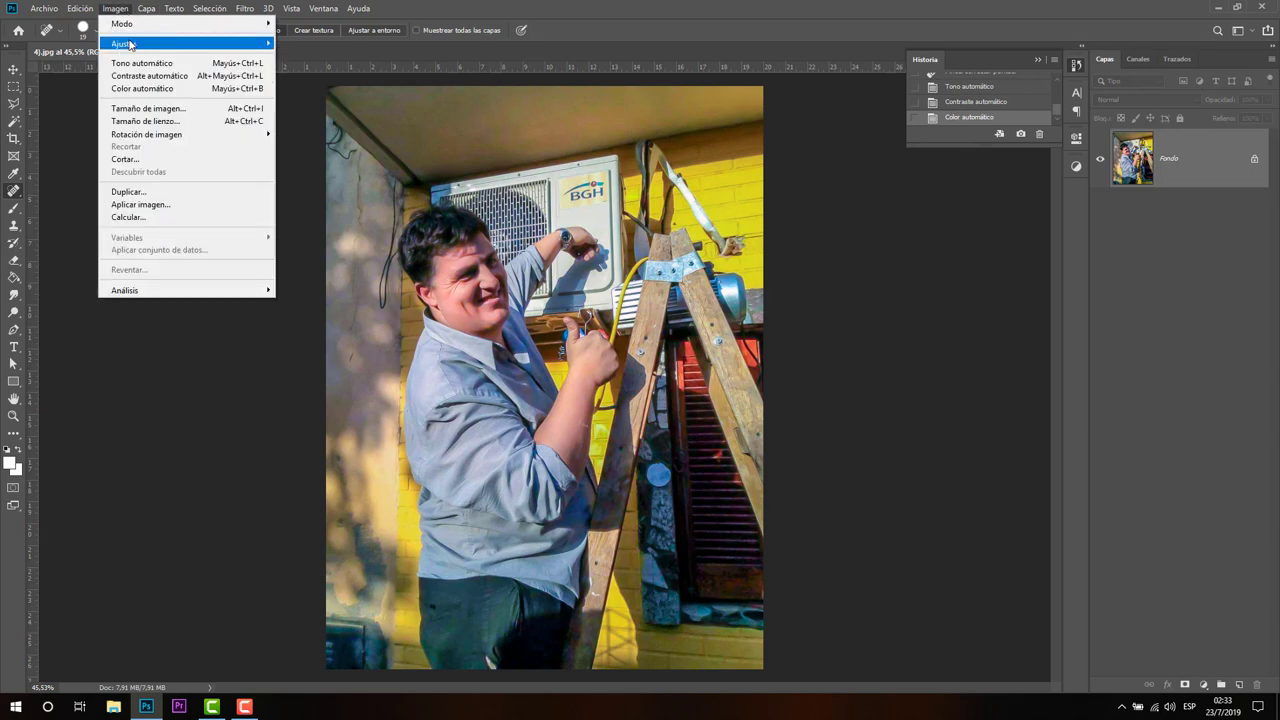
pyautogui.moveTo(124, 44)
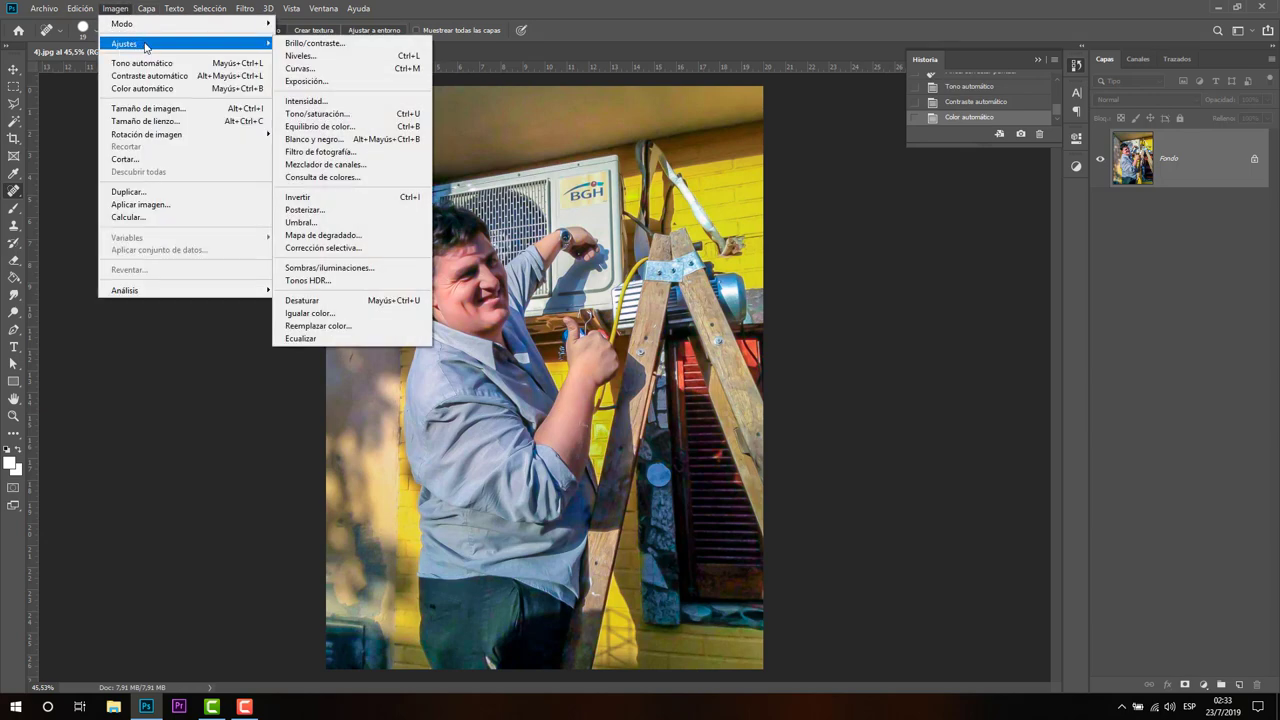
# Apply Brillo/contraste with Brillo raised to about 47 and contrast left unchanged
pyautogui.click(324, 43)
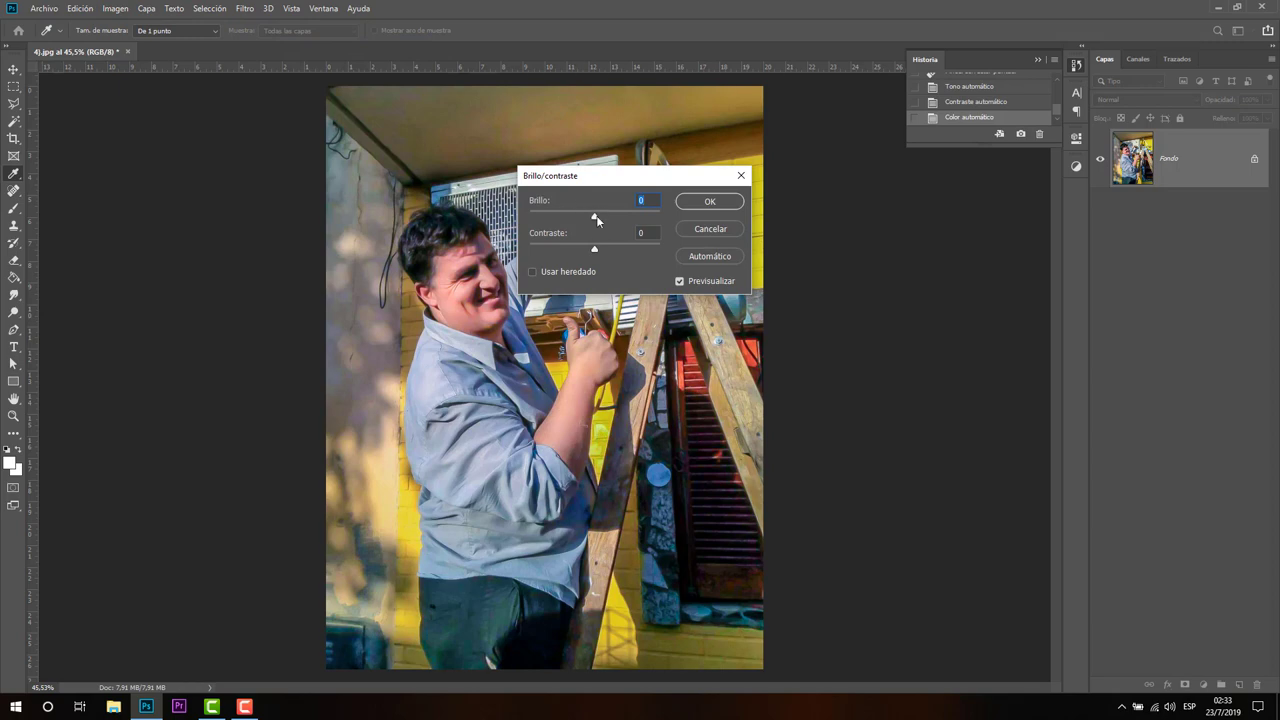
pyautogui.moveTo(594, 216)
pyautogui.mouseDown()
pyautogui.moveTo(617, 219)
pyautogui.moveTo(596, 250)
pyautogui.mouseUp()
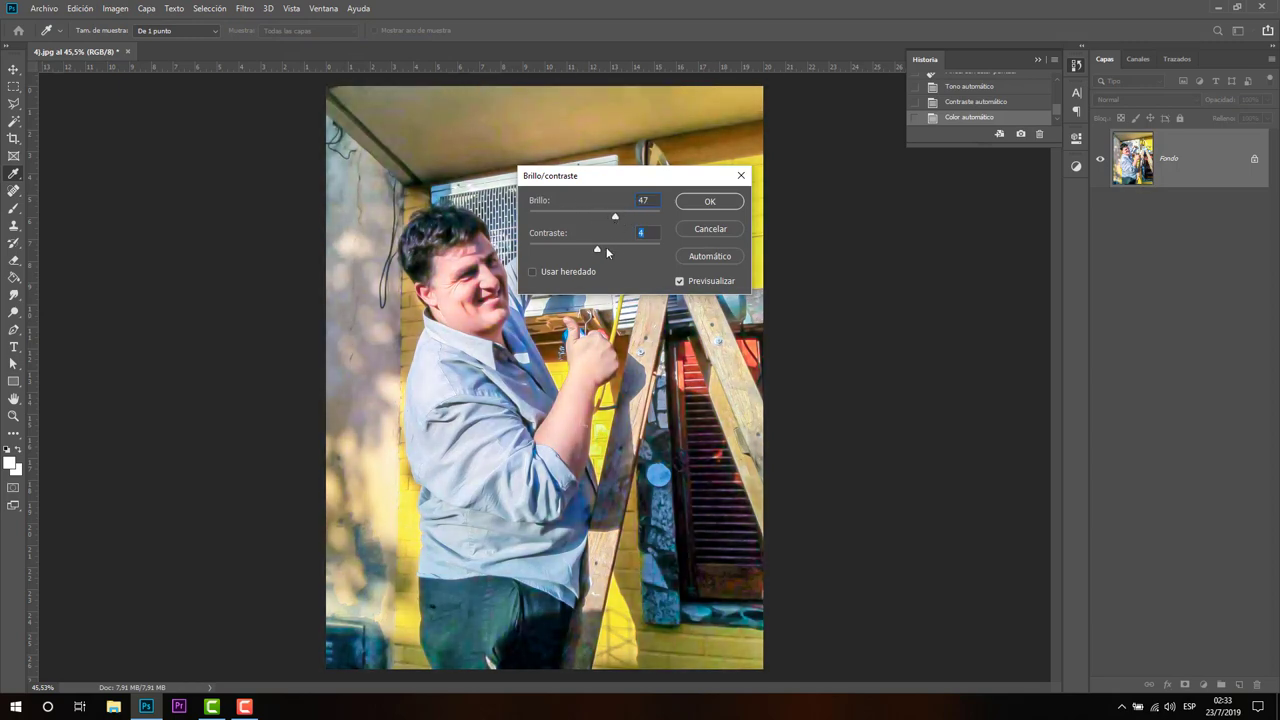
pyautogui.click(709, 201)
pyautogui.press('j')
pyautogui.click(115, 8)
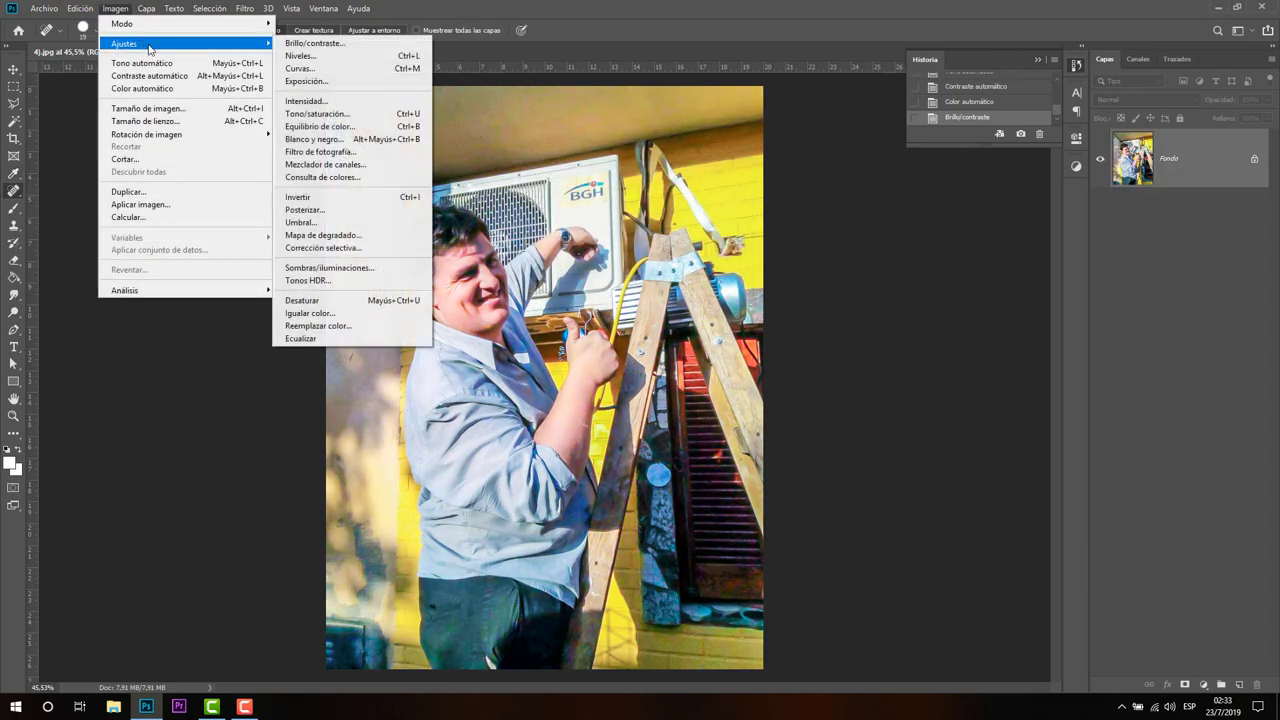
# Experiment with the Niveles input and output level sliders, then cancel without applying
pyautogui.click(361, 57)
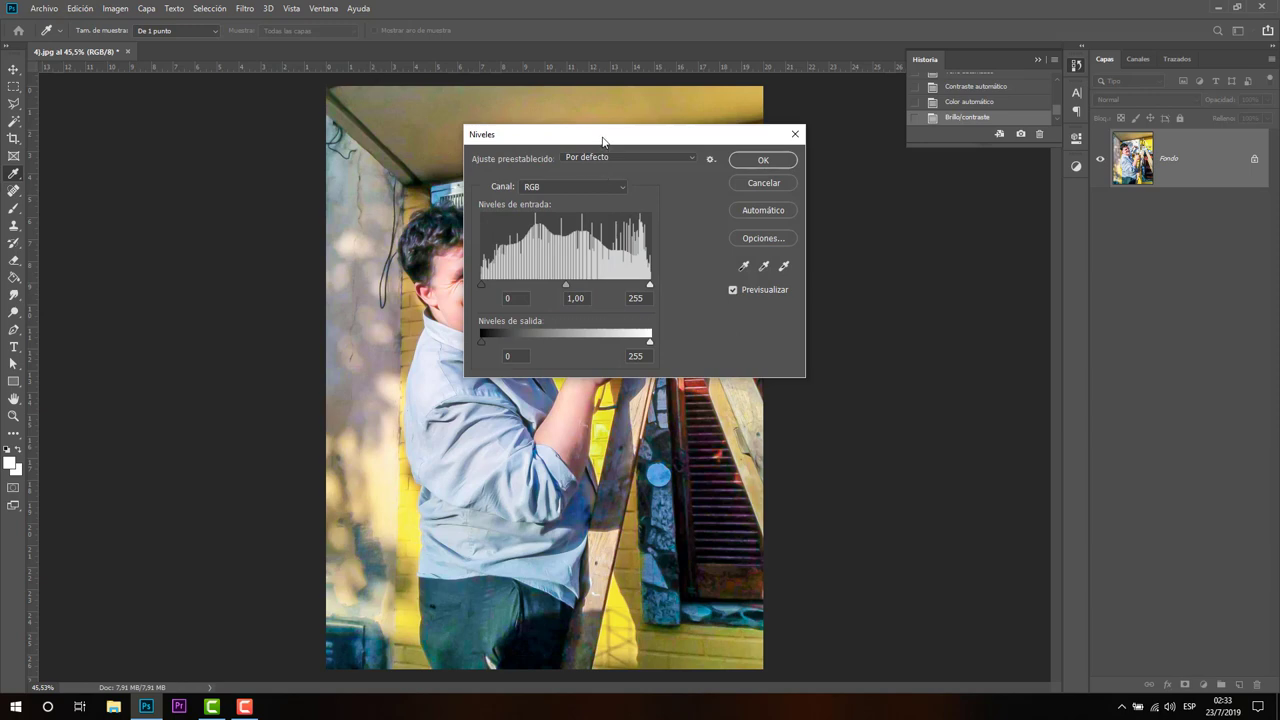
pyautogui.moveTo(603, 137); pyautogui.dragTo(850, 39)
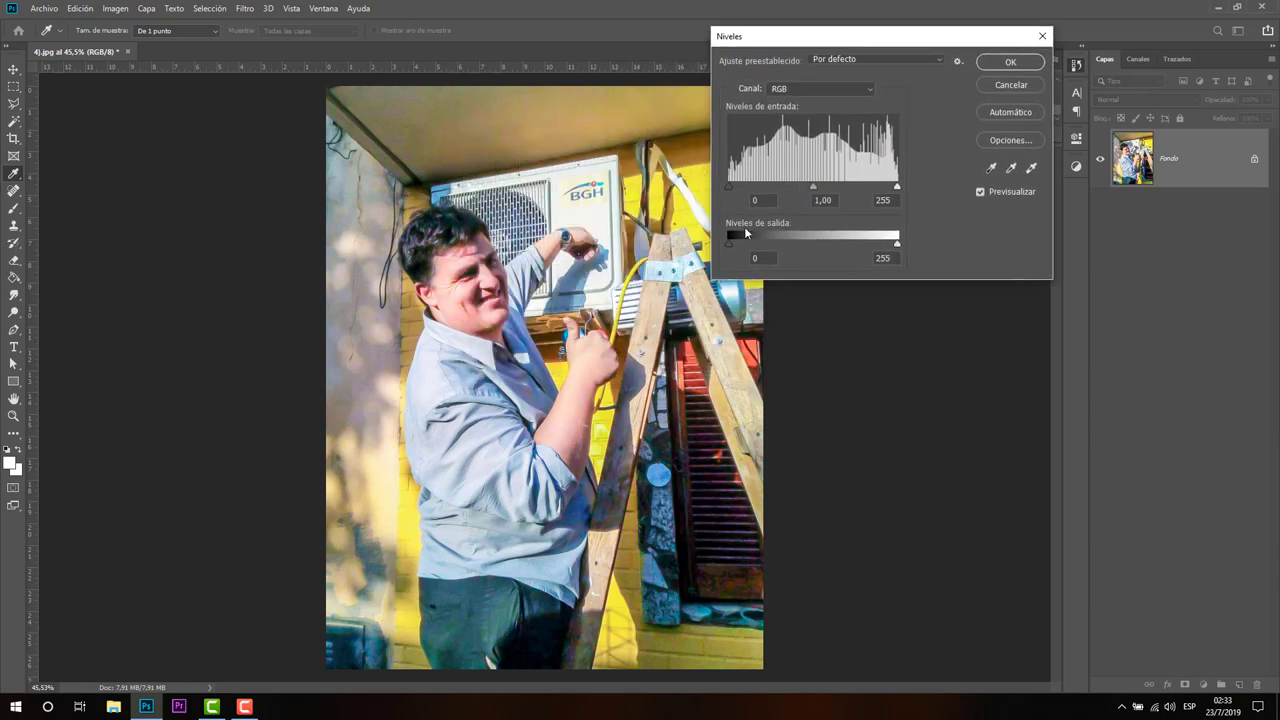
pyautogui.moveTo(731, 244)
pyautogui.mouseDown()
pyautogui.moveTo(768, 243)
pyautogui.moveTo(728, 244)
pyautogui.mouseUp()
pyautogui.moveTo(730, 244)
pyautogui.mouseDown()
pyautogui.moveTo(823, 241)
pyautogui.moveTo(741, 258)
pyautogui.mouseUp()
pyautogui.moveTo(897, 243)
pyautogui.mouseDown()
pyautogui.moveTo(865, 244)
pyautogui.moveTo(921, 238)
pyautogui.mouseUp()
pyautogui.moveTo(730, 190)
pyautogui.mouseDown()
pyautogui.moveTo(896, 190)
pyautogui.moveTo(707, 195)
pyautogui.mouseUp()
pyautogui.moveTo(897, 187); pyautogui.dragTo(755, 191)
pyautogui.moveTo(810, 193); pyautogui.dragTo(900, 185)
pyautogui.press('Tab')
pyautogui.press('Tab')
pyautogui.click(1018, 85)
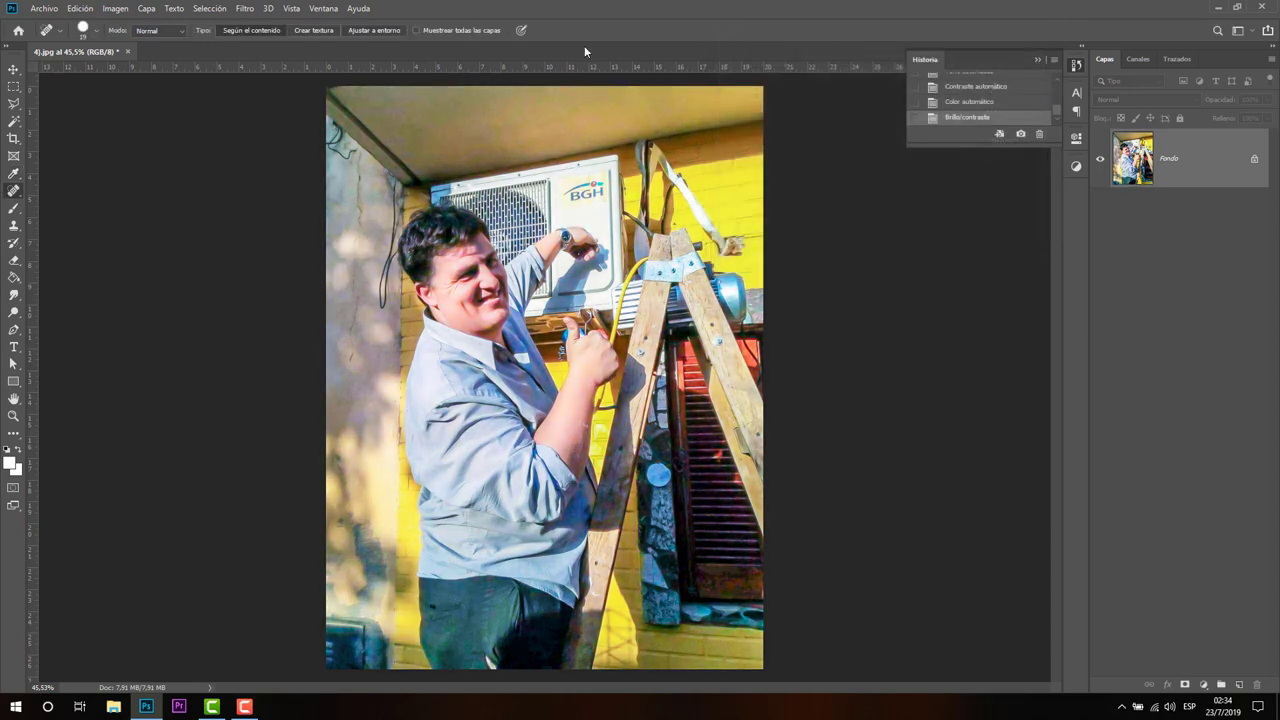
# Apply Niveles using the Medios tonos más brillantes preset, setting the midtone to 1,25
pyautogui.click(126, 12)
pyautogui.moveTo(124, 44)
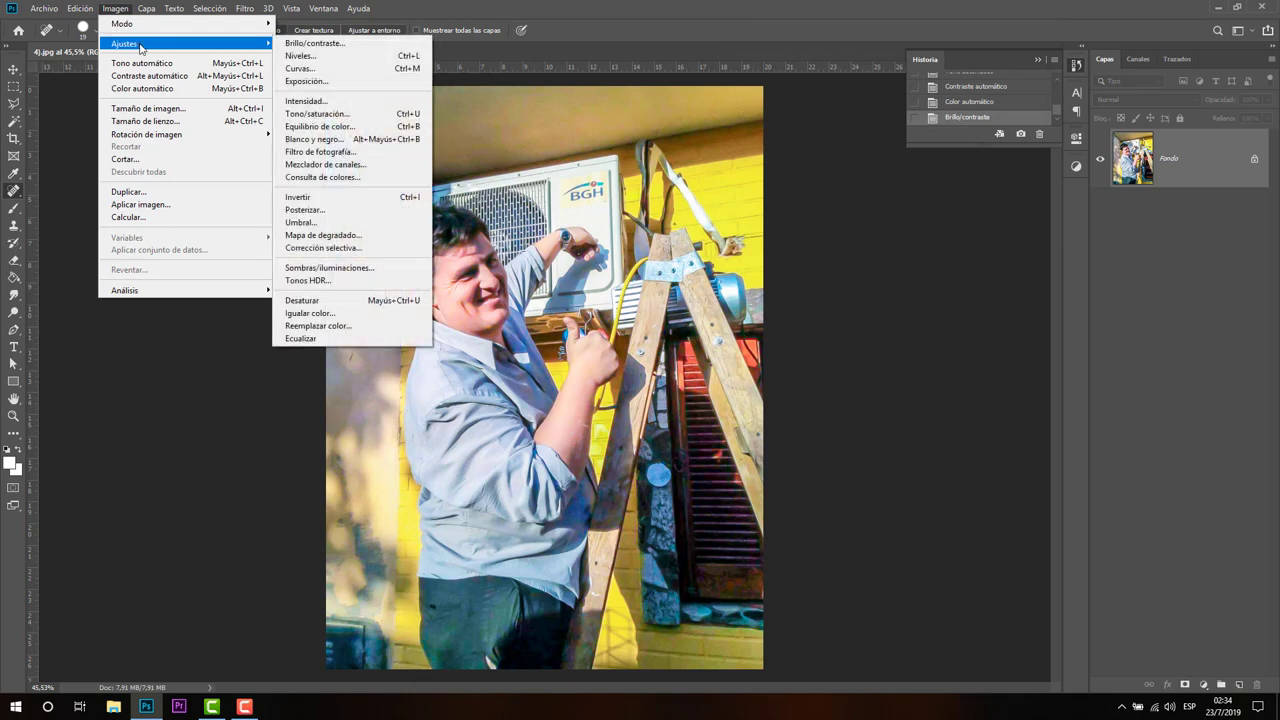
pyautogui.click(366, 57)
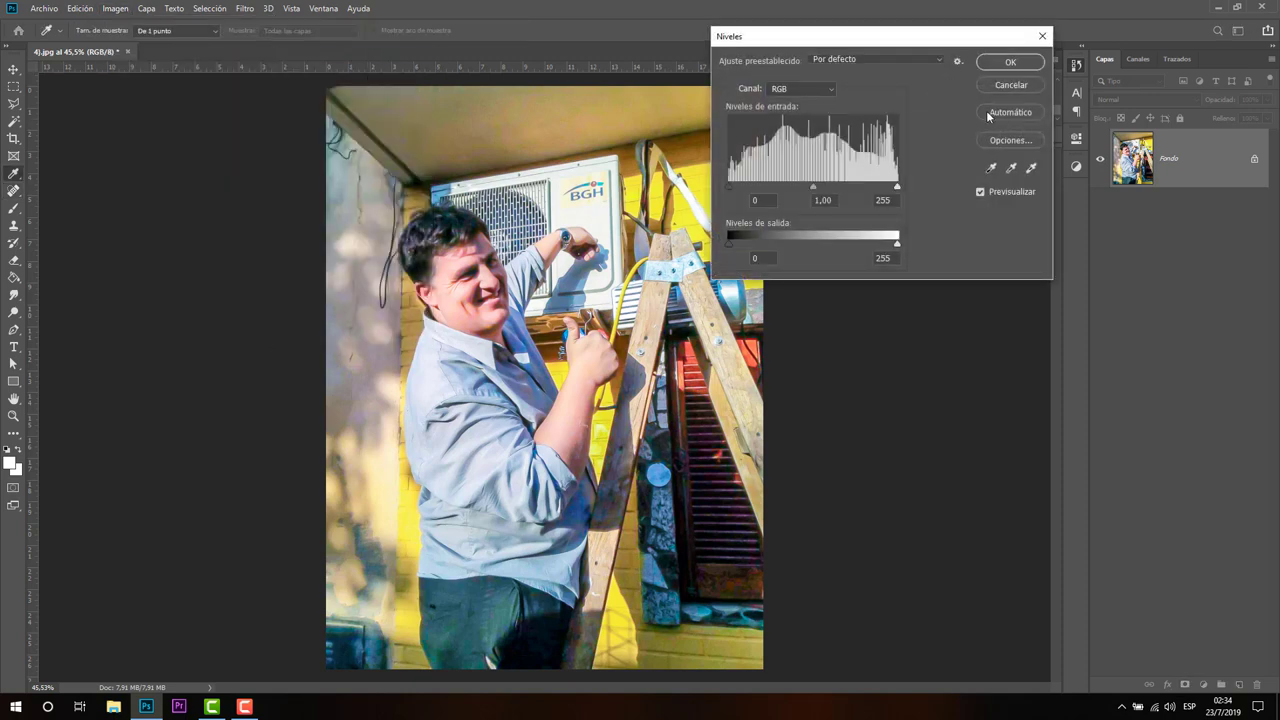
pyautogui.click(1013, 112)
pyautogui.click(920, 58)
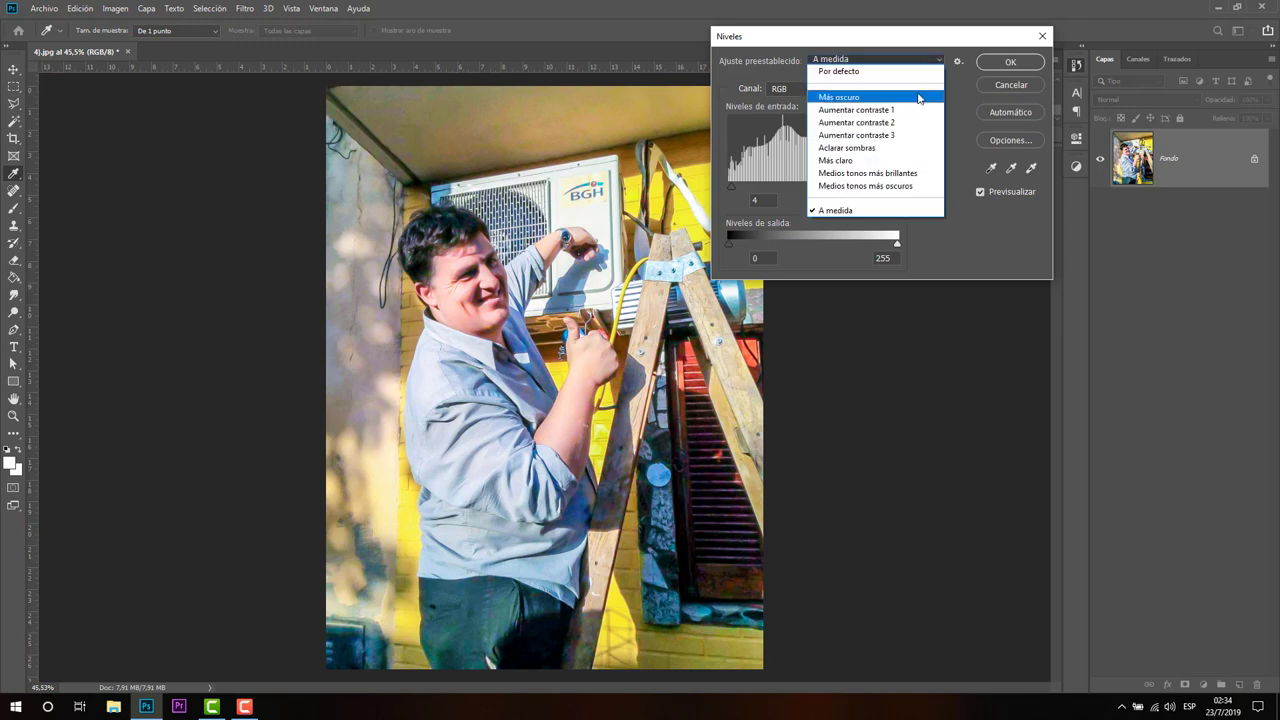
pyautogui.click(908, 122)
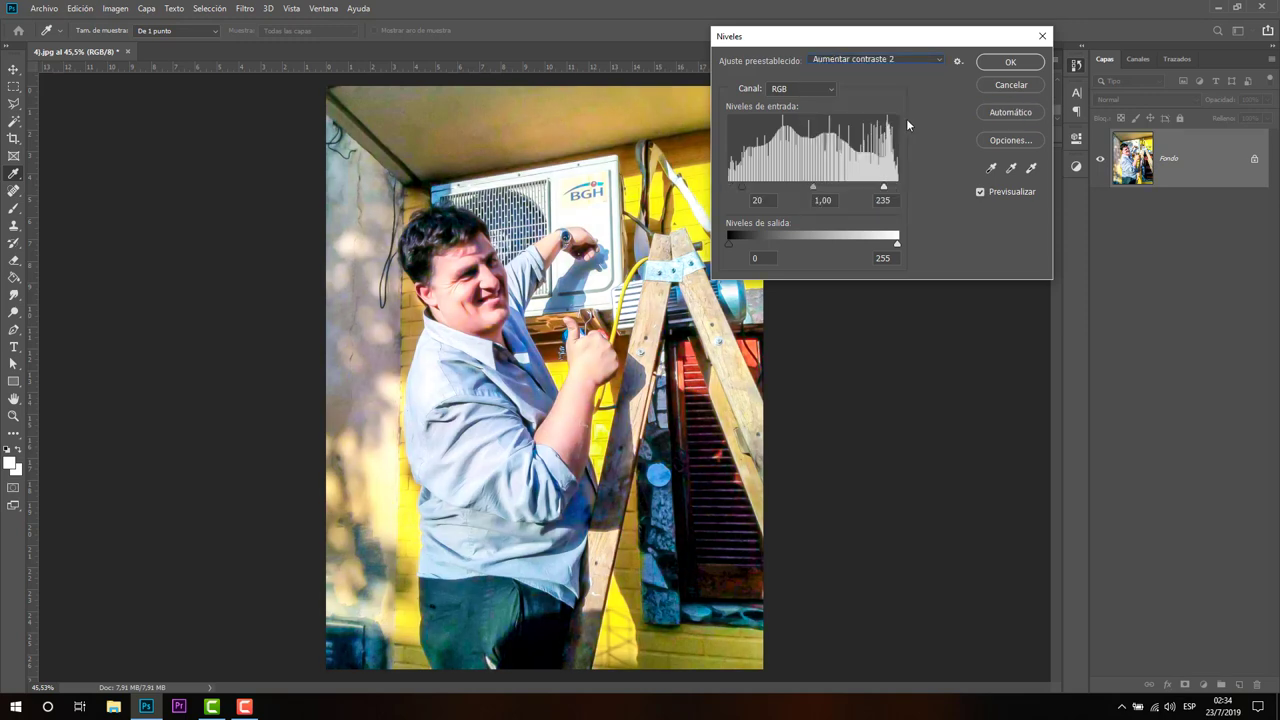
pyautogui.click(920, 62)
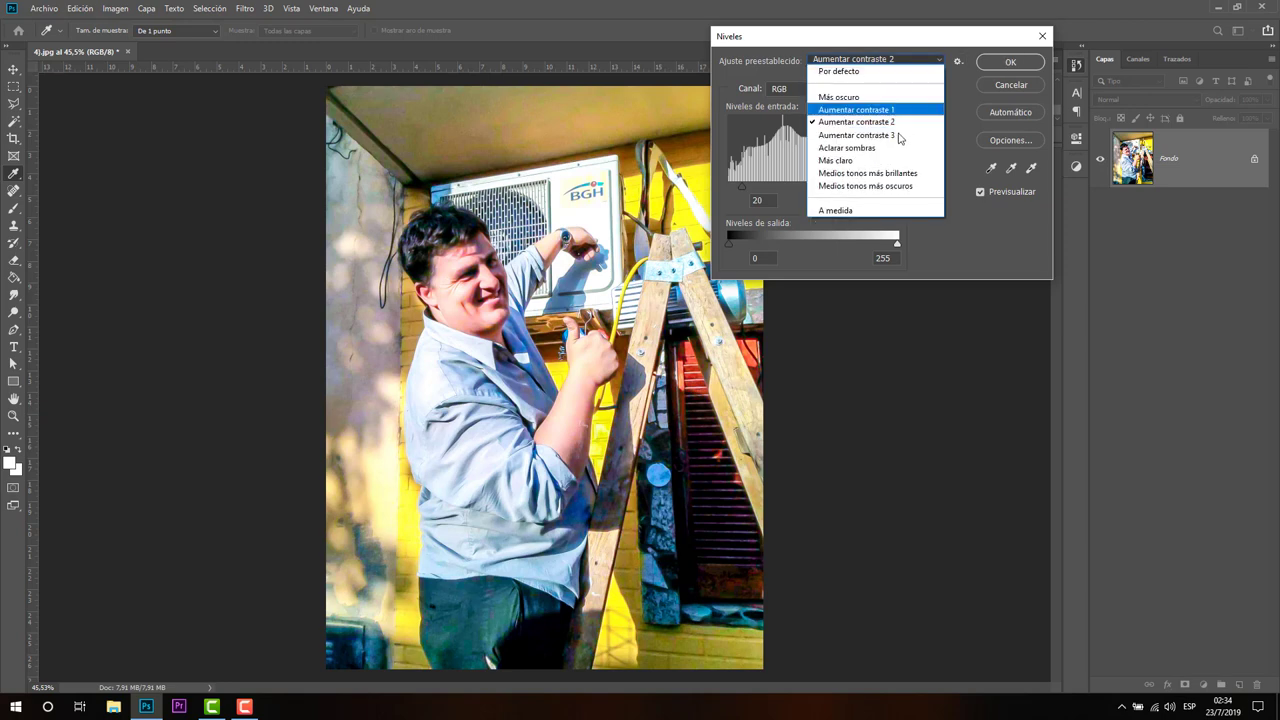
pyautogui.click(894, 166)
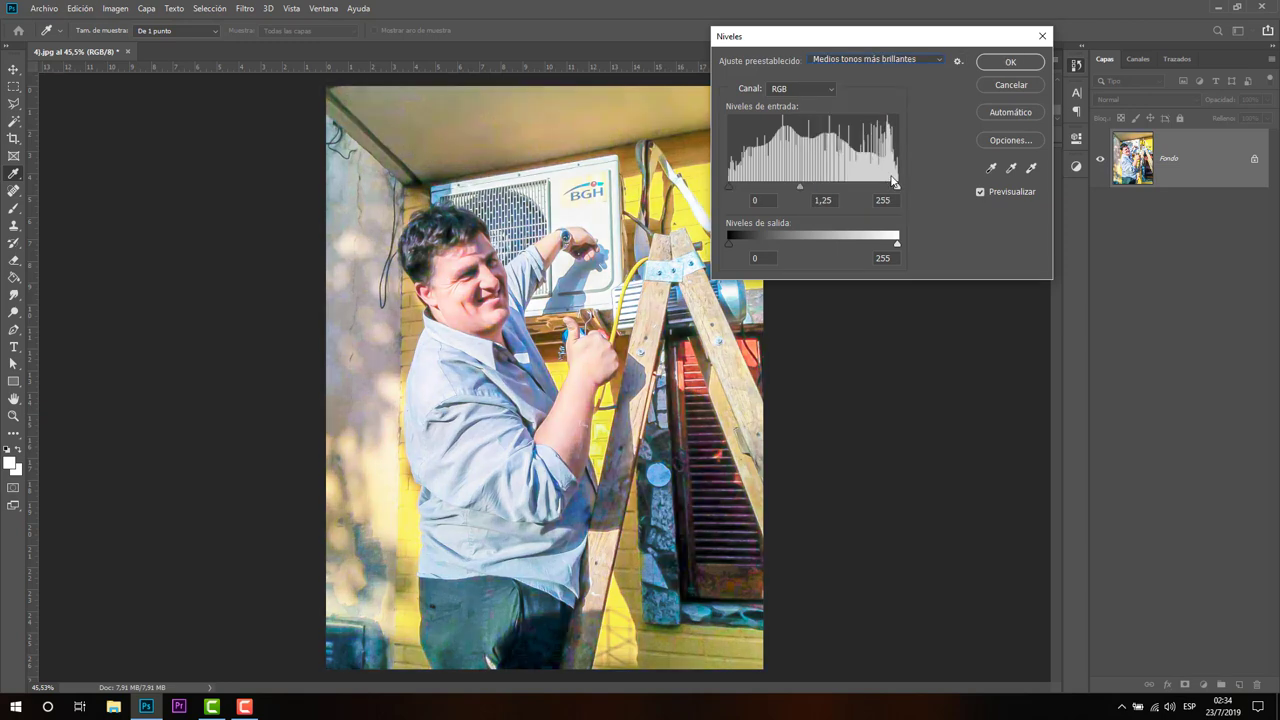
pyautogui.click(1010, 62)
pyautogui.click(118, 8)
pyautogui.moveTo(185, 44)
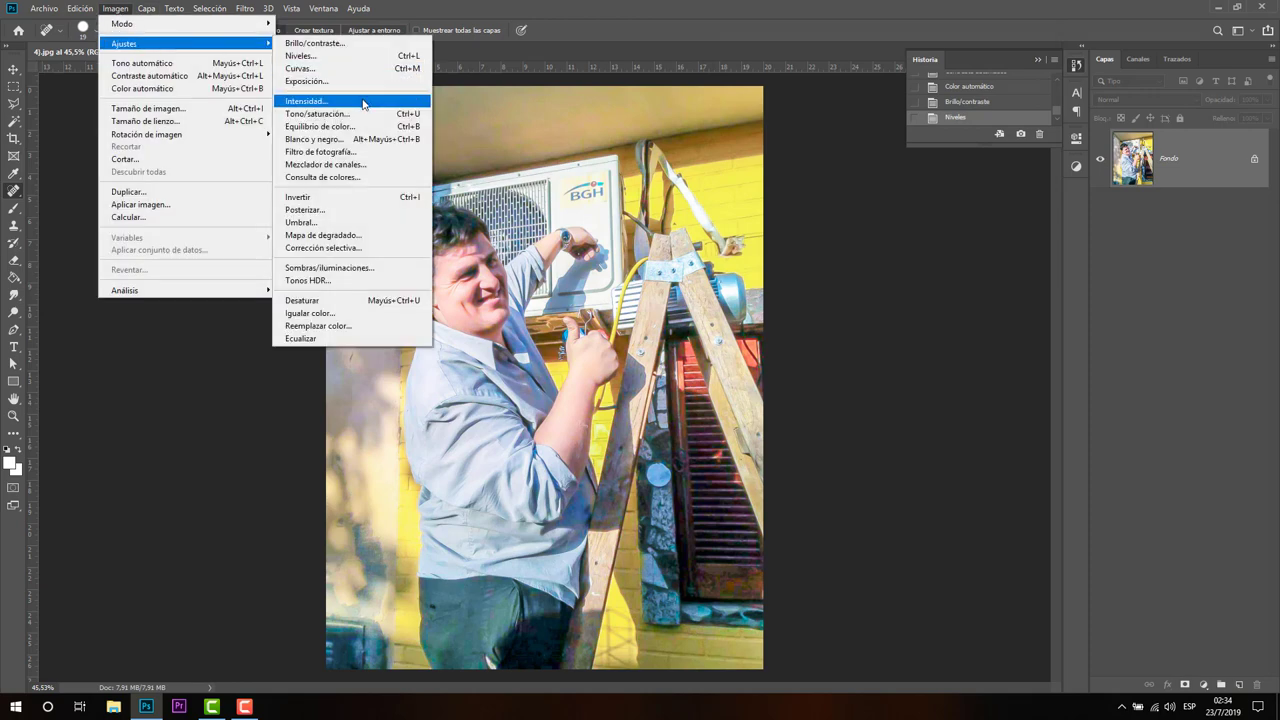
# Experiment with several Curvas points, then reset to the automatic, nearly straight RGB curve
pyautogui.click(378, 70)
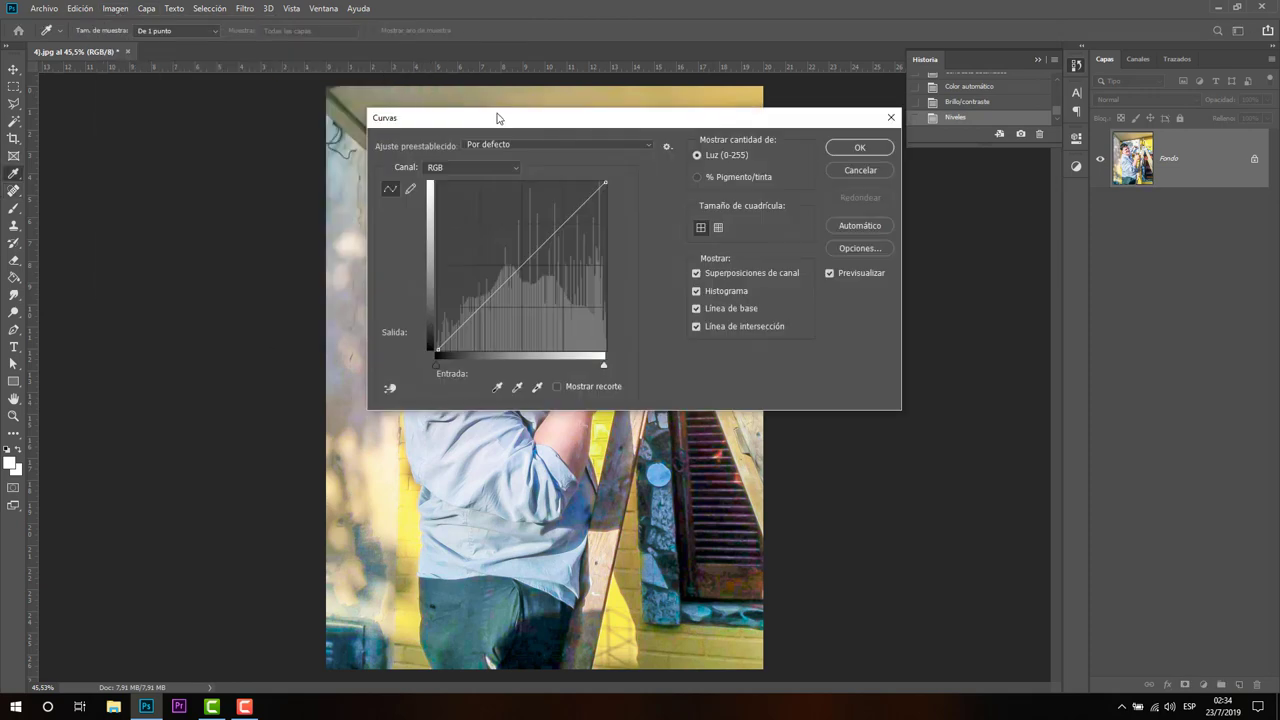
pyautogui.moveTo(497, 118); pyautogui.dragTo(798, 147)
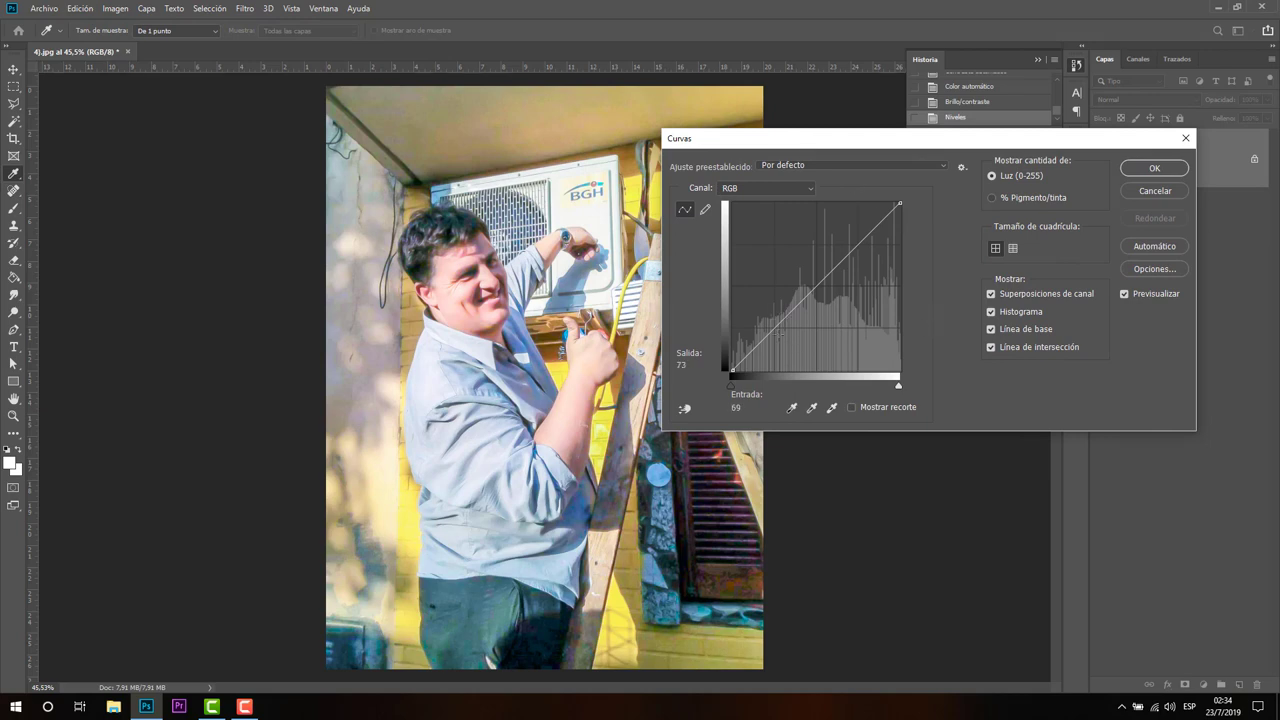
pyautogui.moveTo(773, 333); pyautogui.dragTo(762, 281)
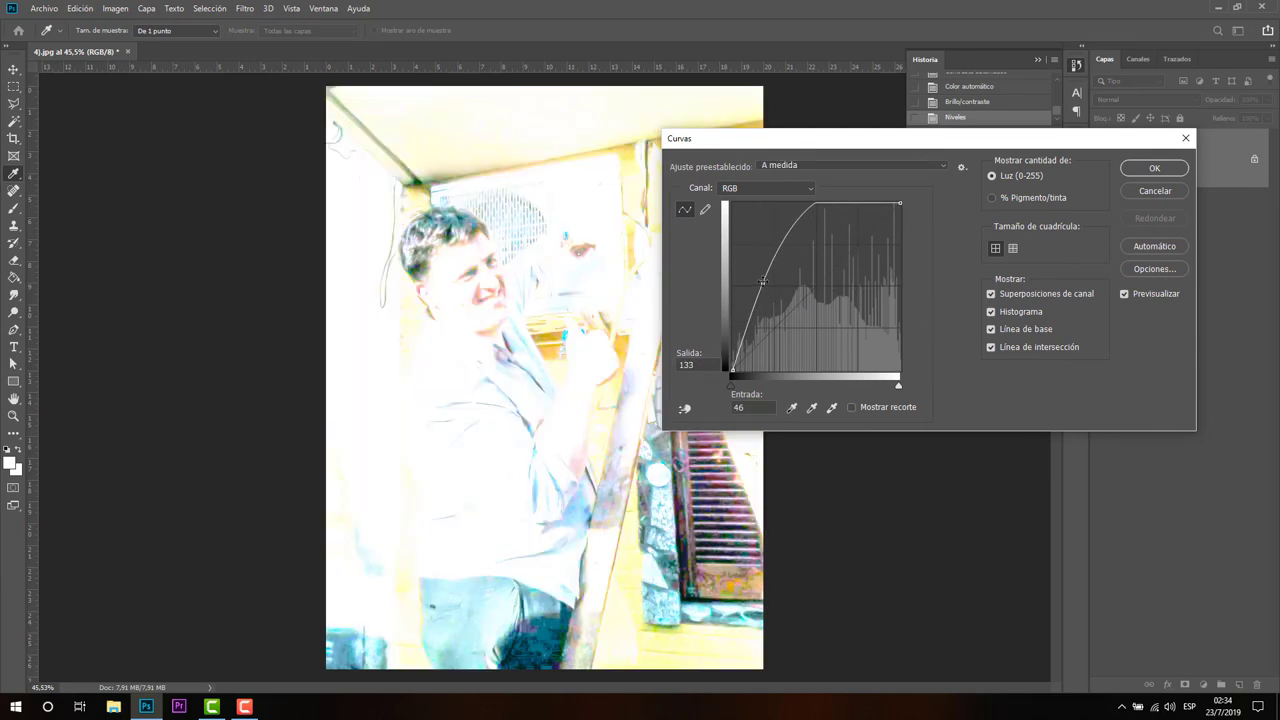
pyautogui.moveTo(782, 238)
pyautogui.mouseDown()
pyautogui.moveTo(803, 318)
pyautogui.moveTo(811, 284)
pyautogui.mouseUp()
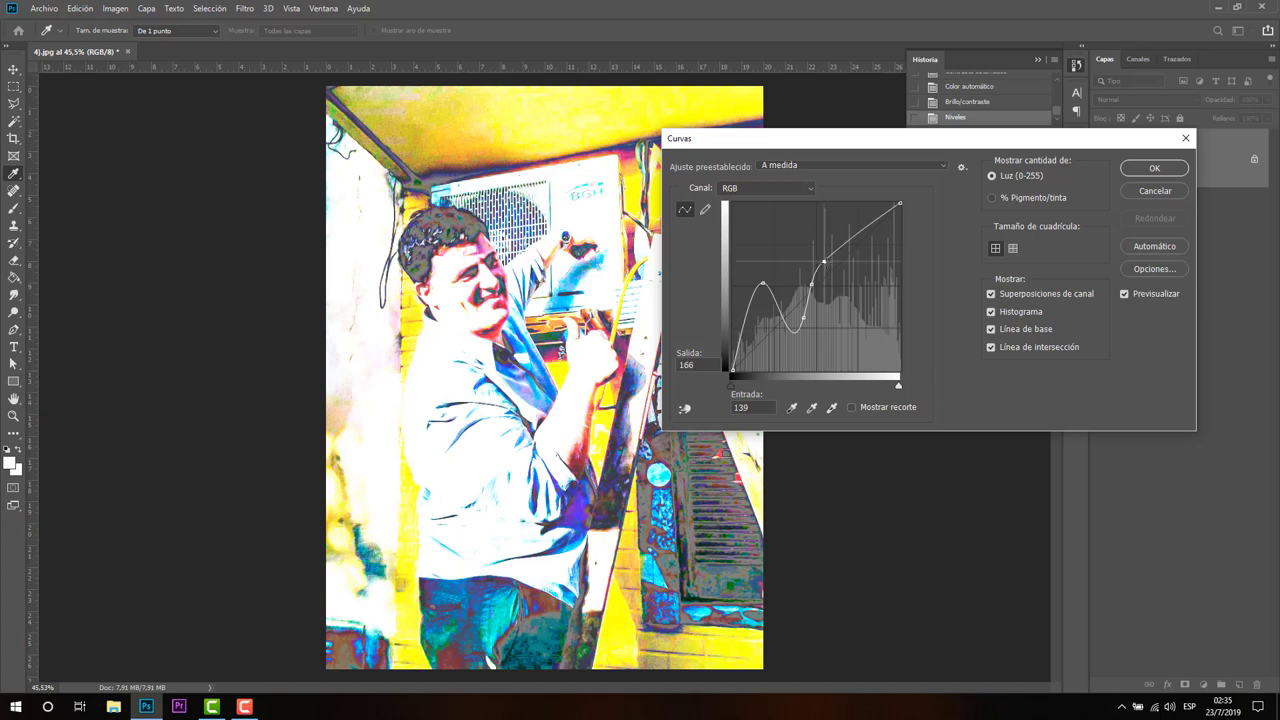
pyautogui.moveTo(837, 210)
pyautogui.mouseDown()
pyautogui.moveTo(837, 305)
pyautogui.moveTo(860, 291)
pyautogui.moveTo(850, 245)
pyautogui.moveTo(886, 209)
pyautogui.mouseUp()
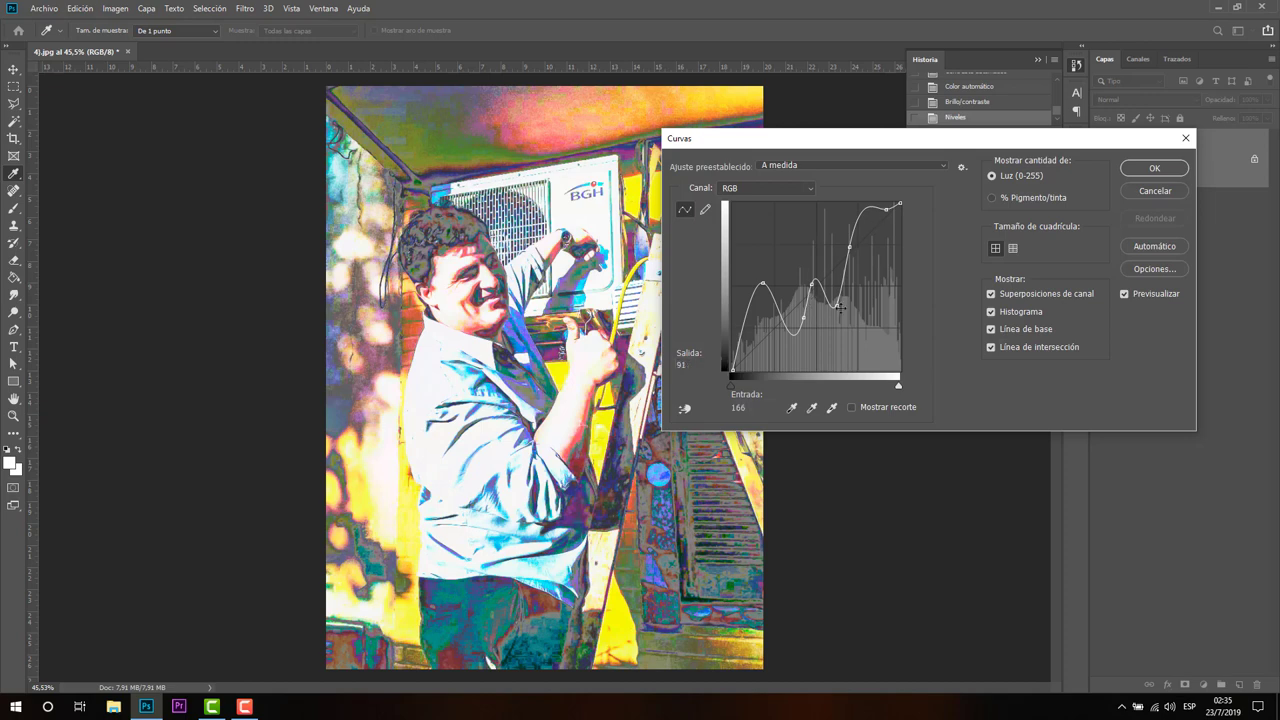
pyautogui.moveTo(836, 305); pyautogui.dragTo(832, 268)
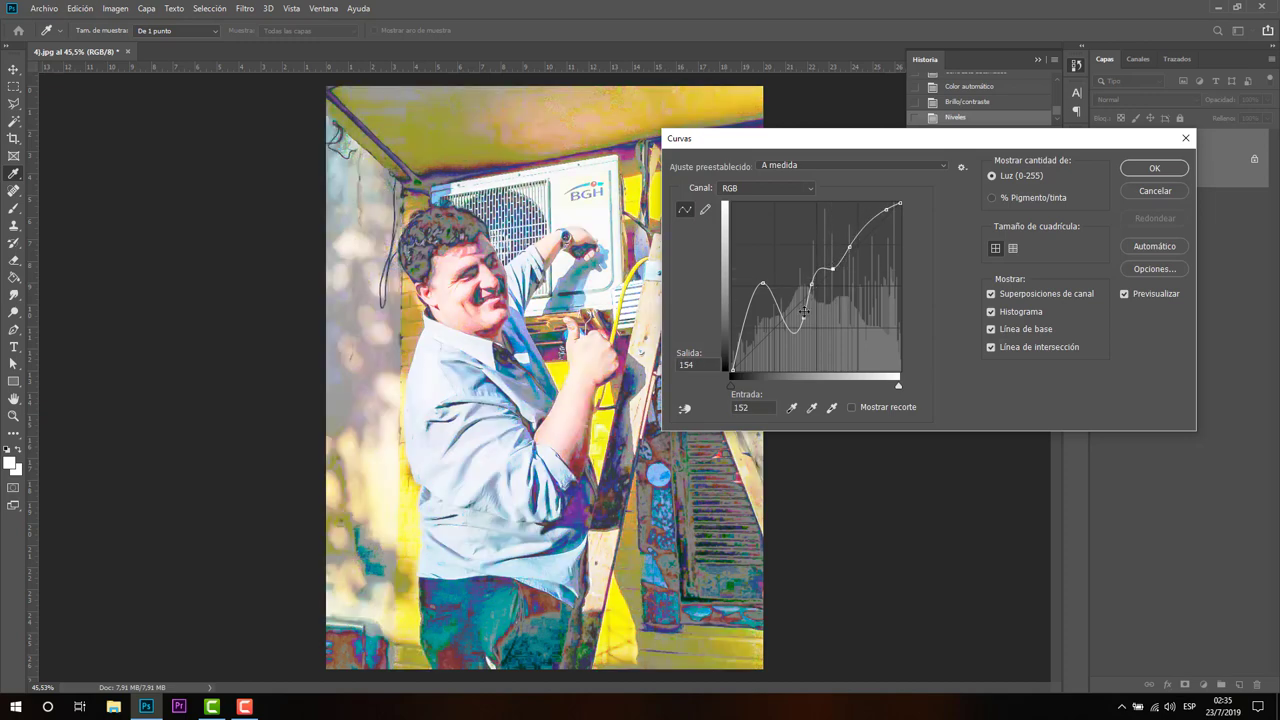
pyautogui.moveTo(802, 320)
pyautogui.mouseDown()
pyautogui.moveTo(802, 300)
pyautogui.moveTo(770, 317)
pyautogui.mouseUp()
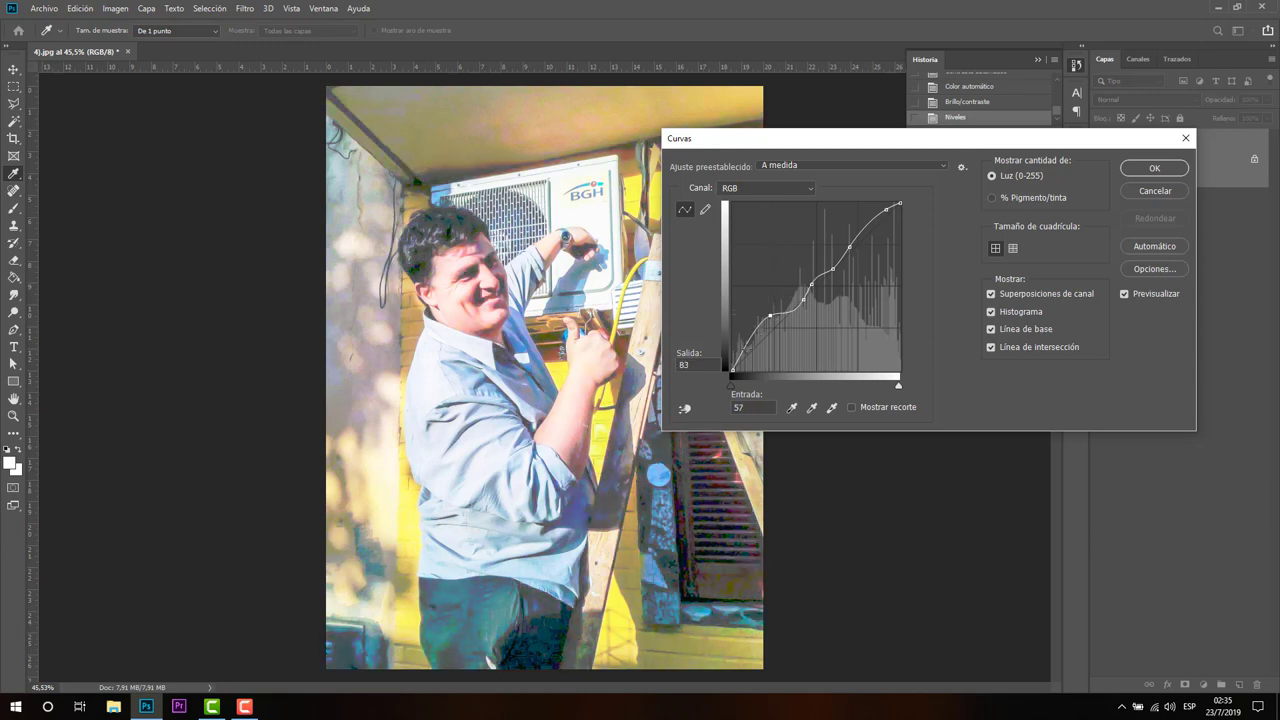
pyautogui.moveTo(824, 275); pyautogui.dragTo(830, 296)
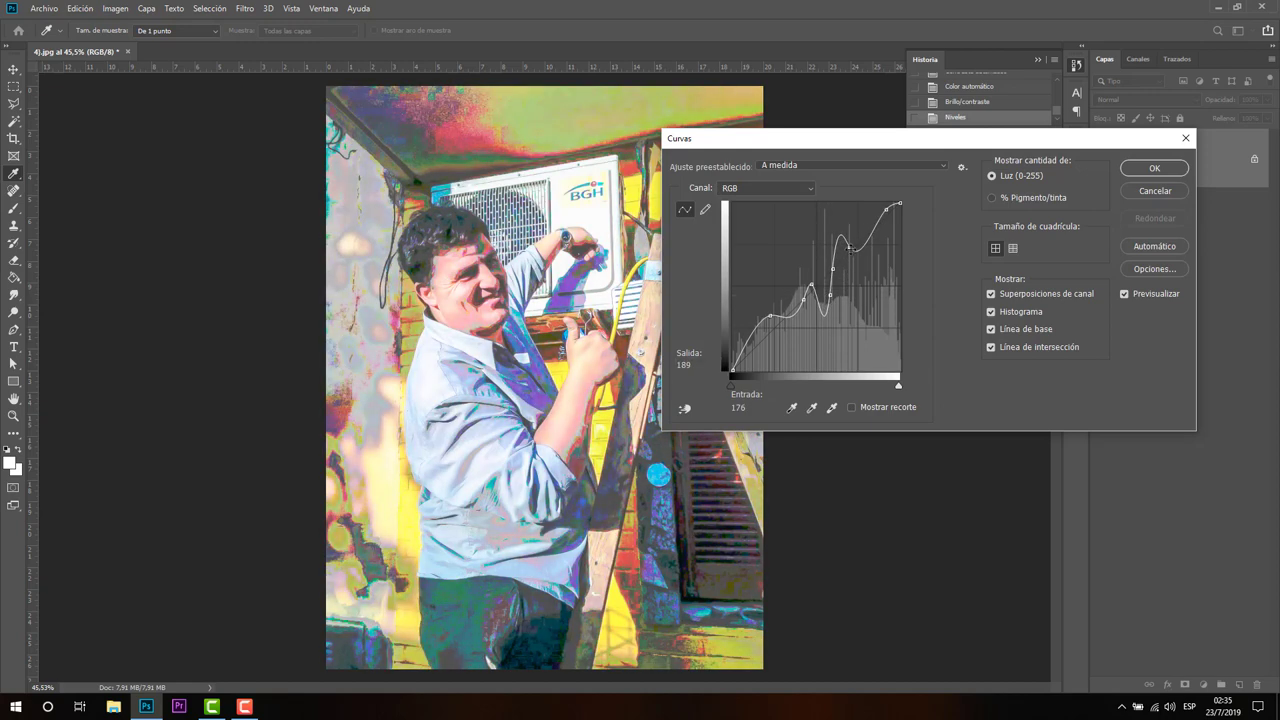
pyautogui.moveTo(848, 247)
pyautogui.mouseDown()
pyautogui.moveTo(843, 287)
pyautogui.moveTo(843, 267)
pyautogui.mouseUp()
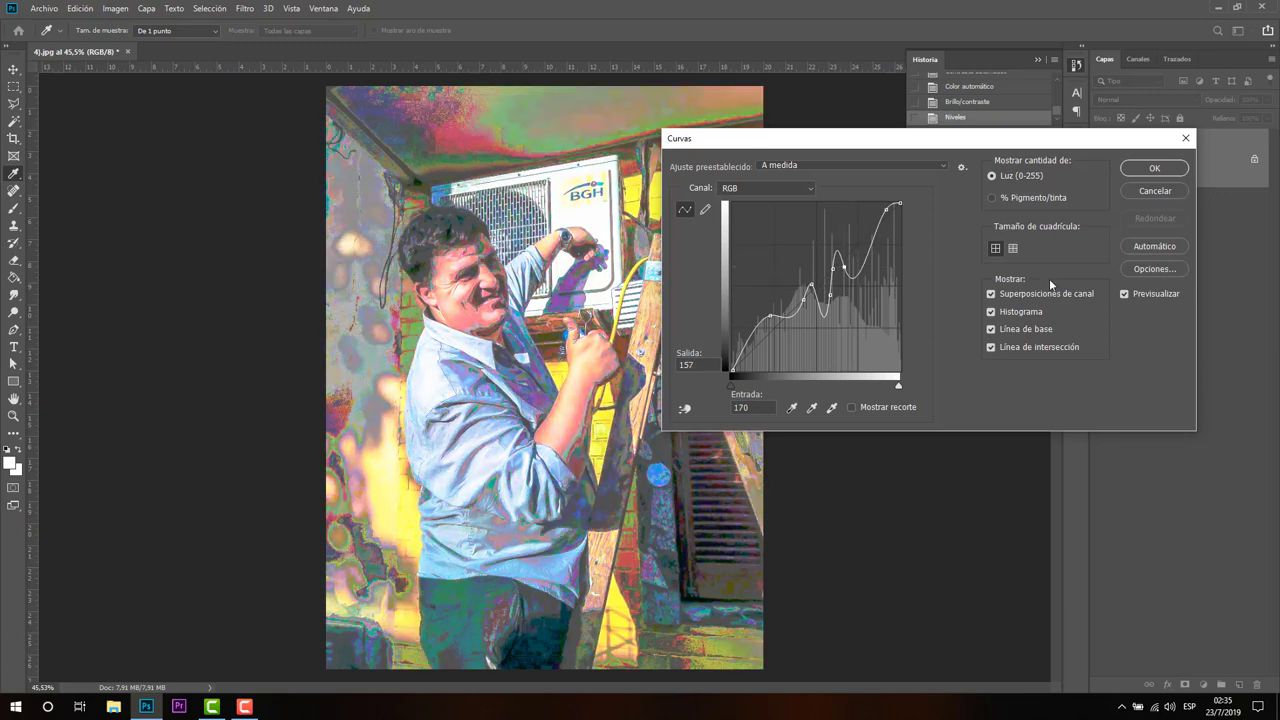
pyautogui.click(1177, 250)
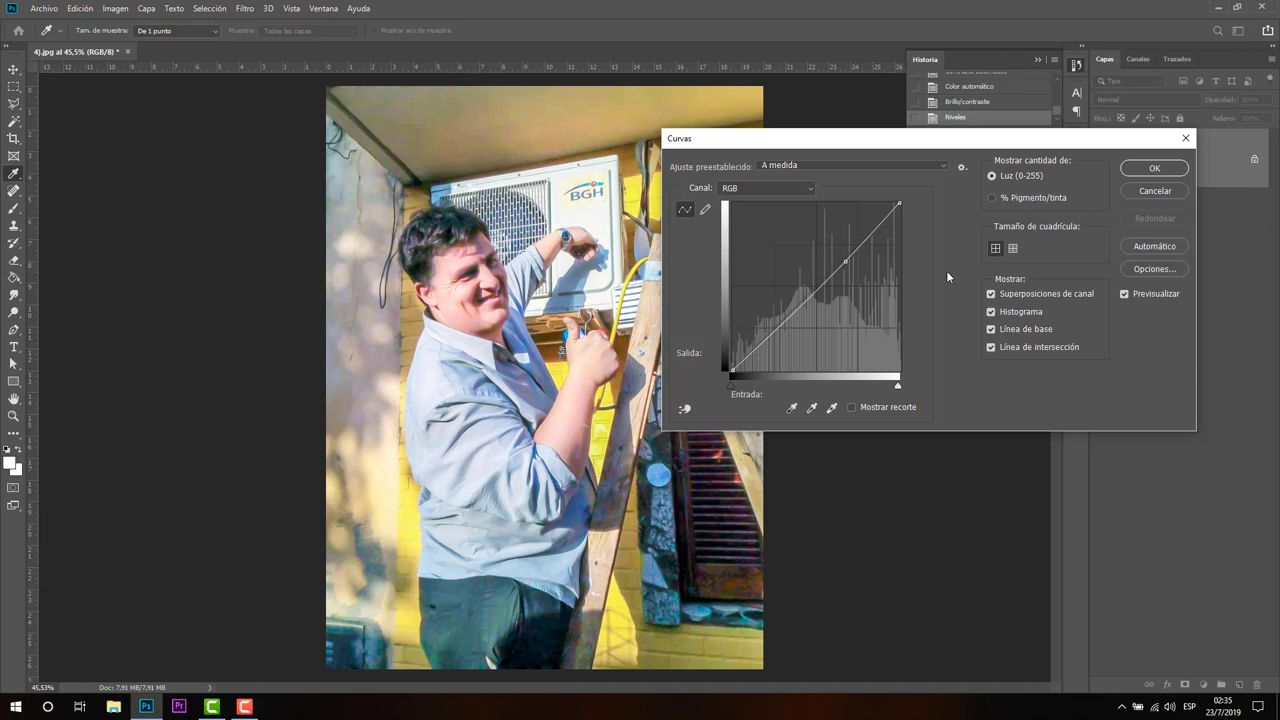
# Slightly raise the RGB curve, then pull the Rojo channel's highlight endpoint down
pyautogui.moveTo(845, 261)
pyautogui.mouseDown()
pyautogui.moveTo(845, 246)
pyautogui.moveTo(853, 273)
pyautogui.moveTo(848, 261)
pyautogui.mouseUp()
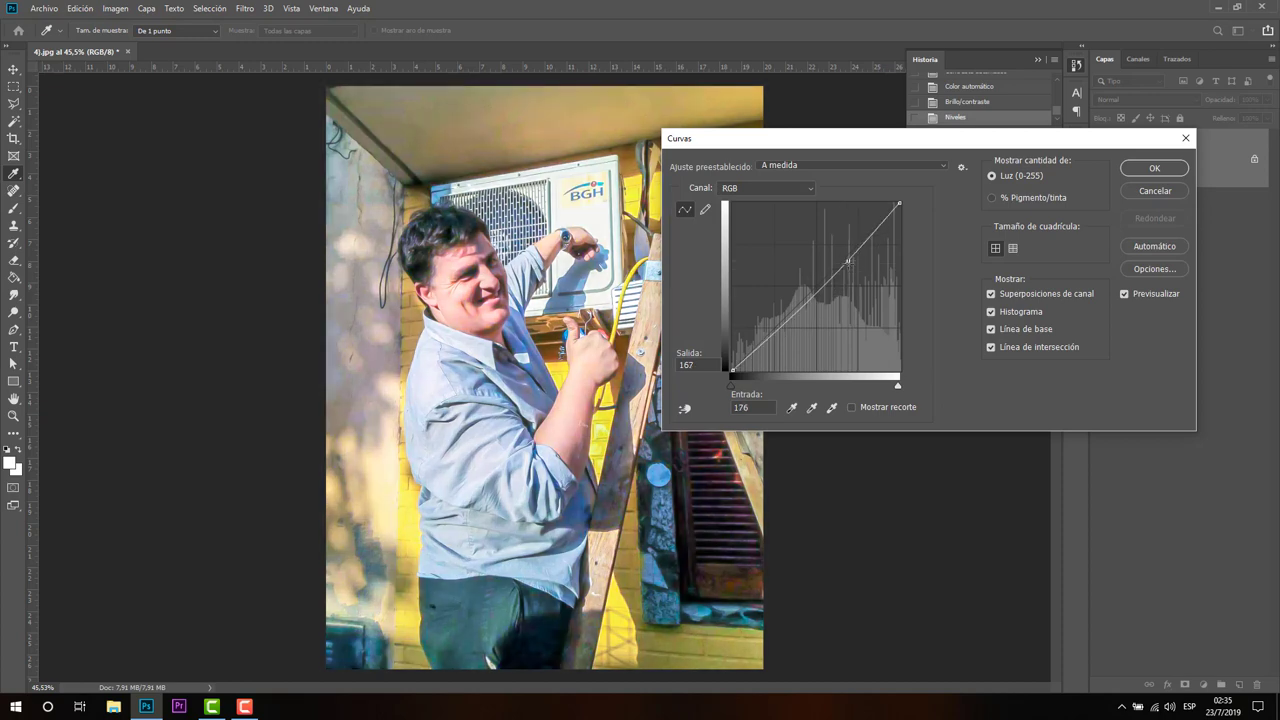
pyautogui.click(766, 188)
pyautogui.click(770, 204)
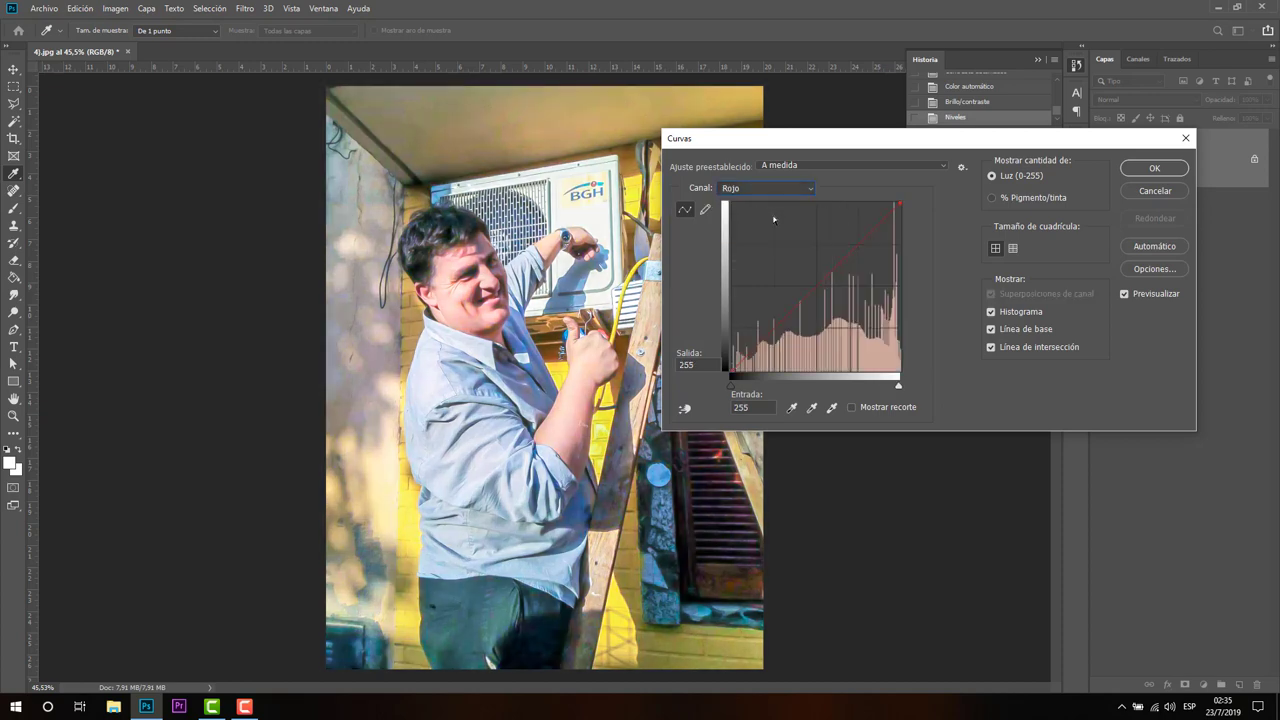
pyautogui.moveTo(898, 204)
pyautogui.mouseDown()
pyautogui.moveTo(854, 264)
pyautogui.moveTo(848, 222)
pyautogui.moveTo(815, 209)
pyautogui.moveTo(849, 330)
pyautogui.moveTo(824, 257)
pyautogui.moveTo(849, 279)
pyautogui.moveTo(851, 254)
pyautogui.mouseUp()
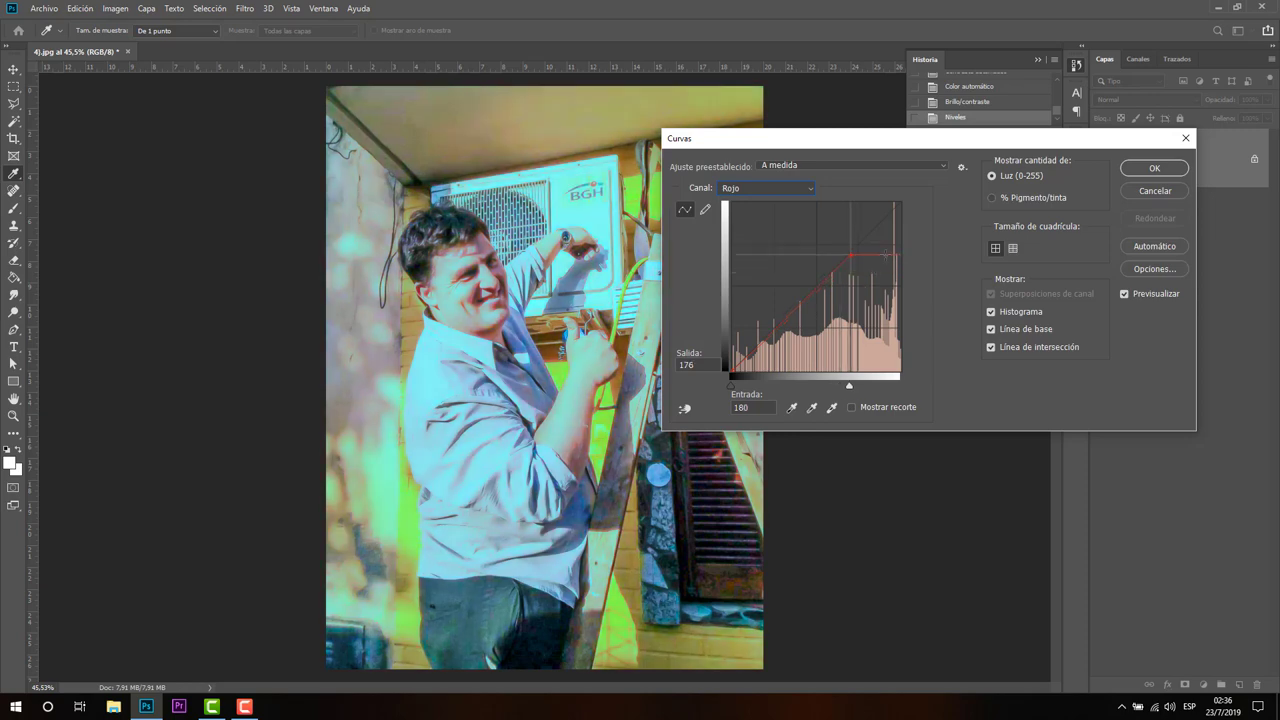
# Reset the Rojo curve with Automático to remove the cyan cast, then switch to Verde
pyautogui.click(795, 185)
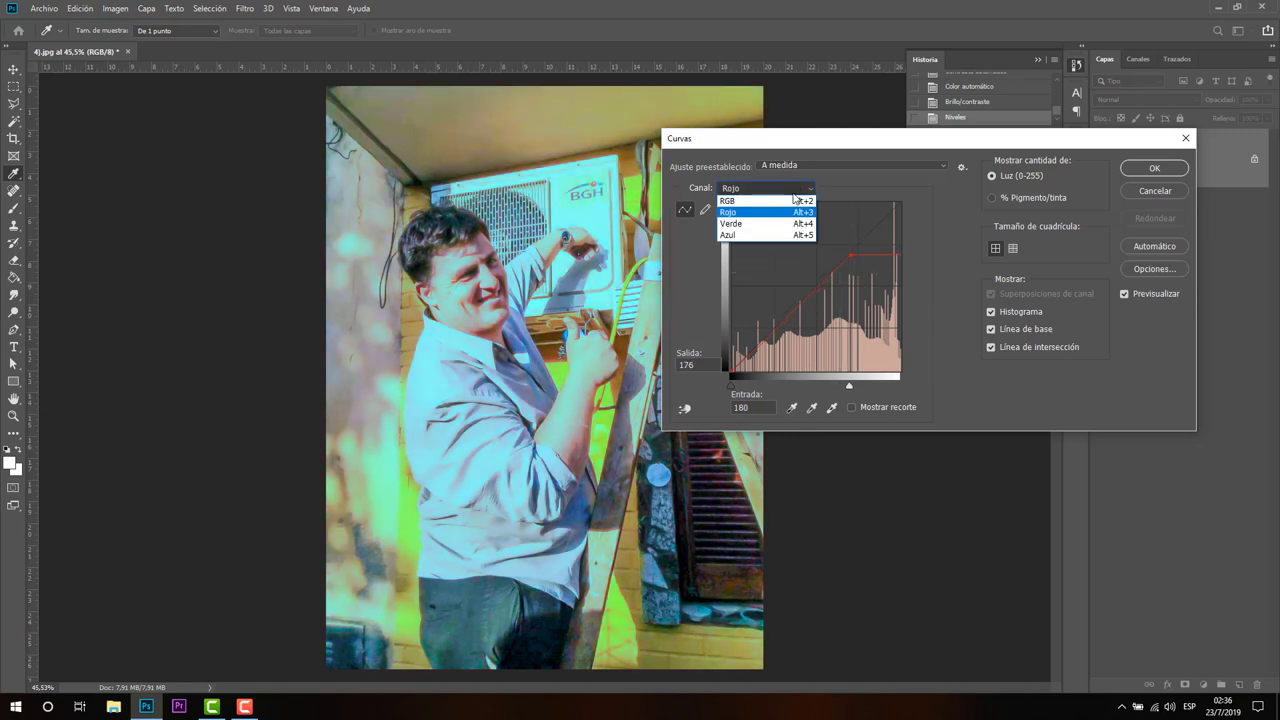
pyautogui.click(932, 253)
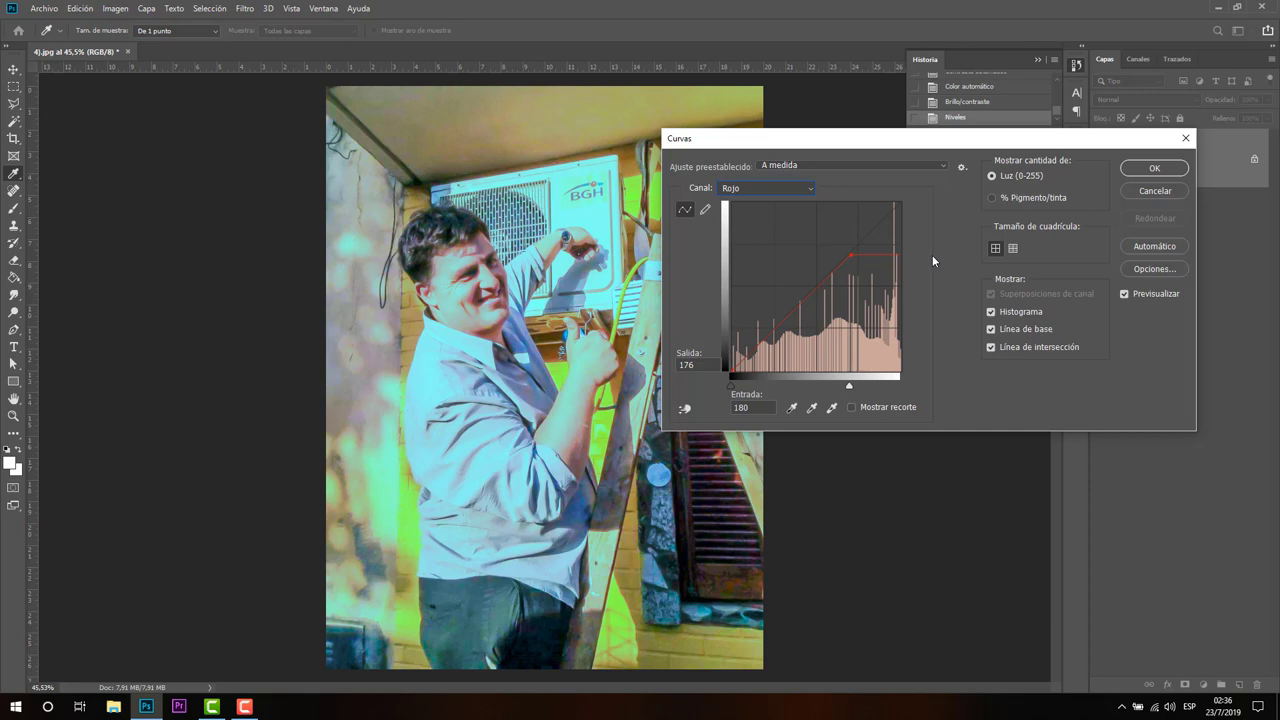
pyautogui.click(1160, 246)
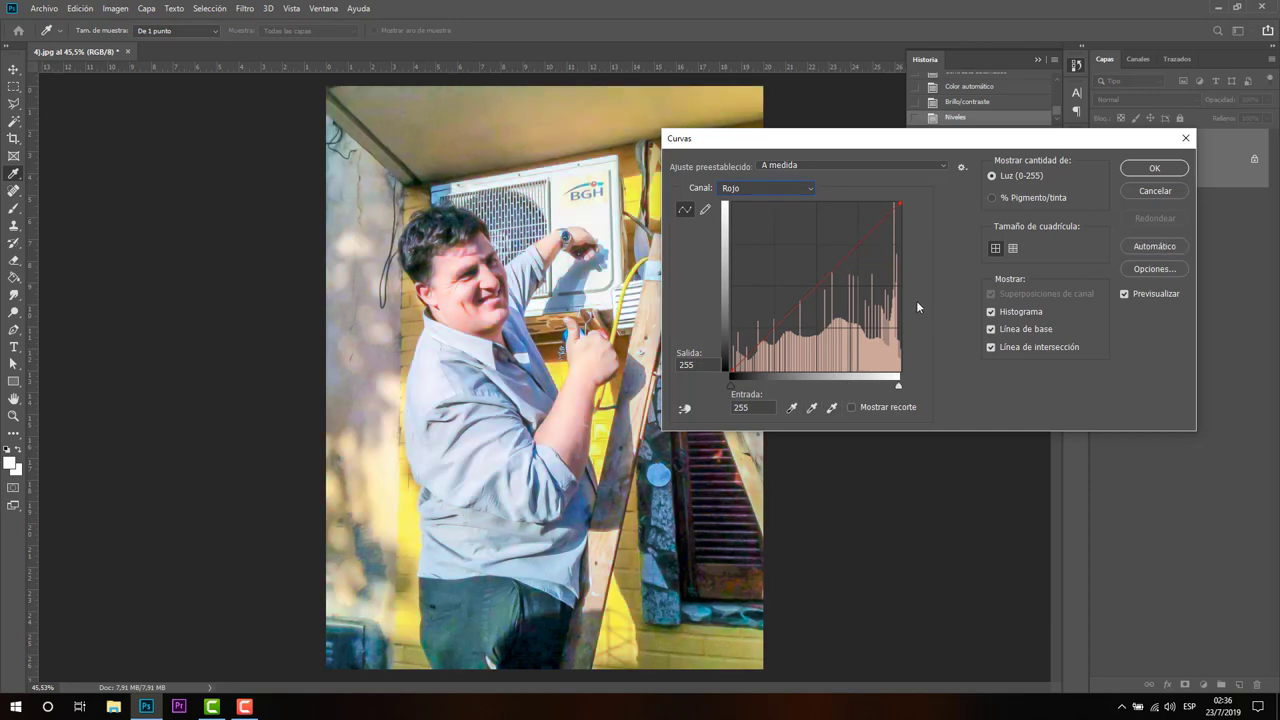
pyautogui.click(795, 188)
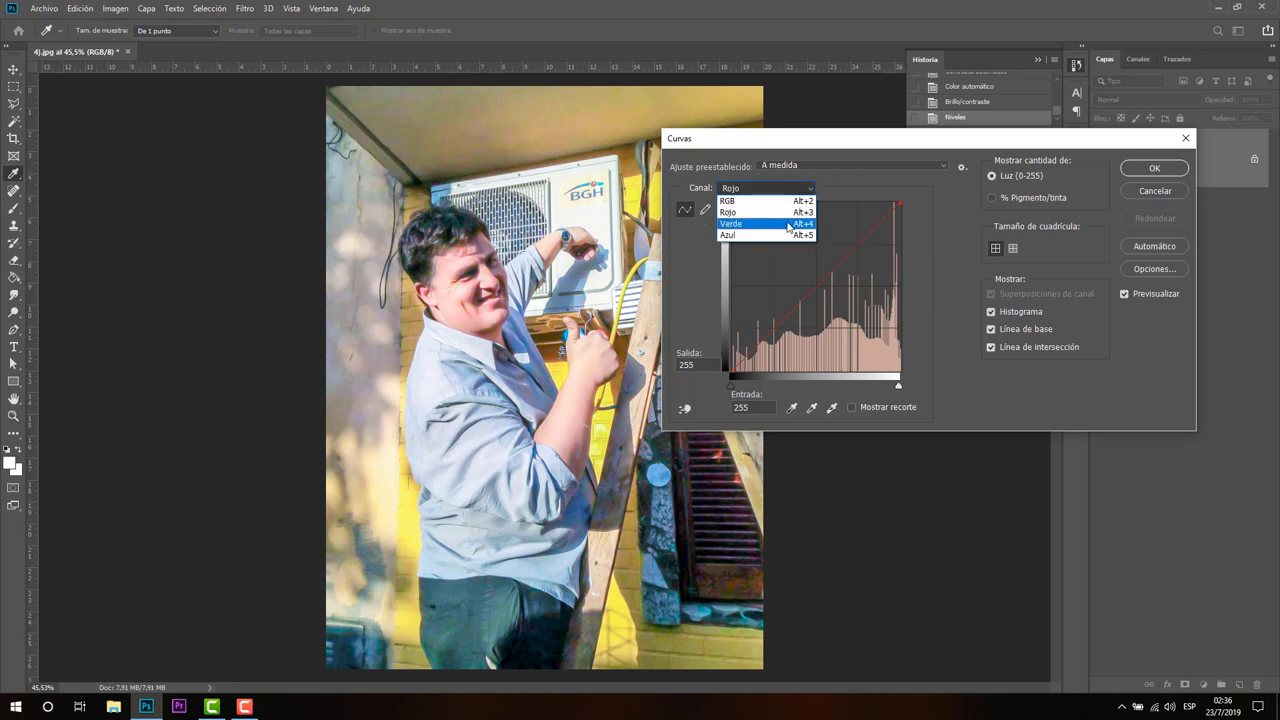
pyautogui.click(760, 218)
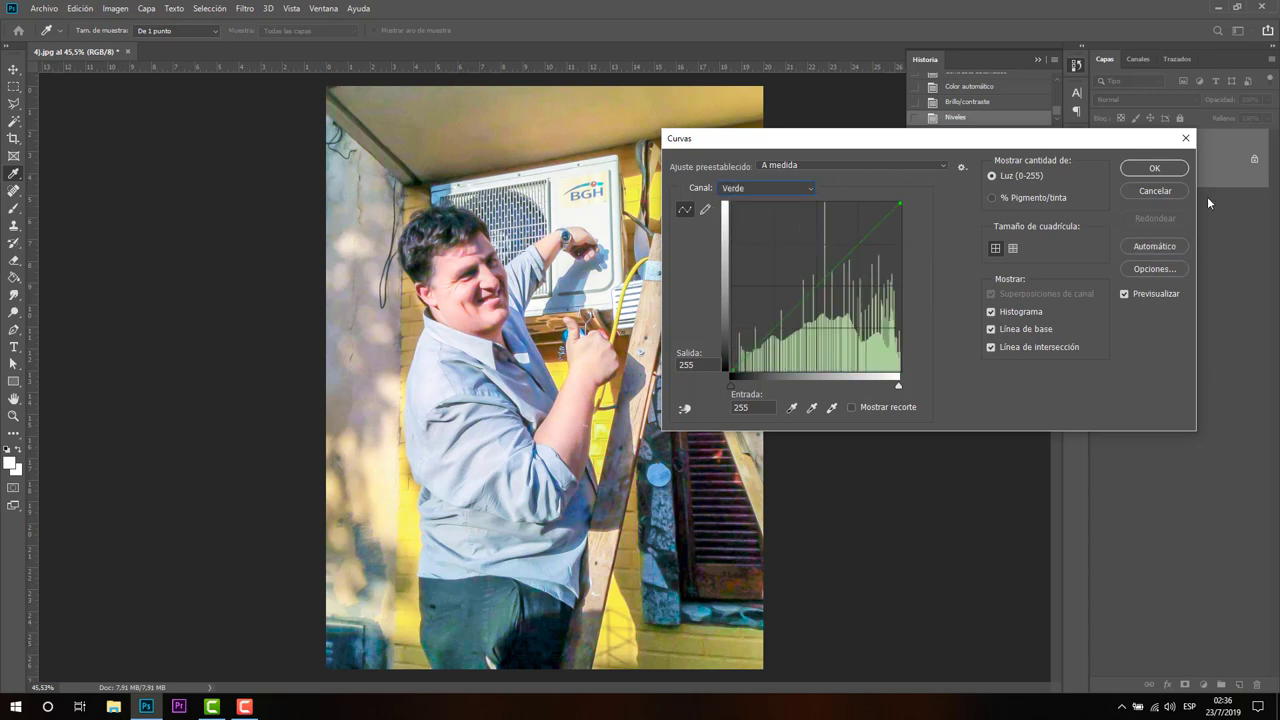
# Set the auto colour correction algorithm to Buscar colores oscuros y claros
pyautogui.click(1160, 270)
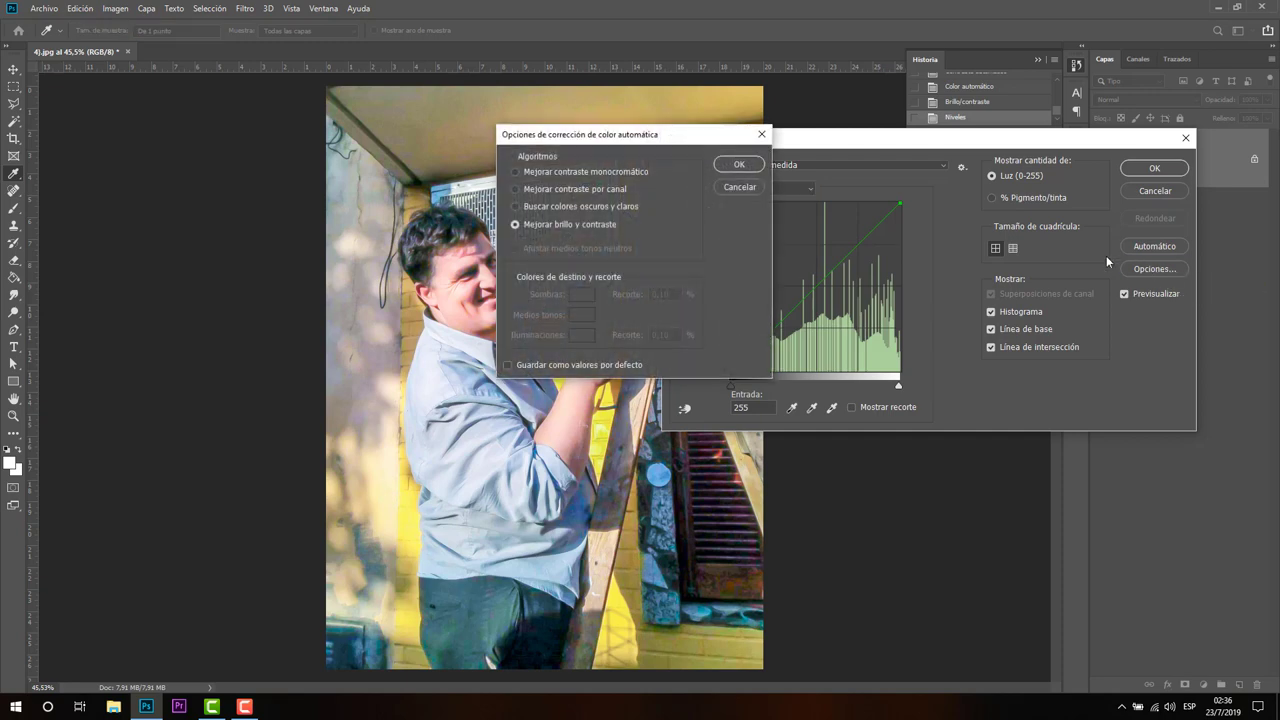
pyautogui.moveTo(632, 139); pyautogui.dragTo(808, 157)
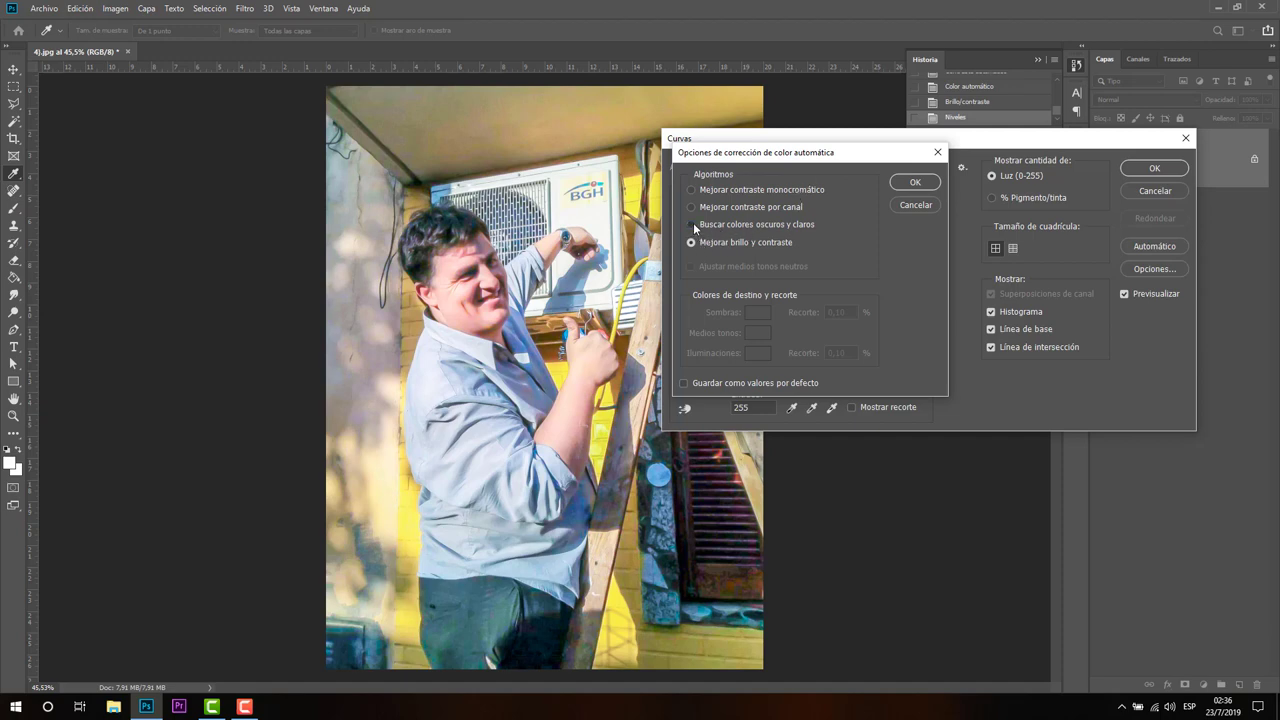
pyautogui.click(693, 224)
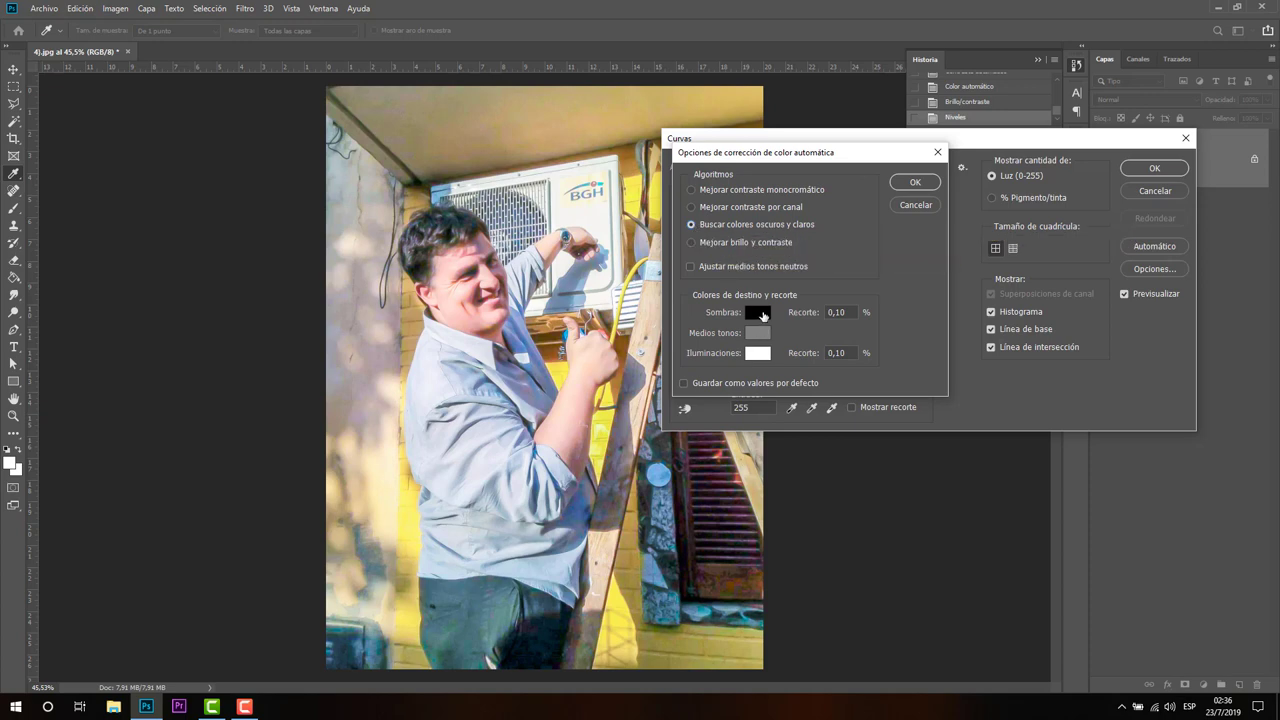
pyautogui.click(764, 313)
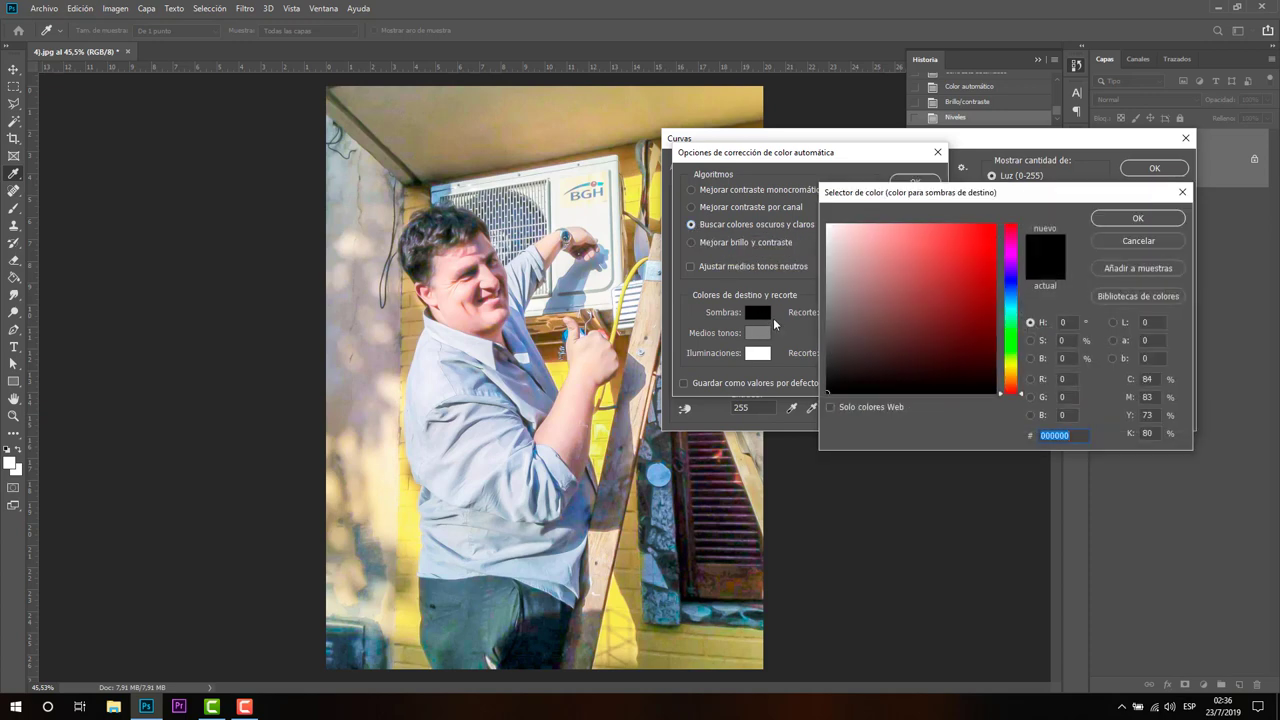
# Set a blue shadow target and a yellow-orange highlight target colour
pyautogui.click(1011, 278)
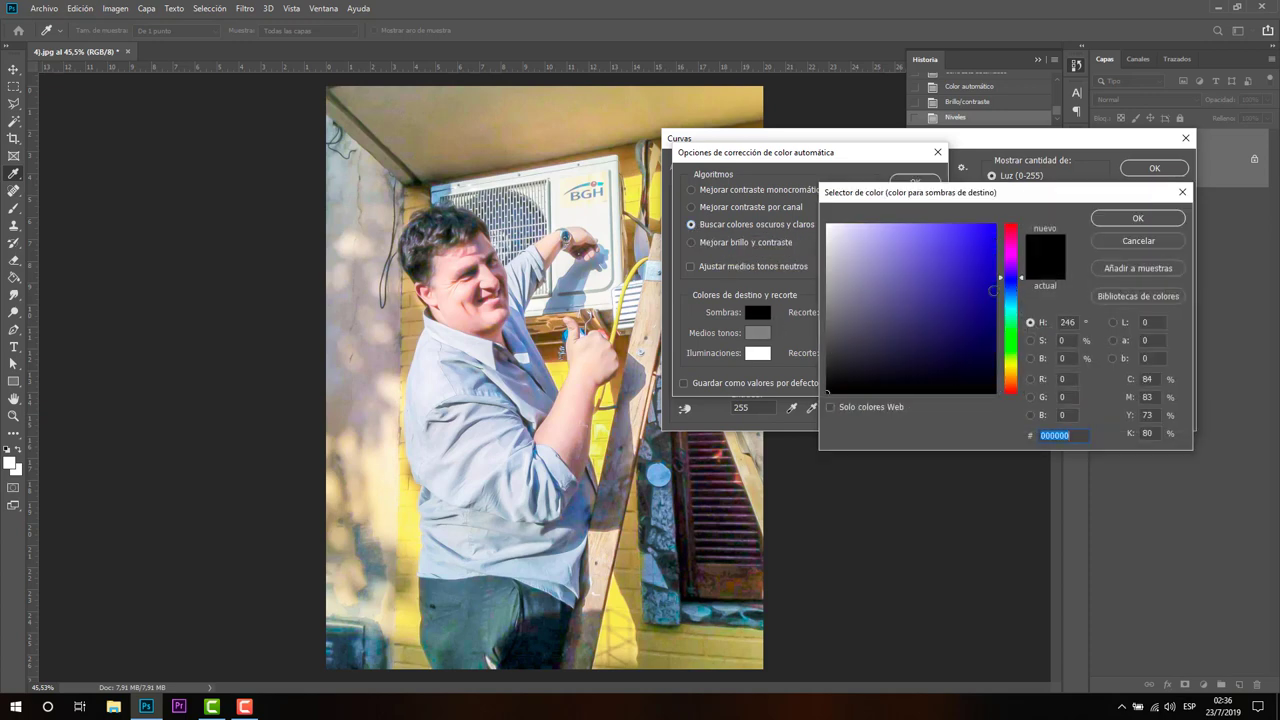
pyautogui.click(1126, 220)
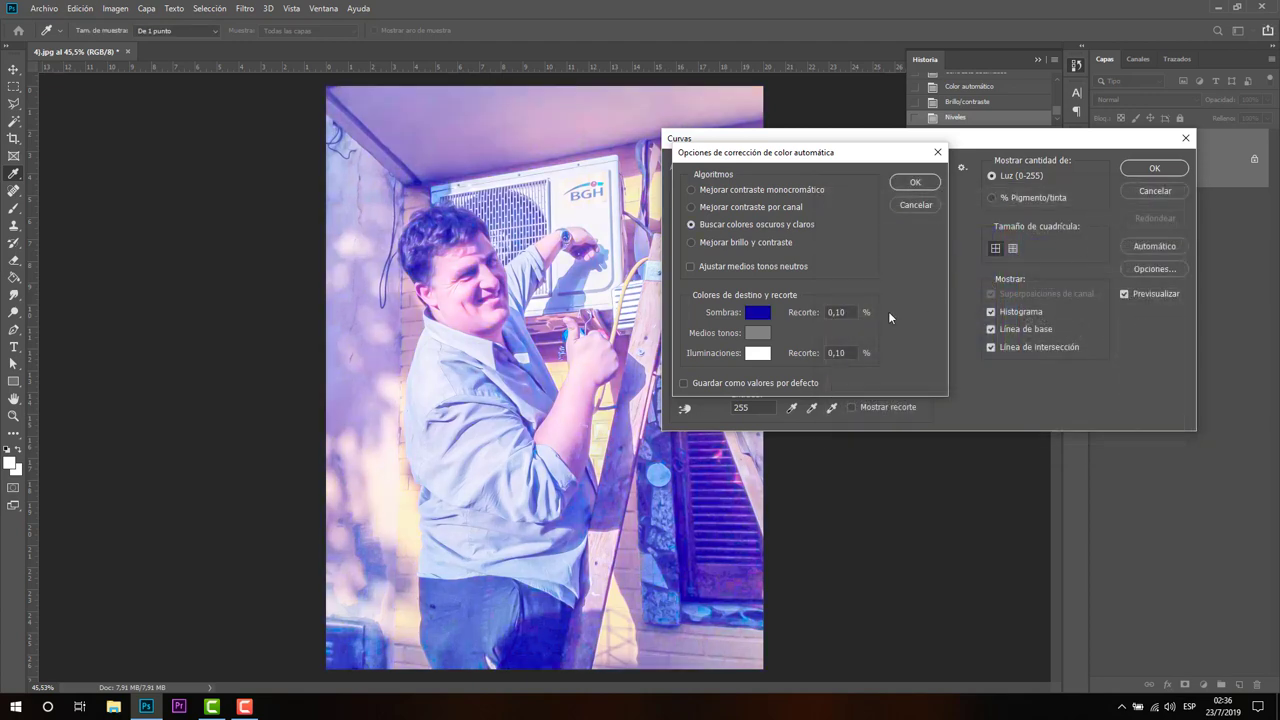
pyautogui.click(759, 355)
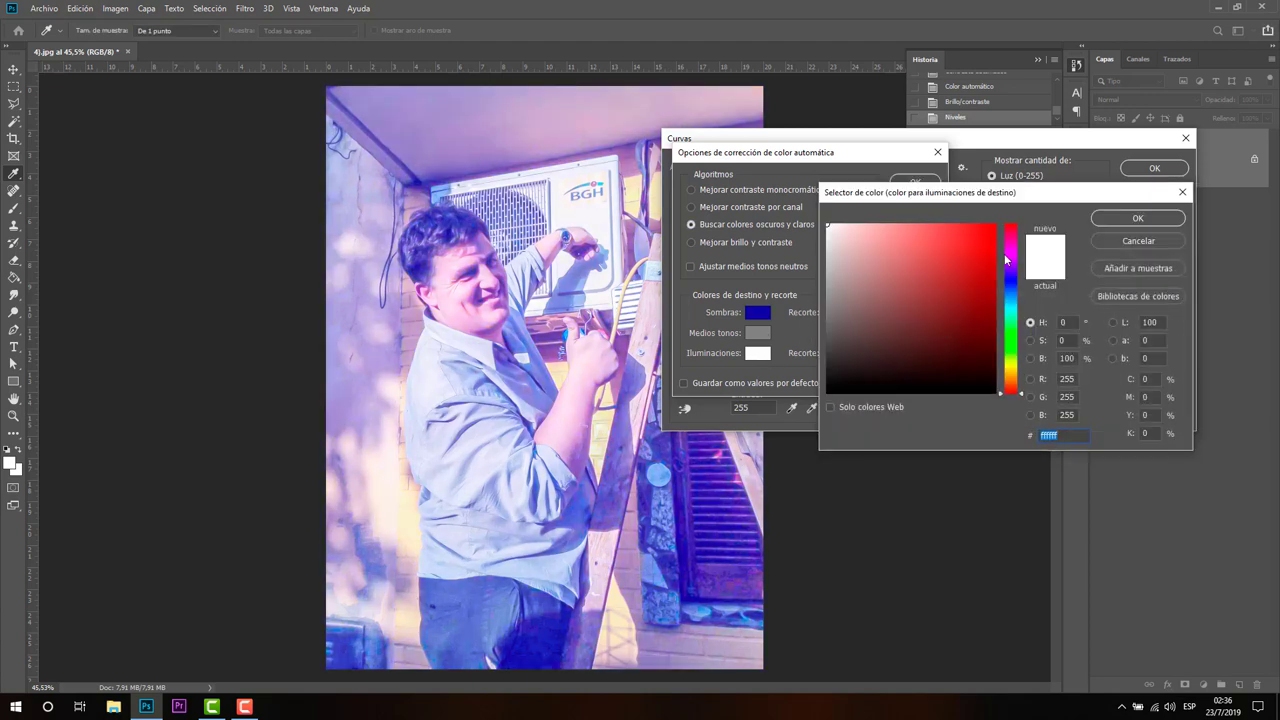
pyautogui.click(1013, 383)
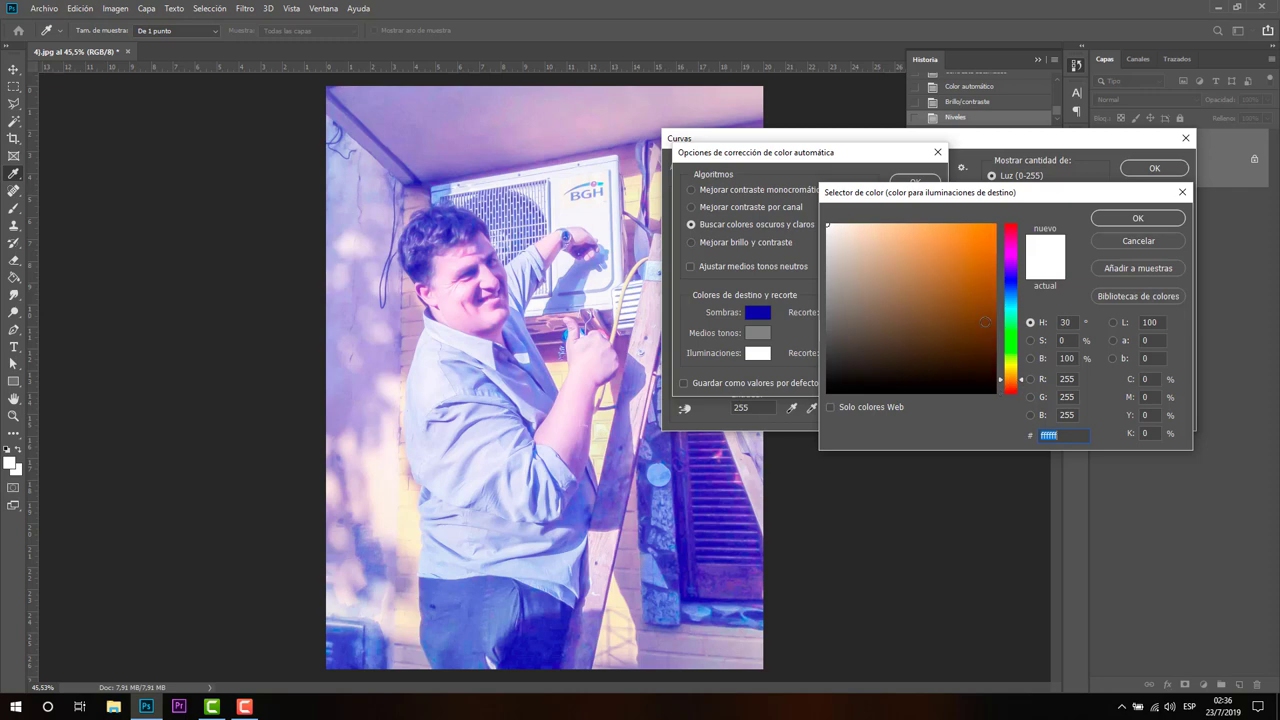
pyautogui.click(996, 247)
pyautogui.moveTo(996, 247); pyautogui.dragTo(996, 226)
pyautogui.moveTo(1013, 383); pyautogui.dragTo(1013, 375)
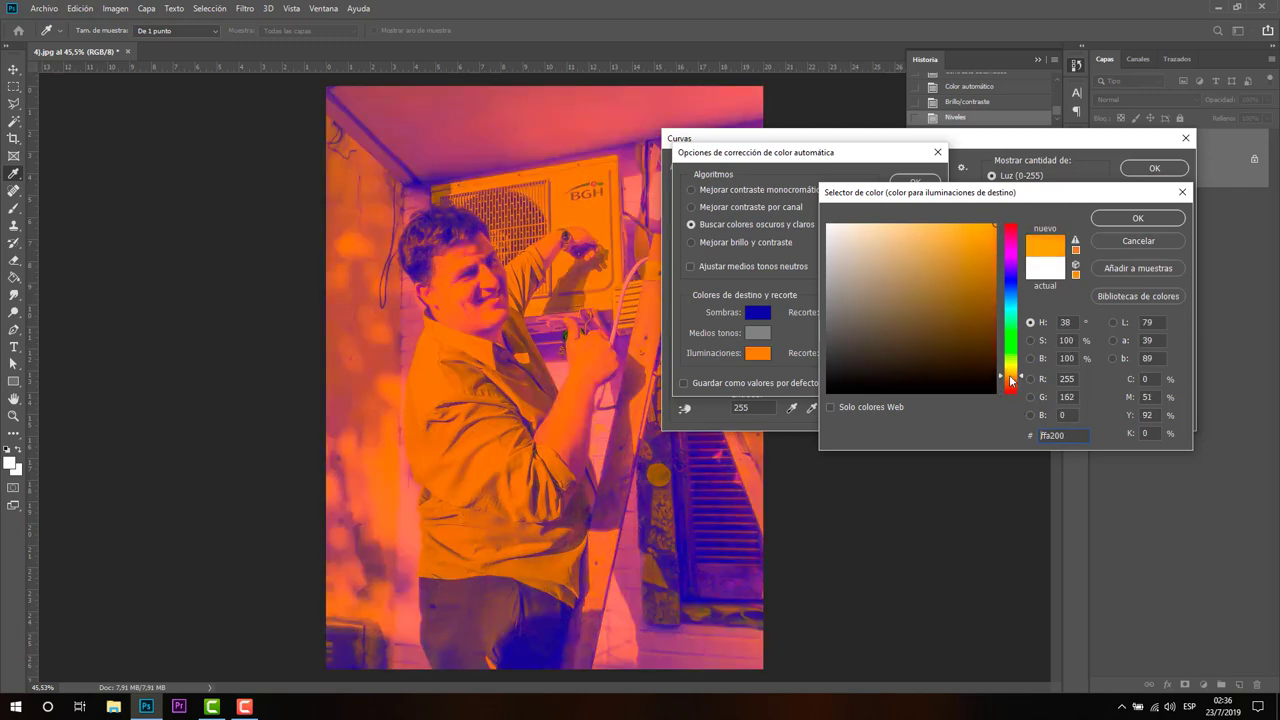
pyautogui.moveTo(994, 228); pyautogui.dragTo(986, 226)
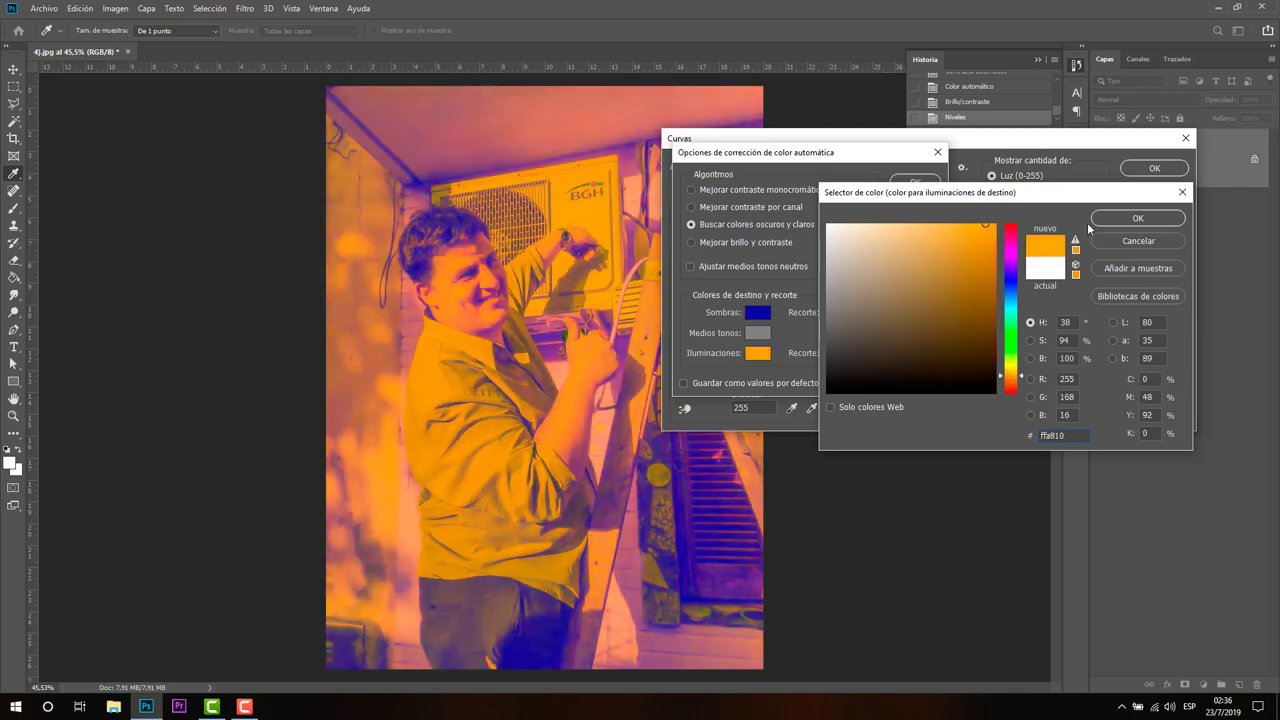
pyautogui.click(1138, 218)
# Set the midtone target to red, then change it to a very light pink
pyautogui.click(762, 333)
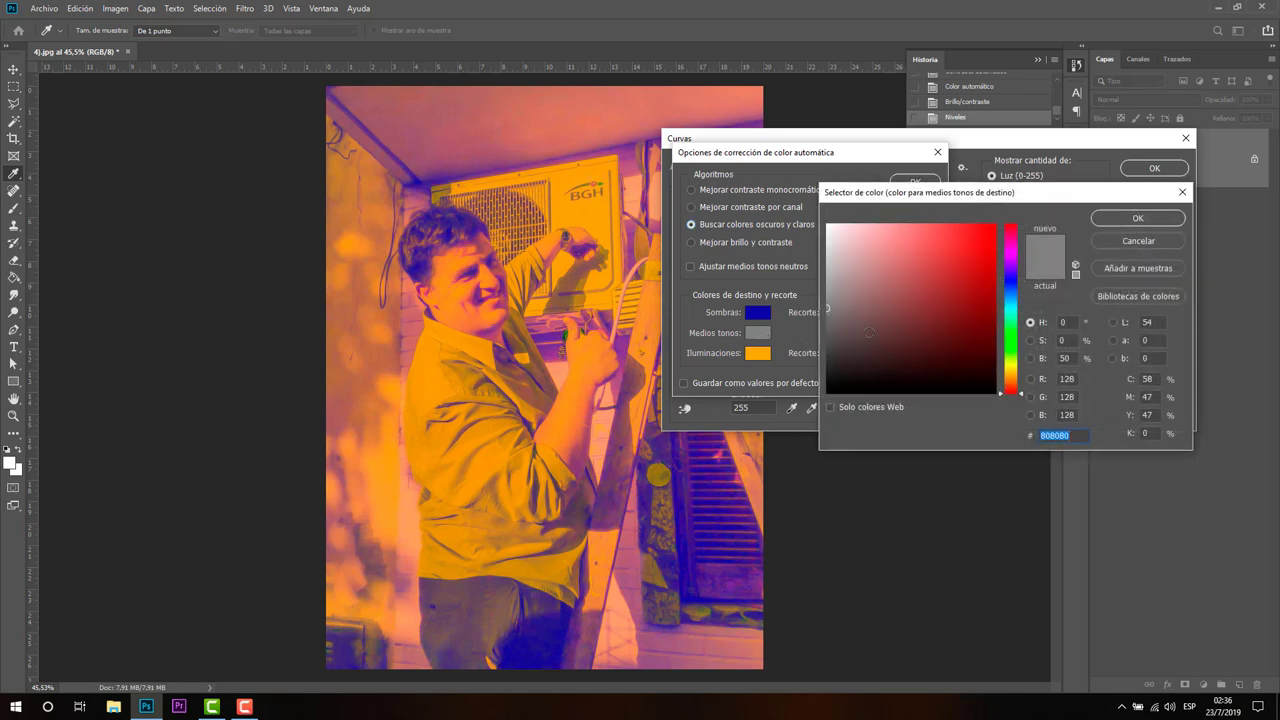
pyautogui.click(866, 295)
pyautogui.moveTo(993, 229); pyautogui.dragTo(1057, 231)
pyautogui.click(1121, 218)
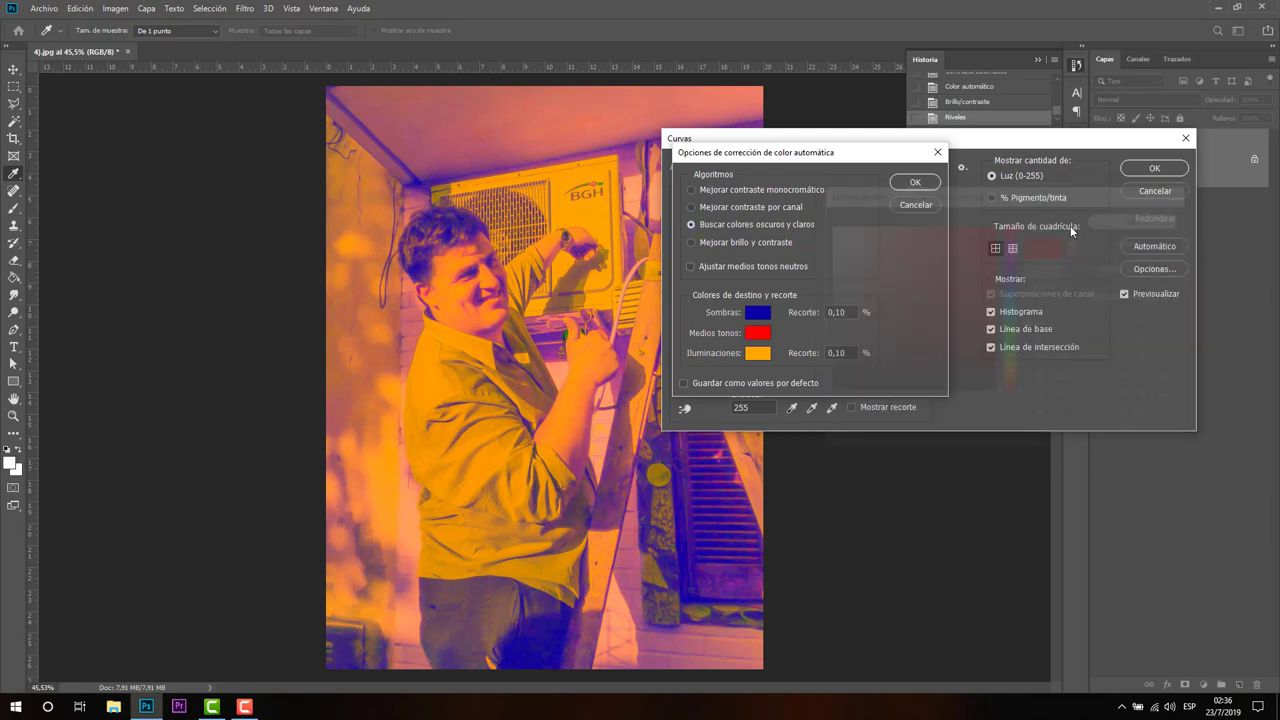
pyautogui.click(757, 332)
pyautogui.click(849, 254)
pyautogui.moveTo(849, 254); pyautogui.dragTo(828, 228)
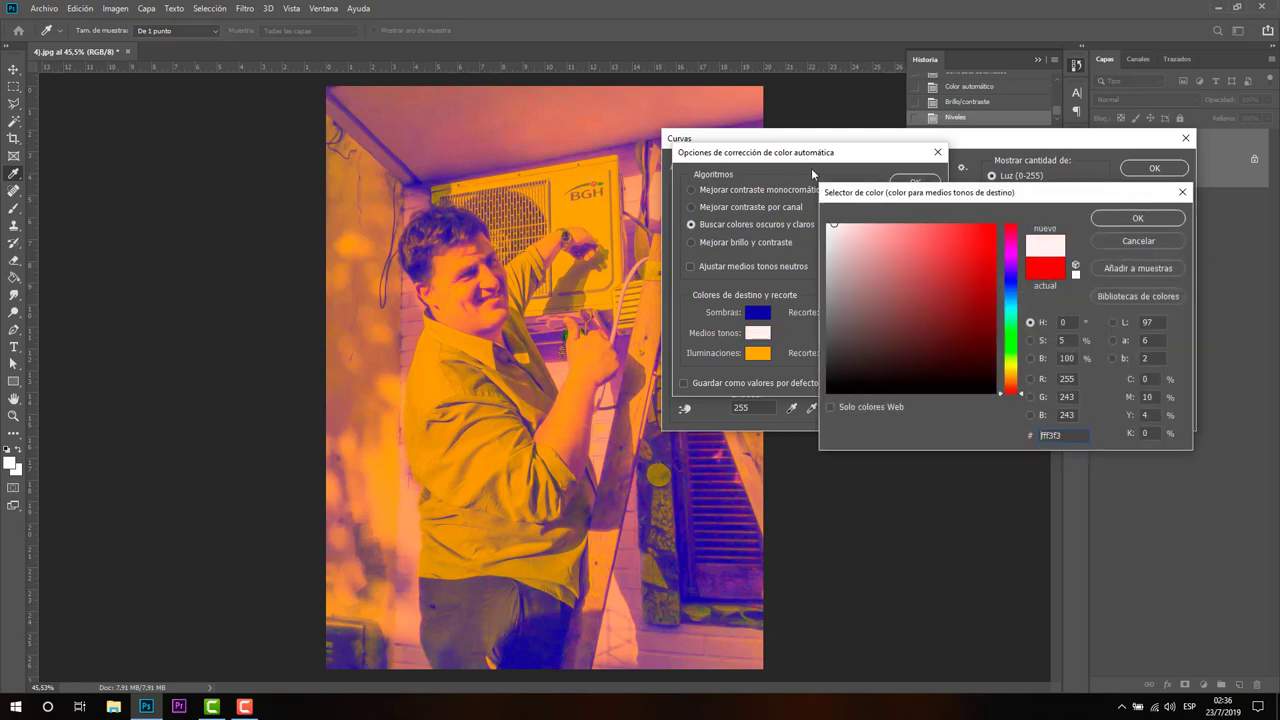
pyautogui.click(1100, 220)
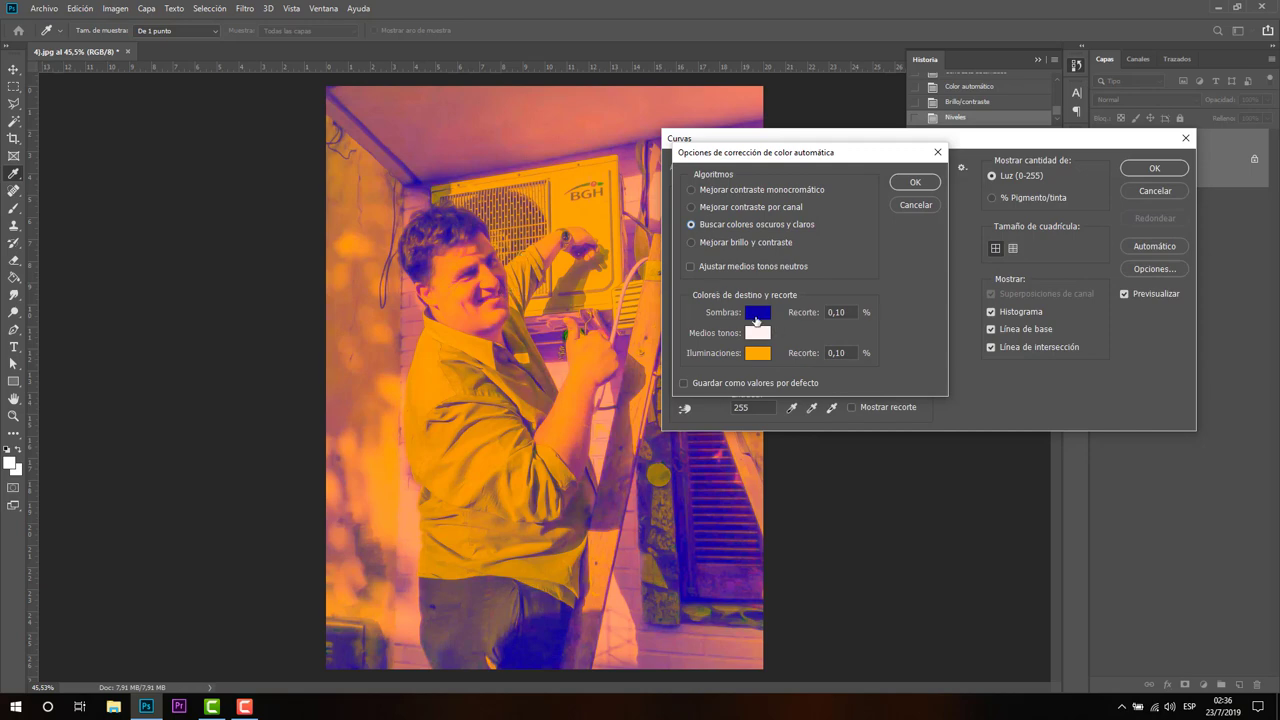
# Lighten the shadow target, discard trial highlight colours, and set the midtone target to grey
pyautogui.click(756, 316)
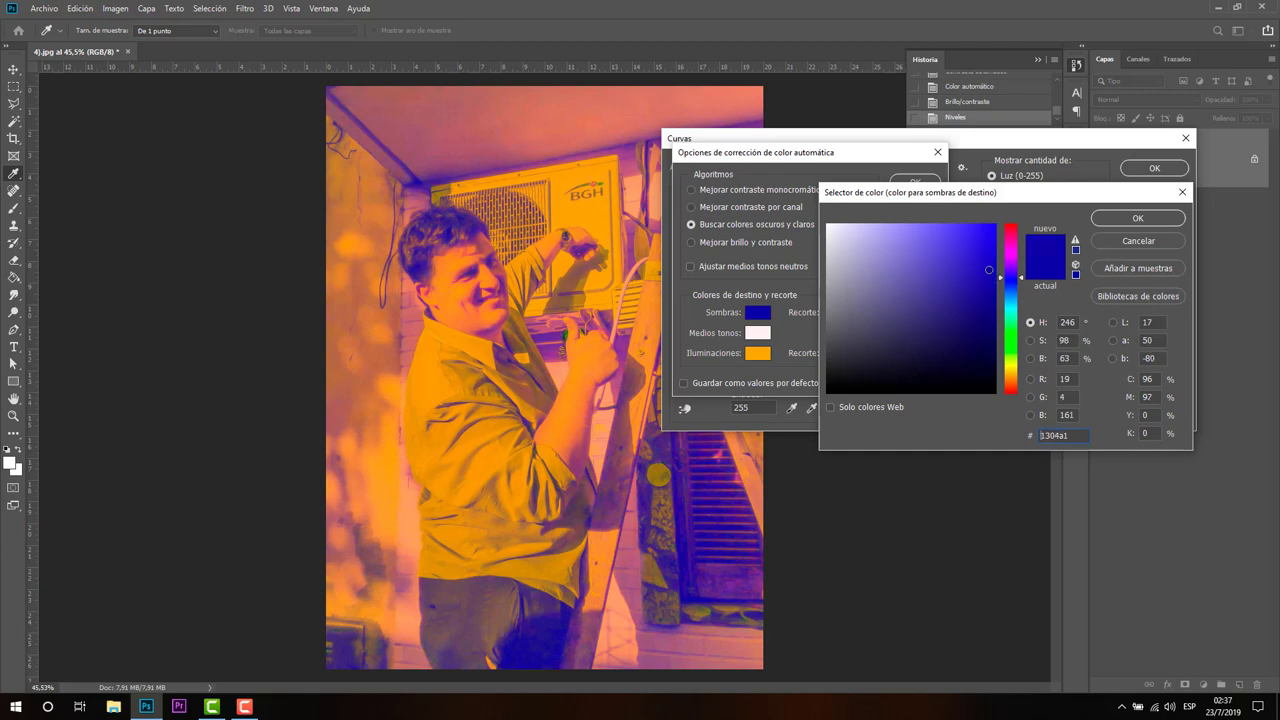
pyautogui.moveTo(989, 269)
pyautogui.mouseDown()
pyautogui.moveTo(980, 232)
pyautogui.moveTo(907, 244)
pyautogui.moveTo(908, 225)
pyautogui.moveTo(881, 227)
pyautogui.mouseUp()
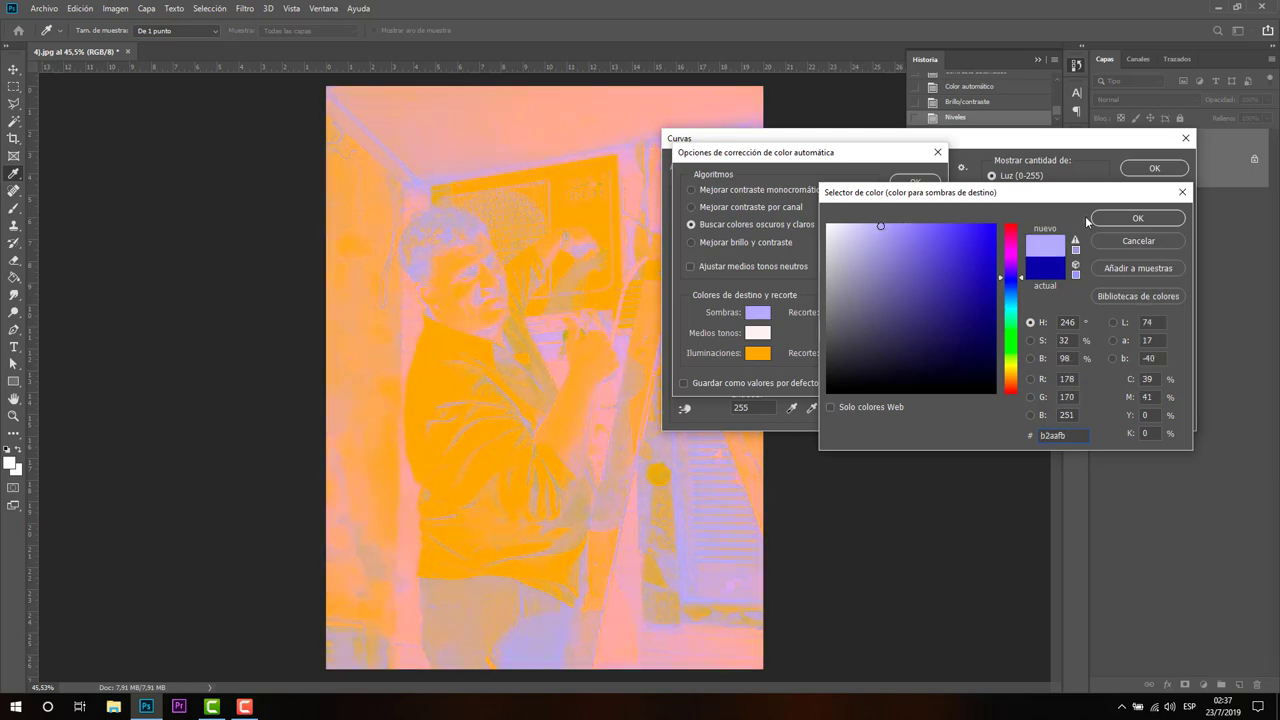
pyautogui.click(1137, 218)
pyautogui.click(758, 353)
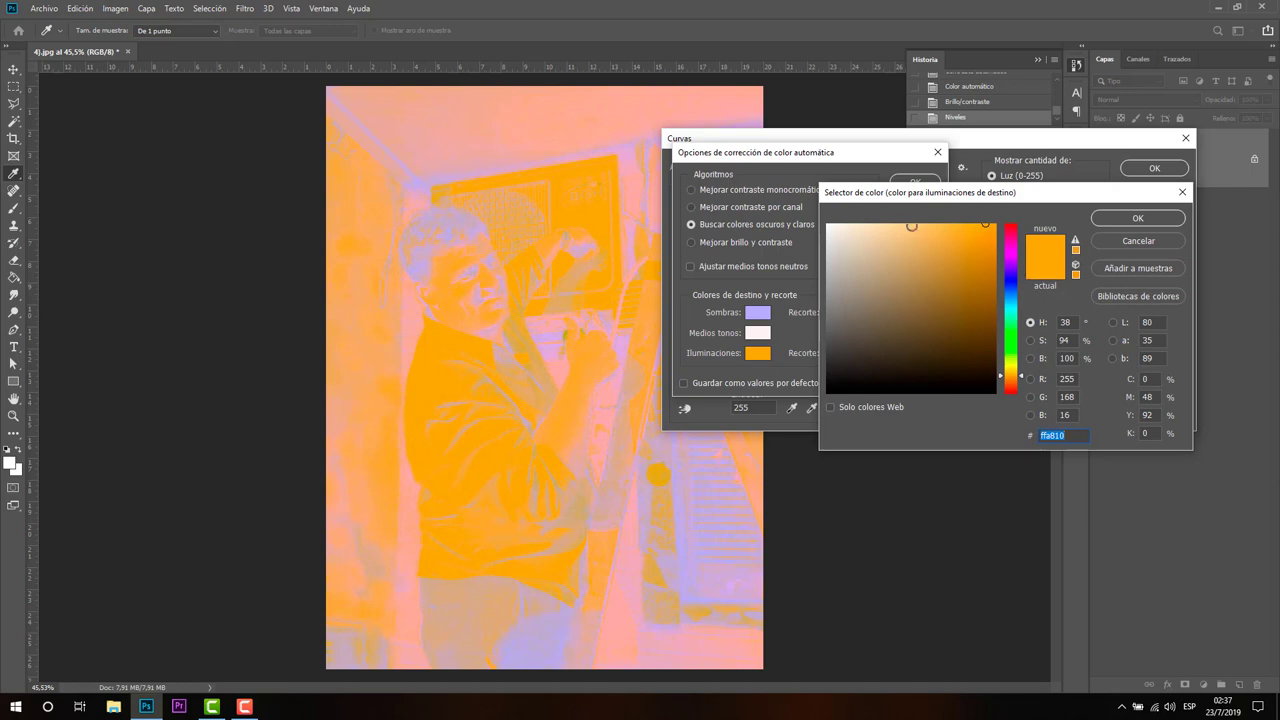
pyautogui.moveTo(911, 226); pyautogui.dragTo(838, 235)
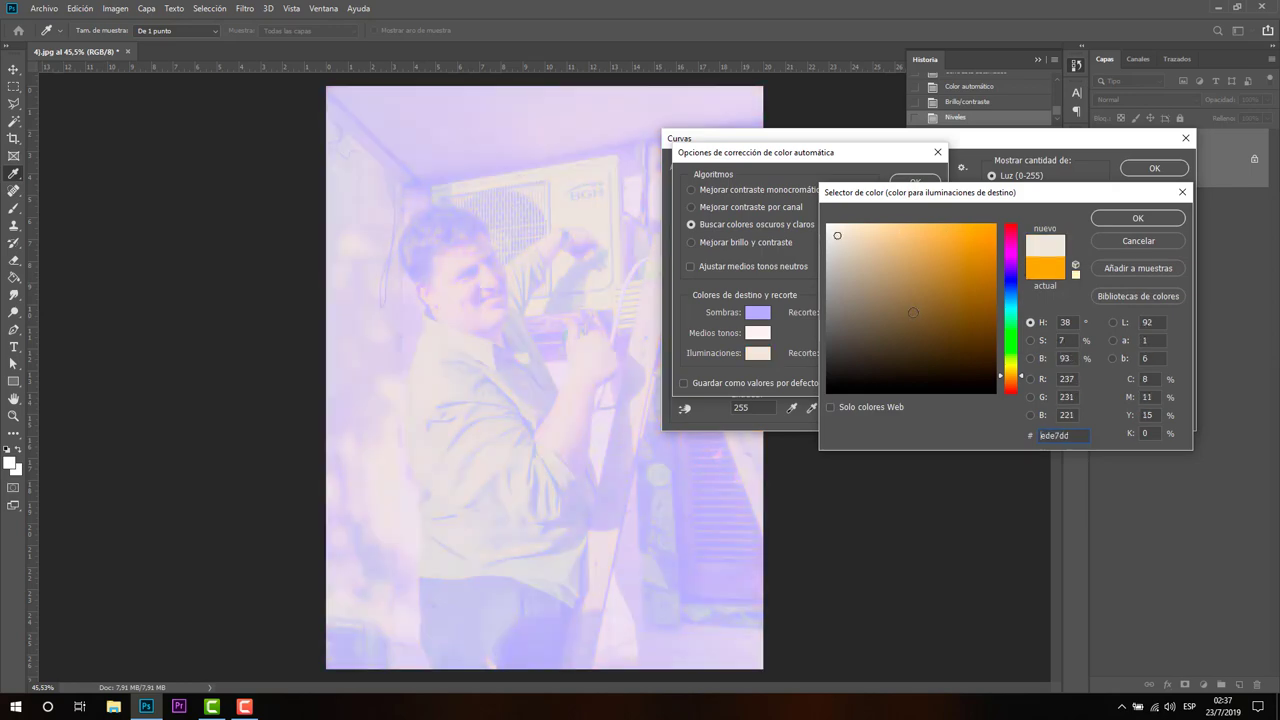
pyautogui.click(947, 365)
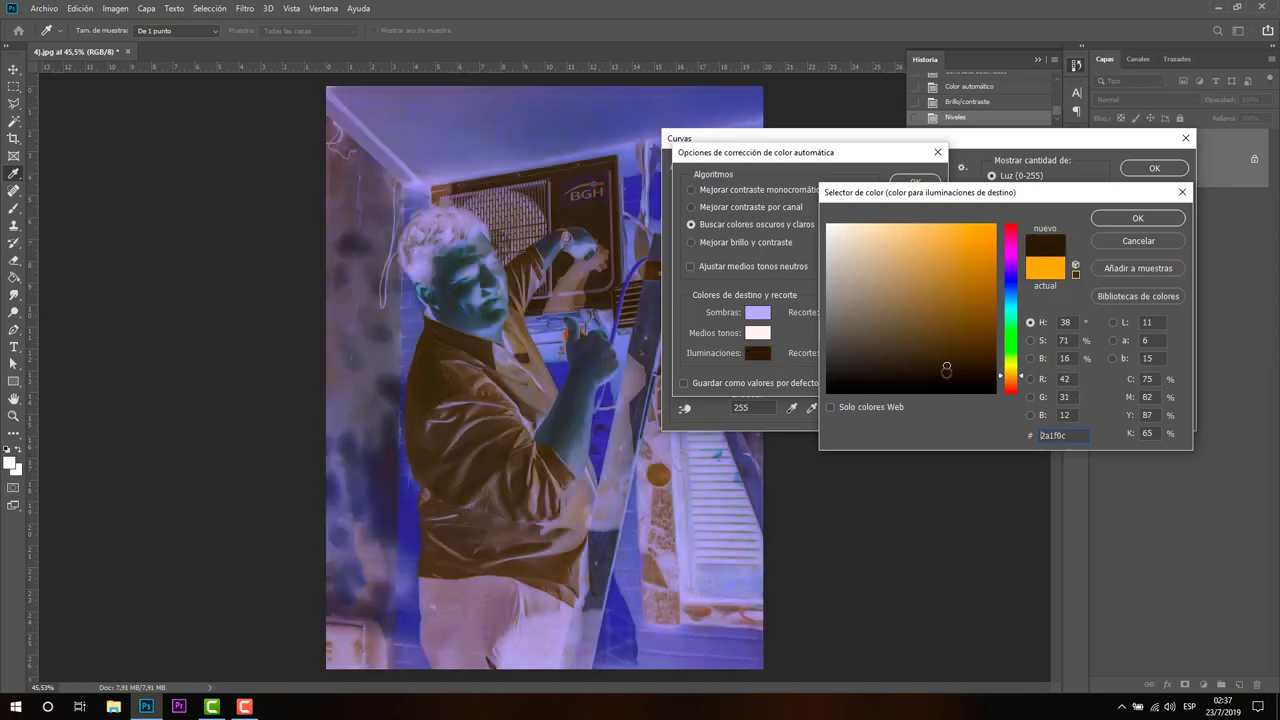
pyautogui.click(1116, 244)
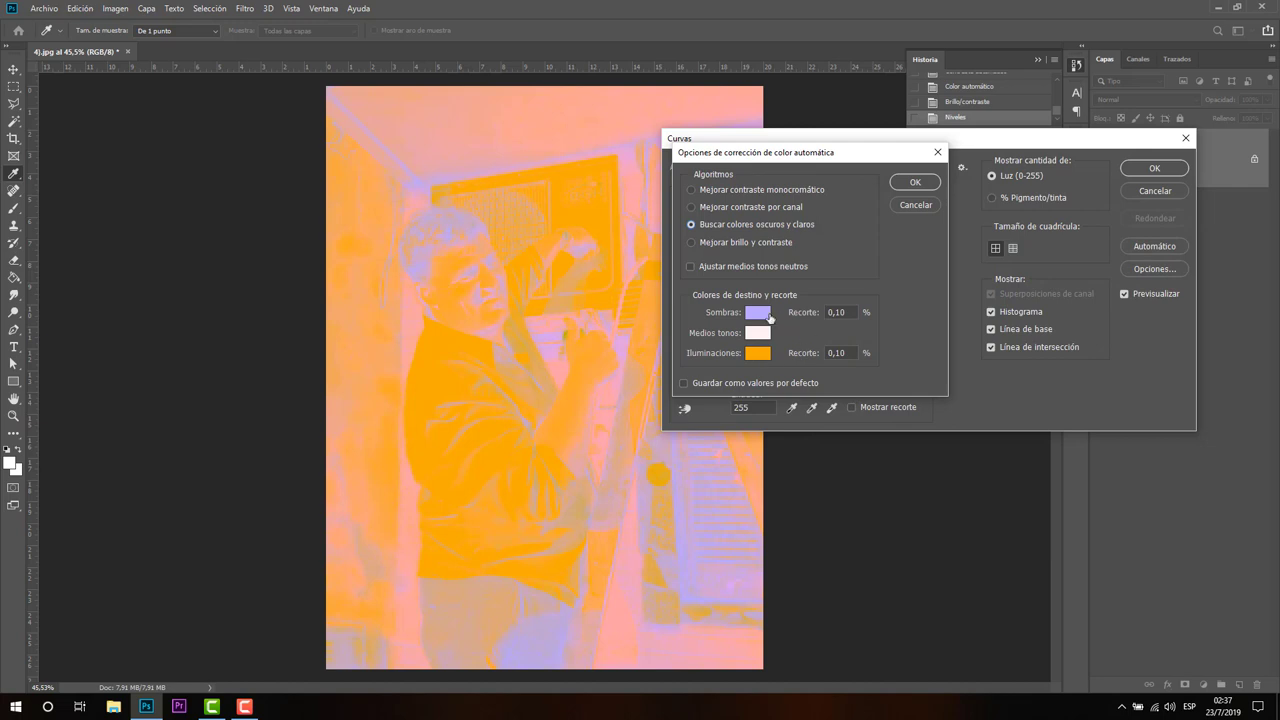
pyautogui.click(758, 333)
pyautogui.click(828, 292)
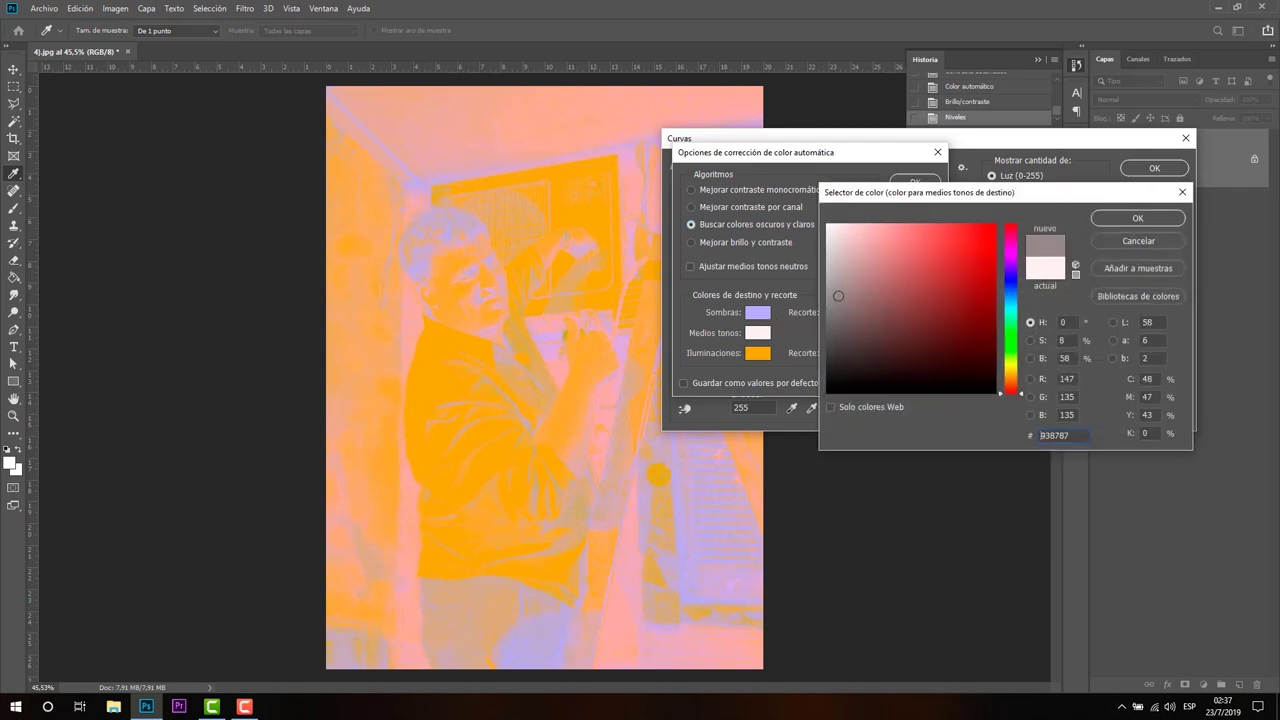
pyautogui.click(1145, 220)
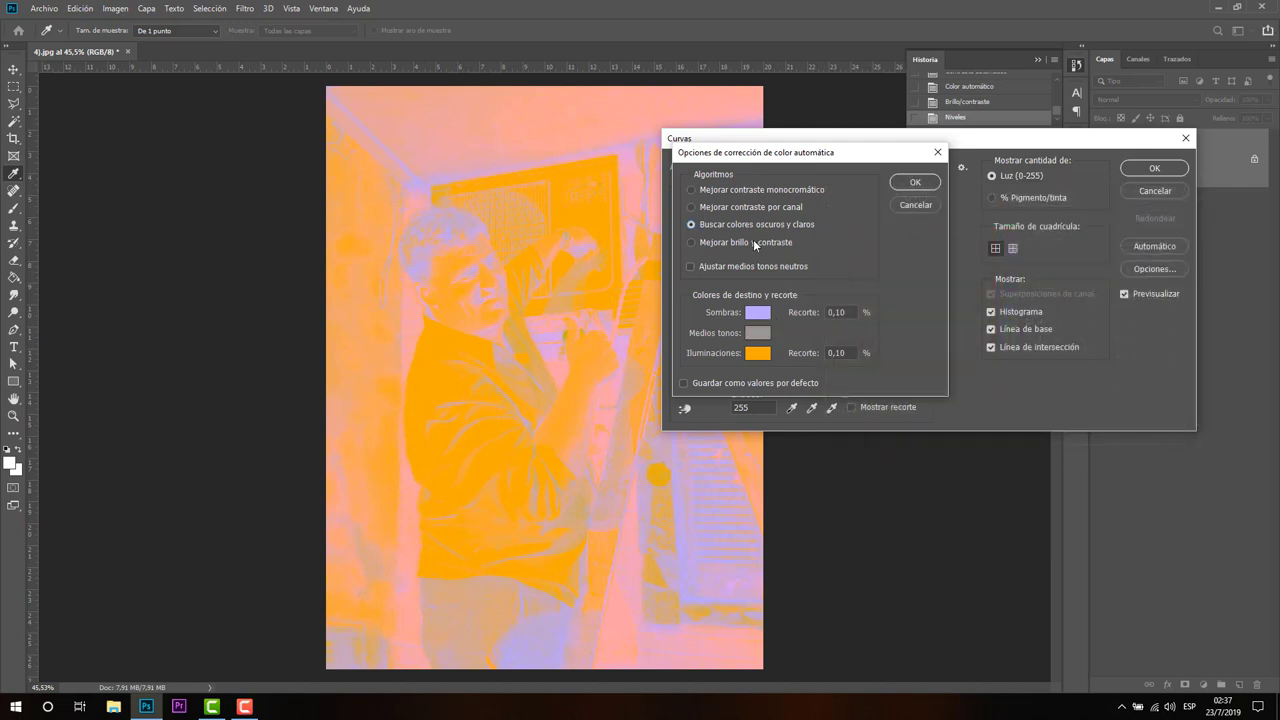
# Turn on Ajustar medios tonos neutros while trying algorithms, keeping Buscar colores oscuros y claros
pyautogui.click(710, 190)
pyautogui.click(703, 266)
pyautogui.click(694, 243)
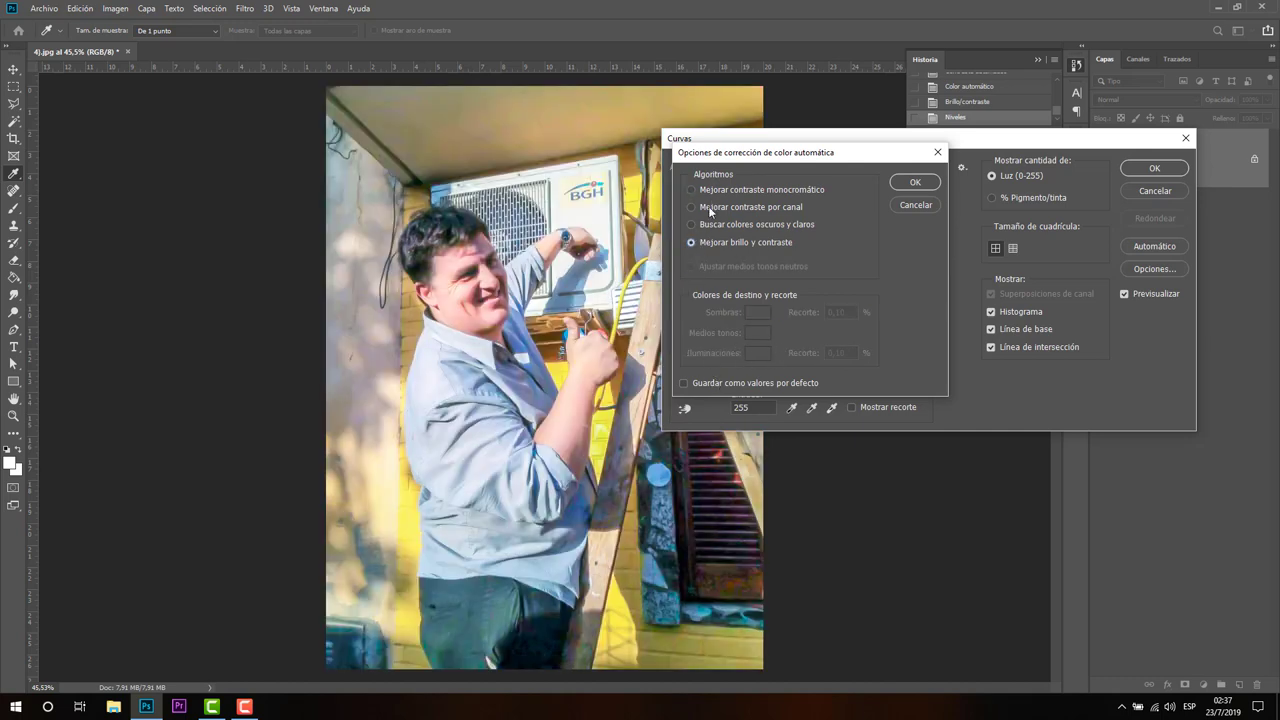
pyautogui.click(704, 222)
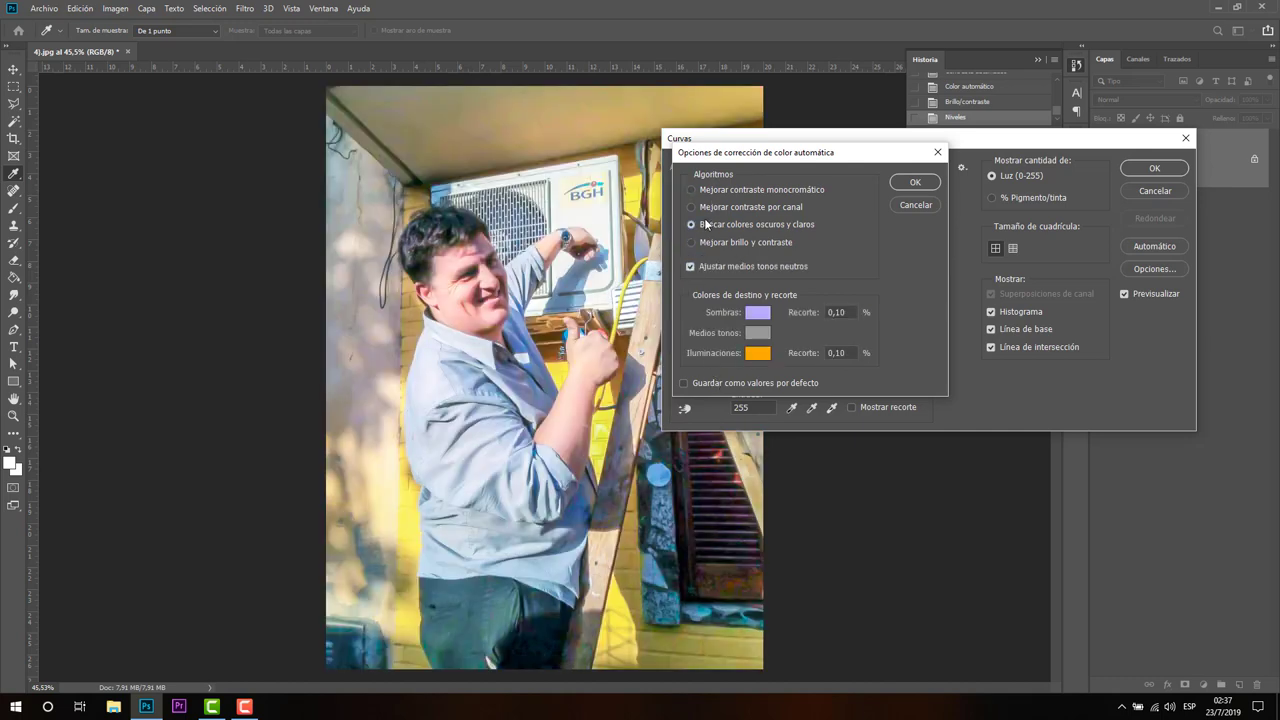
# Sample grey-pink shadow, light midtone and beige (ccb374) highlight targets from the photo
pyautogui.click(760, 314)
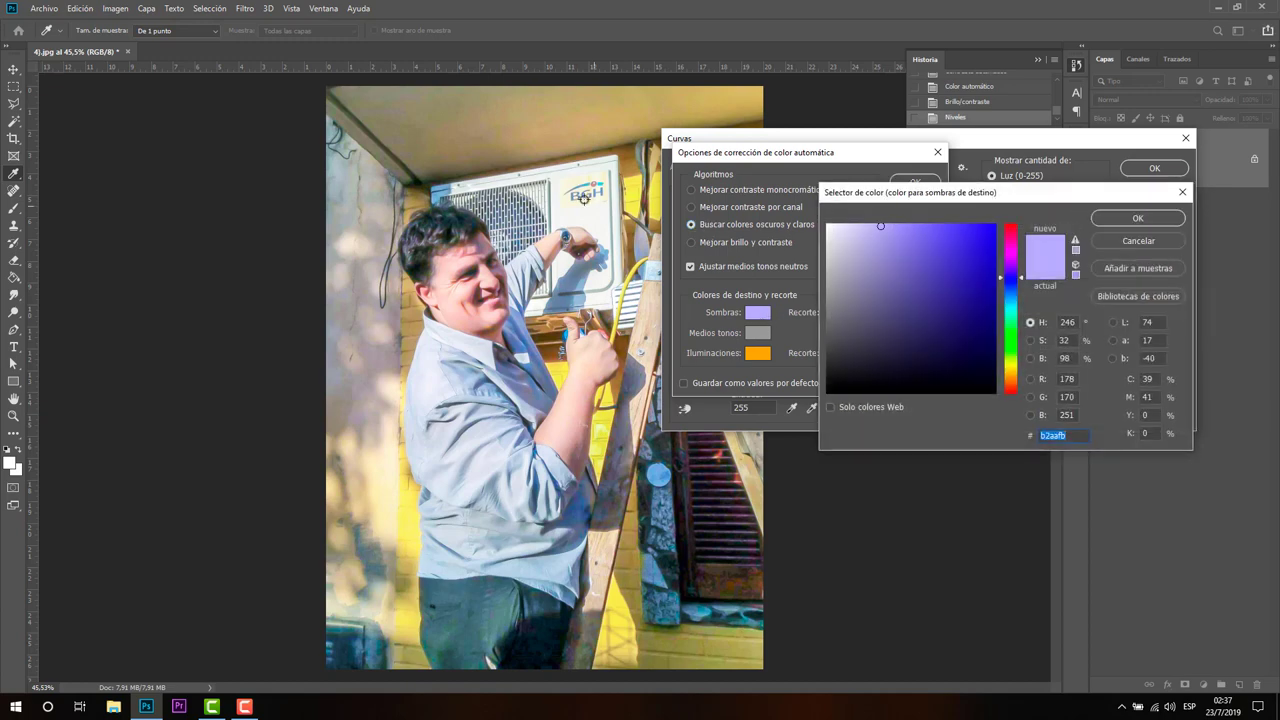
pyautogui.click(537, 136)
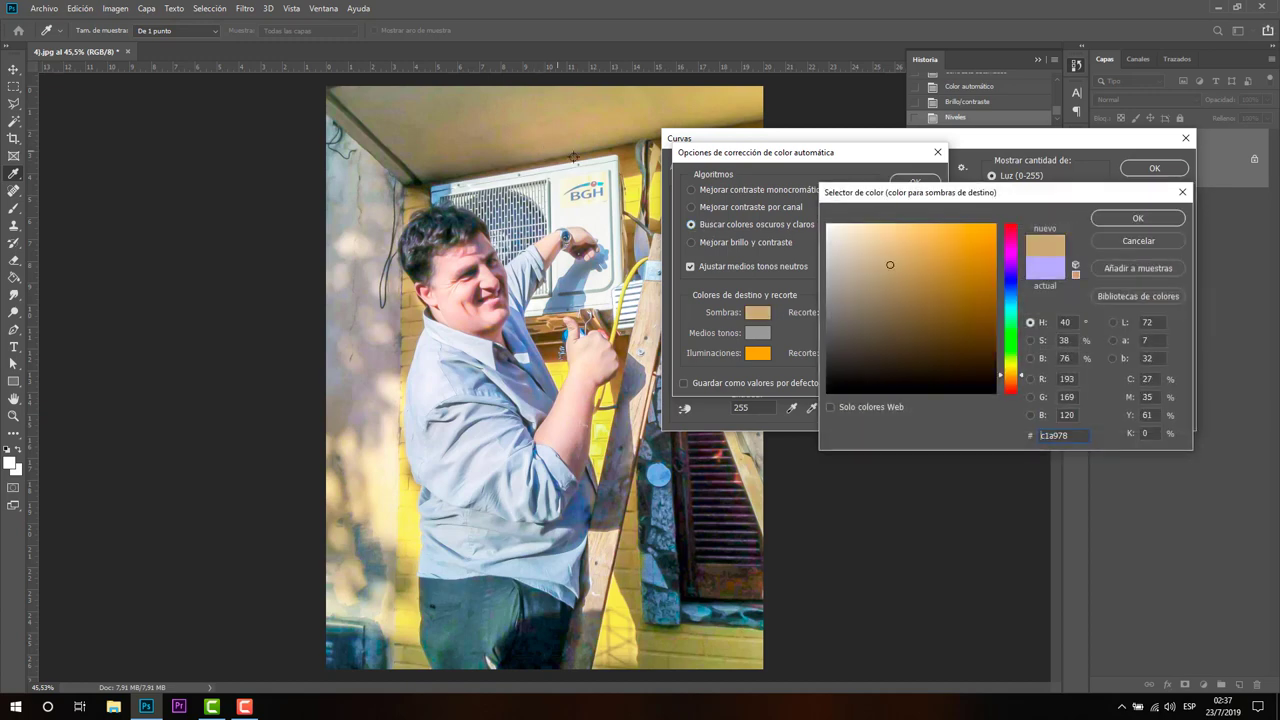
pyautogui.click(352, 392)
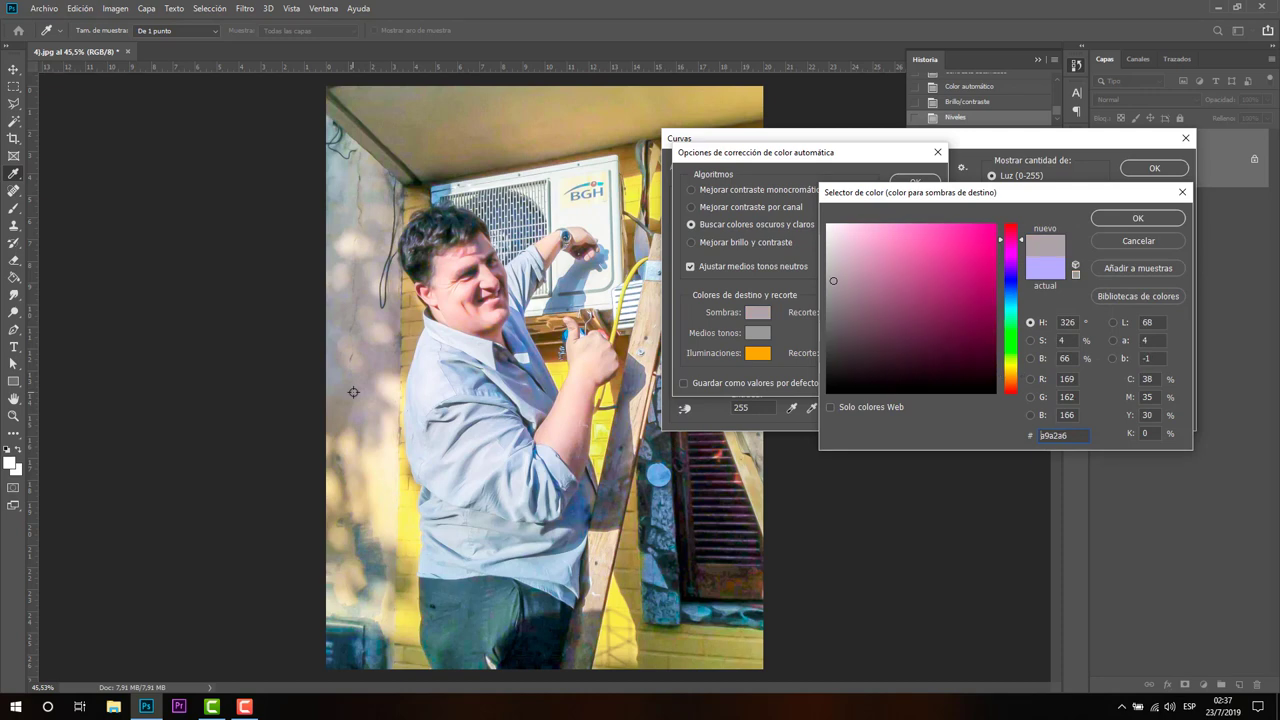
pyautogui.click(1138, 218)
pyautogui.click(762, 336)
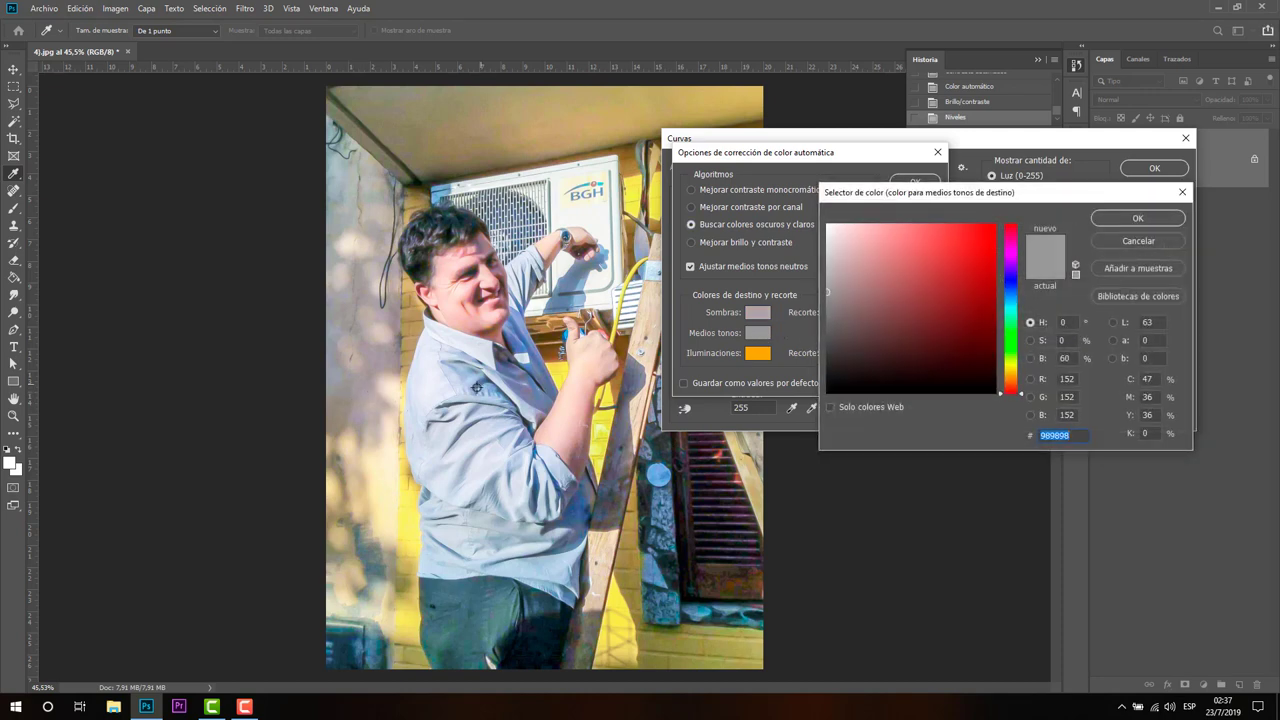
pyautogui.click(371, 424)
pyautogui.click(1138, 218)
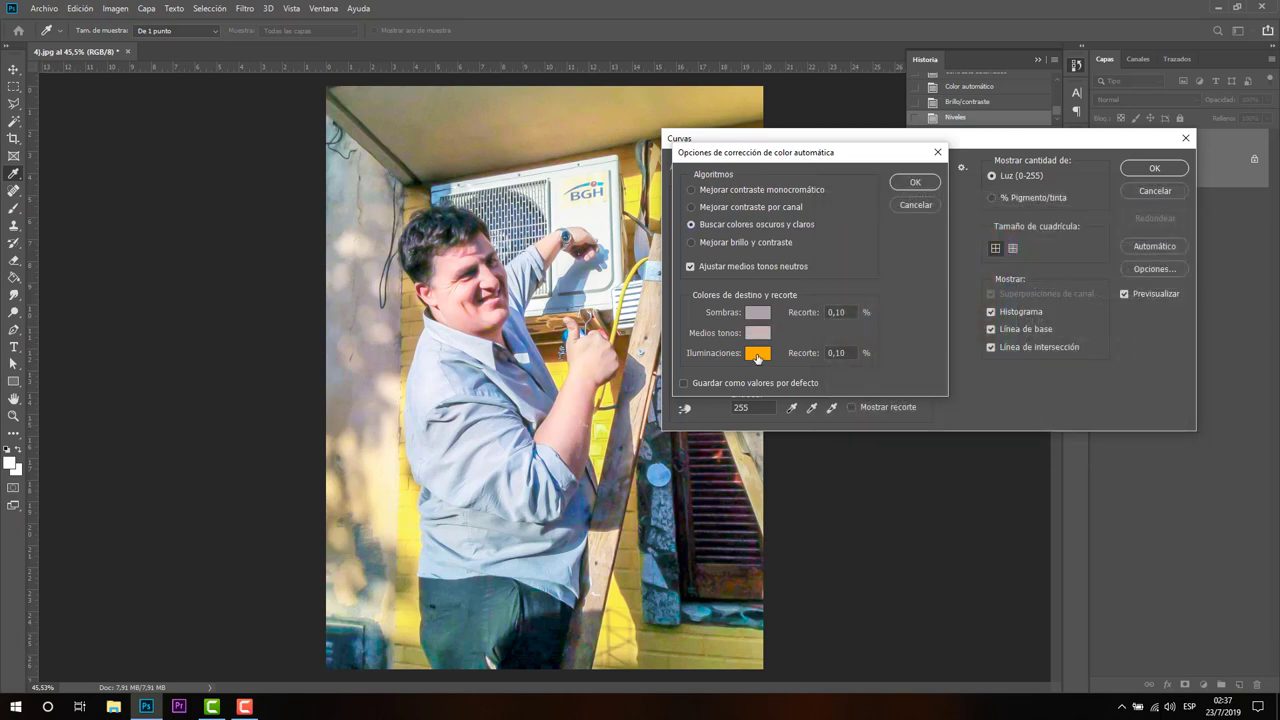
pyautogui.click(757, 354)
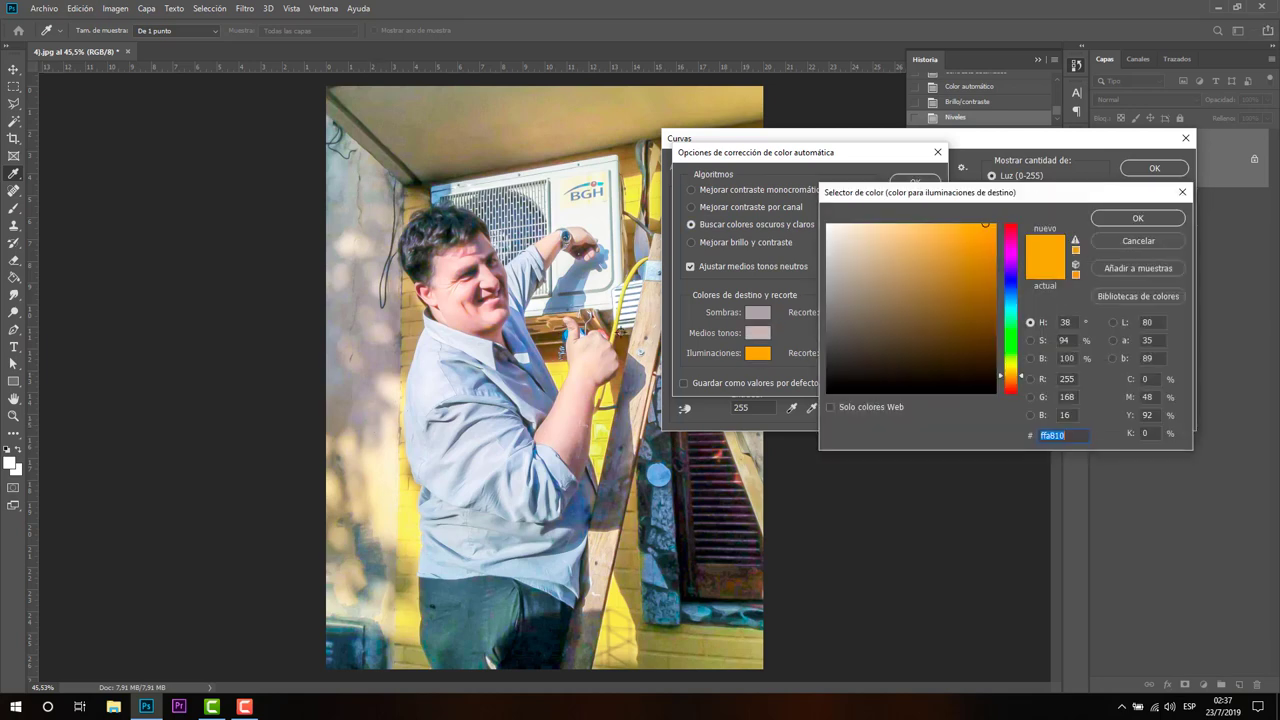
pyautogui.click(594, 130)
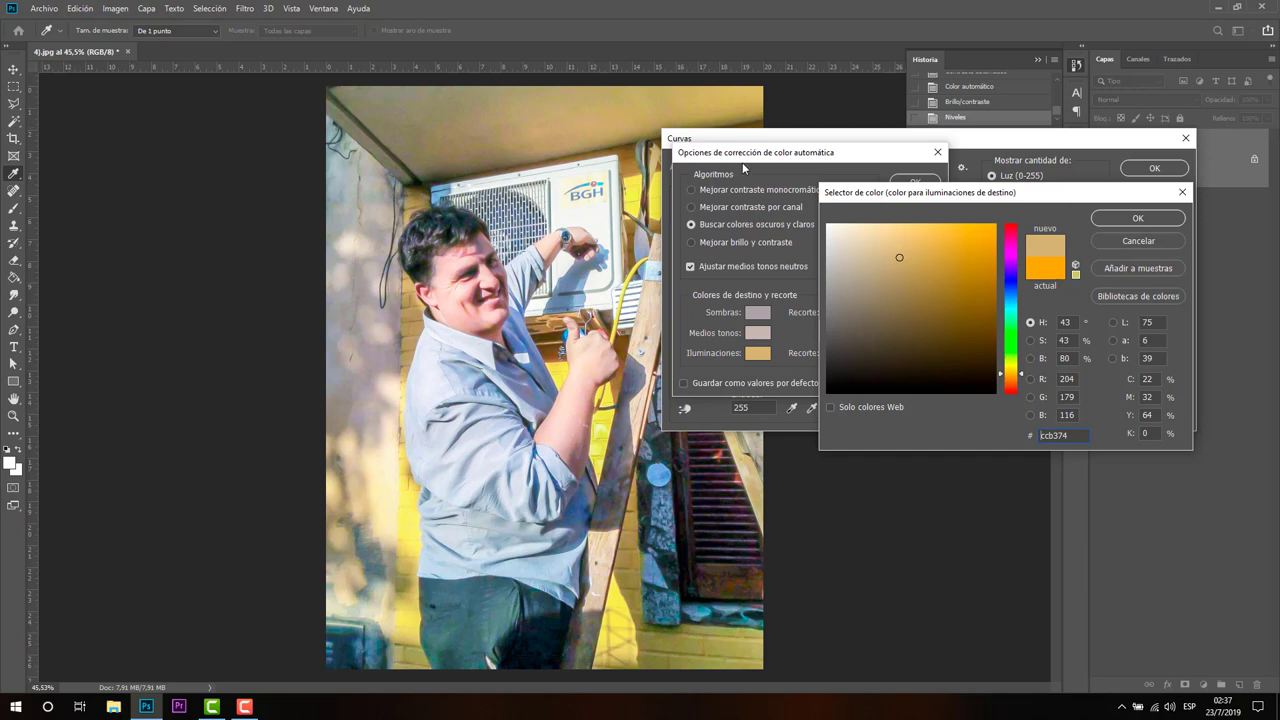
pyautogui.click(1132, 218)
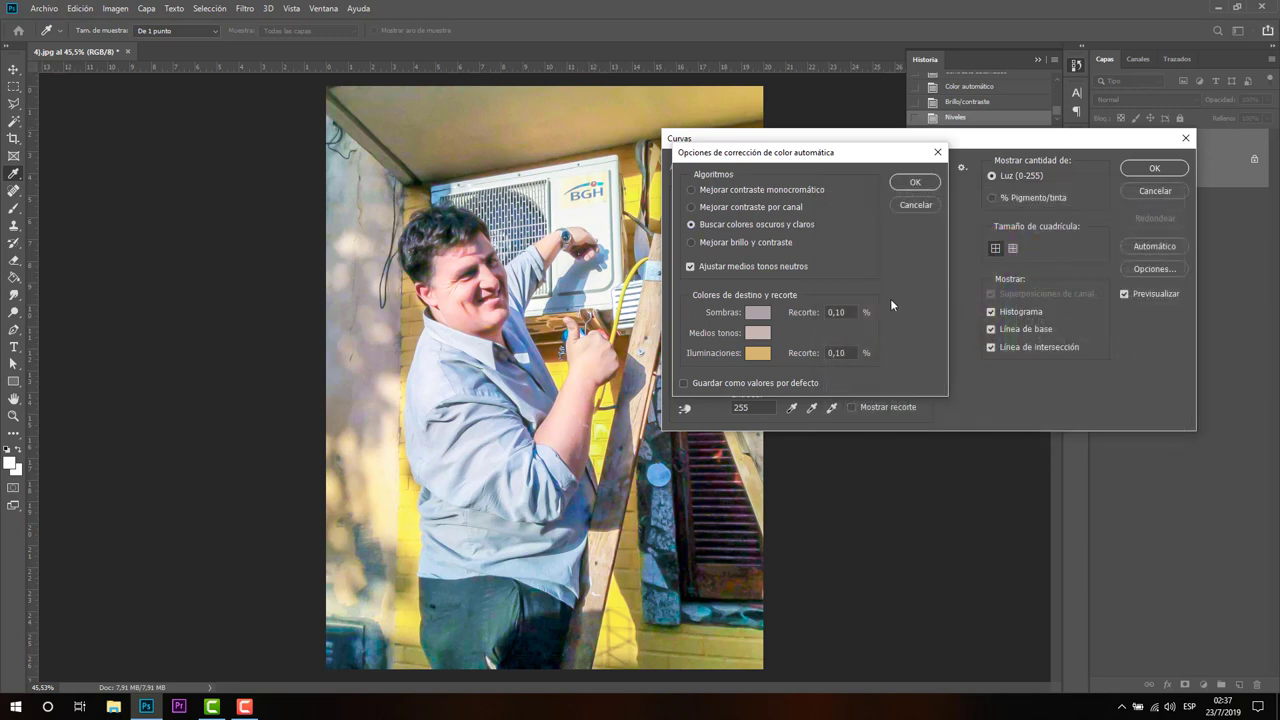
# Accept the auto options, bend the RGB curve upward, and apply Curvas without saving defaults
pyautogui.click(916, 181)
pyautogui.click(782, 188)
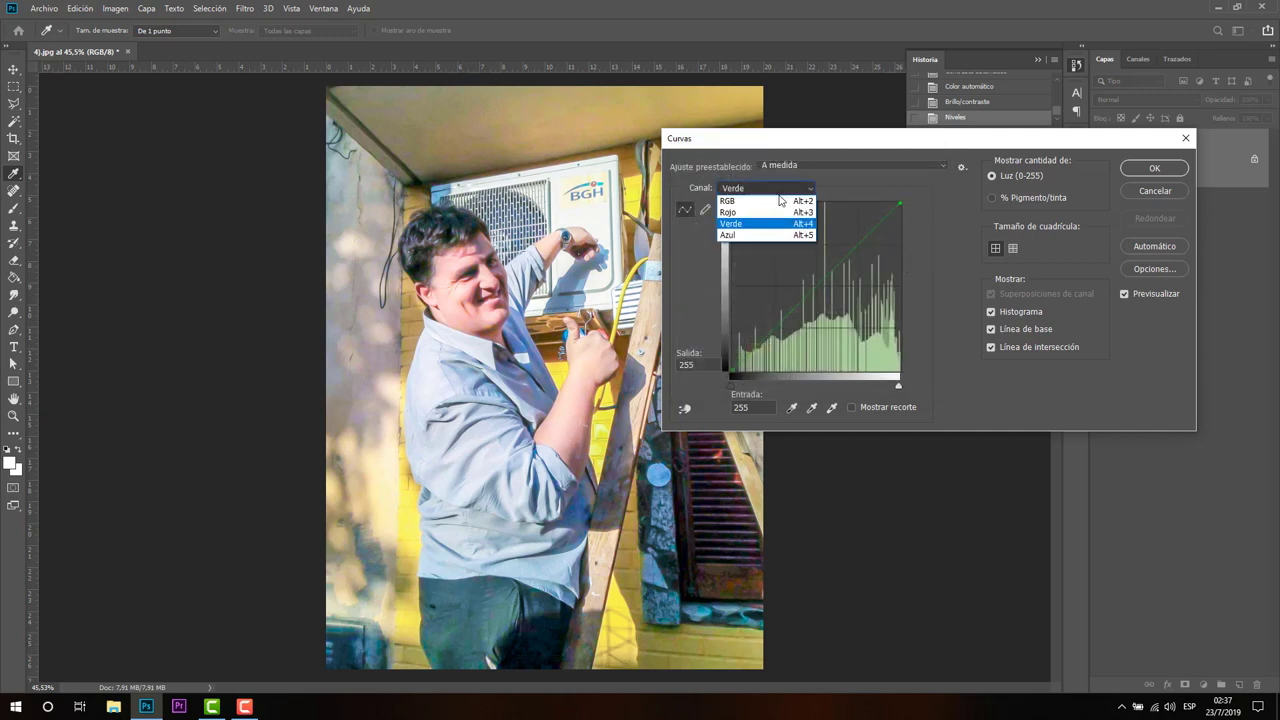
pyautogui.moveTo(848, 264)
pyautogui.mouseDown()
pyautogui.moveTo(840, 251)
pyautogui.moveTo(836, 300)
pyautogui.mouseUp()
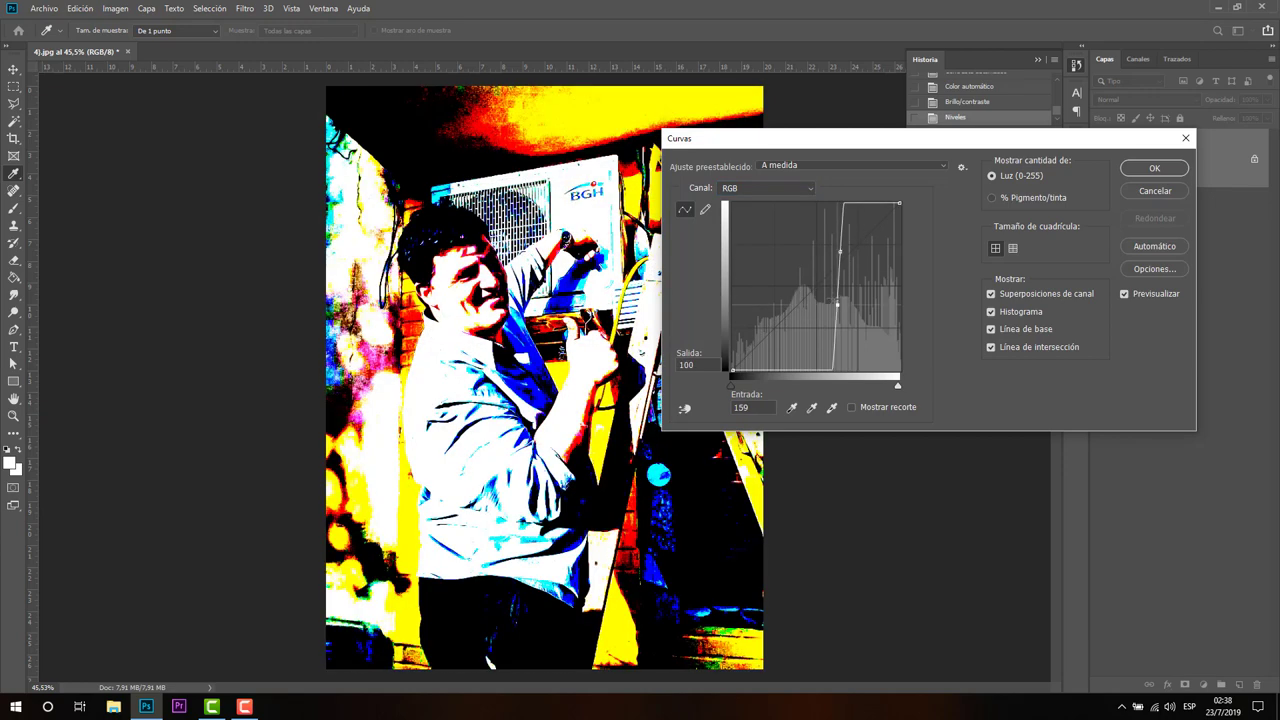
pyautogui.click(684, 410)
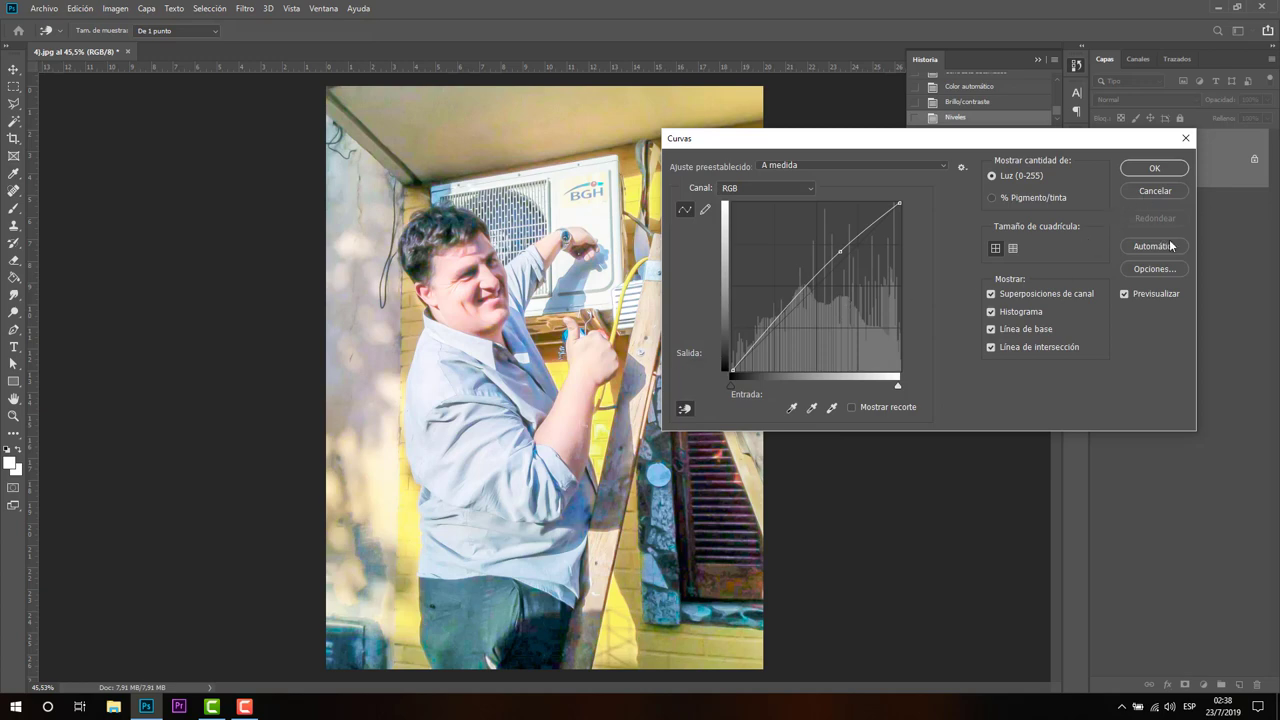
pyautogui.click(1175, 170)
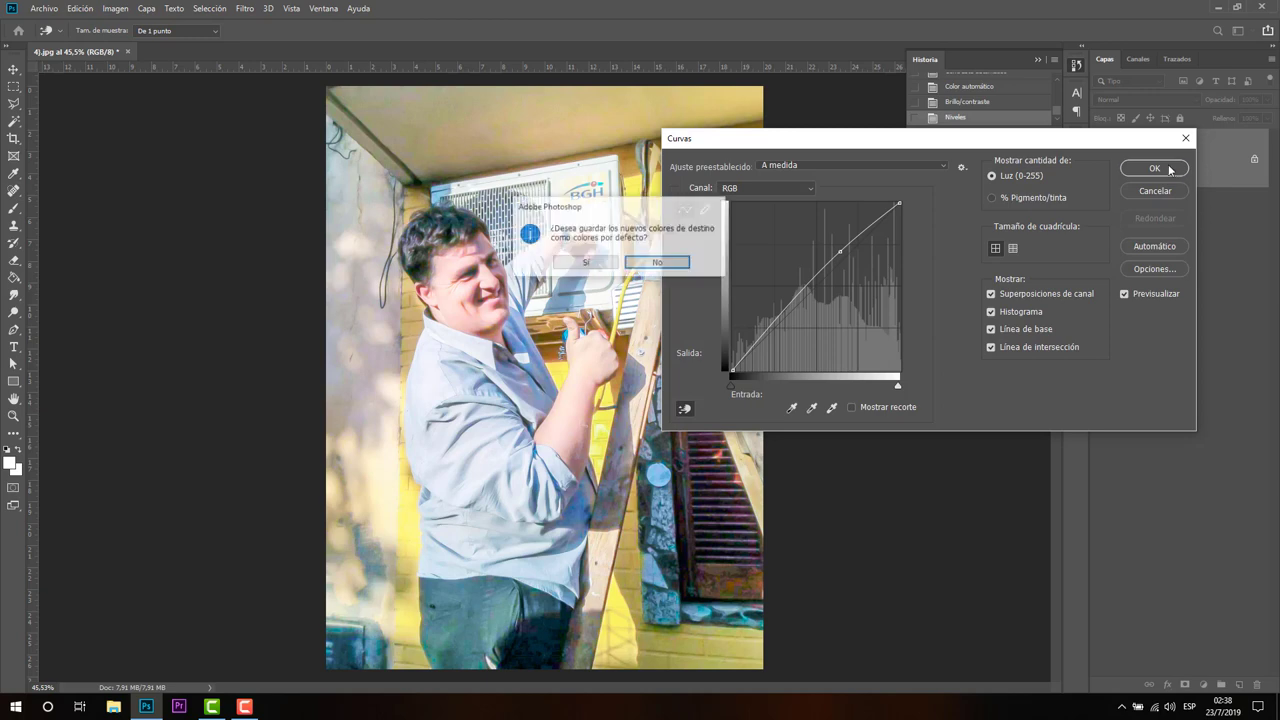
pyautogui.click(655, 263)
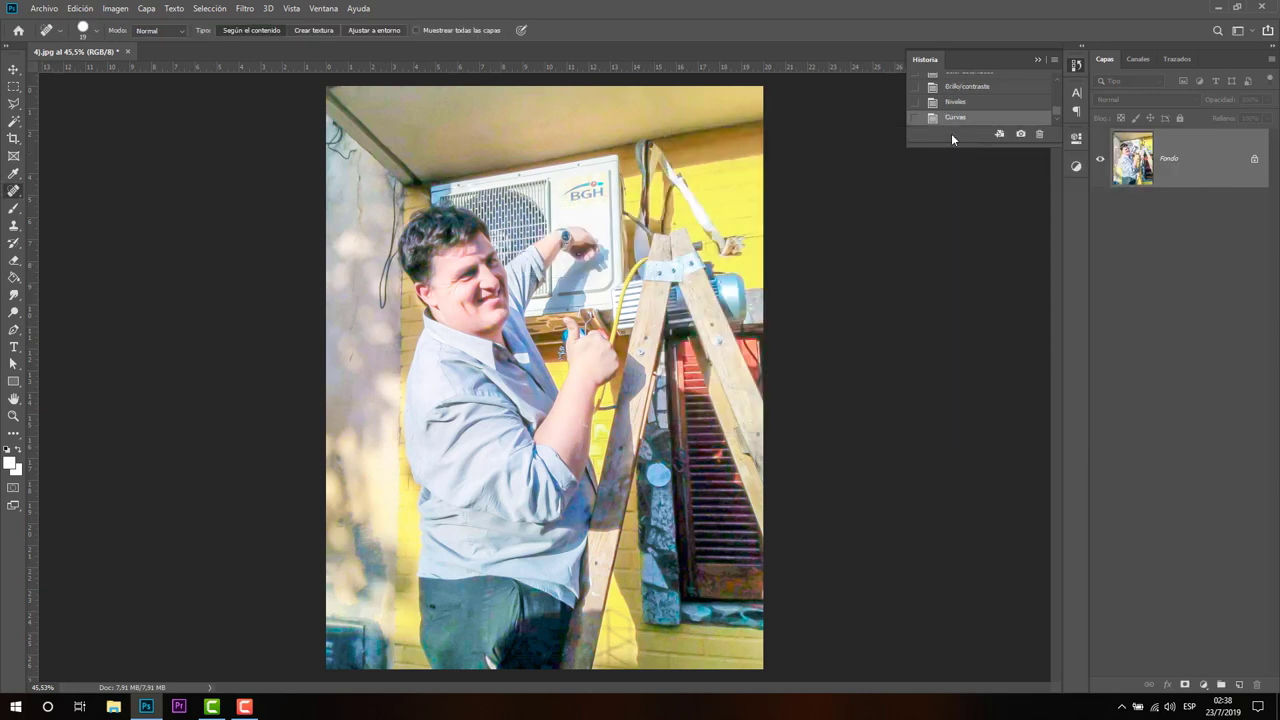
# Compare with and without Curvas in History, then apply Intensidad +33, Saturación +3
pyautogui.click(967, 104)
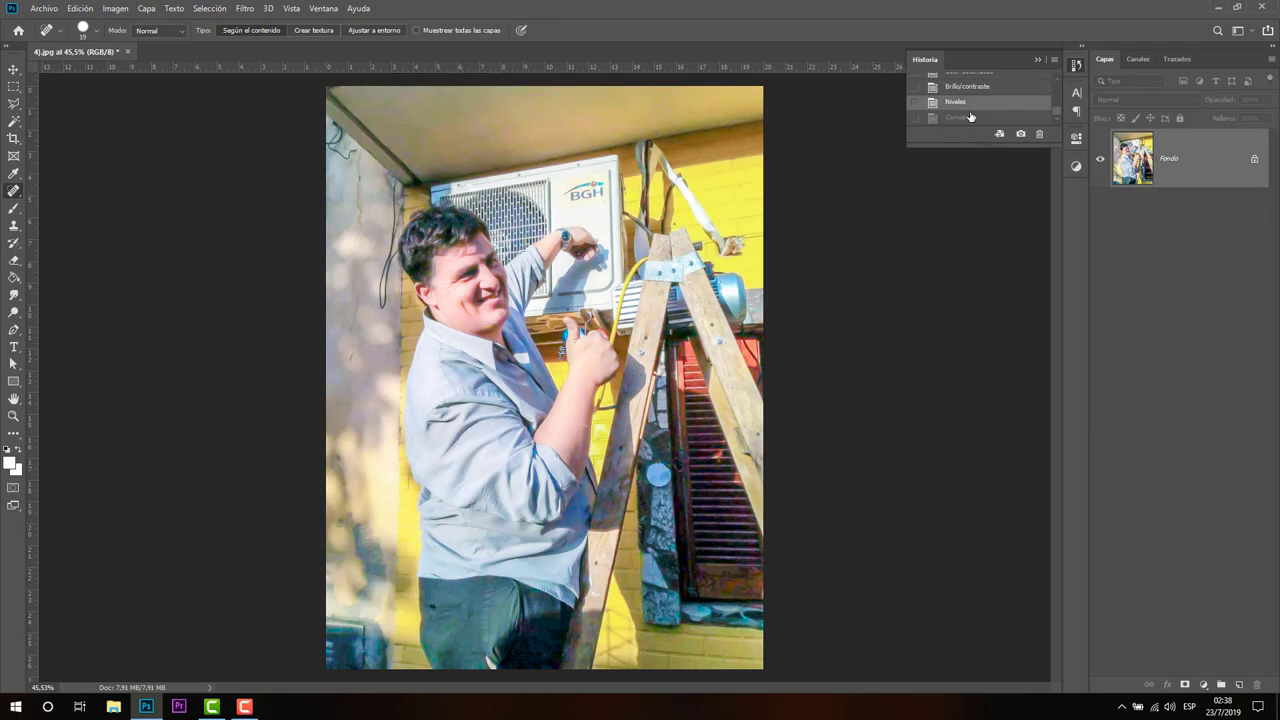
pyautogui.click(958, 117)
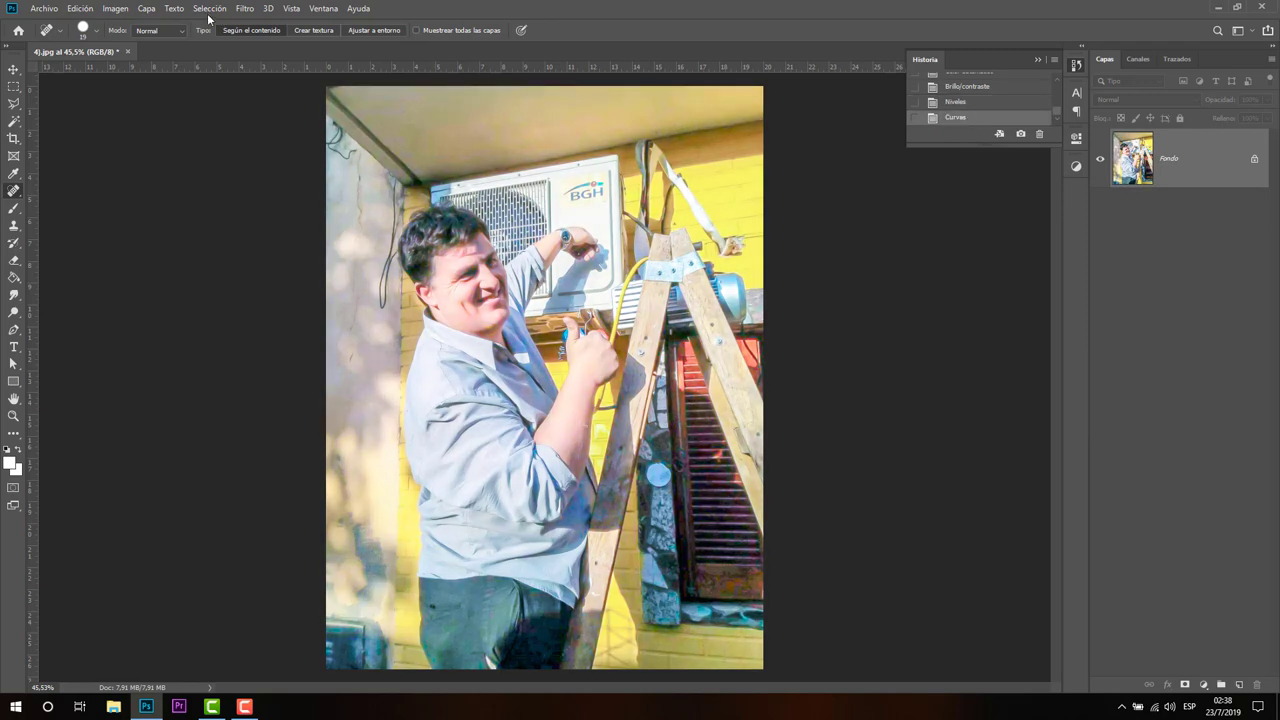
pyautogui.click(125, 10)
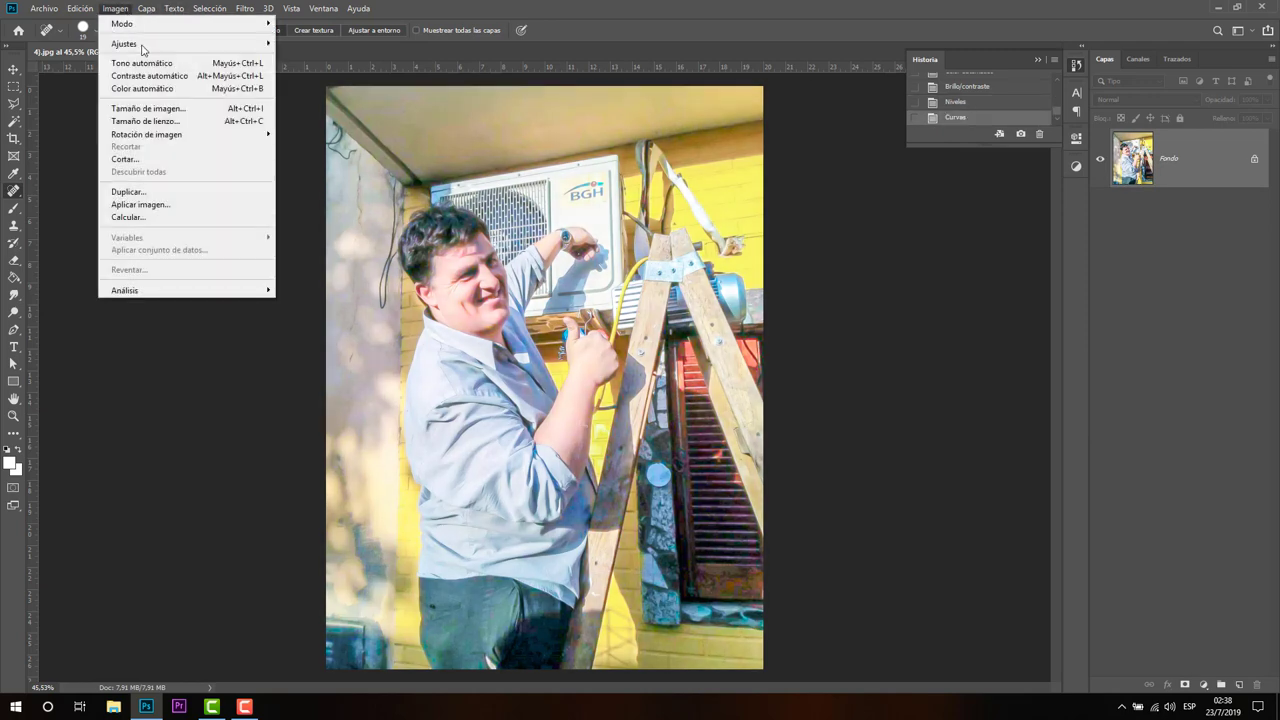
pyautogui.moveTo(185, 44)
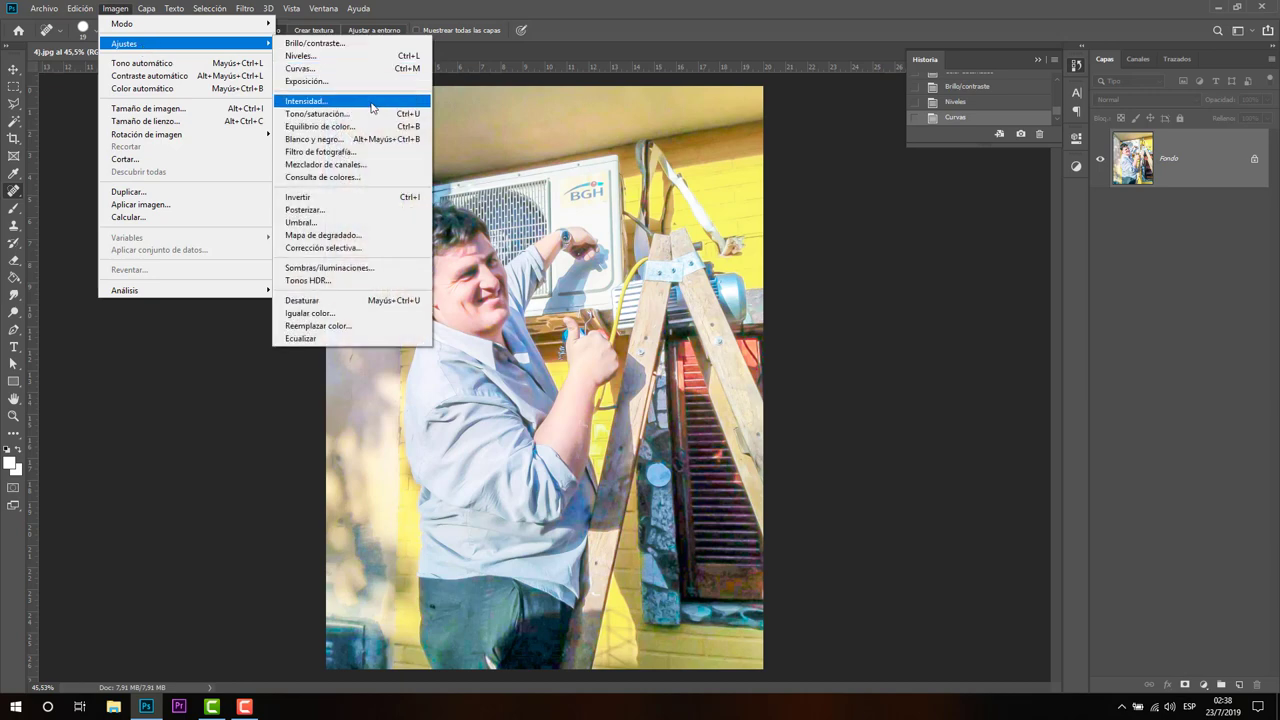
pyautogui.click(365, 101)
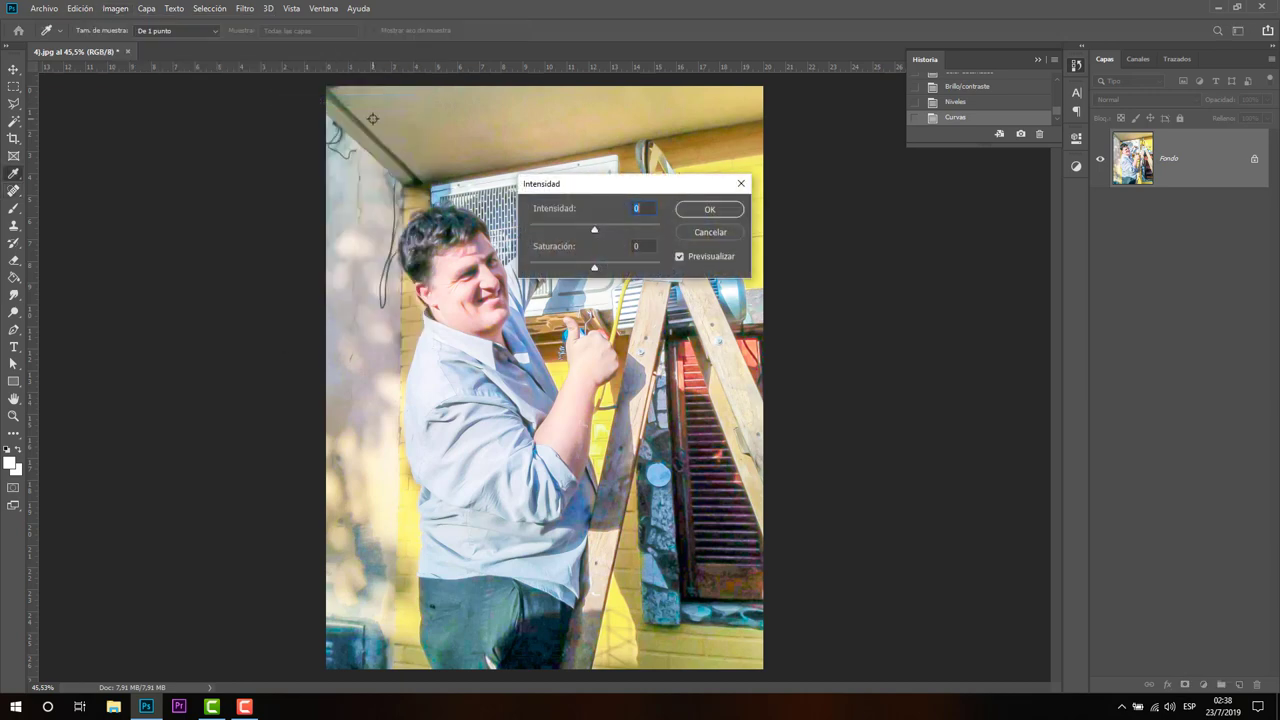
pyautogui.click(609, 229)
pyautogui.moveTo(620, 229)
pyautogui.mouseDown()
pyautogui.moveTo(601, 269)
pyautogui.moveTo(647, 270)
pyautogui.moveTo(597, 270)
pyautogui.mouseUp()
pyautogui.click(706, 209)
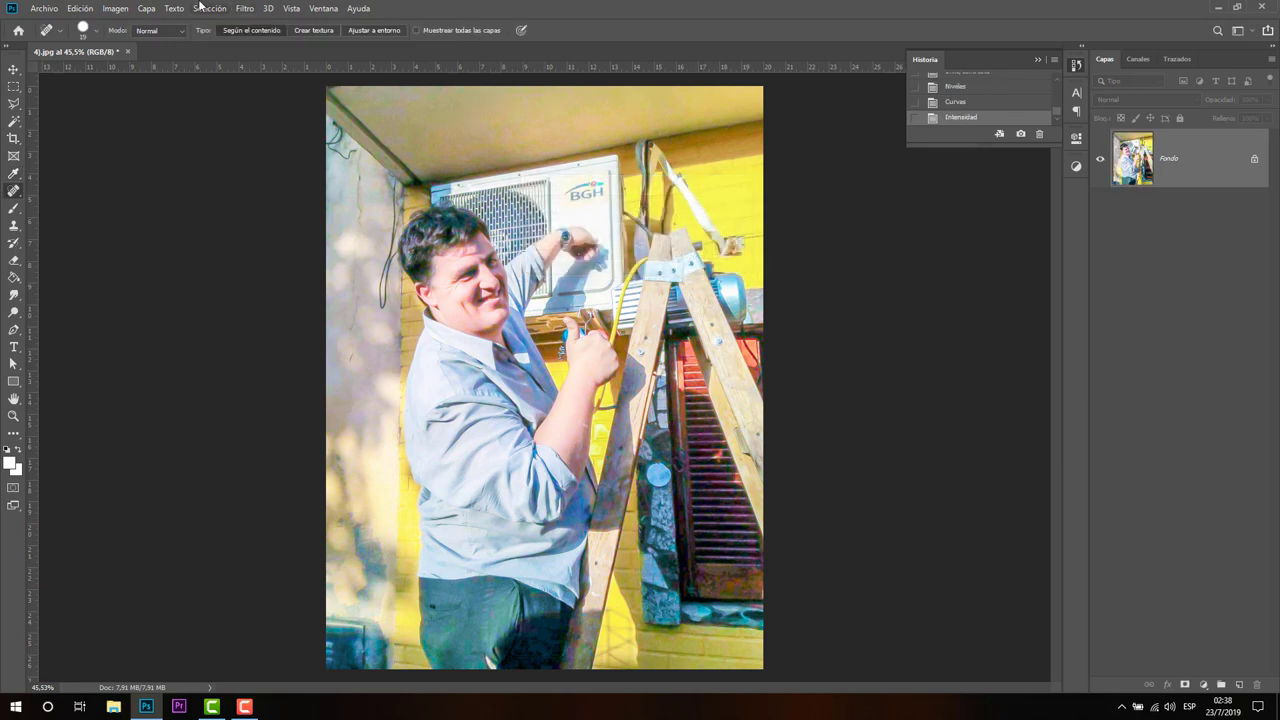
pyautogui.click(115, 9)
pyautogui.moveTo(124, 43)
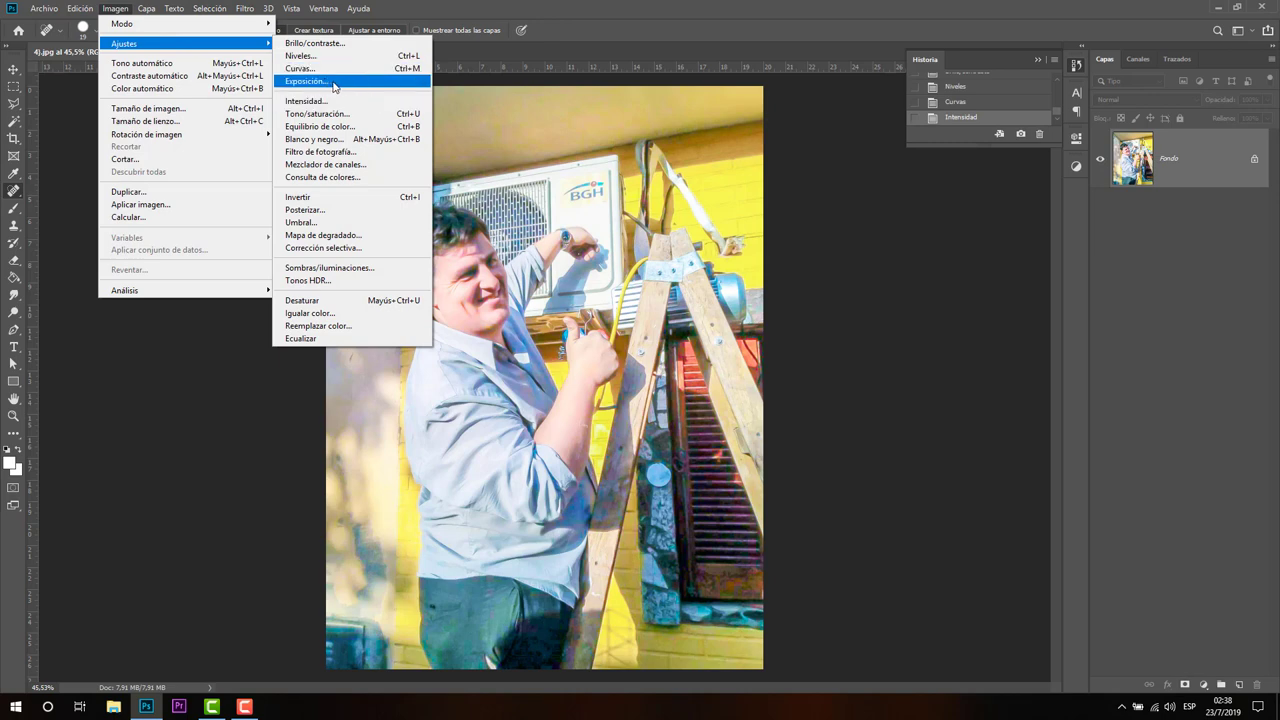
# Apply an Exposición adjustment with exposure -0,42, offset -0,0104 and gamma correction 0,88
pyautogui.click(335, 86)
pyautogui.moveTo(577, 181); pyautogui.dragTo(672, 123)
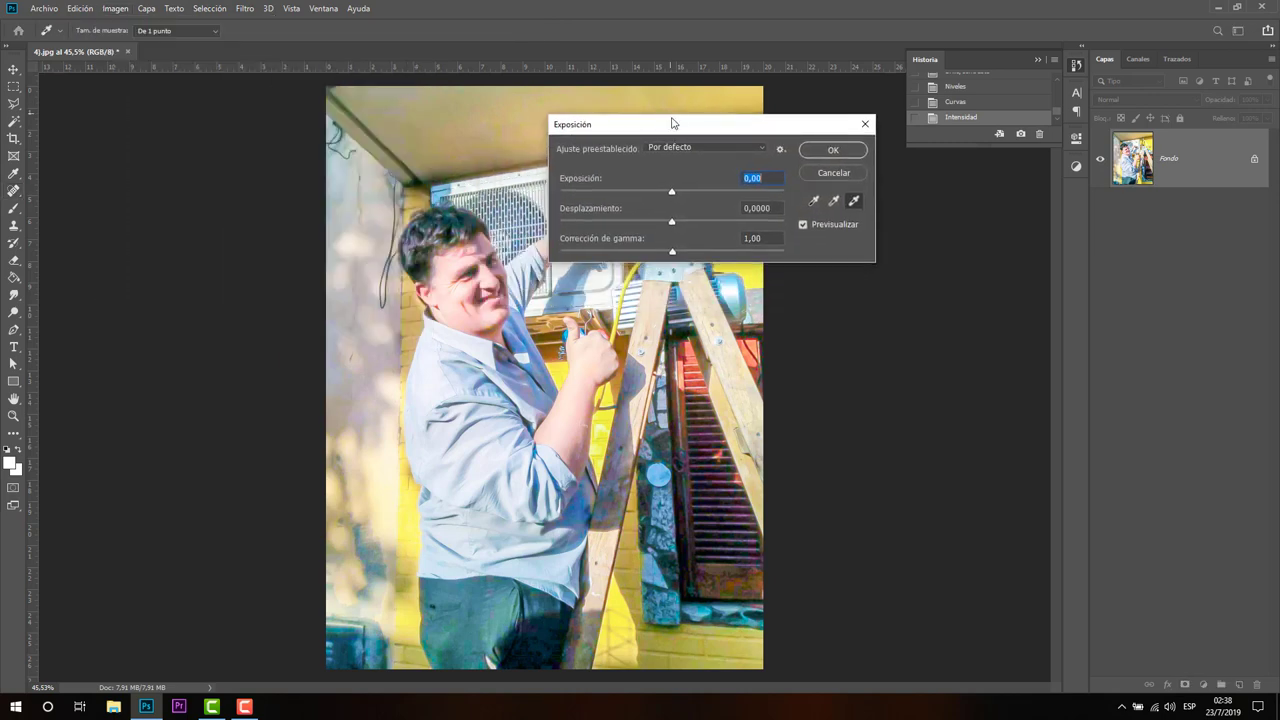
pyautogui.moveTo(674, 191); pyautogui.dragTo(665, 192)
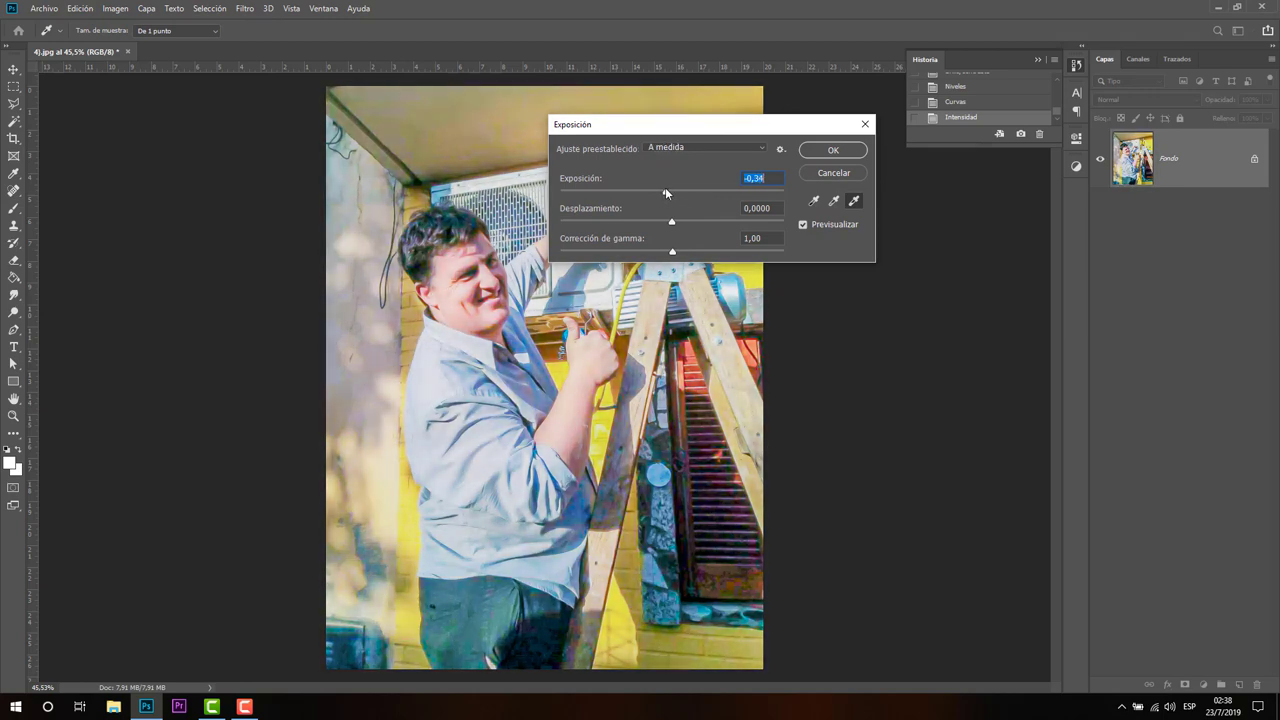
pyautogui.moveTo(676, 219); pyautogui.dragTo(666, 218)
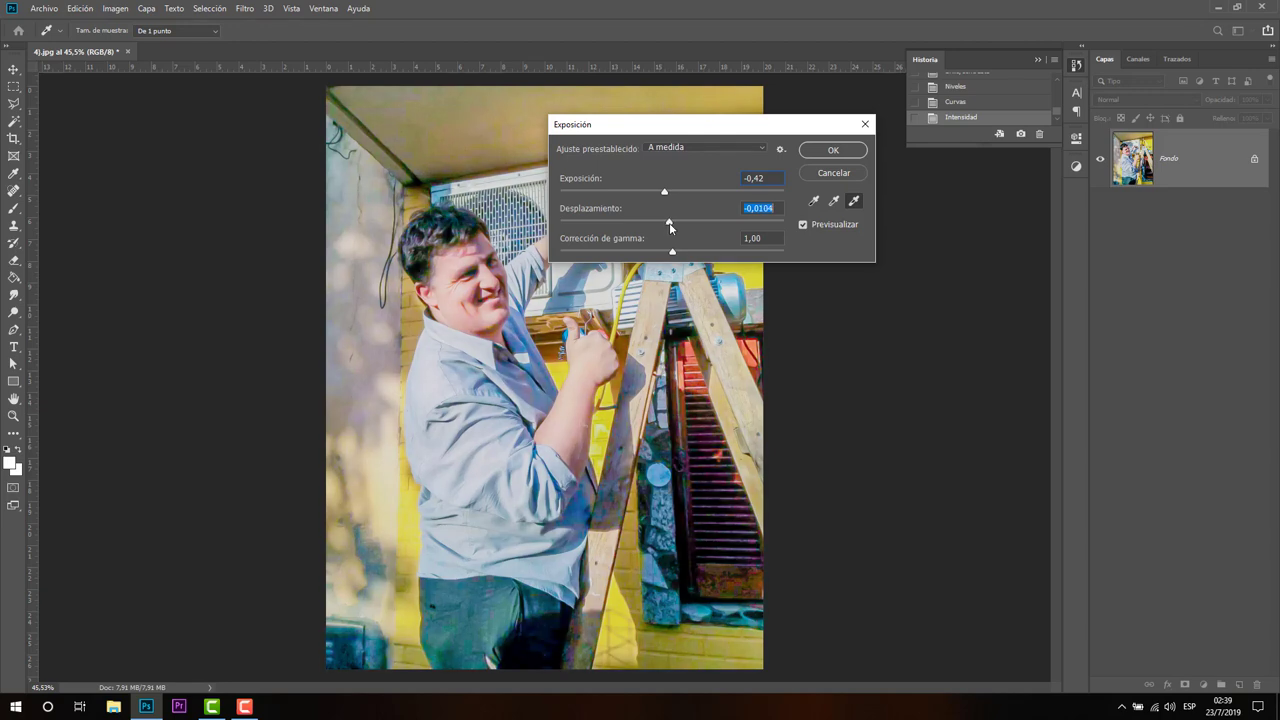
pyautogui.click(672, 253)
pyautogui.moveTo(670, 254); pyautogui.dragTo(682, 253)
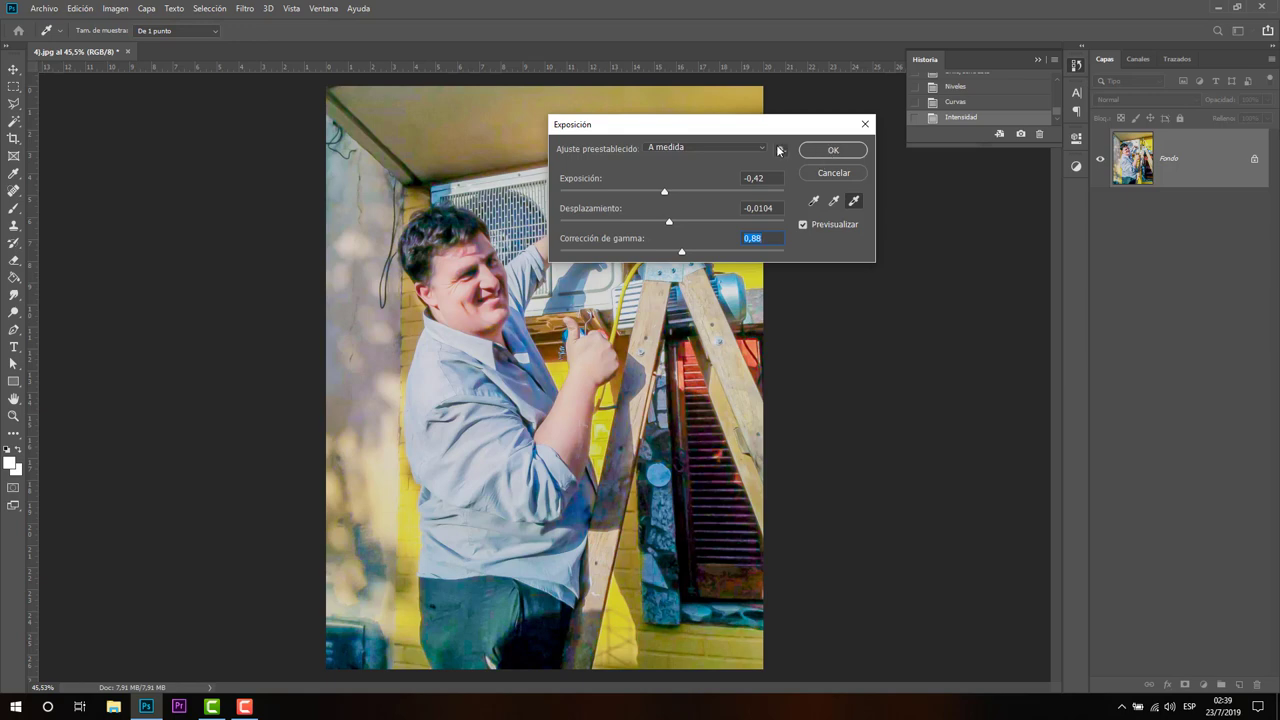
pyautogui.click(719, 150)
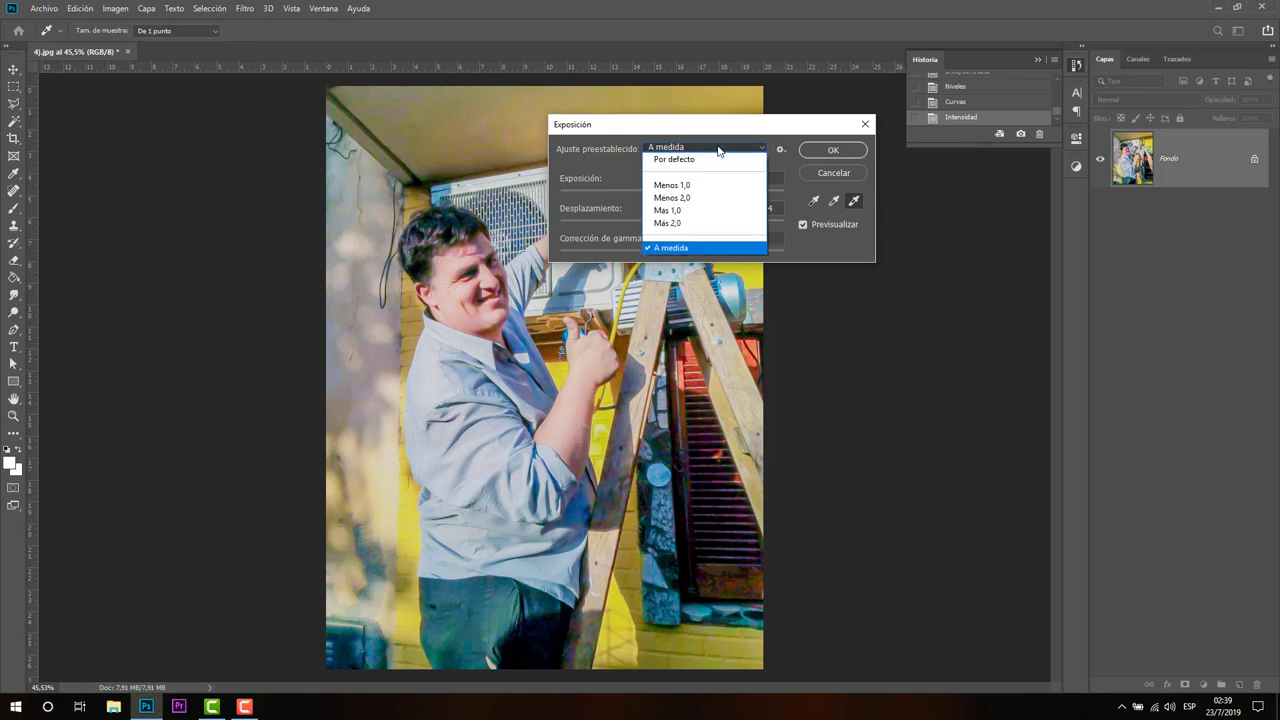
pyautogui.click(827, 151)
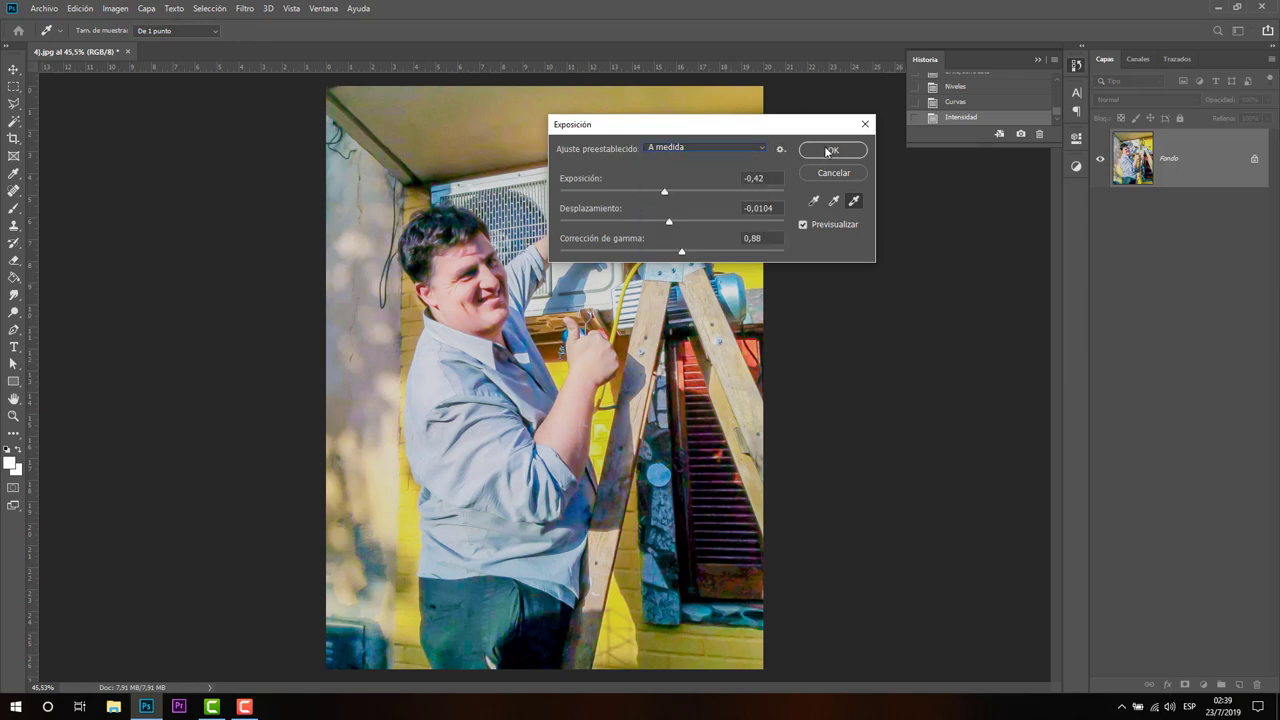
pyautogui.click(828, 151)
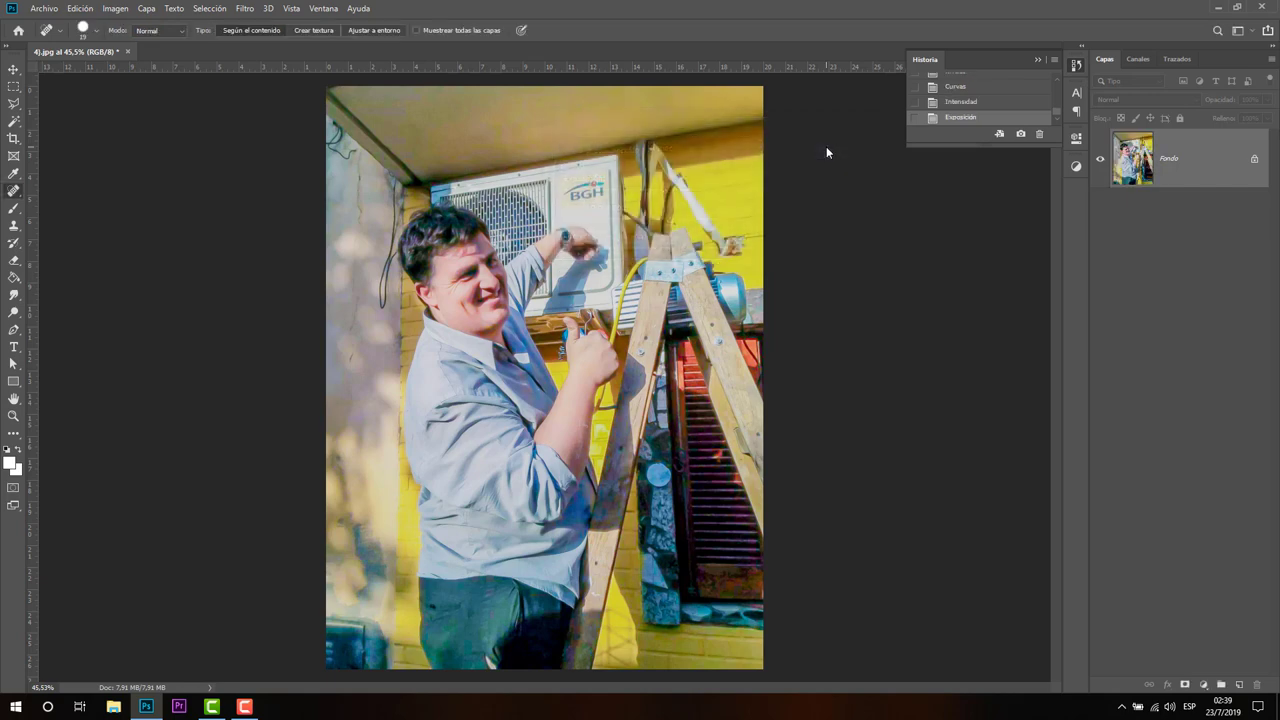
pyautogui.click(115, 8)
pyautogui.moveTo(124, 43)
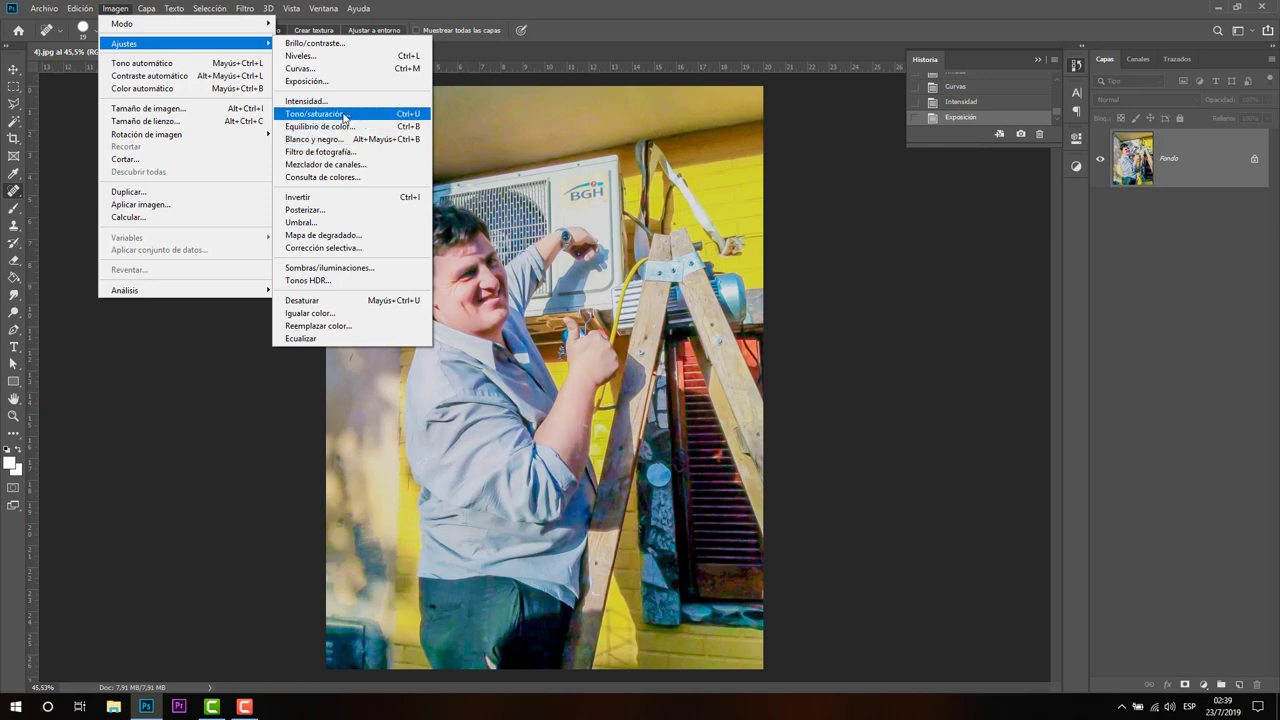
pyautogui.click(347, 115)
pyautogui.moveTo(592, 140); pyautogui.dragTo(785, 90)
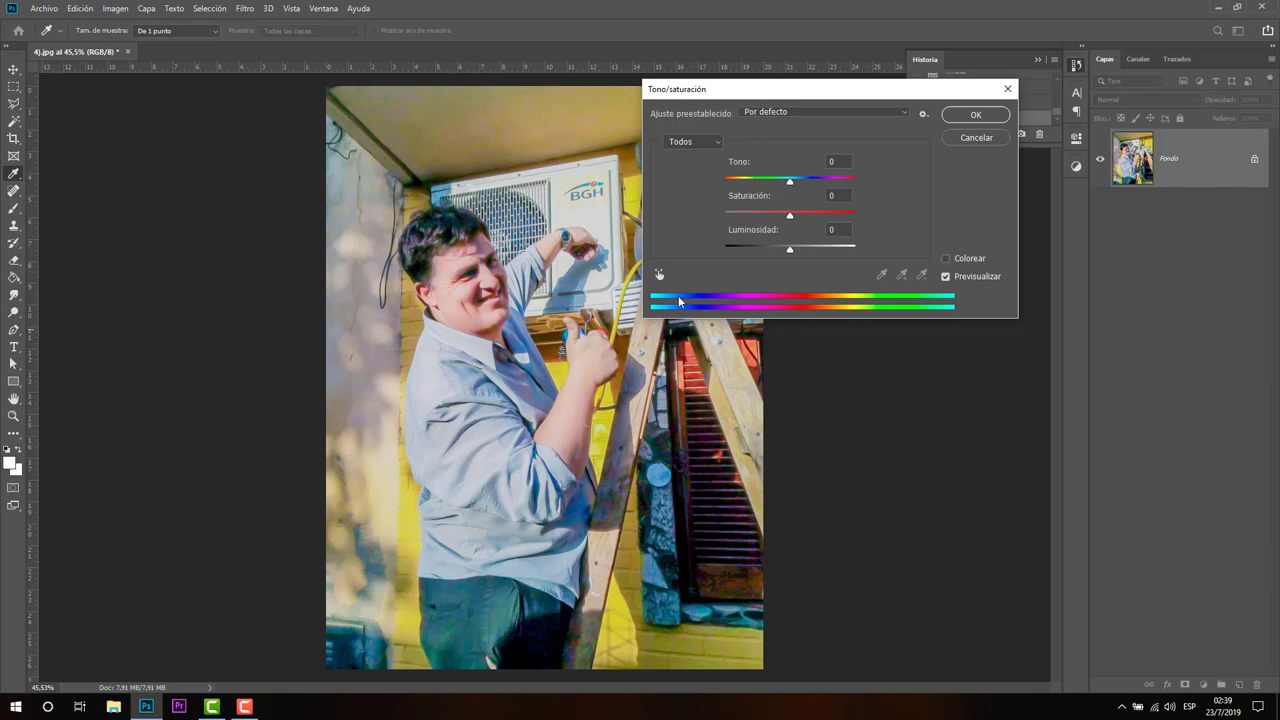
pyautogui.click(711, 144)
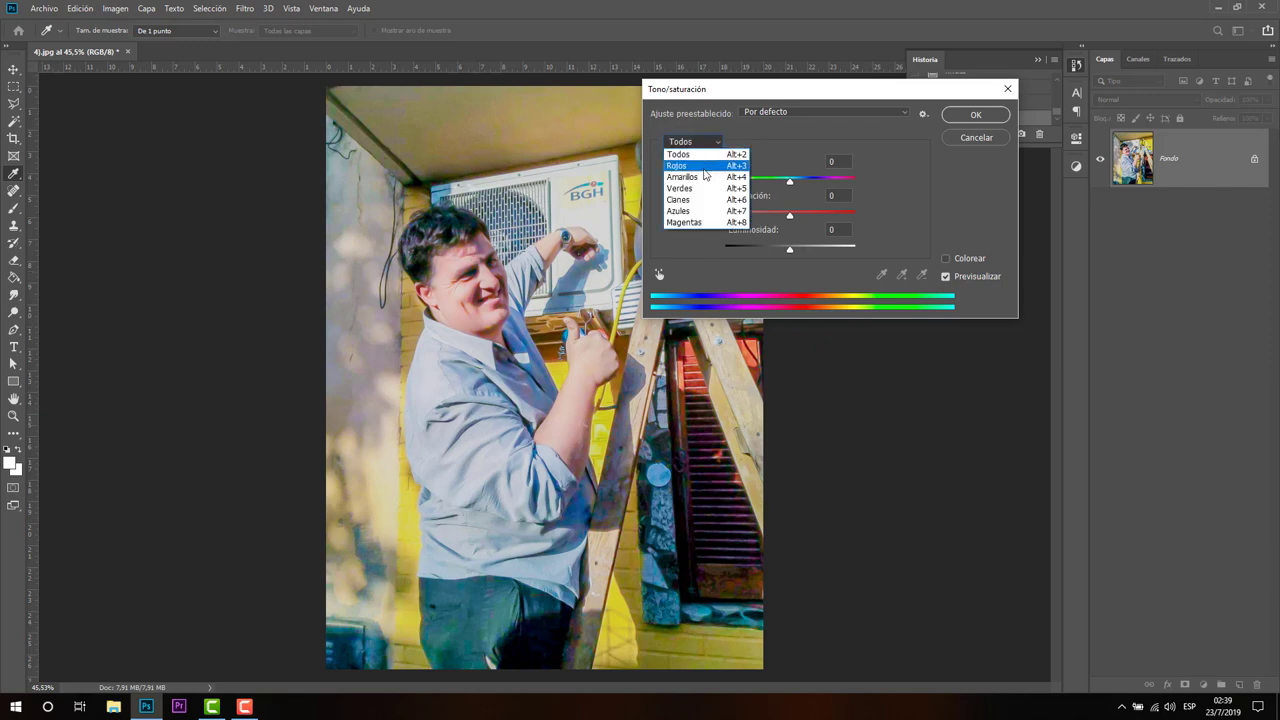
pyautogui.click(703, 183)
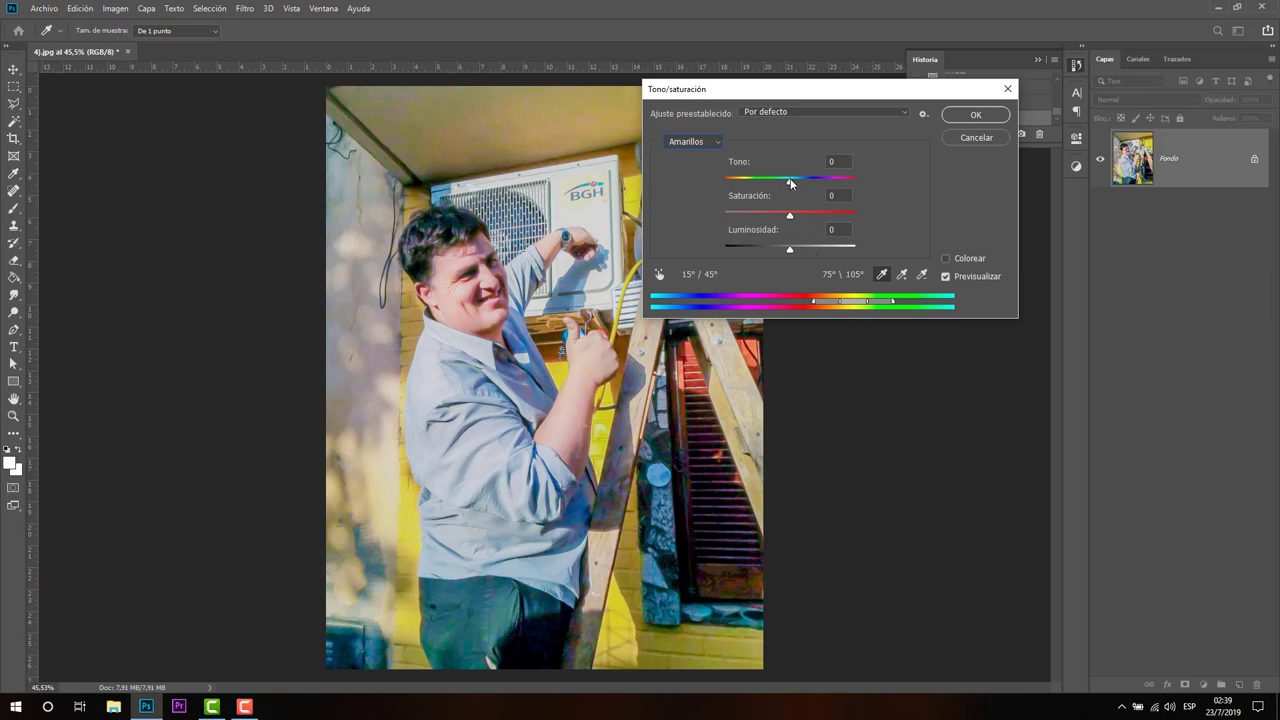
pyautogui.moveTo(790, 182); pyautogui.dragTo(822, 180)
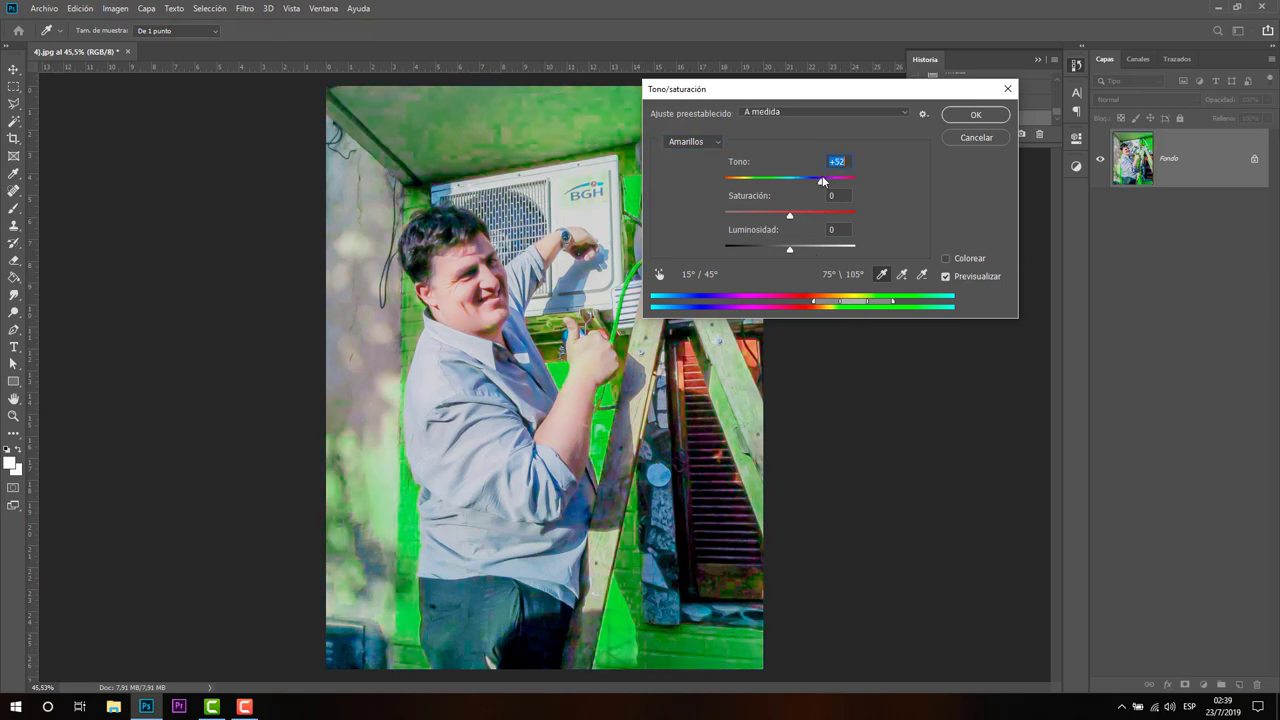
pyautogui.moveTo(766, 100); pyautogui.dragTo(889, 99)
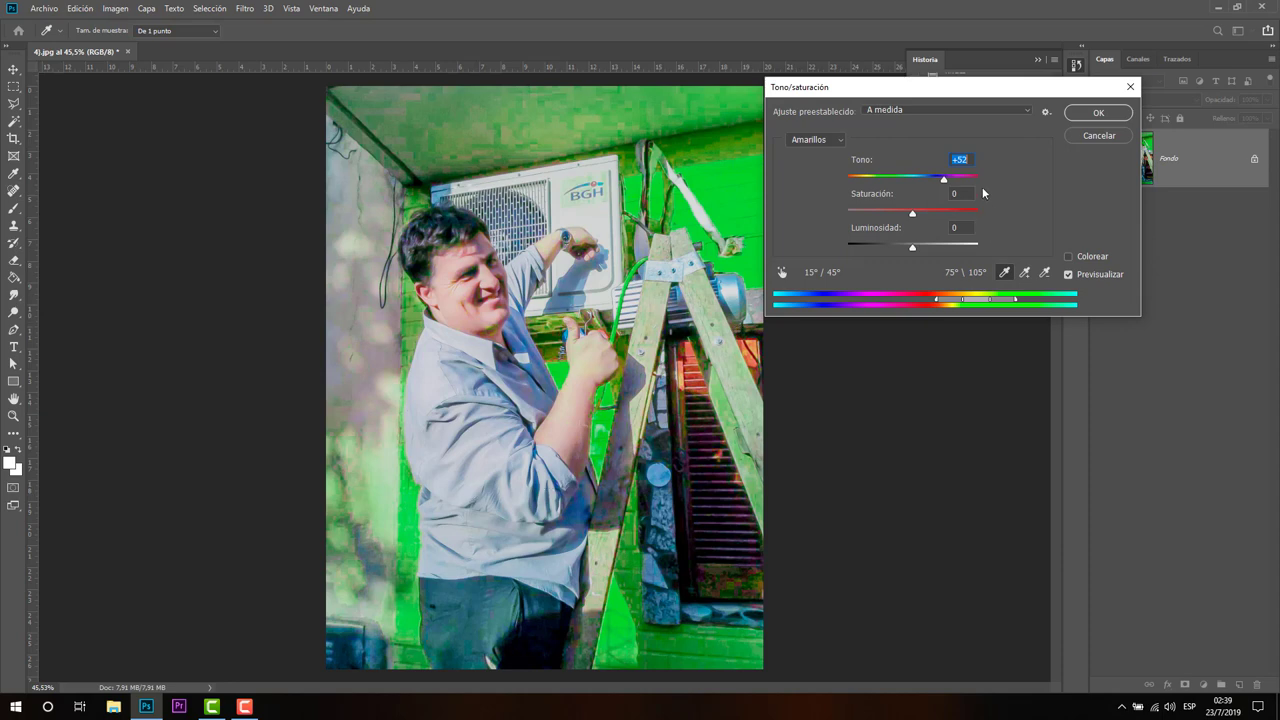
pyautogui.click(1099, 136)
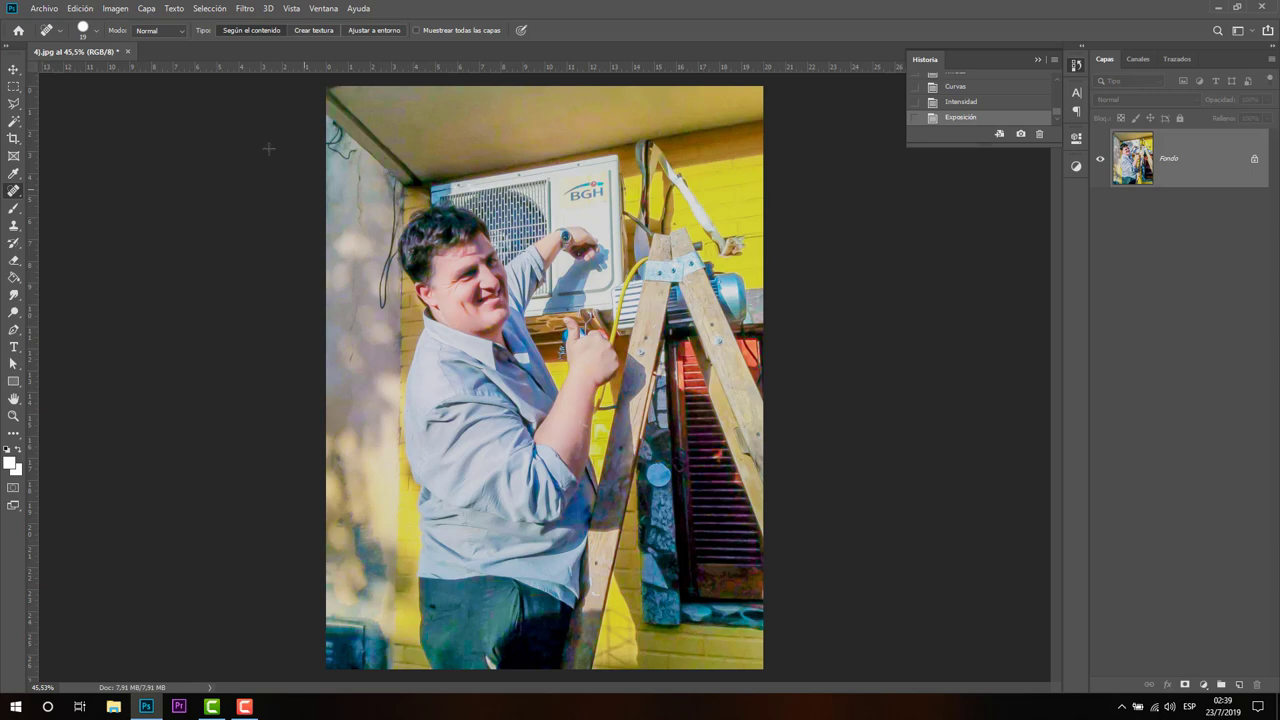
# Look in the Imagen menu, then switch to the Selección menu
pyautogui.click(118, 10)
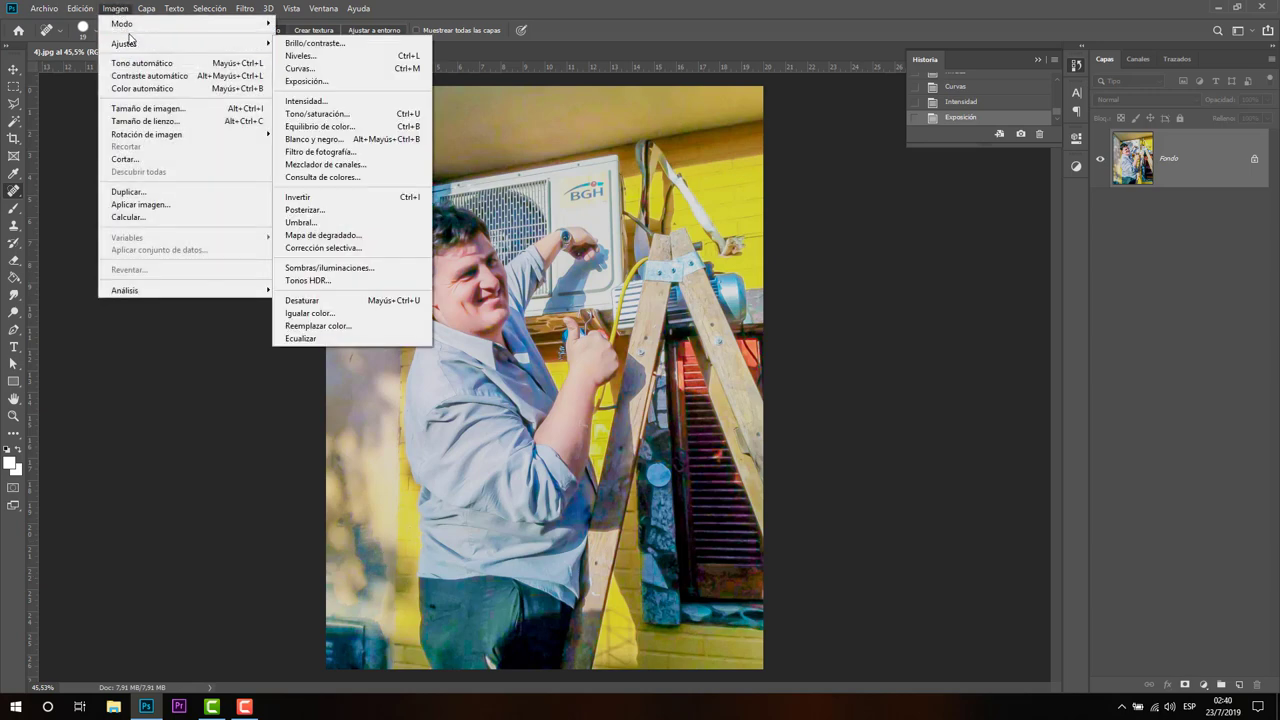
pyautogui.click(210, 8)
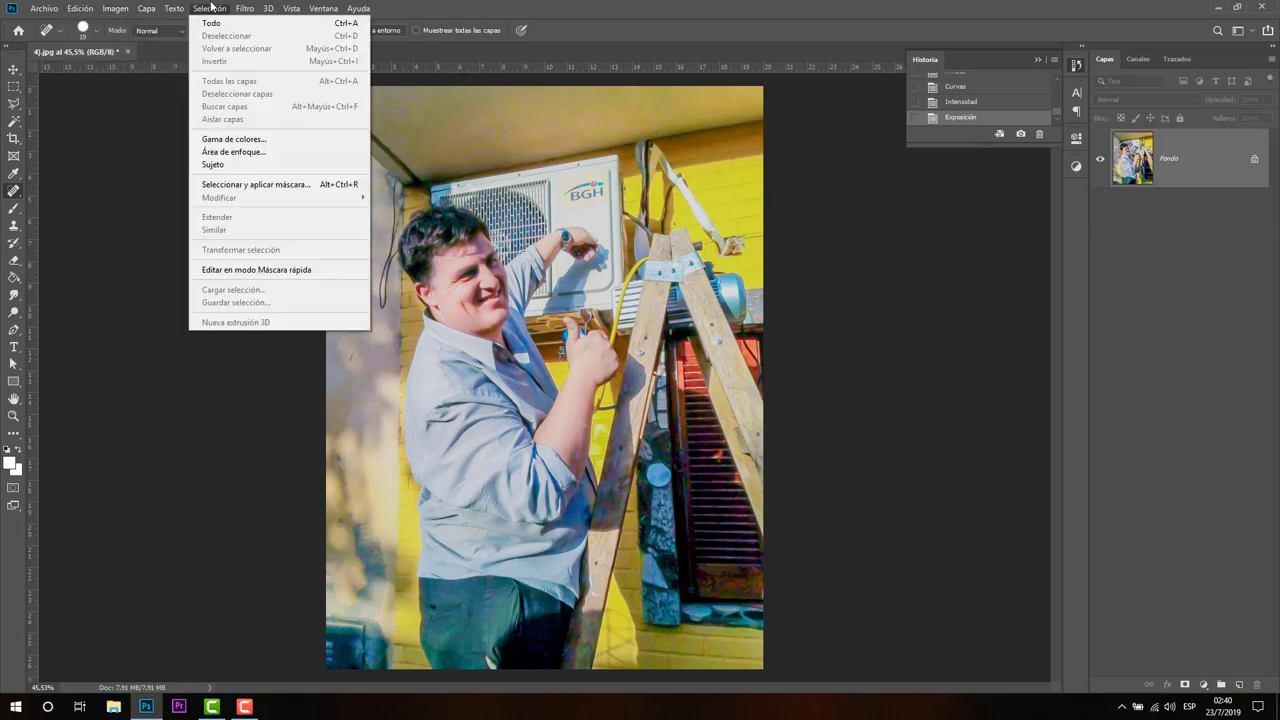
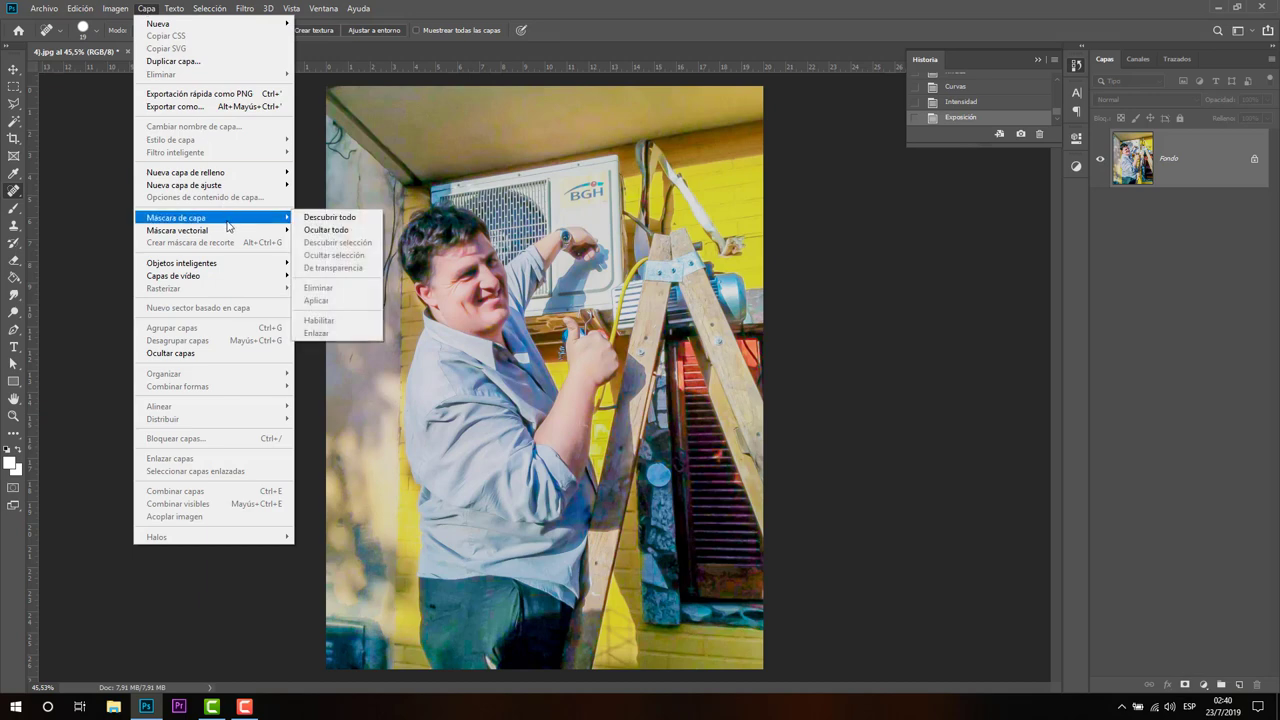
# Add a white layer mask, then shift the Yellows hue to -112 to turn the wall magenta
pyautogui.click(356, 219)
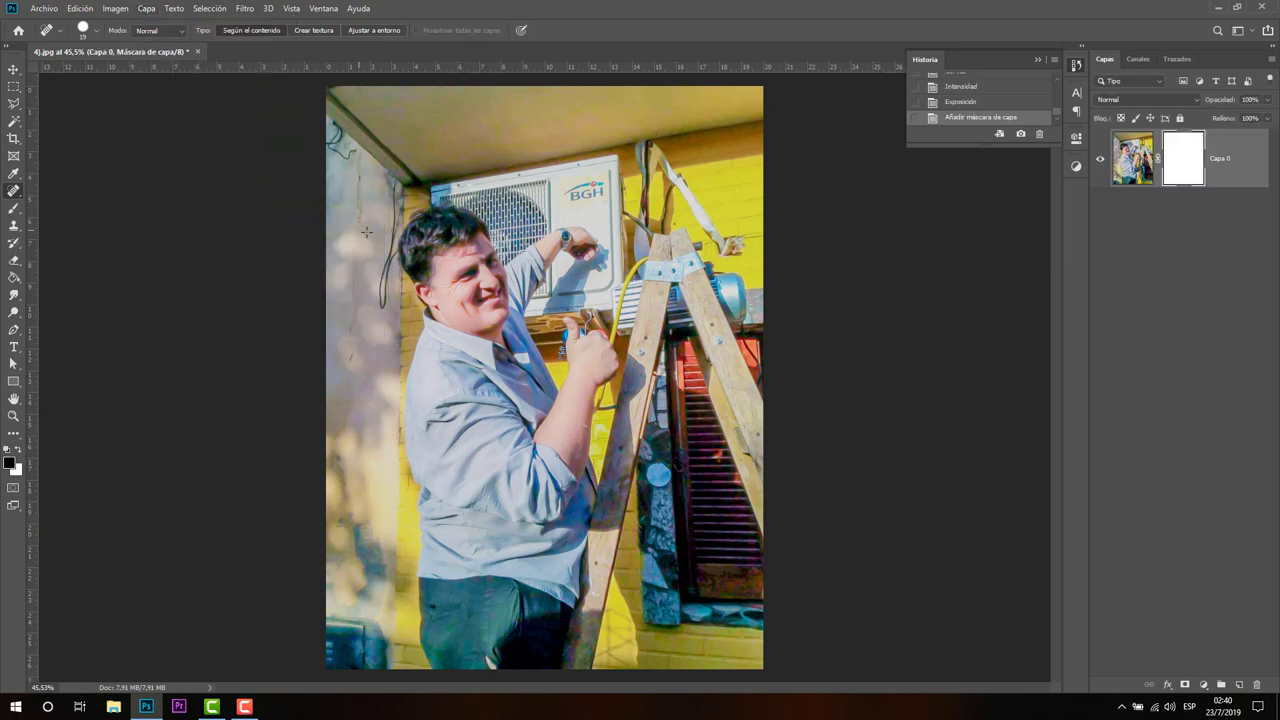
pyautogui.click(1128, 164)
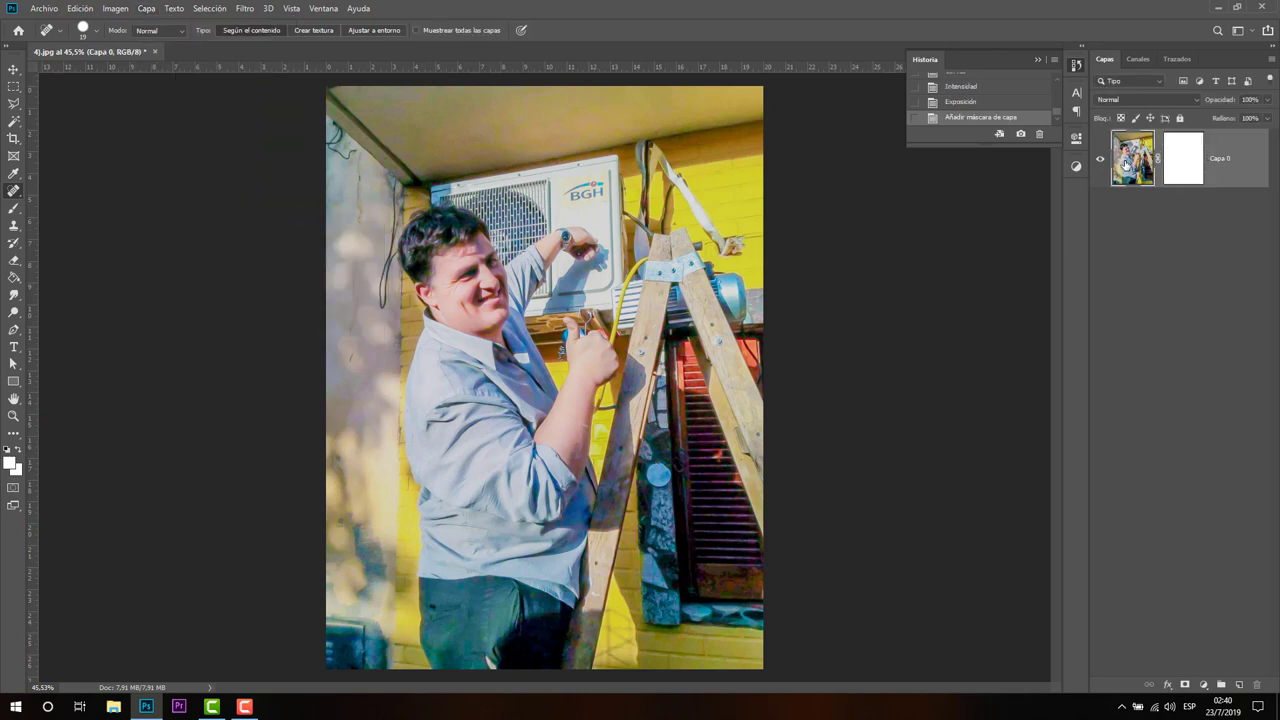
pyautogui.click(115, 8)
pyautogui.moveTo(124, 43)
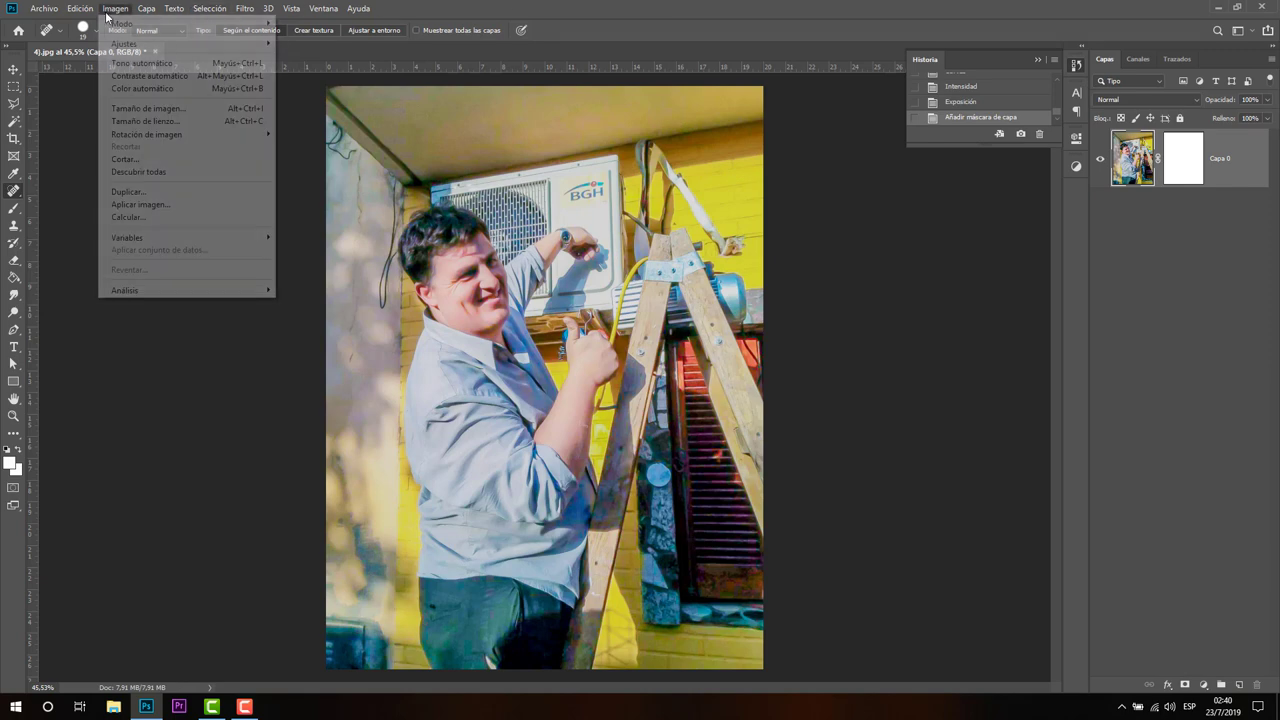
pyautogui.click(360, 113)
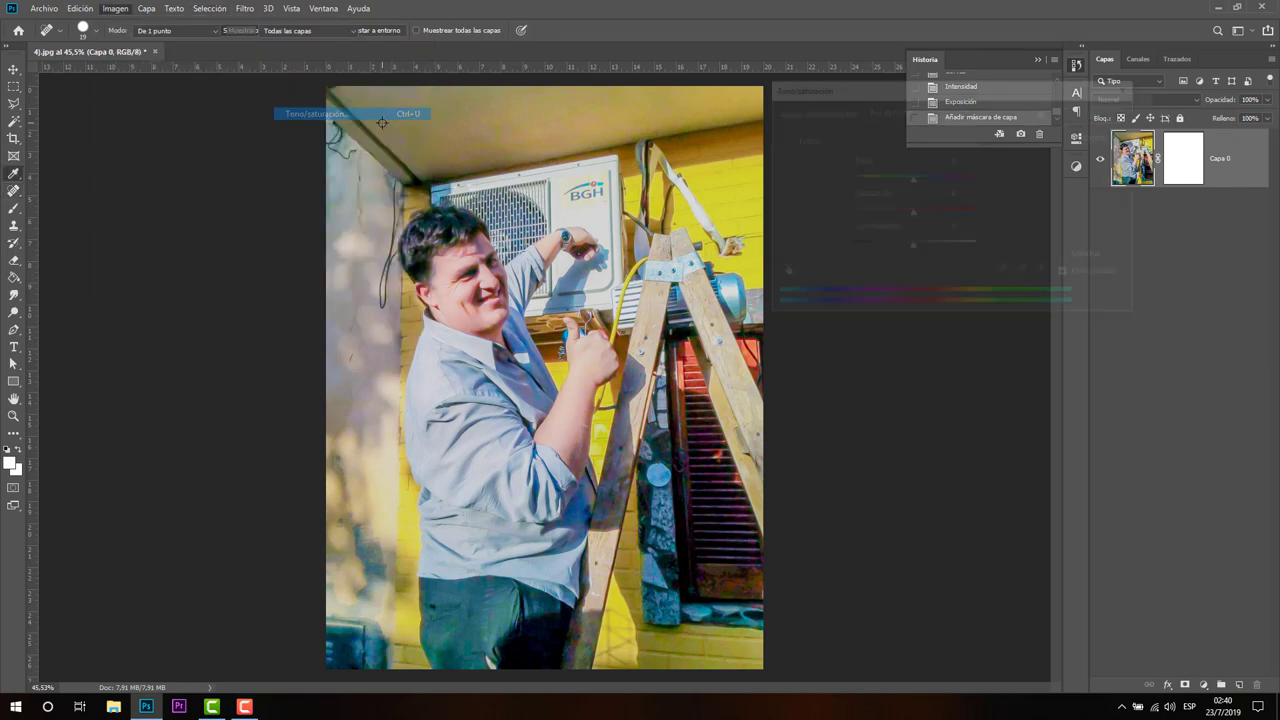
pyautogui.click(856, 141)
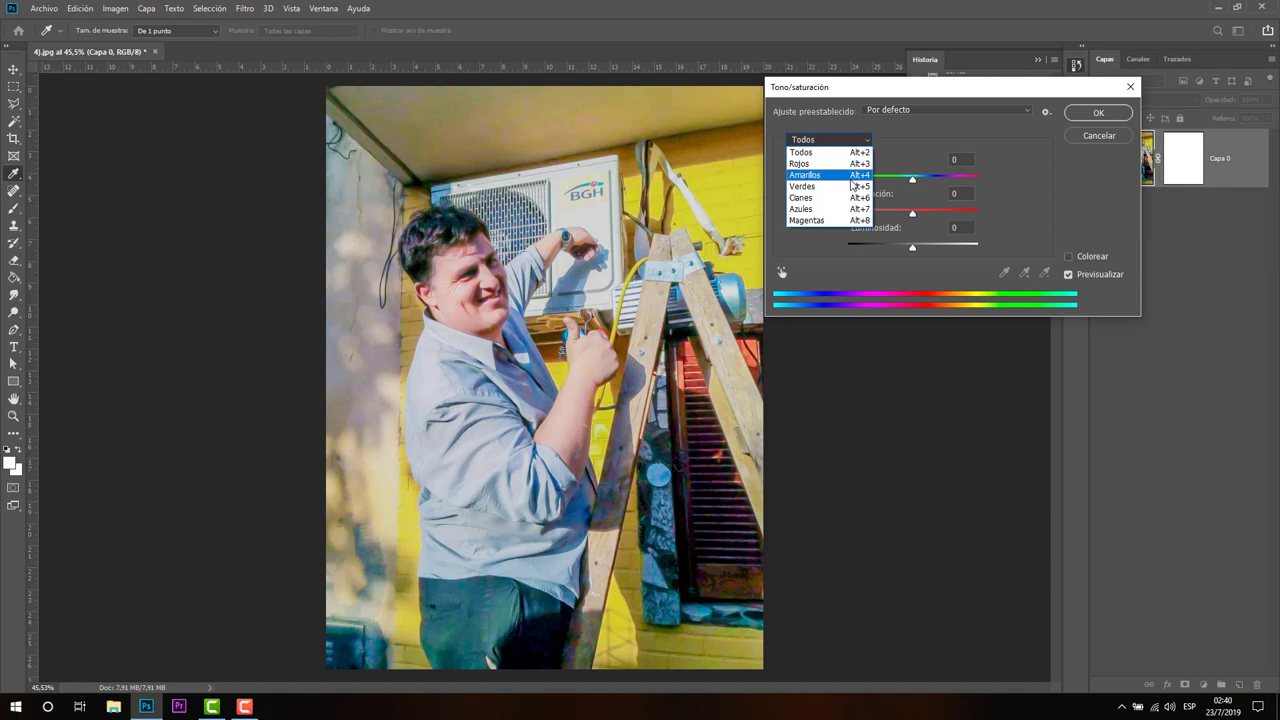
pyautogui.click(842, 181)
pyautogui.moveTo(912, 180); pyautogui.dragTo(866, 180)
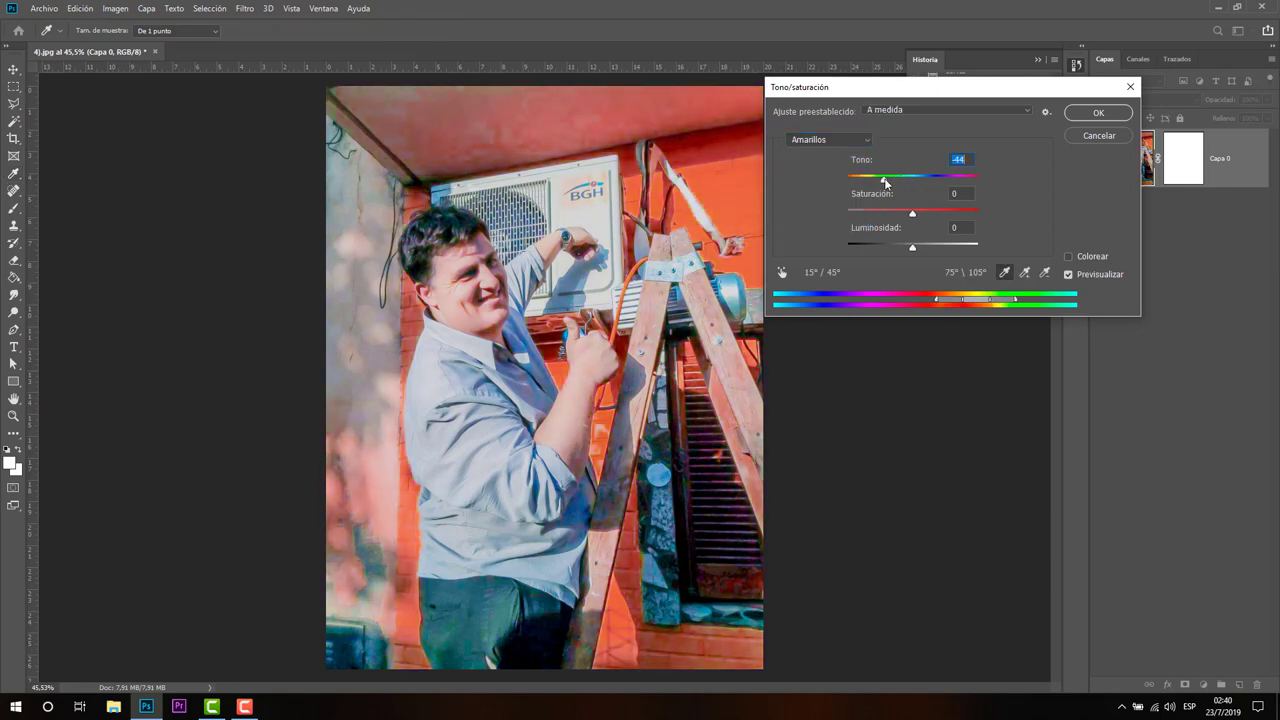
pyautogui.click(1098, 112)
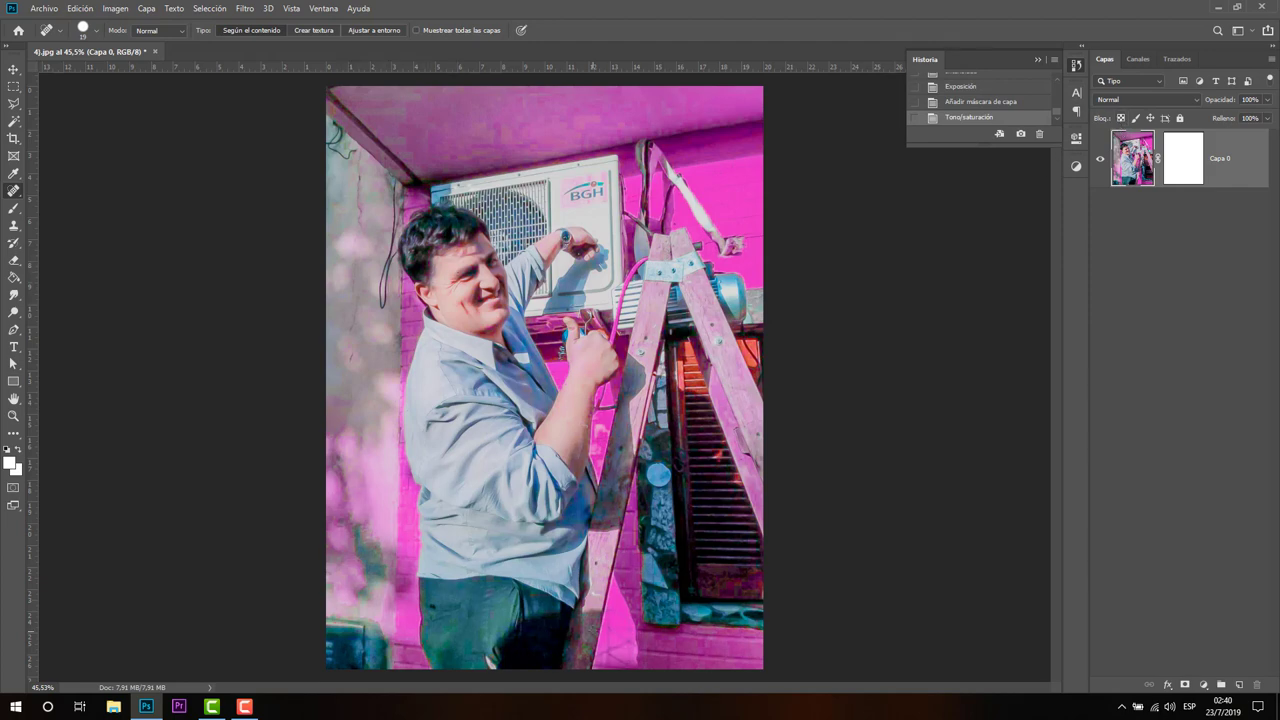
# Target the layer mask with the Brush tool and undo a test stroke over the ladder
pyautogui.click(1187, 165)
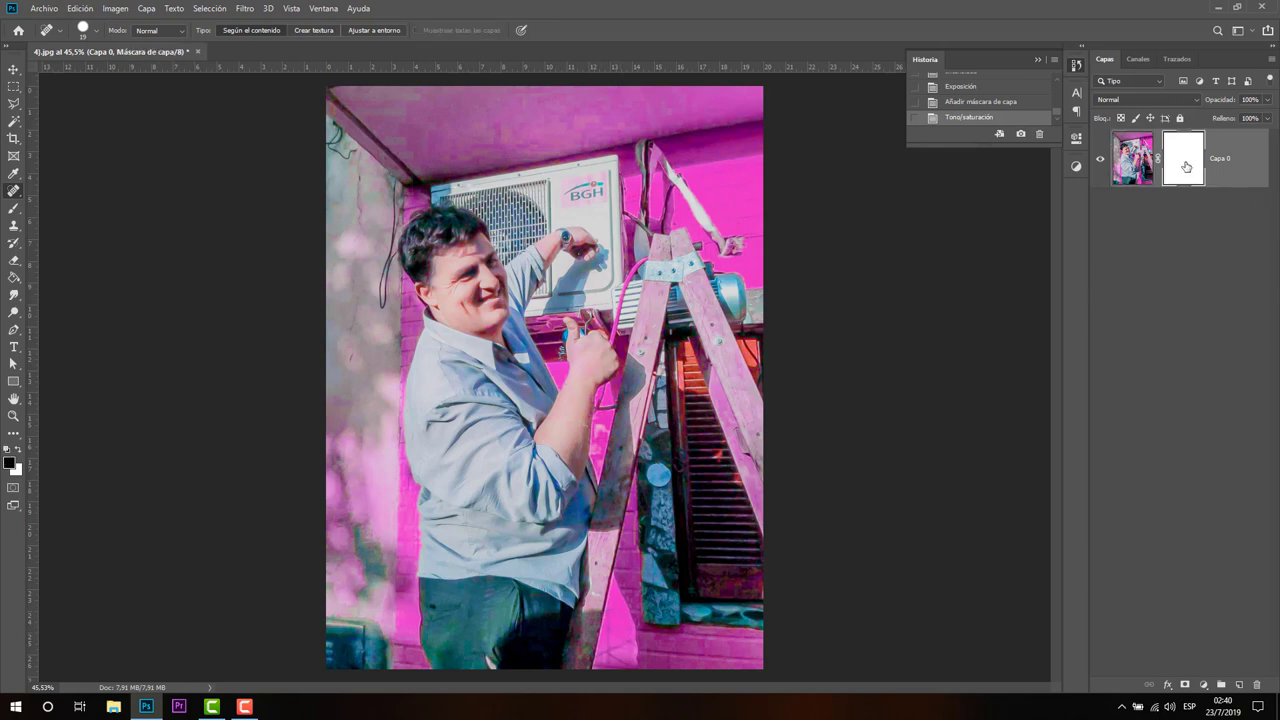
pyautogui.click(13, 208)
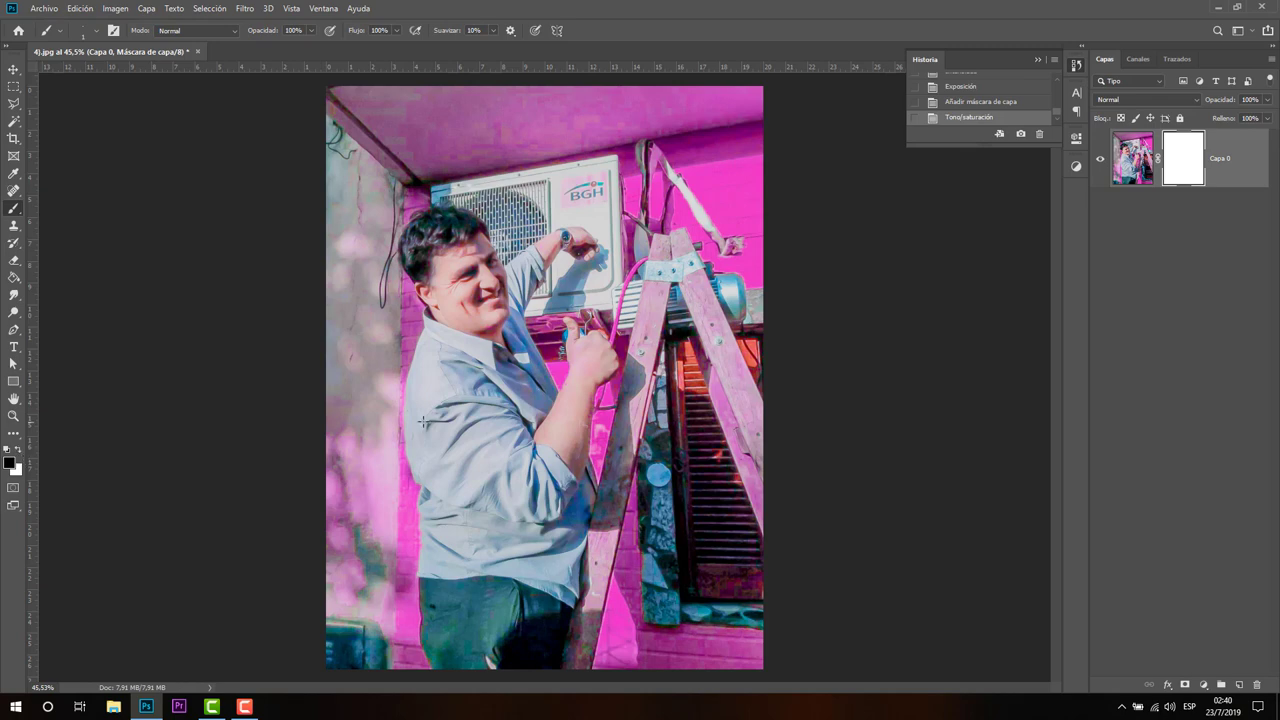
pyautogui.rightClick(592, 348)
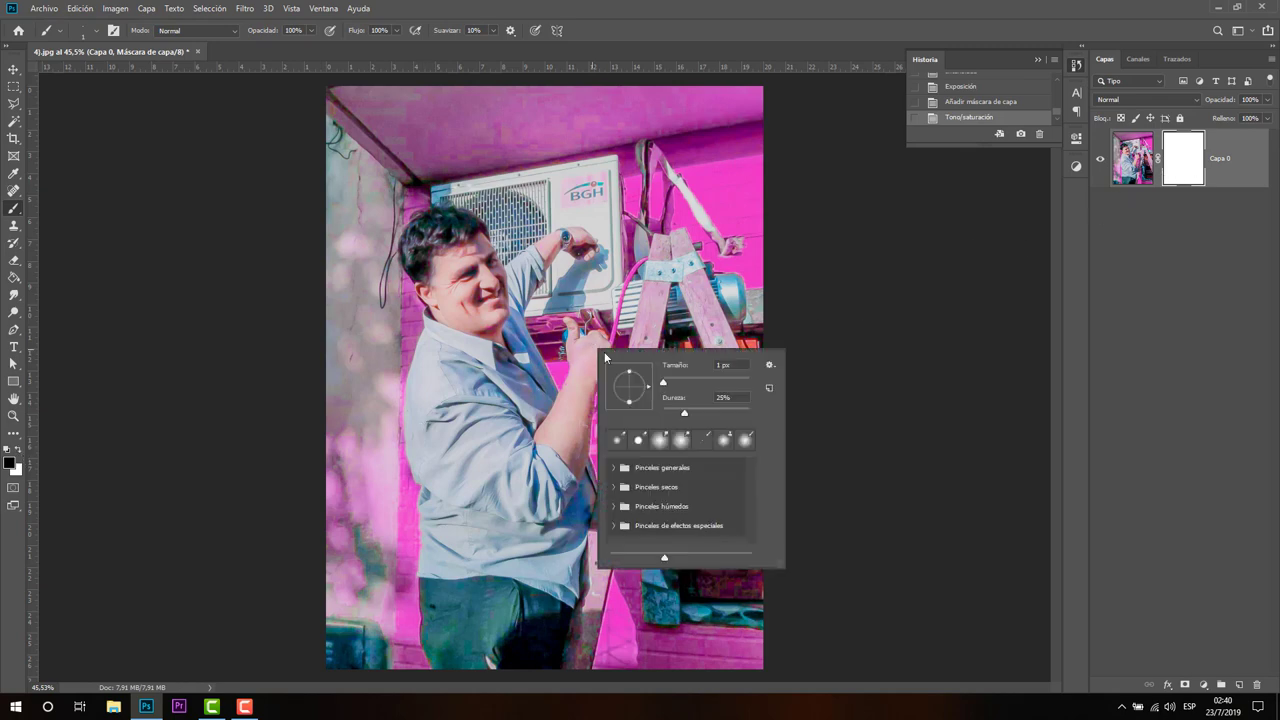
pyautogui.click(657, 319)
pyautogui.moveTo(652, 310); pyautogui.dragTo(660, 303)
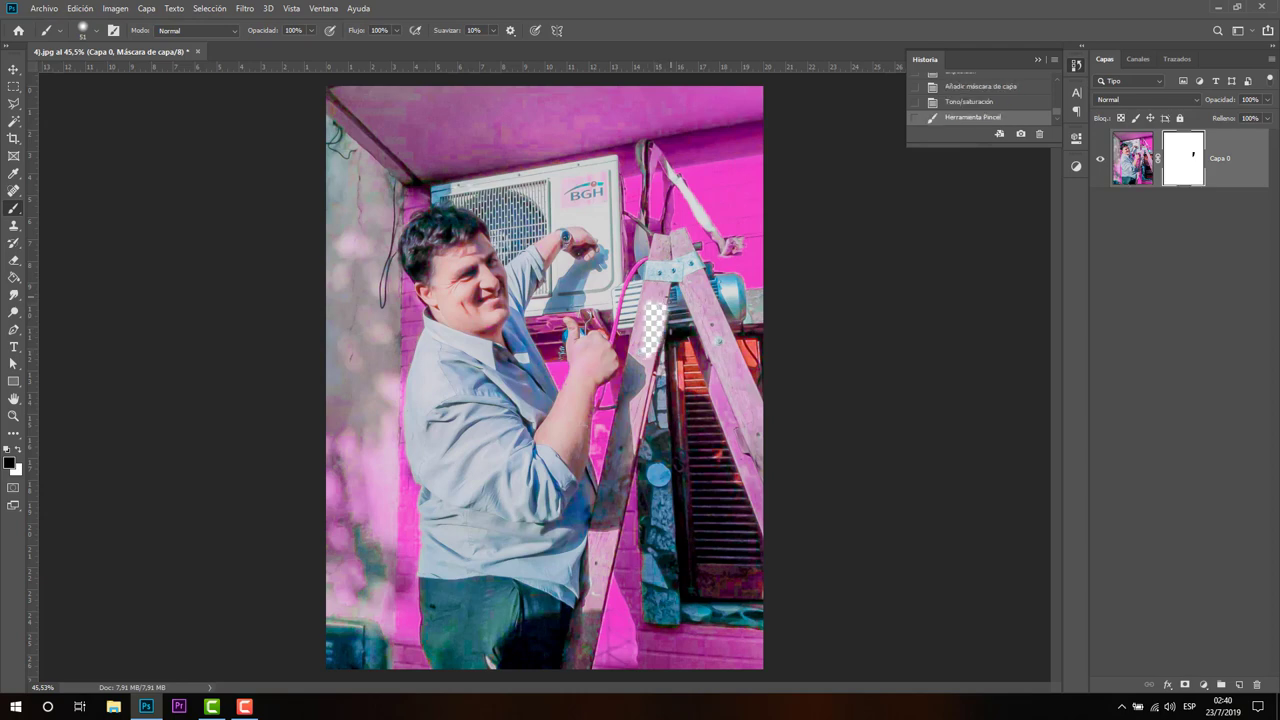
pyautogui.click(985, 104)
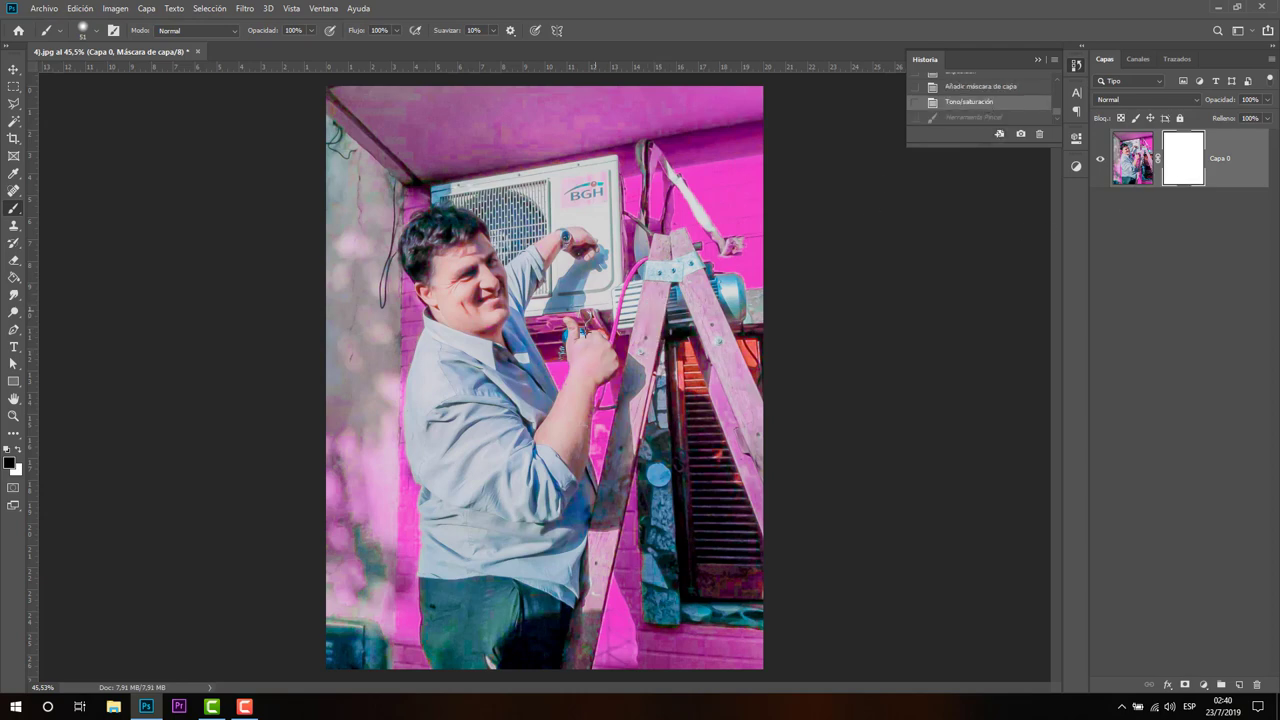
# Paint a test strip along the ladder with the regular brush, then step back before it
pyautogui.rightClick(13, 208)
pyautogui.click(47, 215)
pyautogui.moveTo(620, 395)
pyautogui.mouseDown()
pyautogui.moveTo(650, 350)
pyautogui.moveTo(612, 490)
pyautogui.mouseUp()
pyautogui.hotkey('ctrl', 'shift', 'z')
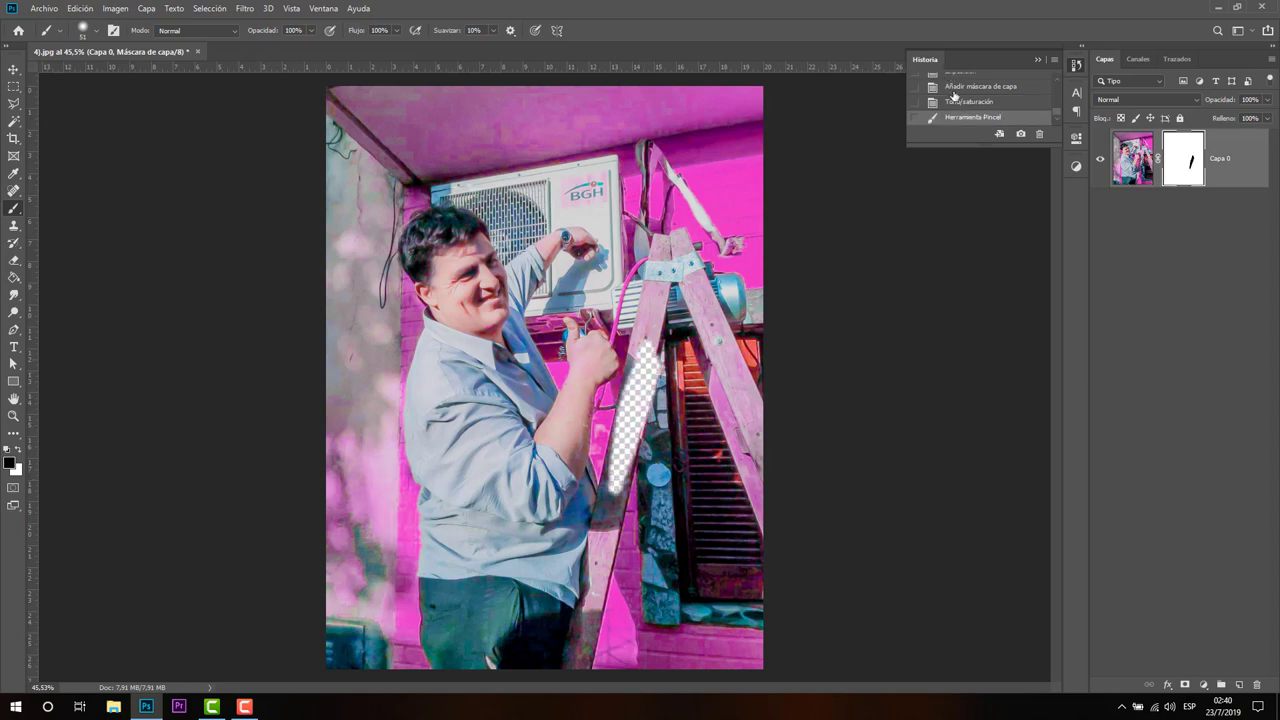
pyautogui.click(971, 104)
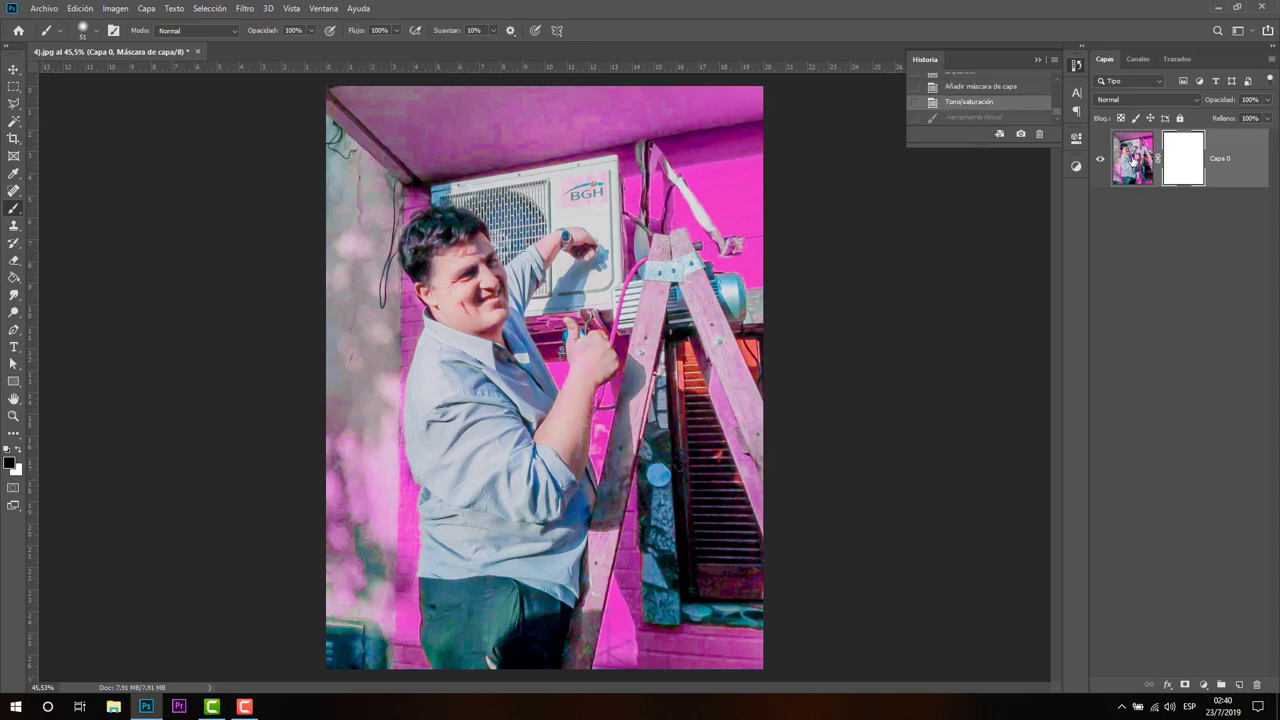
# Unlink the mask from the layer image and undo a zigzag test stroke
pyautogui.click(1134, 160)
pyautogui.click(1183, 166)
pyautogui.click(1158, 160)
pyautogui.moveTo(712, 337); pyautogui.dragTo(452, 497)
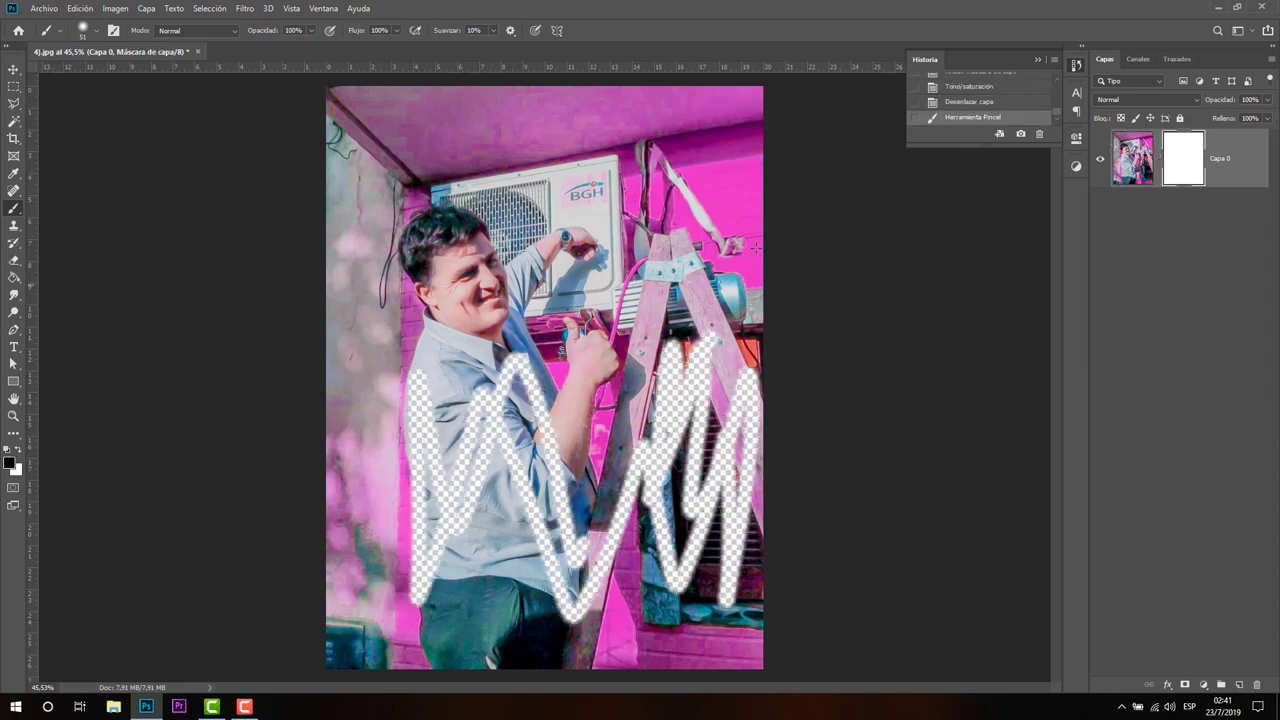
pyautogui.hotkey('ctrl', 'z')
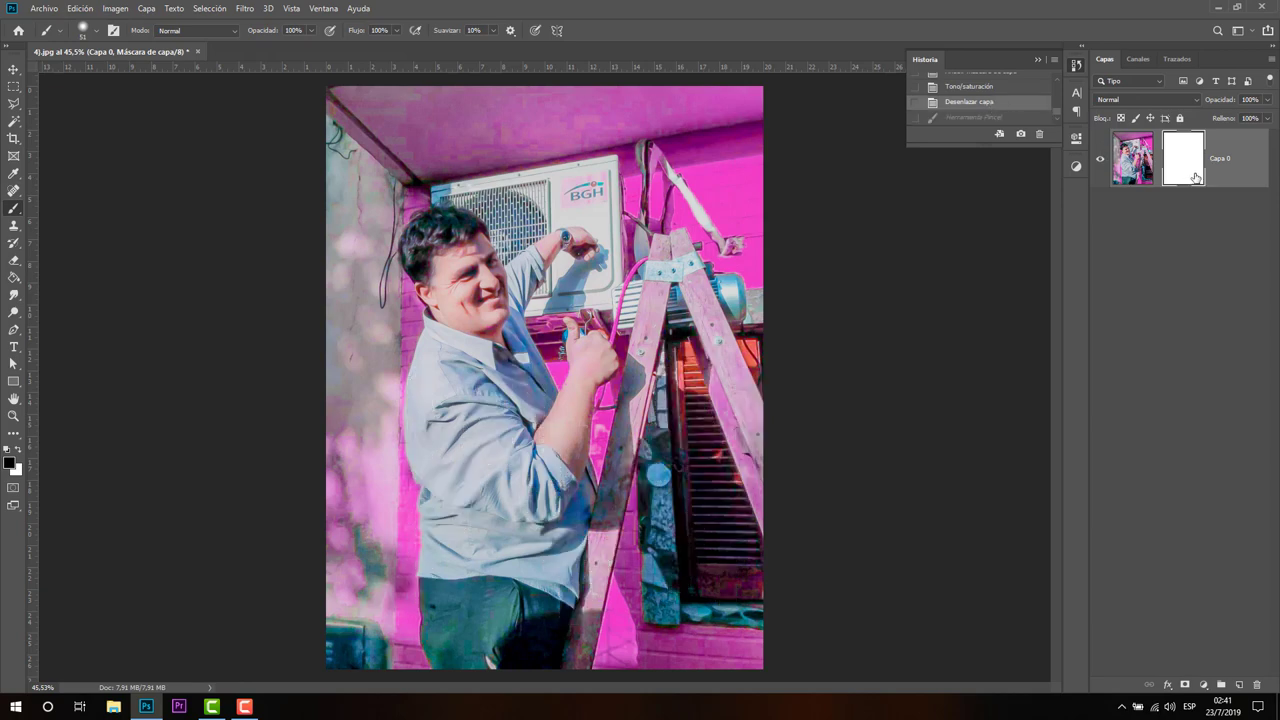
# Disable and then delete the layer mask
pyautogui.click(1146, 168)
pyautogui.click(1188, 166)
pyautogui.rightClick(1188, 165)
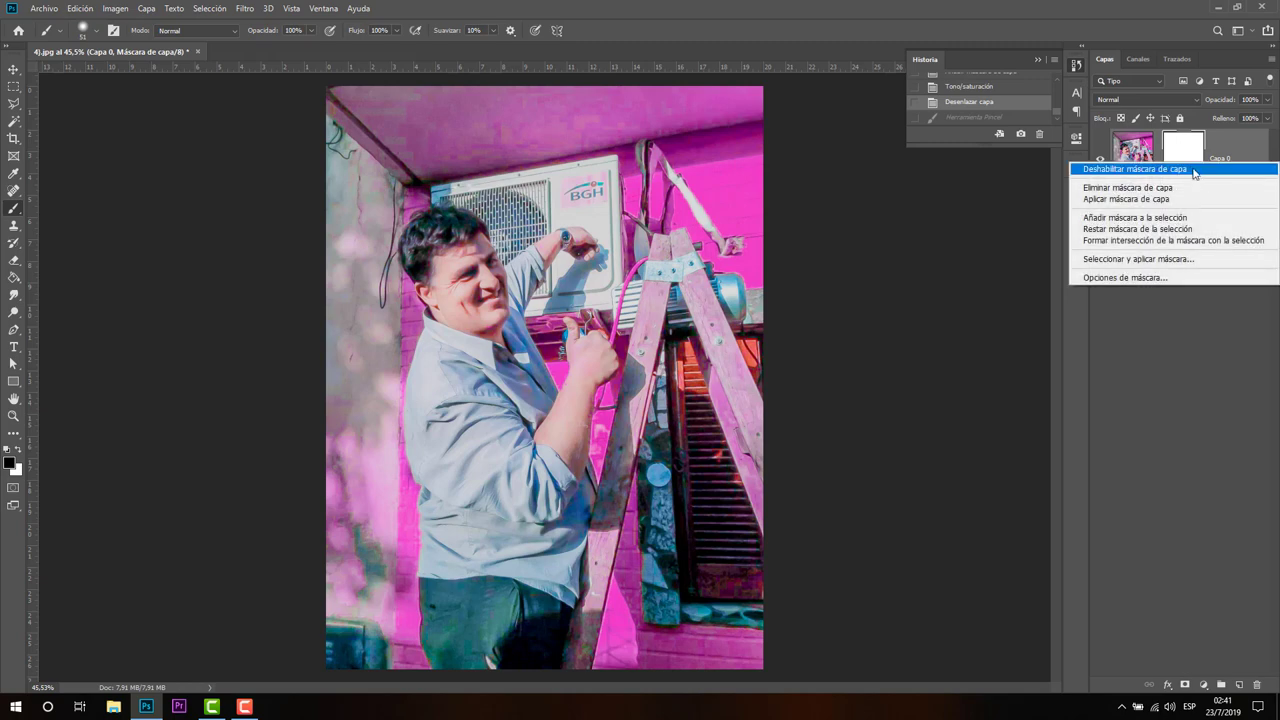
pyautogui.click(1196, 170)
pyautogui.rightClick(1196, 166)
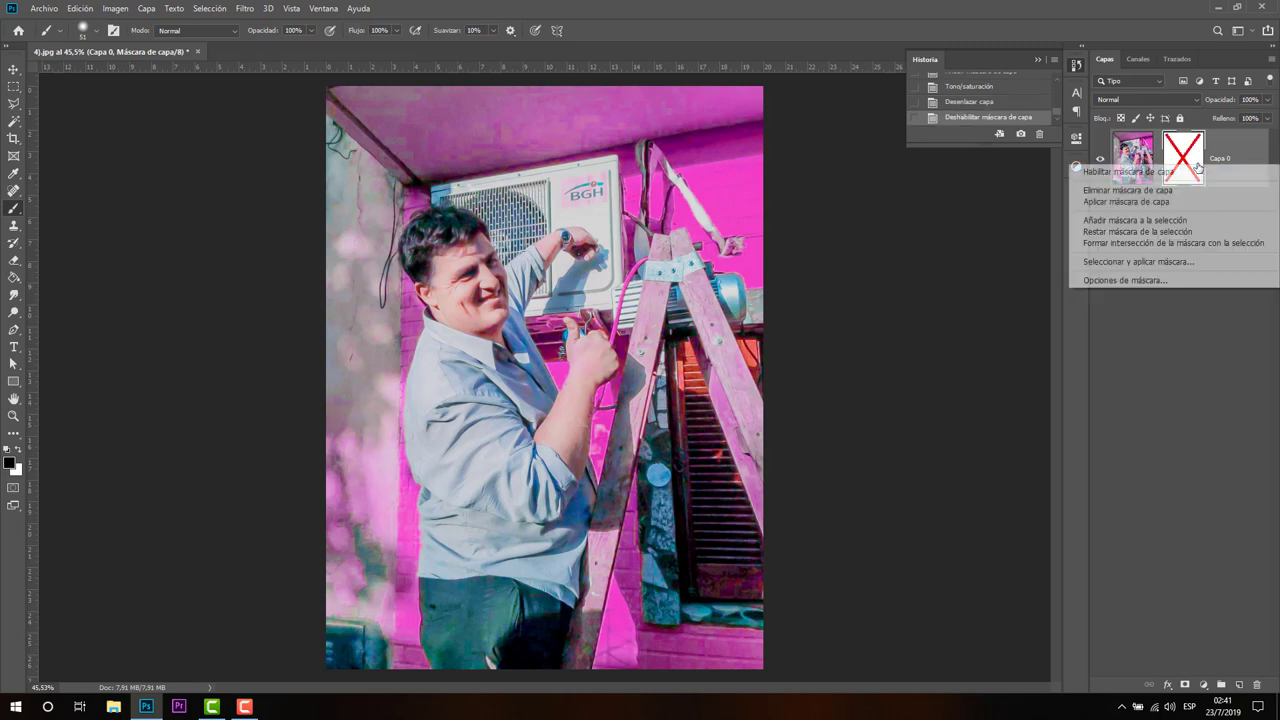
pyautogui.click(1196, 188)
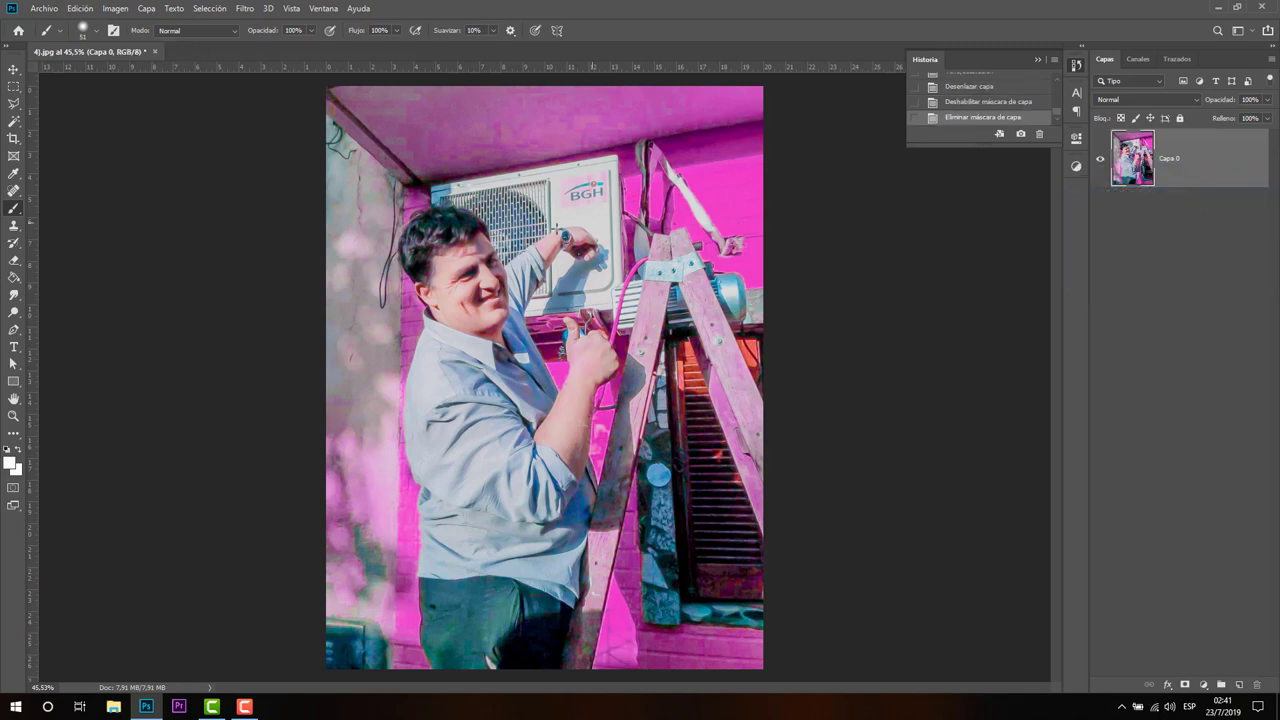
# Step History back to the Exposición state, restoring the yellow wall without mask
pyautogui.click(992, 104)
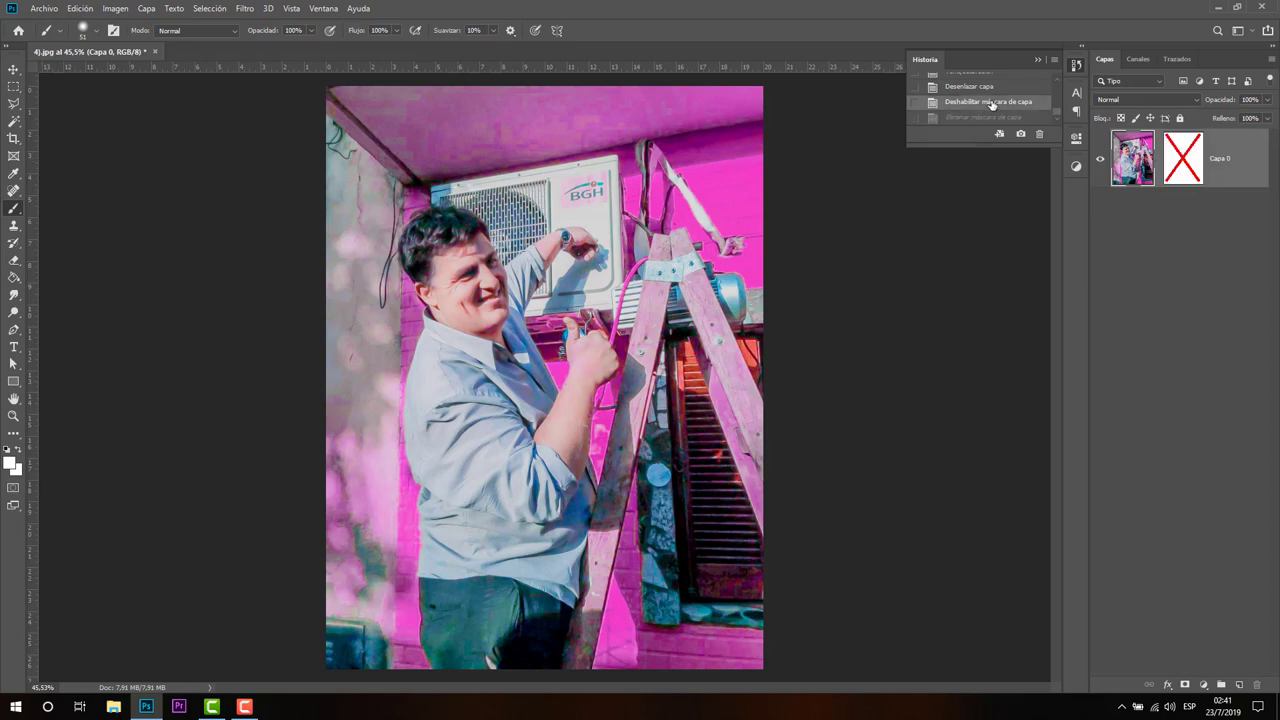
pyautogui.scroll(3, 993, 95)
pyautogui.click(1000, 117)
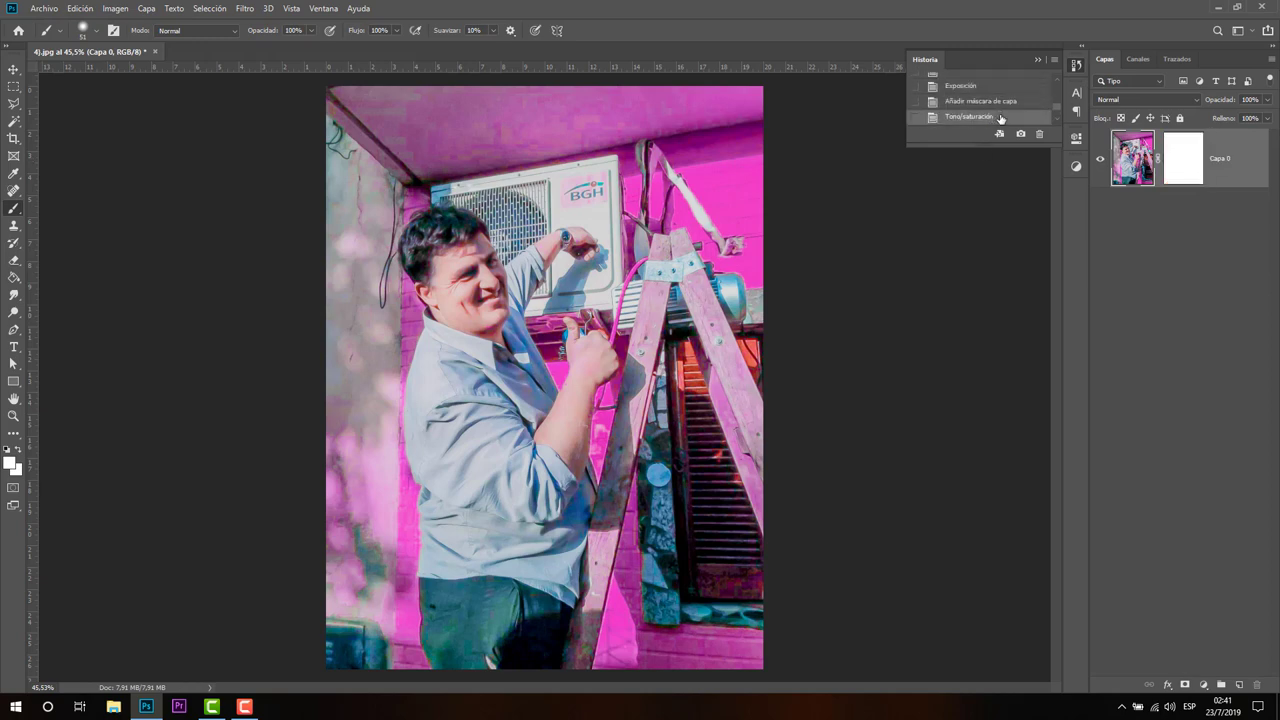
pyautogui.click(1016, 103)
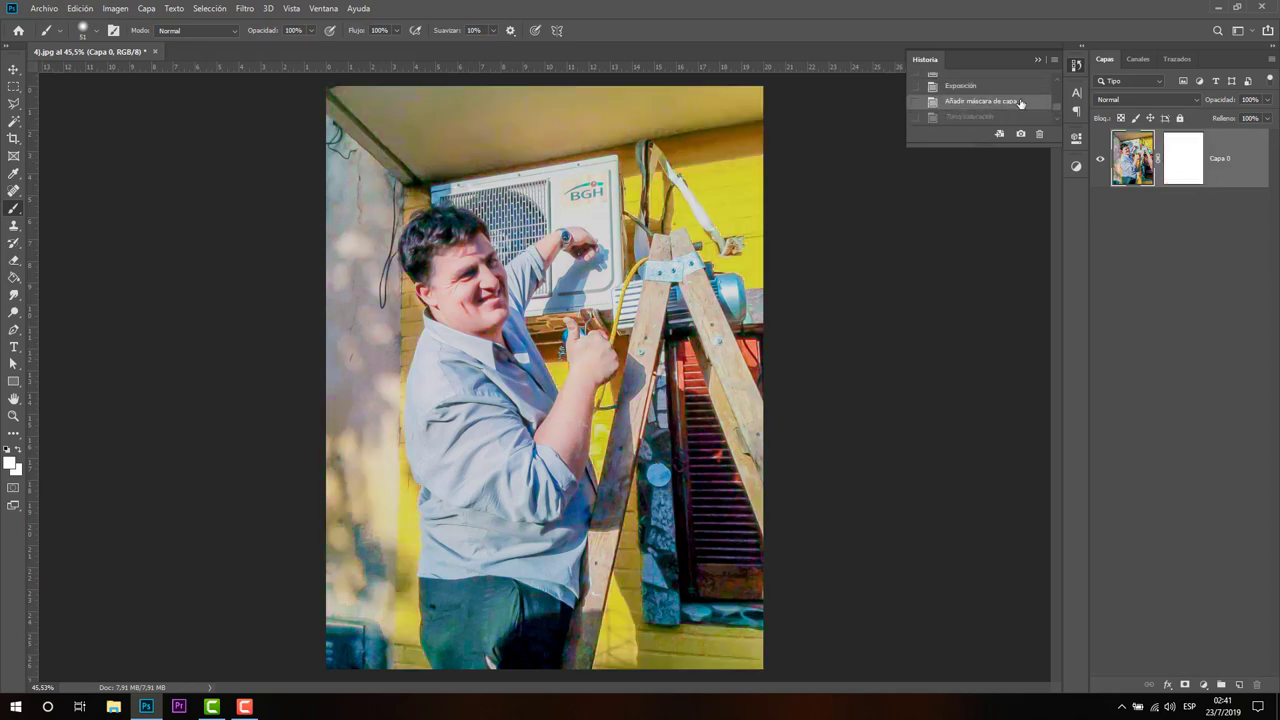
pyautogui.click(968, 88)
pyautogui.click(975, 88)
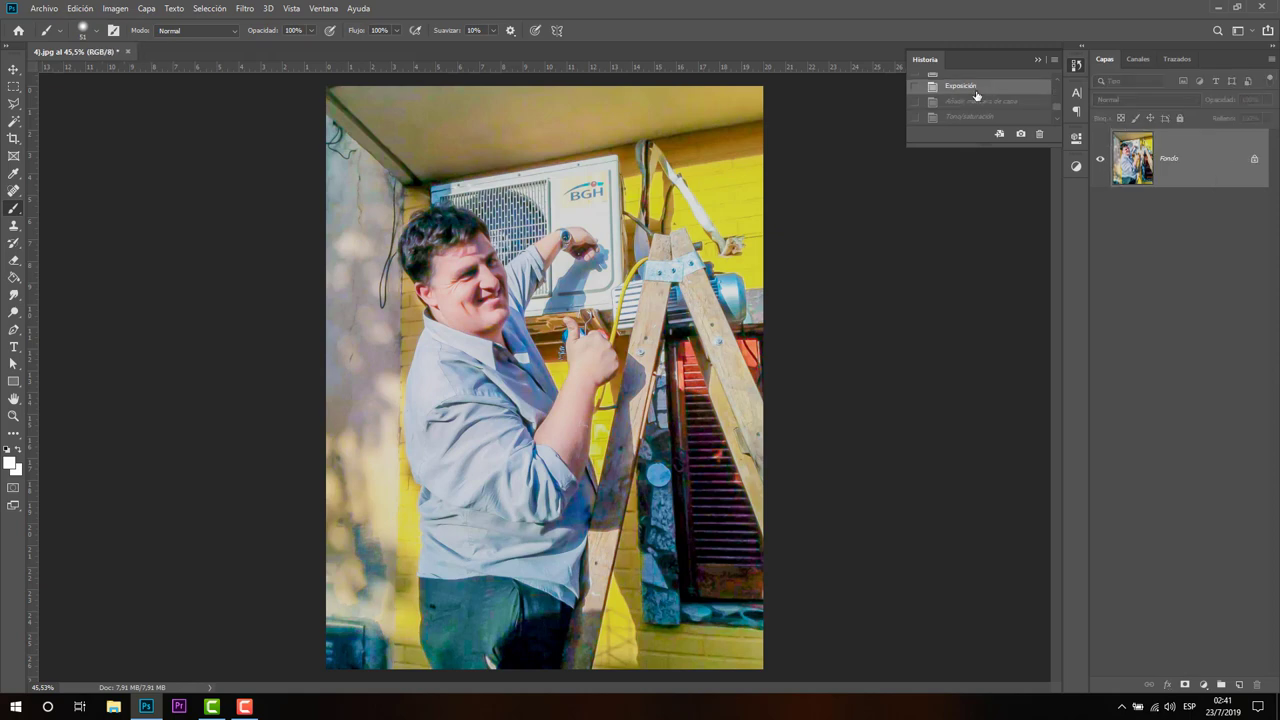
# Duplicate the photo to Capa 1 and shift its Yellows hue to -165 for a purple wall
pyautogui.hotkey('ctrl', 'j')
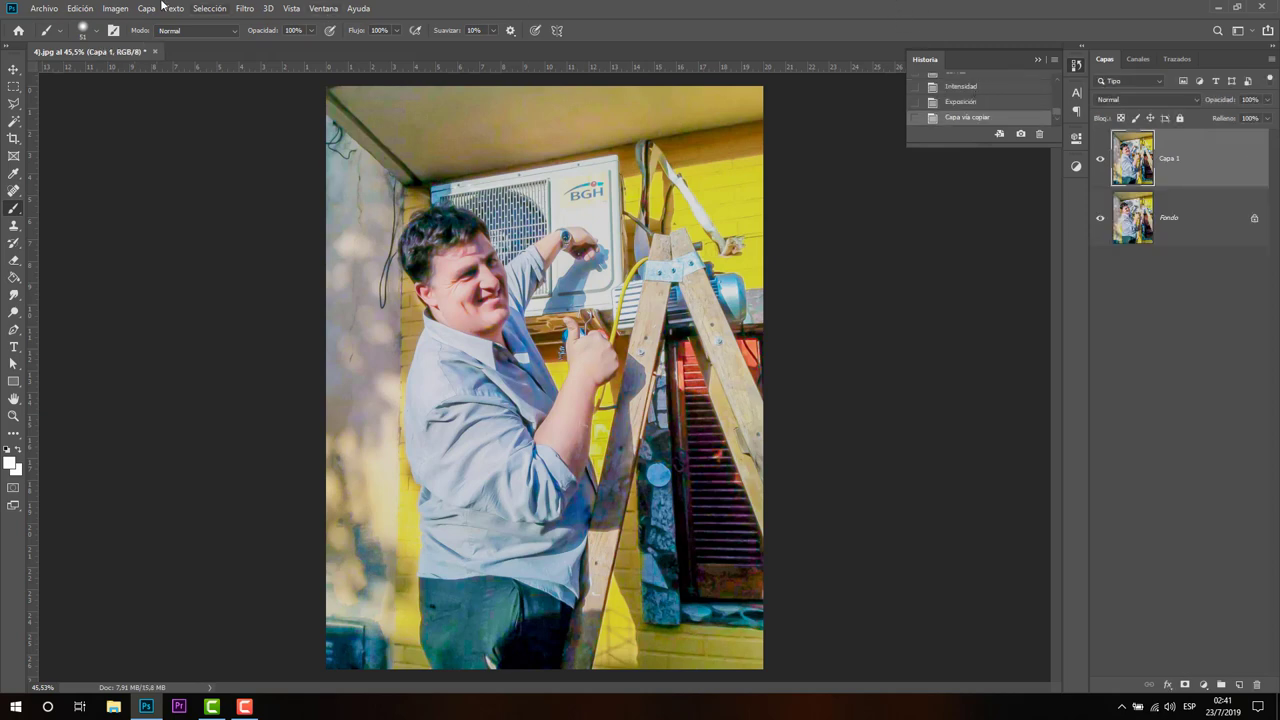
pyautogui.click(117, 9)
pyautogui.moveTo(125, 44)
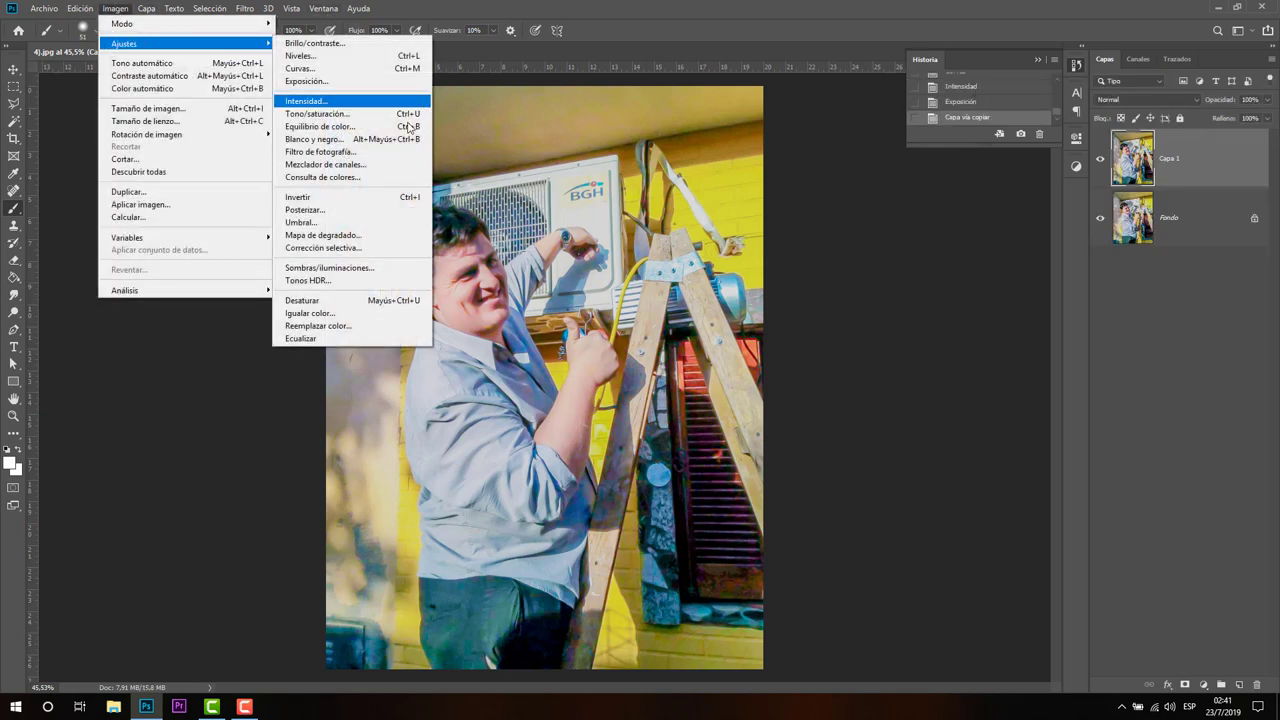
pyautogui.click(312, 115)
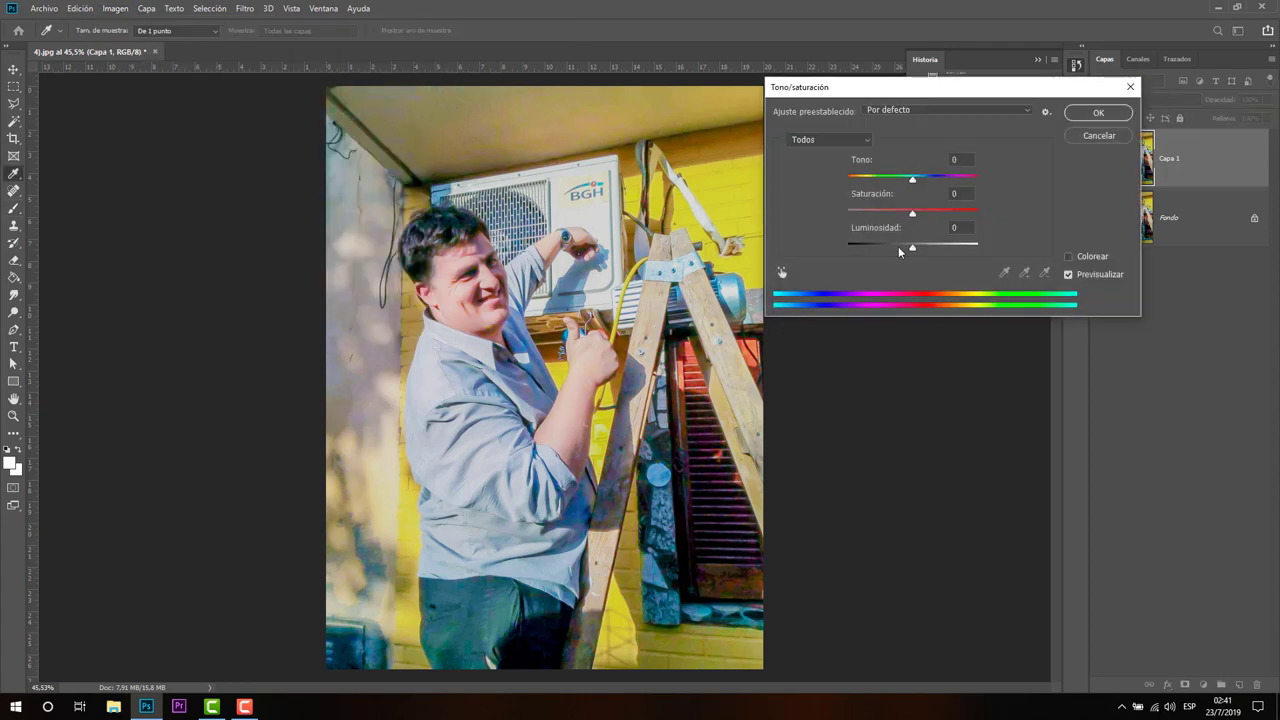
pyautogui.click(857, 139)
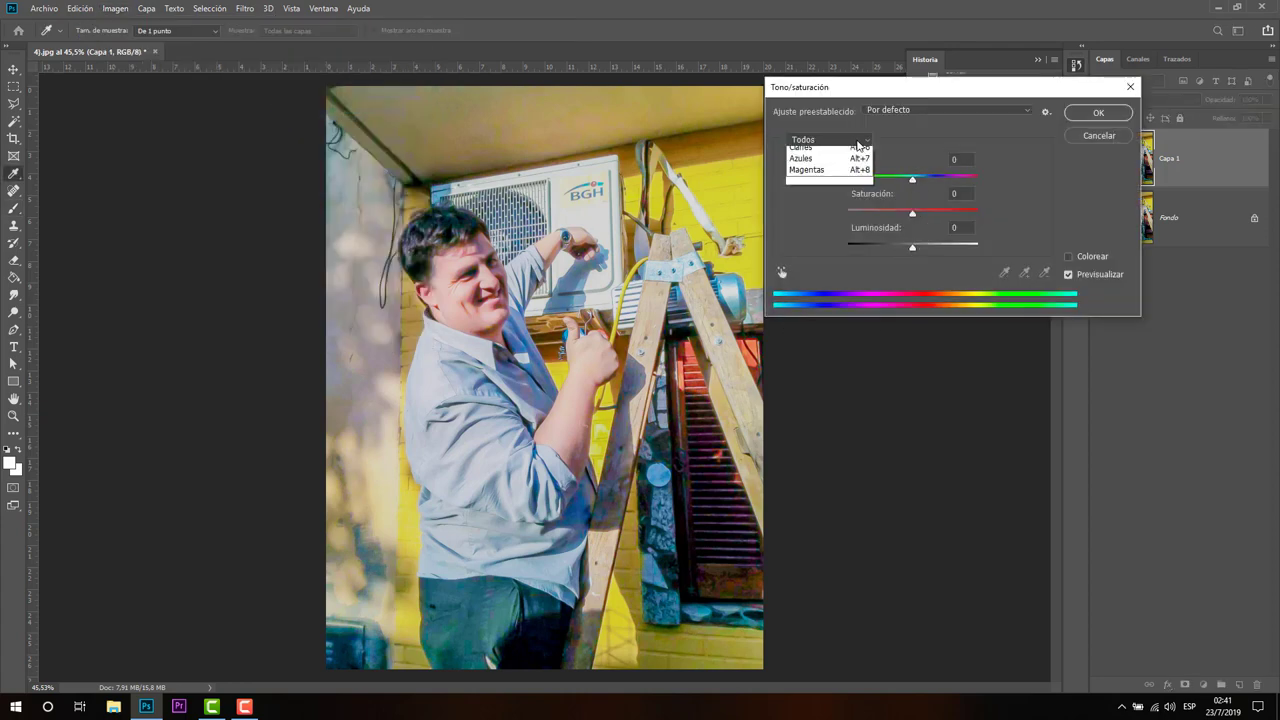
pyautogui.click(838, 175)
pyautogui.moveTo(912, 177); pyautogui.dragTo(857, 178)
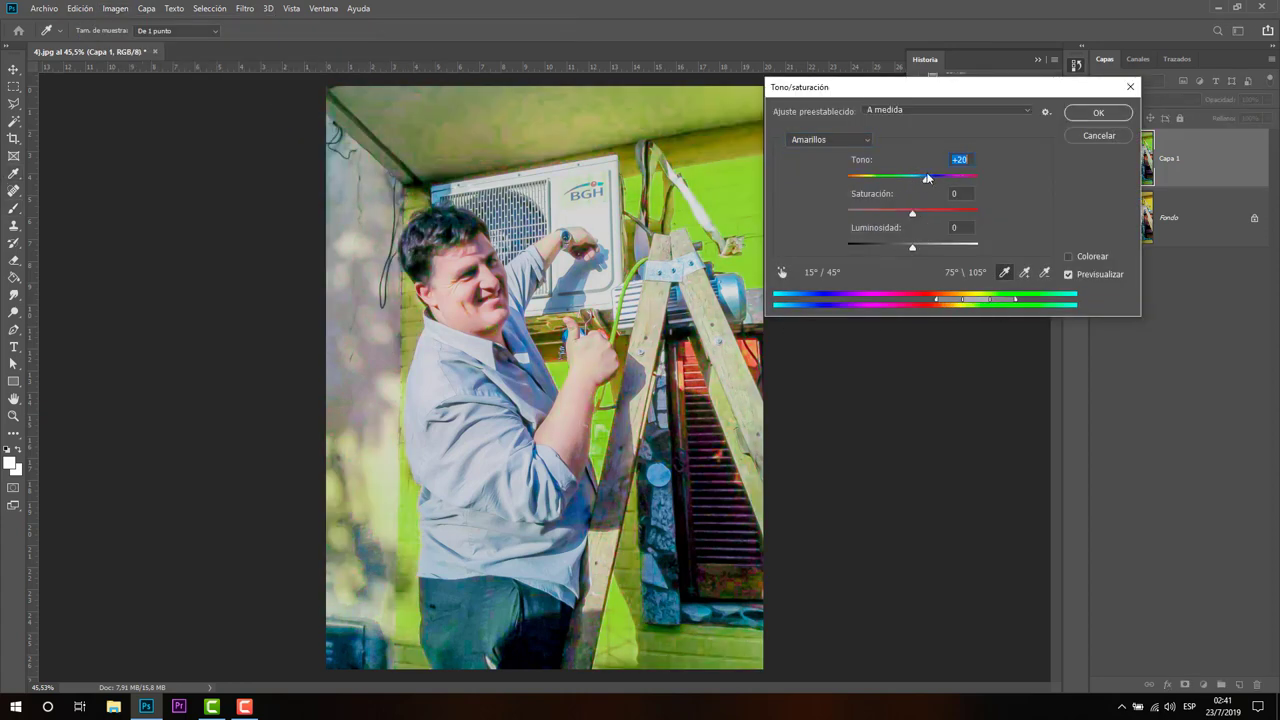
pyautogui.click(1097, 113)
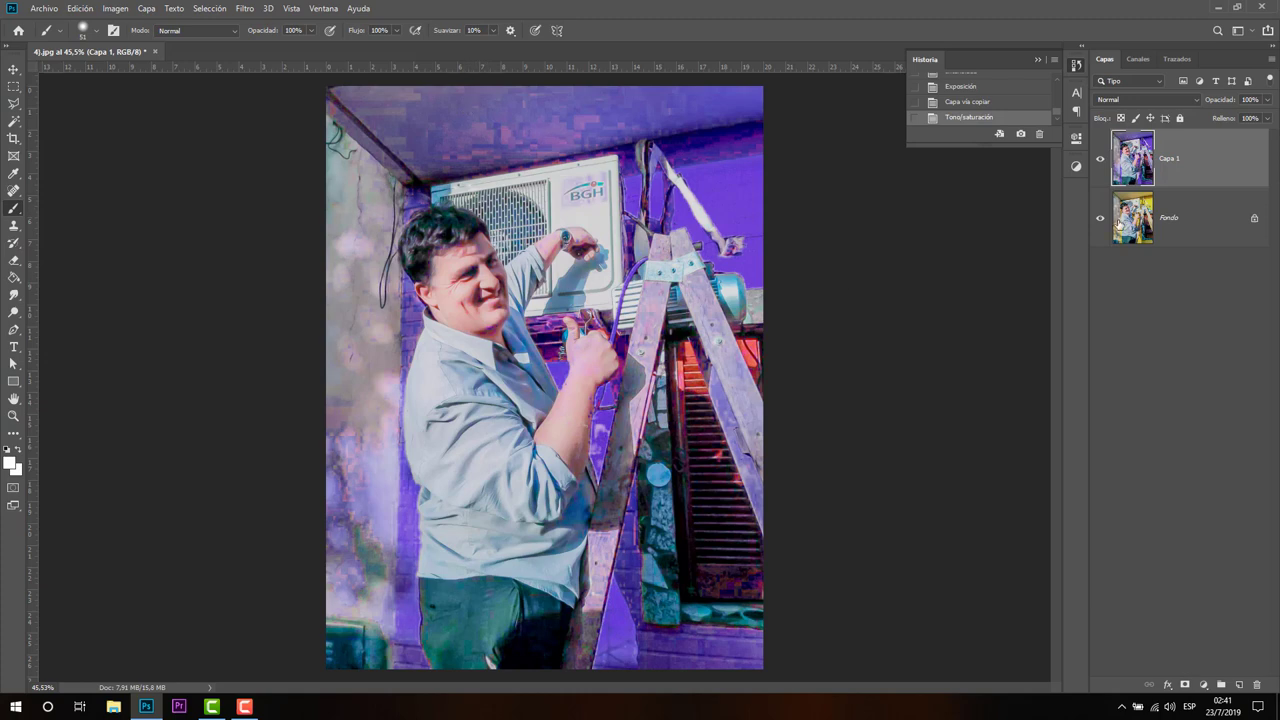
# Set up the Eraser at 76 px size and 0% hardness
pyautogui.click(14, 260)
pyautogui.click(638, 410)
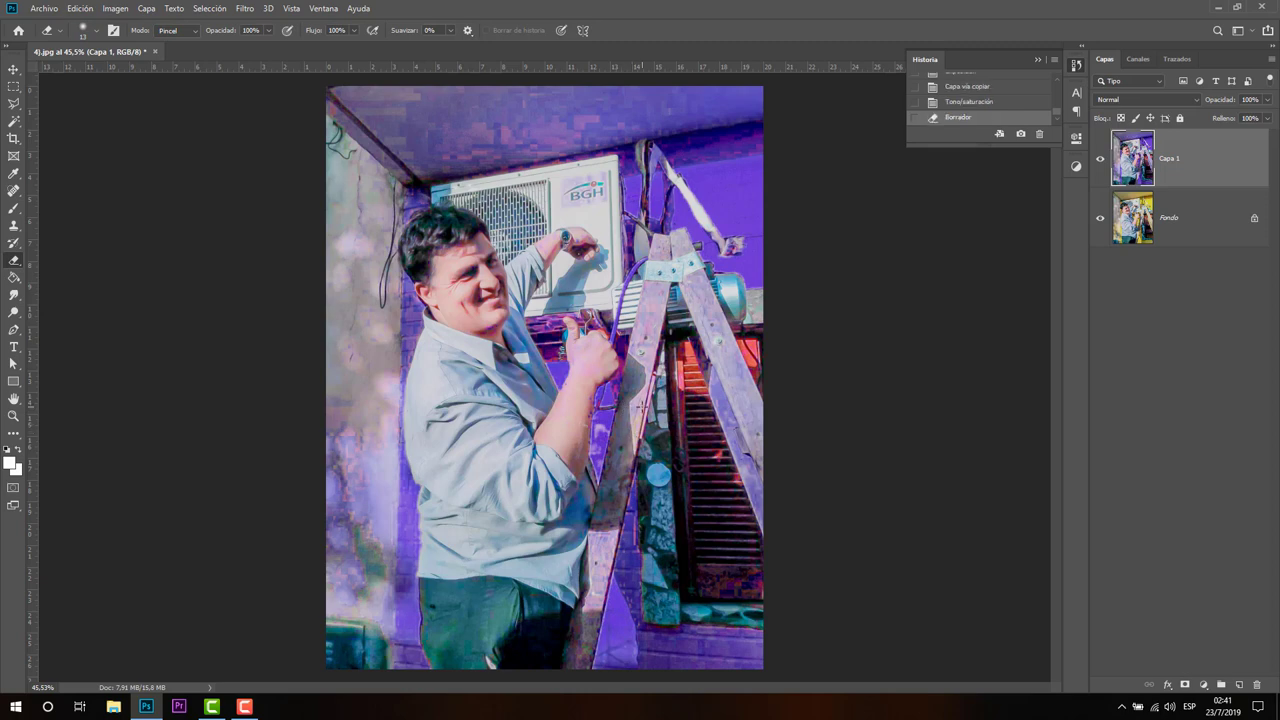
pyautogui.rightClick(637, 410)
pyautogui.press('Escape')
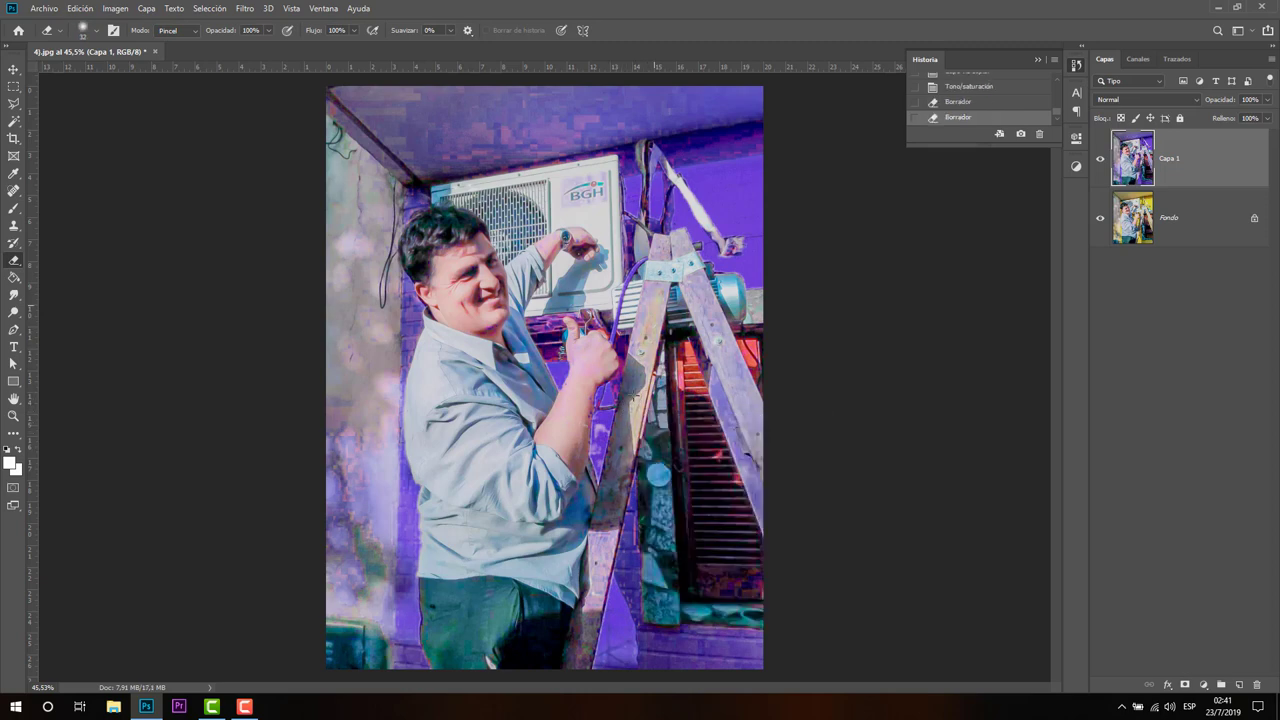
pyautogui.click(645, 331)
pyautogui.rightClick(645, 331)
pyautogui.moveTo(750, 364); pyautogui.dragTo(740, 365)
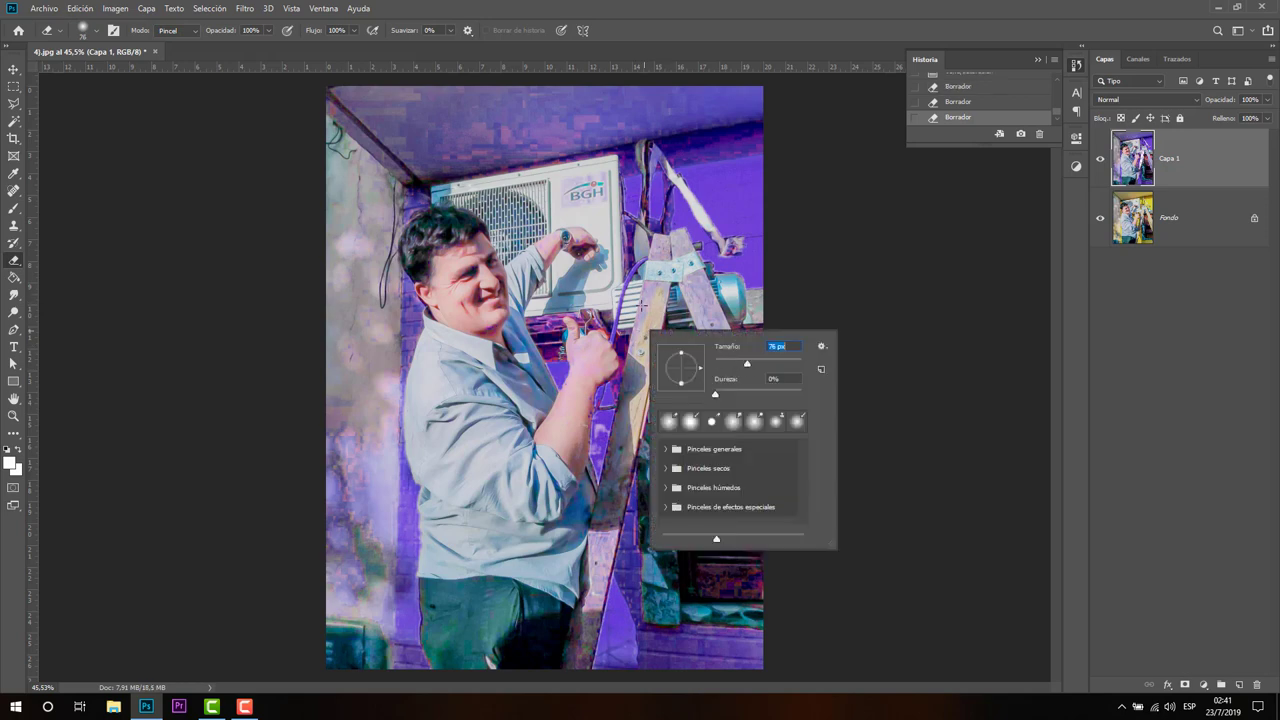
pyautogui.press('Escape')
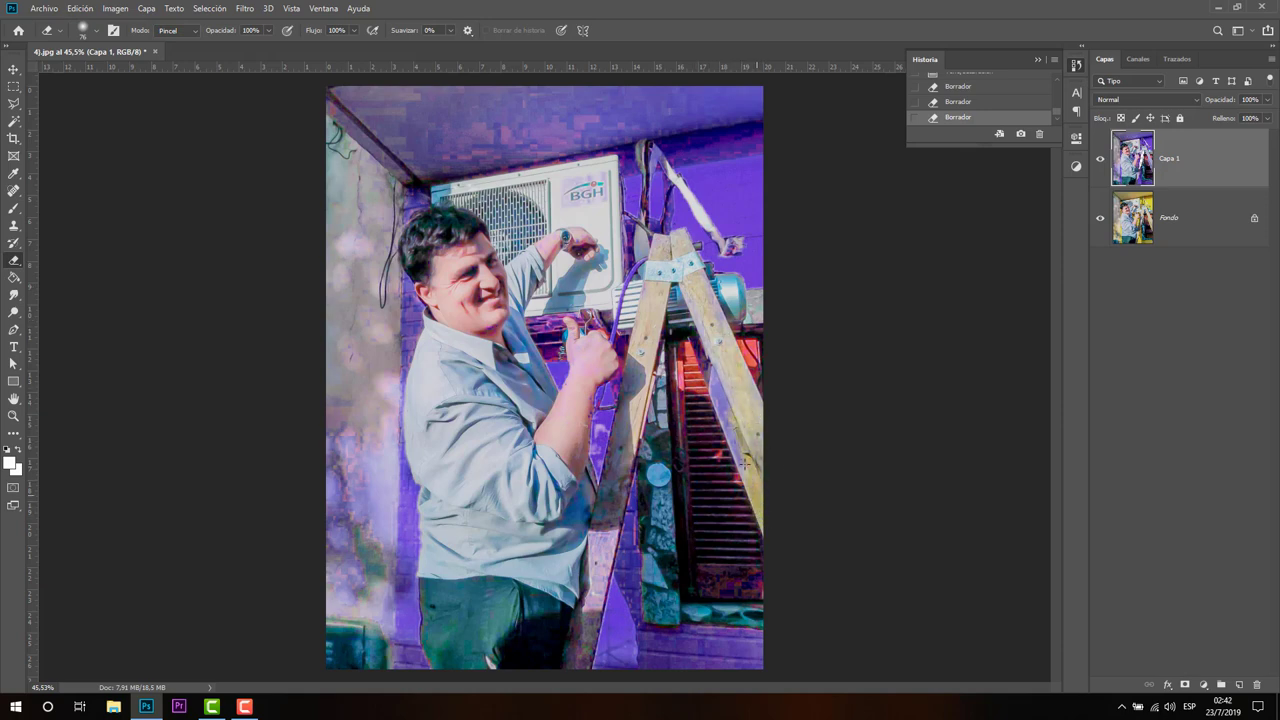
# Erase the purple layer over the ladder and left edge, undoing the last stroke
pyautogui.click(731, 405)
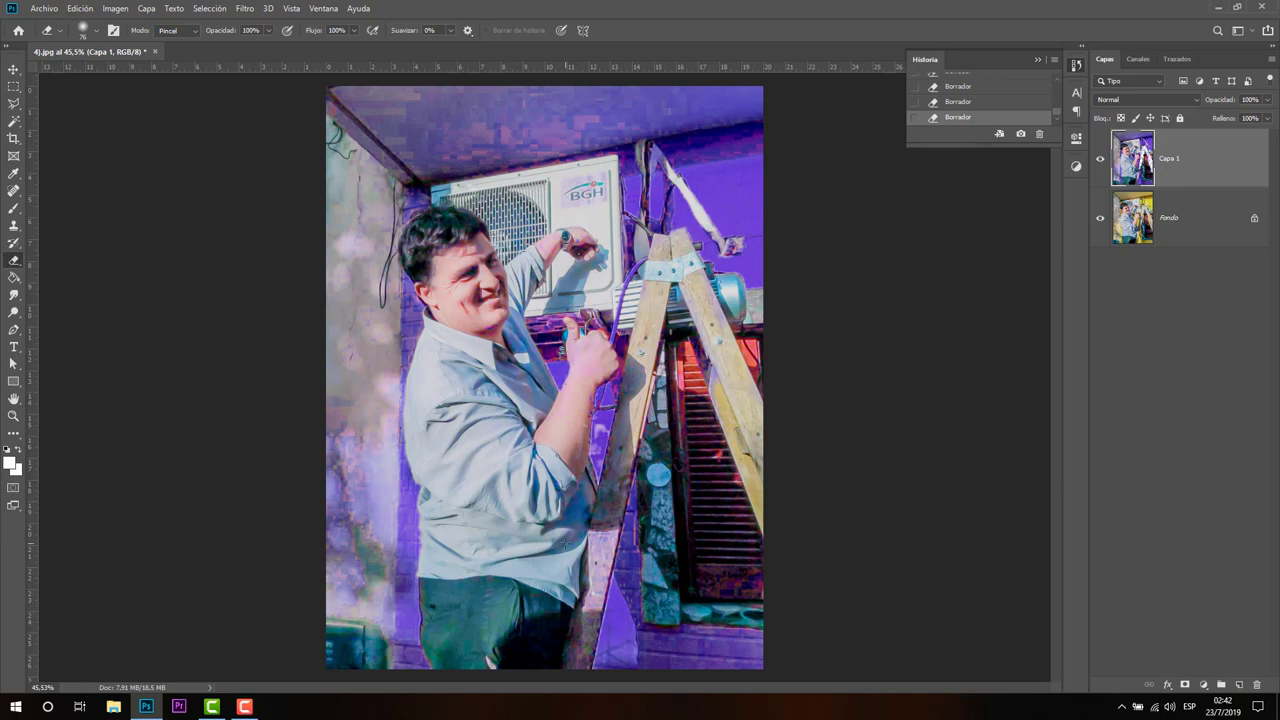
pyautogui.moveTo(604, 530); pyautogui.dragTo(600, 650)
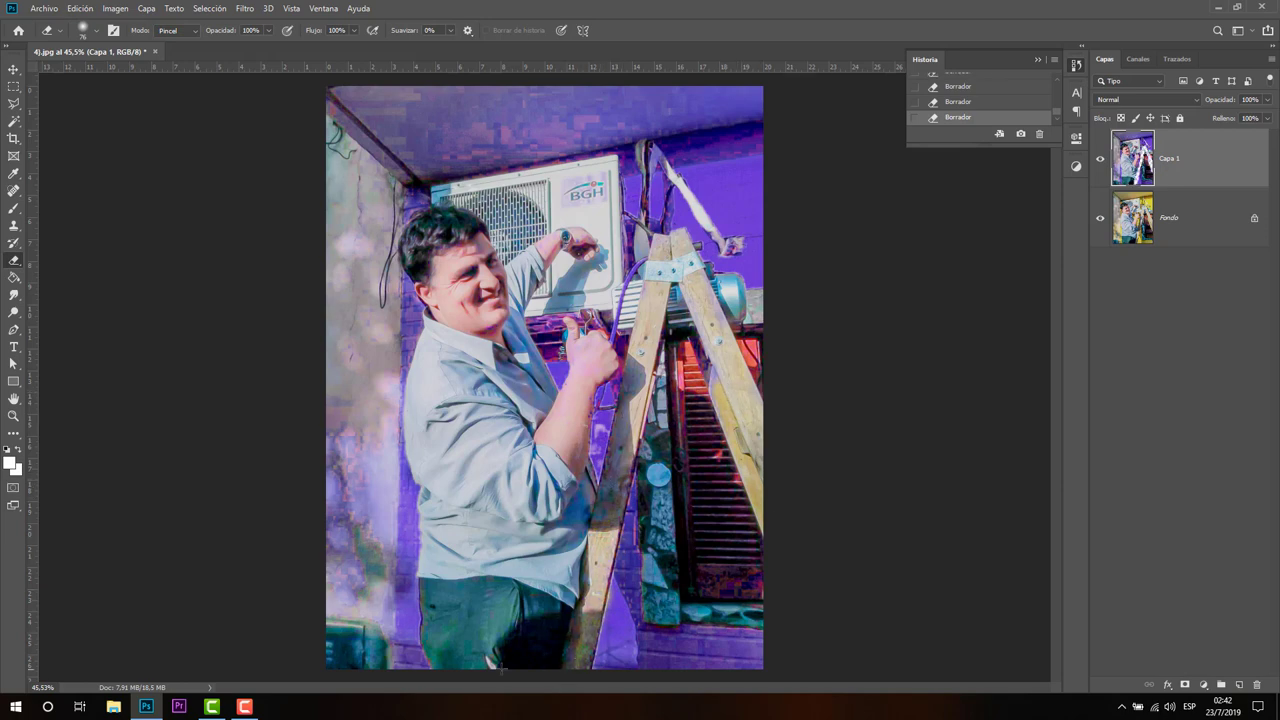
pyautogui.moveTo(357, 588)
pyautogui.mouseDown()
pyautogui.moveTo(358, 398)
pyautogui.moveTo(362, 488)
pyautogui.moveTo(375, 471)
pyautogui.moveTo(390, 496)
pyautogui.moveTo(373, 584)
pyautogui.mouseUp()
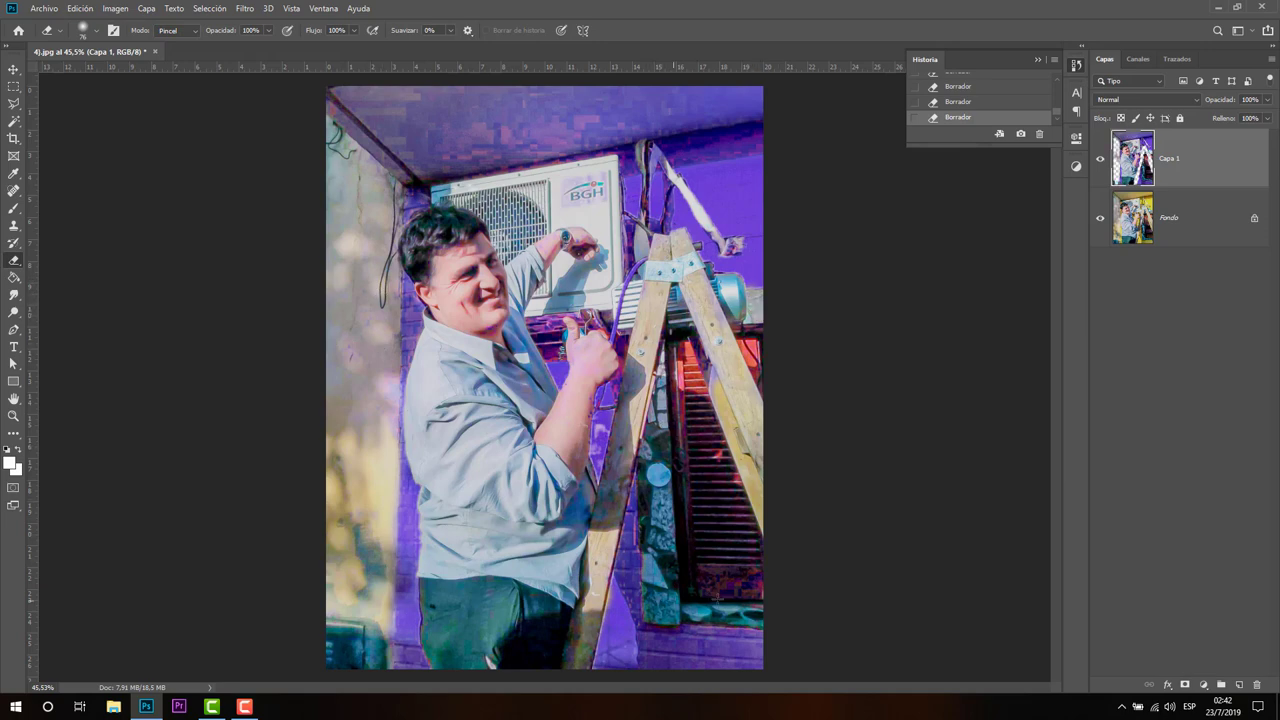
pyautogui.moveTo(705, 596); pyautogui.dragTo(760, 580)
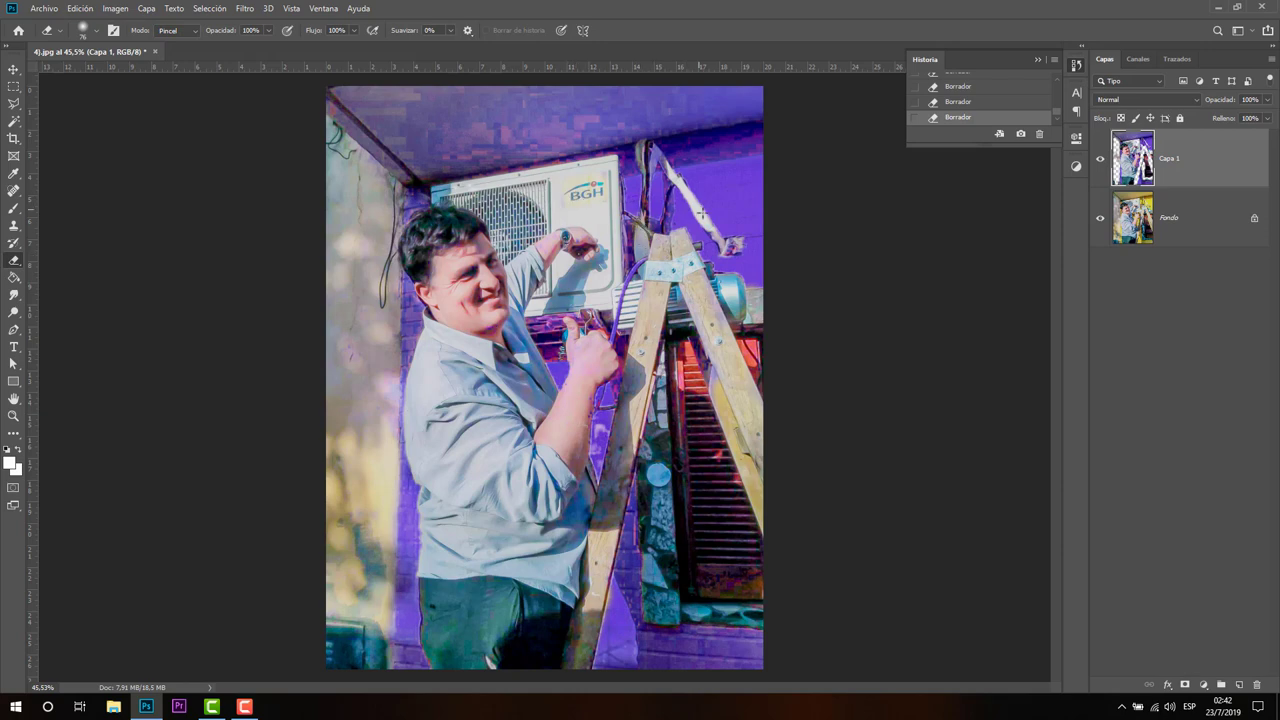
pyautogui.moveTo(701, 213); pyautogui.dragTo(692, 206)
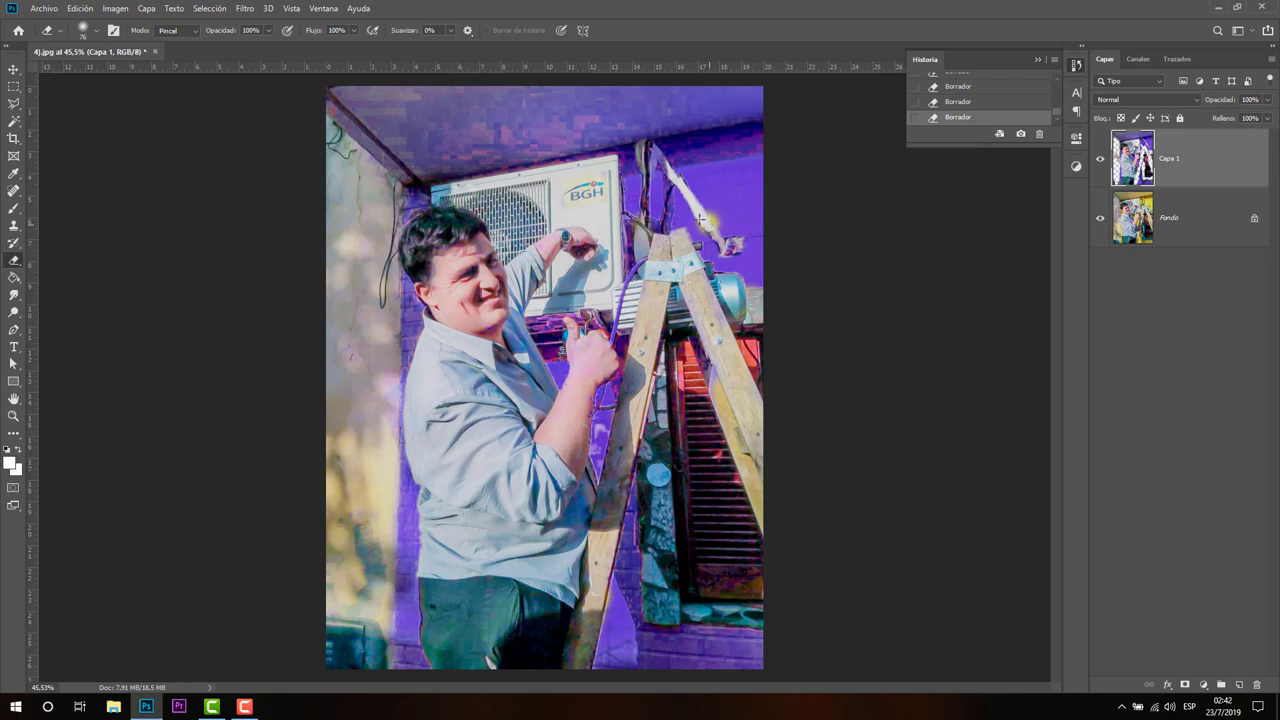
pyautogui.click(968, 104)
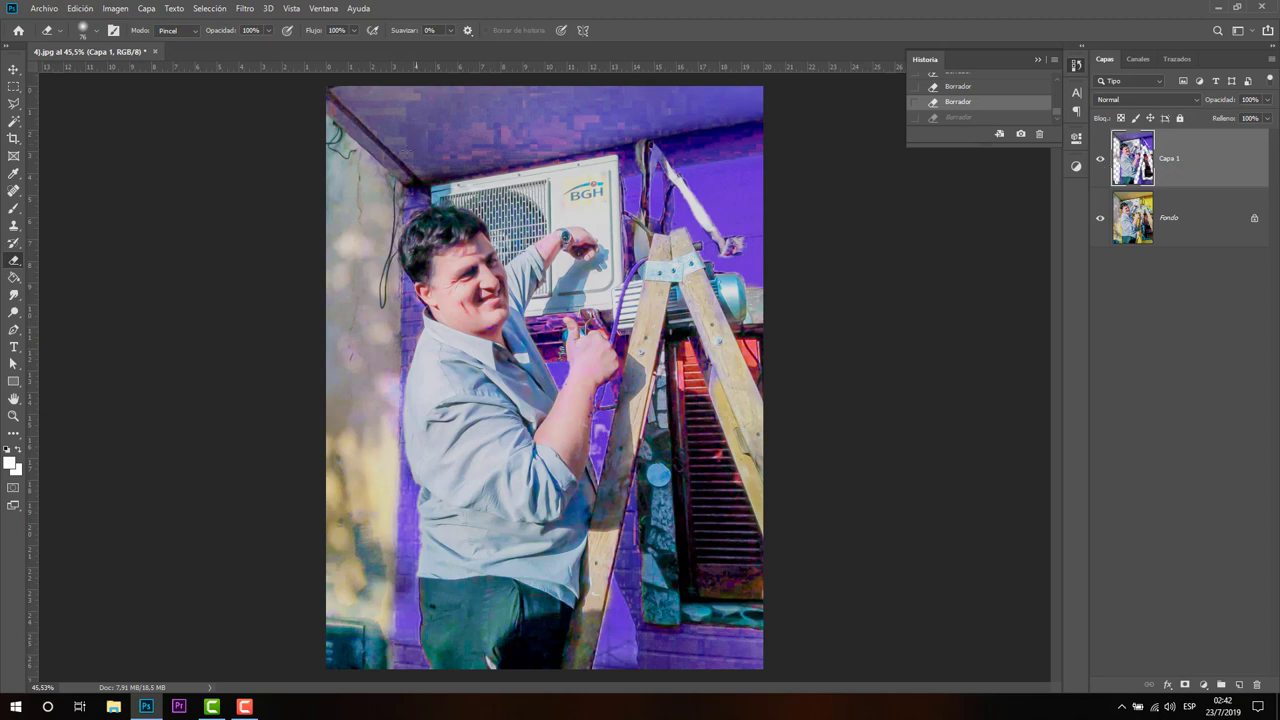
# Preview the Mediana noise filter at radius 18, then cancel it
pyautogui.click(245, 8)
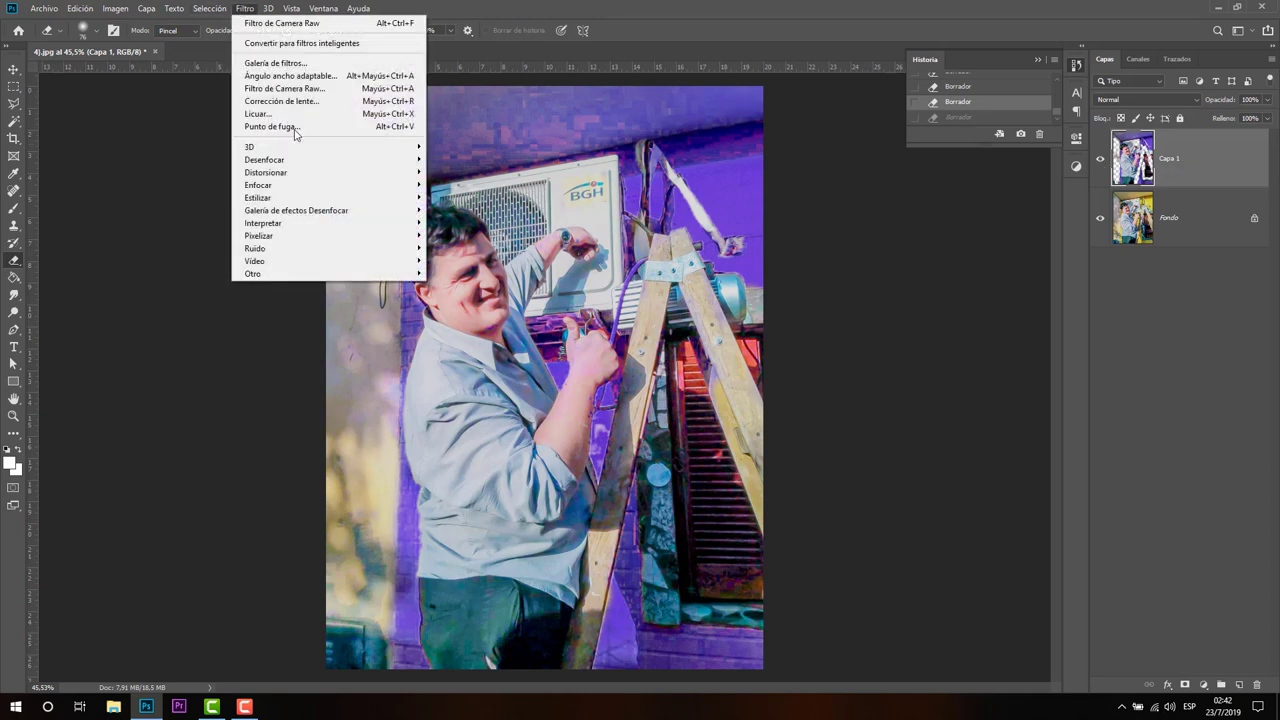
pyautogui.moveTo(300, 248)
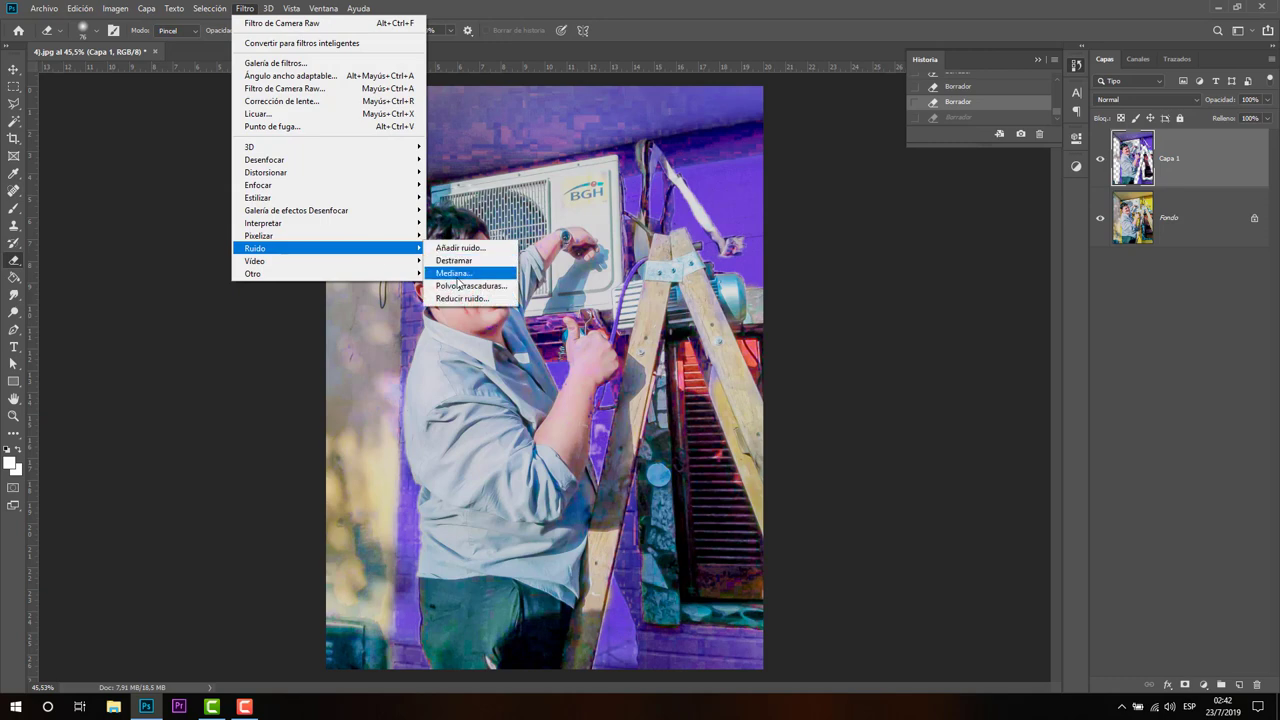
pyautogui.click(457, 277)
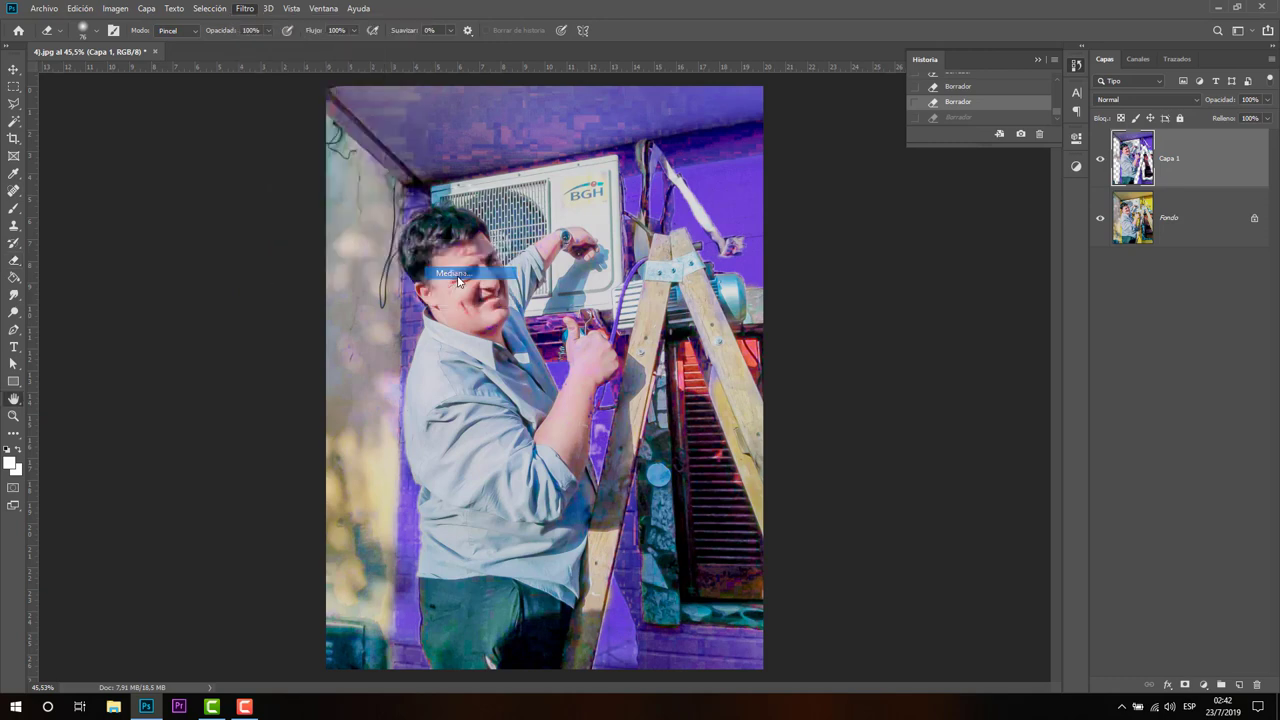
pyautogui.moveTo(530, 353); pyautogui.dragTo(542, 354)
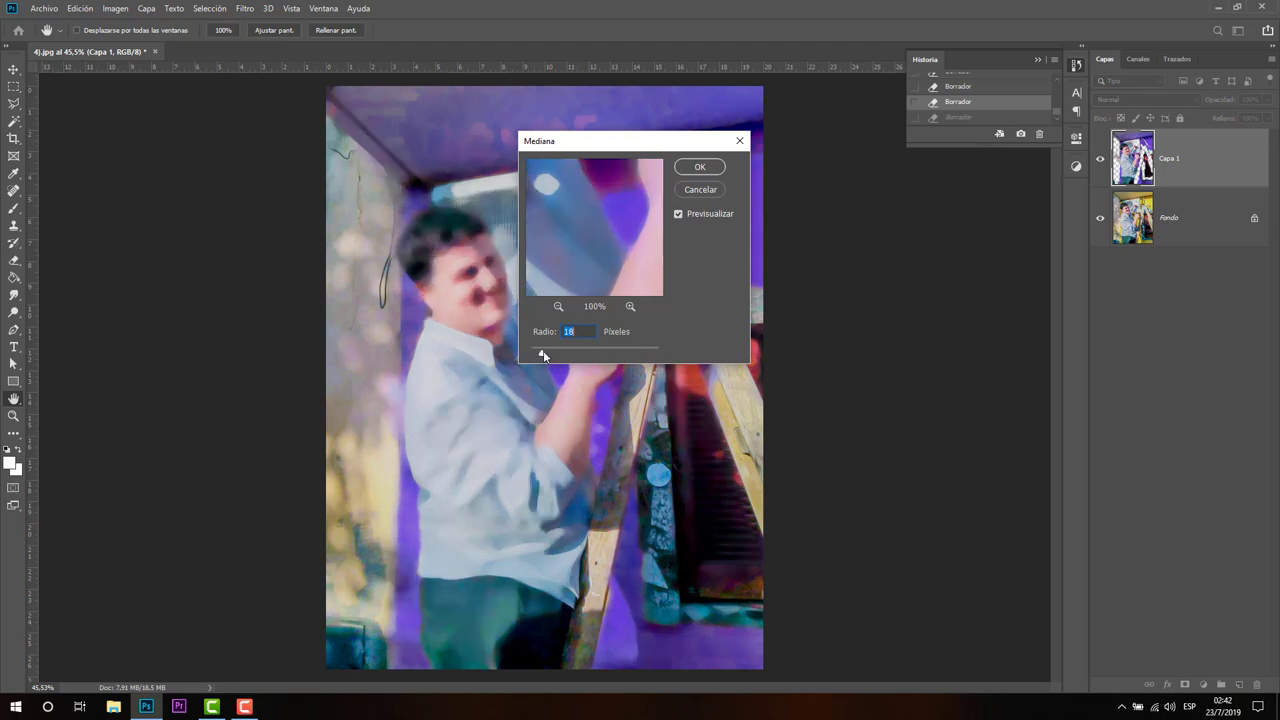
pyautogui.moveTo(585, 141); pyautogui.dragTo(751, 122)
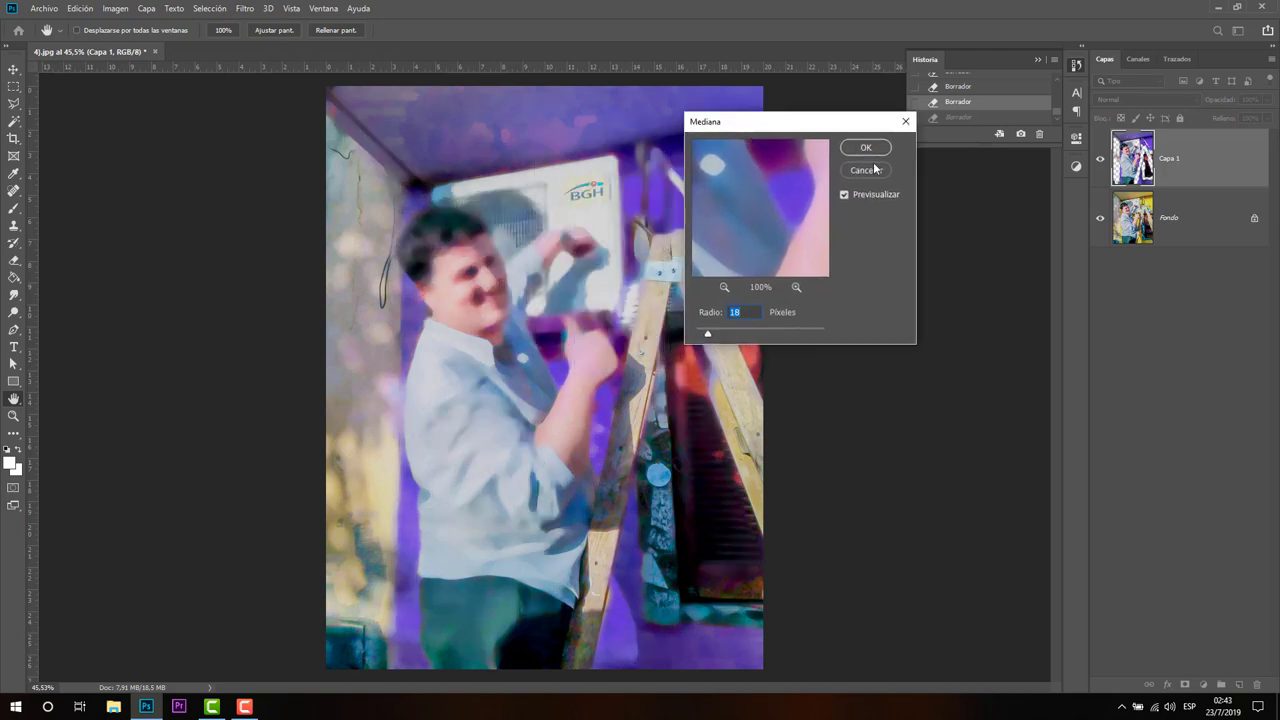
pyautogui.click(875, 169)
pyautogui.click(248, 9)
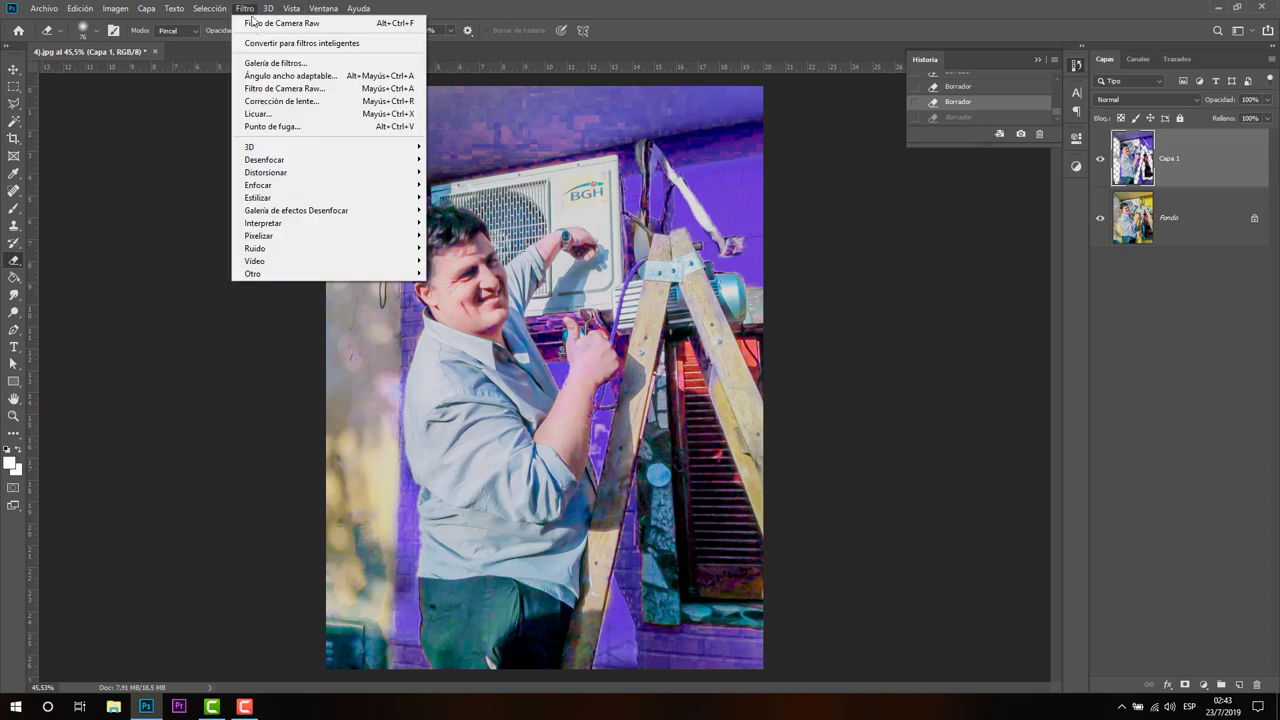
pyautogui.click(305, 89)
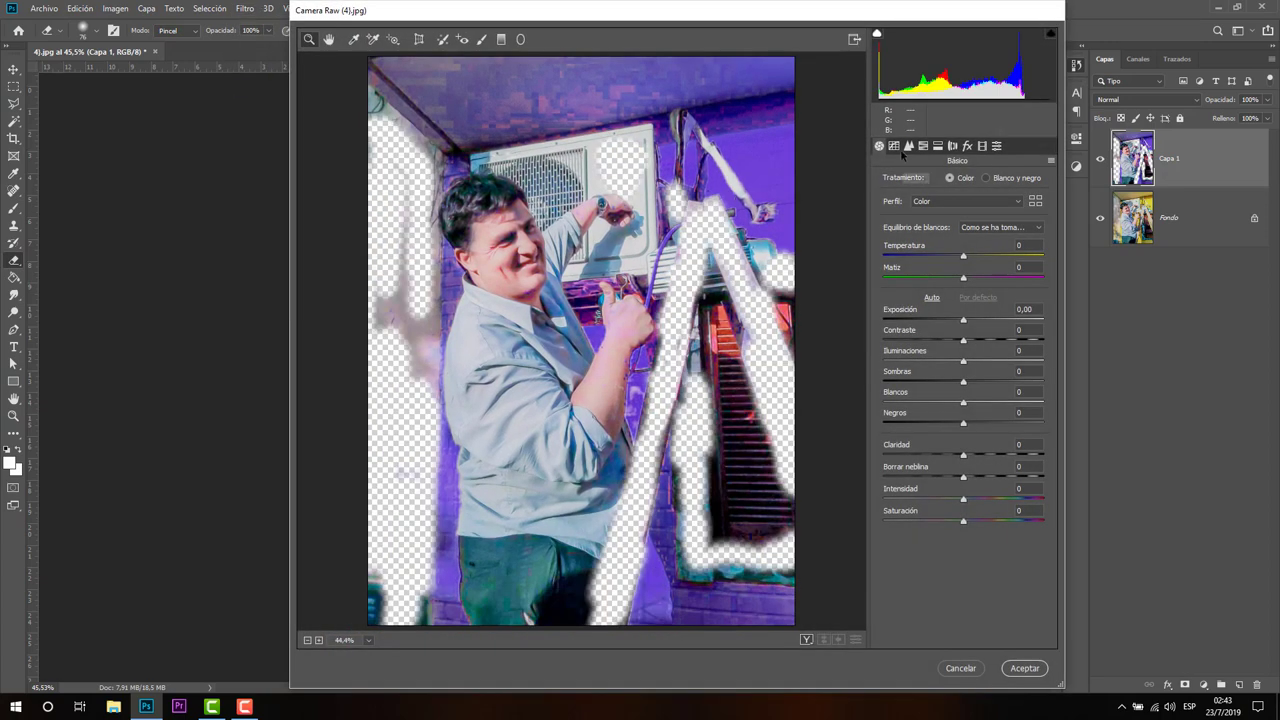
pyautogui.click(906, 147)
pyautogui.moveTo(884, 311); pyautogui.dragTo(1003, 310)
pyautogui.write('45')
pyautogui.press('Return')
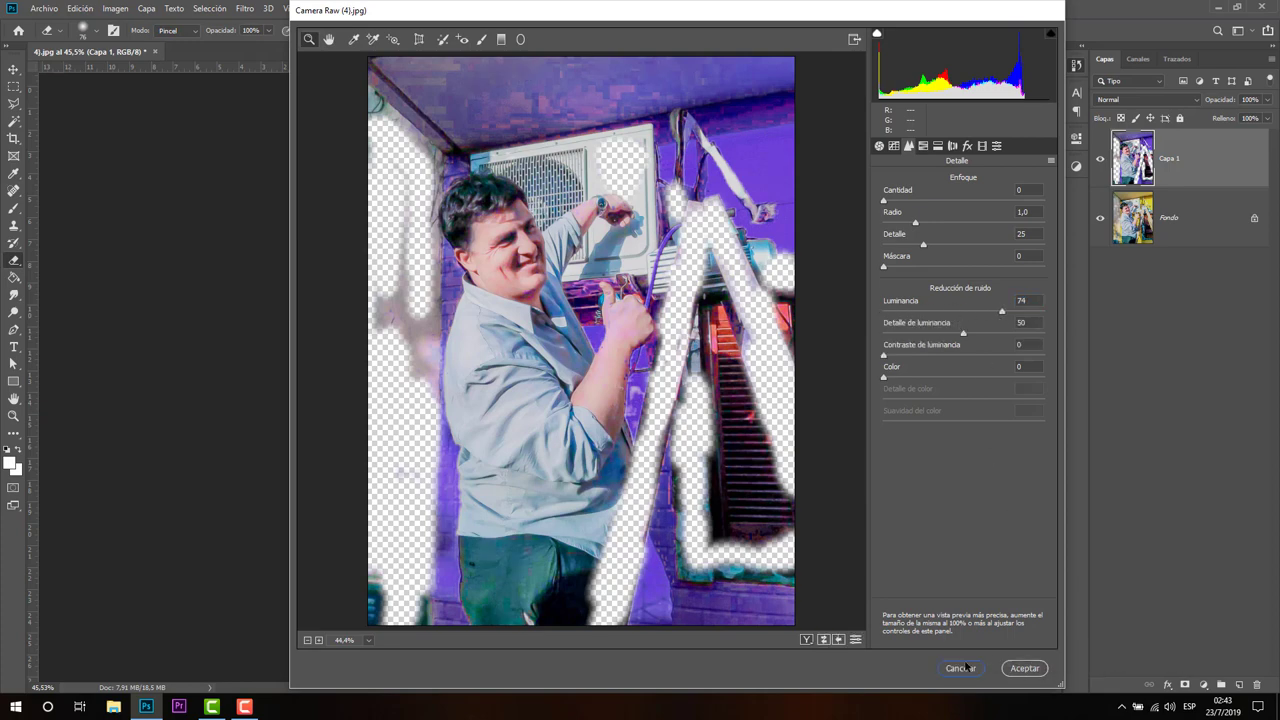
pyautogui.click(1025, 668)
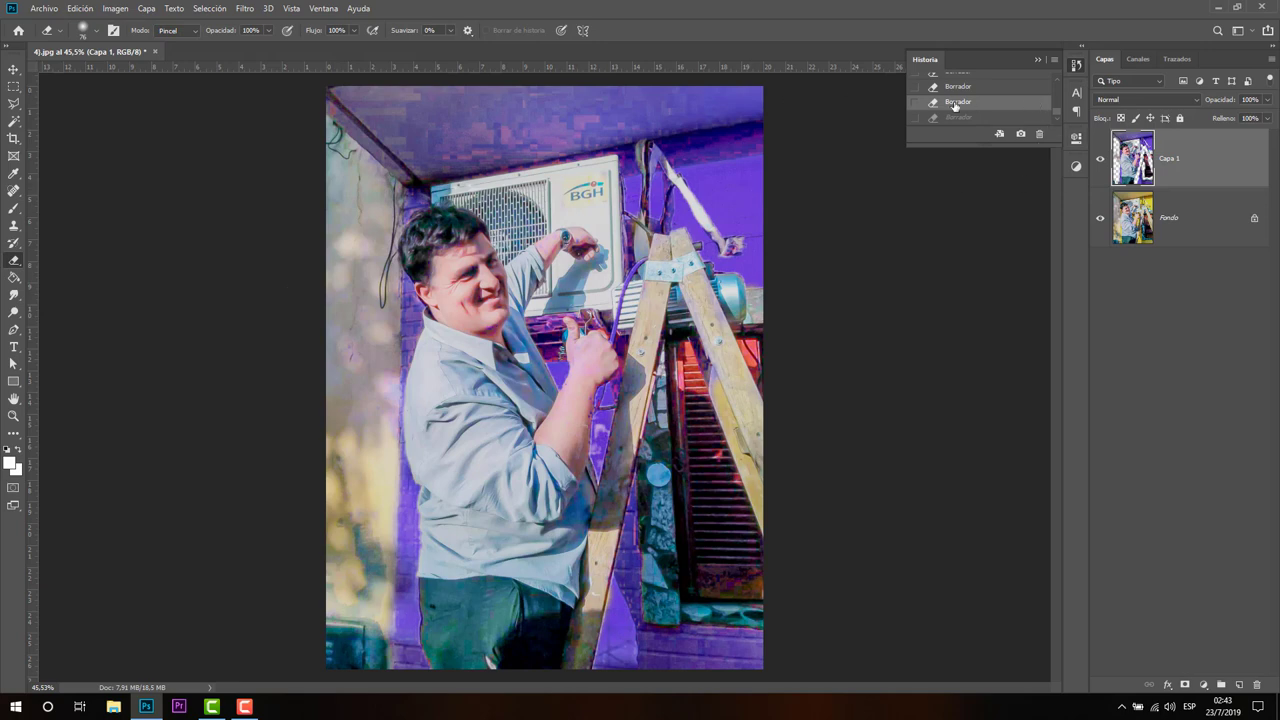
# Revert History to the Capa vía copiar state so Capa 1 is an unaltered yellow duplicate
pyautogui.scroll(2, 958, 108)
pyautogui.scroll(2, 962, 115)
pyautogui.scroll(2, 968, 118)
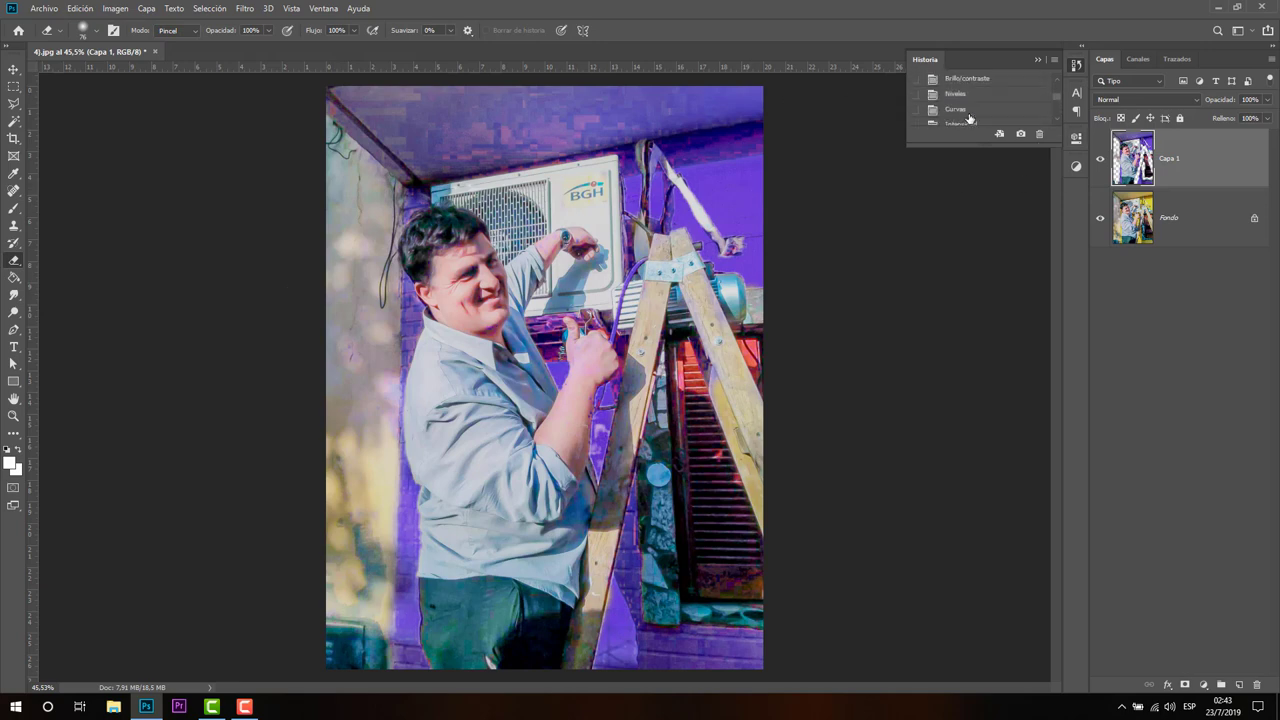
pyautogui.scroll(-2, 968, 118)
pyautogui.scroll(-1, 968, 118)
pyautogui.click(1001, 100)
pyautogui.click(980, 87)
pyautogui.scroll(2, 980, 88)
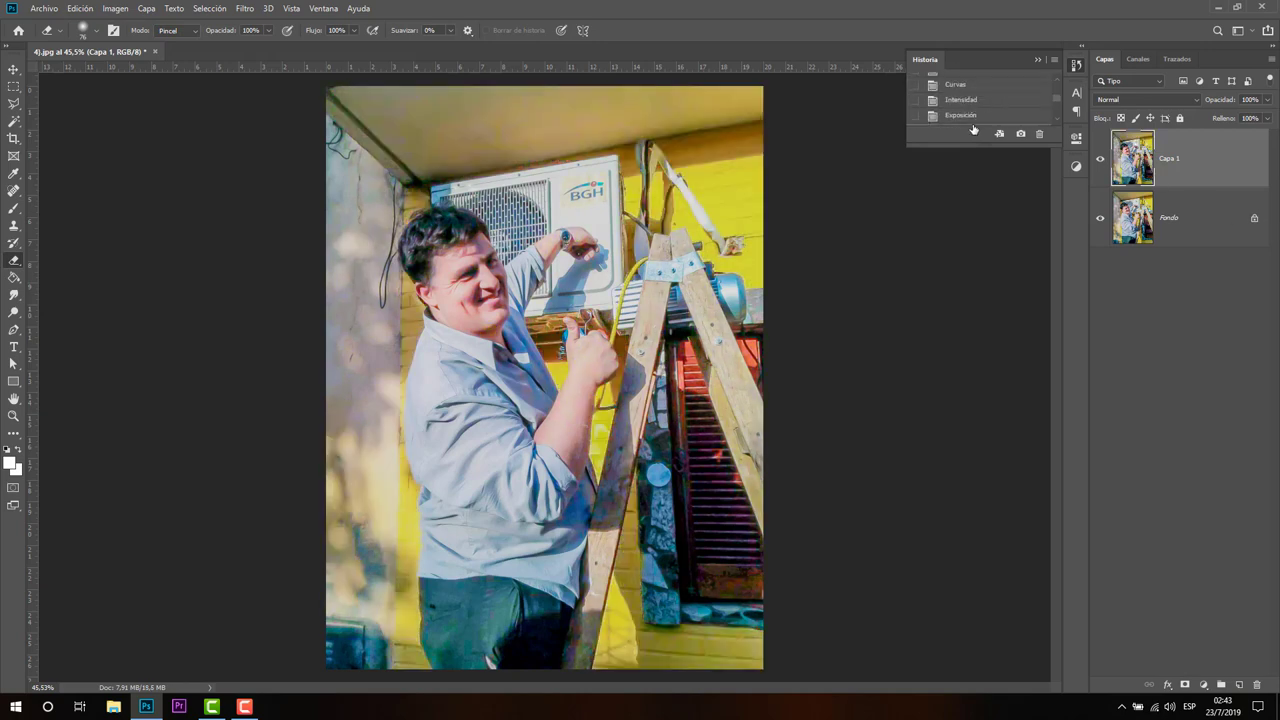
pyautogui.click(974, 126)
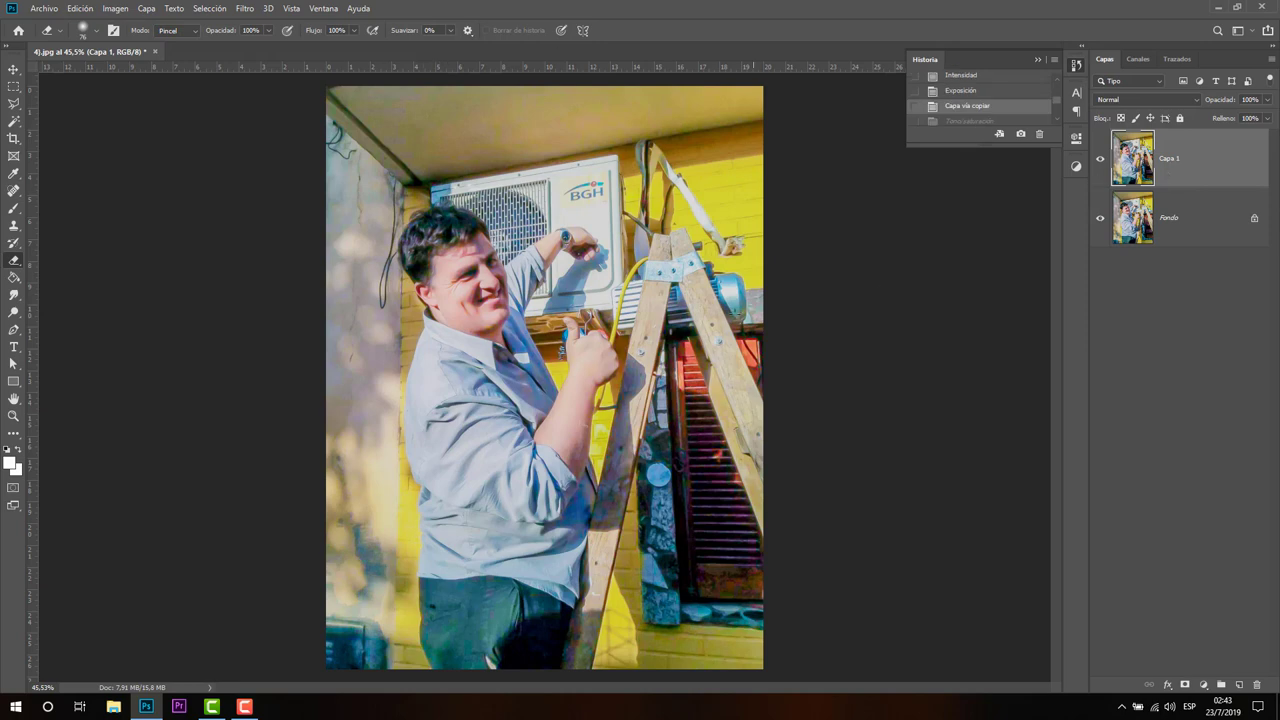
pyautogui.click(116, 10)
pyautogui.moveTo(124, 44)
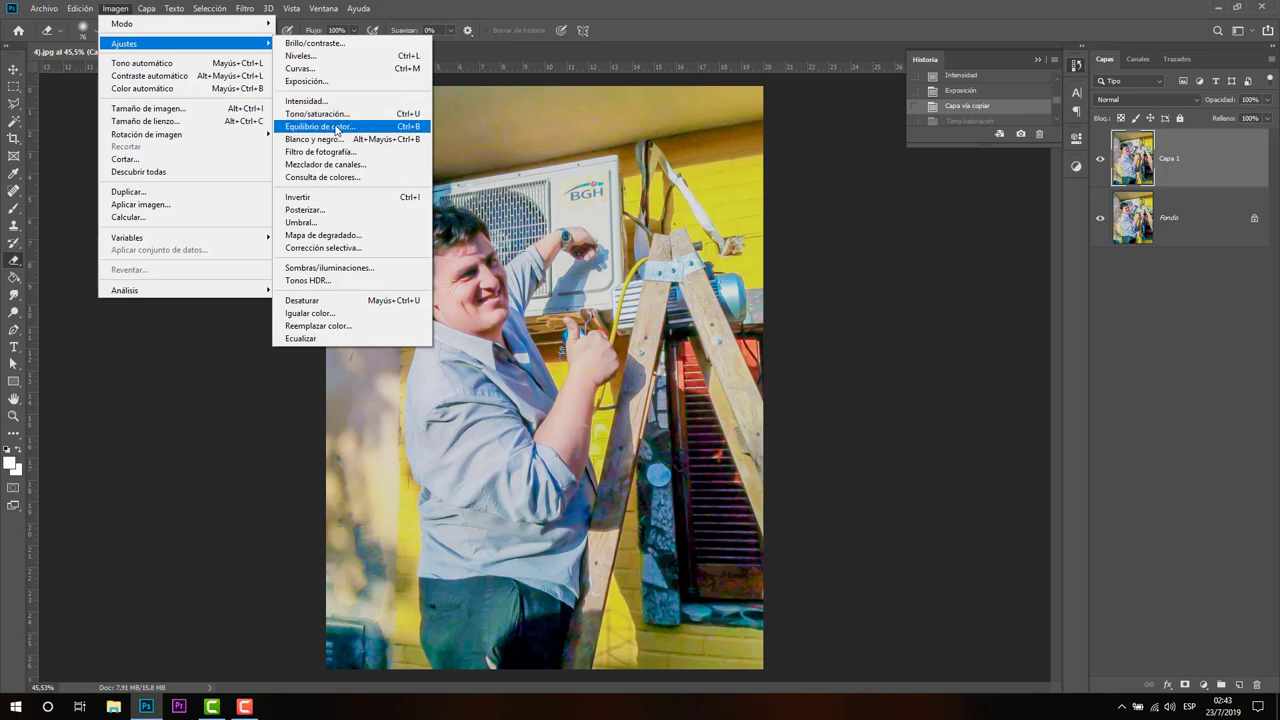
# Apply Color Balance: shadows +39 blue, highlights +20 red, midtones +15 green, -13 yellow
pyautogui.click(337, 129)
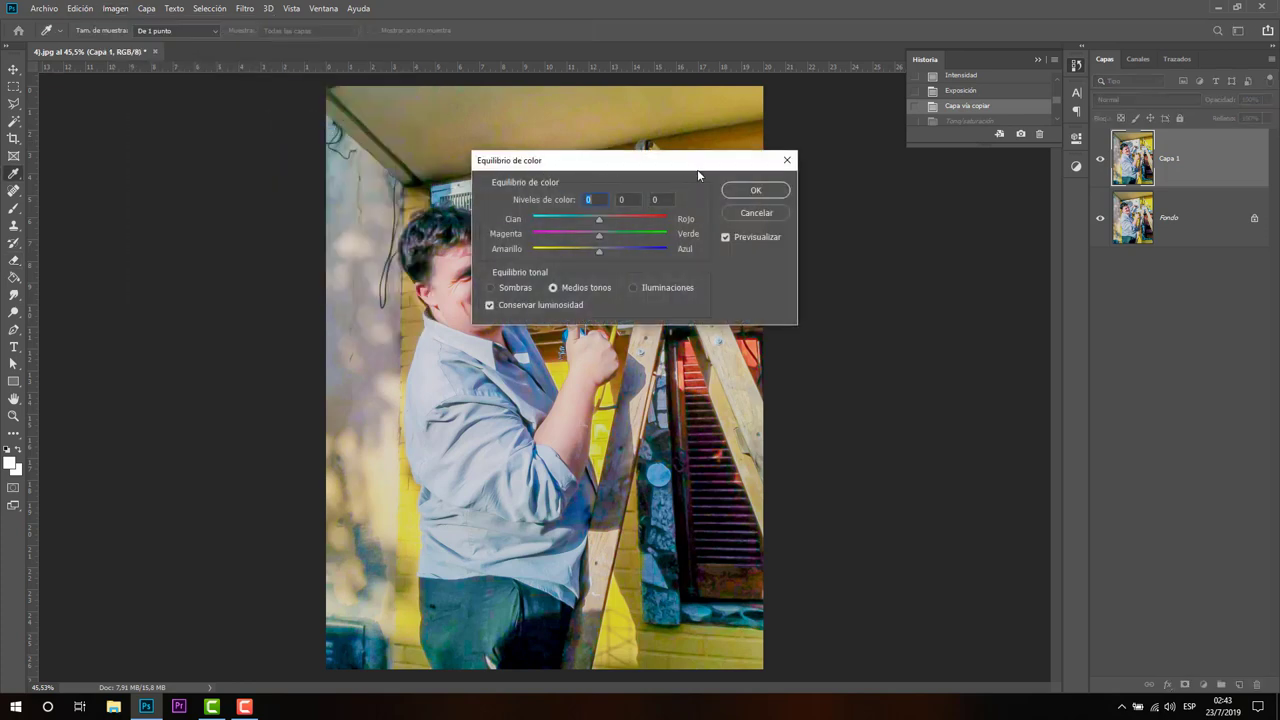
pyautogui.moveTo(636, 173); pyautogui.dragTo(875, 154)
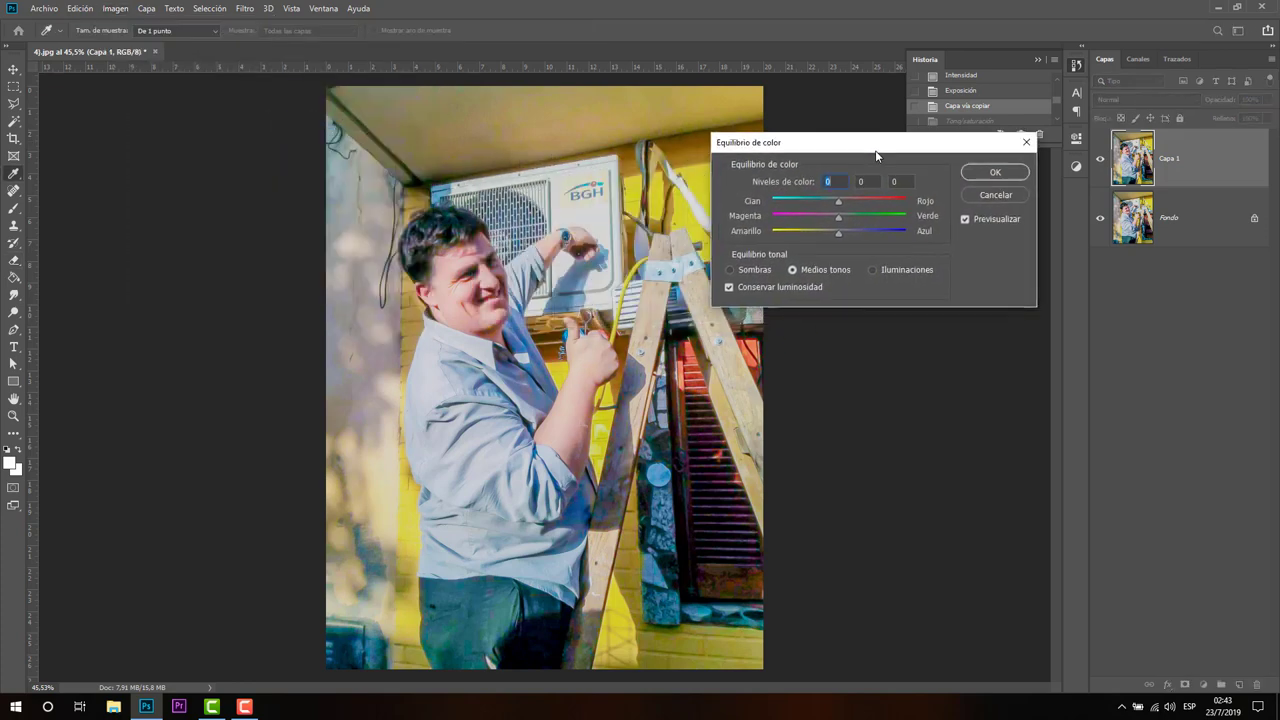
pyautogui.click(730, 270)
pyautogui.moveTo(840, 236); pyautogui.dragTo(865, 232)
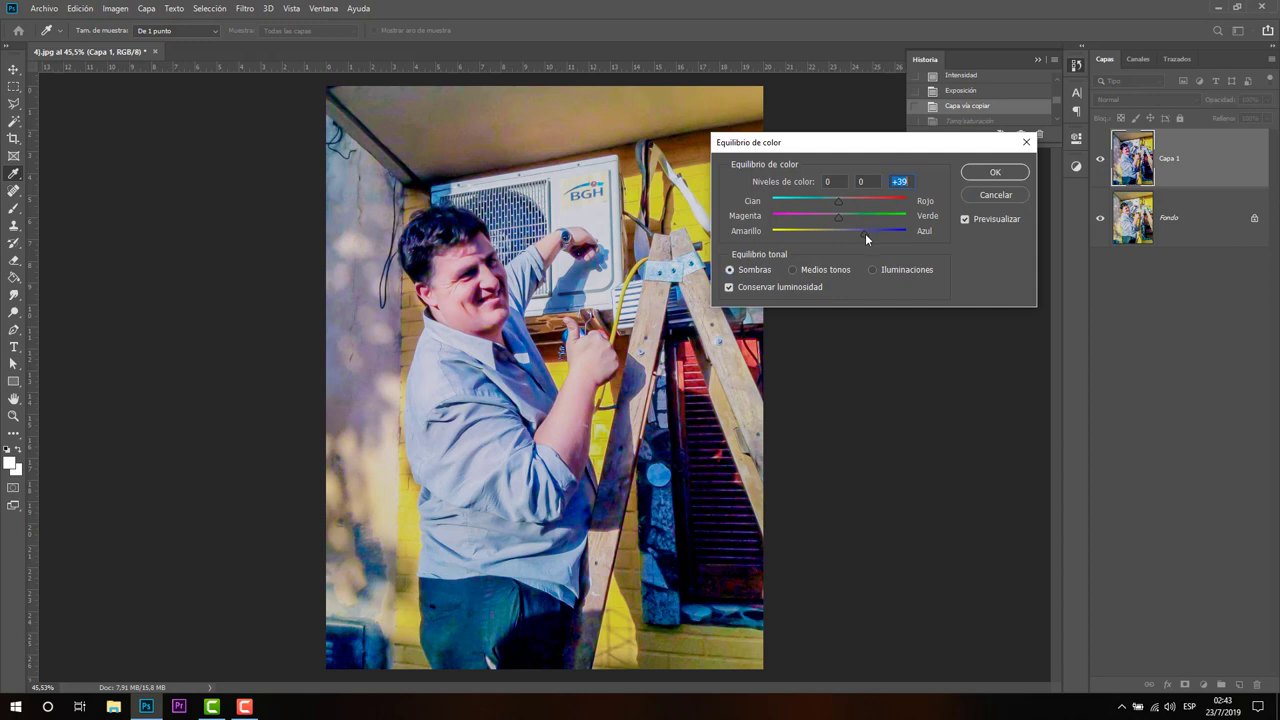
pyautogui.click(878, 268)
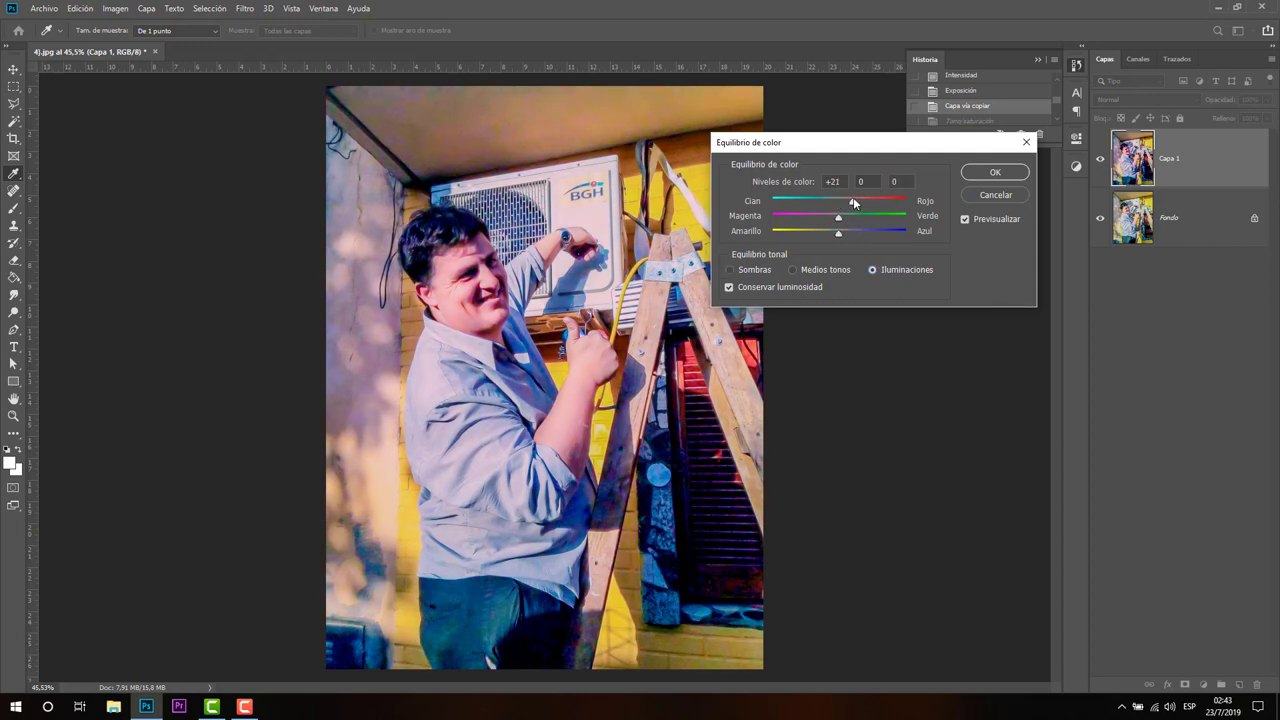
pyautogui.moveTo(853, 199); pyautogui.dragTo(851, 199)
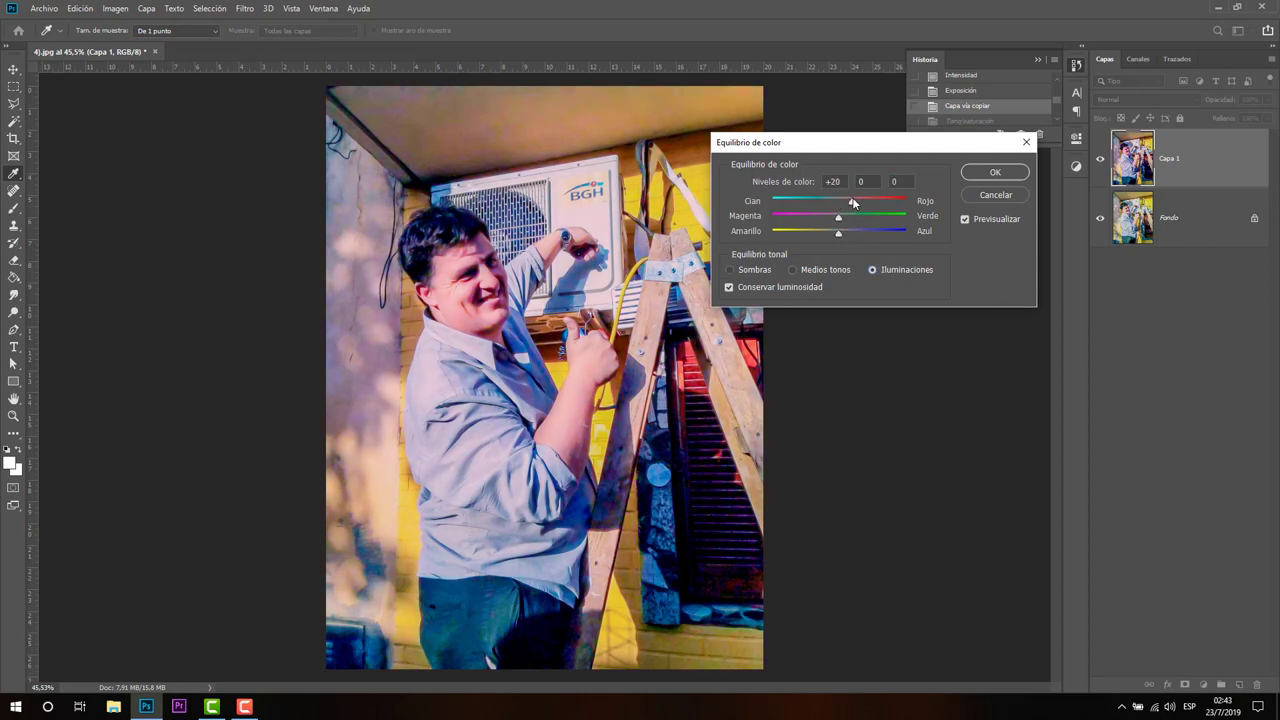
pyautogui.click(799, 268)
pyautogui.moveTo(837, 235); pyautogui.dragTo(832, 235)
pyautogui.click(985, 173)
# Compare before and after the color balance in History, ending on the balanced state
pyautogui.press('e')
pyautogui.click(979, 102)
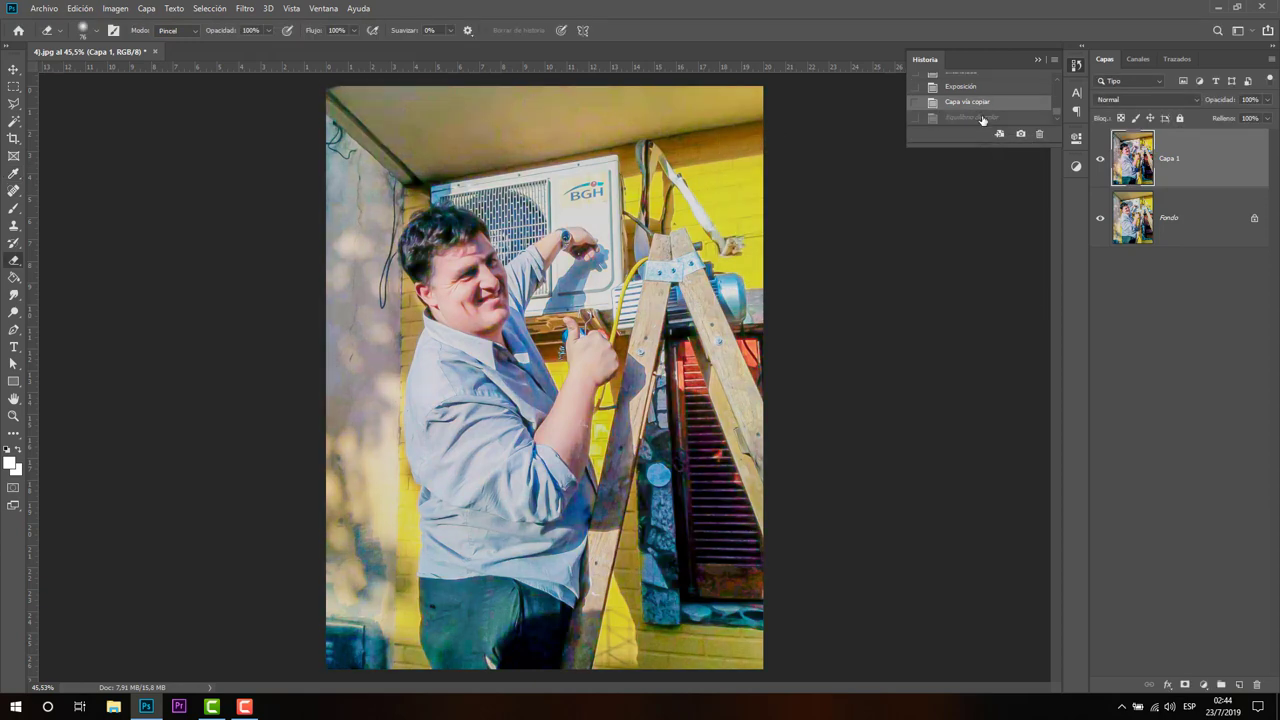
pyautogui.click(981, 117)
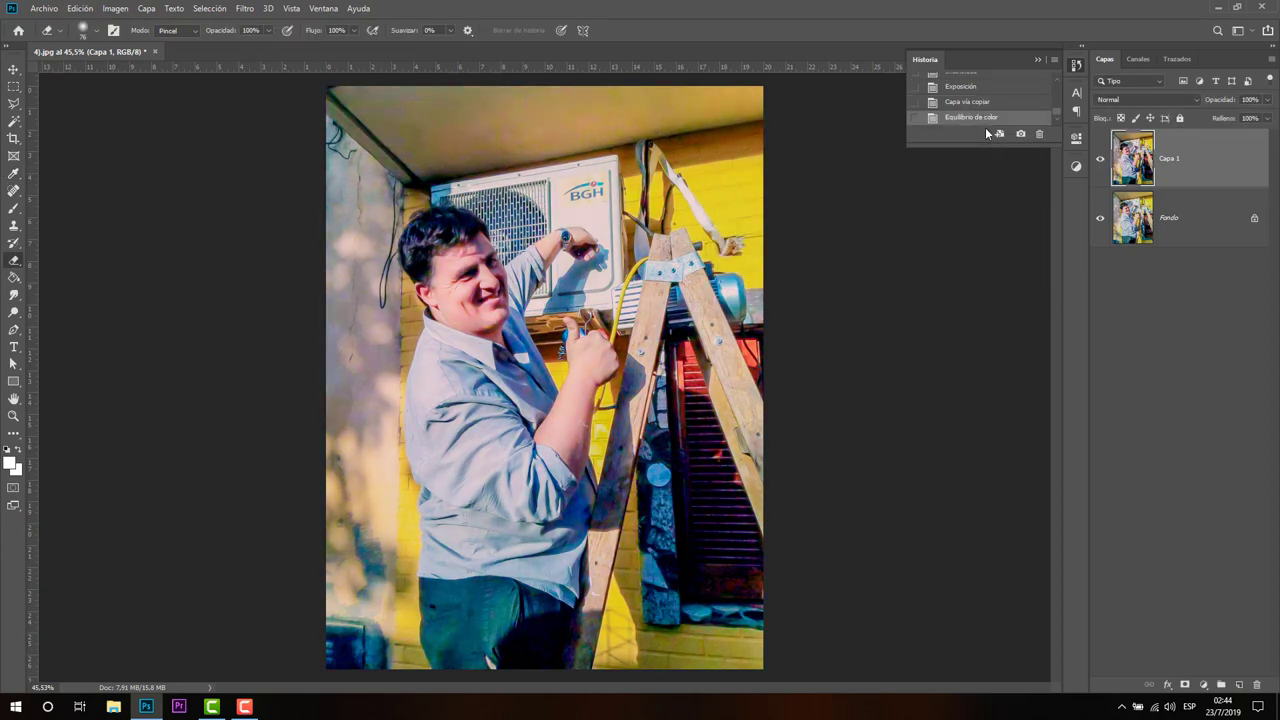
# Open Blanco y negro and try the Filtro azul, Más oscuro and Filtro verde presets
pyautogui.click(115, 8)
pyautogui.moveTo(185, 43)
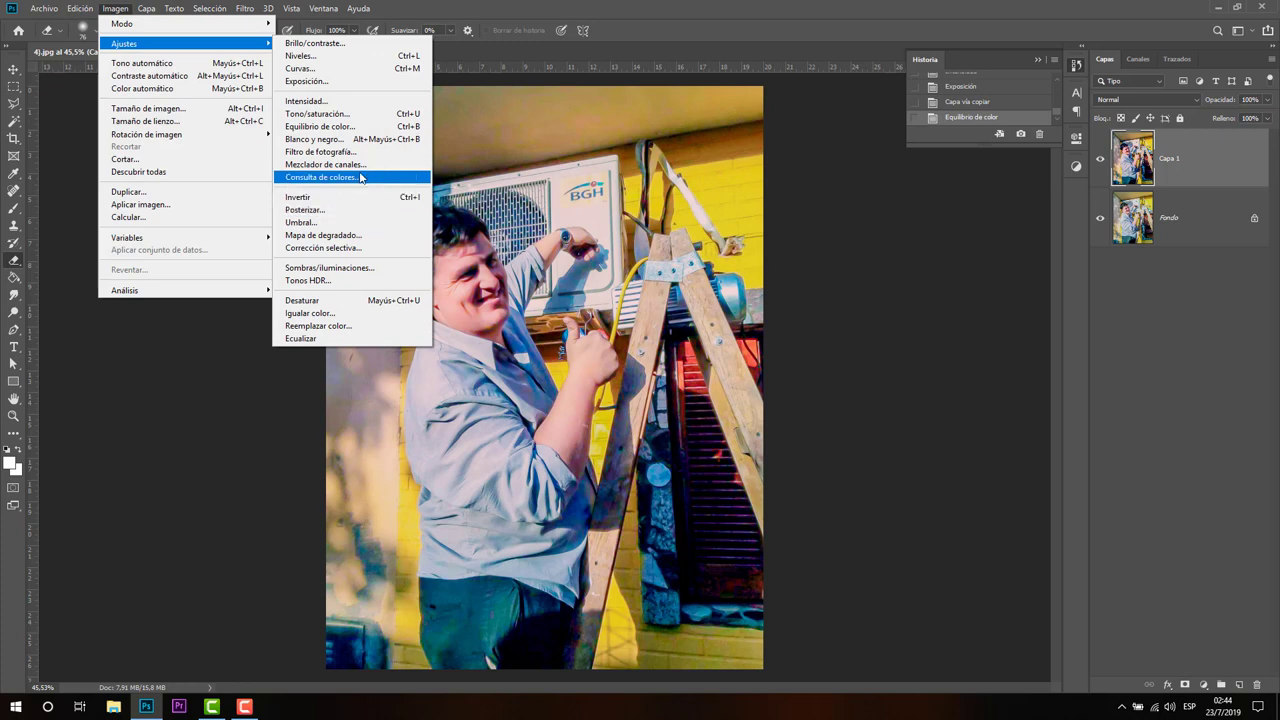
pyautogui.click(332, 141)
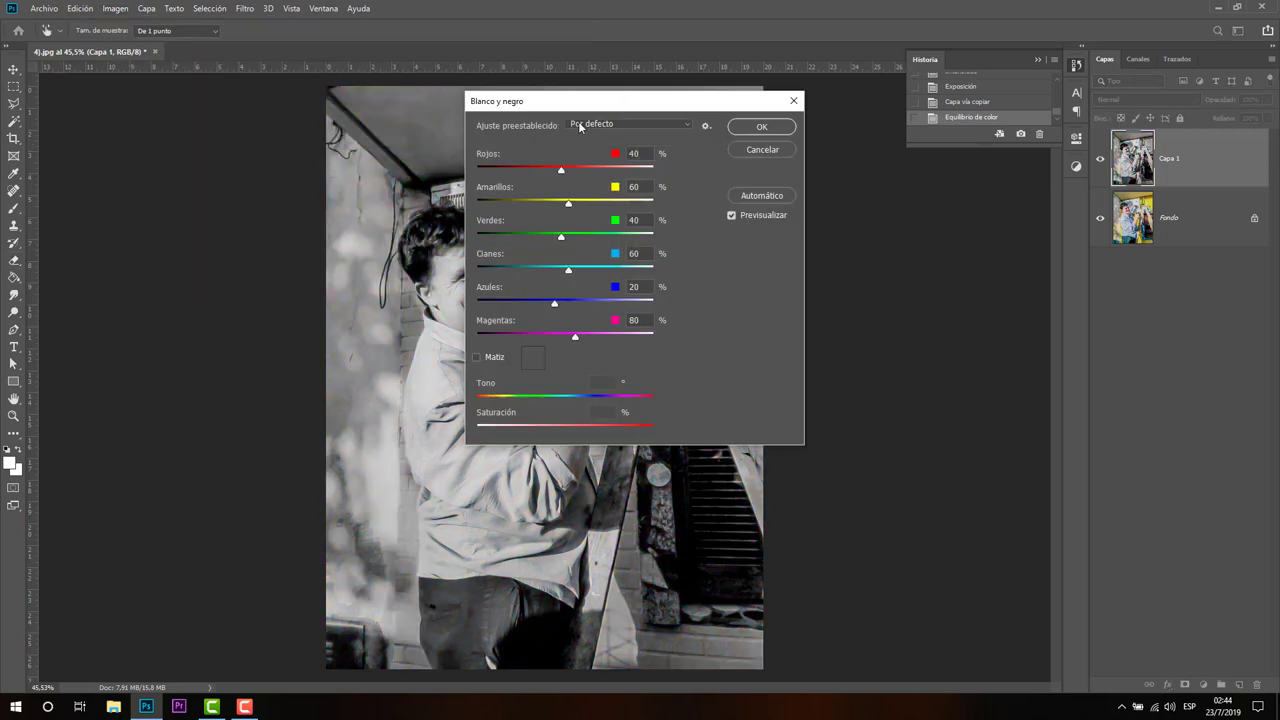
pyautogui.moveTo(579, 102)
pyautogui.mouseDown()
pyautogui.moveTo(832, 161)
pyautogui.moveTo(838, 106)
pyautogui.mouseUp()
pyautogui.click(902, 130)
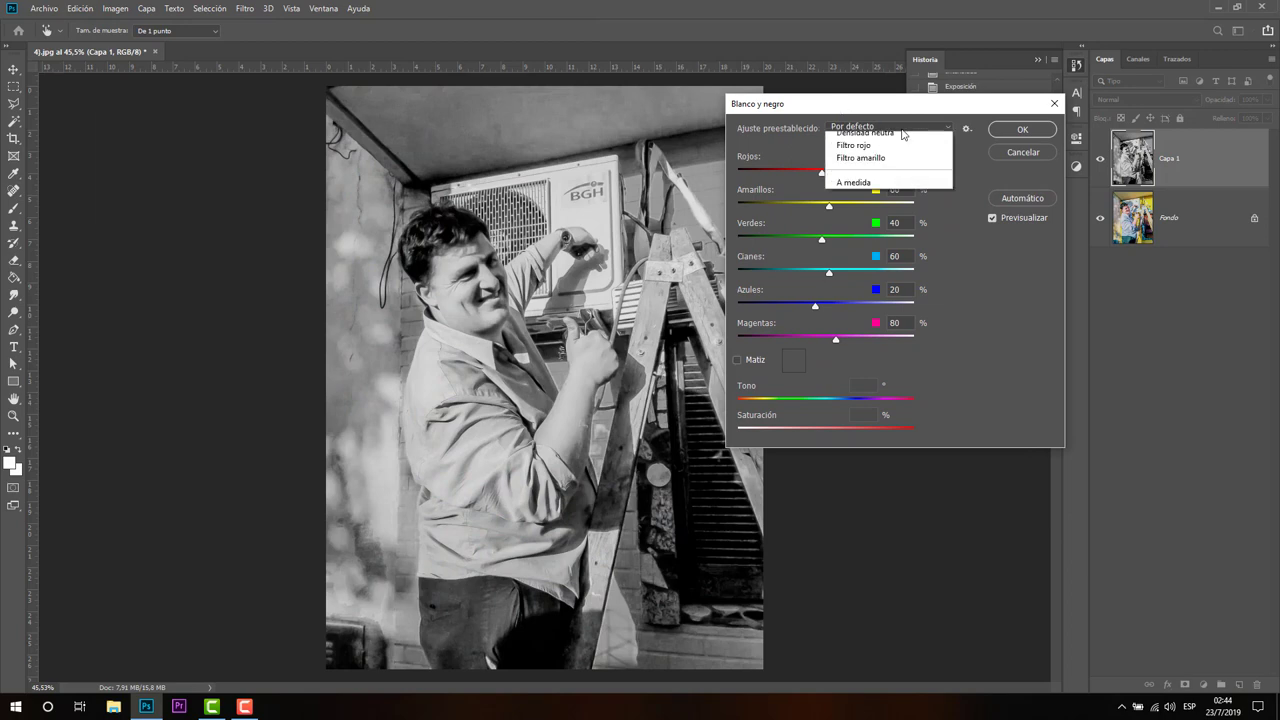
pyautogui.click(903, 147)
pyautogui.click(905, 137)
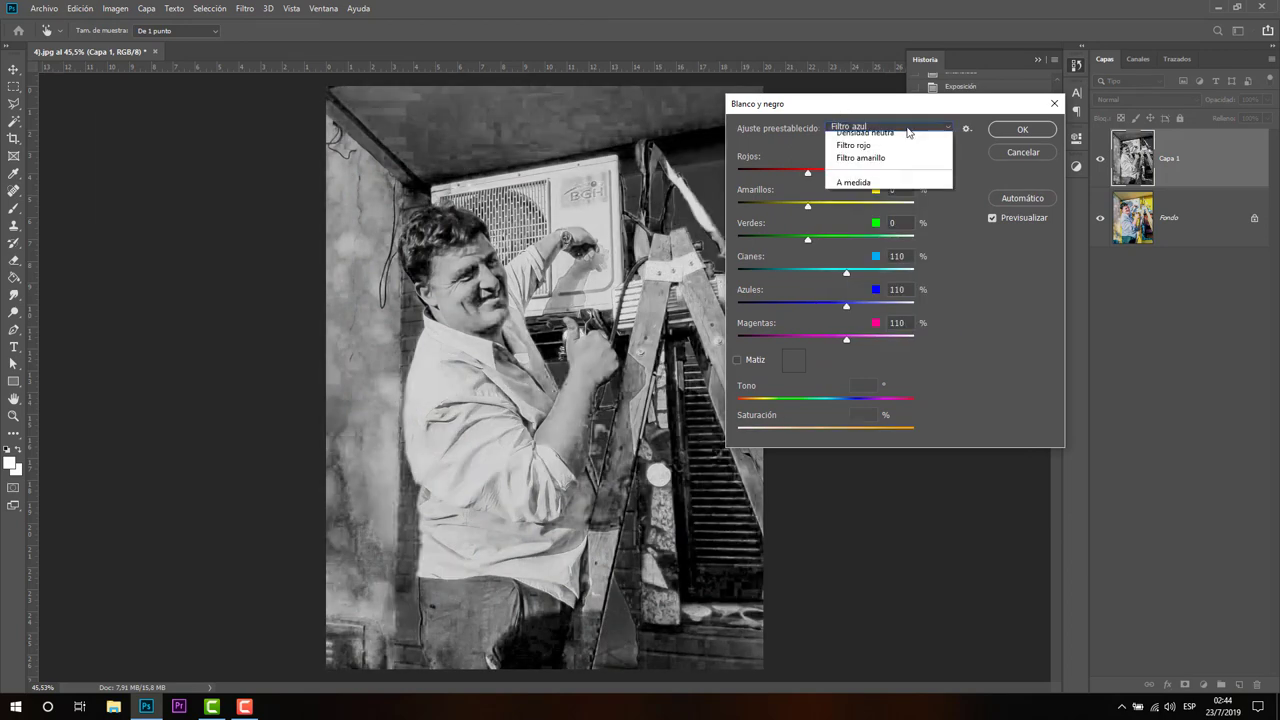
pyautogui.click(898, 170)
pyautogui.click(901, 128)
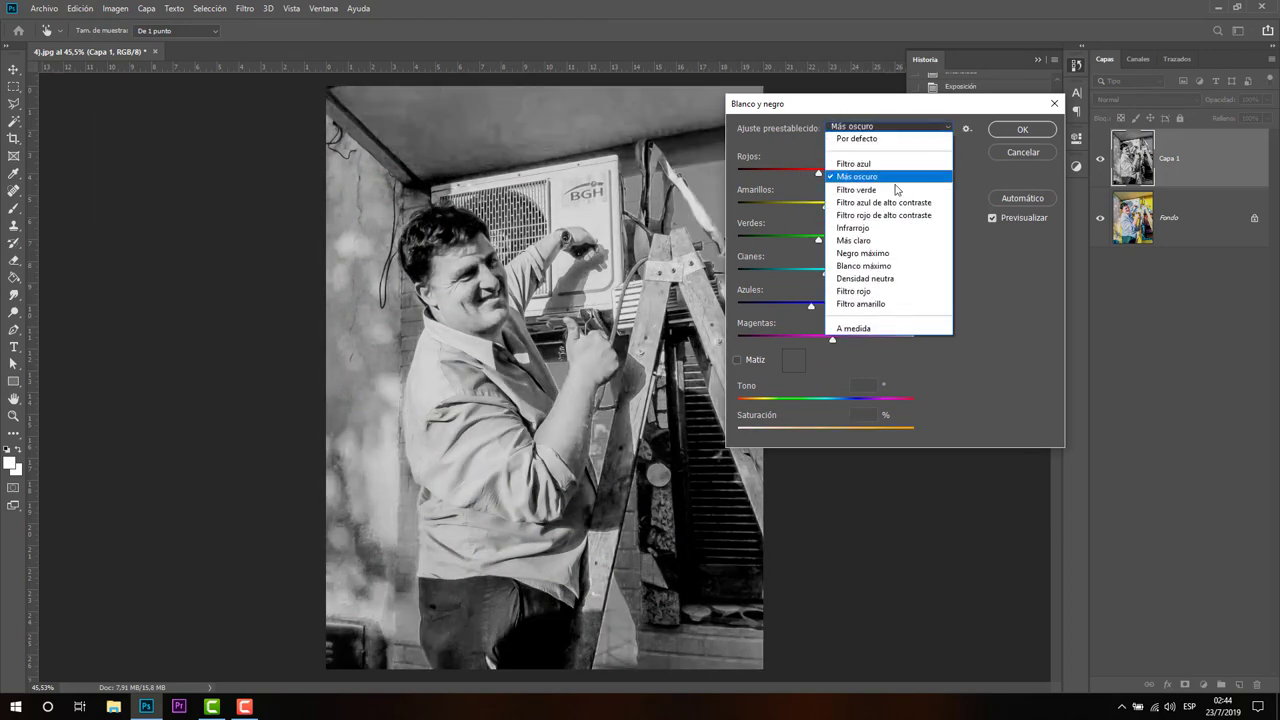
pyautogui.click(902, 178)
# Try Filtro rojo, Negro máximo, A medida and Filtro azul presets, then return to Por defecto
pyautogui.click(910, 123)
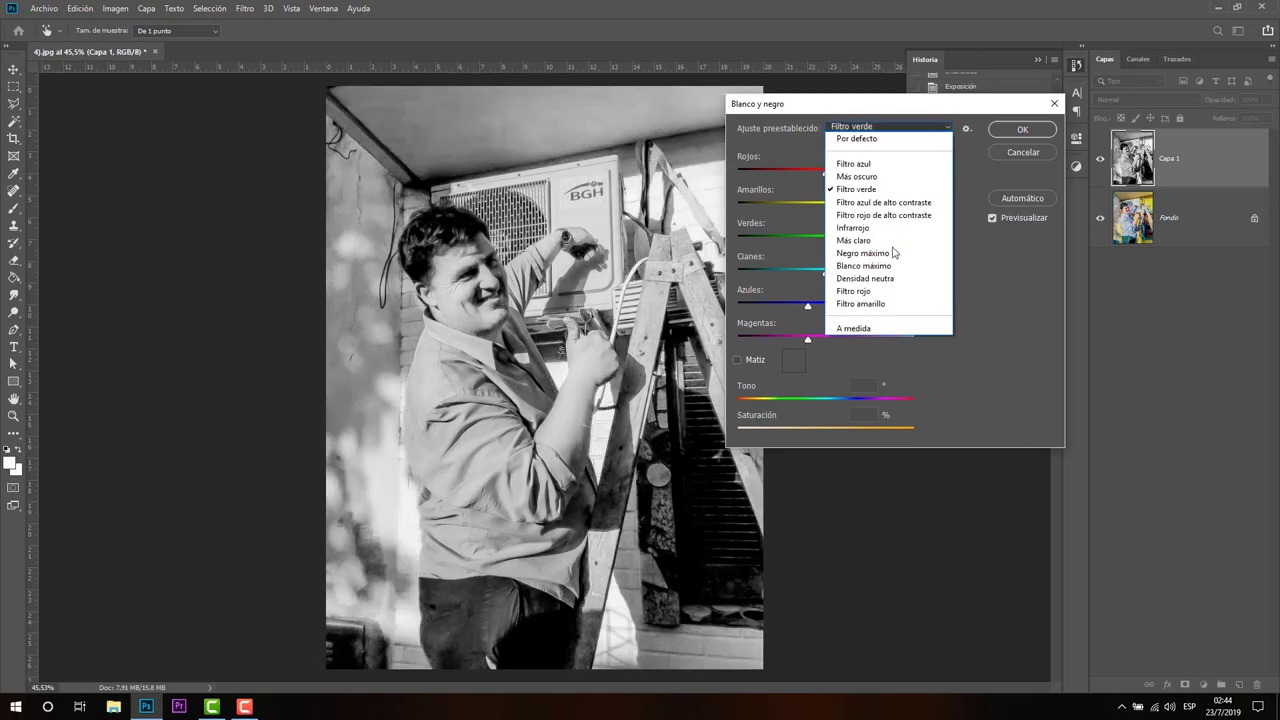
pyautogui.click(897, 292)
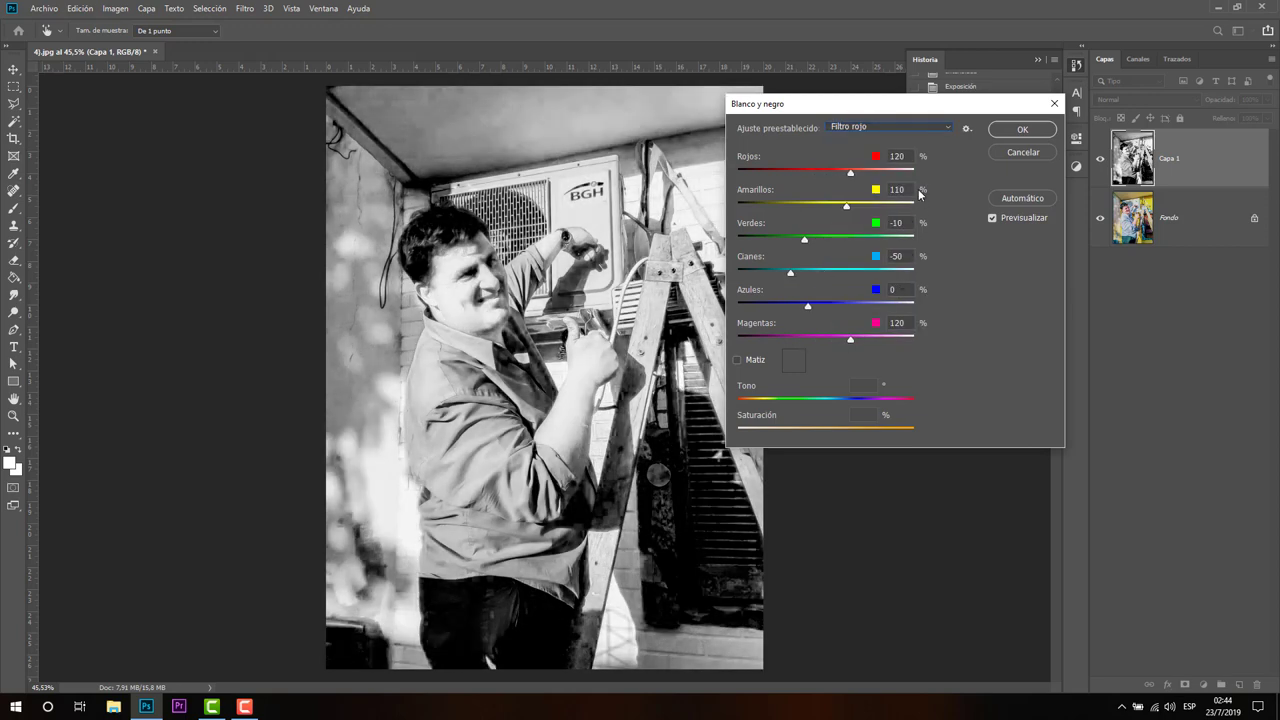
pyautogui.click(919, 130)
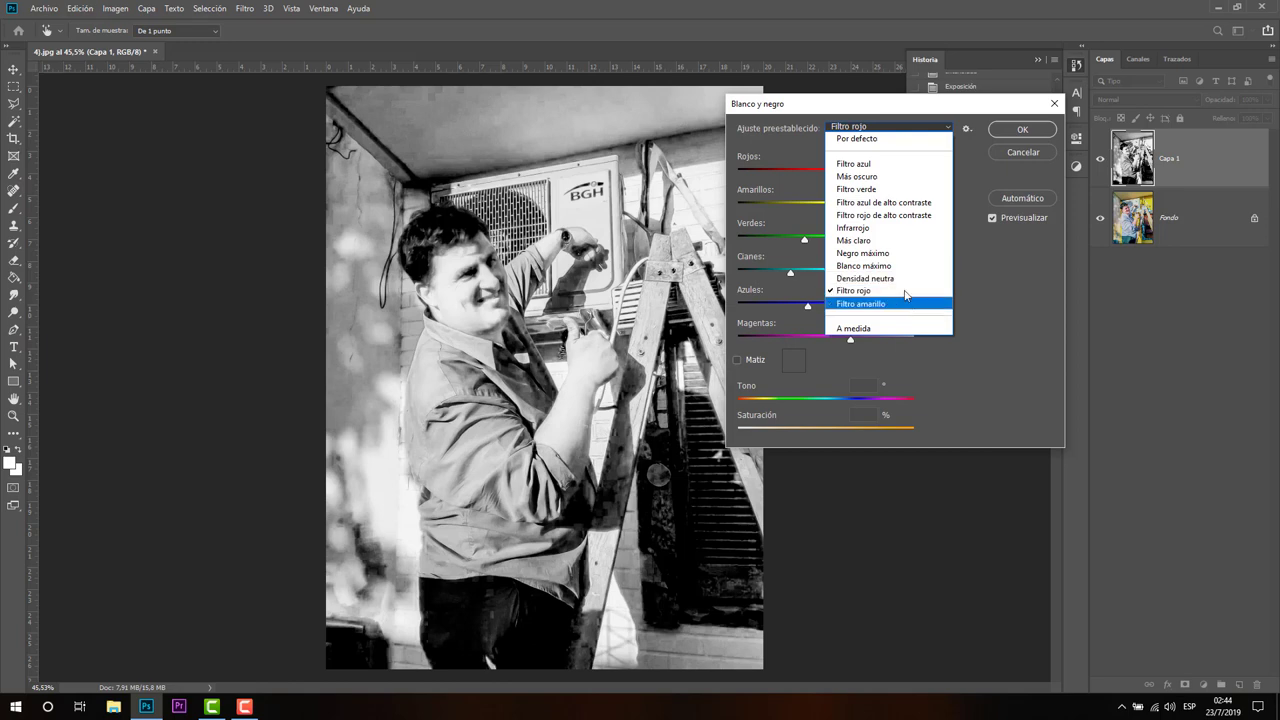
pyautogui.click(904, 254)
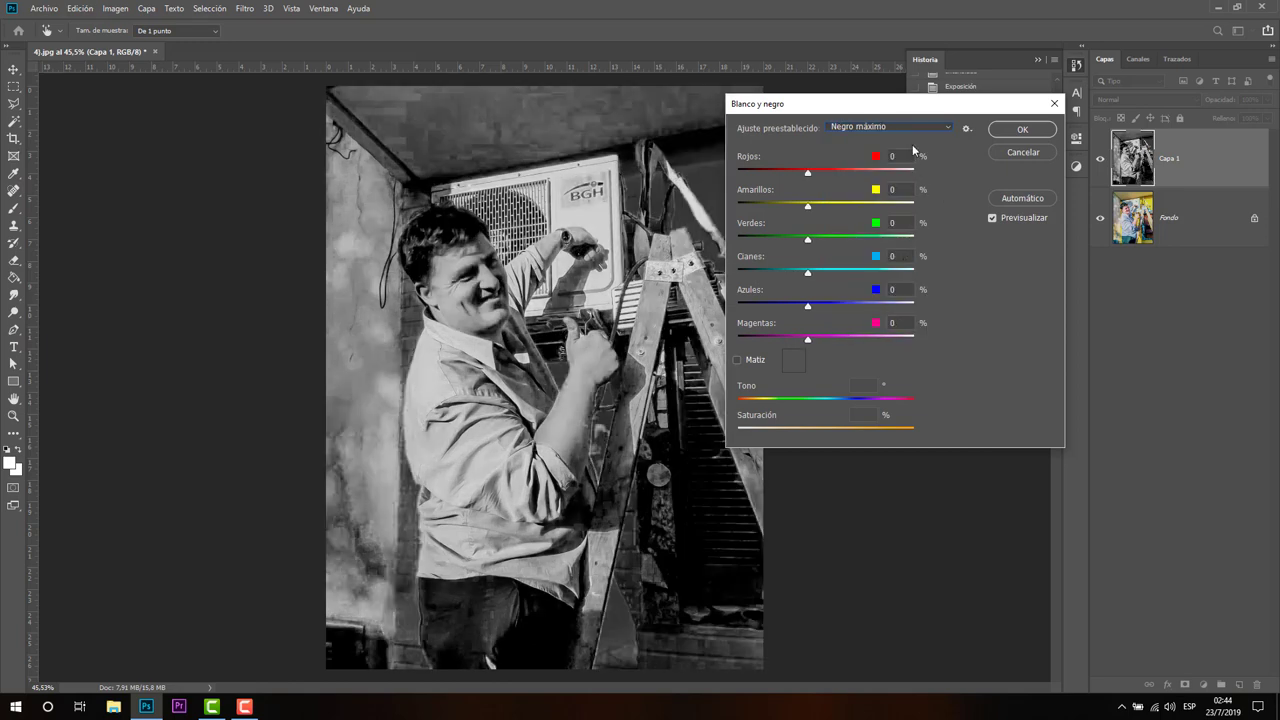
pyautogui.click(912, 128)
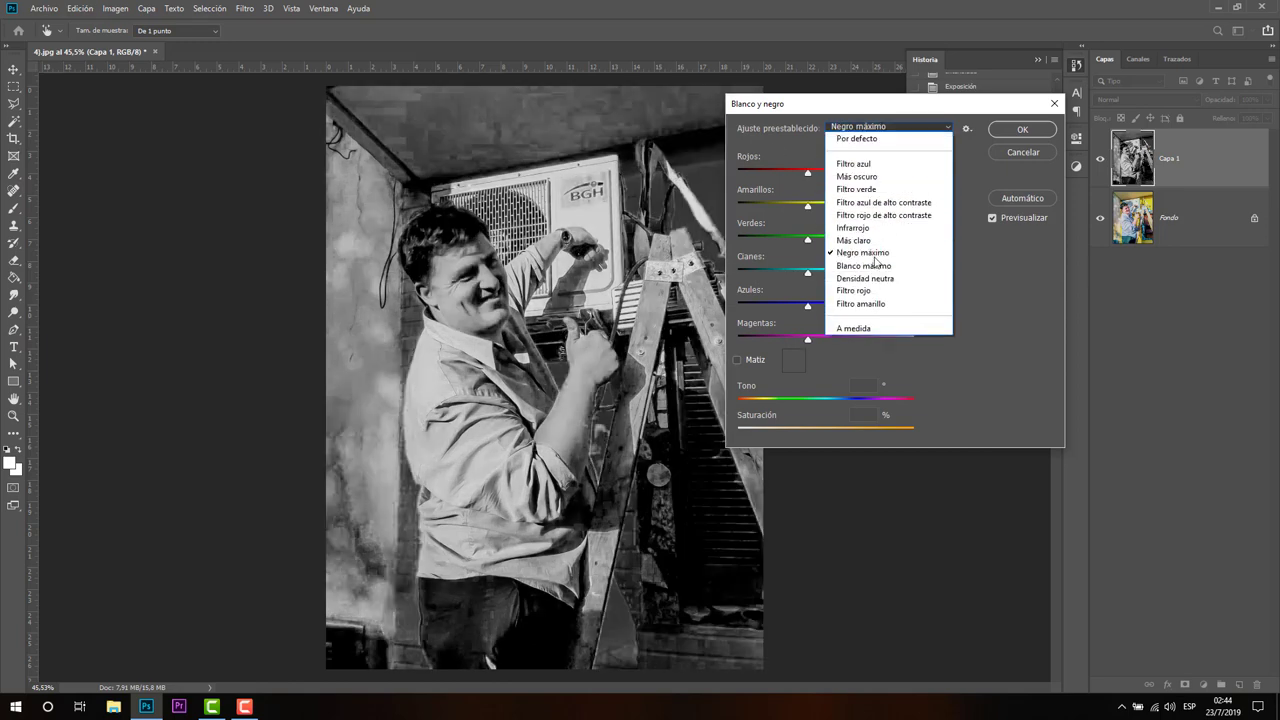
pyautogui.click(876, 330)
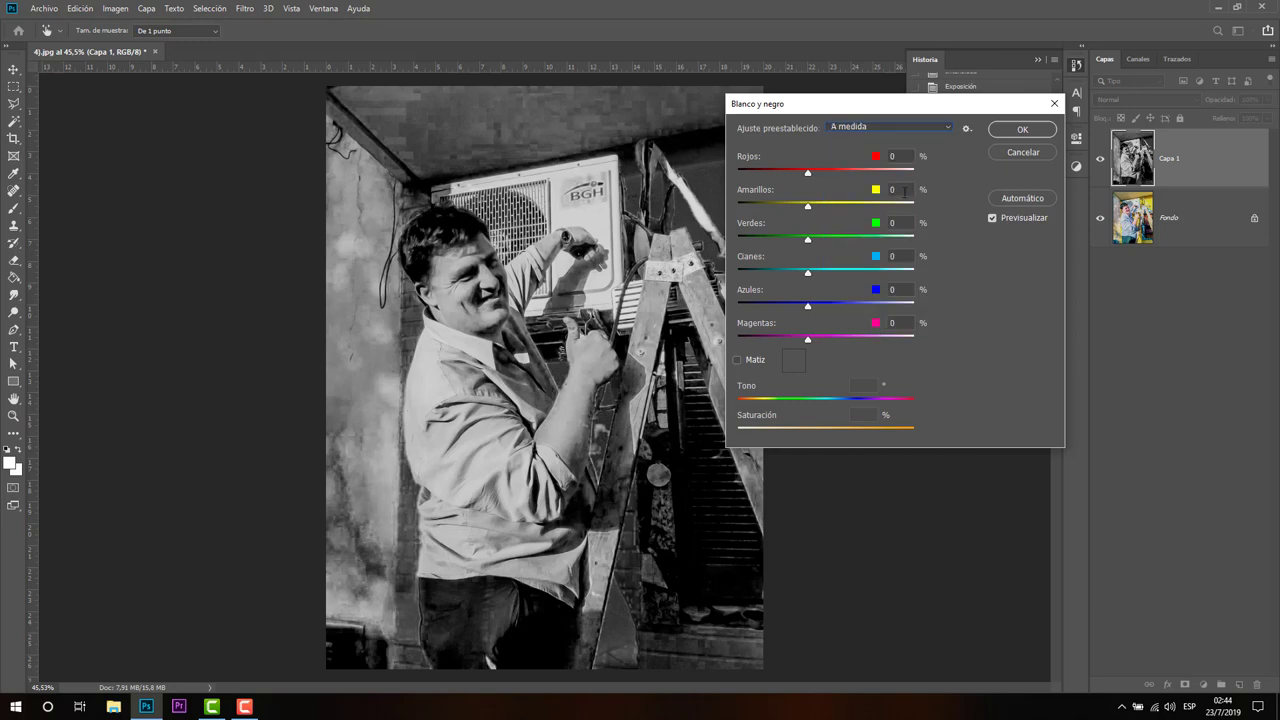
pyautogui.click(905, 128)
pyautogui.click(905, 165)
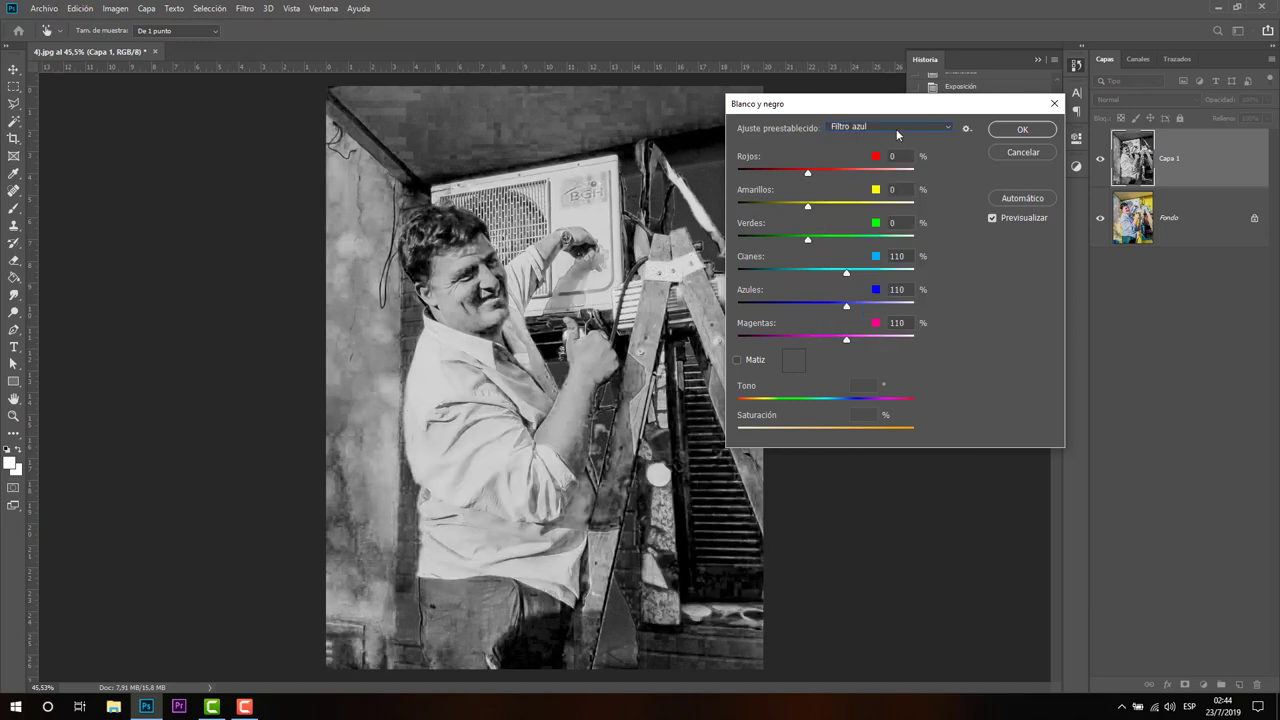
pyautogui.click(897, 128)
pyautogui.click(899, 139)
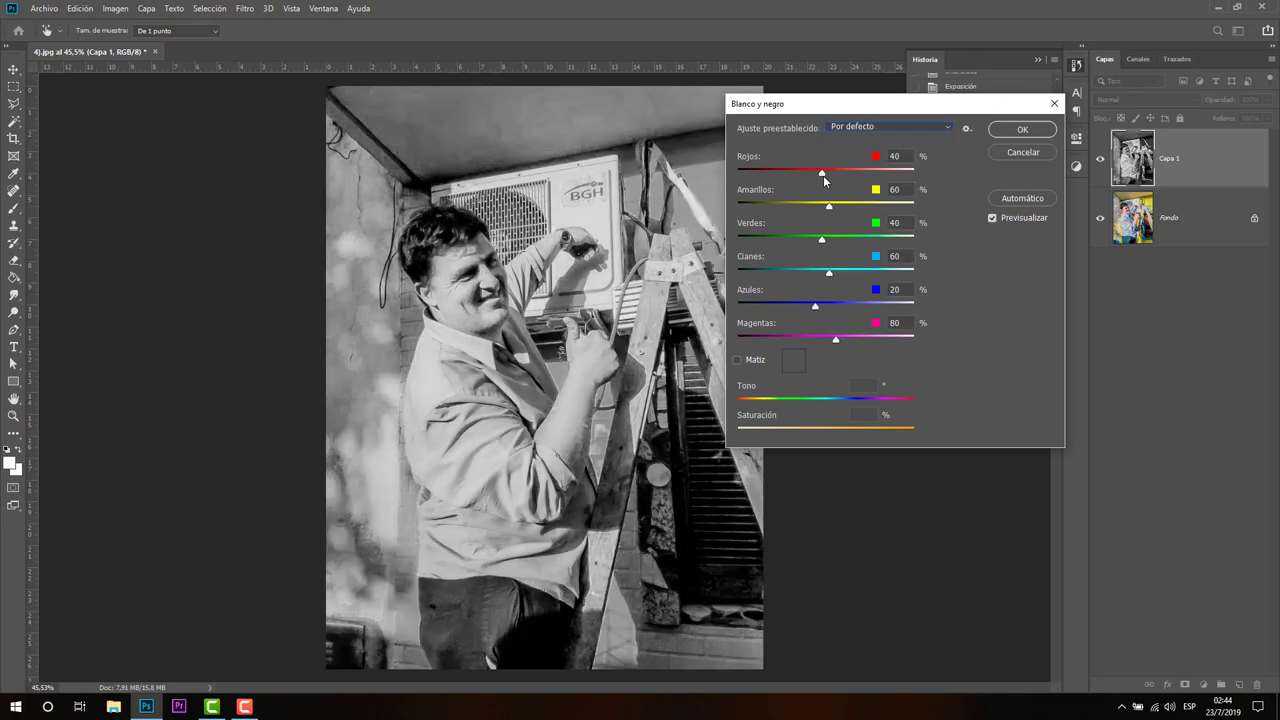
# Drag the Rojos, Amarillos, Verdes, Cianes, Azules, Magentas sliders to 51, 109, 79, -13, 15, 32
pyautogui.moveTo(820, 173)
pyautogui.mouseDown()
pyautogui.moveTo(875, 175)
pyautogui.moveTo(725, 170)
pyautogui.moveTo(784, 170)
pyautogui.mouseUp()
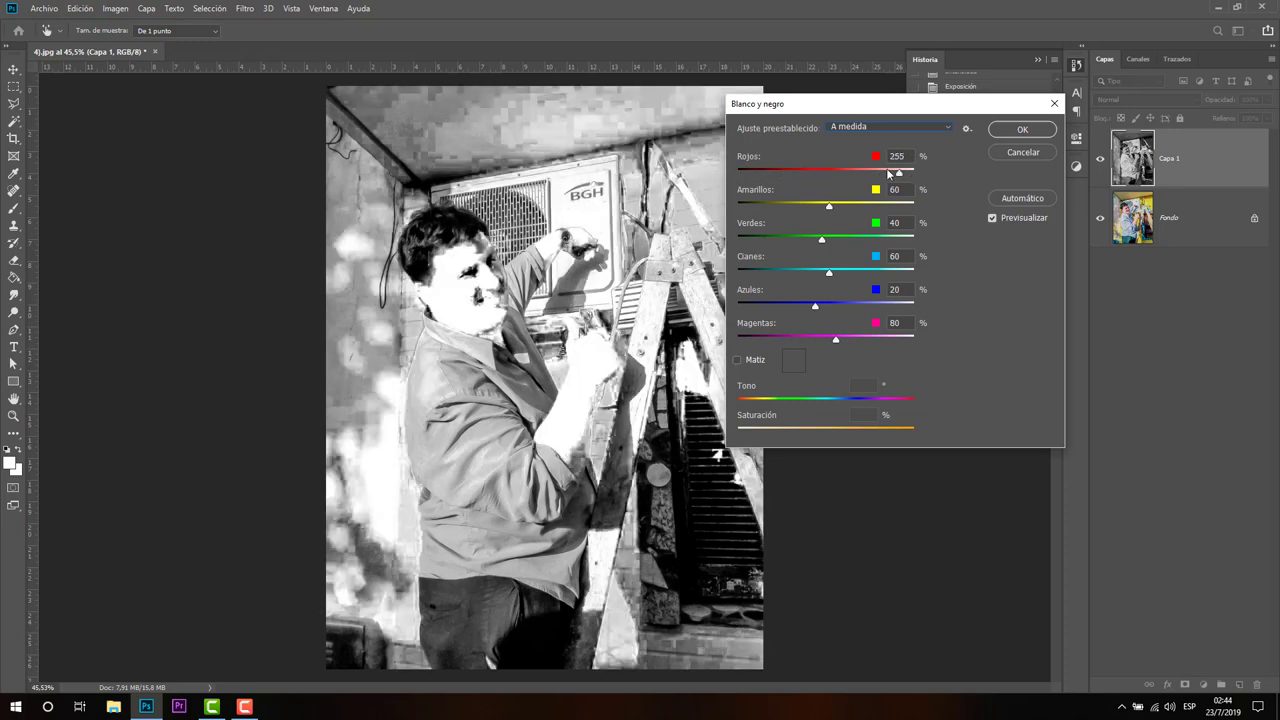
pyautogui.moveTo(916, 168); pyautogui.dragTo(826, 177)
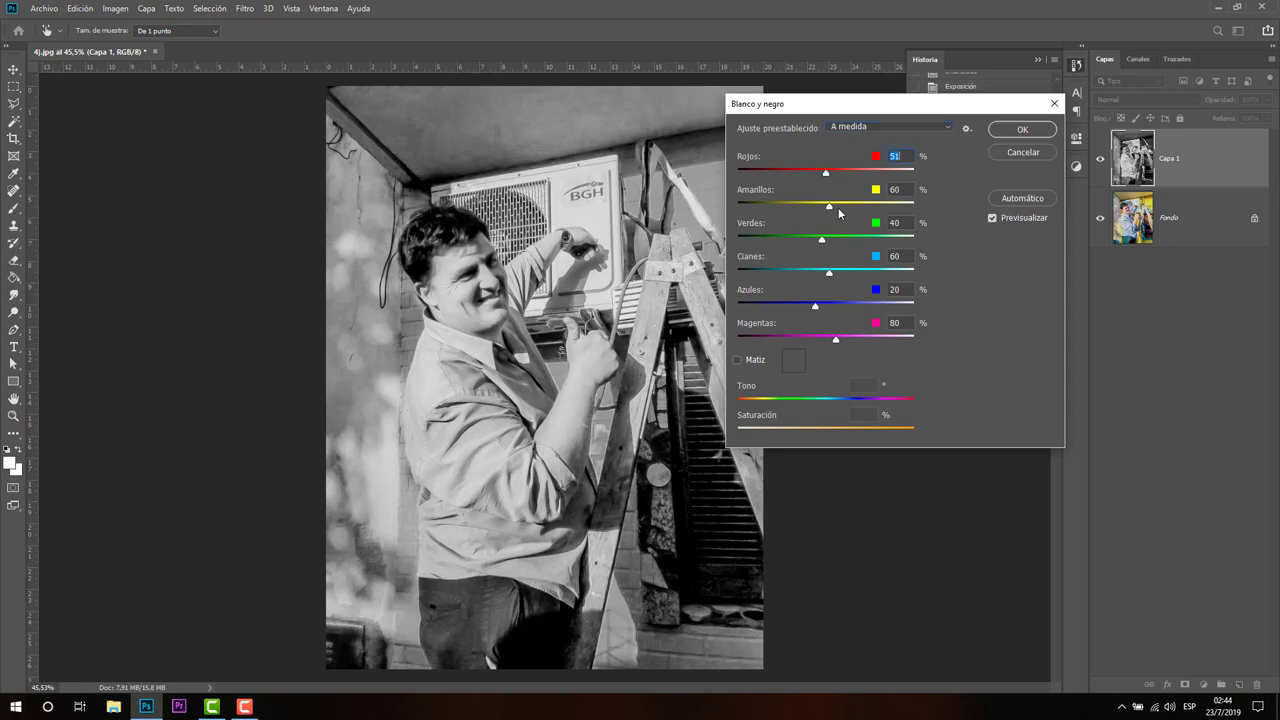
pyautogui.moveTo(828, 205); pyautogui.dragTo(752, 205)
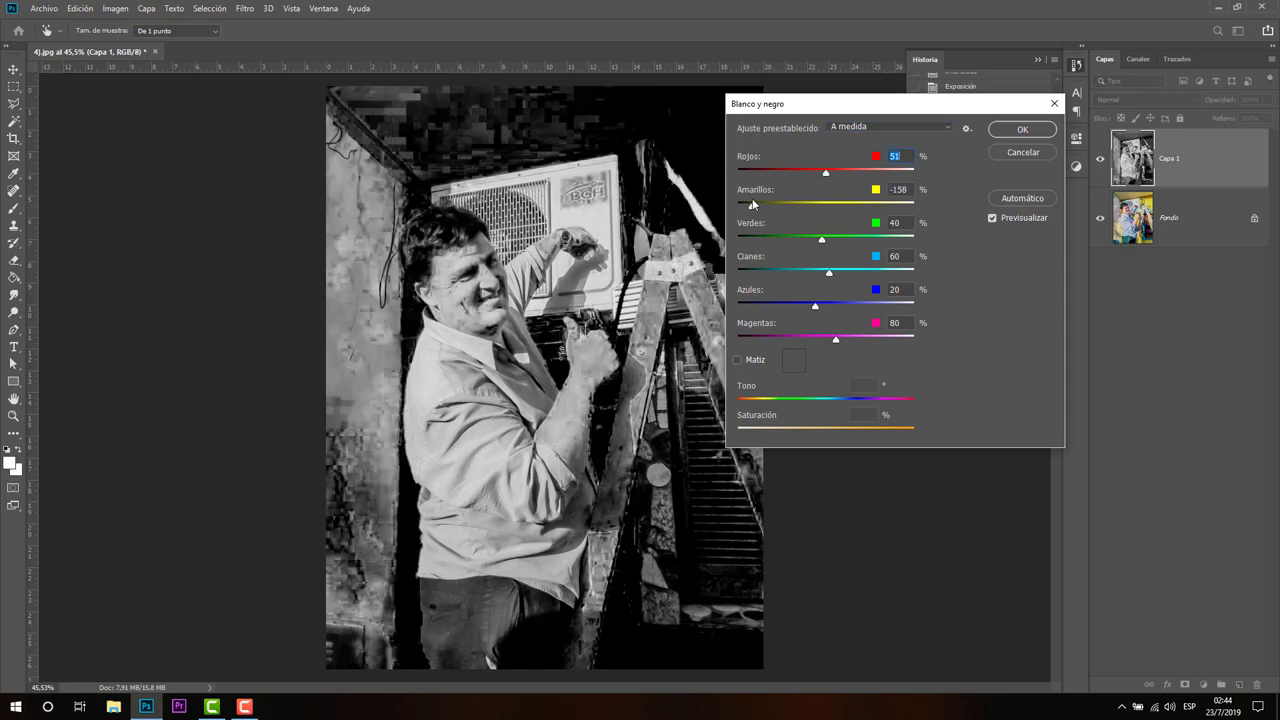
pyautogui.moveTo(752, 203); pyautogui.dragTo(847, 206)
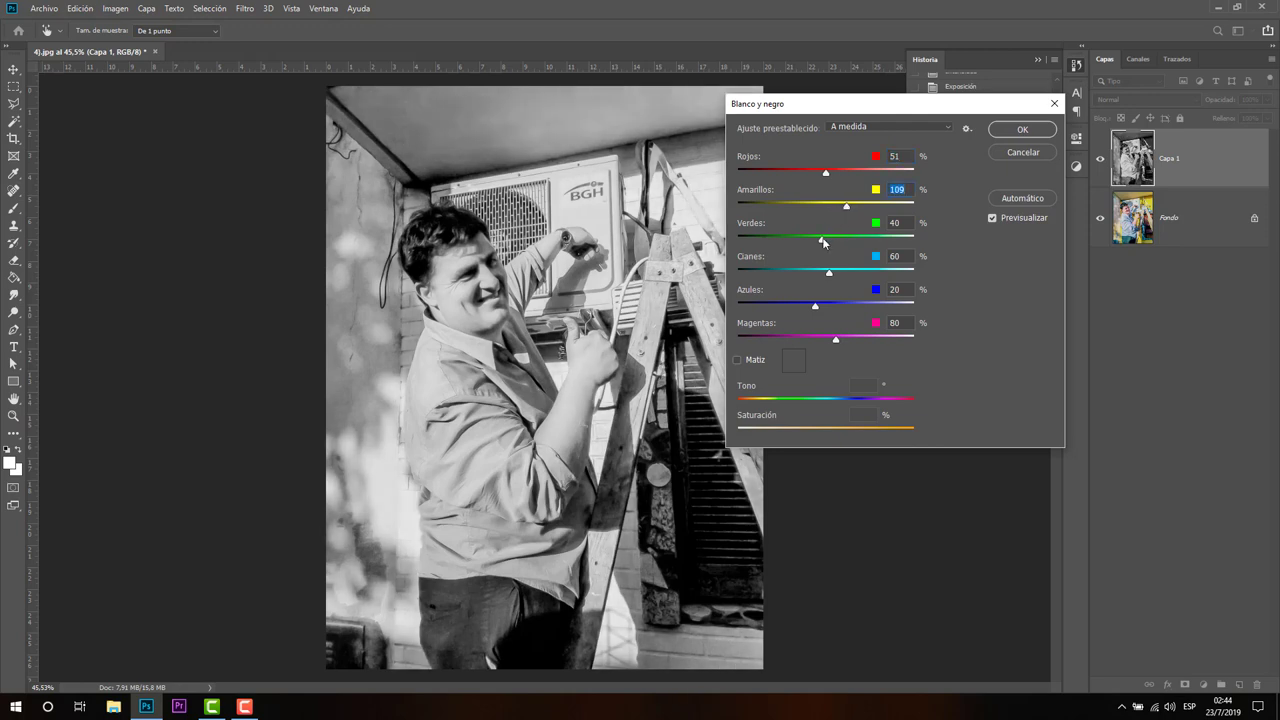
pyautogui.moveTo(823, 239)
pyautogui.mouseDown()
pyautogui.moveTo(836, 240)
pyautogui.moveTo(841, 277)
pyautogui.moveTo(804, 273)
pyautogui.moveTo(812, 304)
pyautogui.mouseUp()
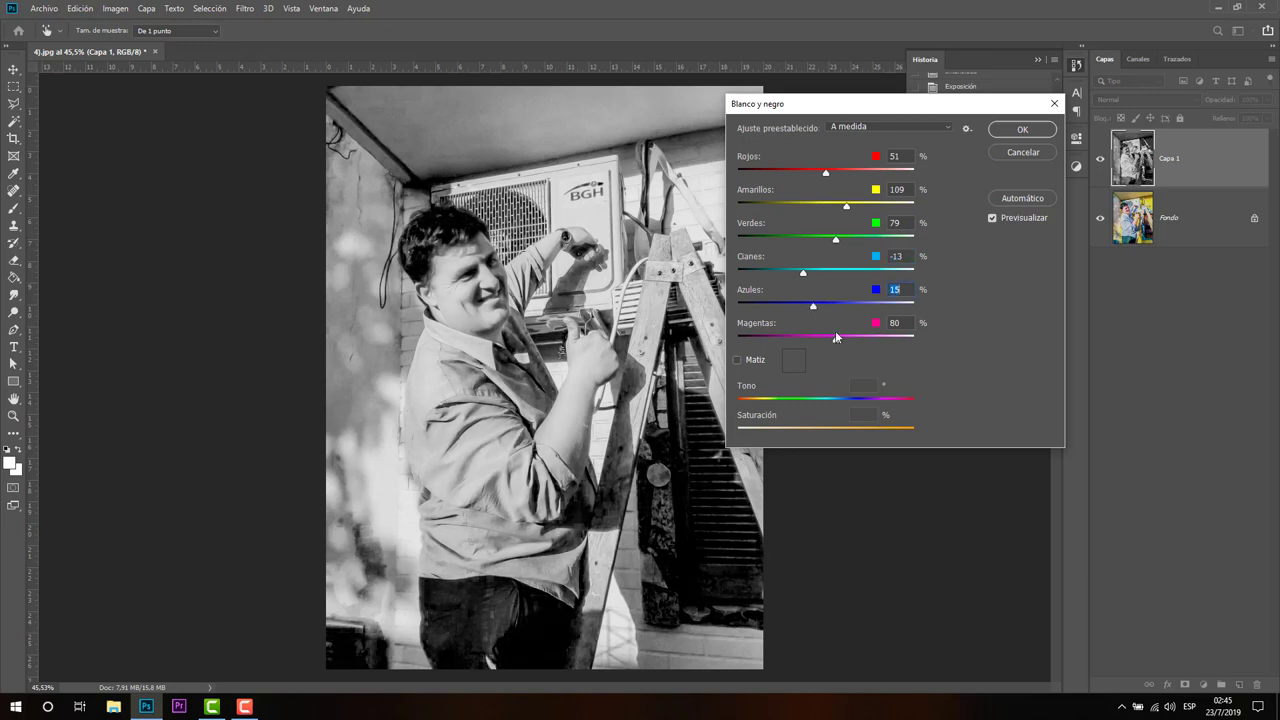
pyautogui.moveTo(842, 344); pyautogui.dragTo(836, 340)
pyautogui.moveTo(831, 336); pyautogui.dragTo(819, 335)
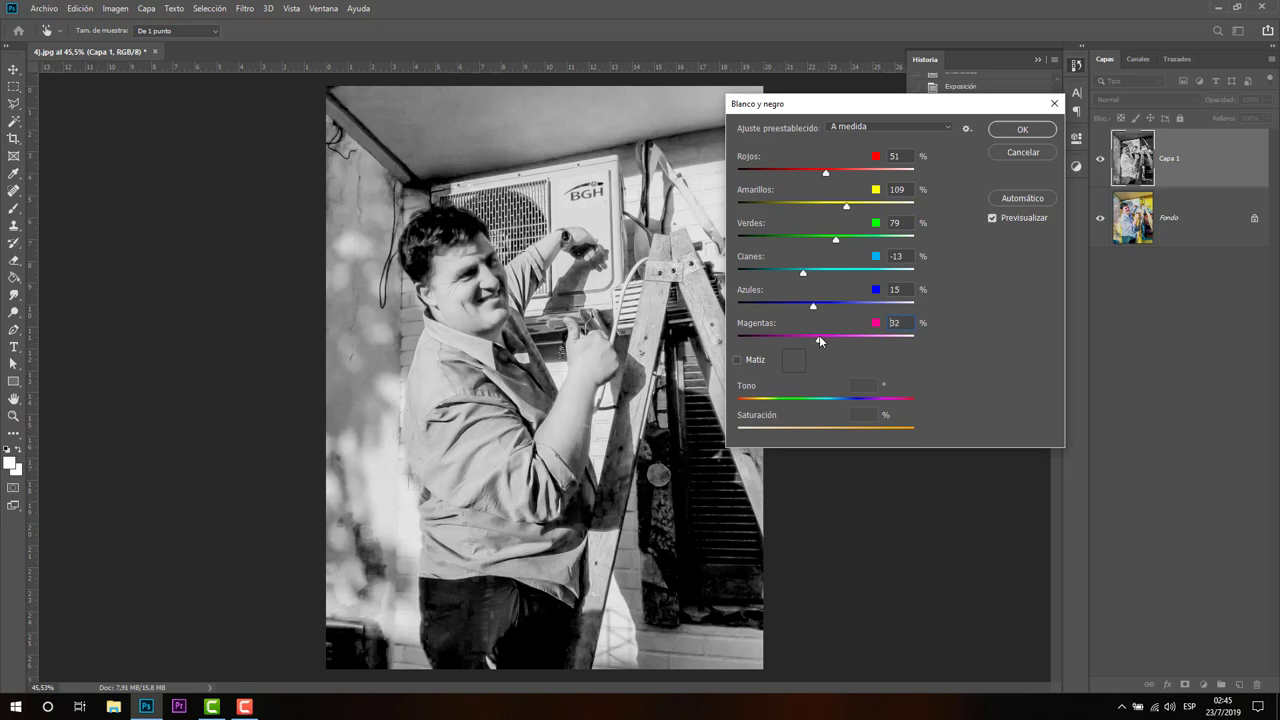
# Apply the Blanco y negro conversion, then revert history to the Equilibrio de color state
pyautogui.click(1023, 130)
pyautogui.press('e')
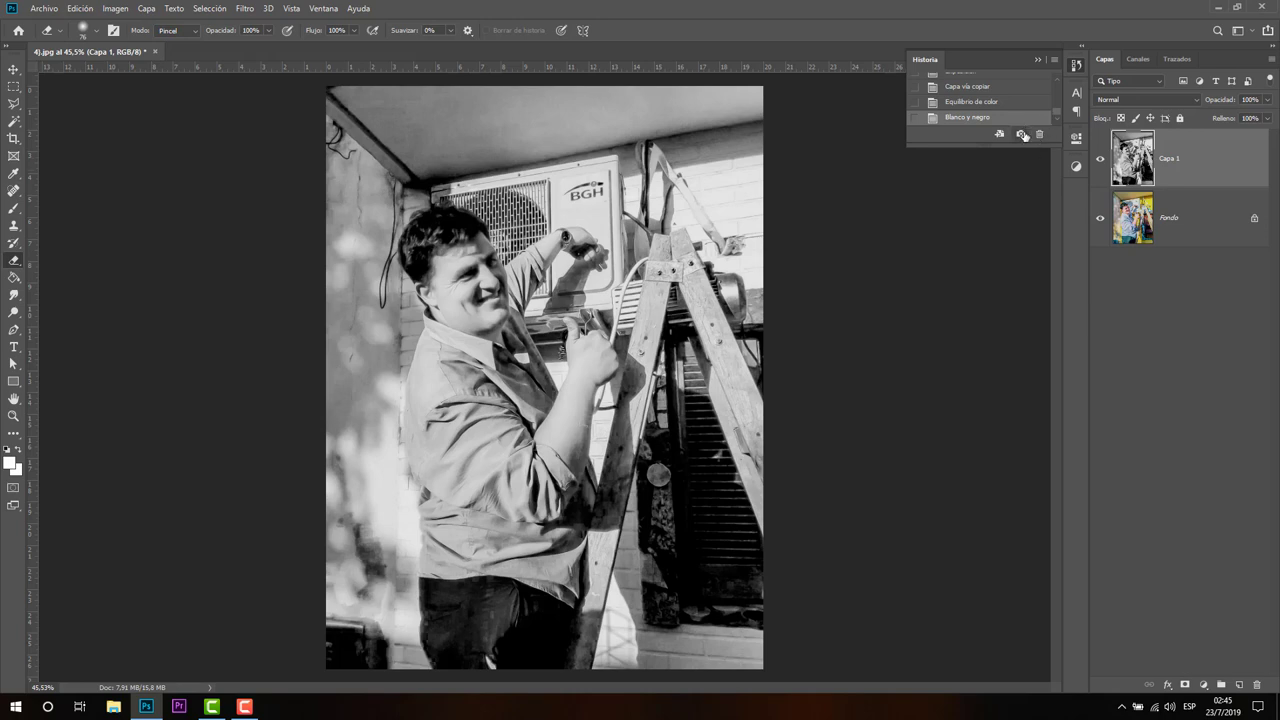
pyautogui.moveTo(1057, 107); pyautogui.dragTo(1056, 77)
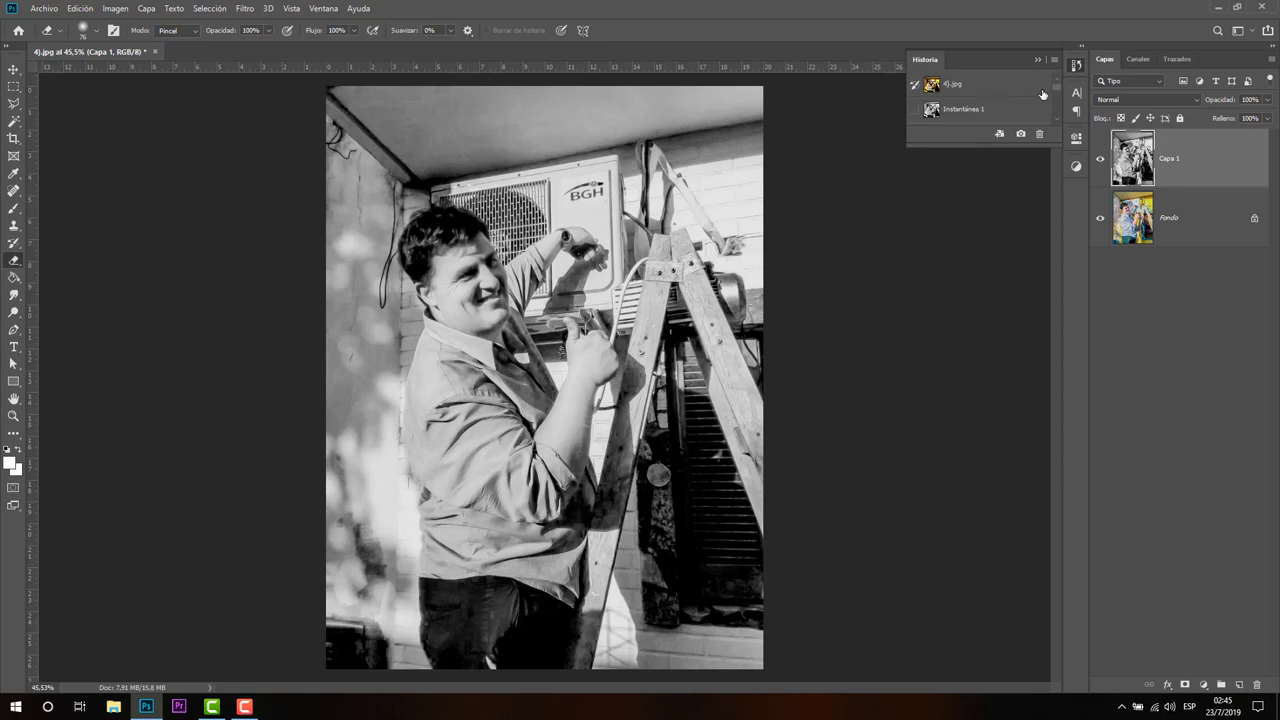
pyautogui.moveTo(1057, 84); pyautogui.dragTo(1063, 116)
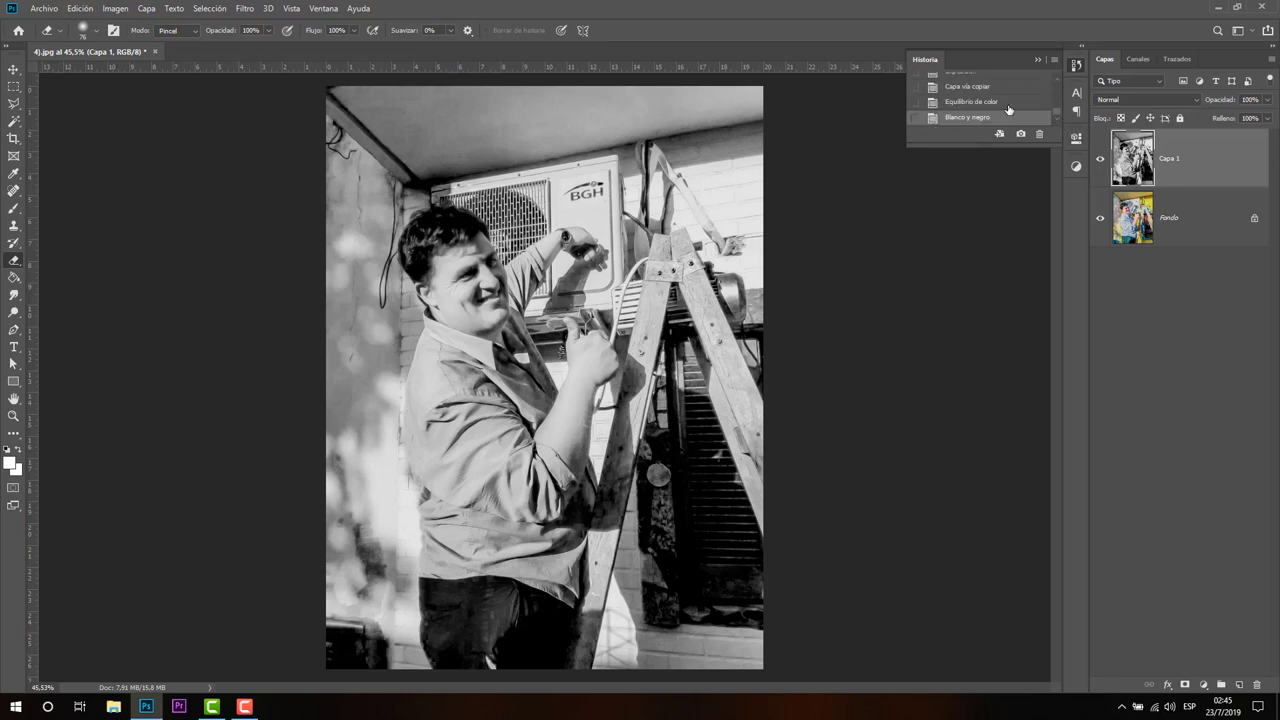
pyautogui.click(980, 89)
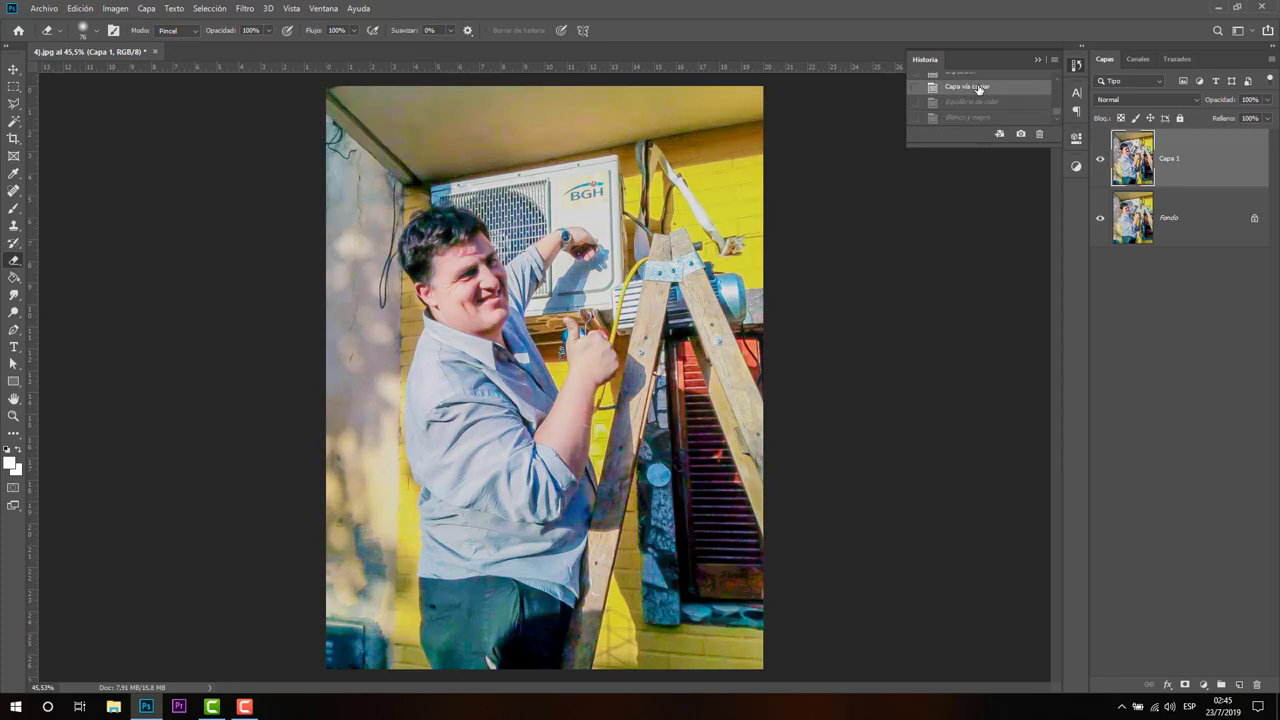
pyautogui.click(985, 103)
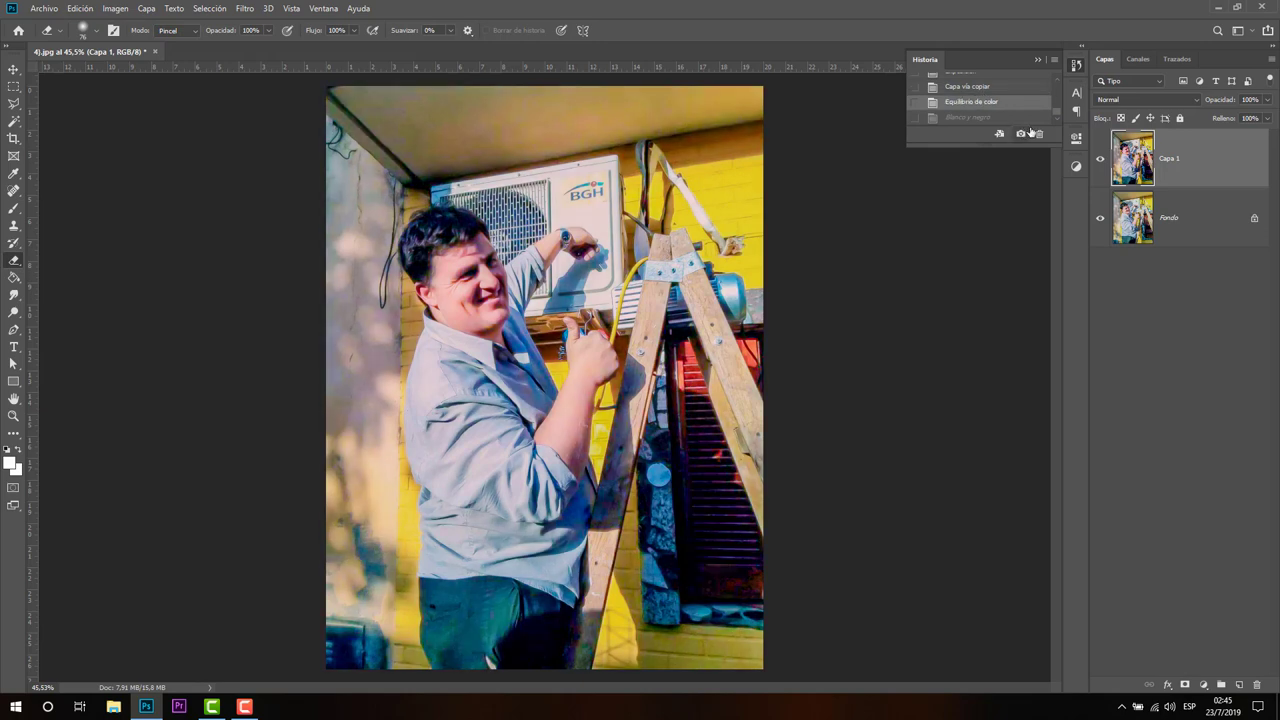
pyautogui.click(116, 8)
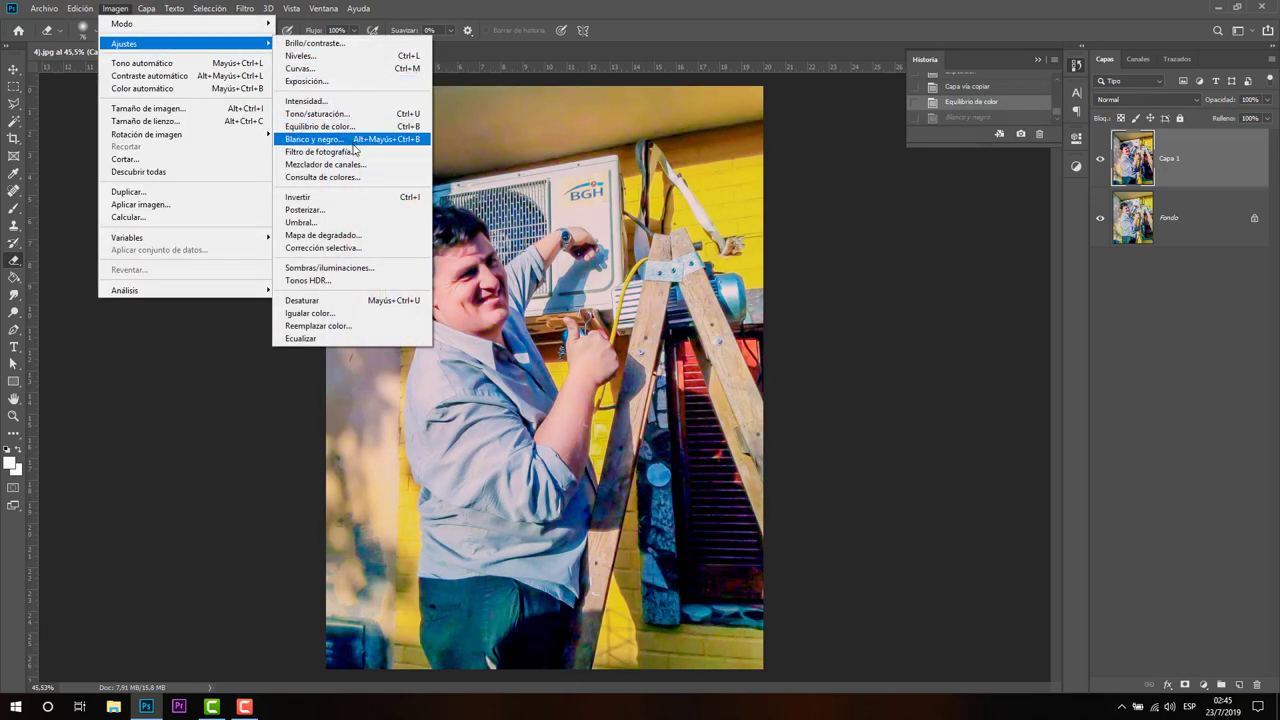
pyautogui.moveTo(124, 43)
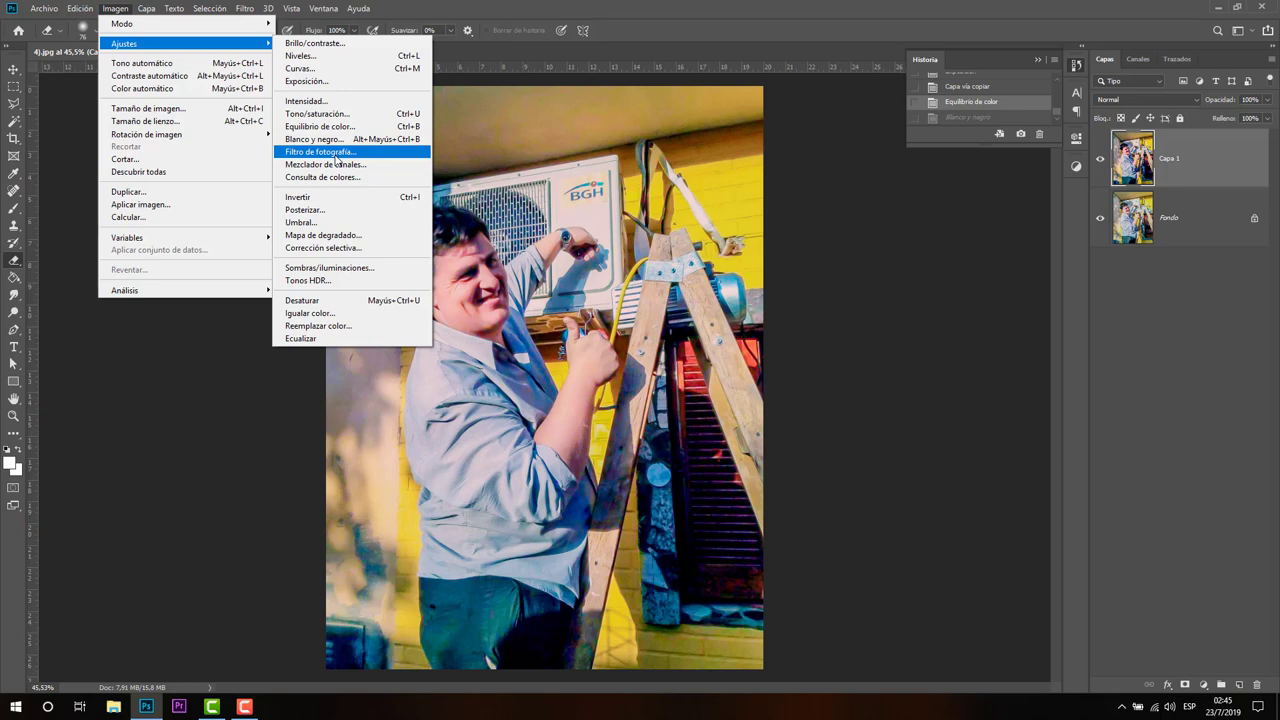
pyautogui.click(336, 160)
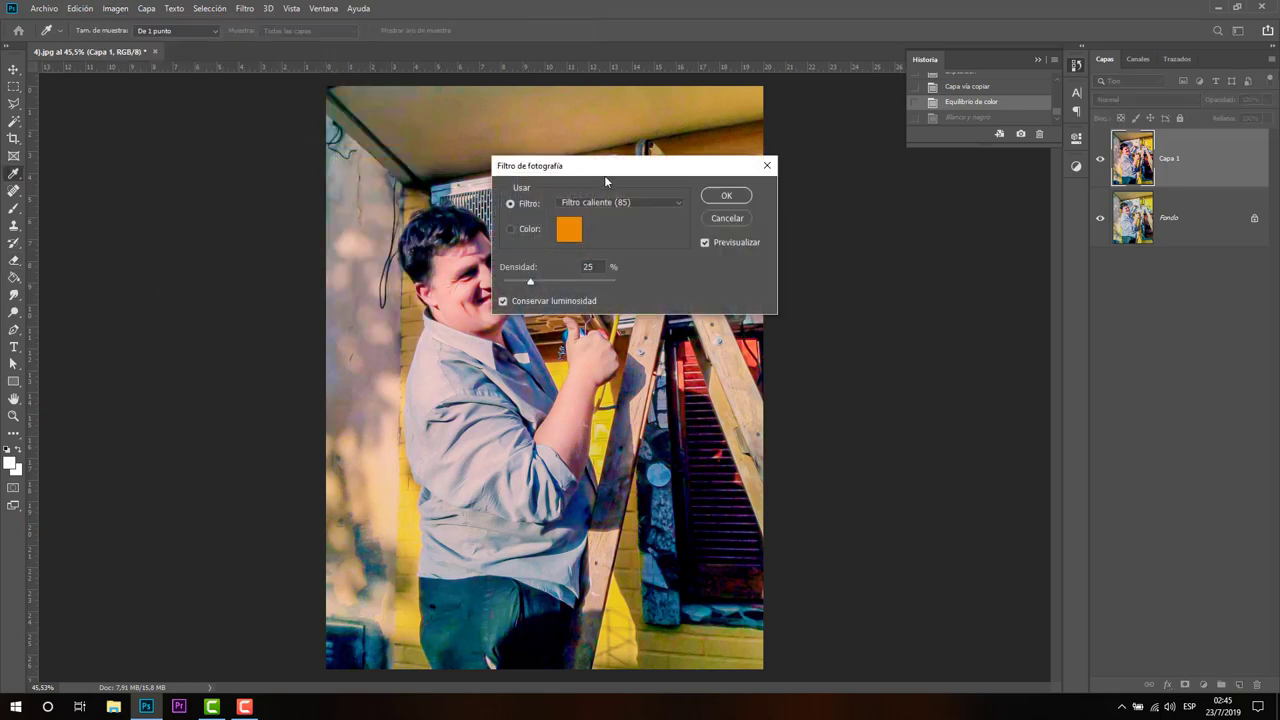
pyautogui.moveTo(605, 181); pyautogui.dragTo(797, 178)
pyautogui.click(849, 198)
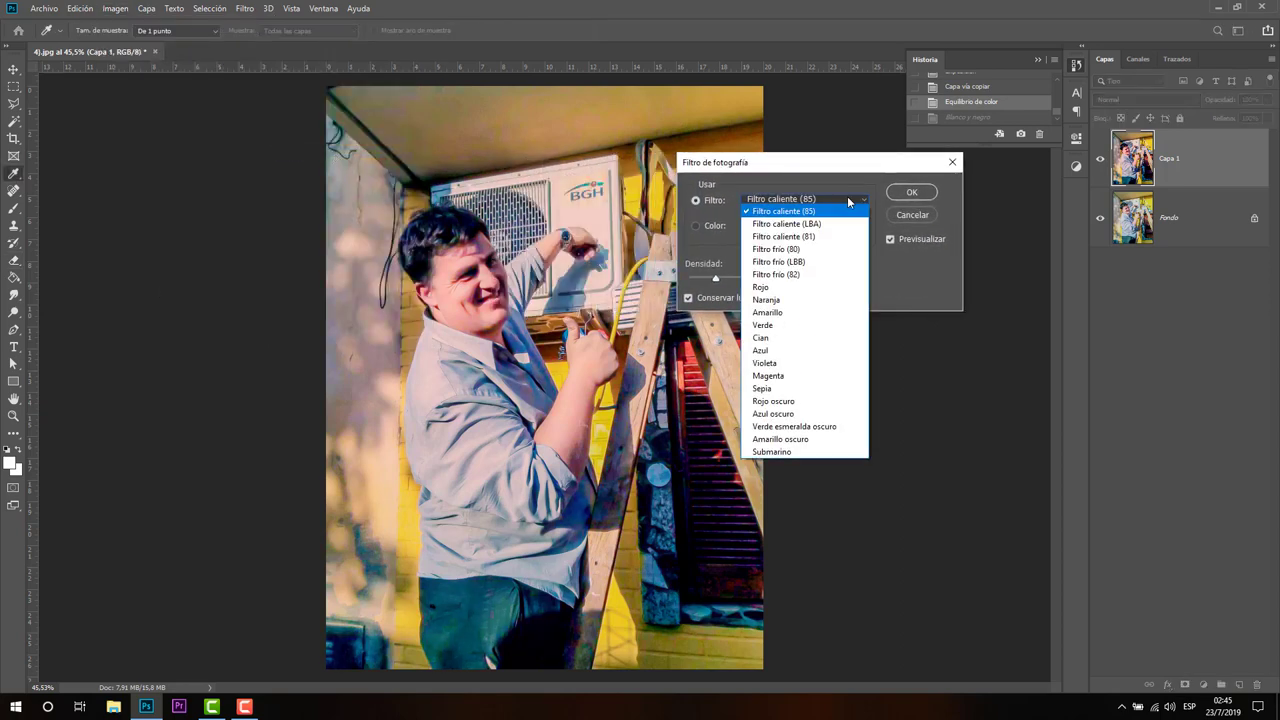
pyautogui.click(816, 337)
pyautogui.click(840, 199)
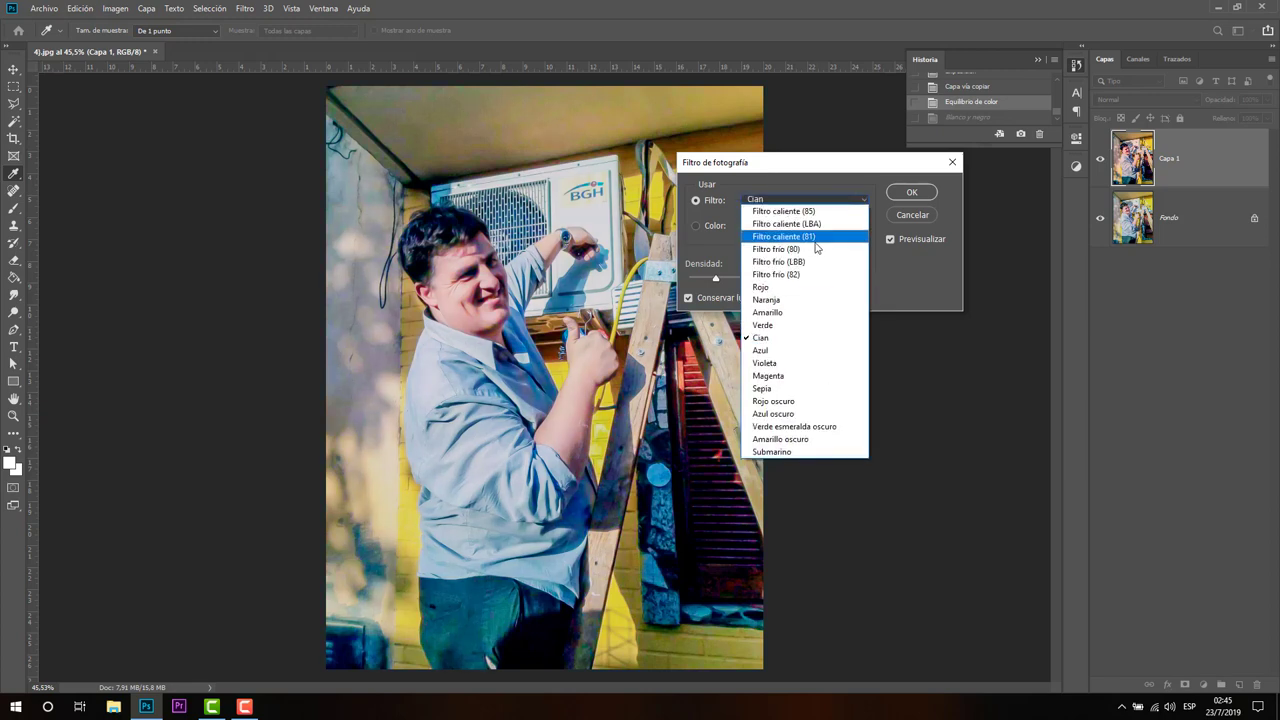
pyautogui.click(814, 241)
pyautogui.click(824, 197)
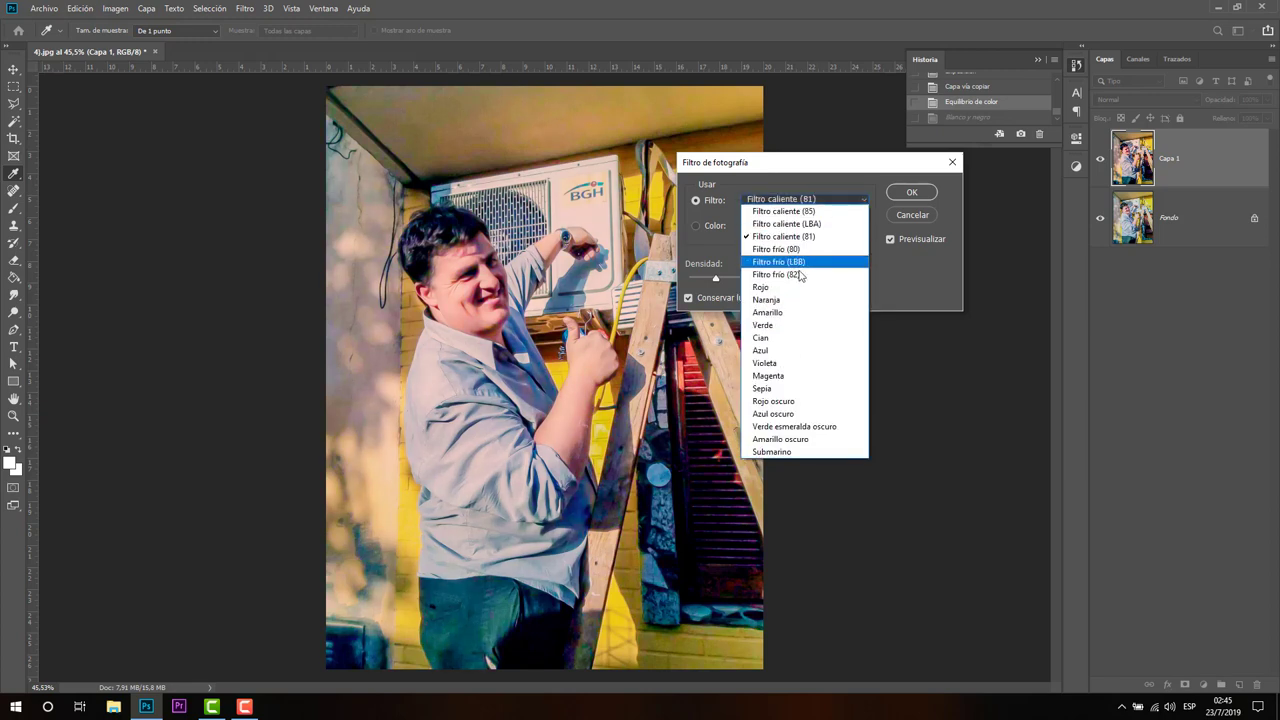
pyautogui.click(799, 363)
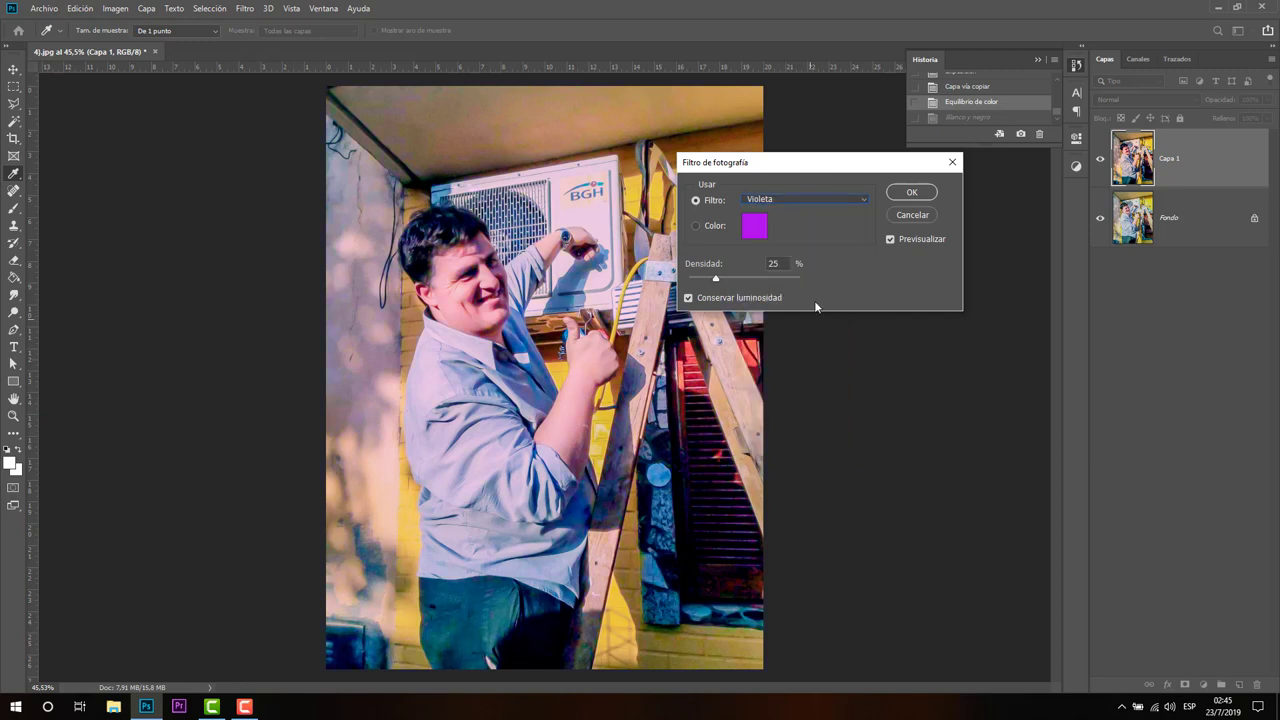
pyautogui.click(832, 201)
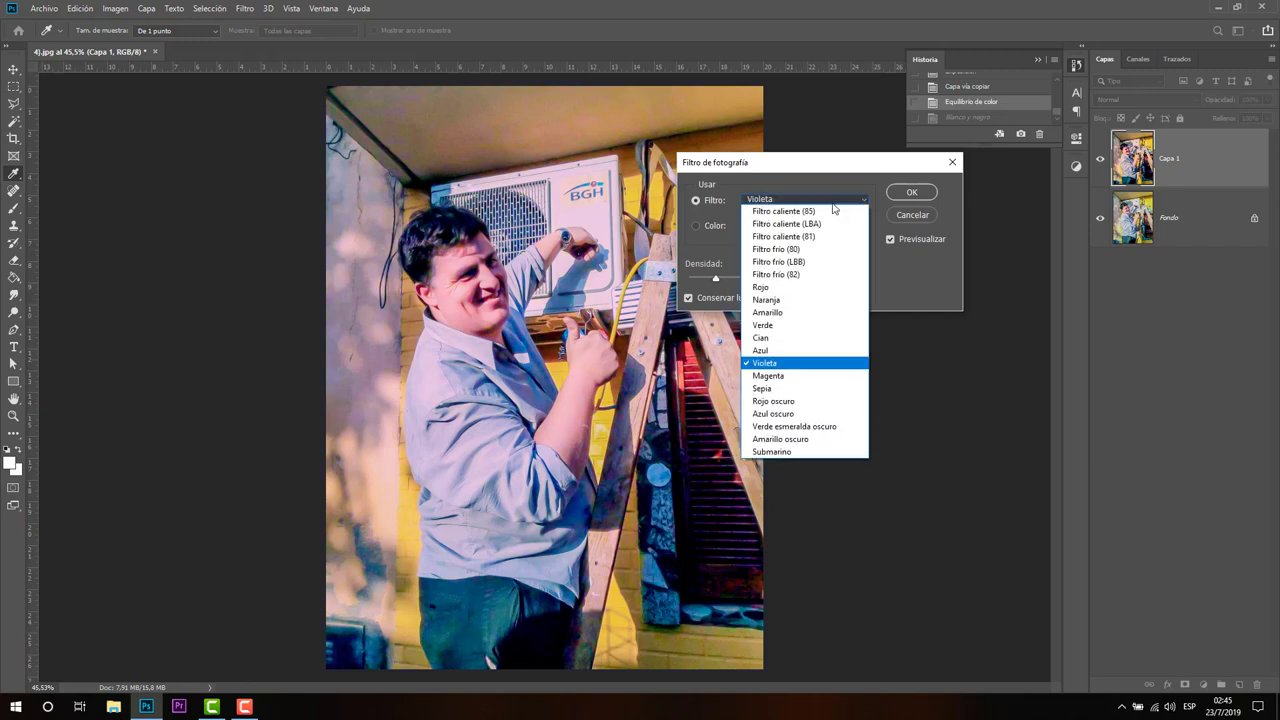
pyautogui.click(812, 411)
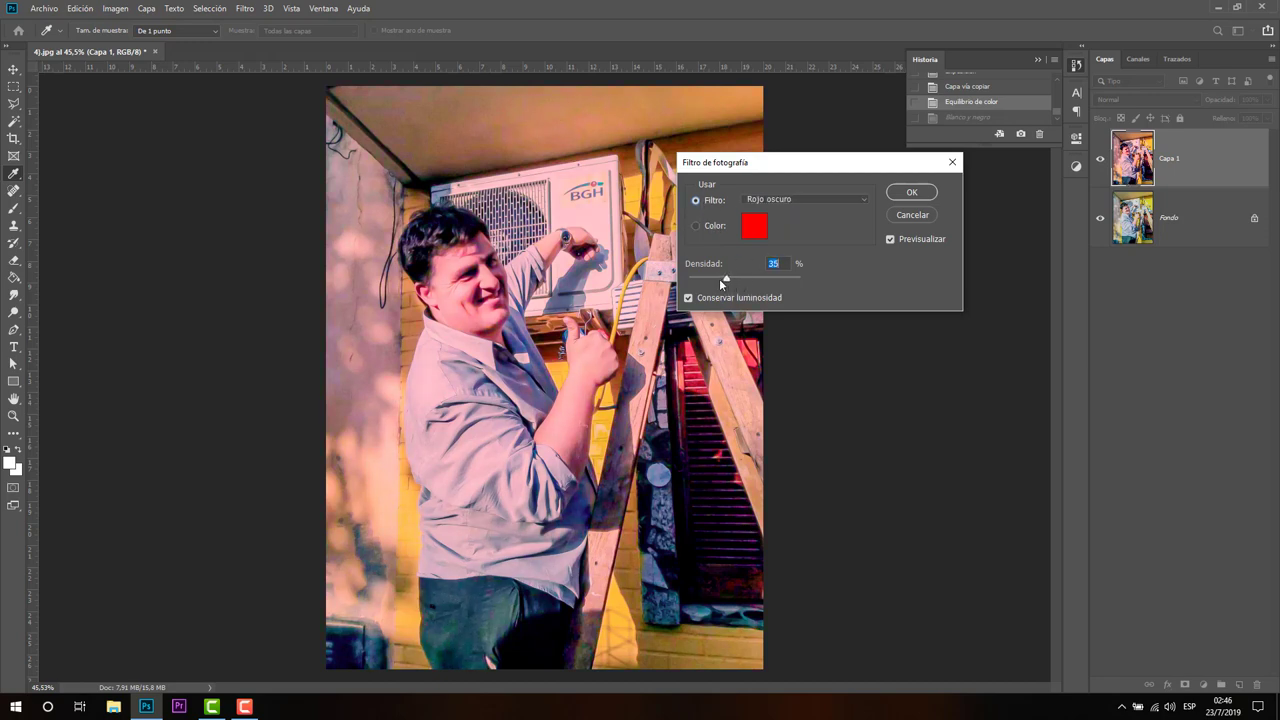
pyautogui.moveTo(720, 280); pyautogui.dragTo(712, 278)
pyautogui.click(812, 200)
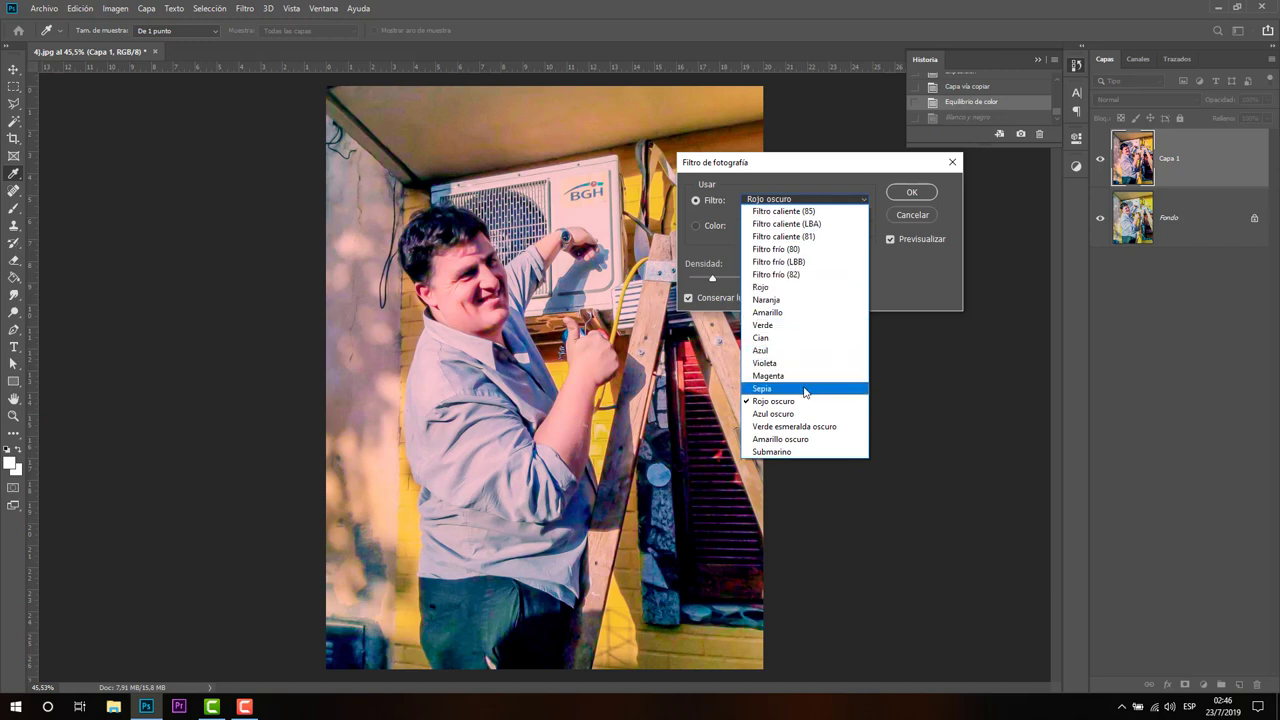
pyautogui.click(808, 388)
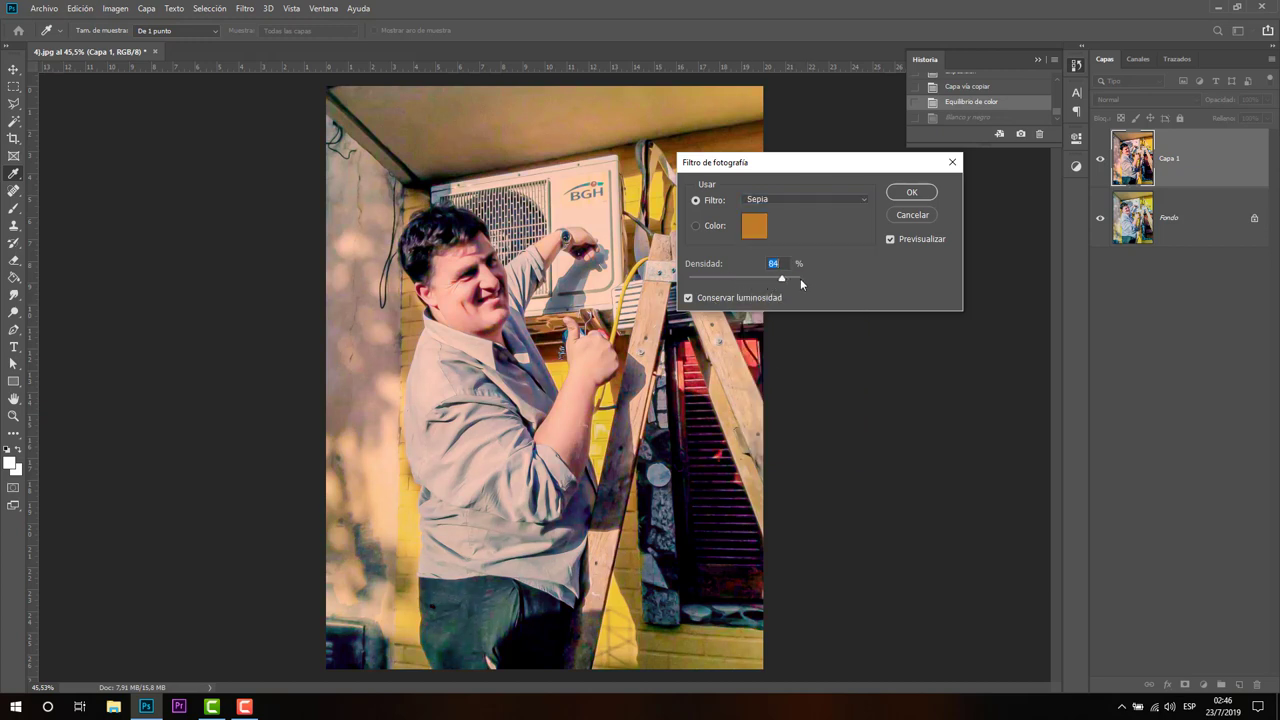
pyautogui.moveTo(809, 281); pyautogui.dragTo(738, 280)
pyautogui.click(688, 297)
pyautogui.moveTo(738, 278); pyautogui.dragTo(801, 281)
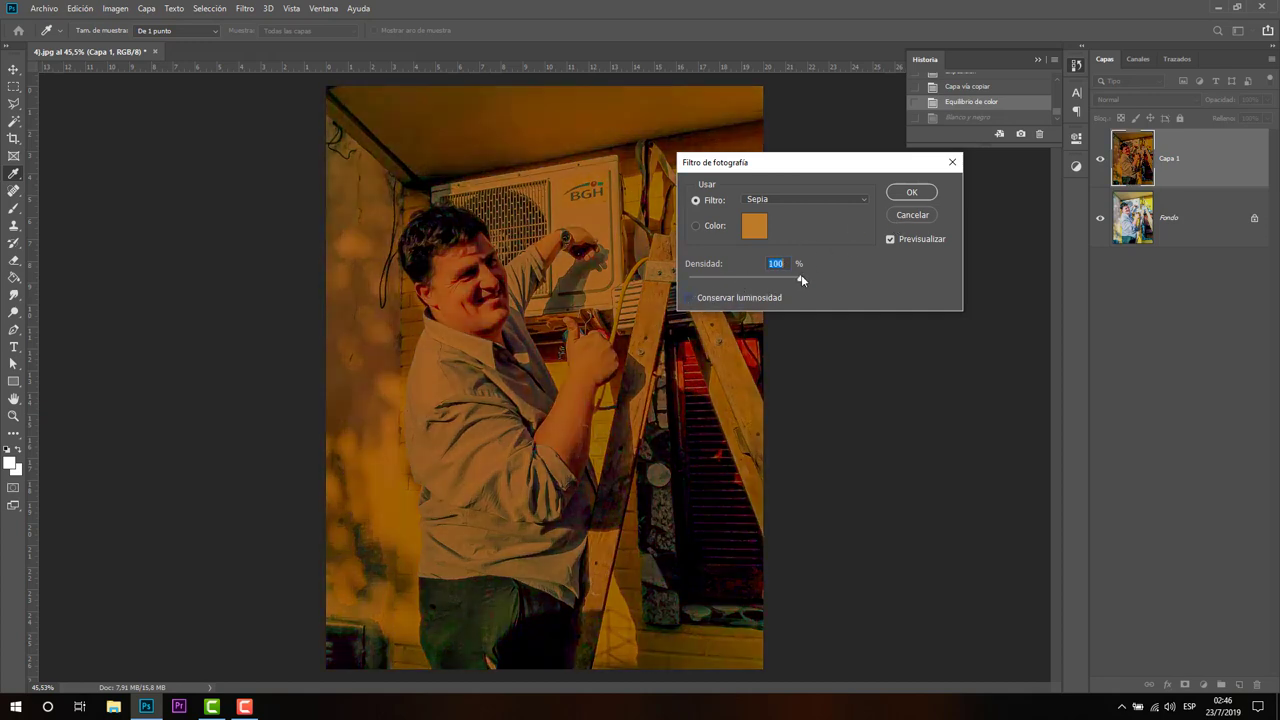
pyautogui.click(898, 216)
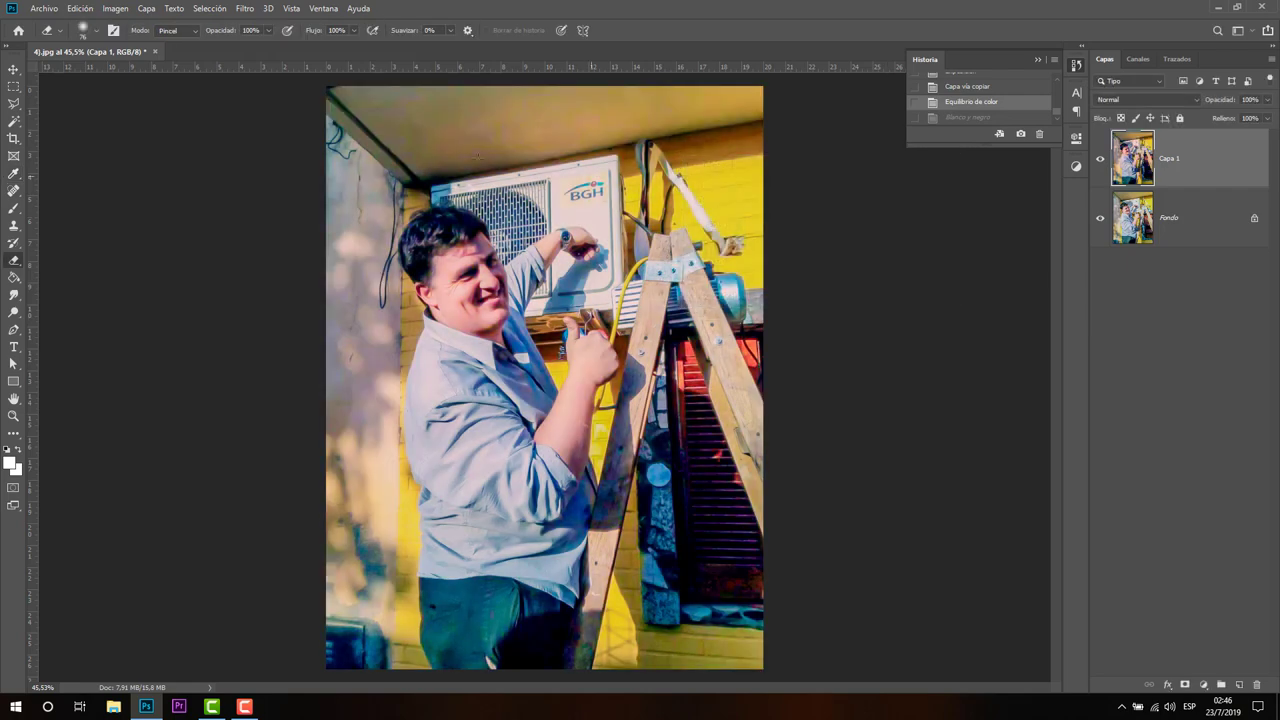
pyautogui.click(115, 8)
pyautogui.moveTo(124, 43)
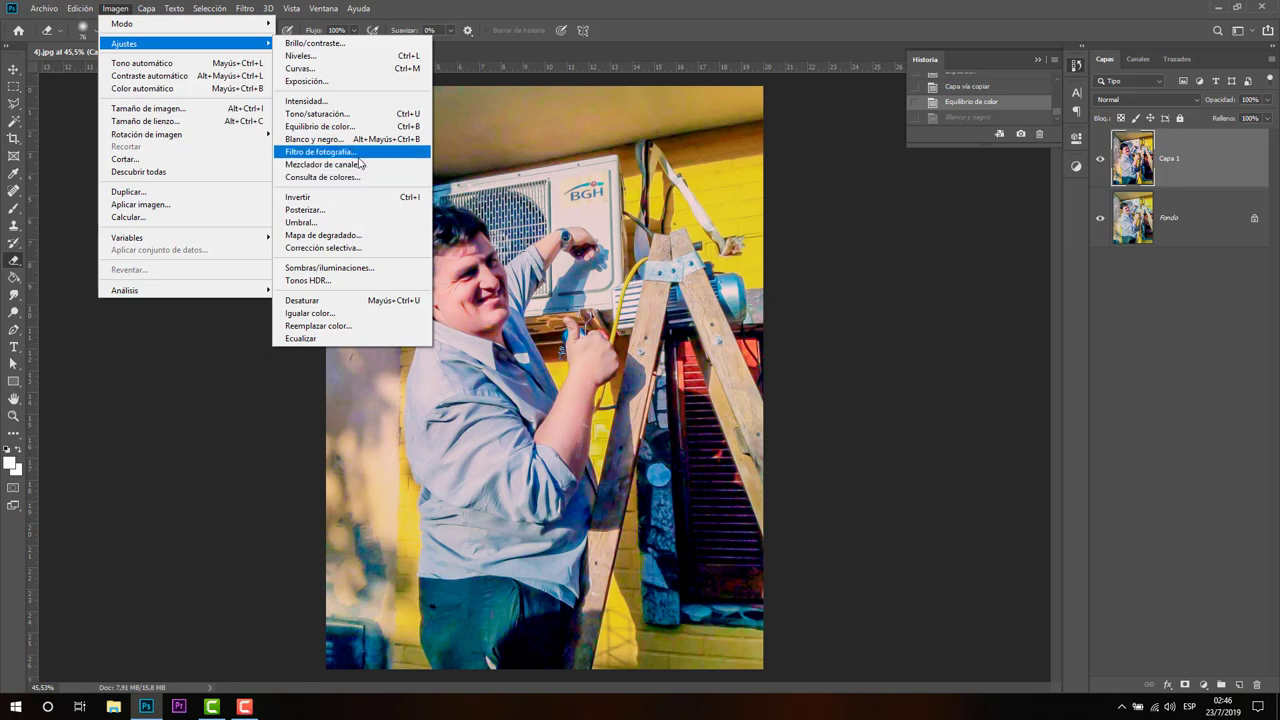
pyautogui.click(358, 164)
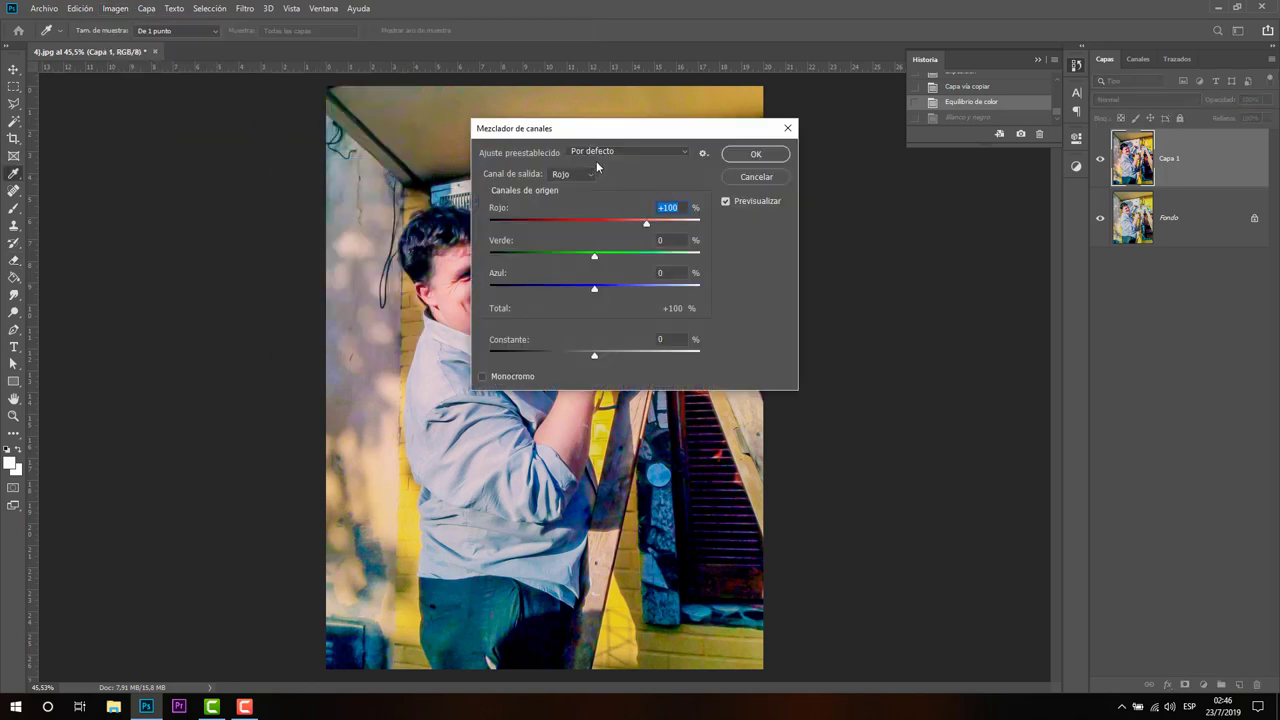
pyautogui.moveTo(626, 135); pyautogui.dragTo(829, 128)
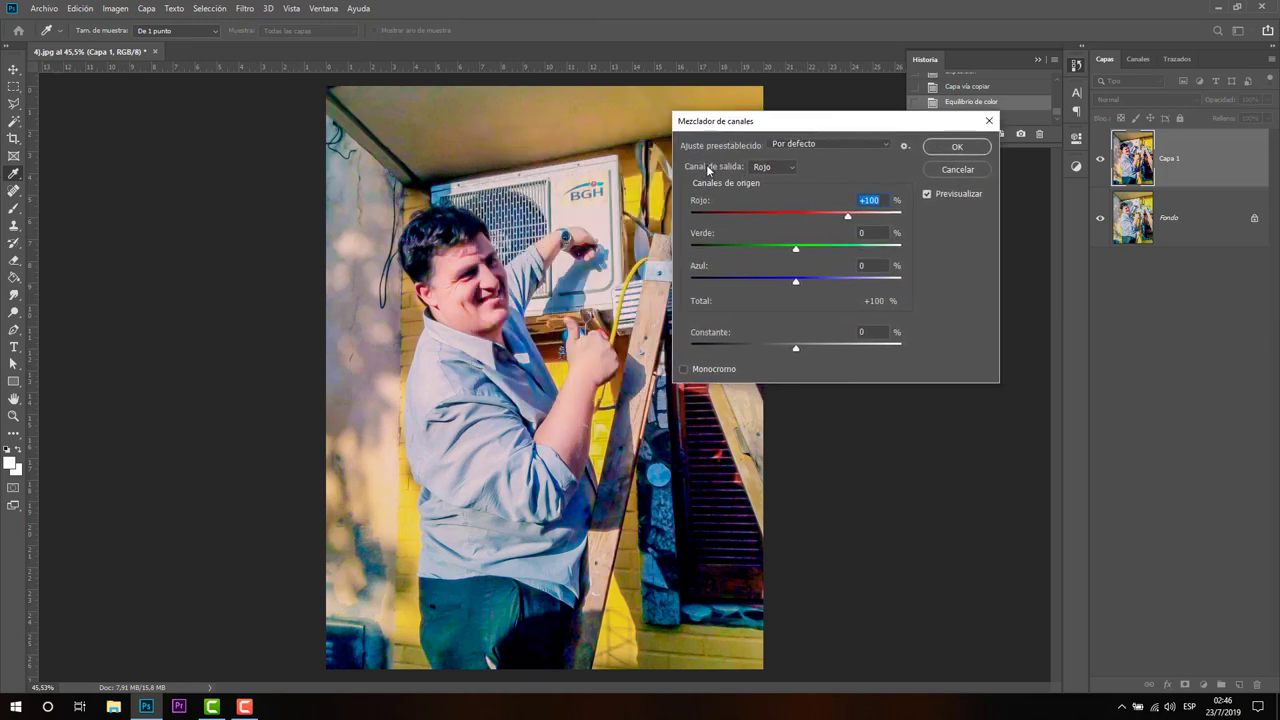
pyautogui.click(778, 169)
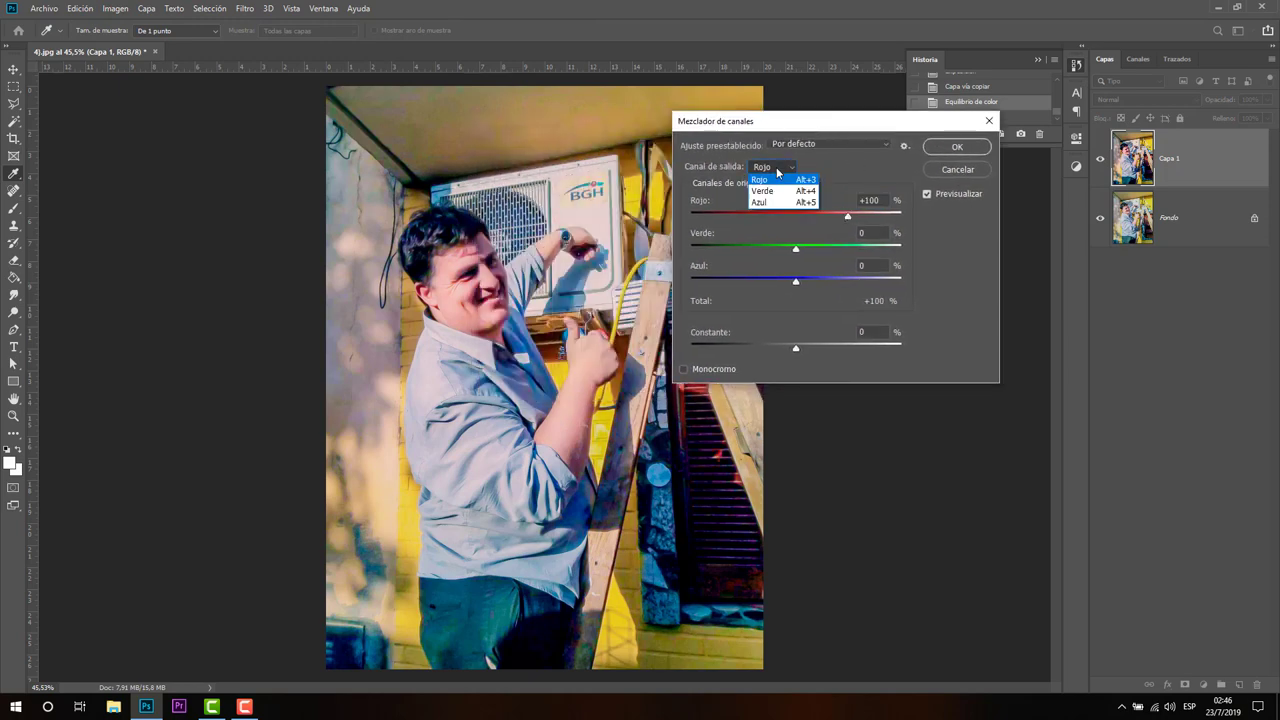
pyautogui.click(778, 178)
pyautogui.moveTo(845, 218)
pyautogui.mouseDown()
pyautogui.moveTo(742, 218)
pyautogui.moveTo(817, 250)
pyautogui.moveTo(870, 250)
pyautogui.moveTo(782, 277)
pyautogui.moveTo(860, 279)
pyautogui.mouseUp()
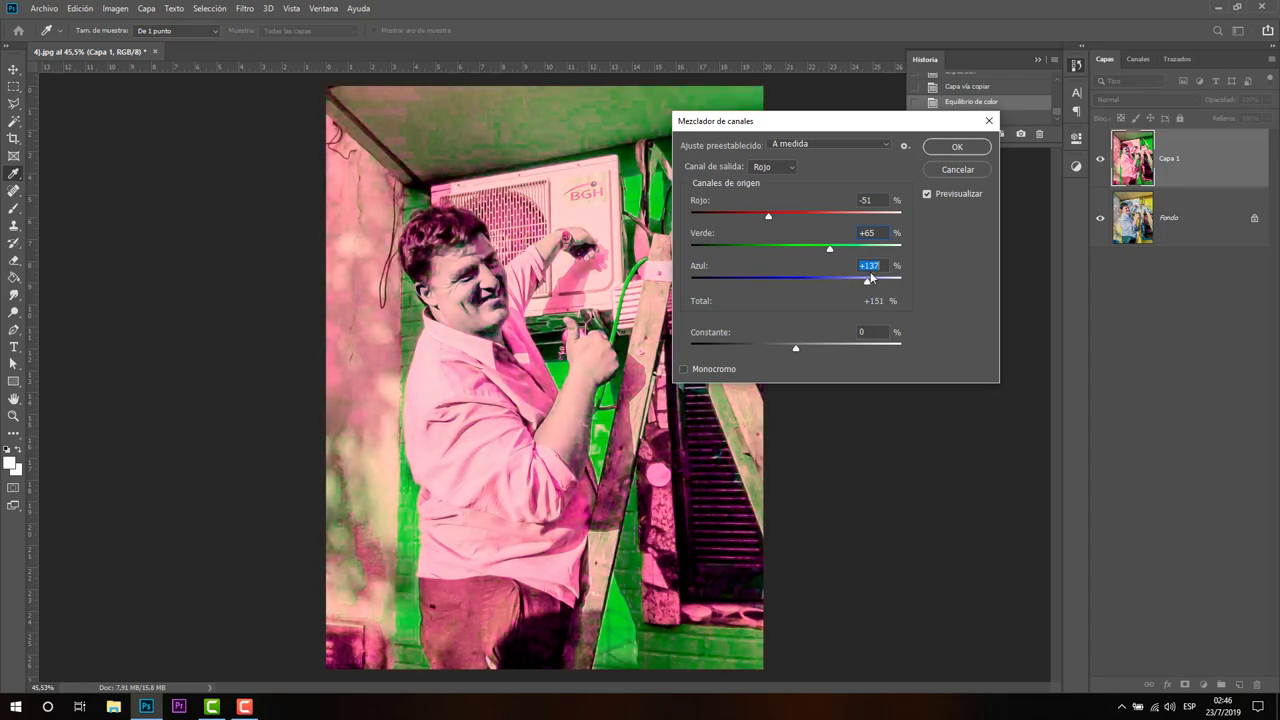
pyautogui.moveTo(796, 348)
pyautogui.mouseDown()
pyautogui.moveTo(855, 348)
pyautogui.moveTo(774, 348)
pyautogui.mouseUp()
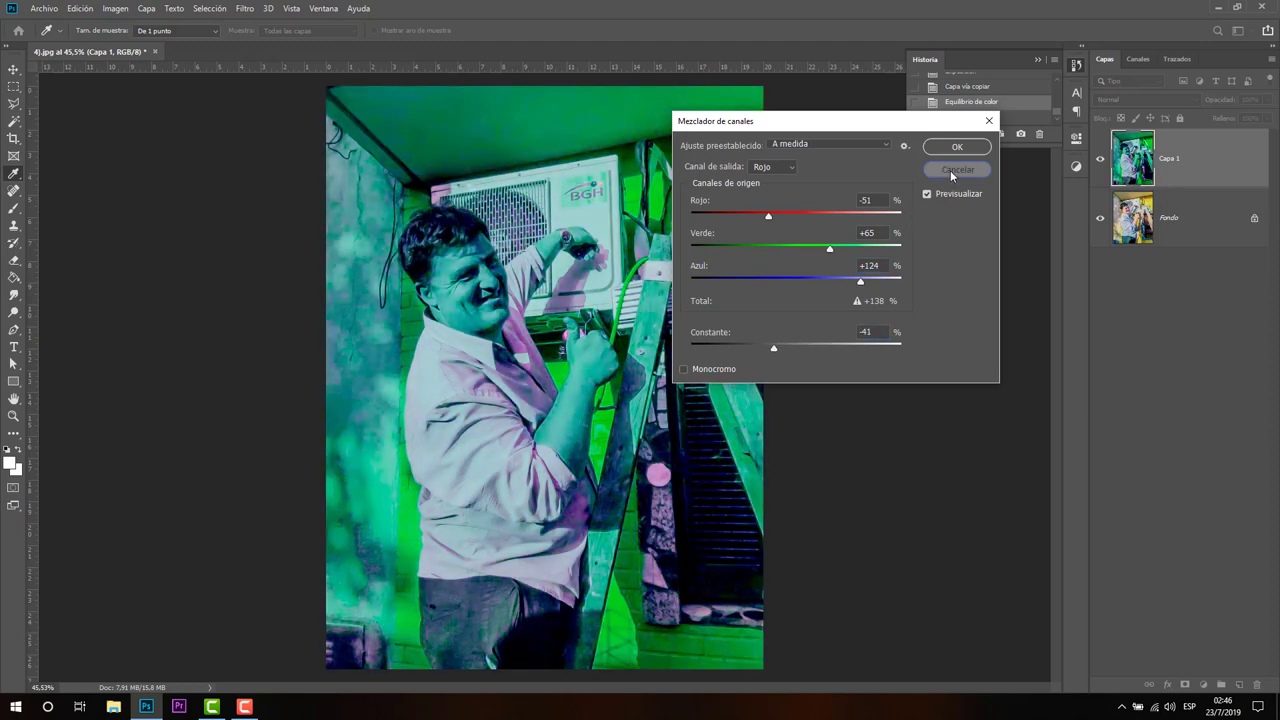
pyautogui.click(858, 146)
pyautogui.click(858, 199)
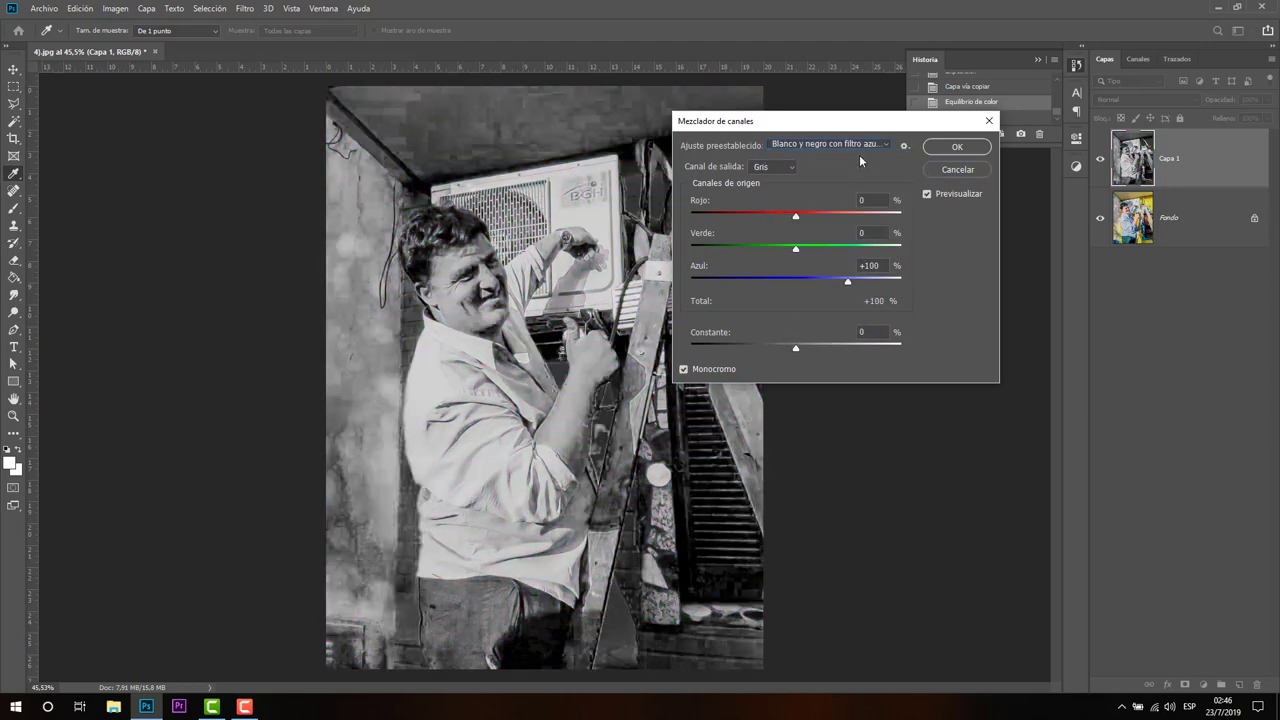
pyautogui.click(858, 146)
pyautogui.click(830, 222)
pyautogui.click(950, 170)
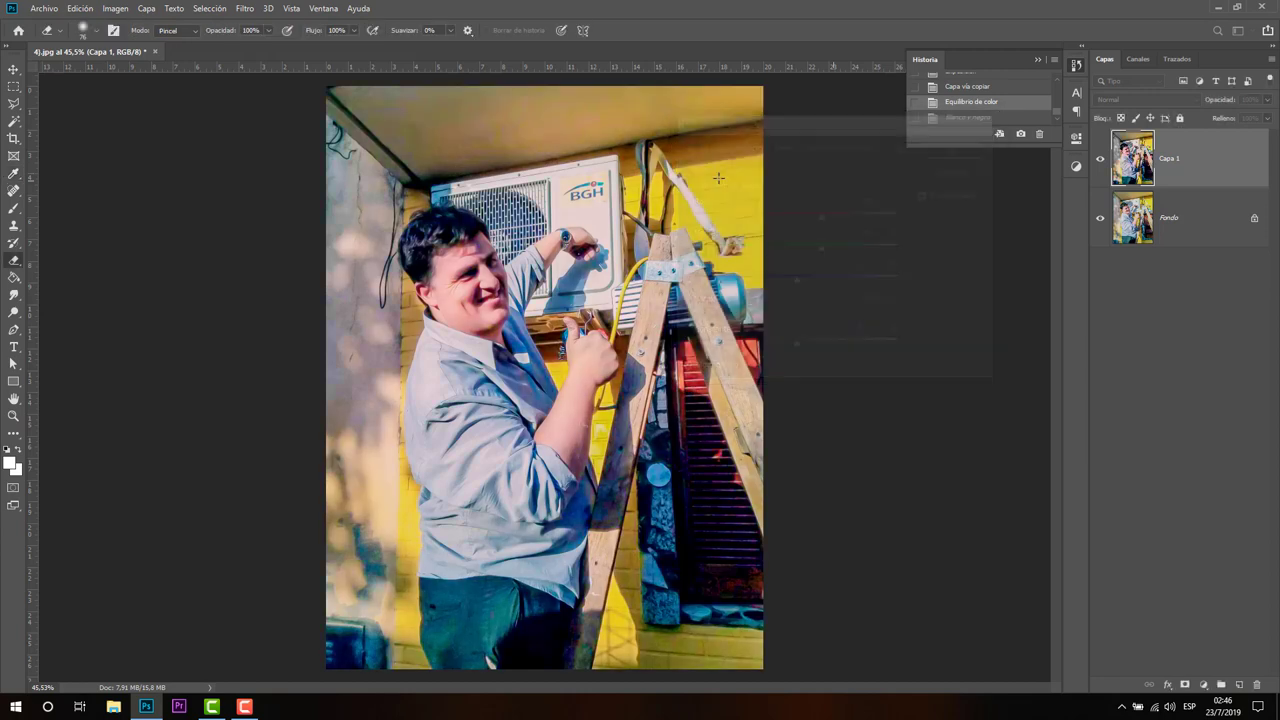
pyautogui.click(115, 8)
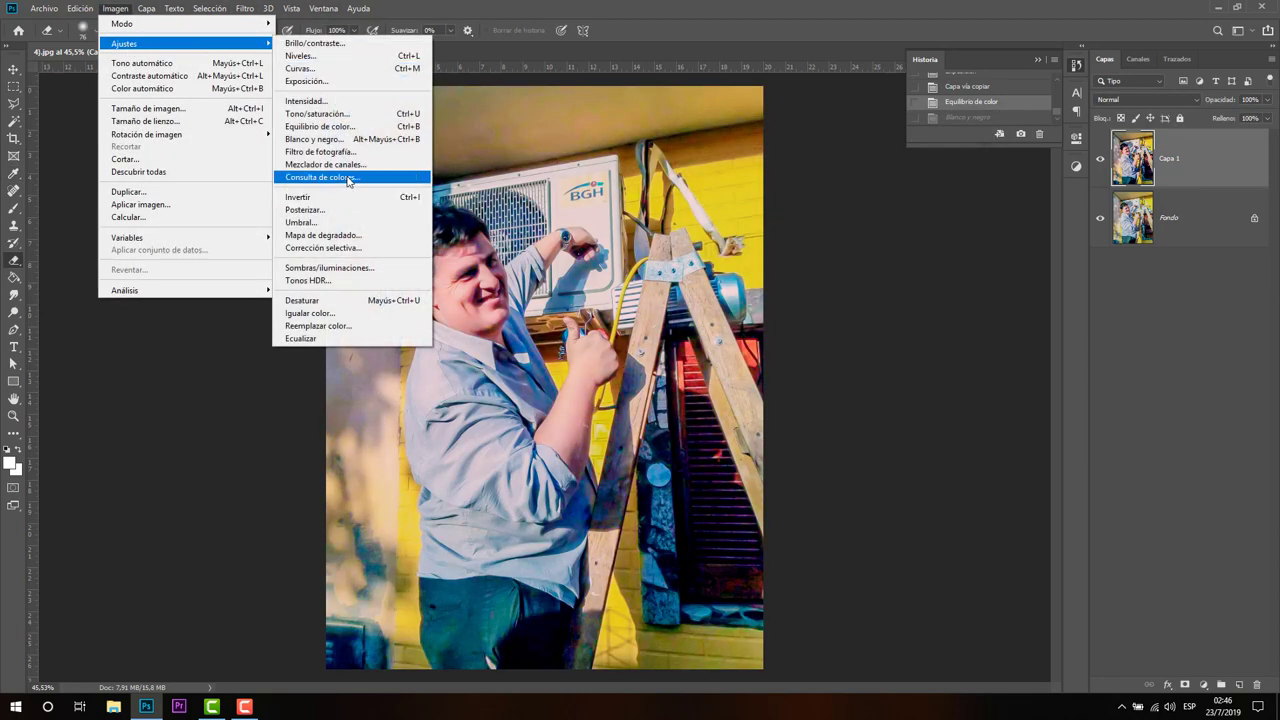
pyautogui.click(348, 178)
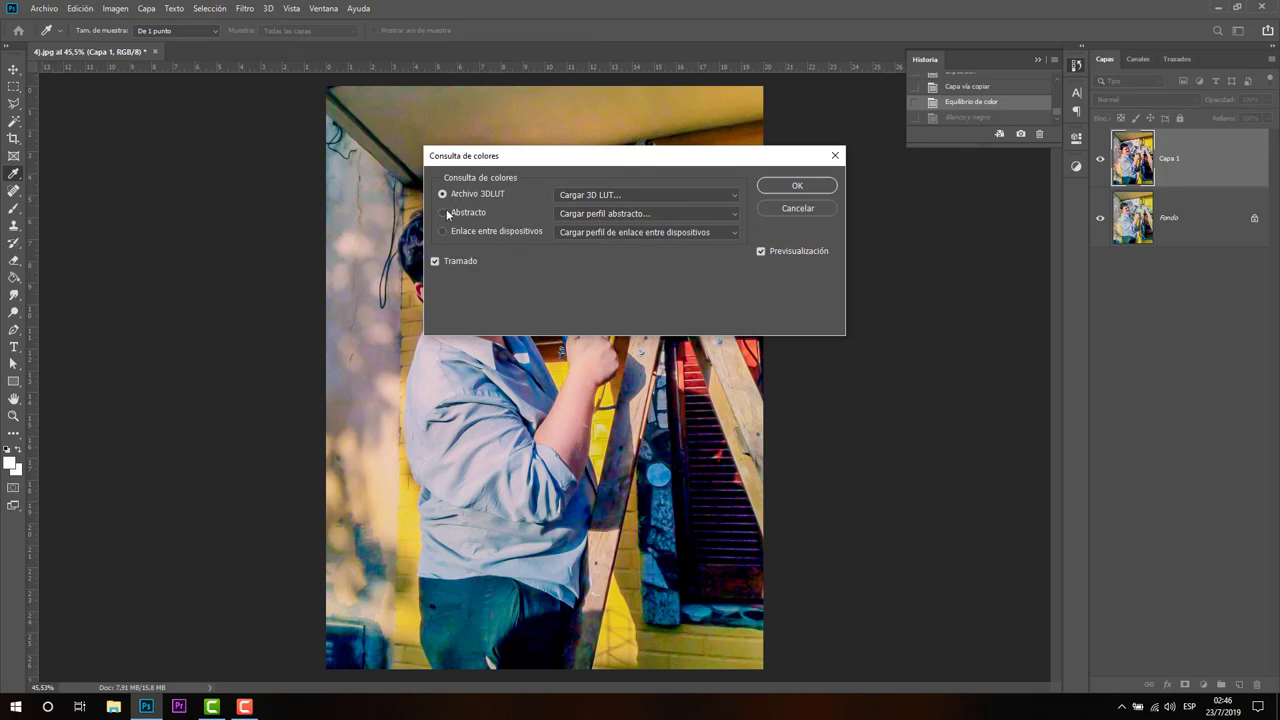
pyautogui.click(797, 188)
pyautogui.press('e')
pyautogui.click(986, 102)
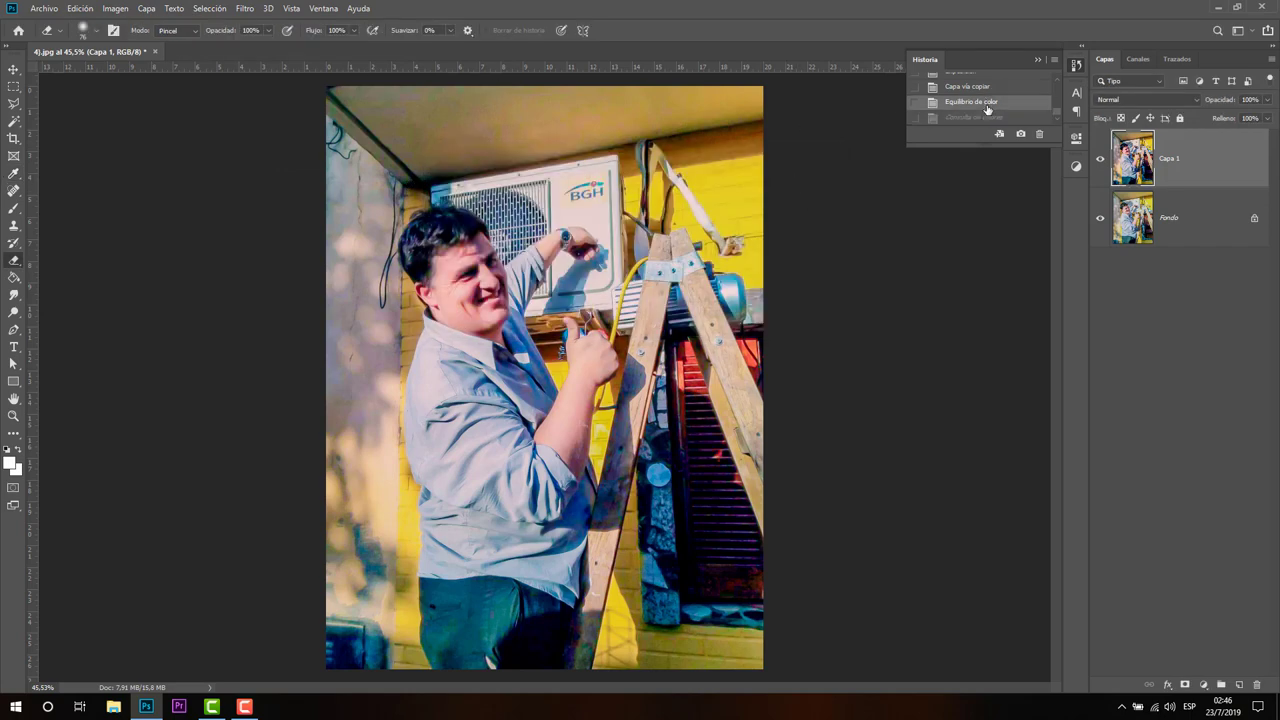
pyautogui.click(118, 9)
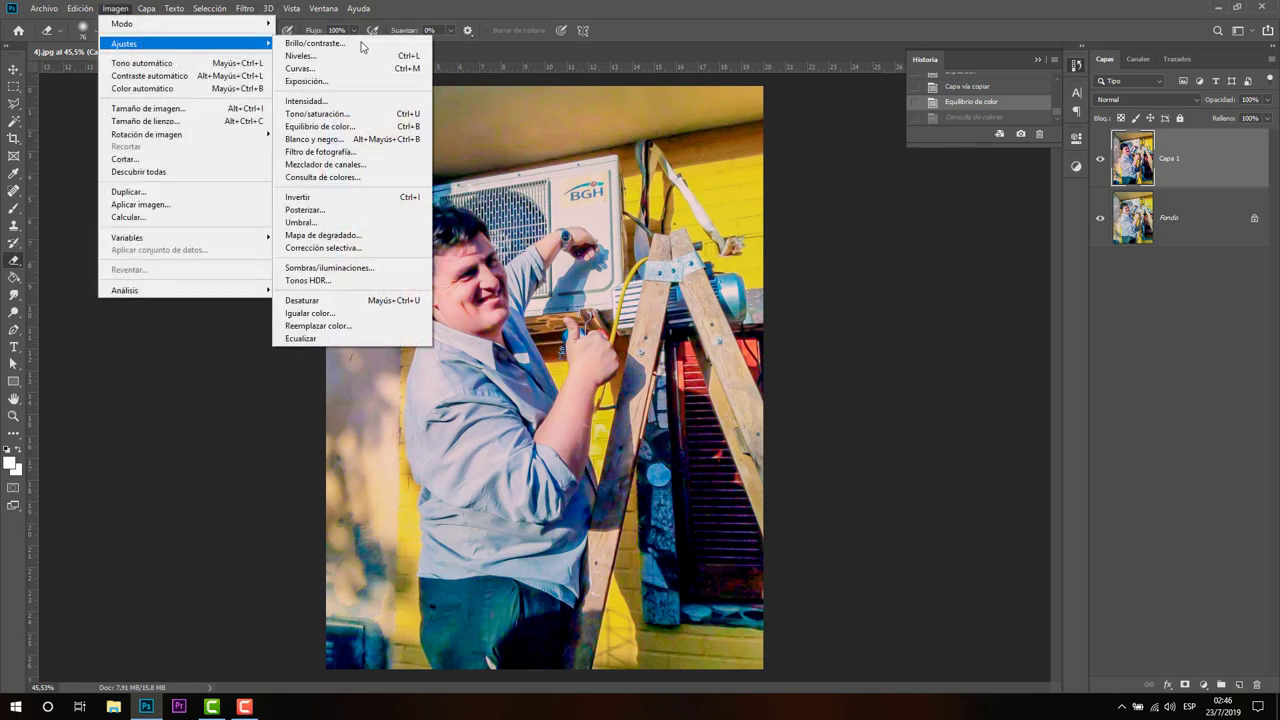
pyautogui.moveTo(124, 44)
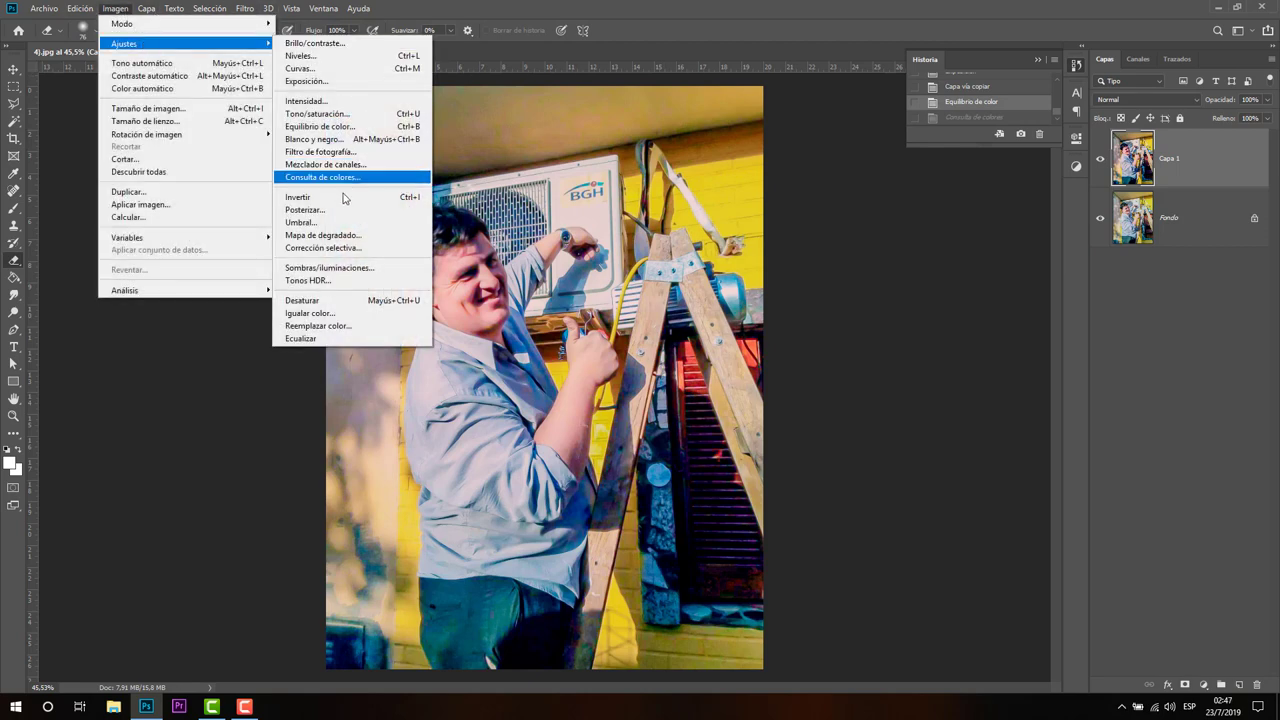
pyautogui.click(343, 198)
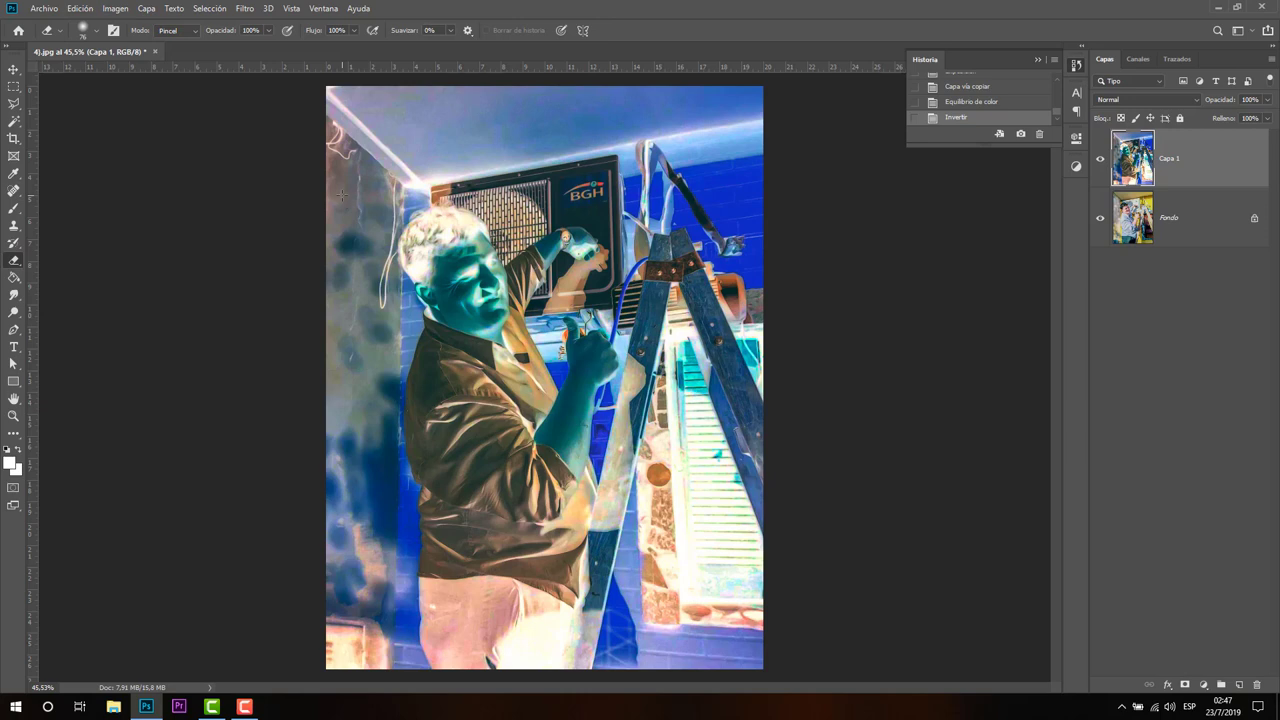
pyautogui.click(988, 104)
pyautogui.click(116, 8)
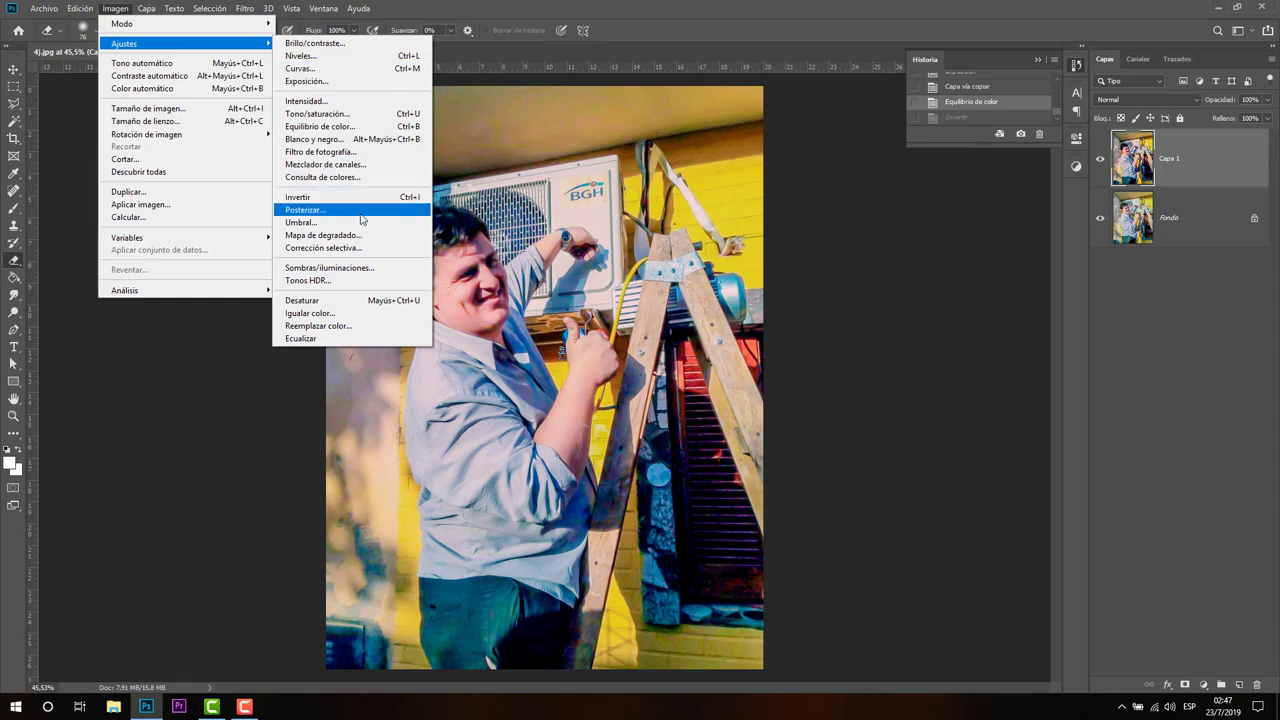
pyautogui.click(362, 219)
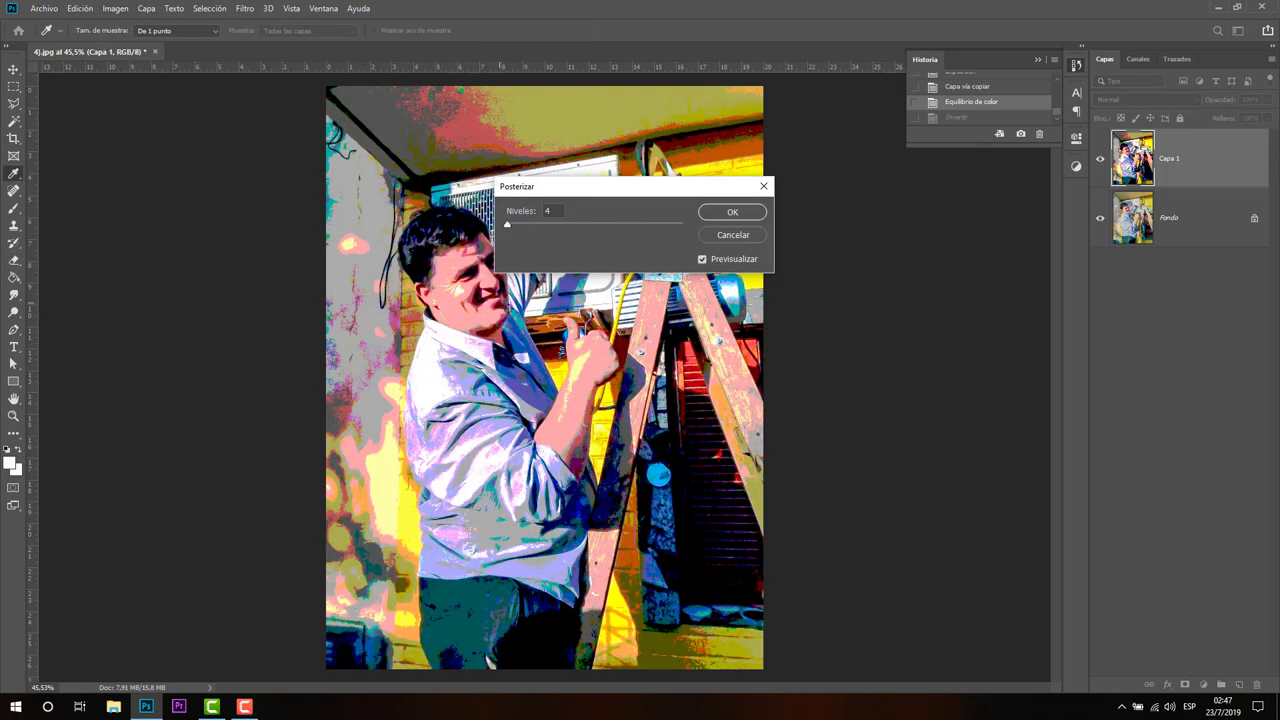
pyautogui.click(535, 224)
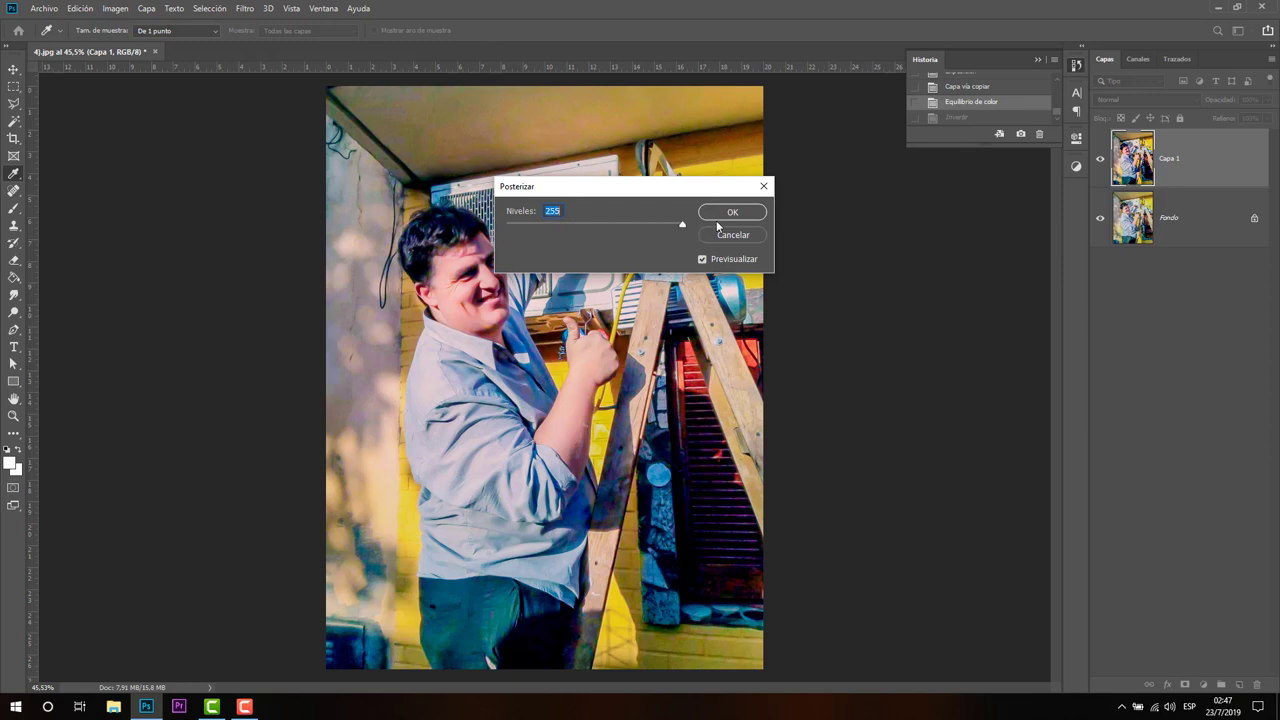
pyautogui.moveTo(678, 224); pyautogui.dragTo(505, 227)
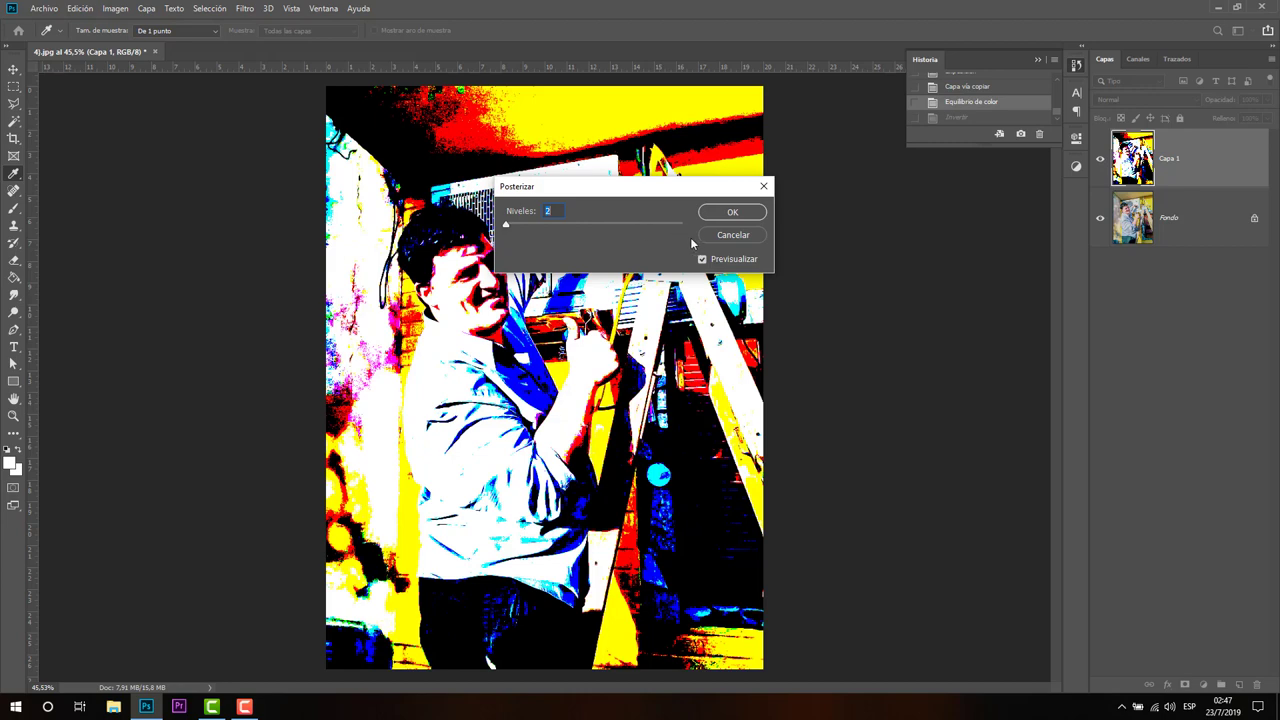
pyautogui.click(732, 236)
pyautogui.press('e')
pyautogui.click(115, 8)
pyautogui.moveTo(124, 43)
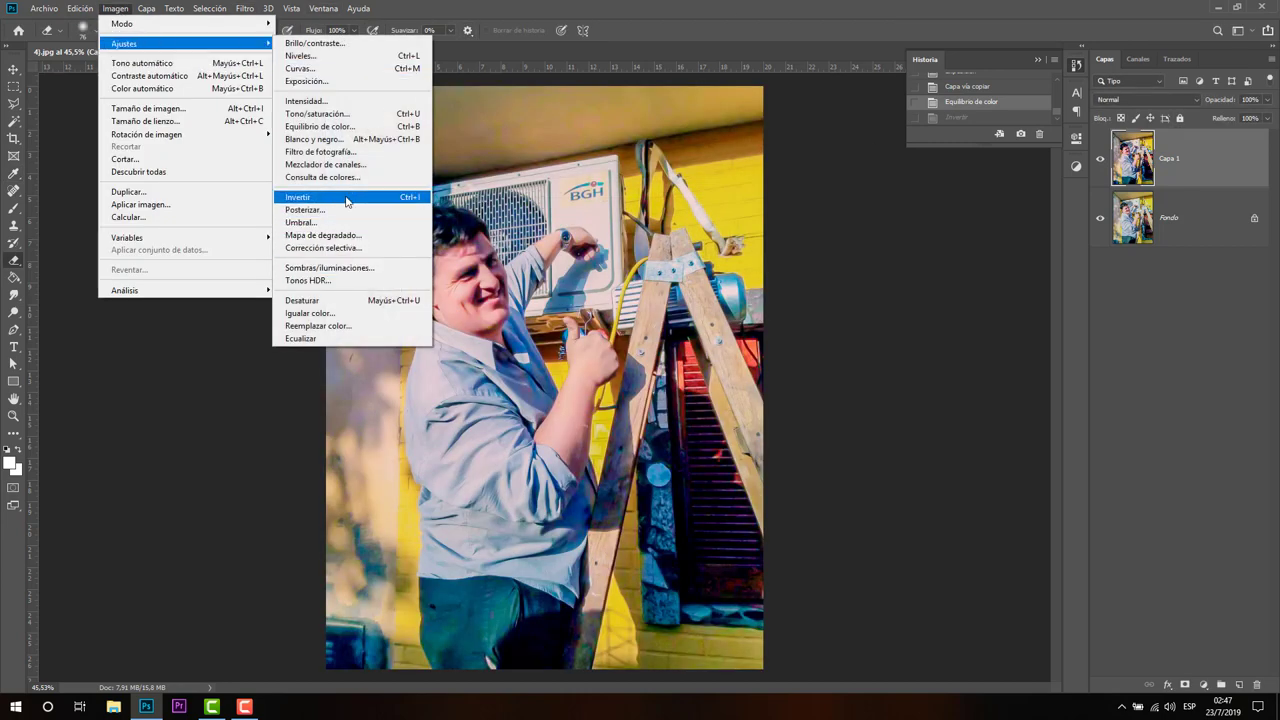
pyautogui.click(354, 223)
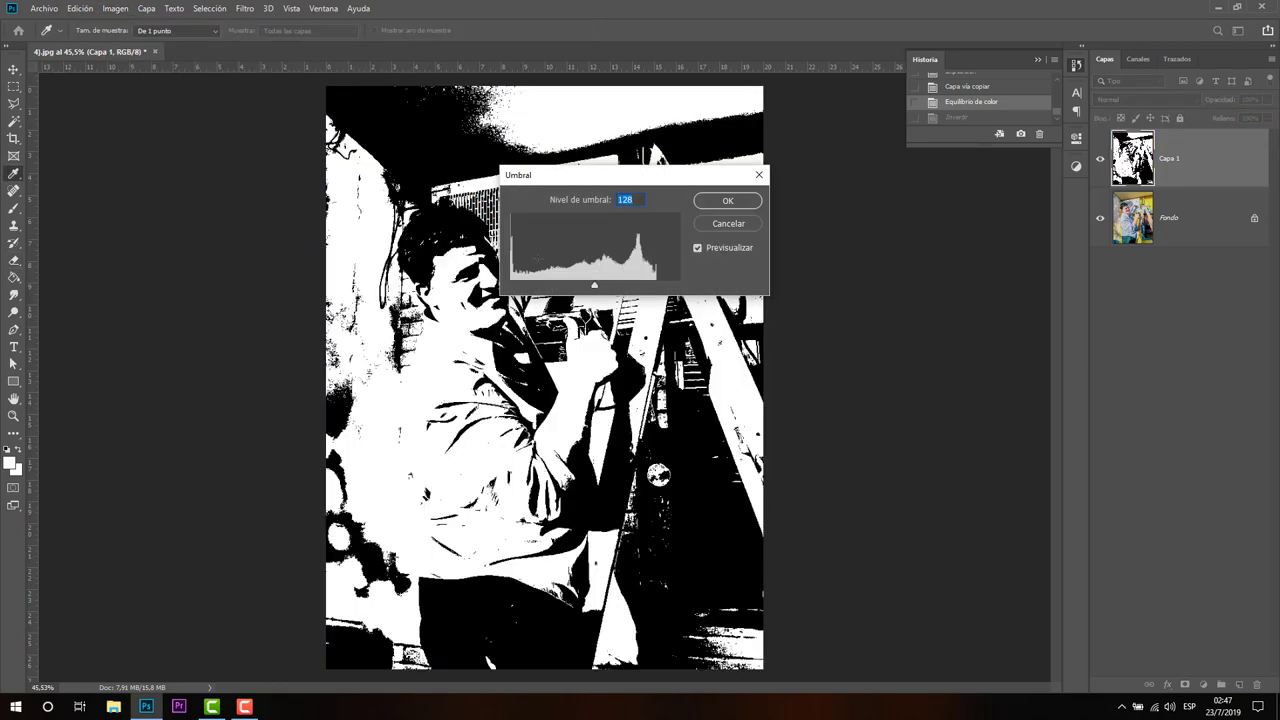
pyautogui.moveTo(598, 188); pyautogui.dragTo(791, 192)
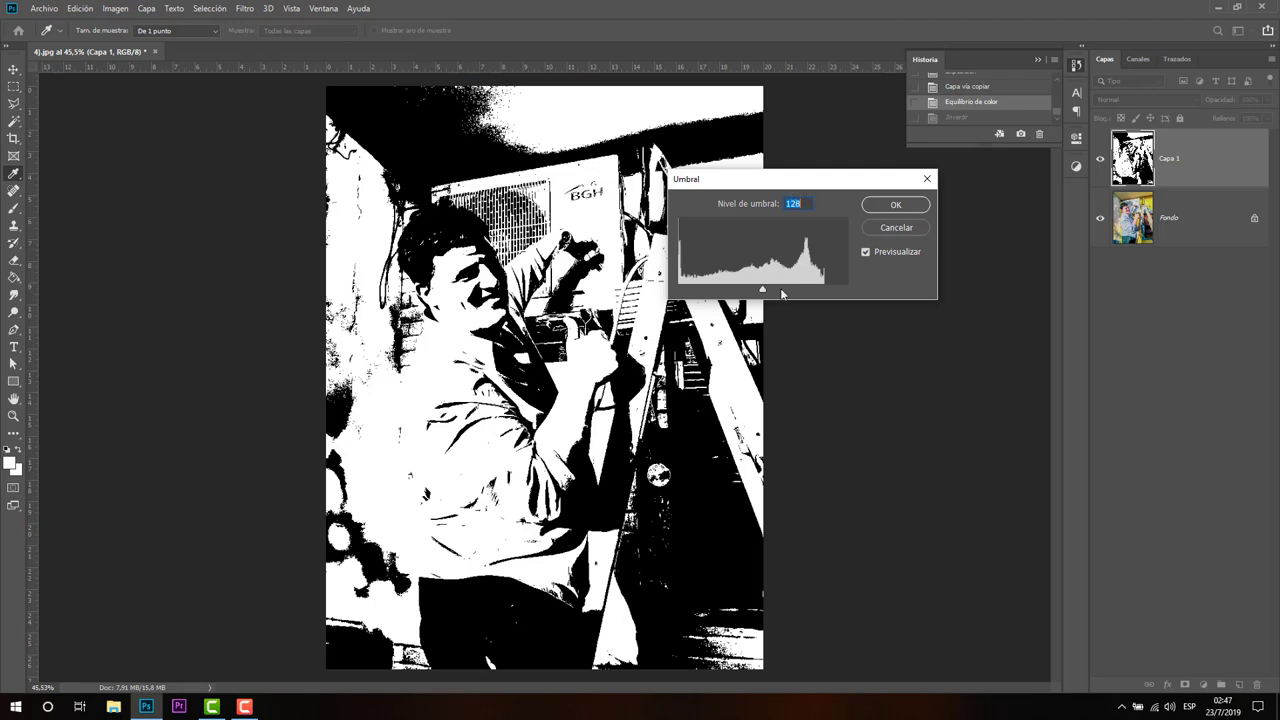
pyautogui.moveTo(761, 291)
pyautogui.mouseDown()
pyautogui.moveTo(774, 292)
pyautogui.moveTo(758, 292)
pyautogui.mouseUp()
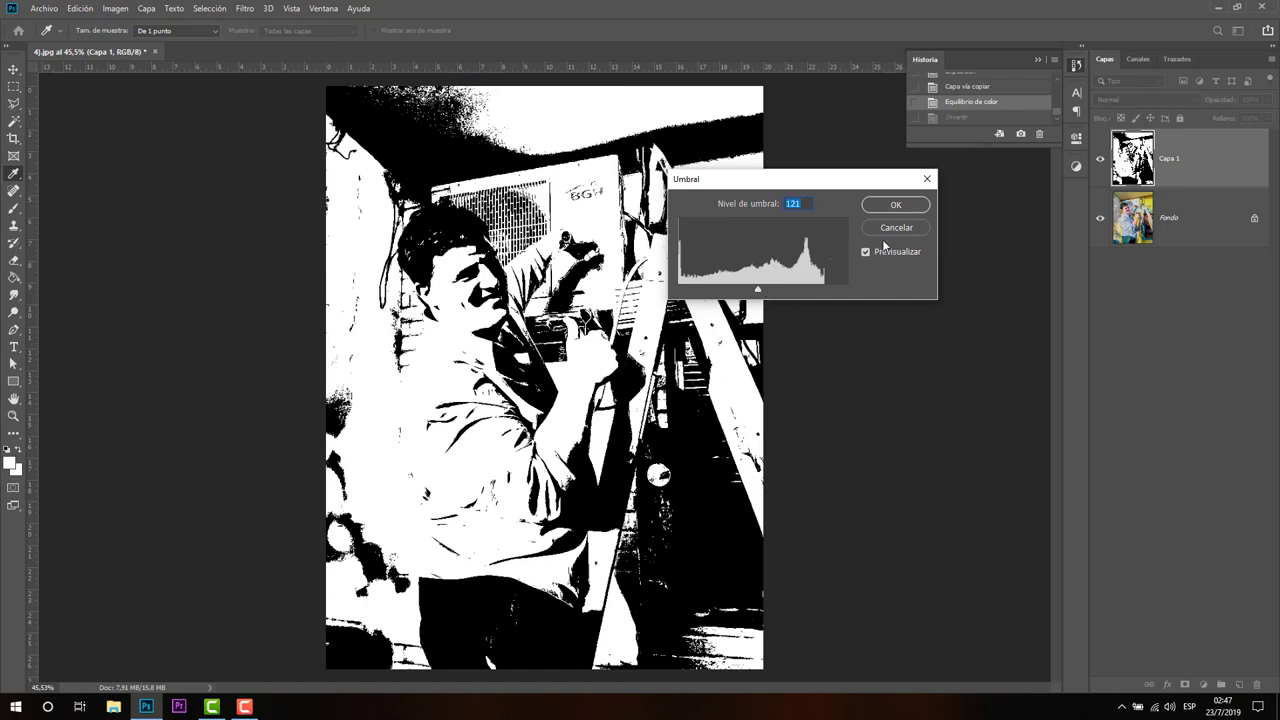
pyautogui.click(887, 230)
pyautogui.click(116, 8)
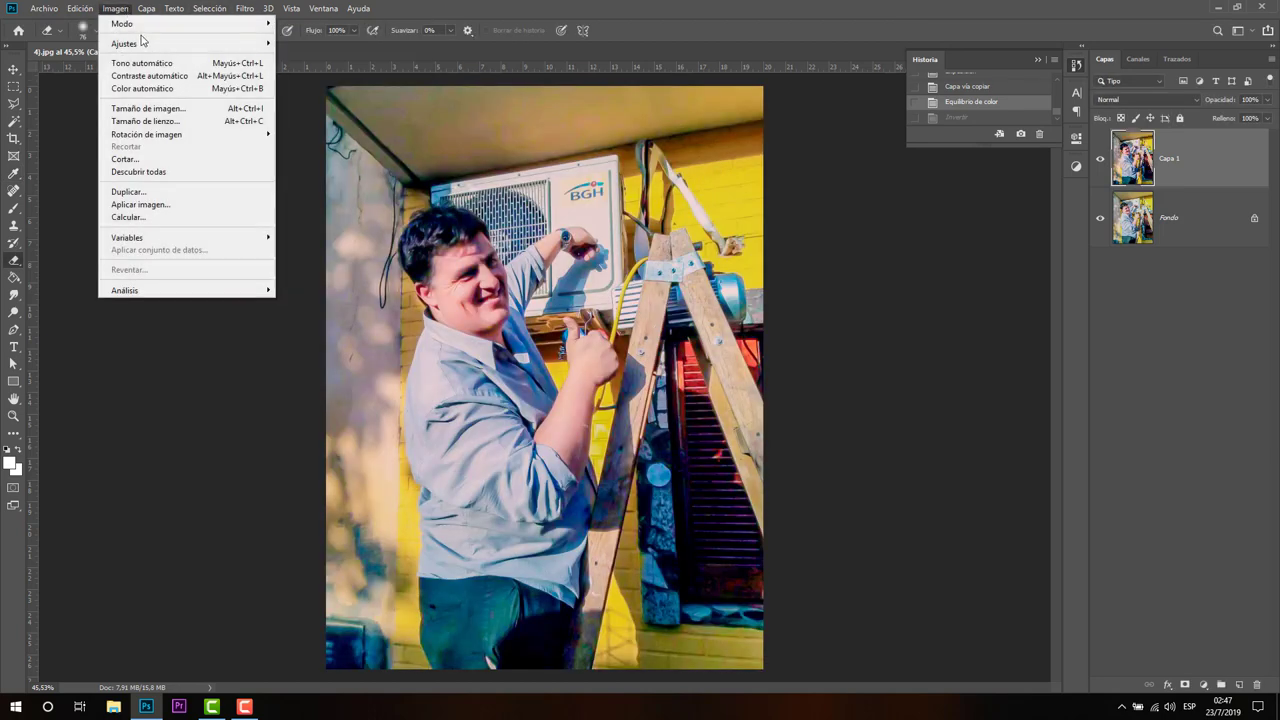
pyautogui.moveTo(124, 43)
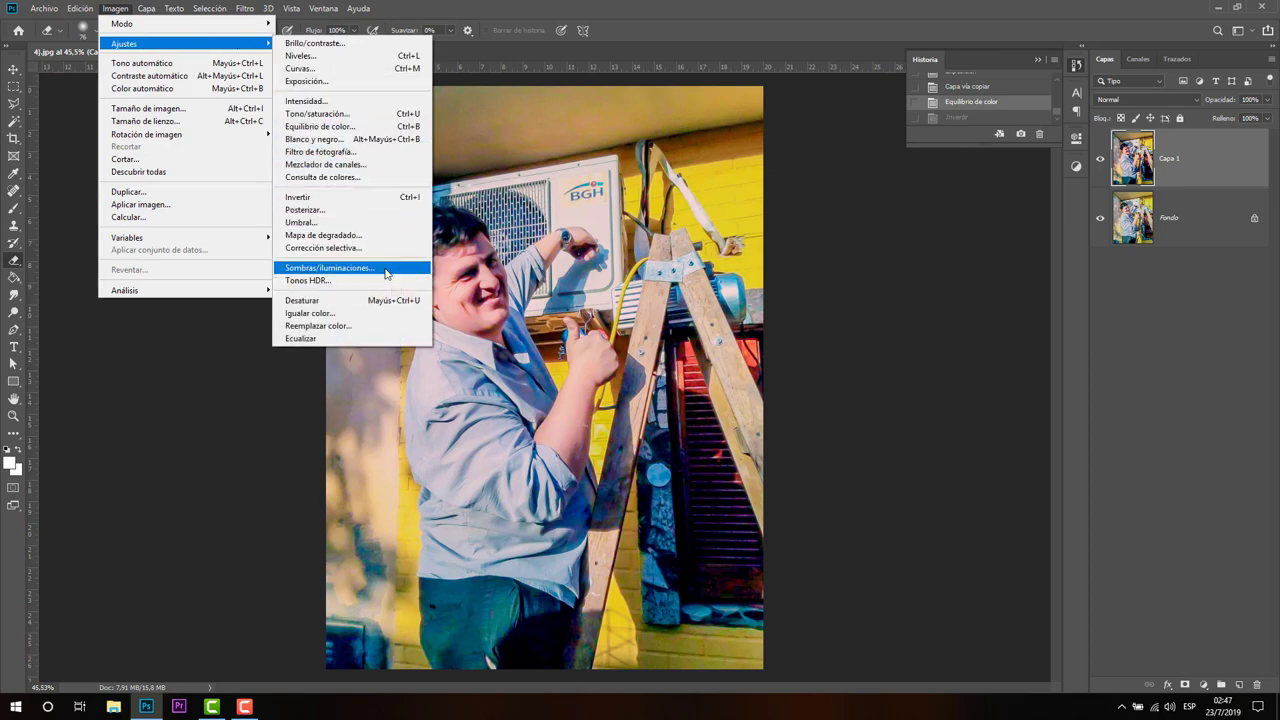
pyautogui.click(386, 271)
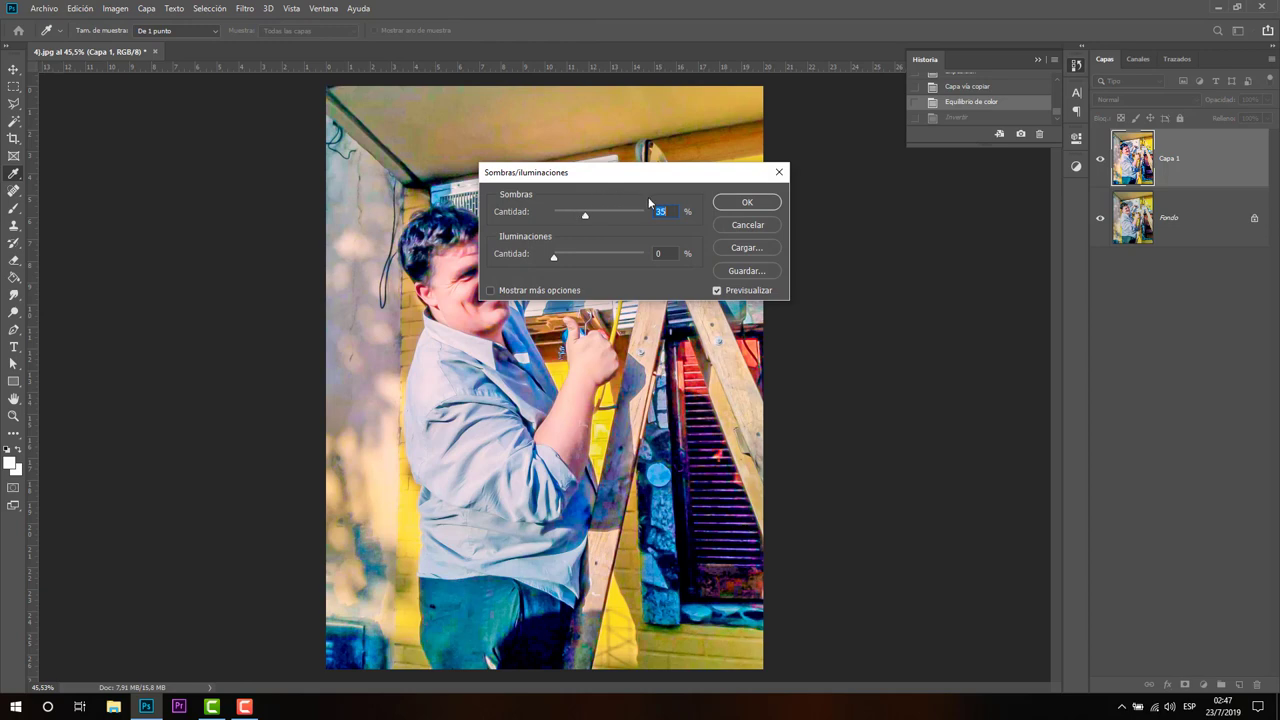
pyautogui.moveTo(645, 184); pyautogui.dragTo(727, 158)
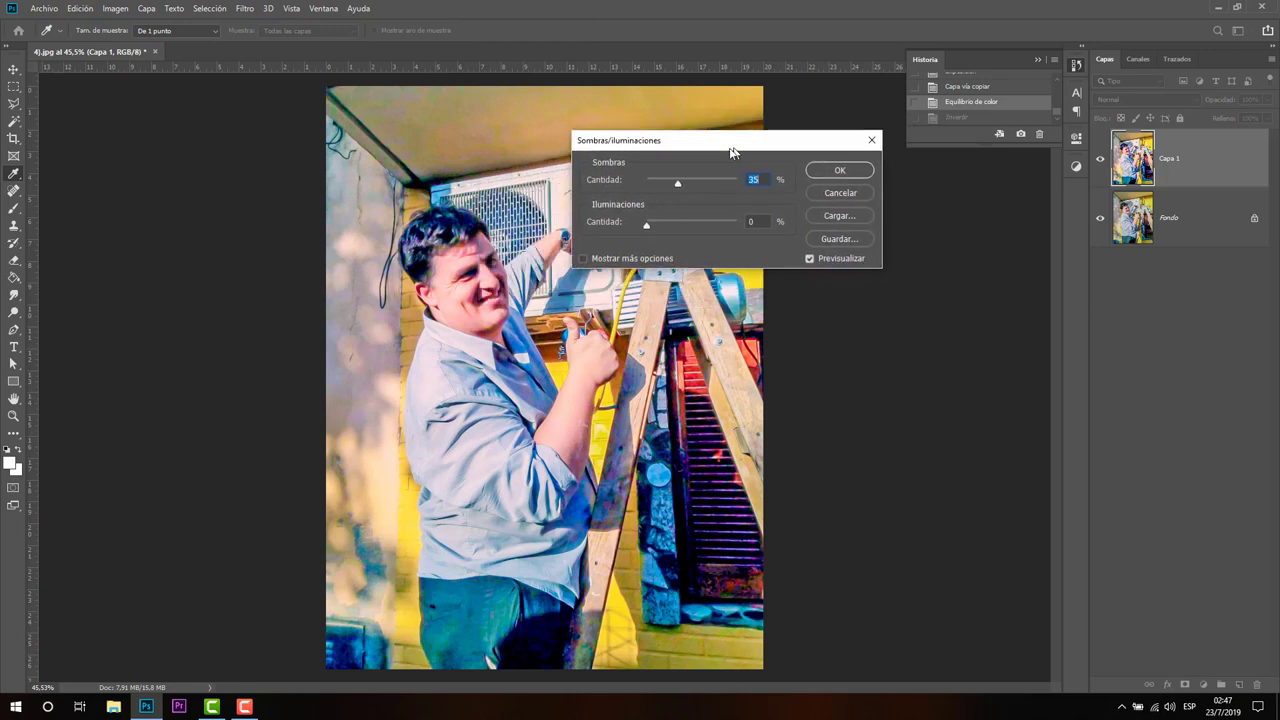
pyautogui.click(843, 200)
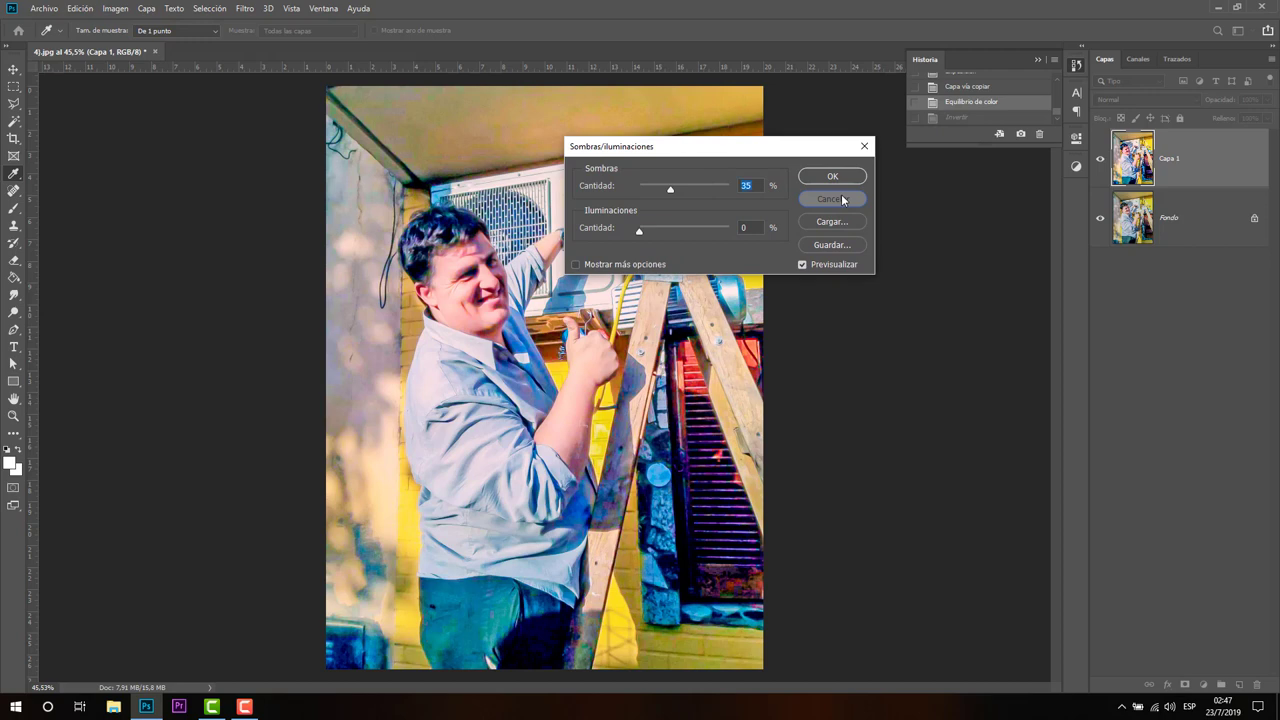
pyautogui.click(115, 8)
pyautogui.moveTo(125, 44)
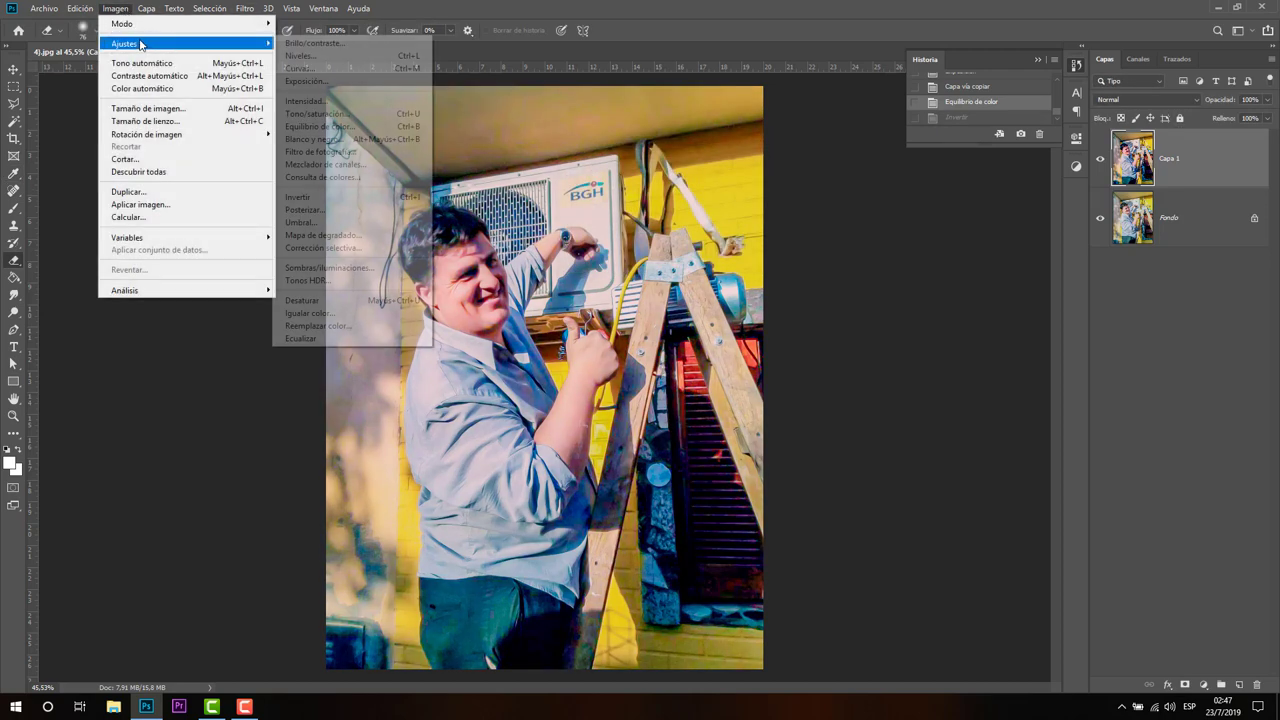
# Flatten the image to open Tonos HDR, then adjust gamma and pull shadows to -60
pyautogui.click(380, 281)
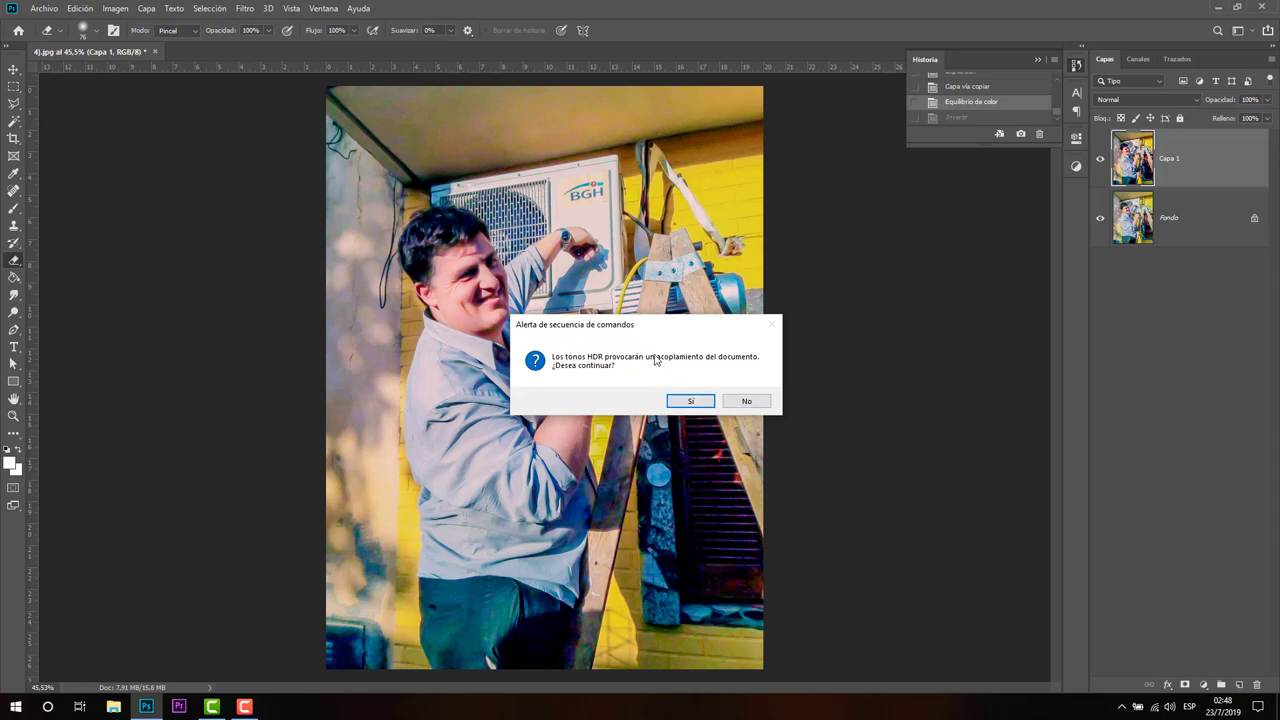
pyautogui.click(689, 402)
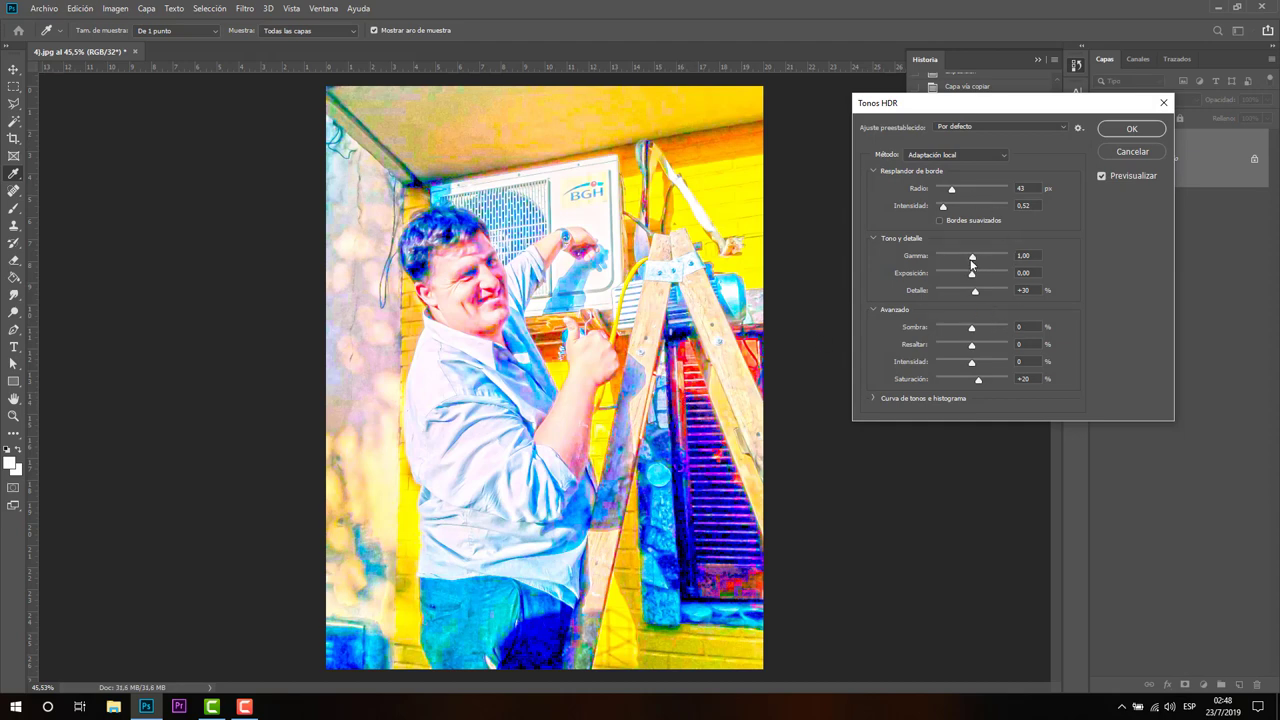
pyautogui.moveTo(971, 264)
pyautogui.mouseDown()
pyautogui.moveTo(955, 261)
pyautogui.moveTo(974, 258)
pyautogui.moveTo(955, 277)
pyautogui.moveTo(974, 278)
pyautogui.mouseUp()
pyautogui.moveTo(972, 329); pyautogui.dragTo(950, 329)
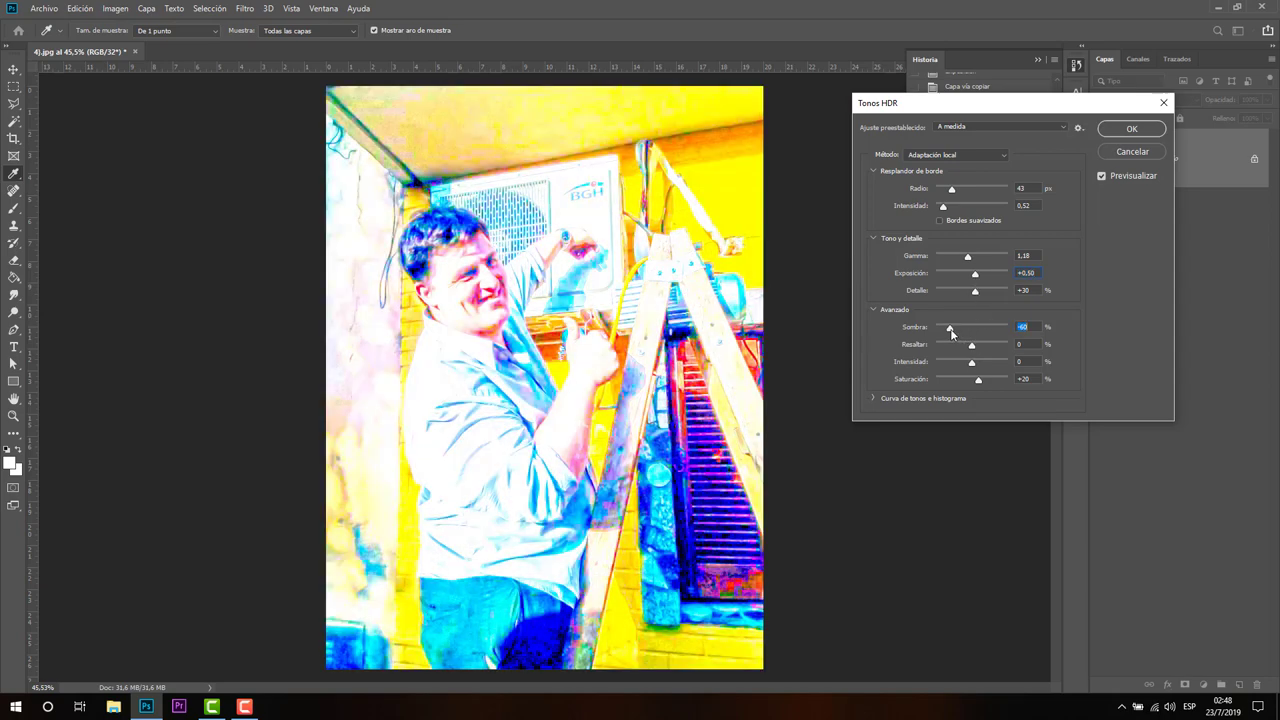
# Try the HDR toning methods, from Adaptación local to Exposición y gamma, ending on Ecualizar histograma
pyautogui.click(958, 155)
pyautogui.click(950, 188)
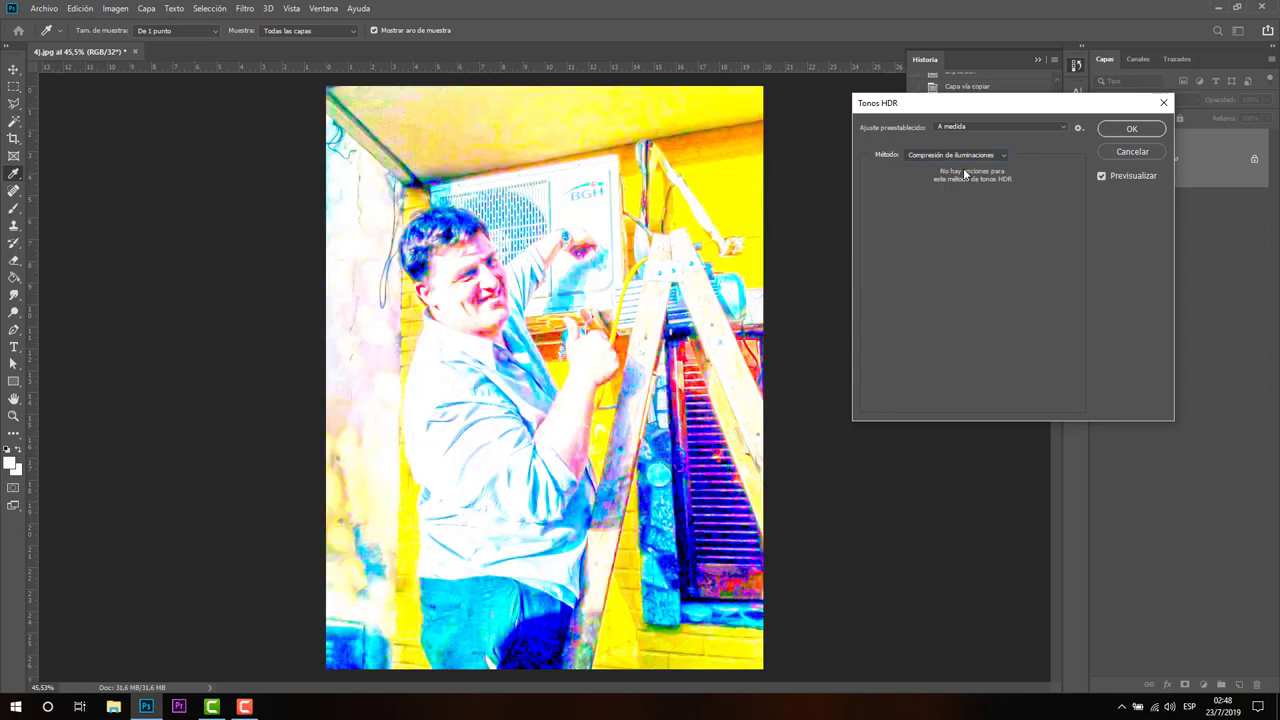
pyautogui.click(960, 152)
pyautogui.click(950, 180)
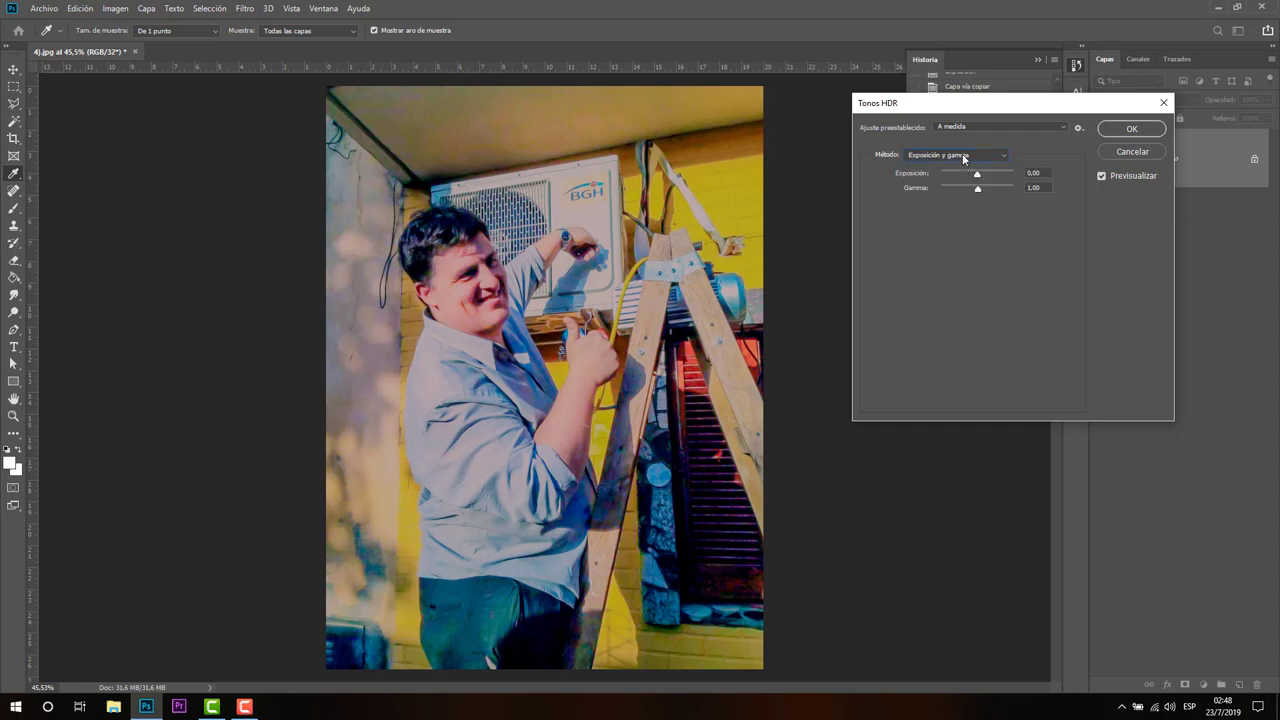
pyautogui.click(961, 155)
pyautogui.click(961, 158)
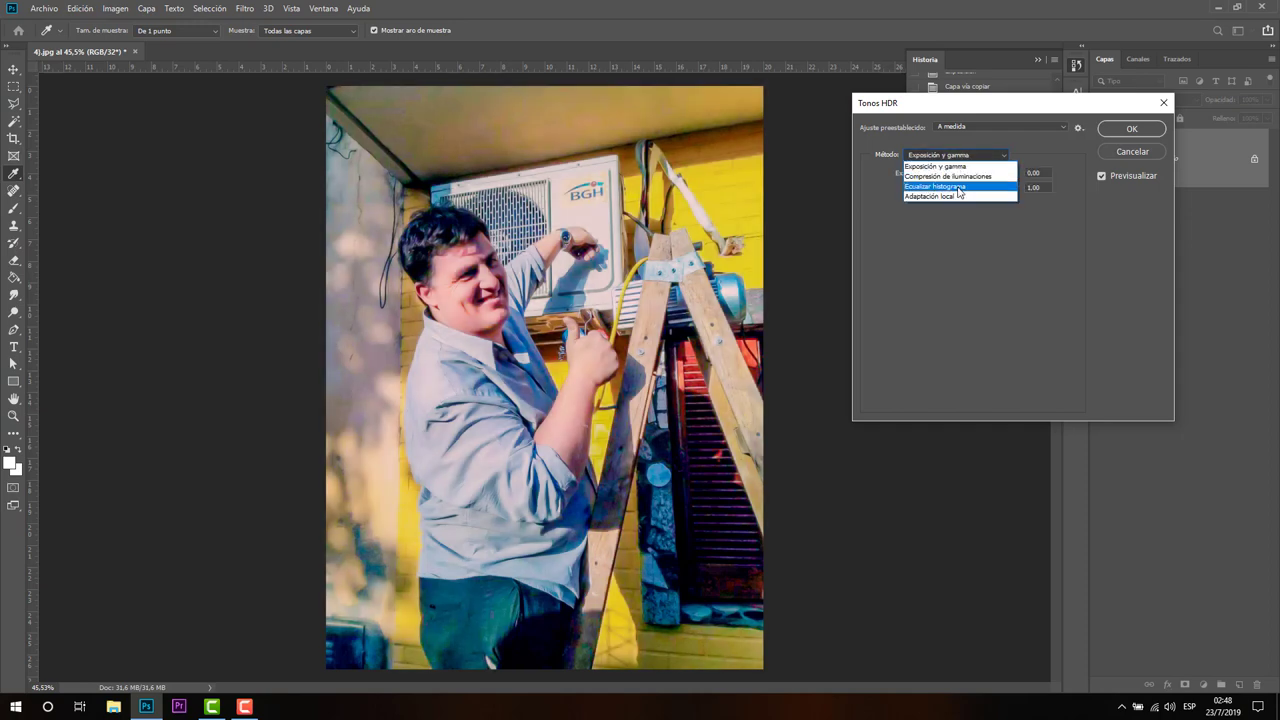
pyautogui.click(958, 171)
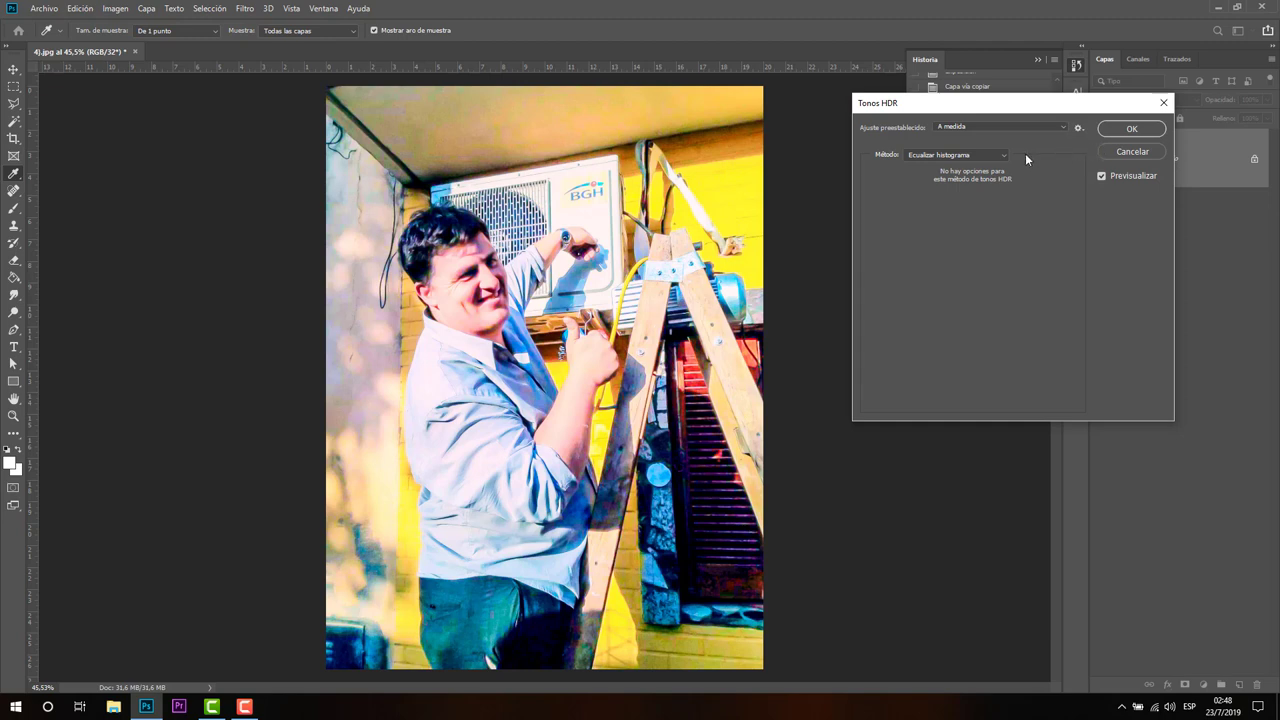
pyautogui.click(973, 156)
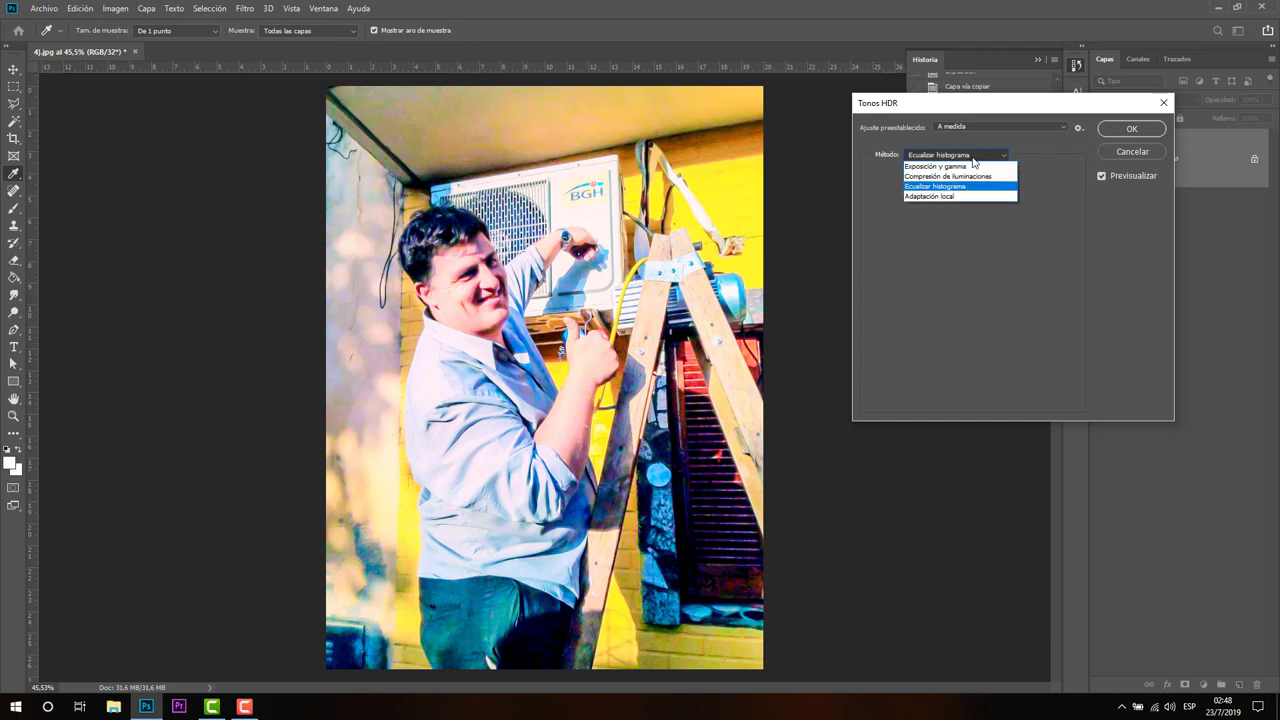
pyautogui.click(965, 196)
pyautogui.click(963, 157)
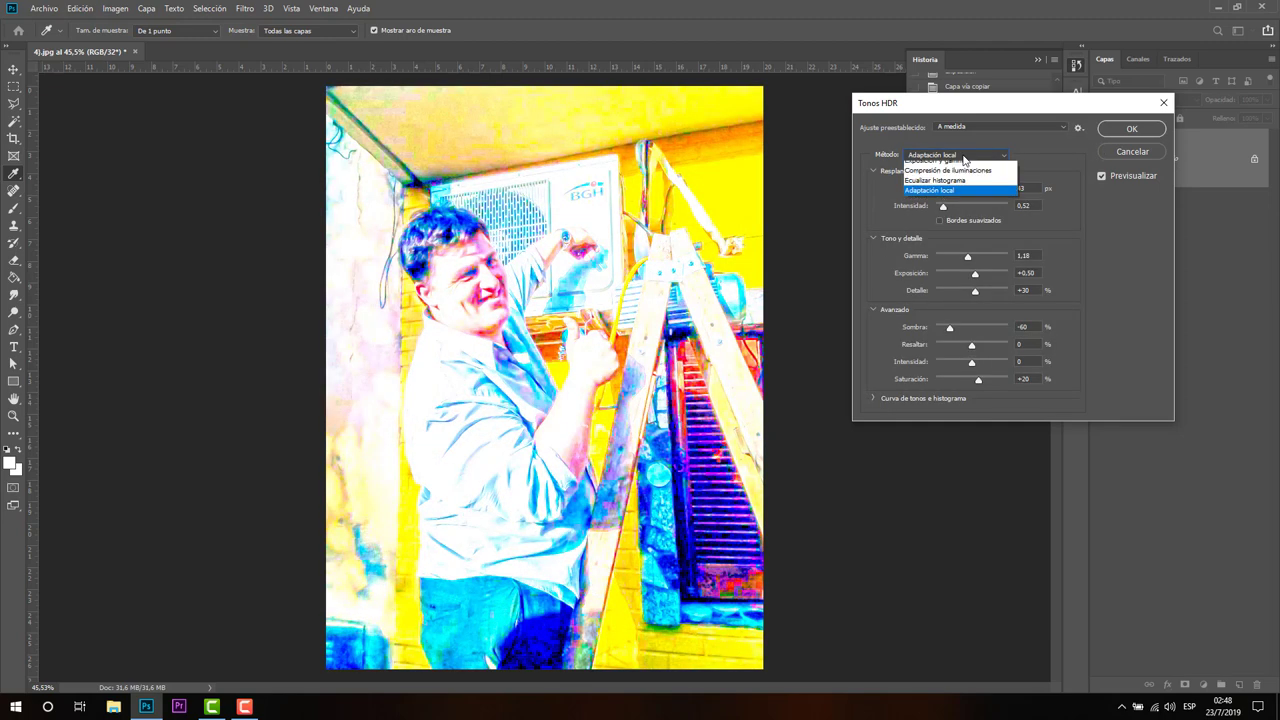
pyautogui.click(962, 165)
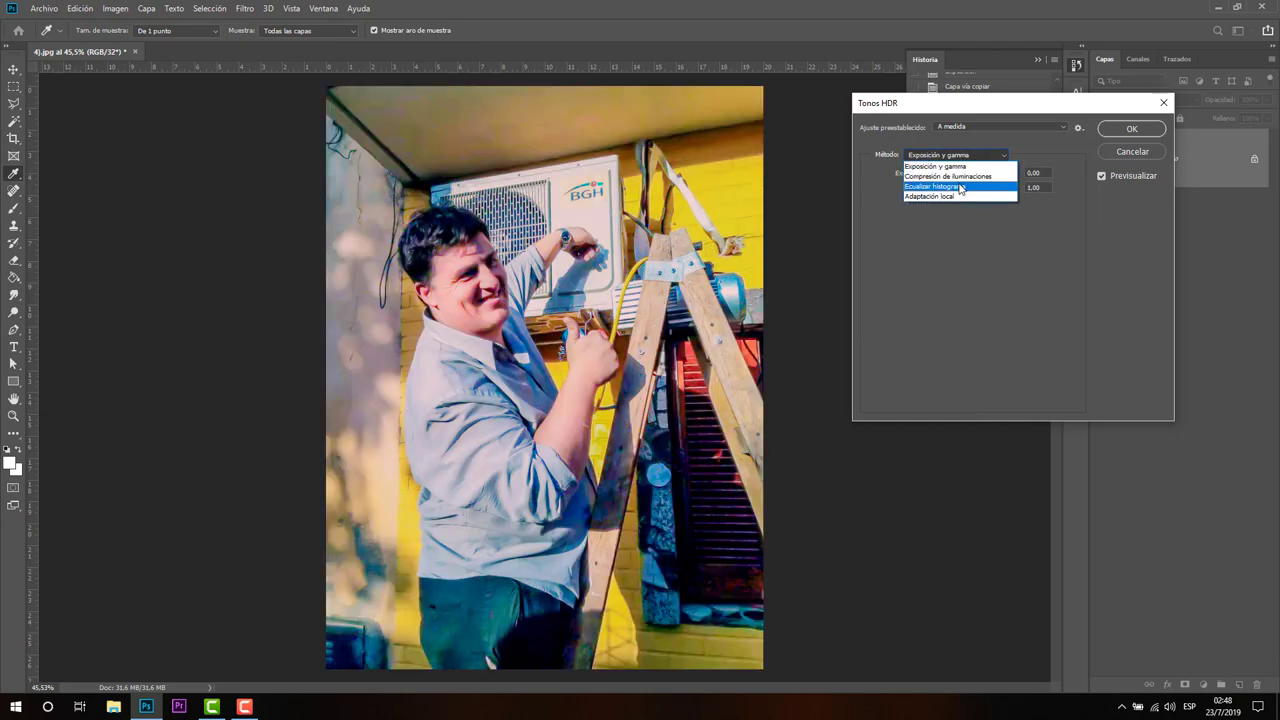
pyautogui.click(958, 182)
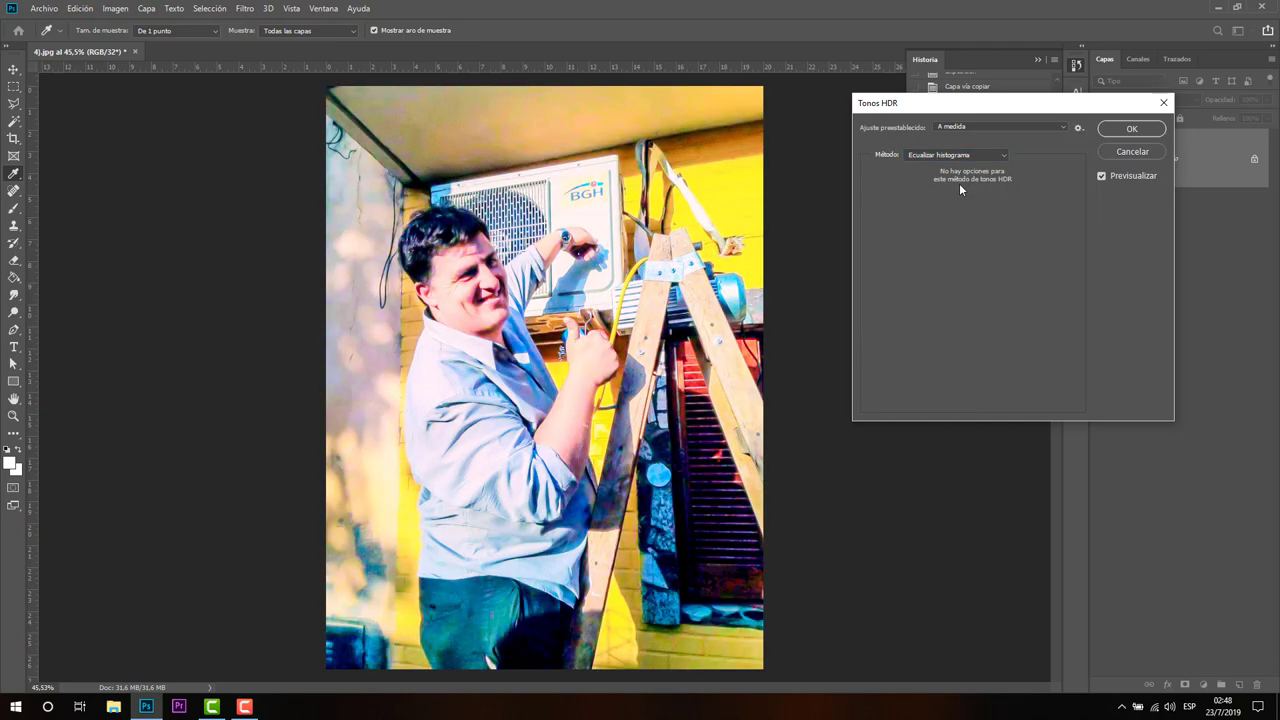
# Preview the RCS and Más saturado HDR presets, then return to A medida
pyautogui.click(1001, 127)
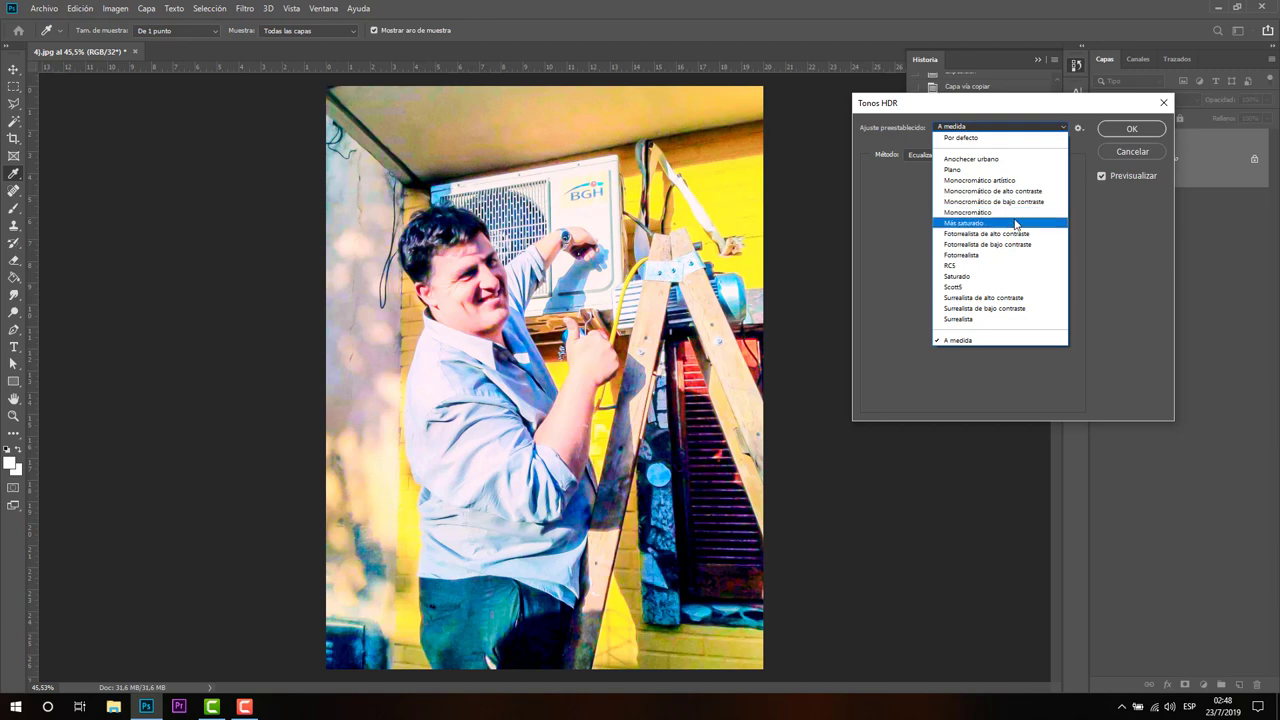
pyautogui.click(1013, 265)
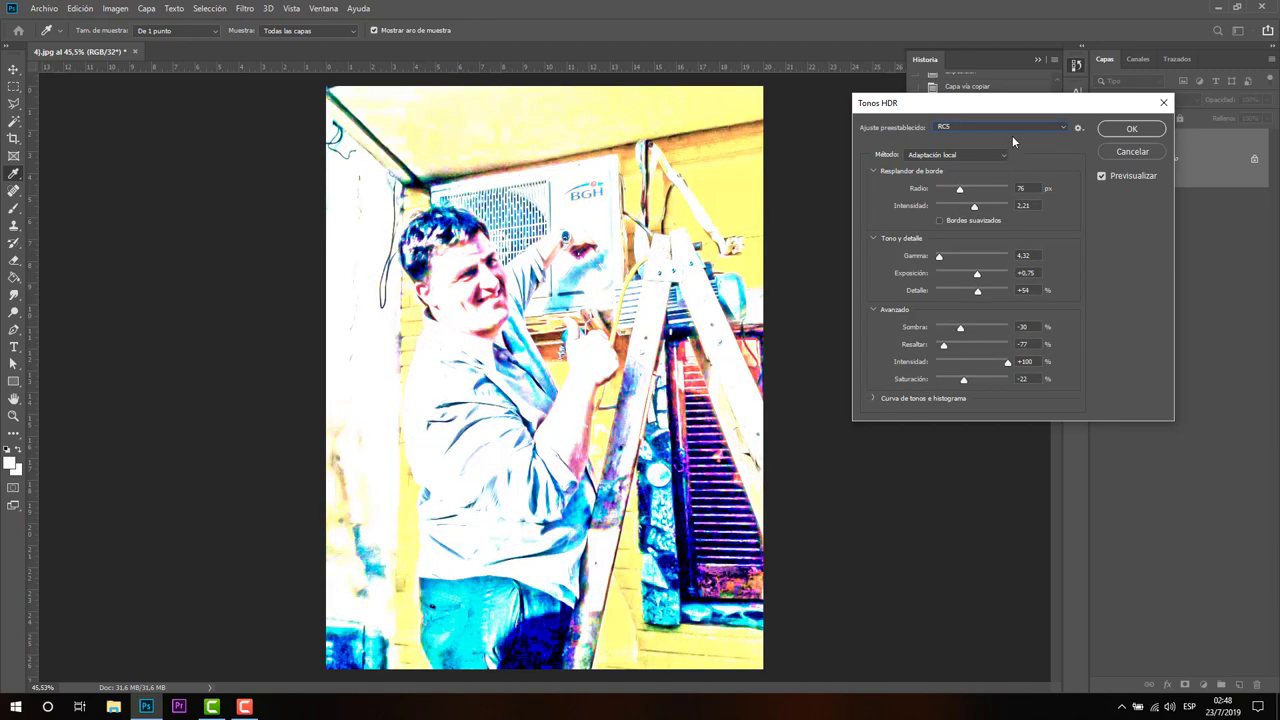
pyautogui.click(1012, 128)
pyautogui.click(1006, 223)
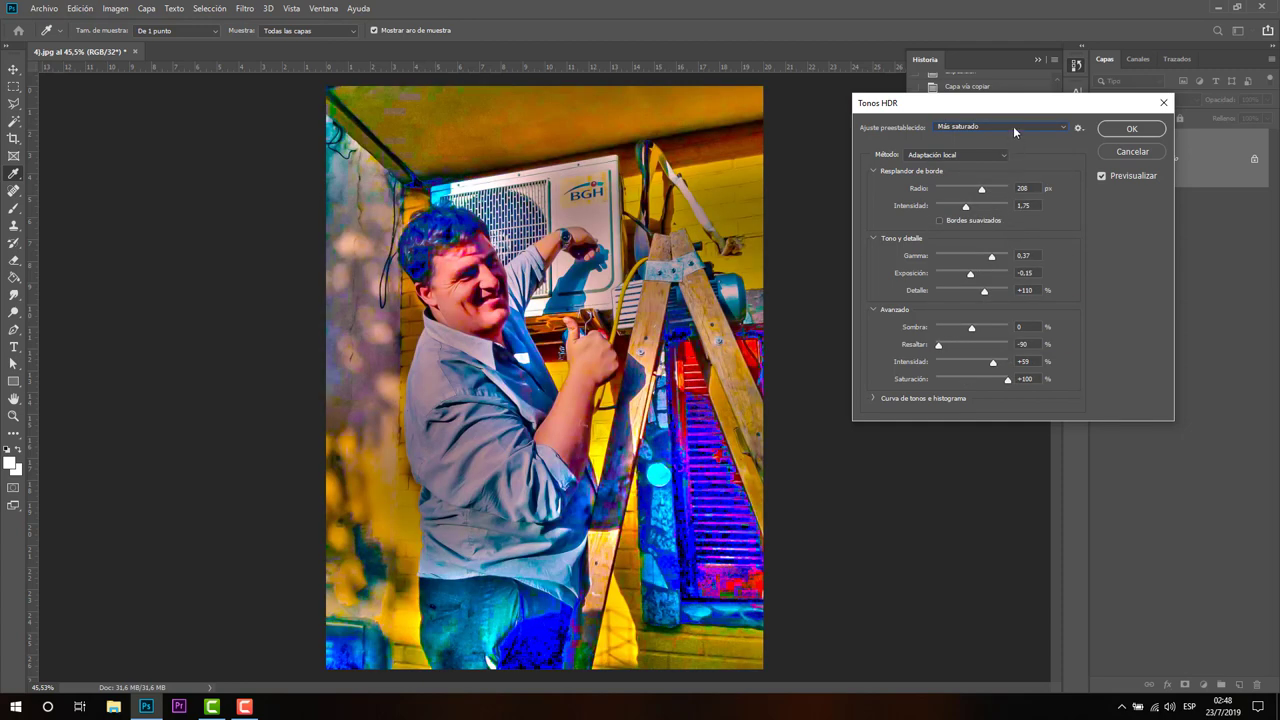
pyautogui.click(1013, 127)
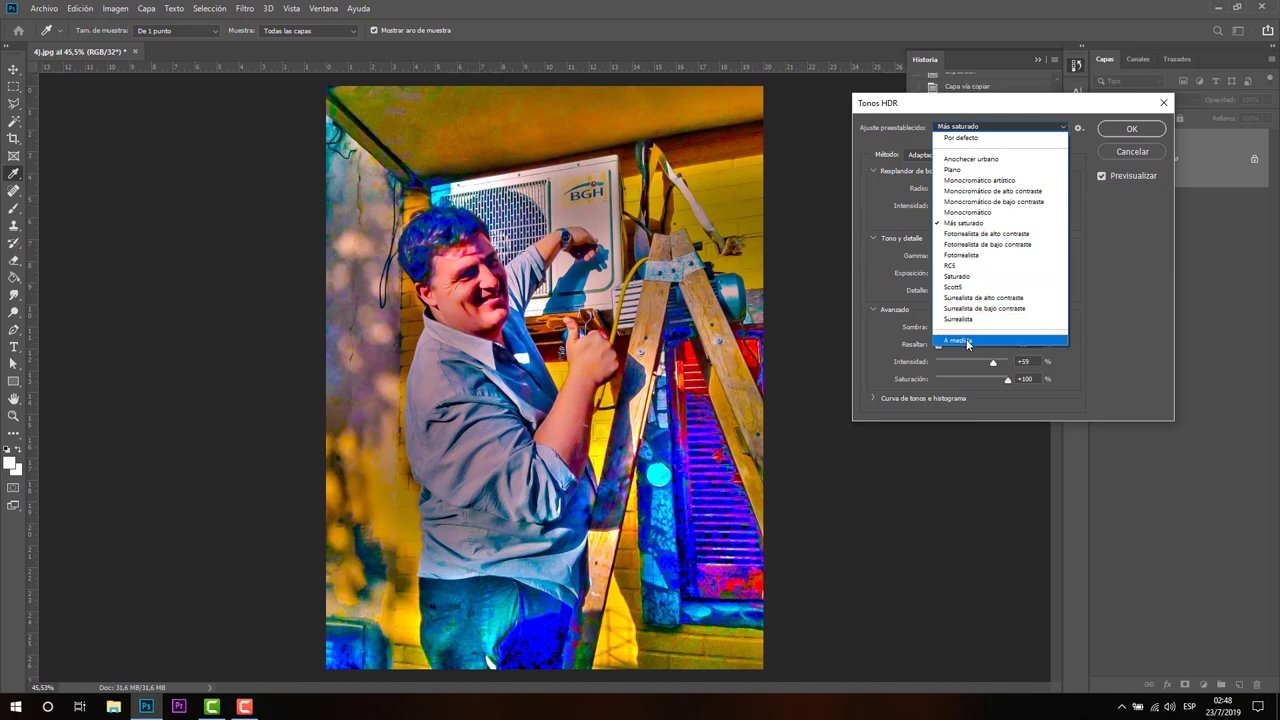
pyautogui.click(966, 341)
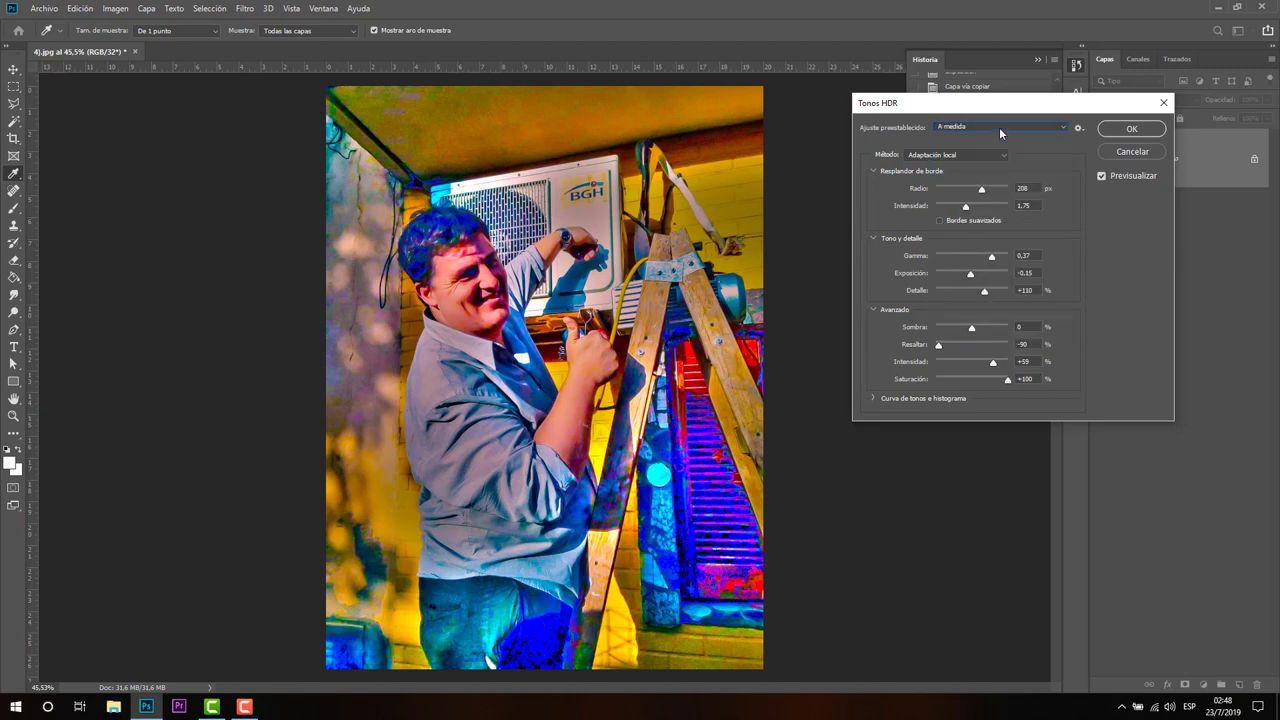
# Apply HDR toning with the Ecualizar histograma method
pyautogui.click(990, 154)
pyautogui.click(981, 189)
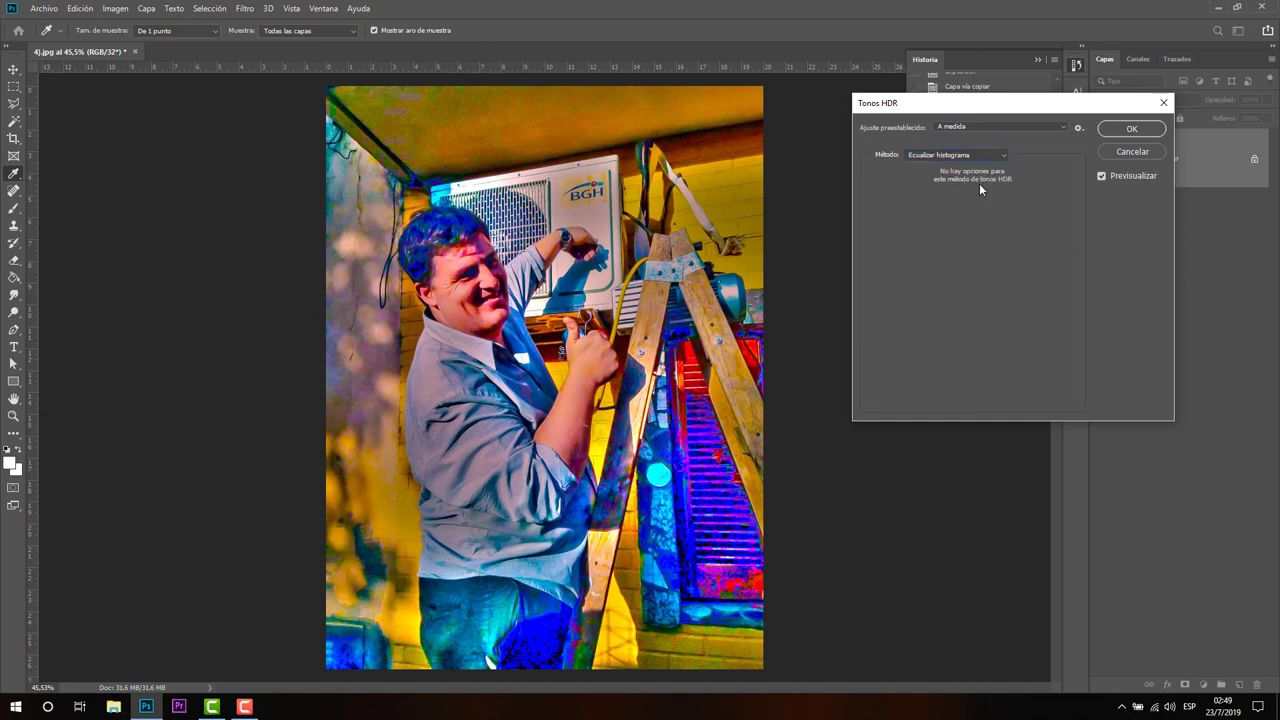
pyautogui.click(1131, 128)
pyautogui.press('e')
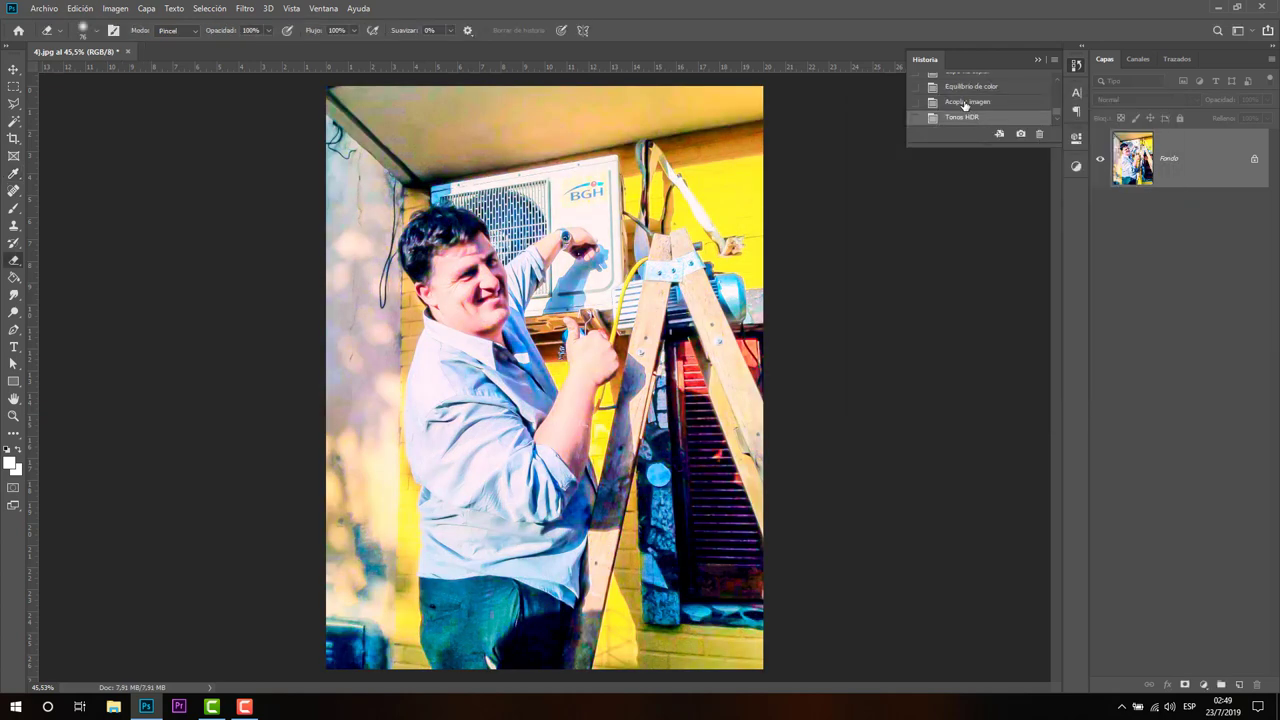
# Compare the photo before and after HDR, then desaturate it and undo back to the HDR state
pyautogui.click(963, 102)
pyautogui.click(115, 8)
pyautogui.moveTo(124, 43)
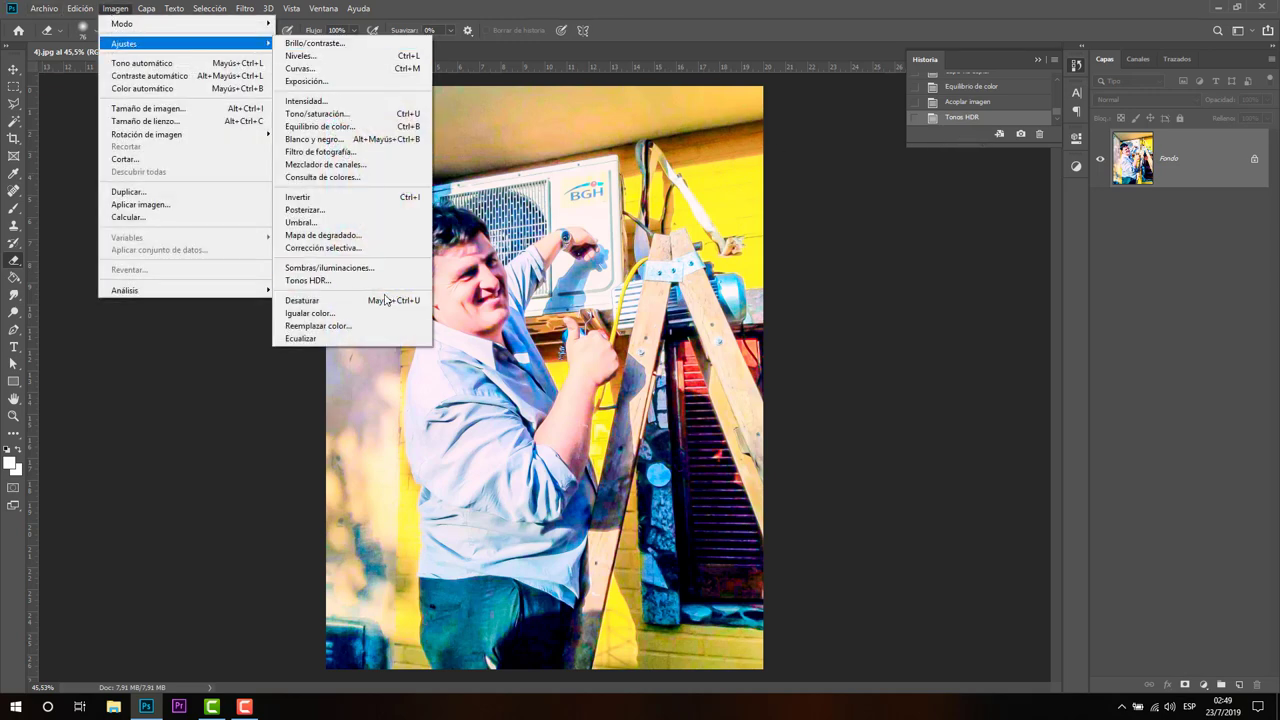
pyautogui.click(373, 301)
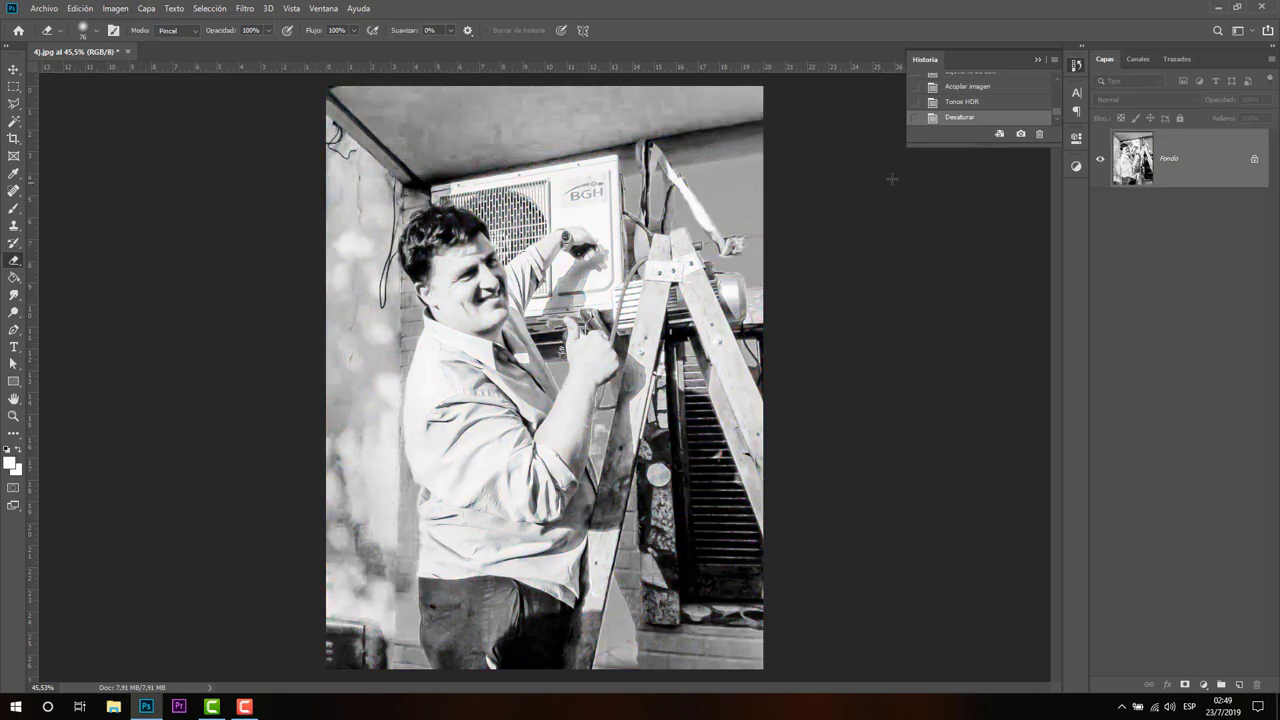
pyautogui.click(972, 103)
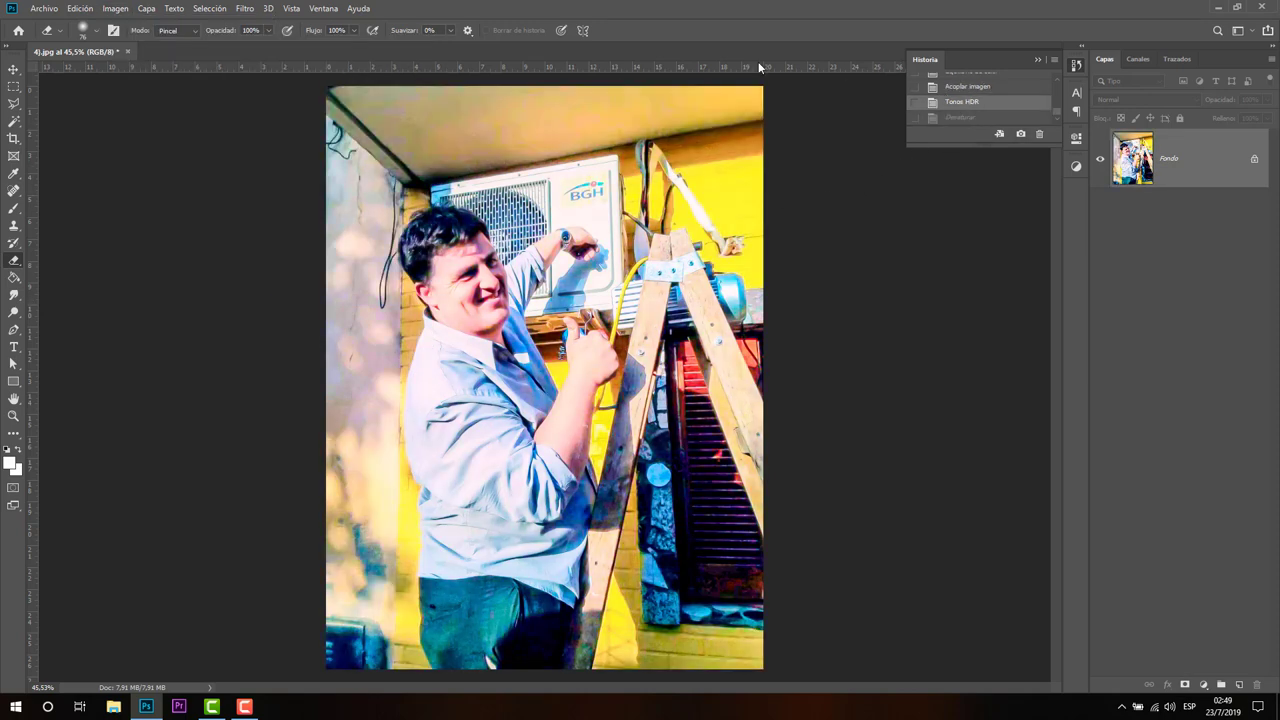
# Open Igualar color and cancel it, leaving the photo unchanged
pyautogui.click(115, 8)
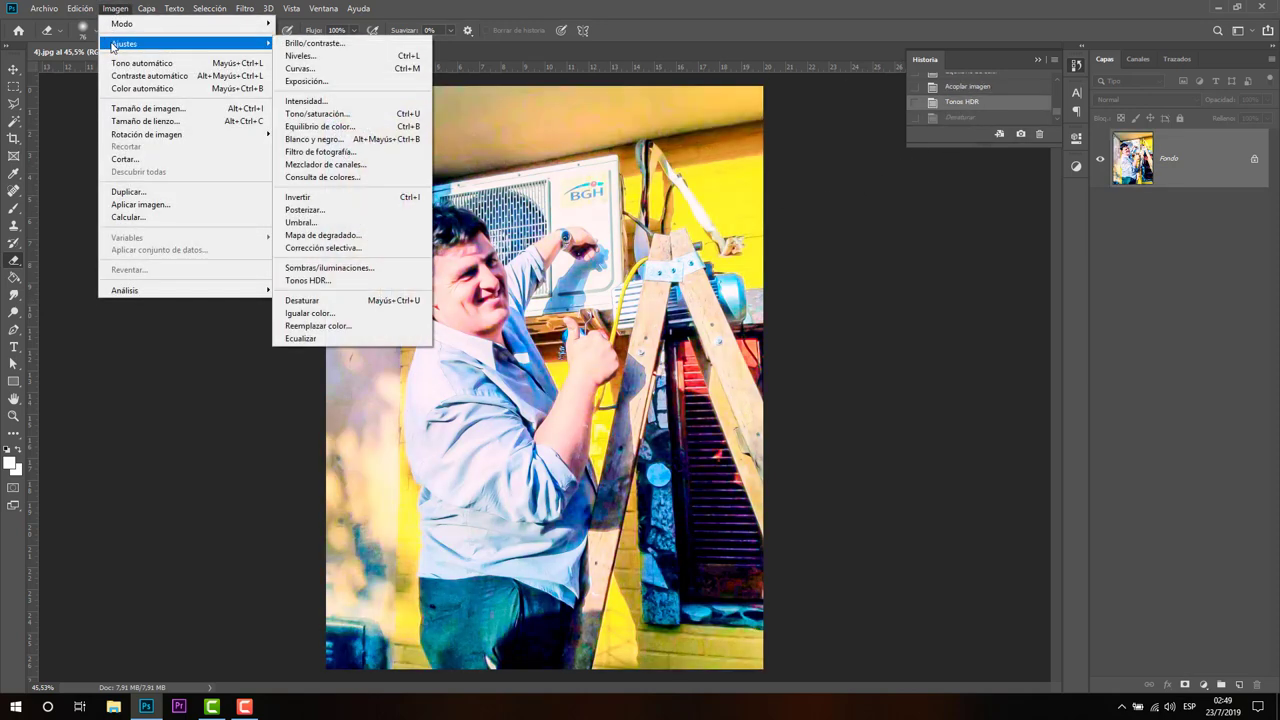
pyautogui.moveTo(124, 43)
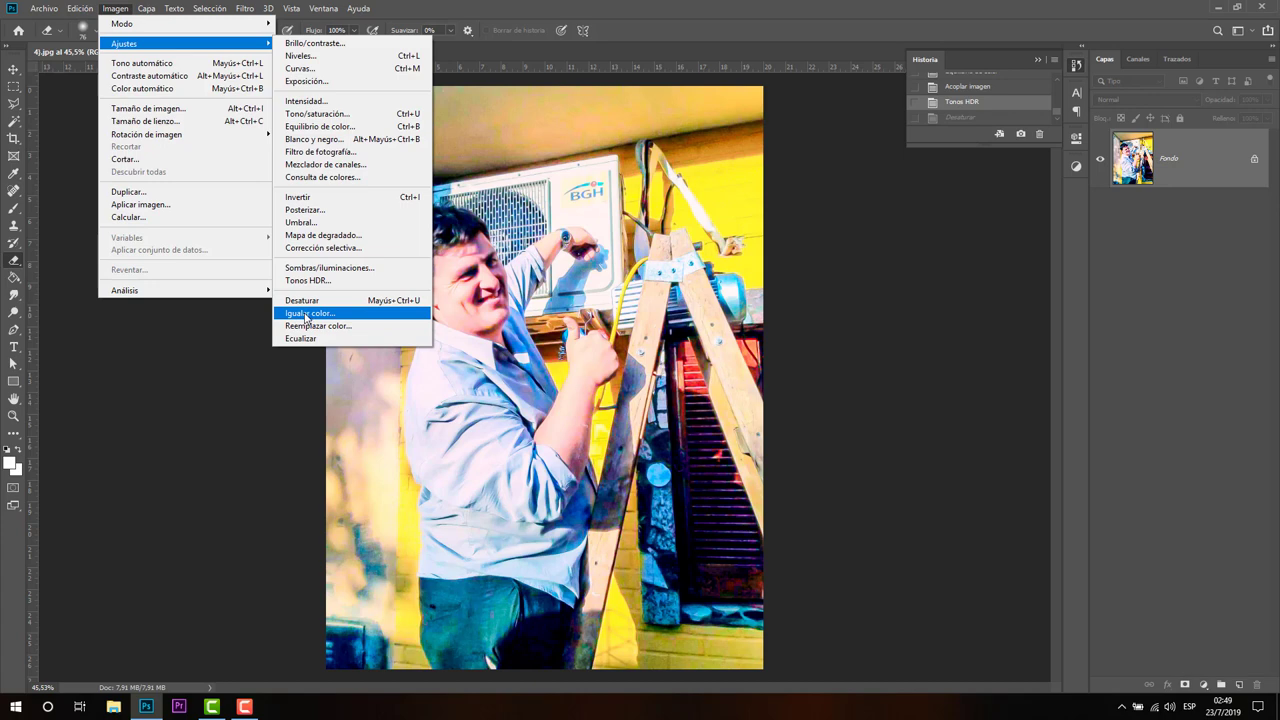
pyautogui.click(306, 318)
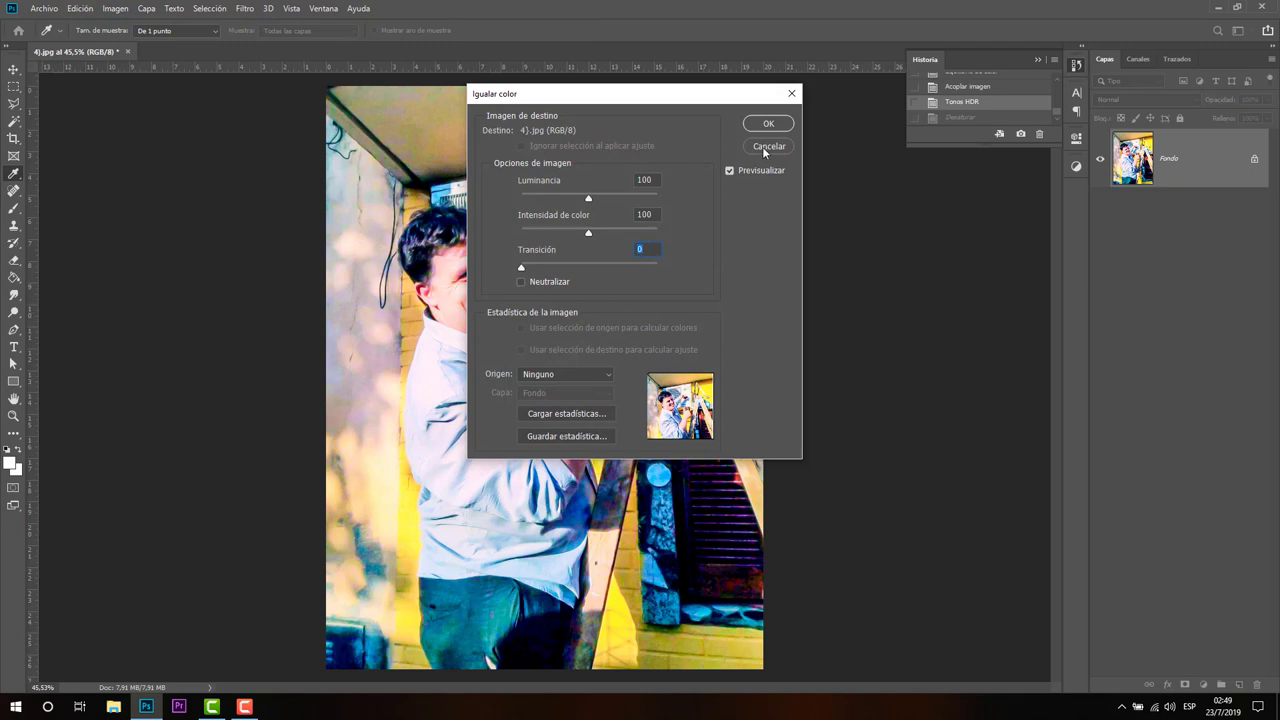
pyautogui.click(762, 146)
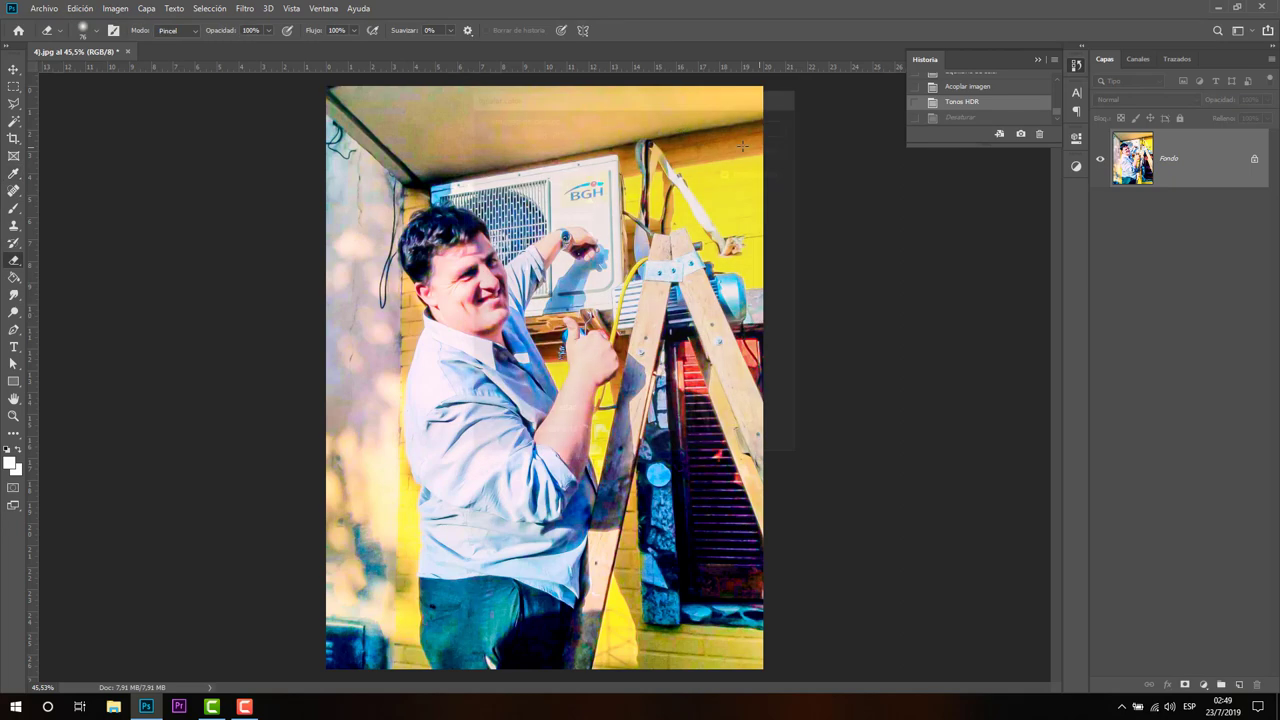
pyautogui.click(124, 12)
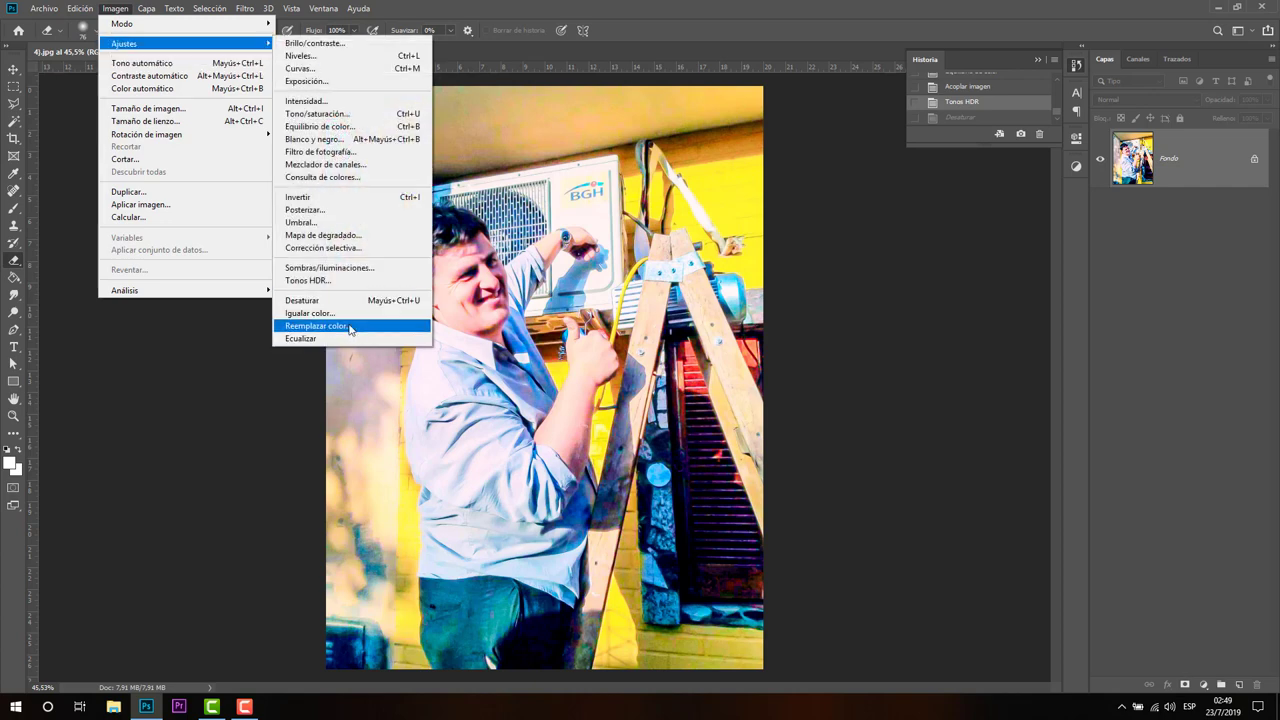
# In Reemplazar color, sample the tan skin tone and shift its hue to +97
pyautogui.click(350, 328)
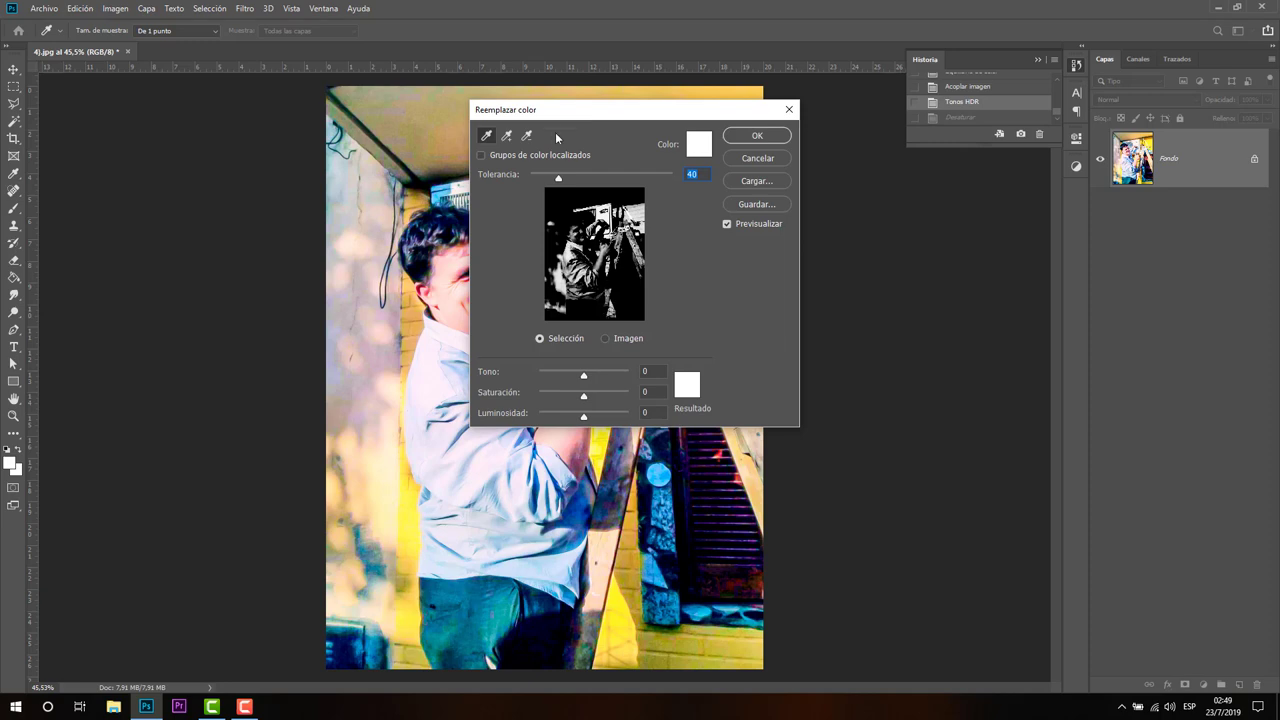
pyautogui.moveTo(594, 119); pyautogui.dragTo(702, 122)
pyautogui.click(409, 349)
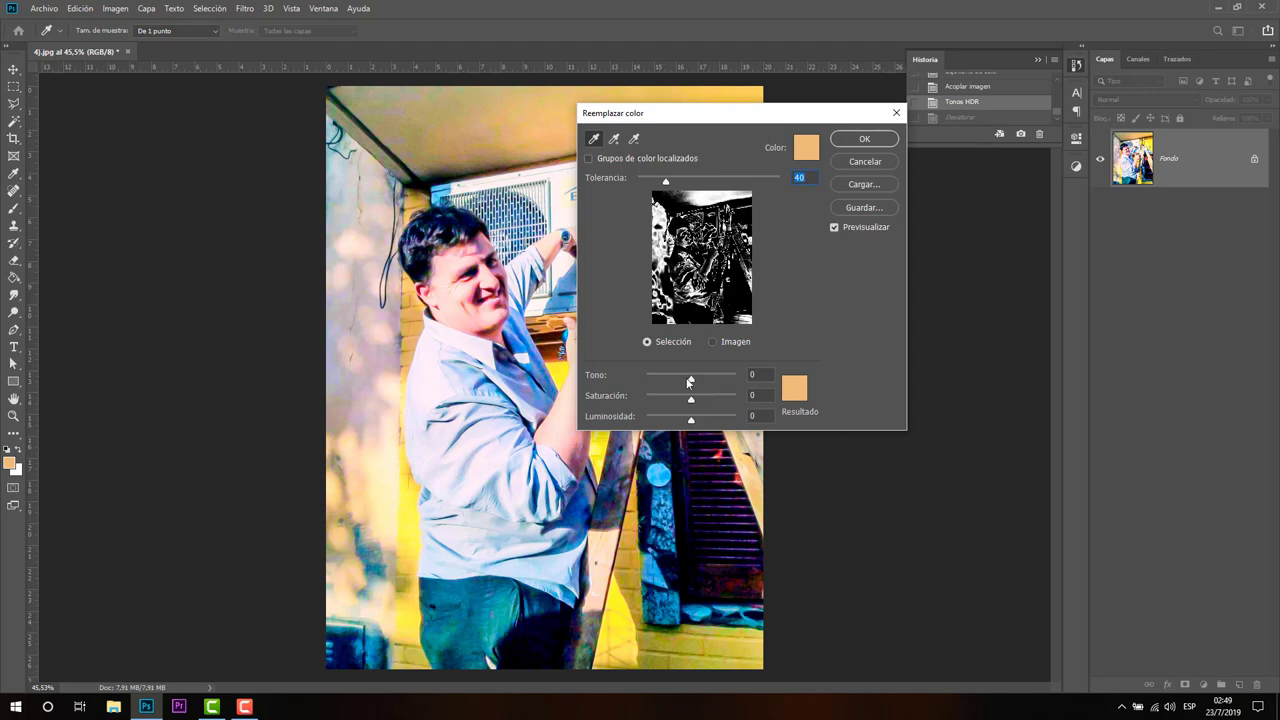
pyautogui.moveTo(689, 381); pyautogui.dragTo(715, 378)
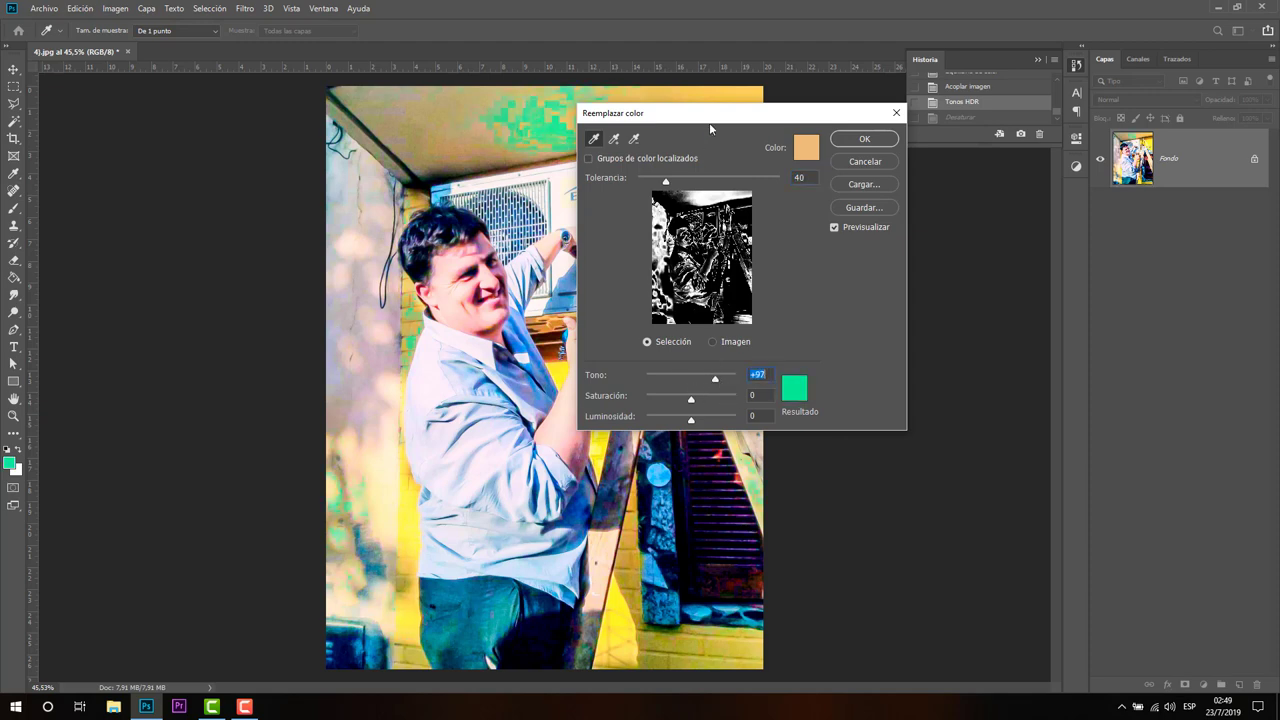
pyautogui.moveTo(710, 128); pyautogui.dragTo(830, 119)
# Sample yellow wall, pink, white and peach tones, switching between image and mask previews
pyautogui.click(612, 432)
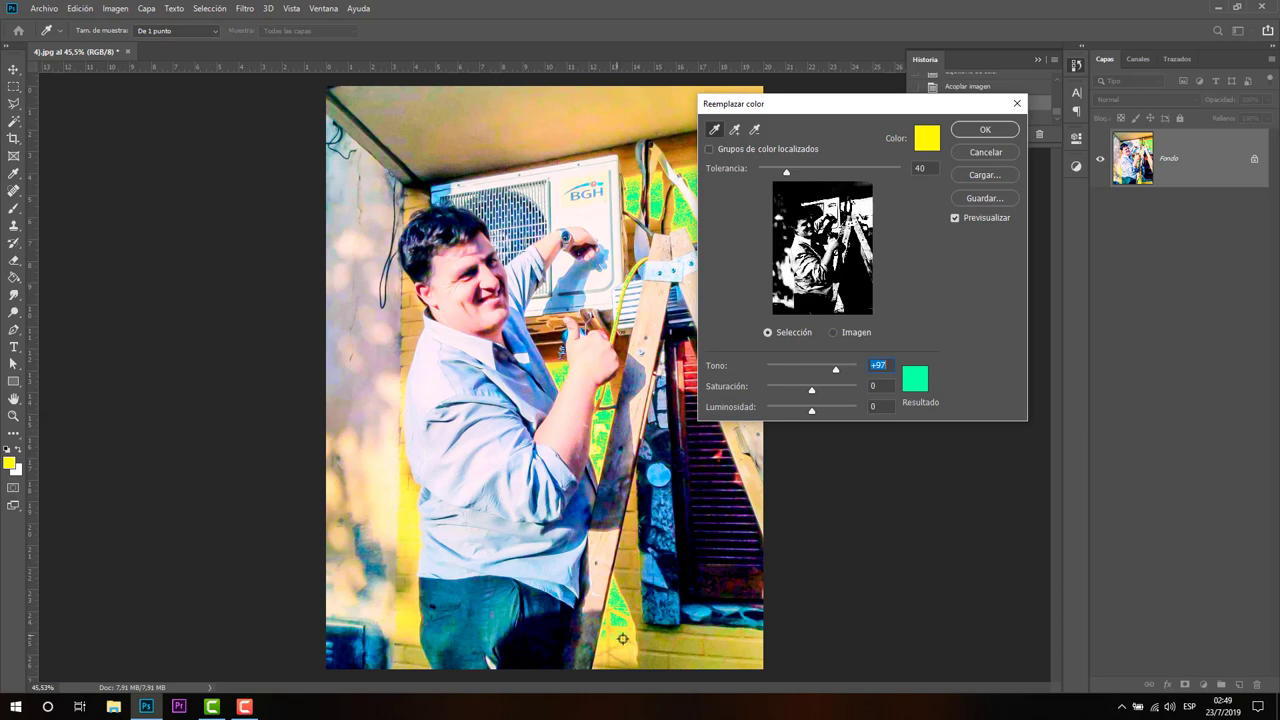
pyautogui.click(663, 654)
pyautogui.click(626, 639)
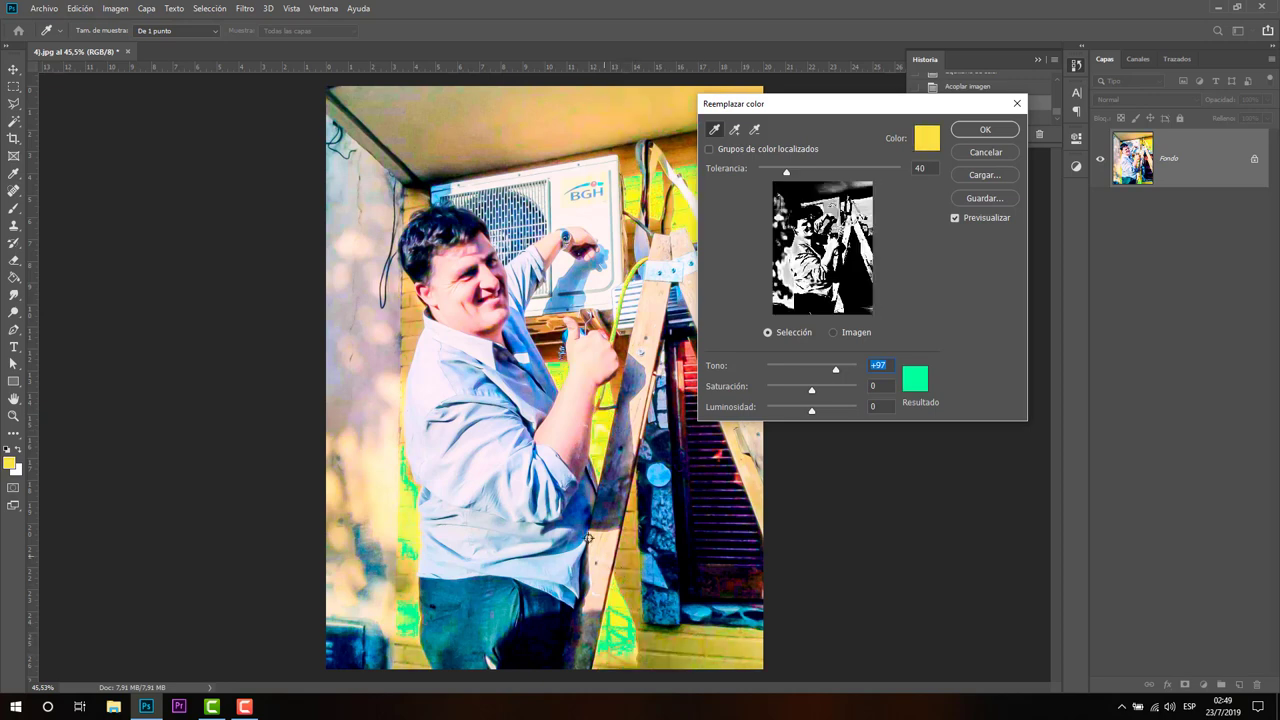
pyautogui.click(584, 420)
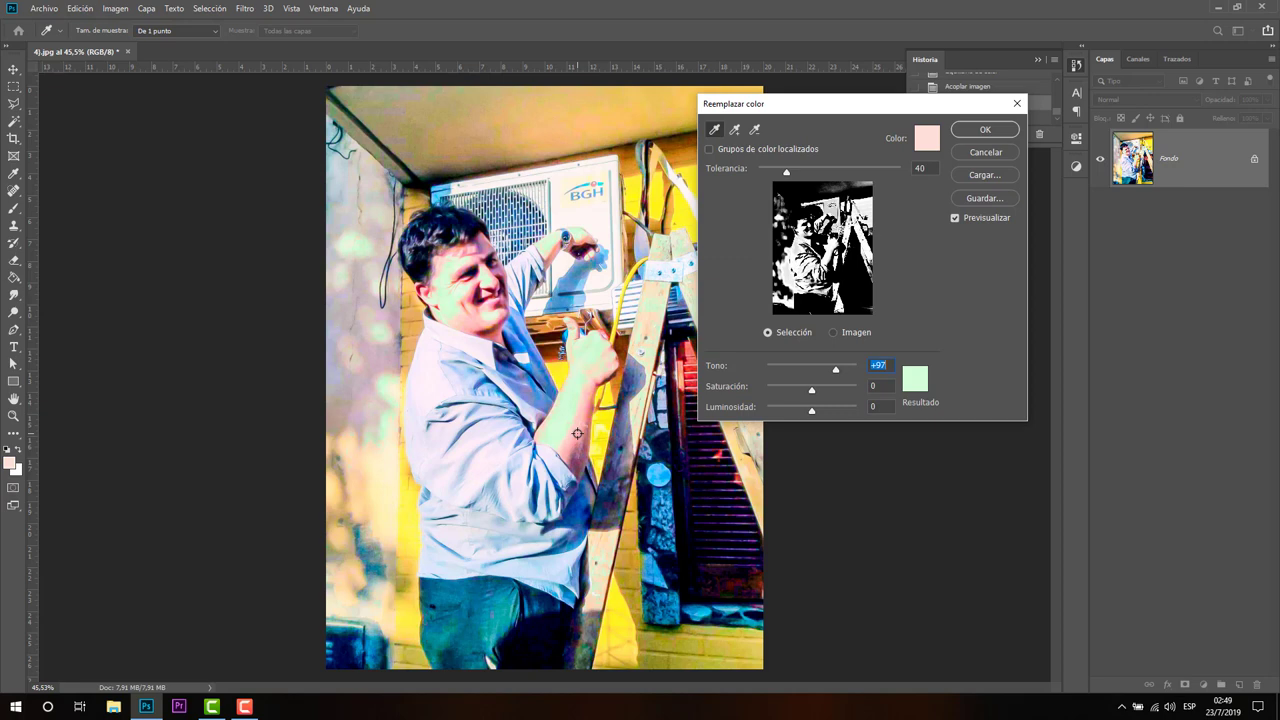
pyautogui.click(833, 333)
pyautogui.click(804, 244)
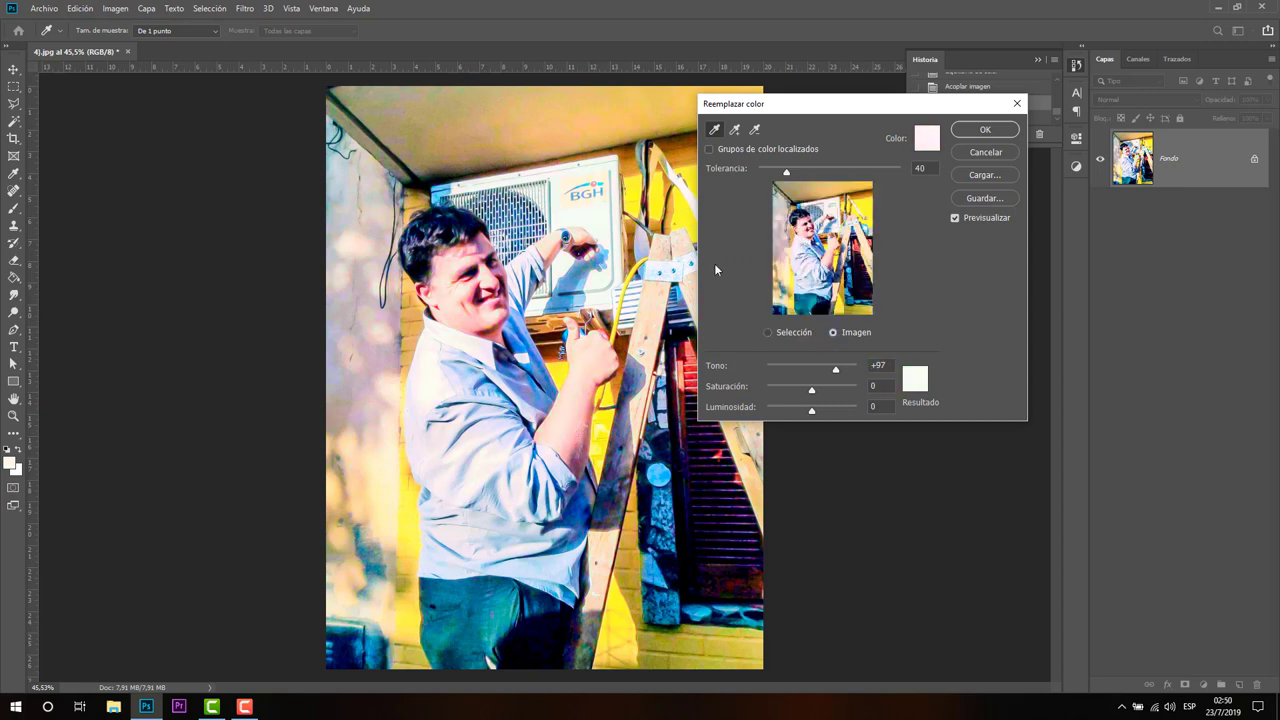
pyautogui.click(441, 295)
pyautogui.click(370, 323)
pyautogui.click(352, 438)
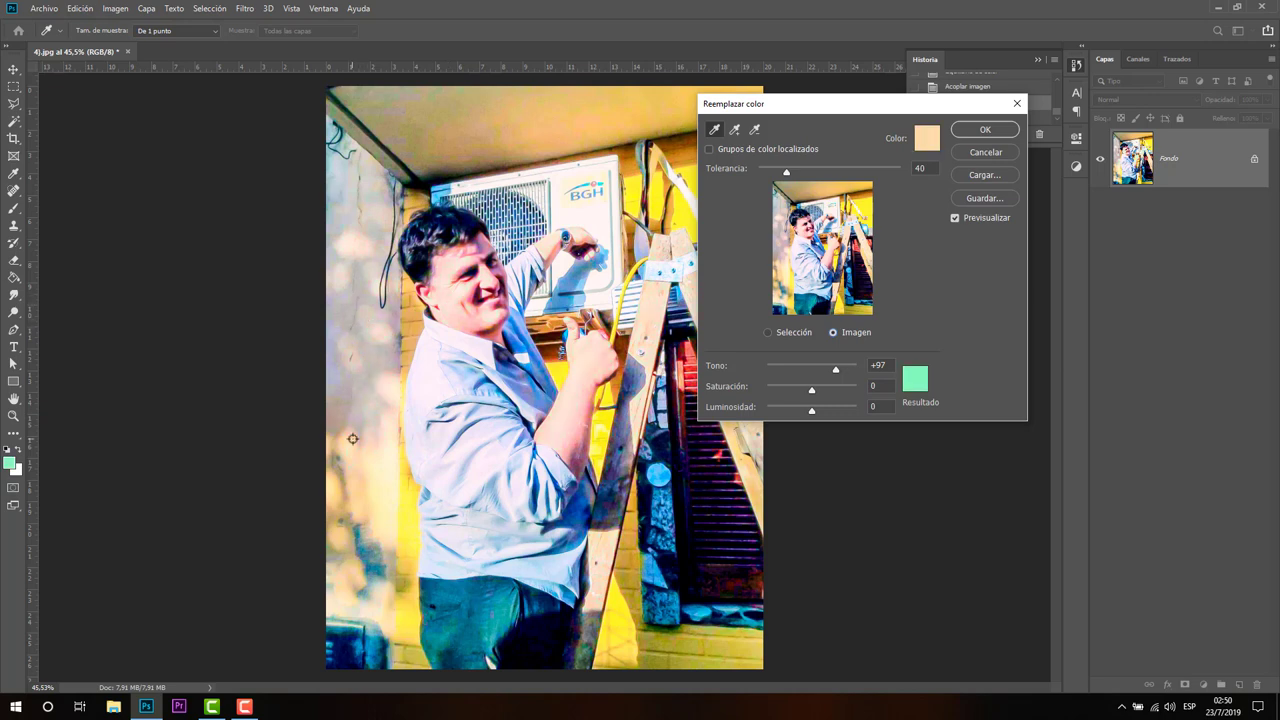
pyautogui.click(425, 489)
pyautogui.click(784, 332)
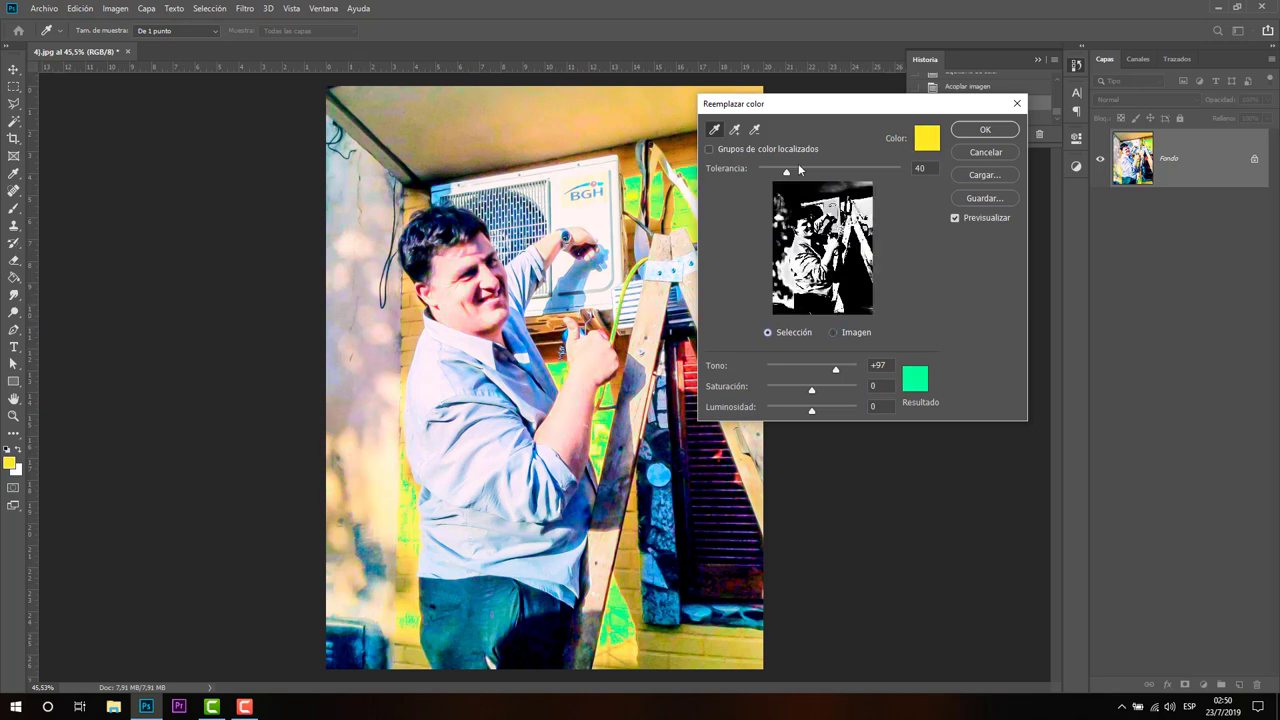
# Raise tolerance, sample the orange wood, set hue -121 and saturation +8, then cancel
pyautogui.moveTo(787, 172); pyautogui.dragTo(846, 172)
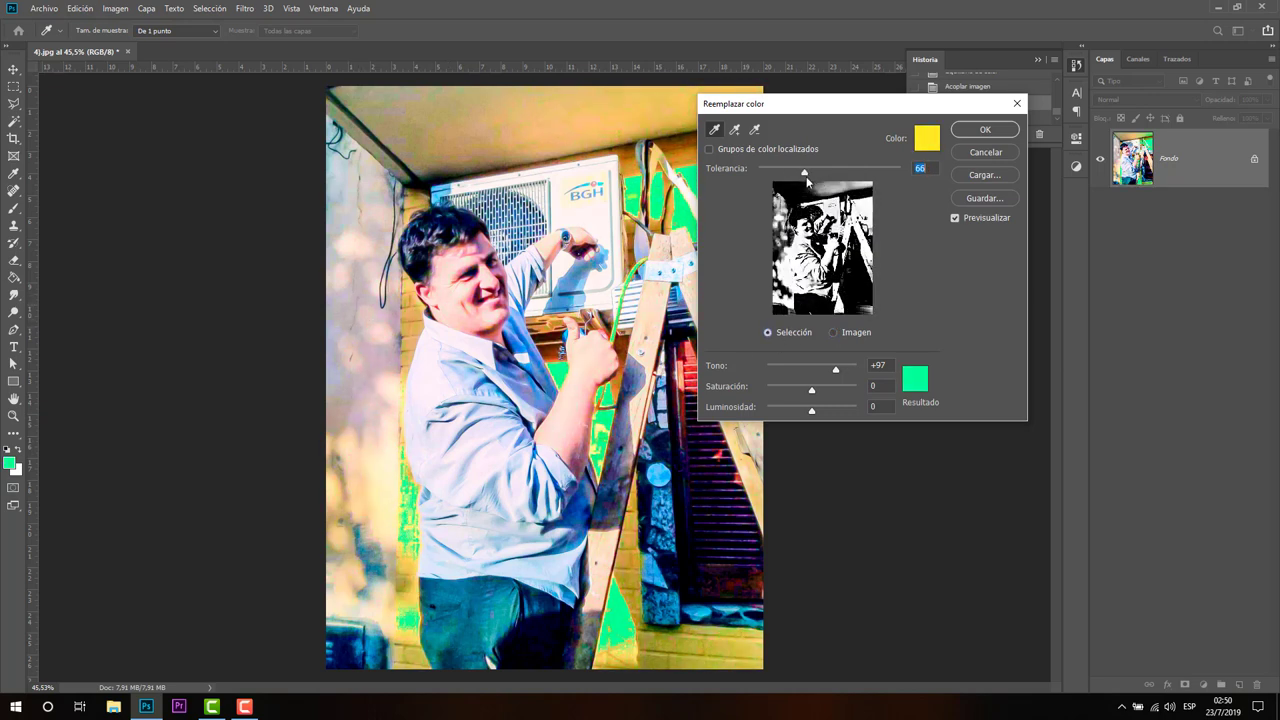
pyautogui.moveTo(798, 110)
pyautogui.mouseDown()
pyautogui.moveTo(891, 110)
pyautogui.moveTo(868, 112)
pyautogui.mouseUp()
pyautogui.click(731, 143)
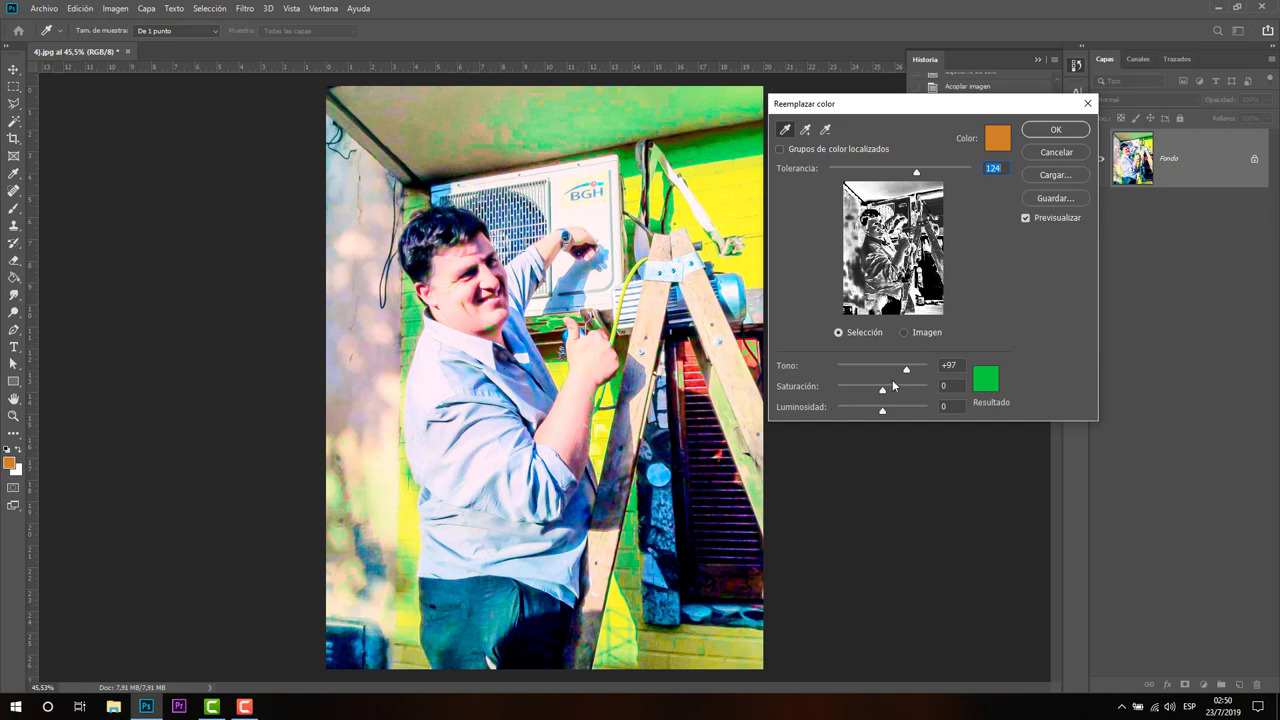
pyautogui.moveTo(905, 367)
pyautogui.mouseDown()
pyautogui.moveTo(849, 369)
pyautogui.moveTo(922, 367)
pyautogui.moveTo(897, 367)
pyautogui.moveTo(910, 367)
pyautogui.mouseUp()
pyautogui.moveTo(881, 392); pyautogui.dragTo(873, 408)
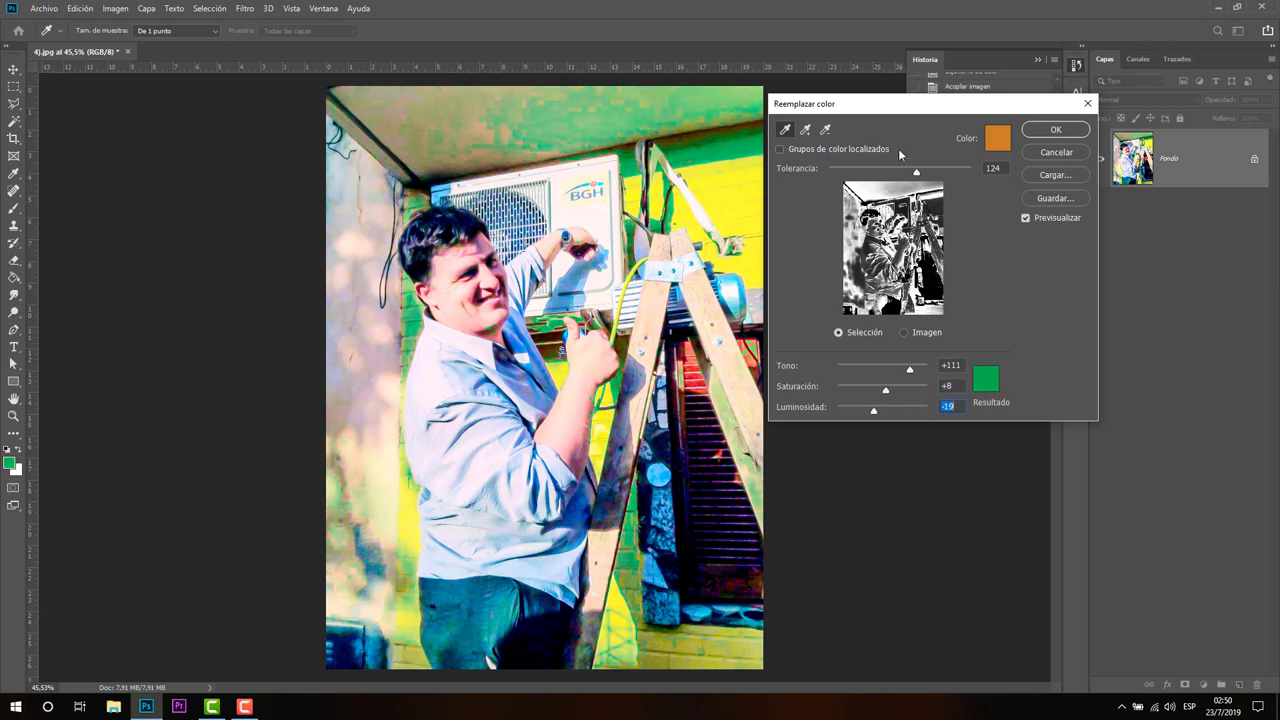
pyautogui.click(1060, 152)
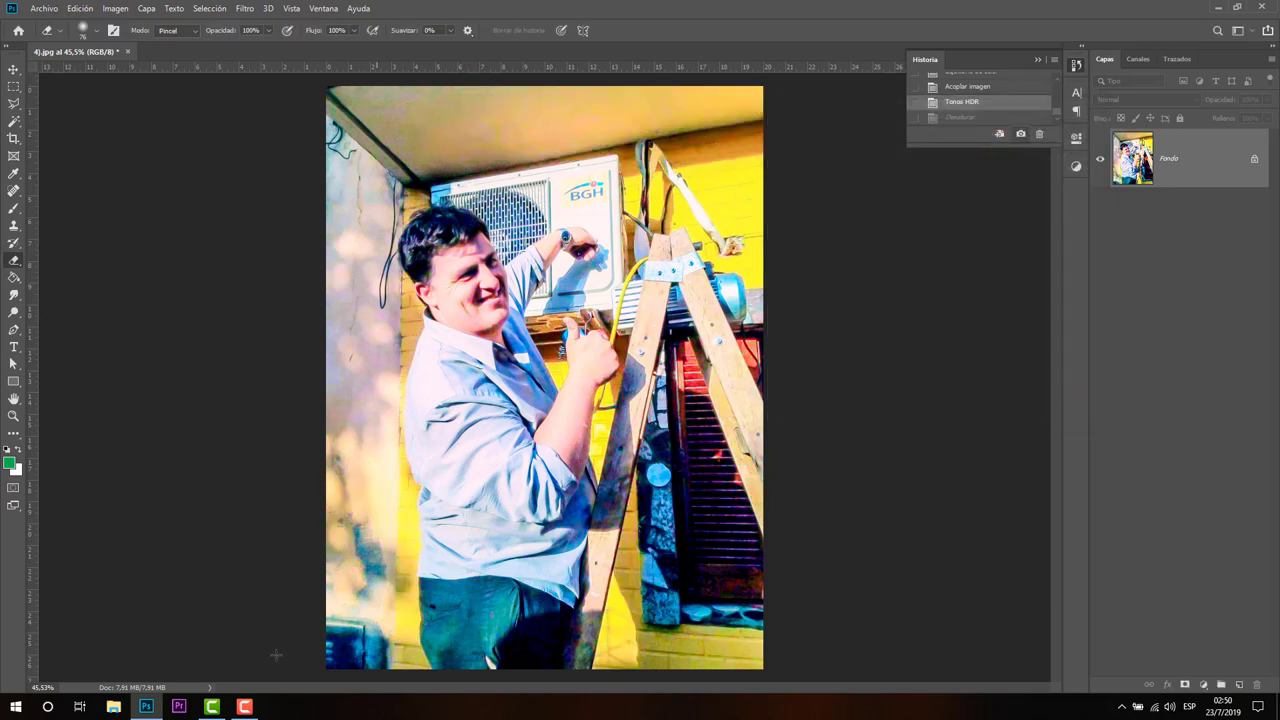
# Apply Ecualizar and toggle between it and the Tonos HDR history state, keeping Ecualizar
pyautogui.click(116, 8)
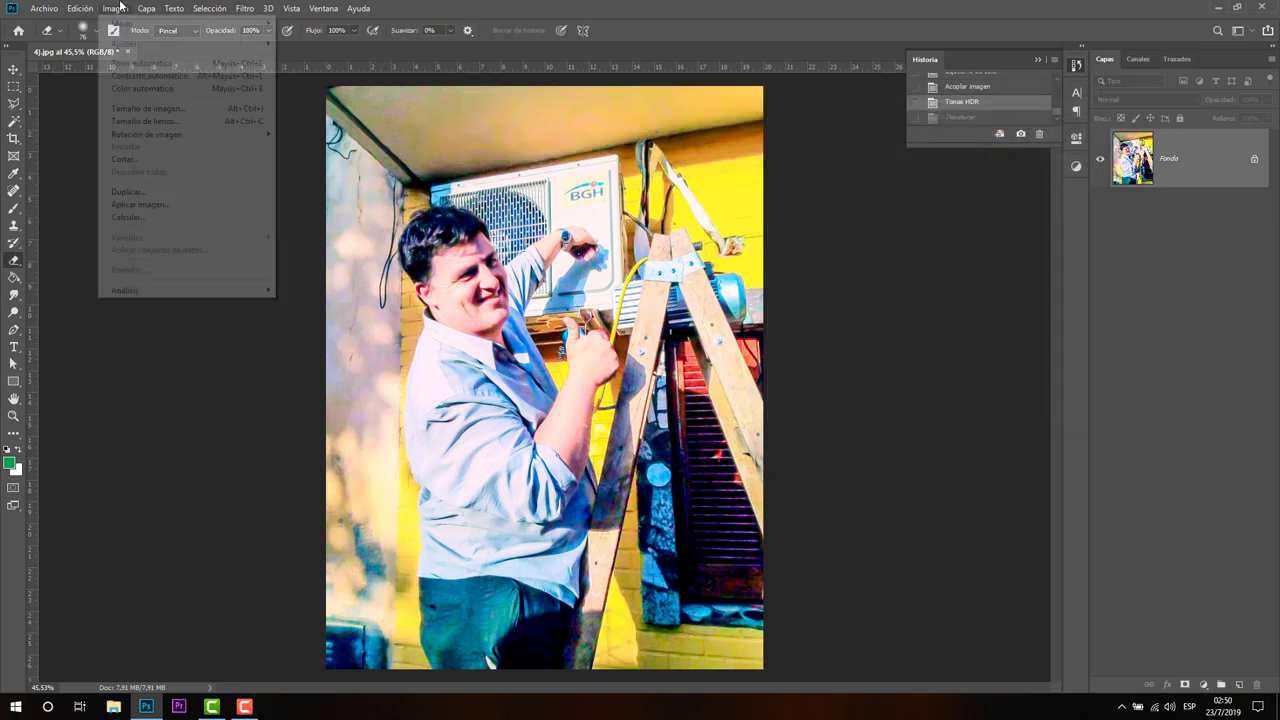
pyautogui.moveTo(124, 44)
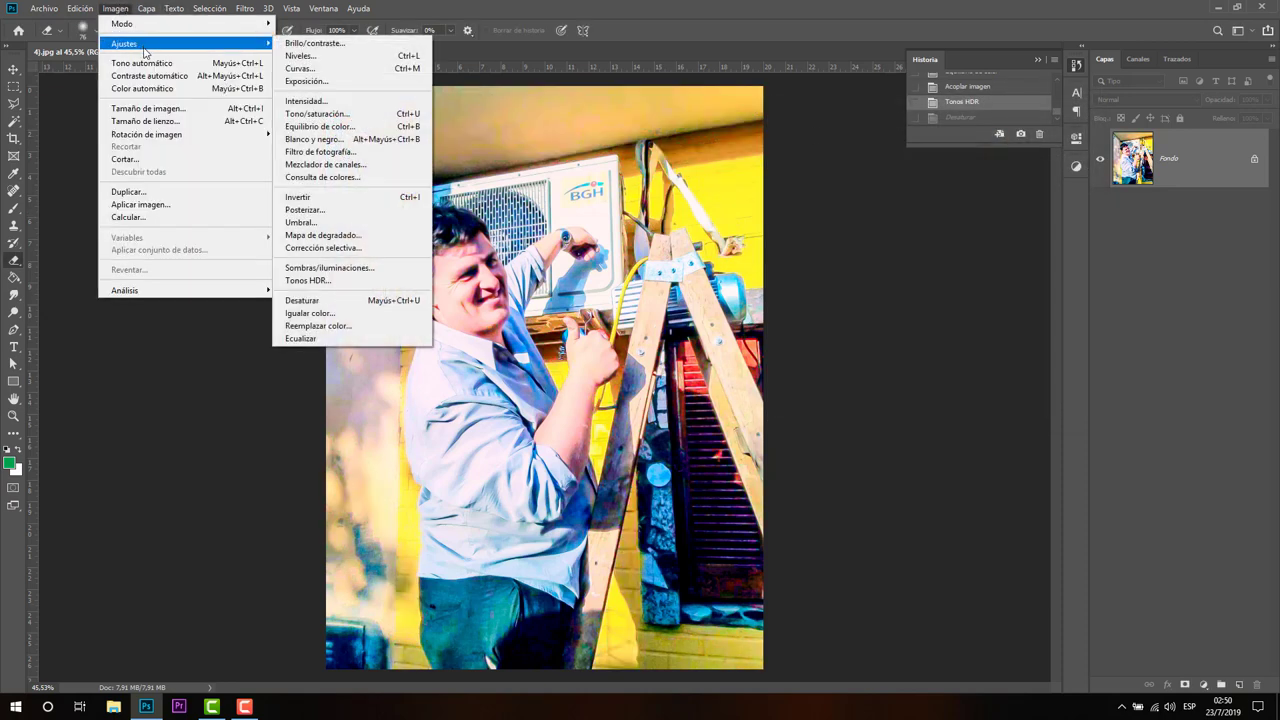
pyautogui.click(343, 338)
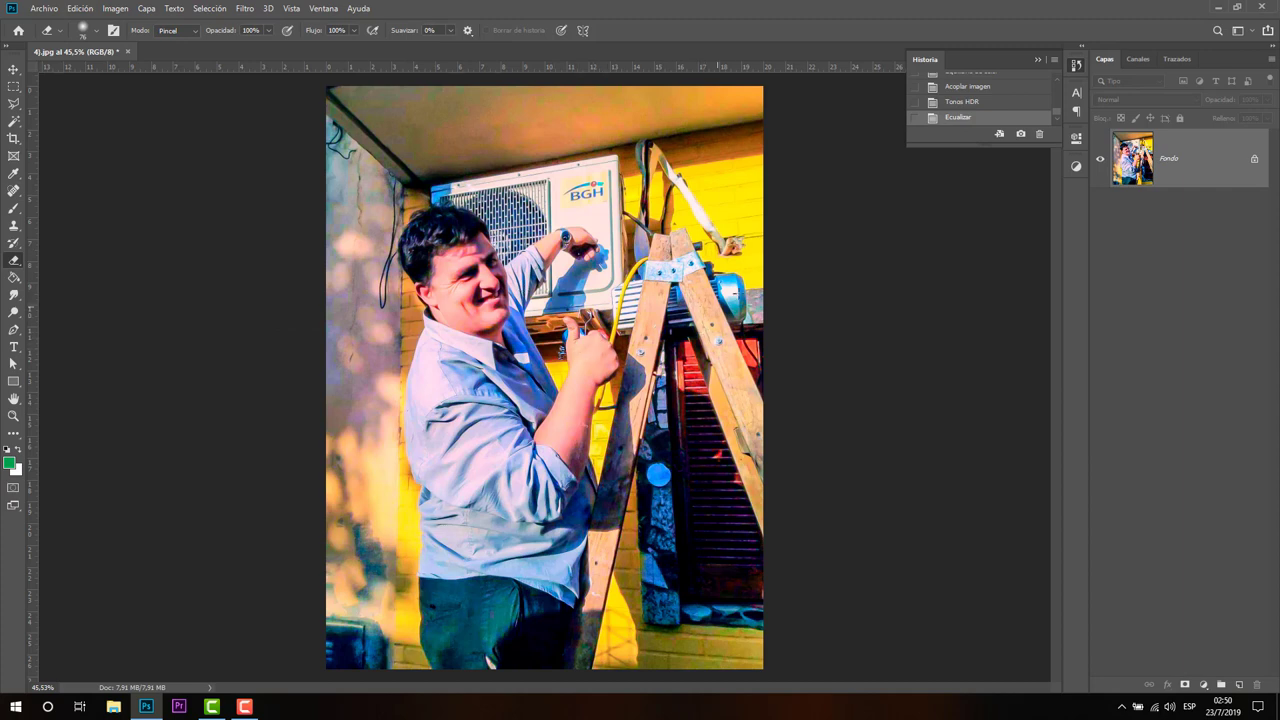
pyautogui.click(968, 102)
pyautogui.click(975, 104)
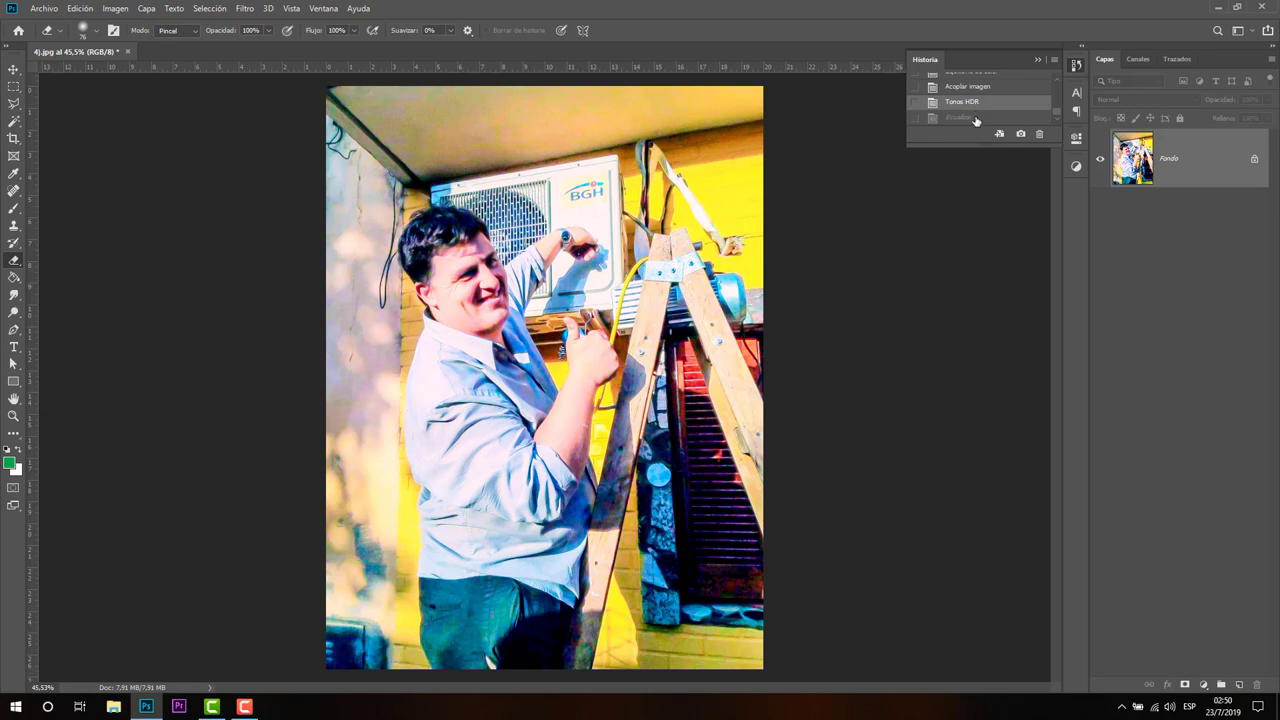
pyautogui.click(968, 117)
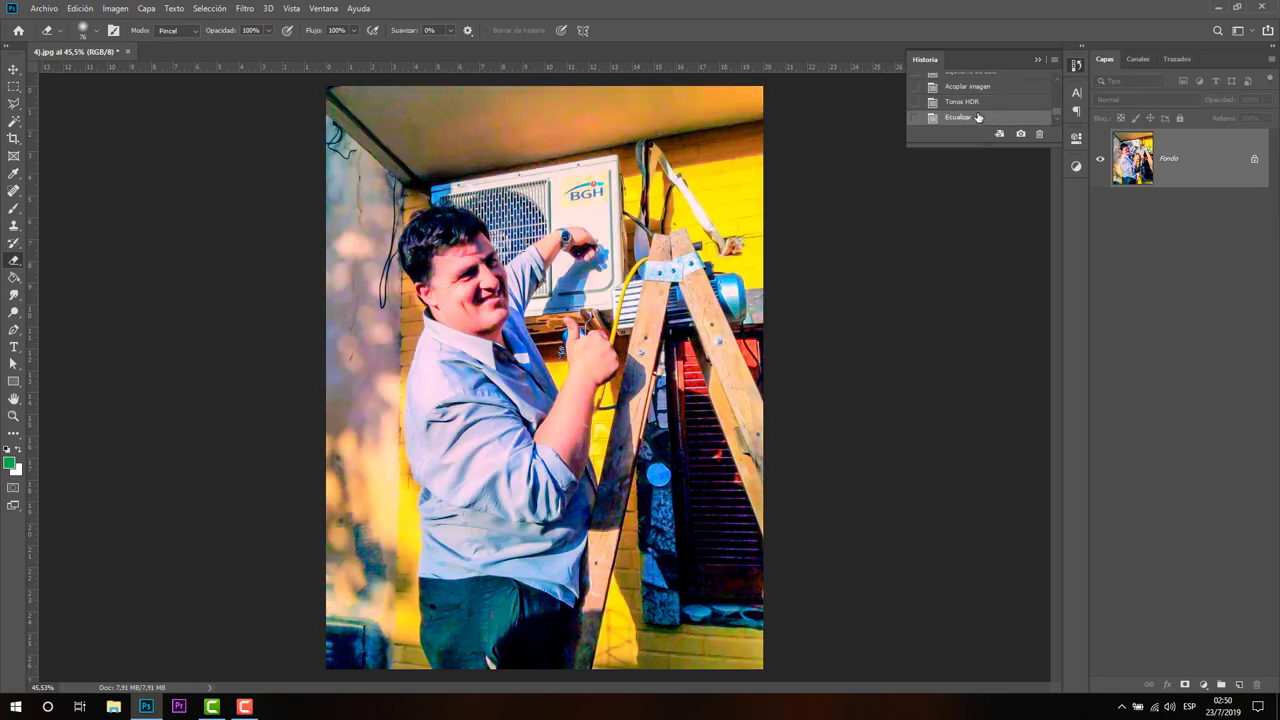
pyautogui.click(980, 107)
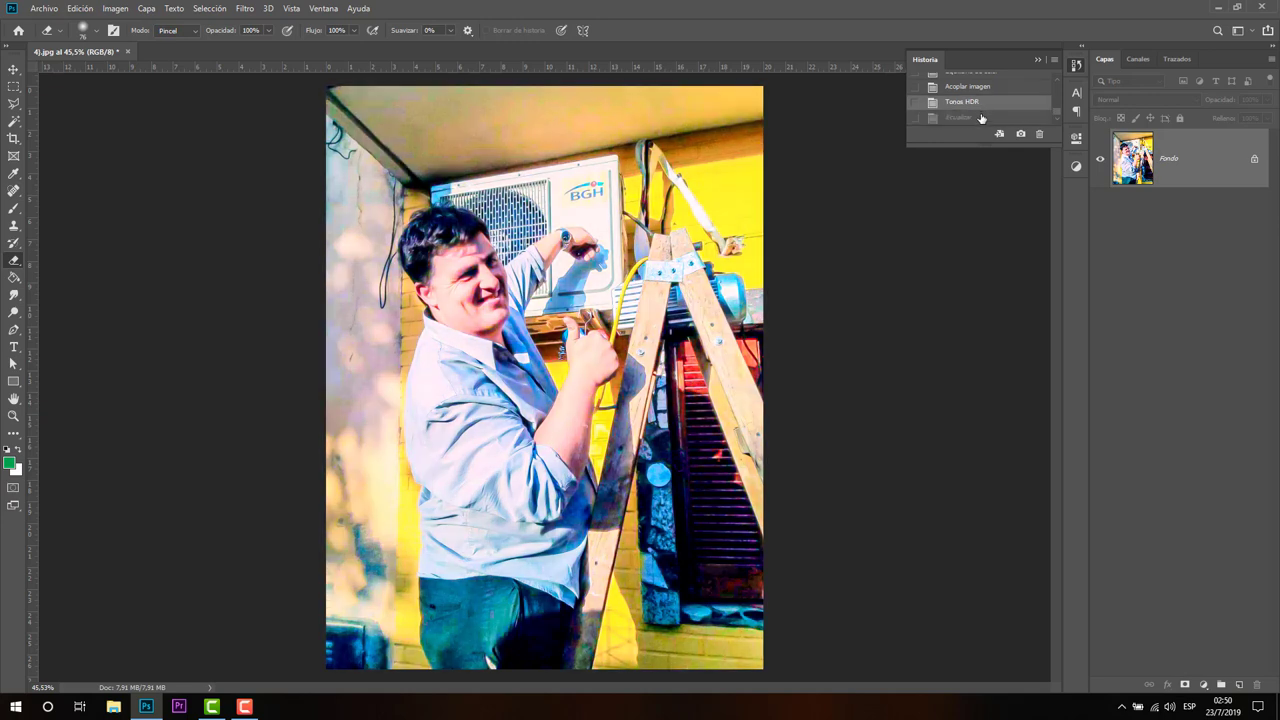
pyautogui.click(981, 119)
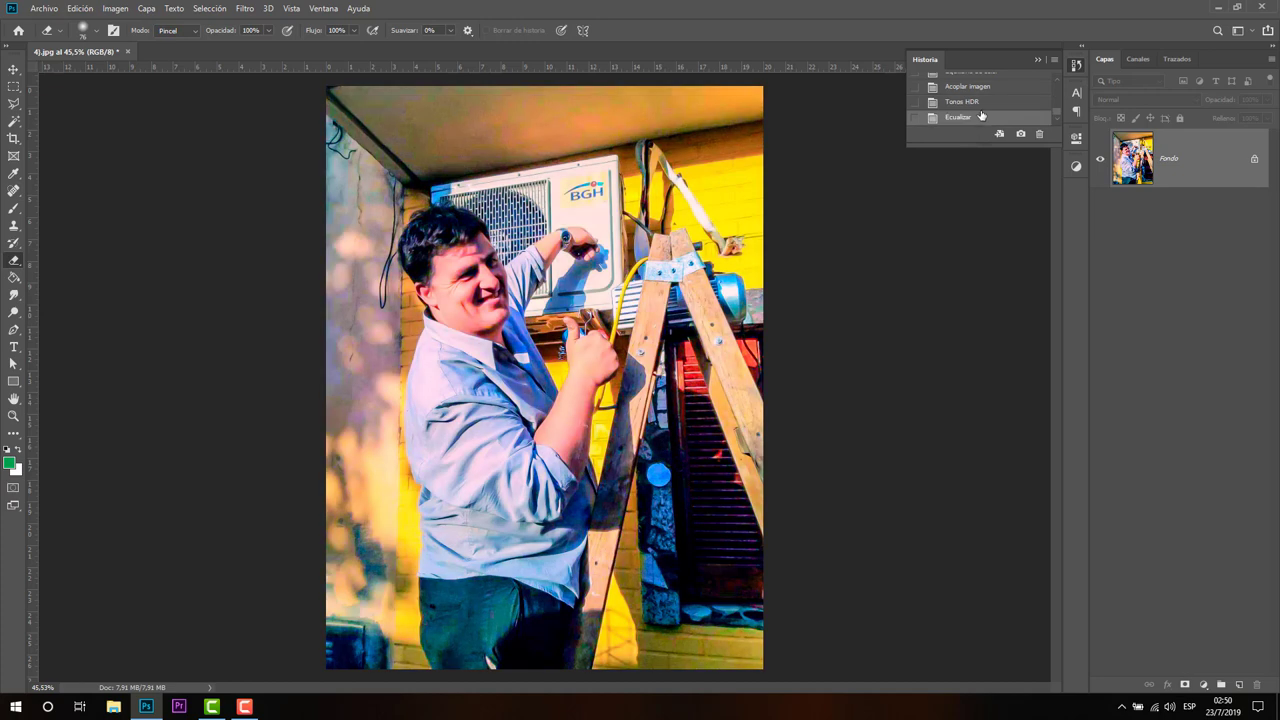
pyautogui.click(120, 9)
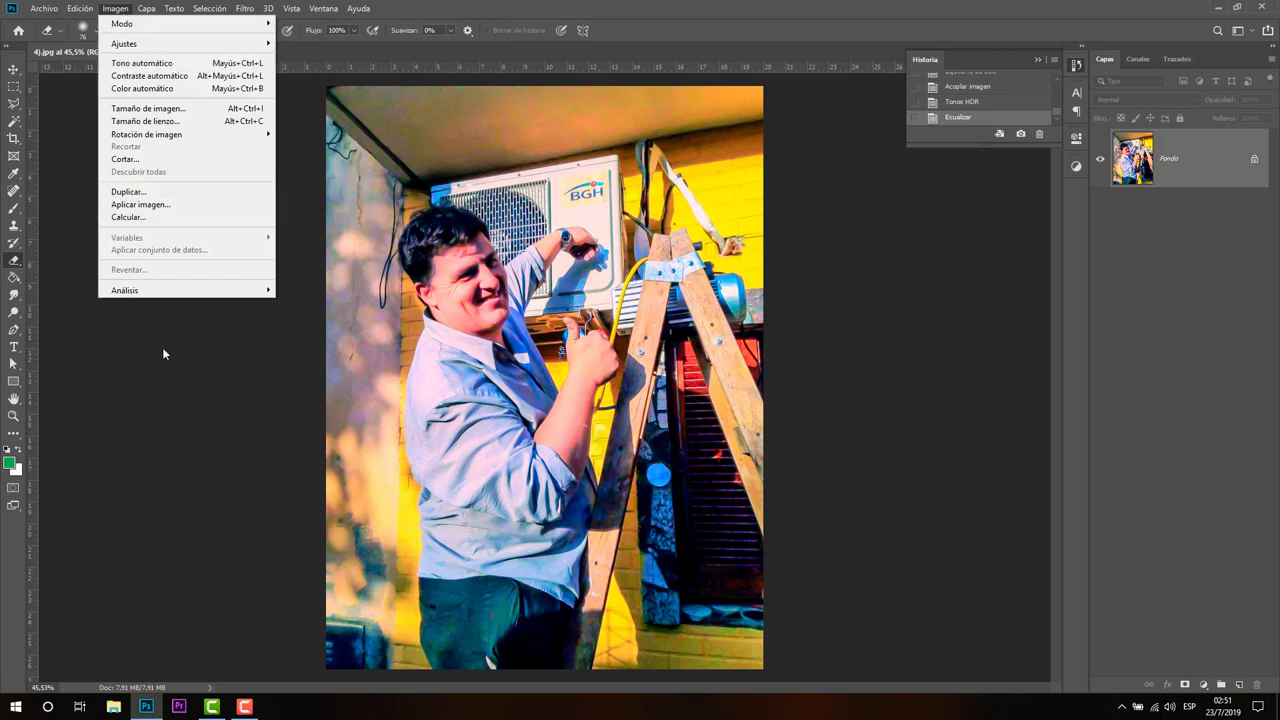
# Trim the image edges with Imagen > Cortar
pyautogui.click(172, 157)
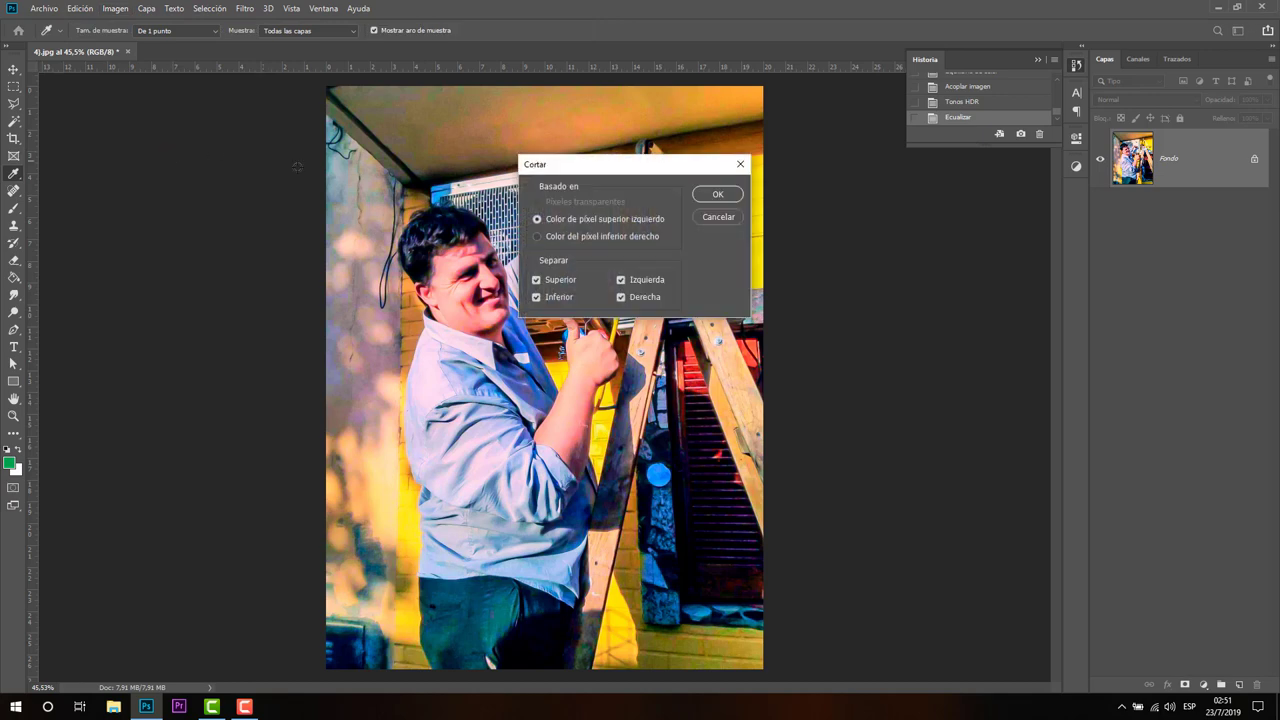
pyautogui.click(713, 195)
pyautogui.press('e')
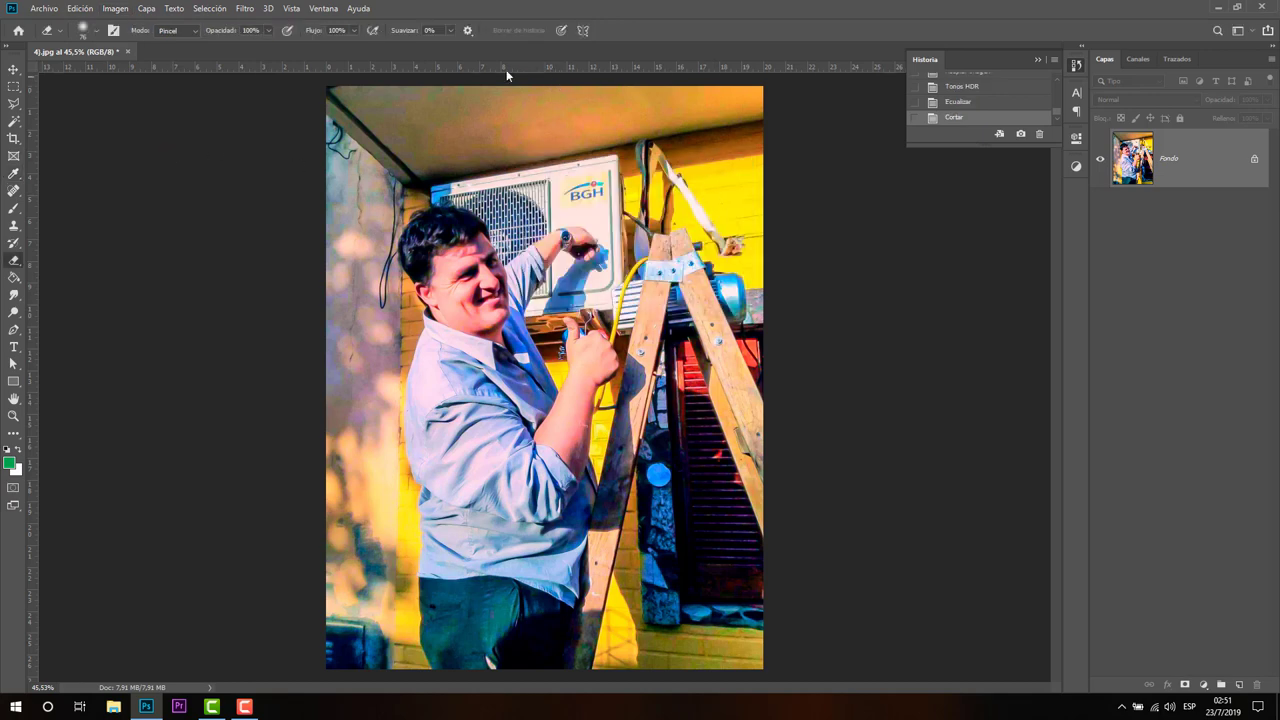
# Rotate the photo 90° clockwise, then step history back to the Cortar state
pyautogui.click(108, 10)
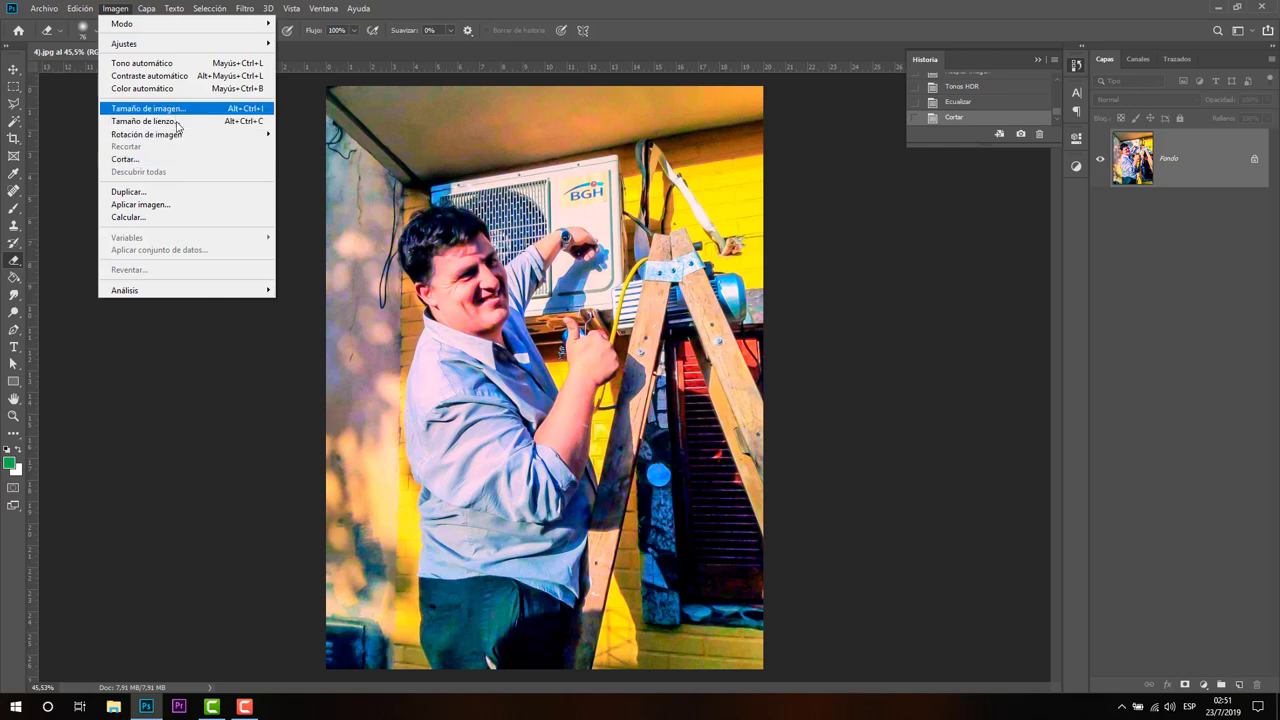
pyautogui.moveTo(147, 134)
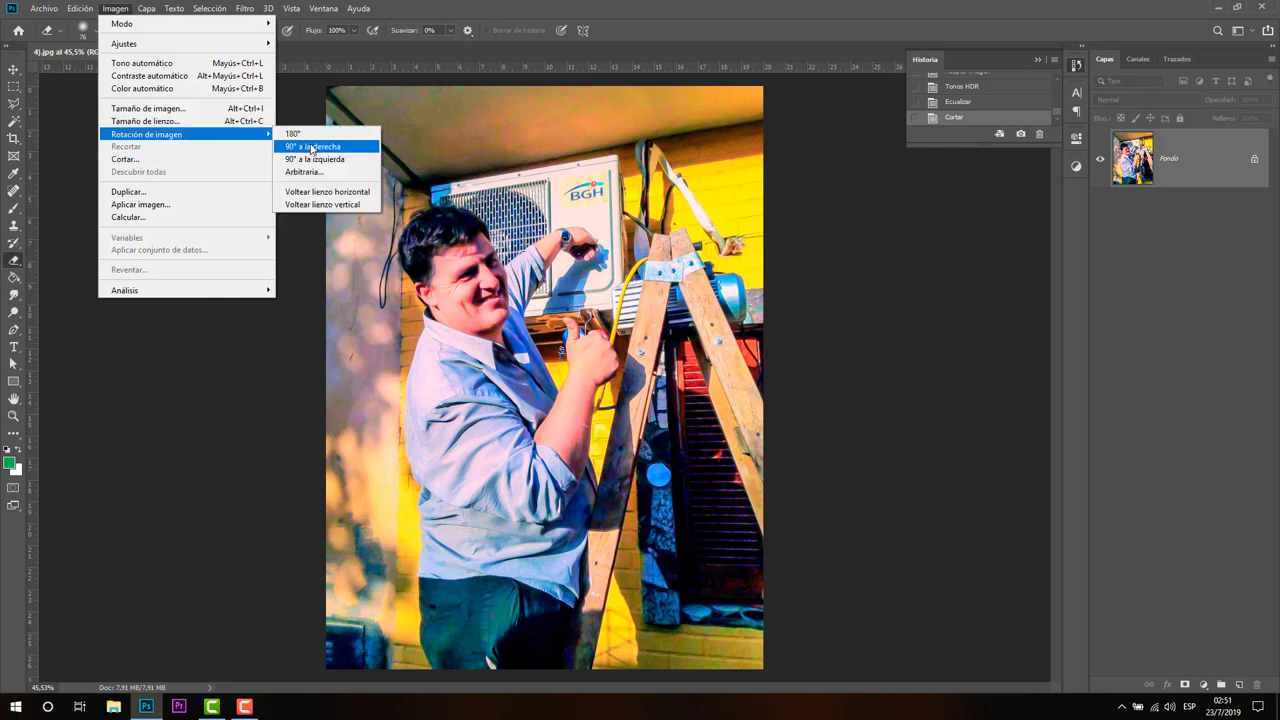
pyautogui.click(312, 146)
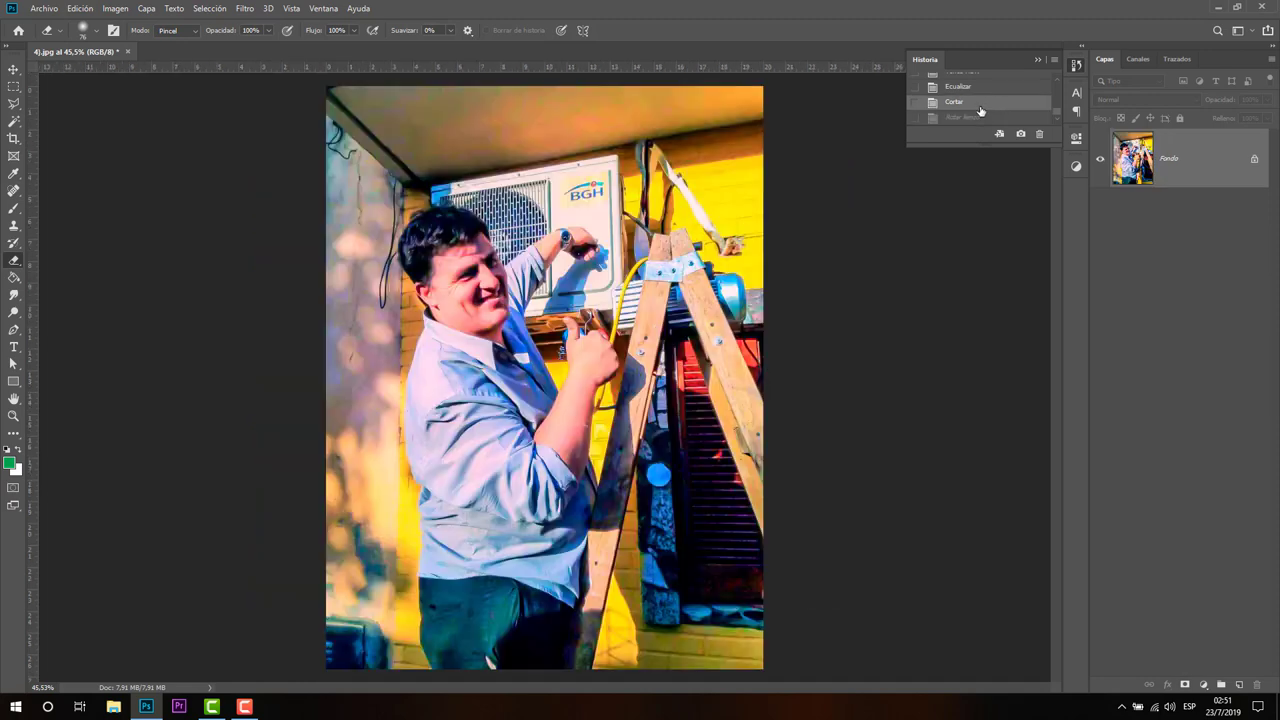
pyautogui.click(979, 102)
pyautogui.click(115, 13)
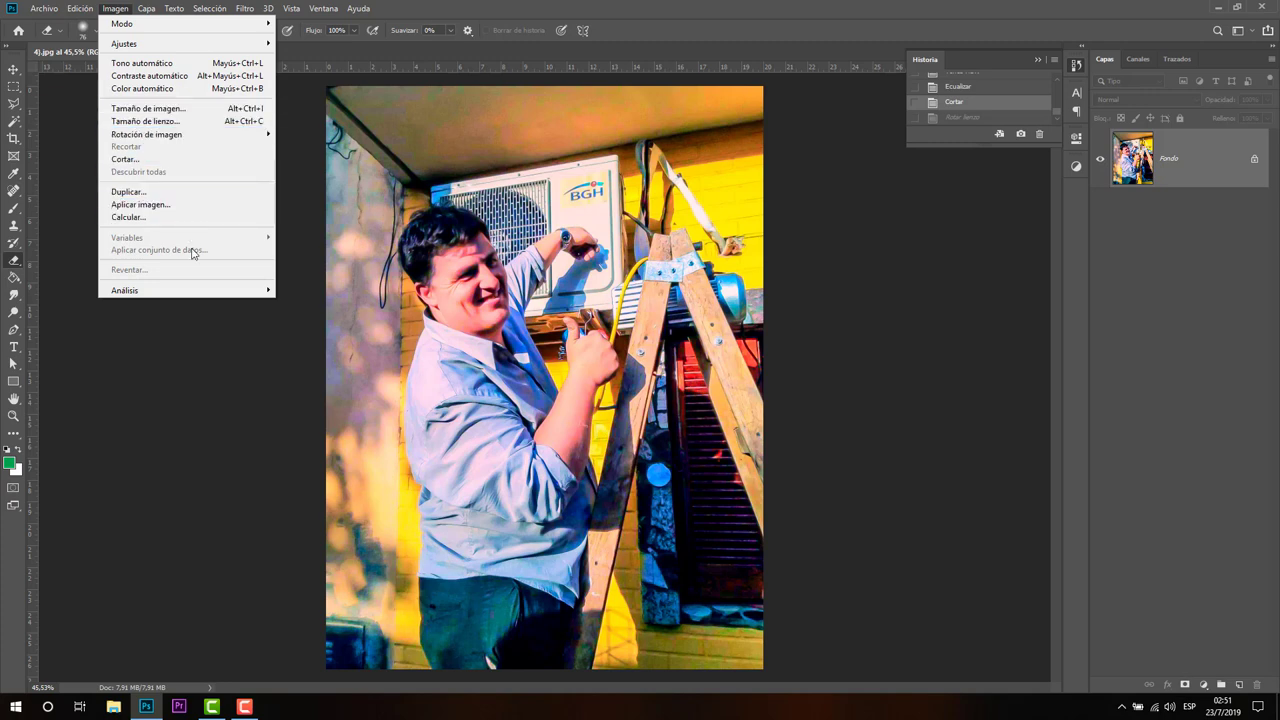
pyautogui.moveTo(185, 290)
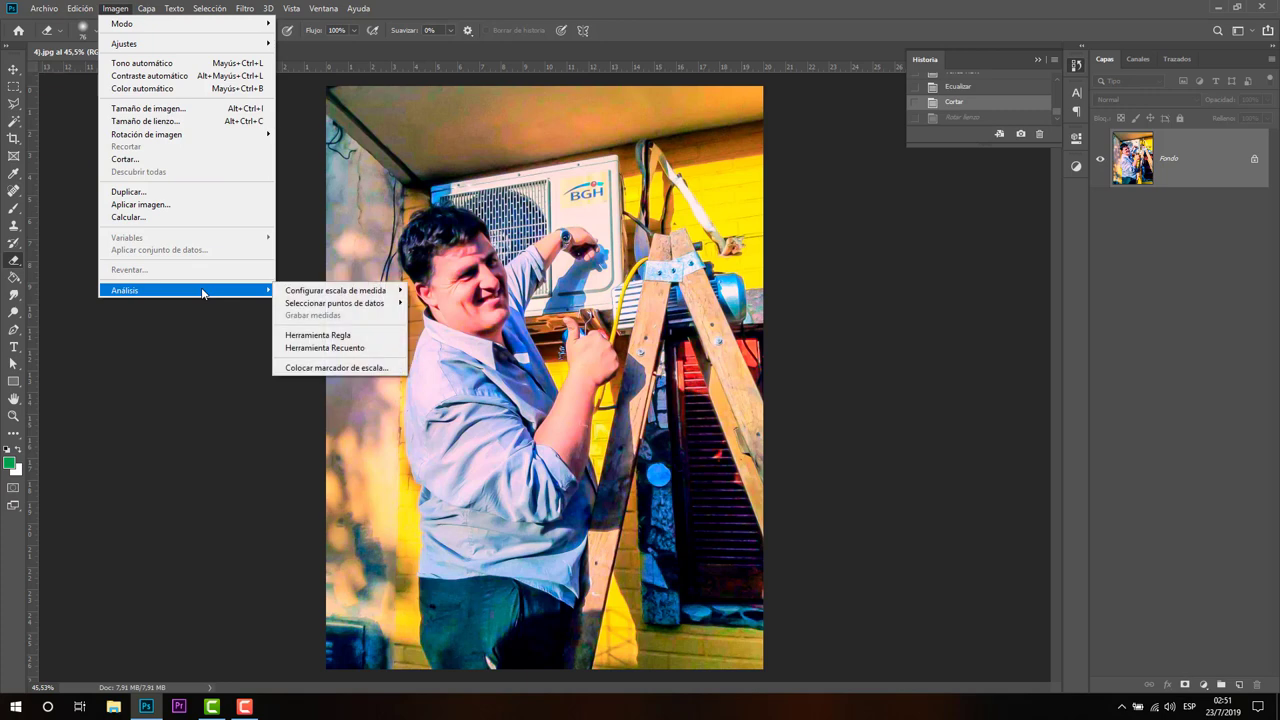
pyautogui.click(1163, 174)
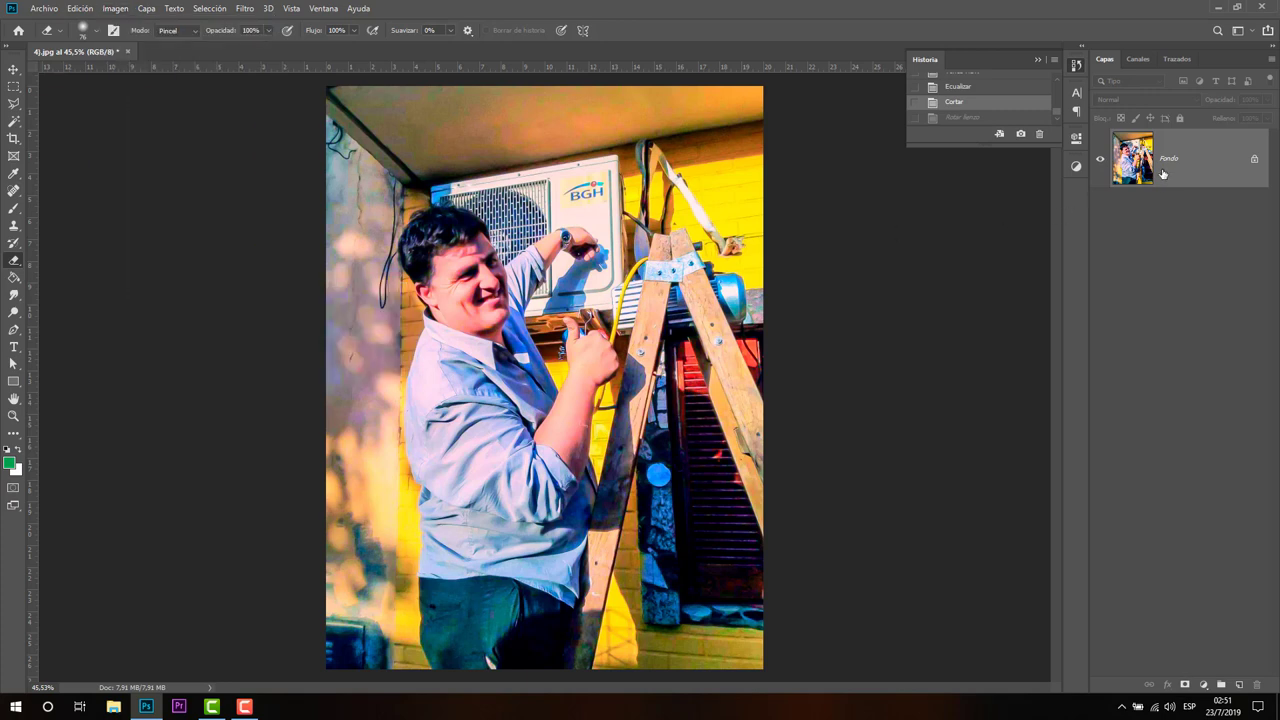
# Copy the photo to a new Capa 1 layer with Ctrl+J
pyautogui.hotkey('ctrl', 'j')
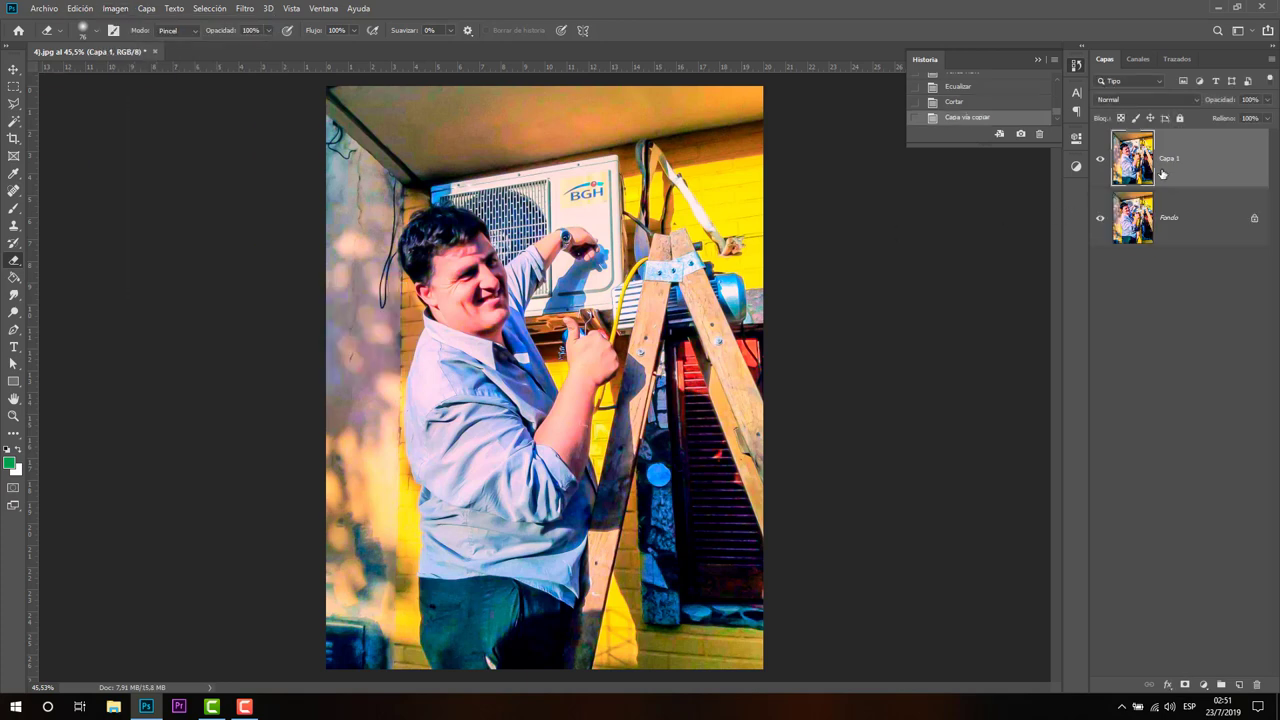
pyautogui.click(115, 8)
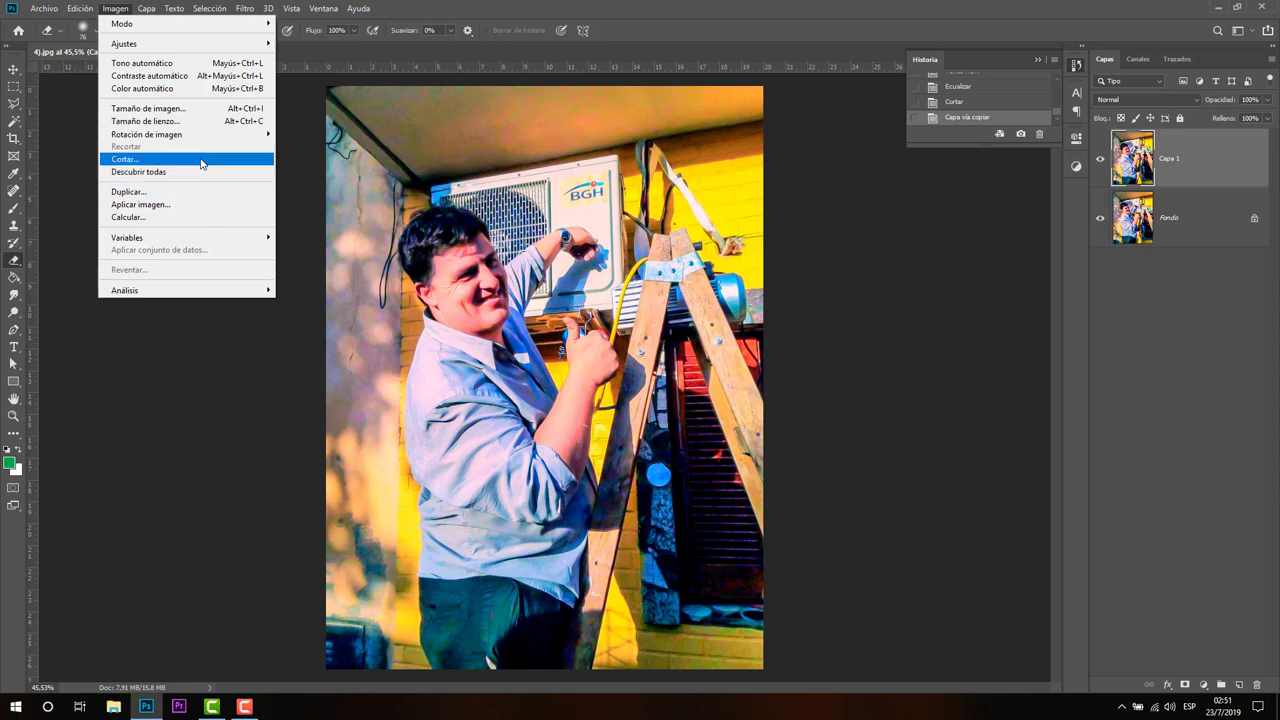
pyautogui.moveTo(185, 290)
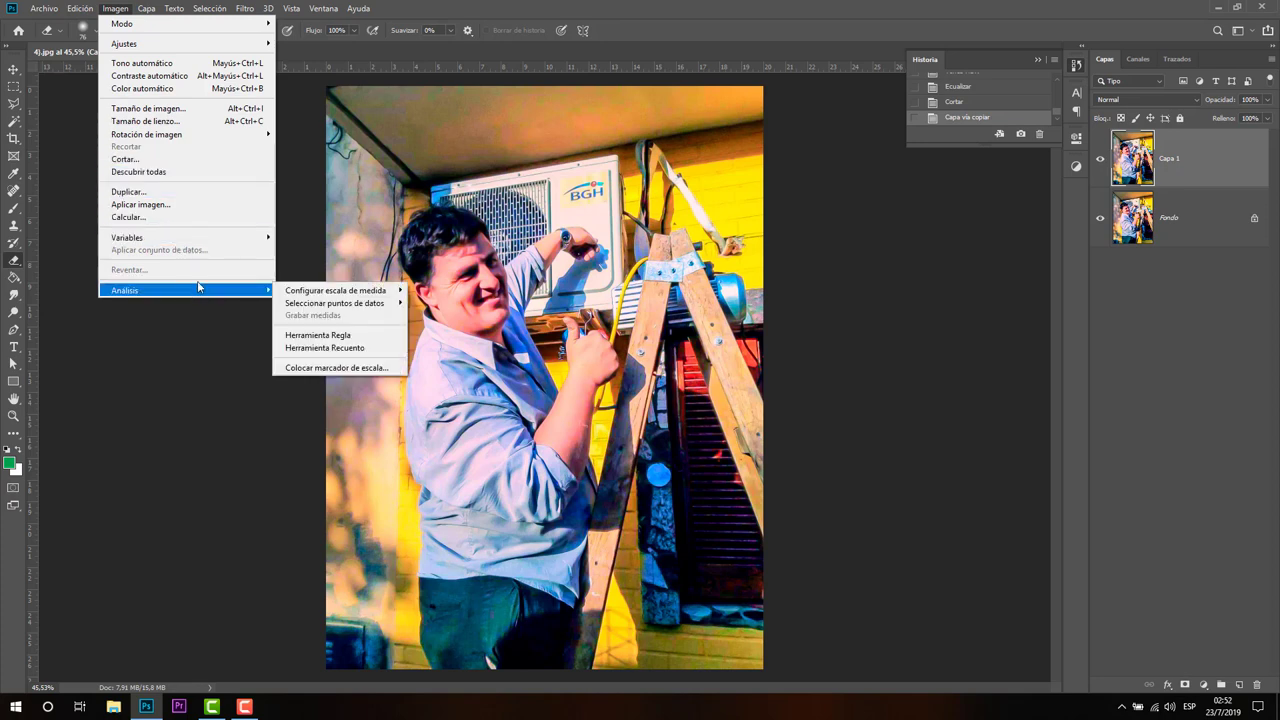
# Set Capa 1's blend mode to Superponer
pyautogui.click(1188, 323)
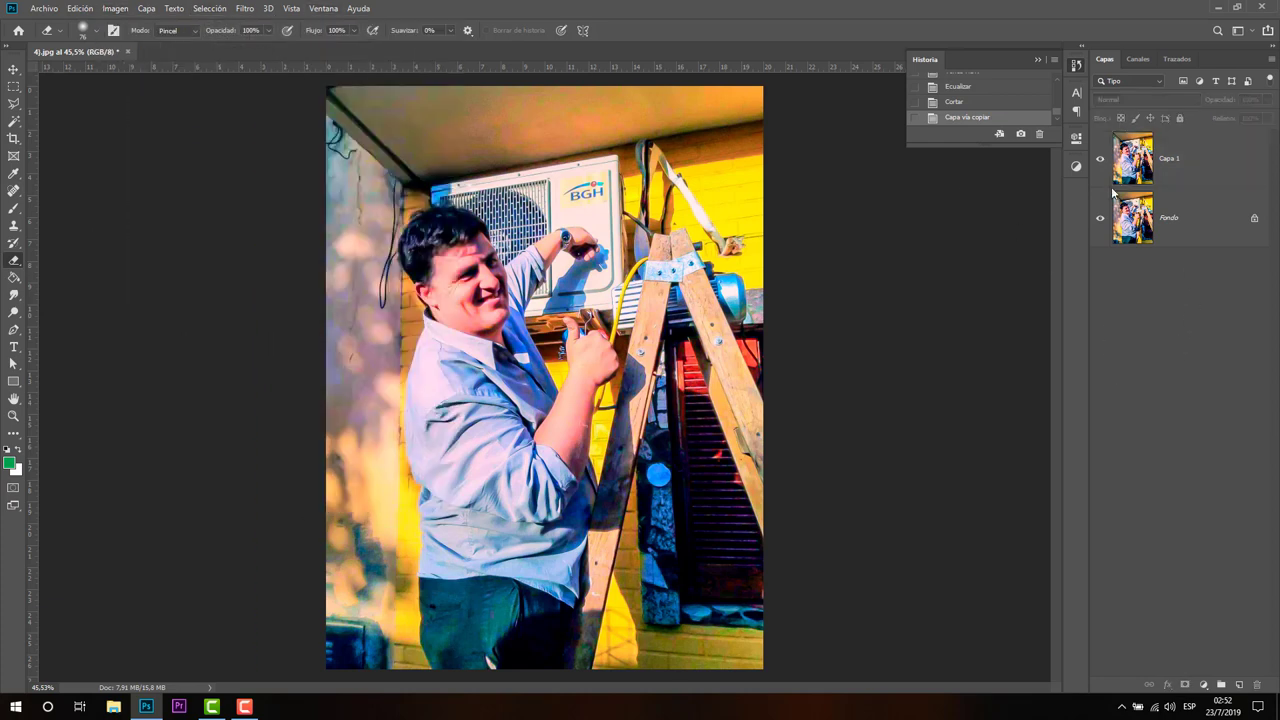
pyautogui.click(1165, 170)
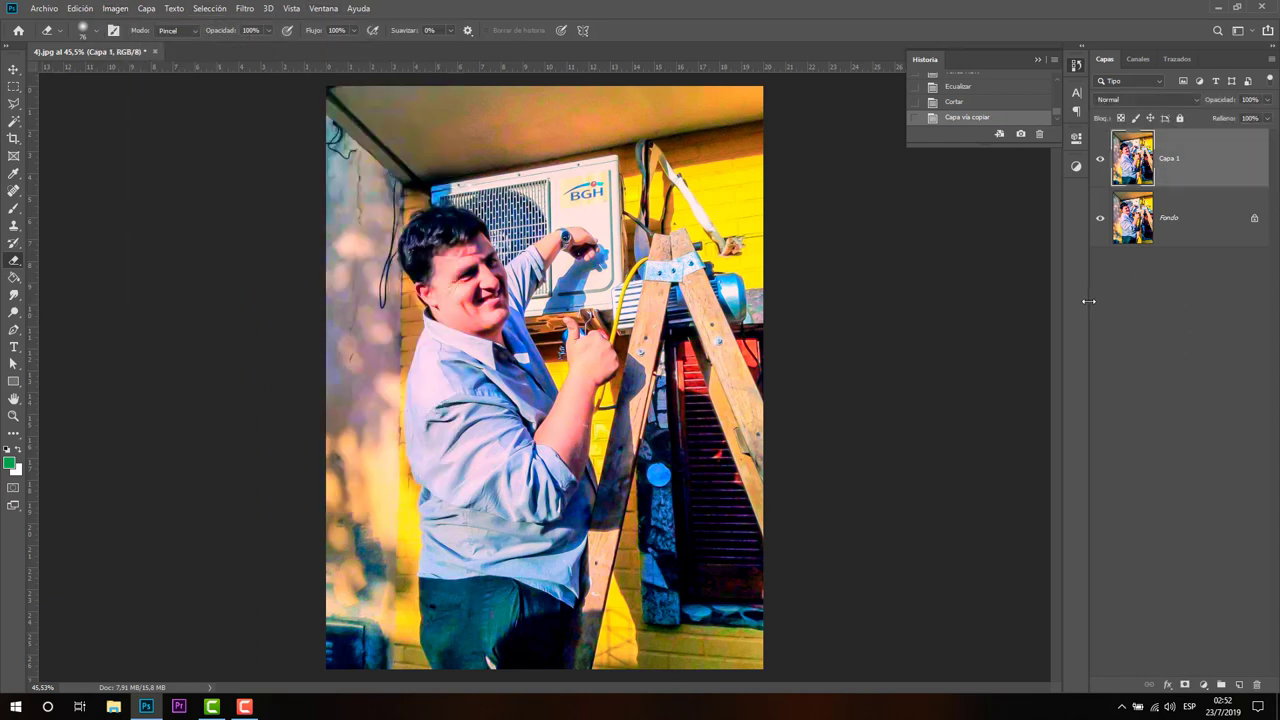
pyautogui.click(1165, 99)
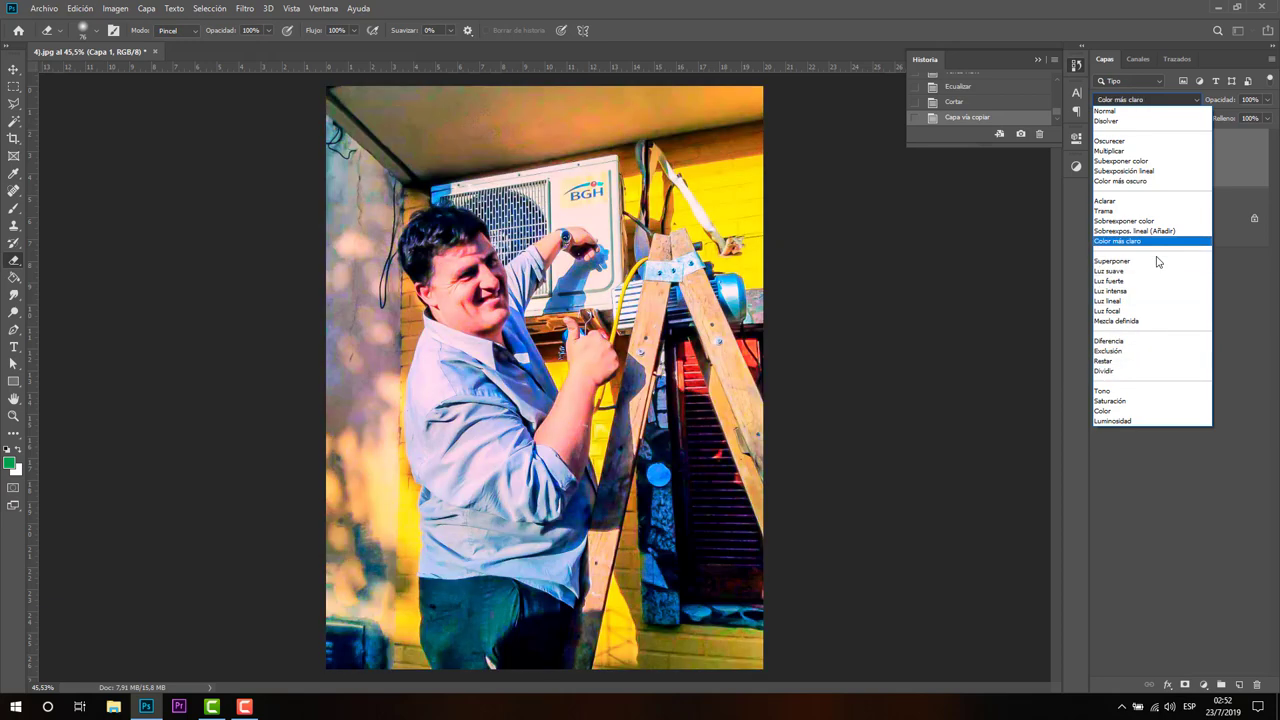
pyautogui.click(1158, 262)
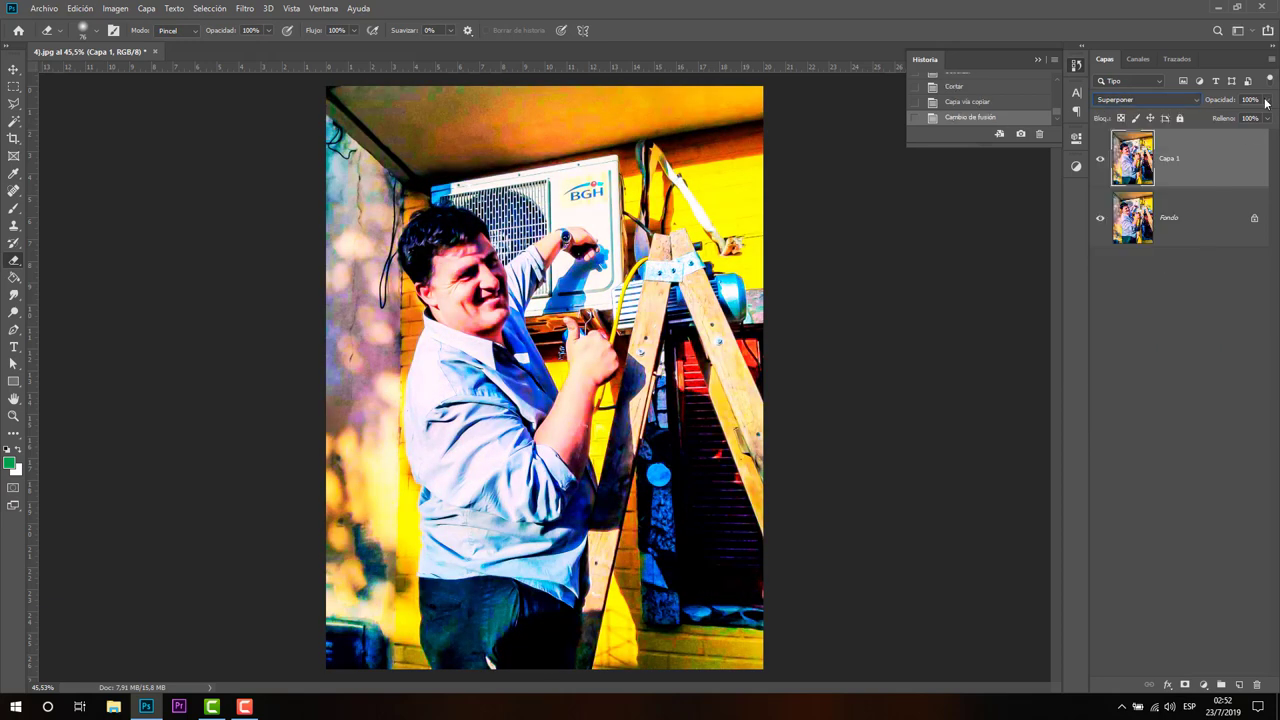
# Apply Desenfoque gaussiano with an 8.0-pixel radius to Capa 1
pyautogui.click(245, 8)
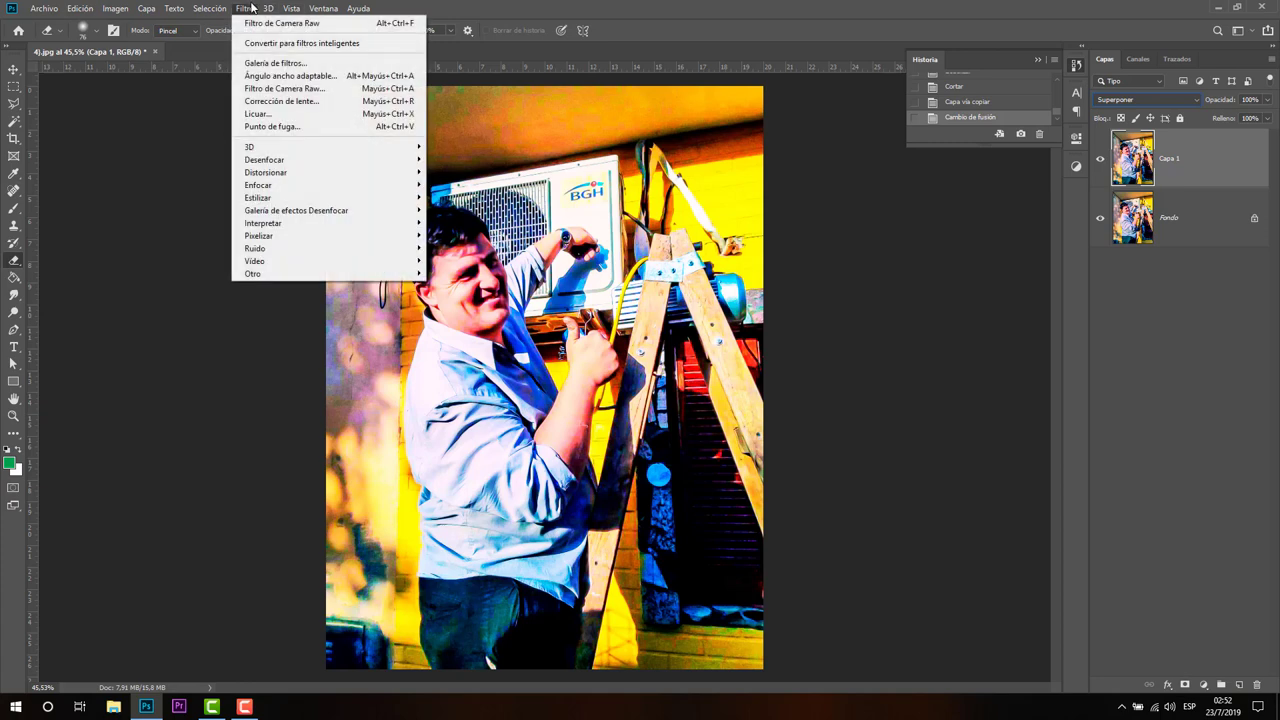
pyautogui.moveTo(300, 159)
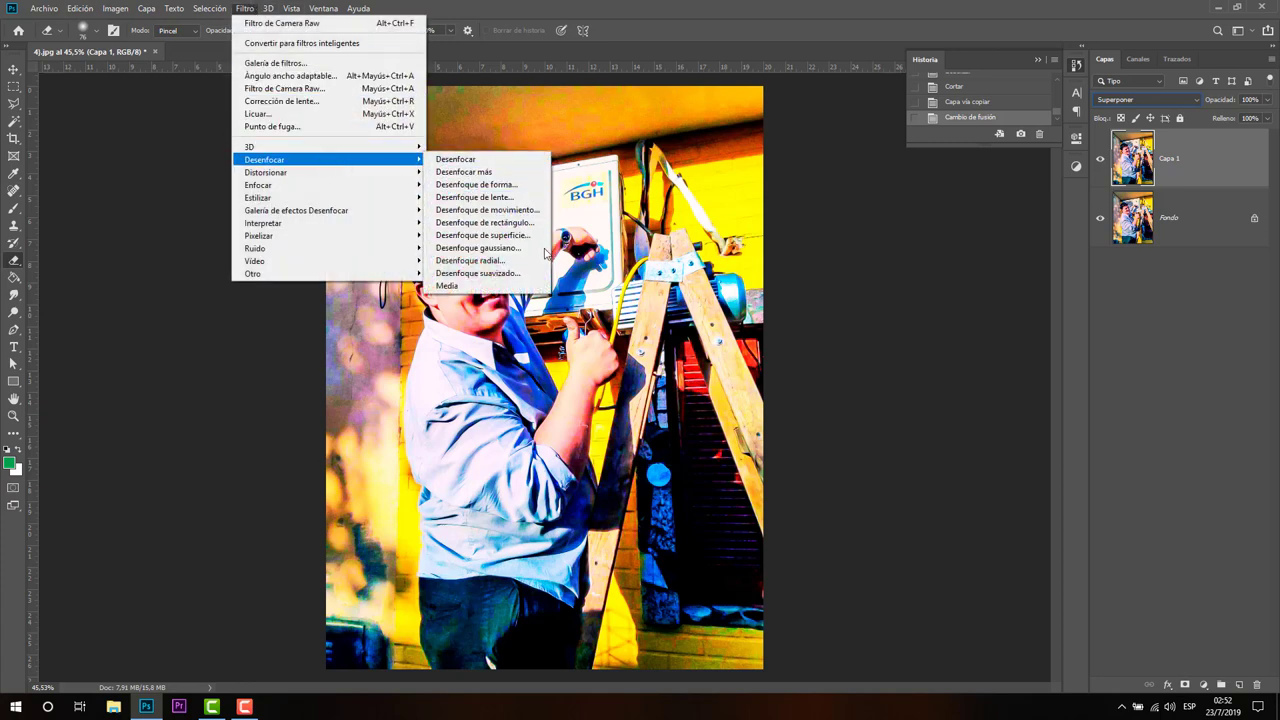
pyautogui.click(537, 252)
pyautogui.moveTo(537, 350); pyautogui.dragTo(575, 356)
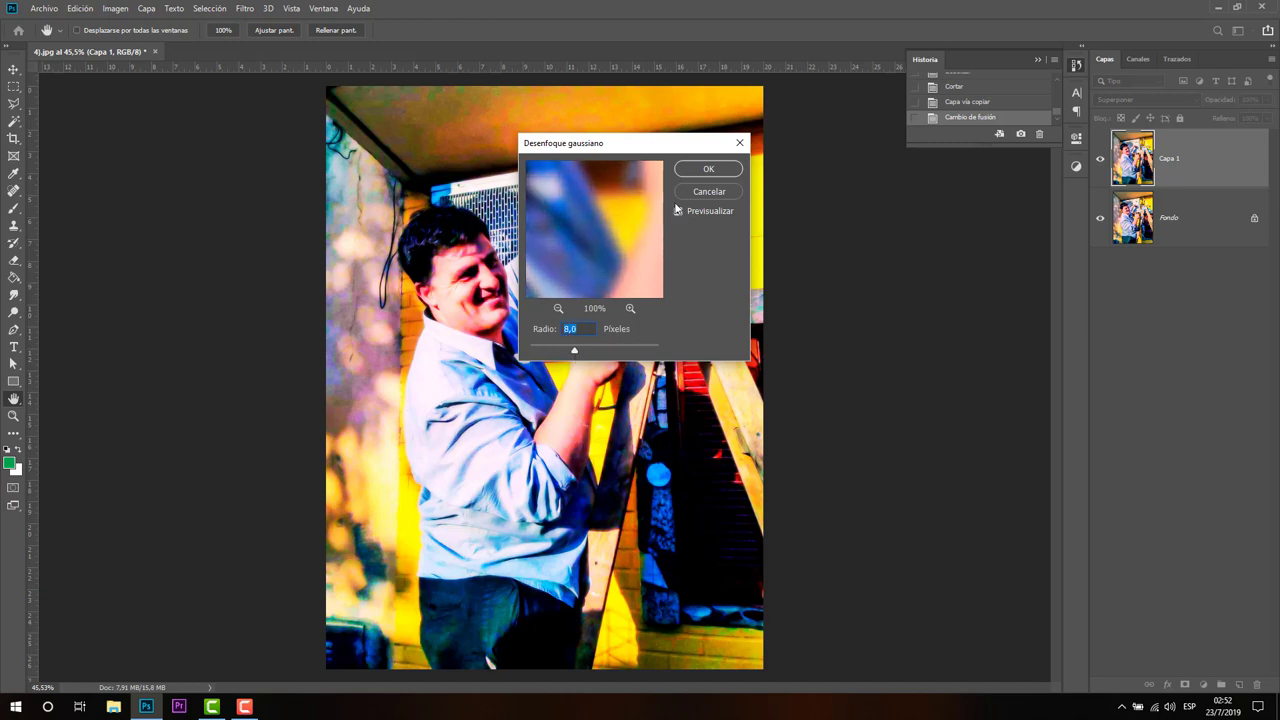
pyautogui.click(718, 169)
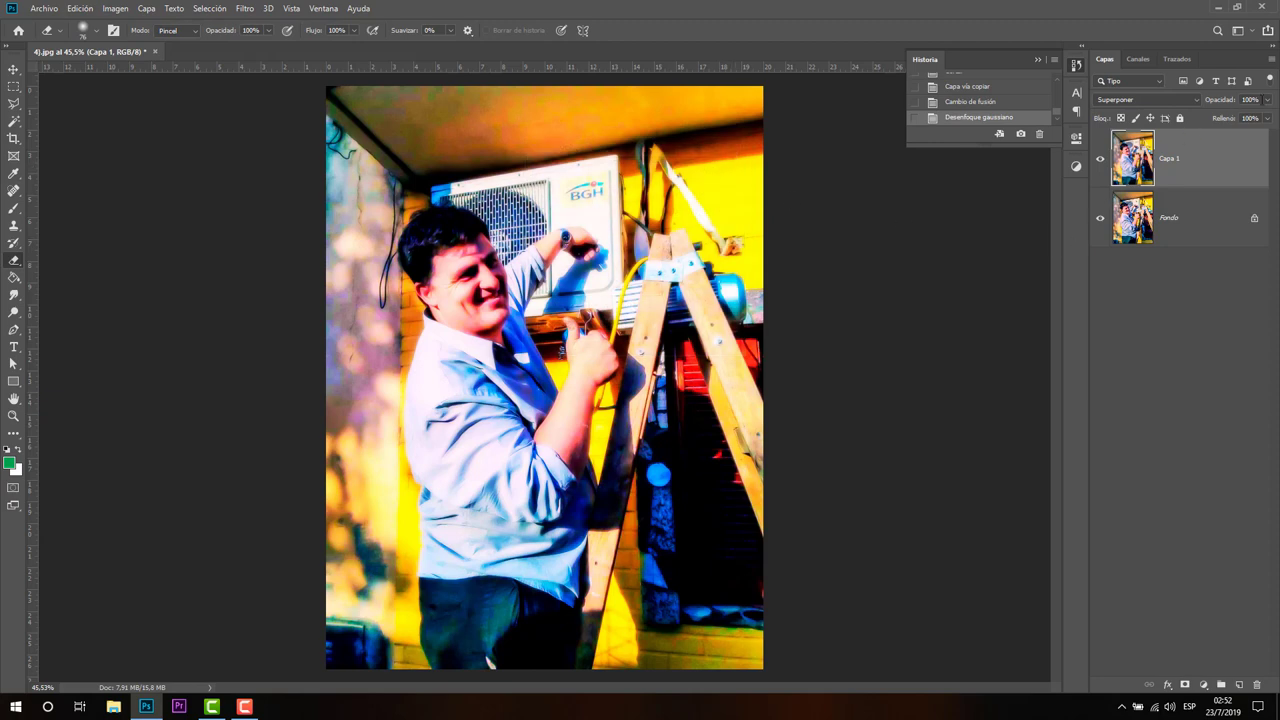
# Lower Capa 1's opacity to about 74% and toggle its visibility to compare
pyautogui.click(1267, 100)
pyautogui.moveTo(1263, 115); pyautogui.dragTo(1252, 117)
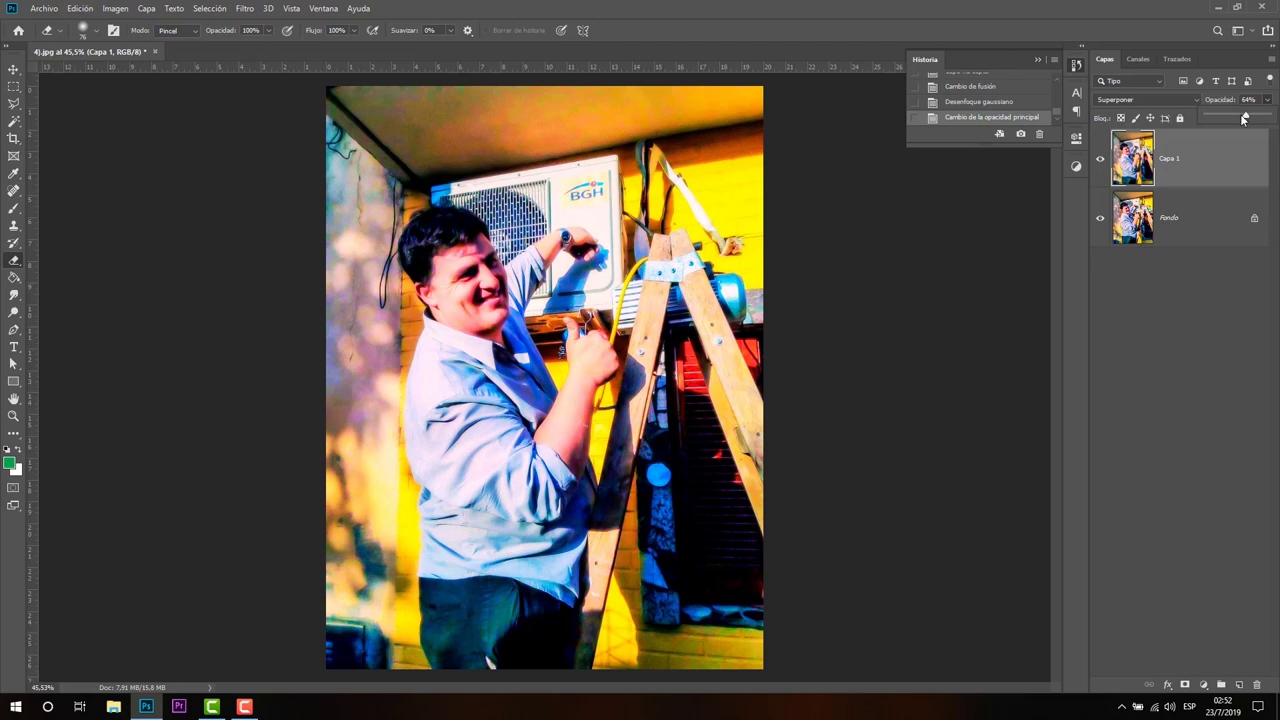
pyautogui.moveTo(1243, 118); pyautogui.dragTo(1245, 118)
pyautogui.click(1101, 159)
pyautogui.click(1101, 159)
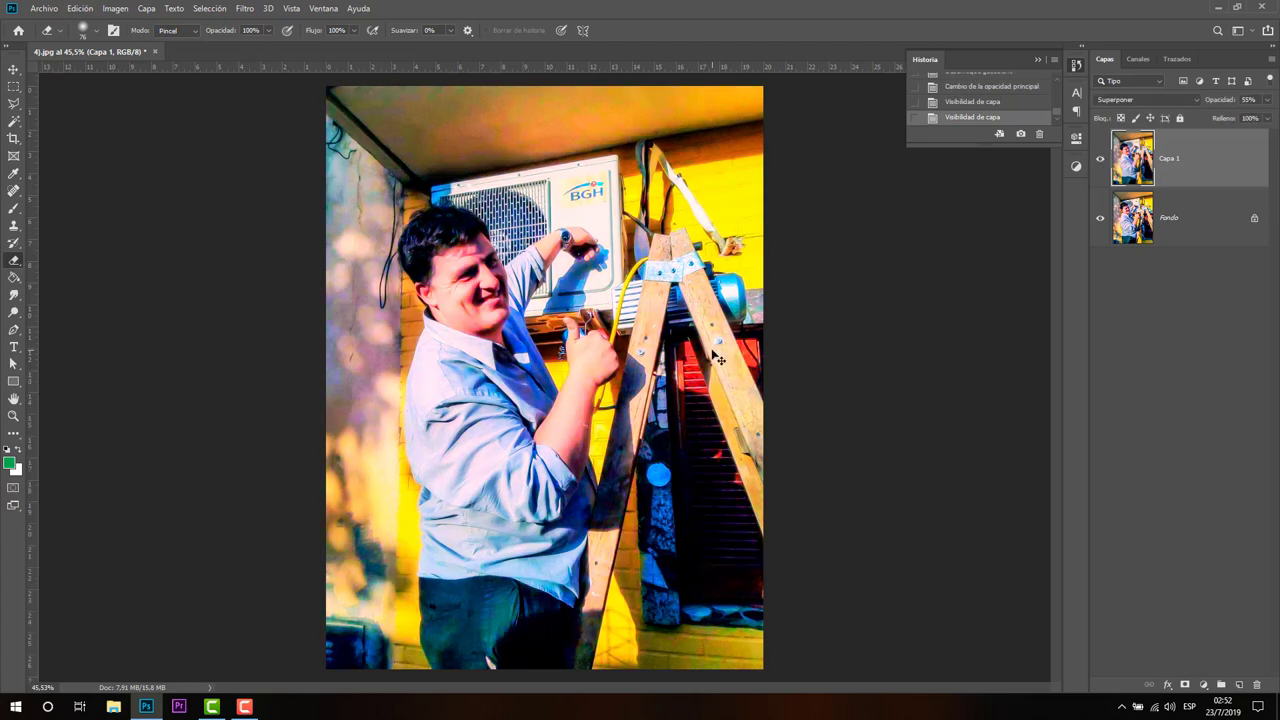
# Zoom in, compare the photo with and without the overlay, then set opacity to 45%
pyautogui.scroll(2, 717, 358)
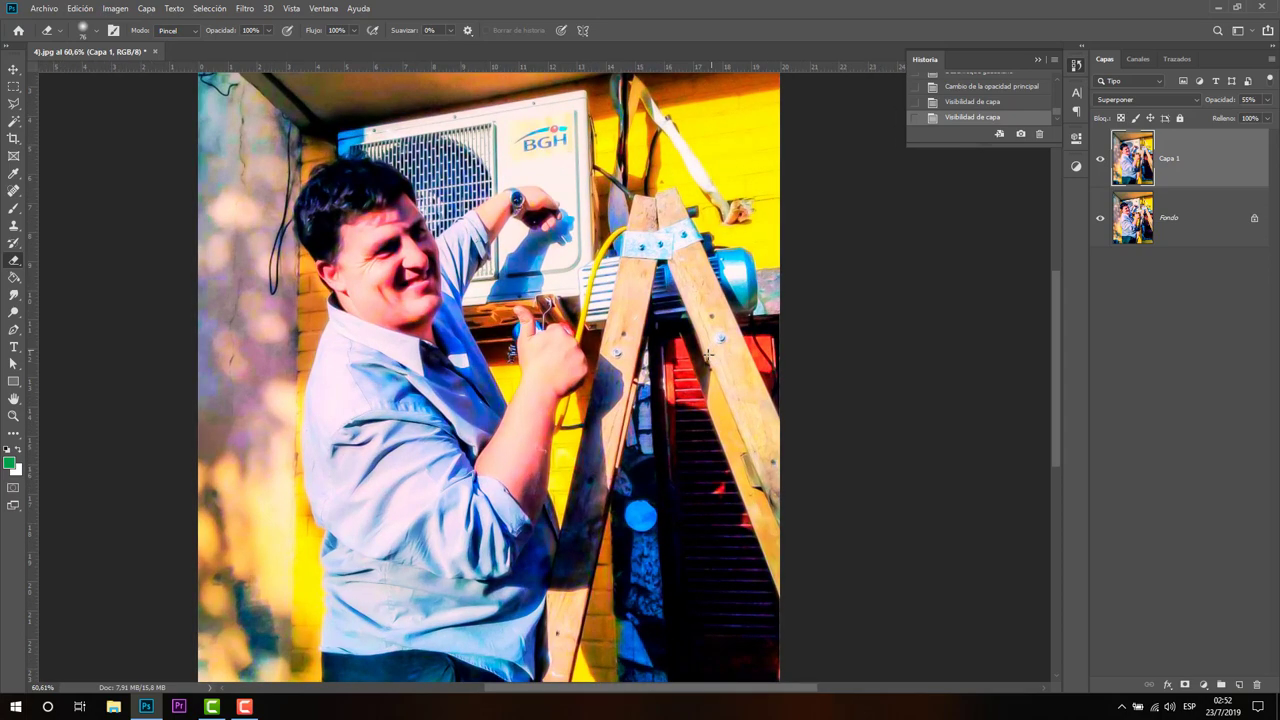
pyautogui.scroll(1, 698, 366)
pyautogui.scroll(1, 698, 366)
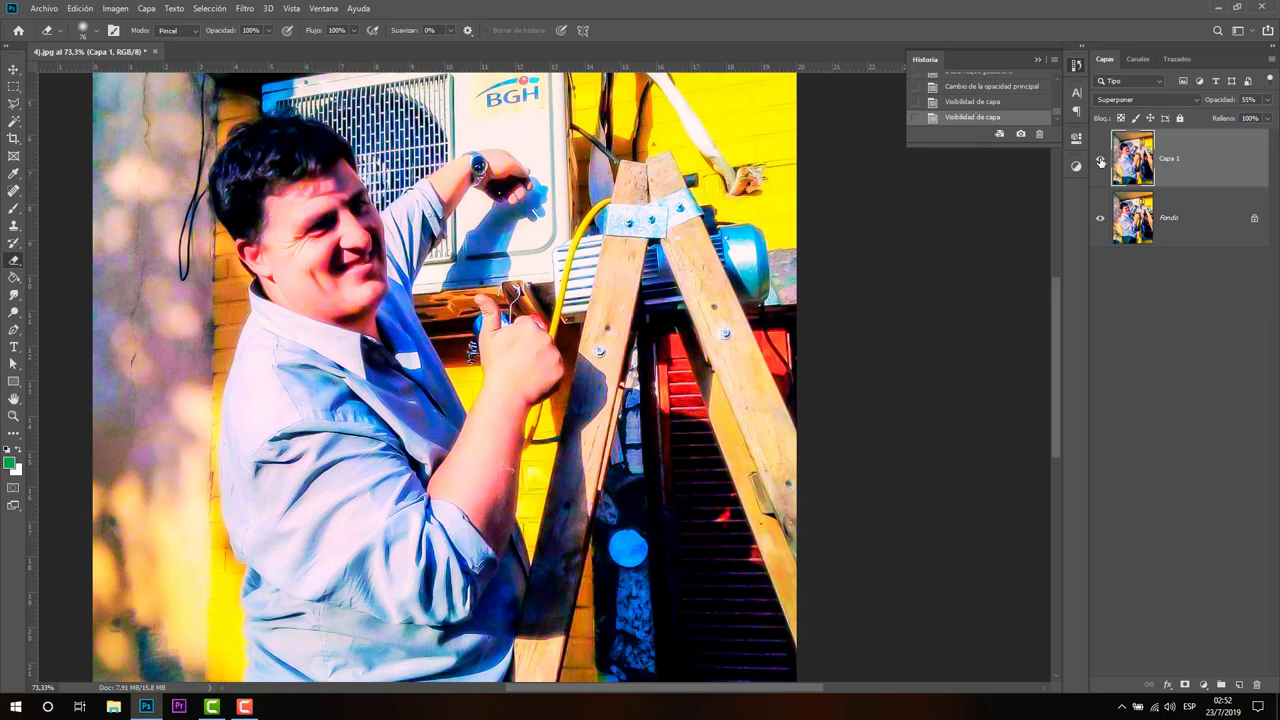
pyautogui.click(1101, 162)
pyautogui.click(1101, 162)
pyautogui.click(1101, 162)
pyautogui.click(1101, 162)
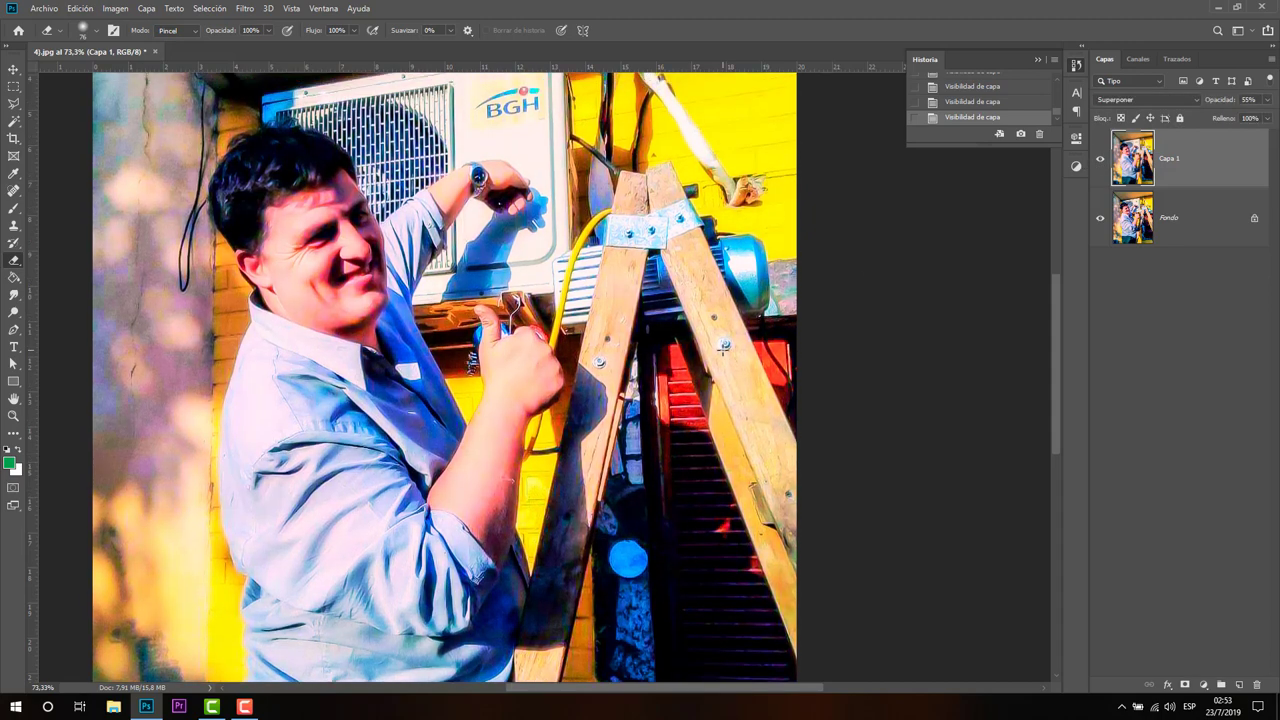
pyautogui.scroll(-3, 728, 343)
pyautogui.scroll(1, 722, 350)
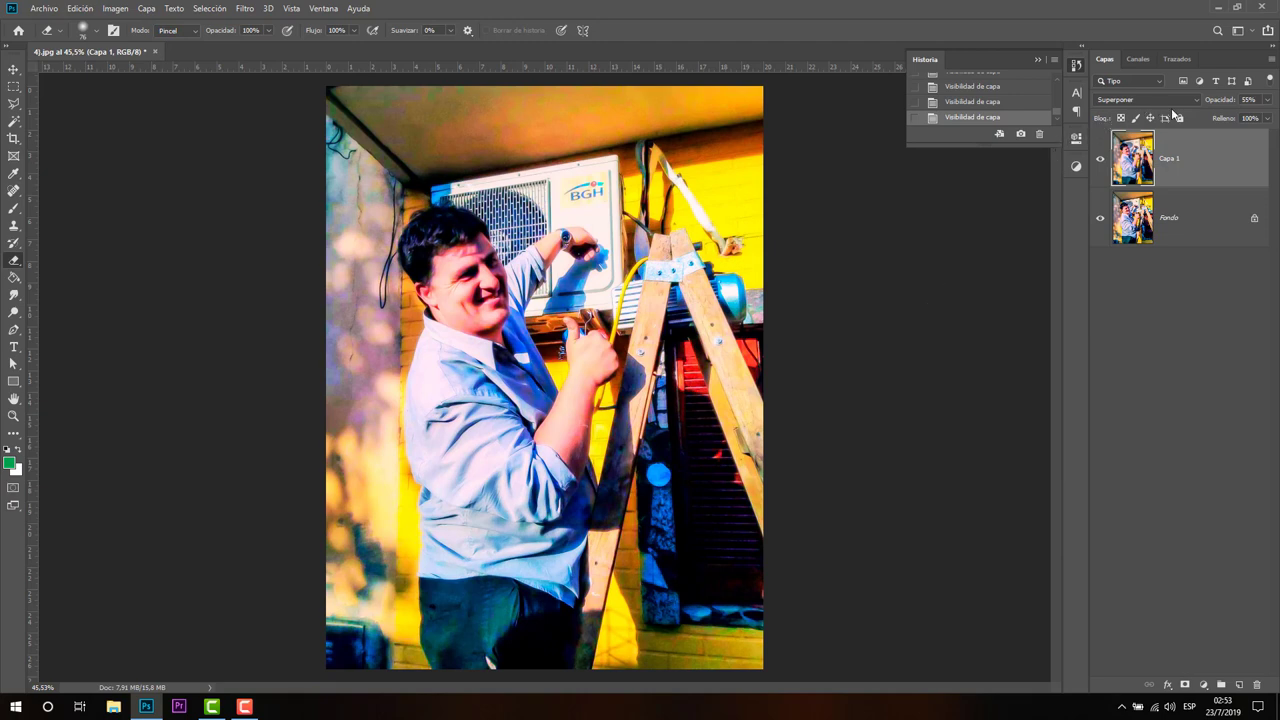
pyautogui.click(1267, 101)
pyautogui.moveTo(1242, 115); pyautogui.dragTo(1236, 116)
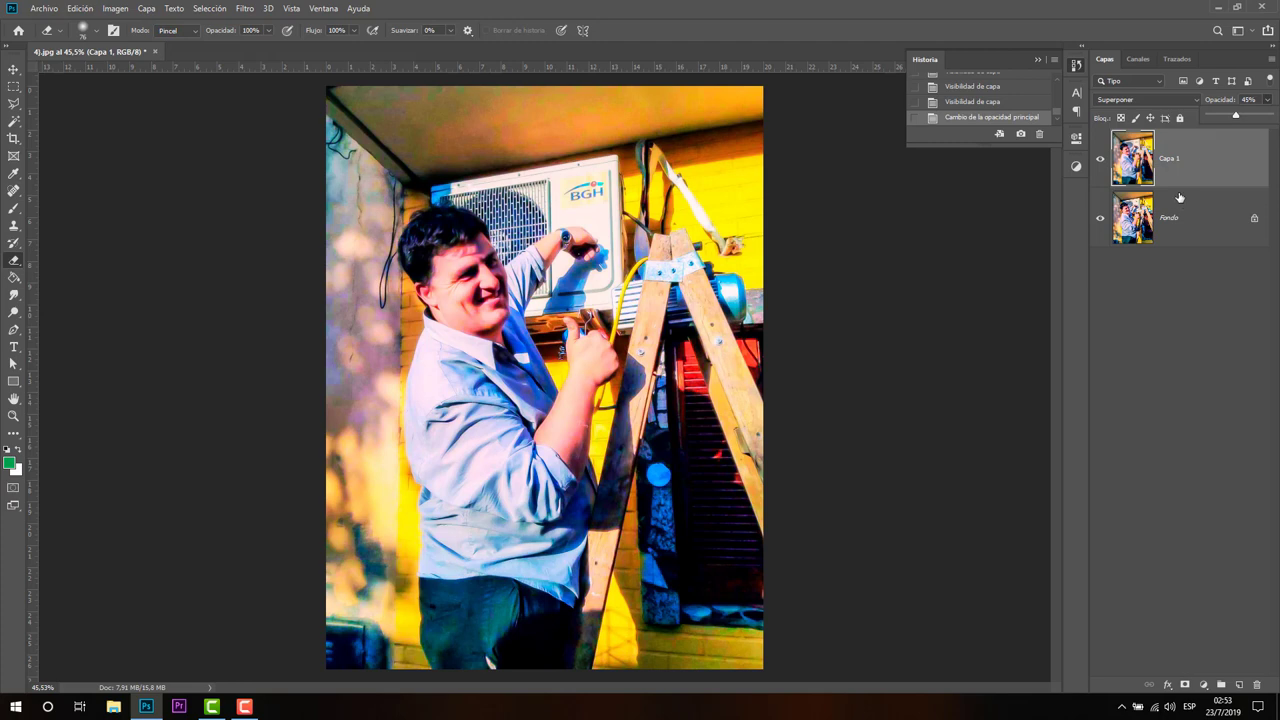
# Apply Add Noise to Capa 1 with Uniform distribution and an amount of about 9.64%
pyautogui.click(245, 10)
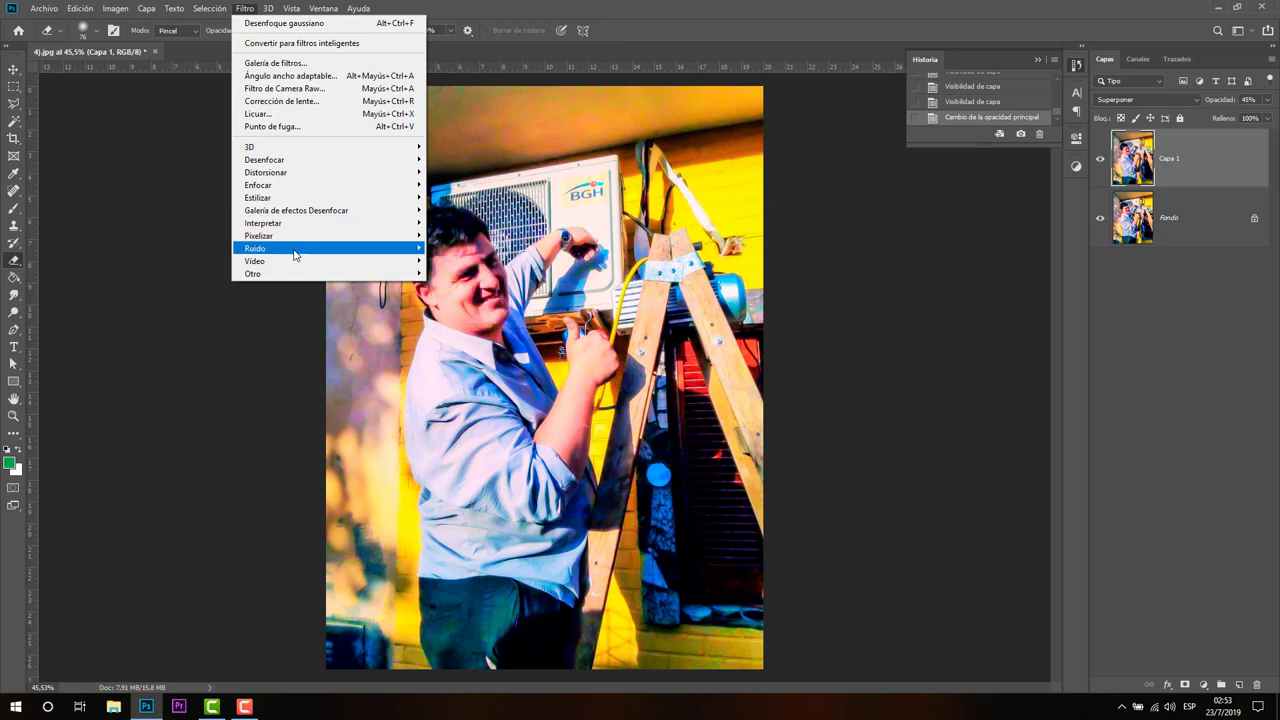
pyautogui.moveTo(296, 248)
pyautogui.click(445, 248)
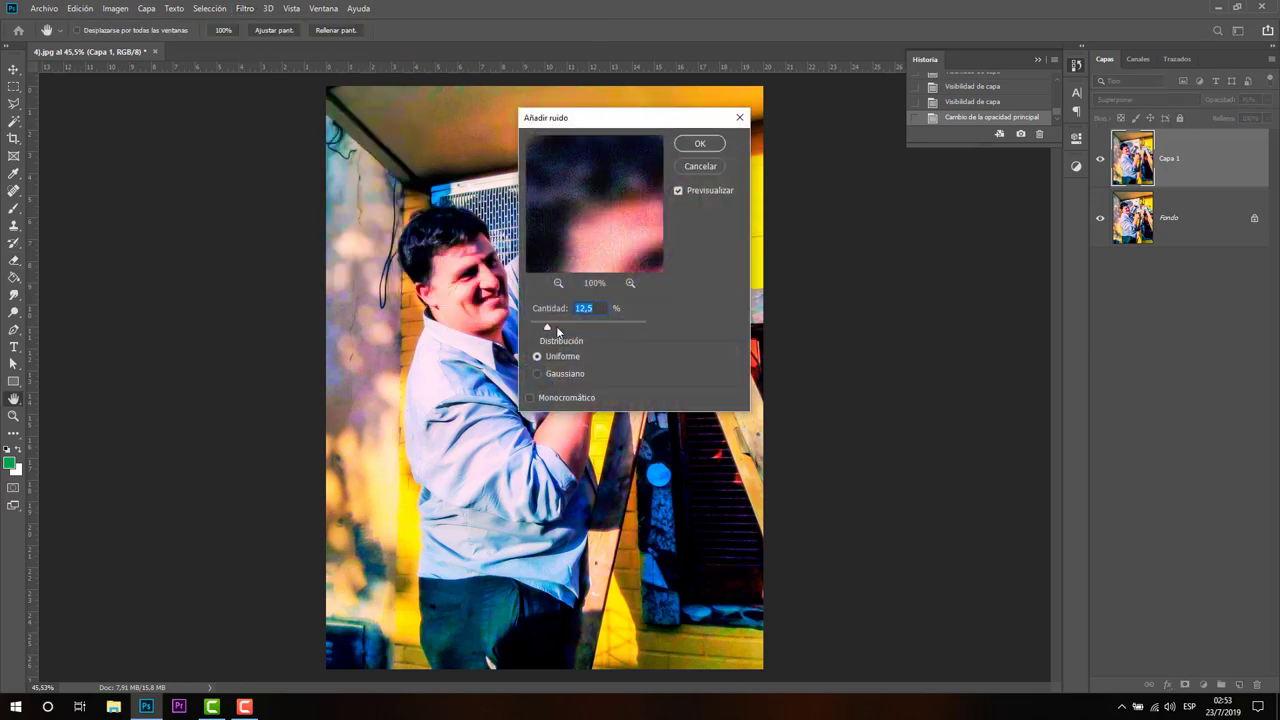
pyautogui.moveTo(547, 328); pyautogui.dragTo(533, 330)
pyautogui.click(700, 143)
# Compare history states, then step back to before Añadir ruido was applied
pyautogui.press('e')
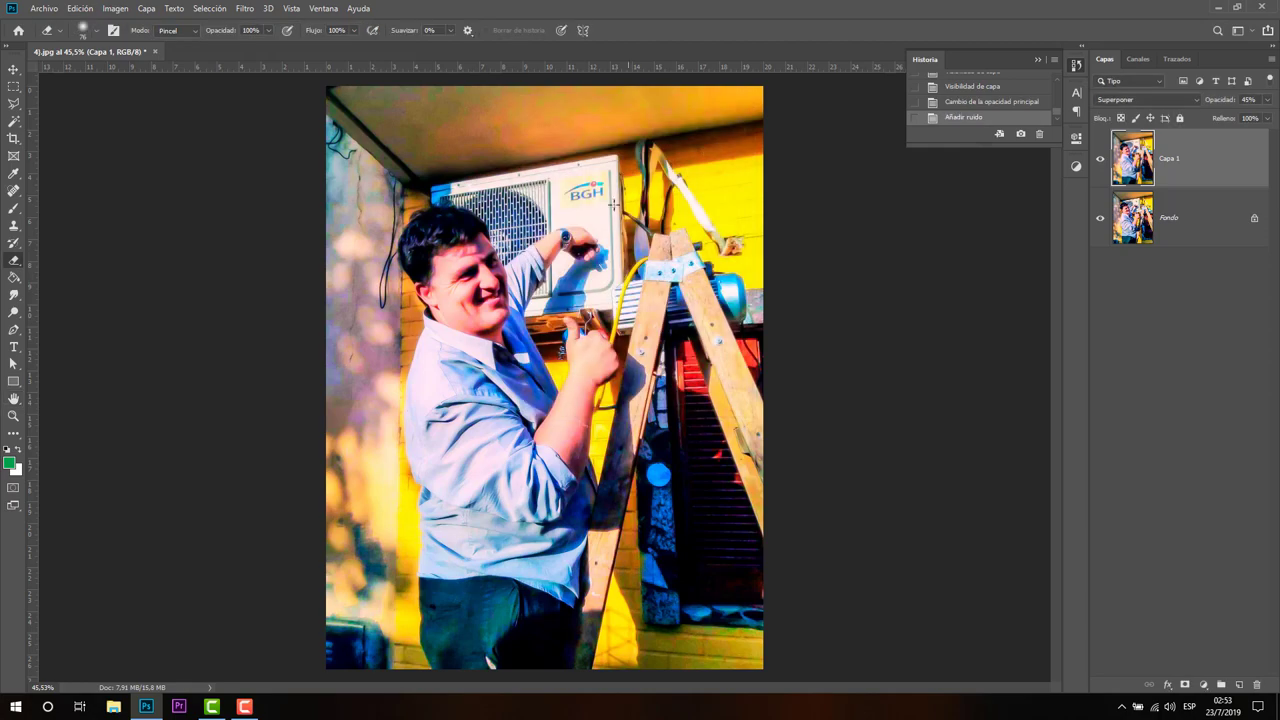
pyautogui.scroll(1, 497, 329)
pyautogui.scroll(4, 497, 329)
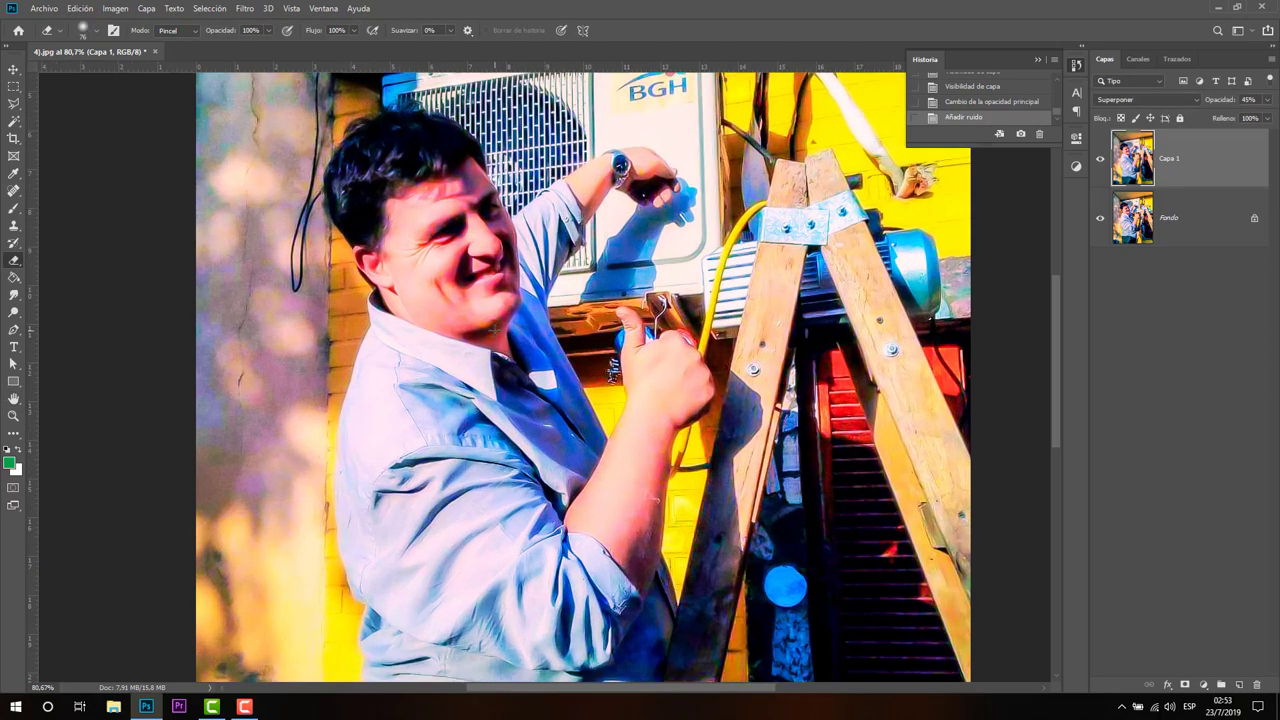
pyautogui.scroll(2, 495, 328)
pyautogui.scroll(2, 493, 328)
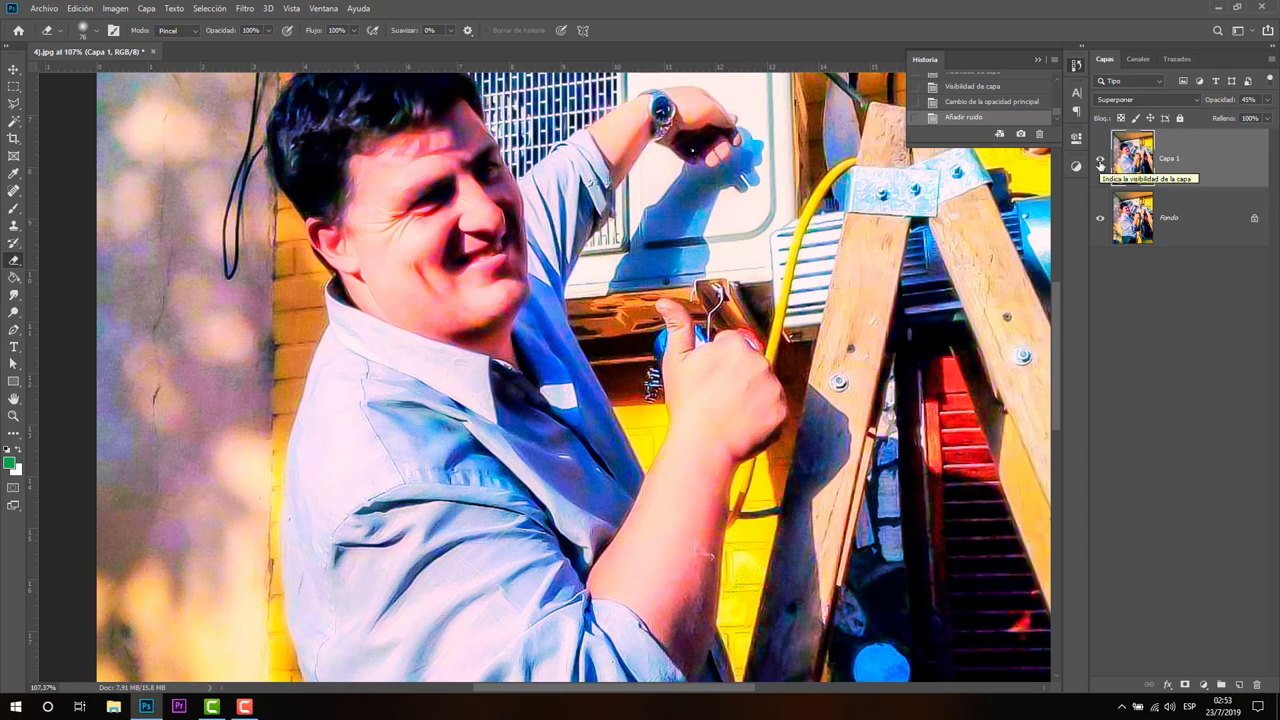
pyautogui.click(1100, 160)
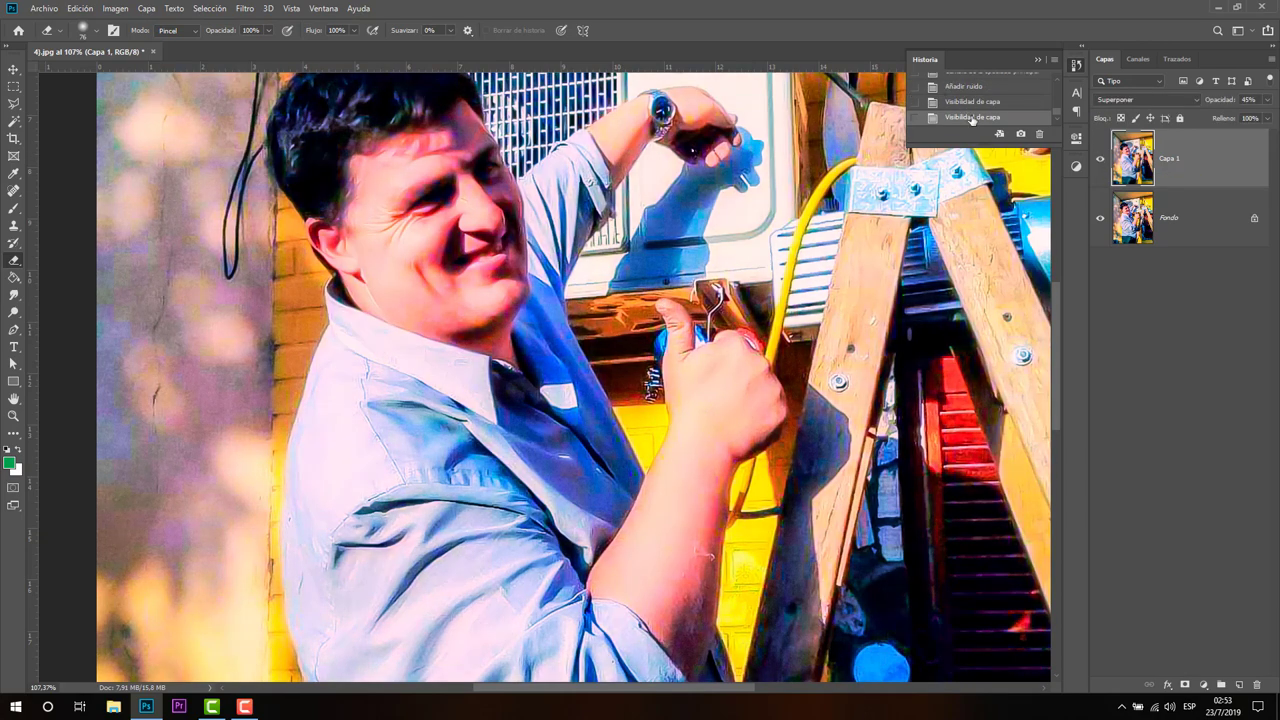
pyautogui.click(1010, 107)
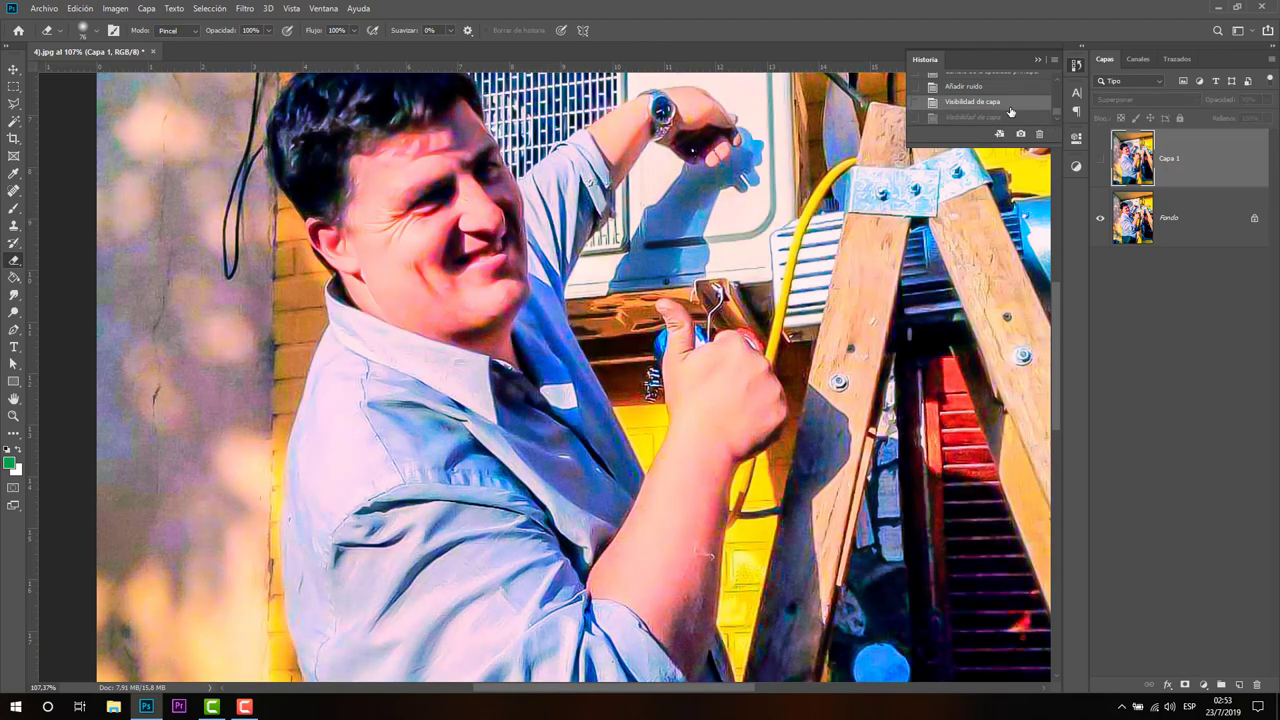
pyautogui.click(1012, 116)
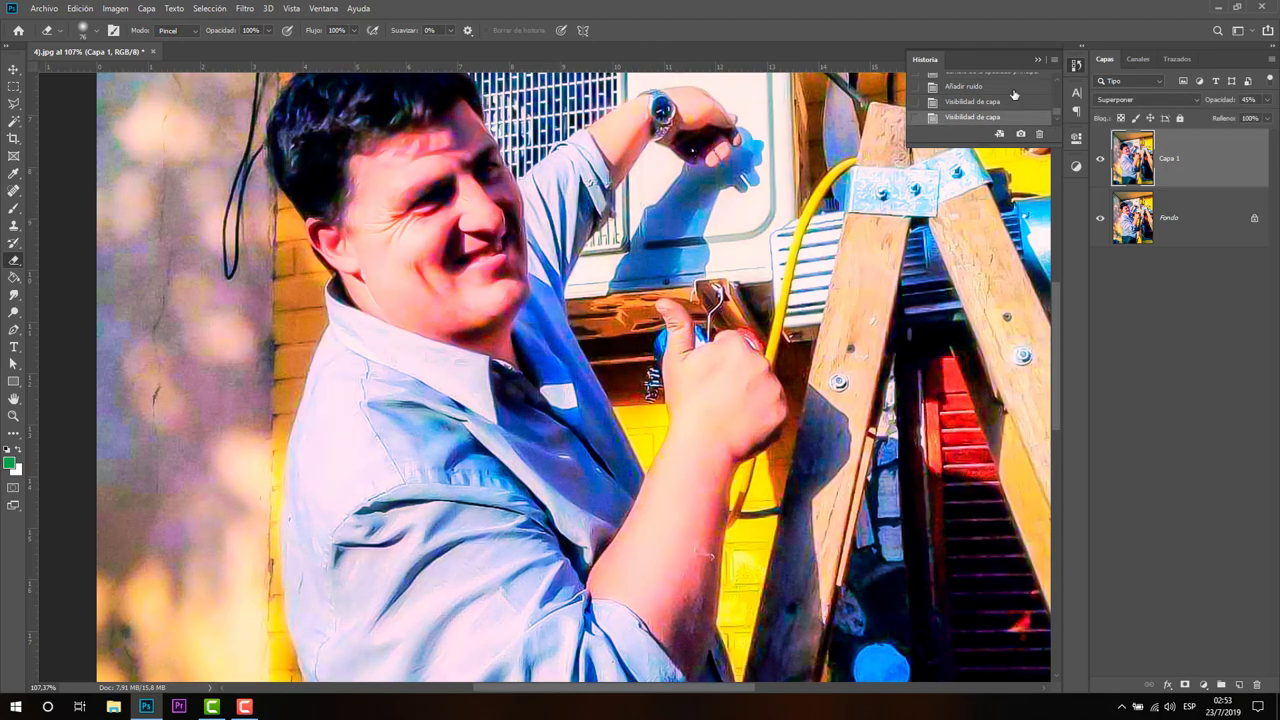
pyautogui.scroll(1, 1012, 96)
pyautogui.scroll(1, 1013, 95)
pyautogui.click(1012, 96)
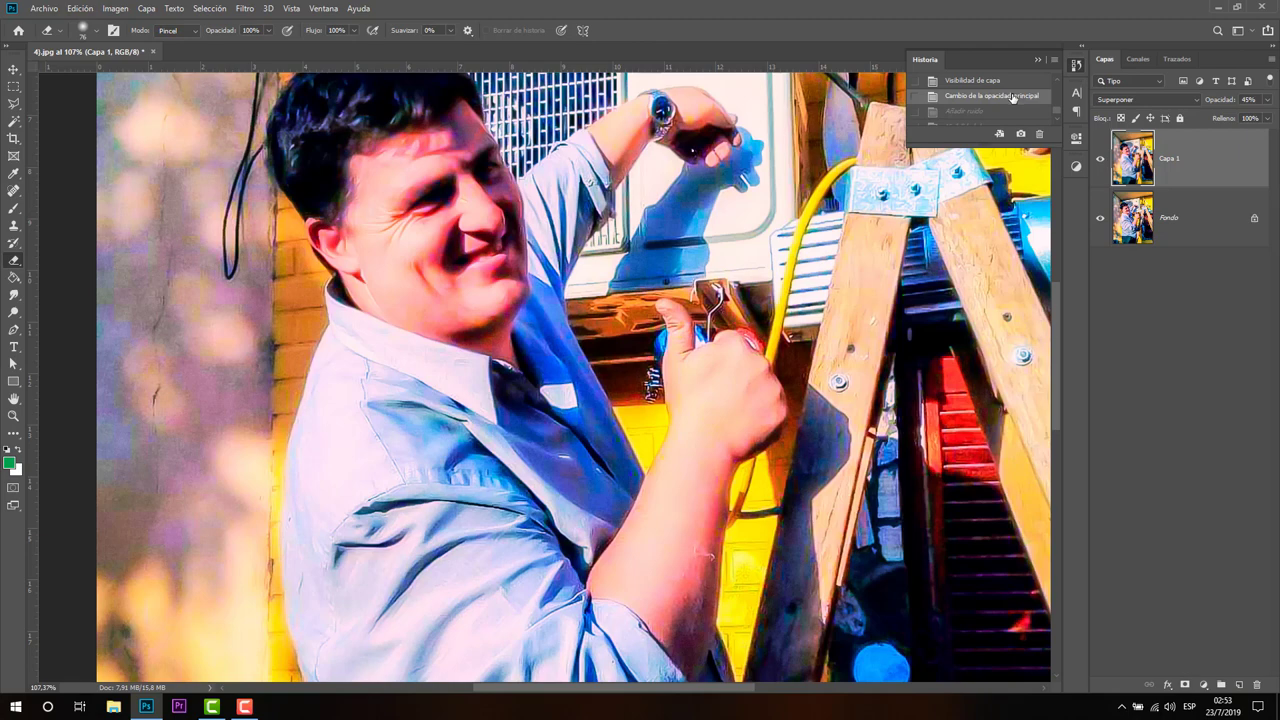
# Toggle Capa 1's visibility to compare, and lower its opacity to 30%
pyautogui.click(1100, 160)
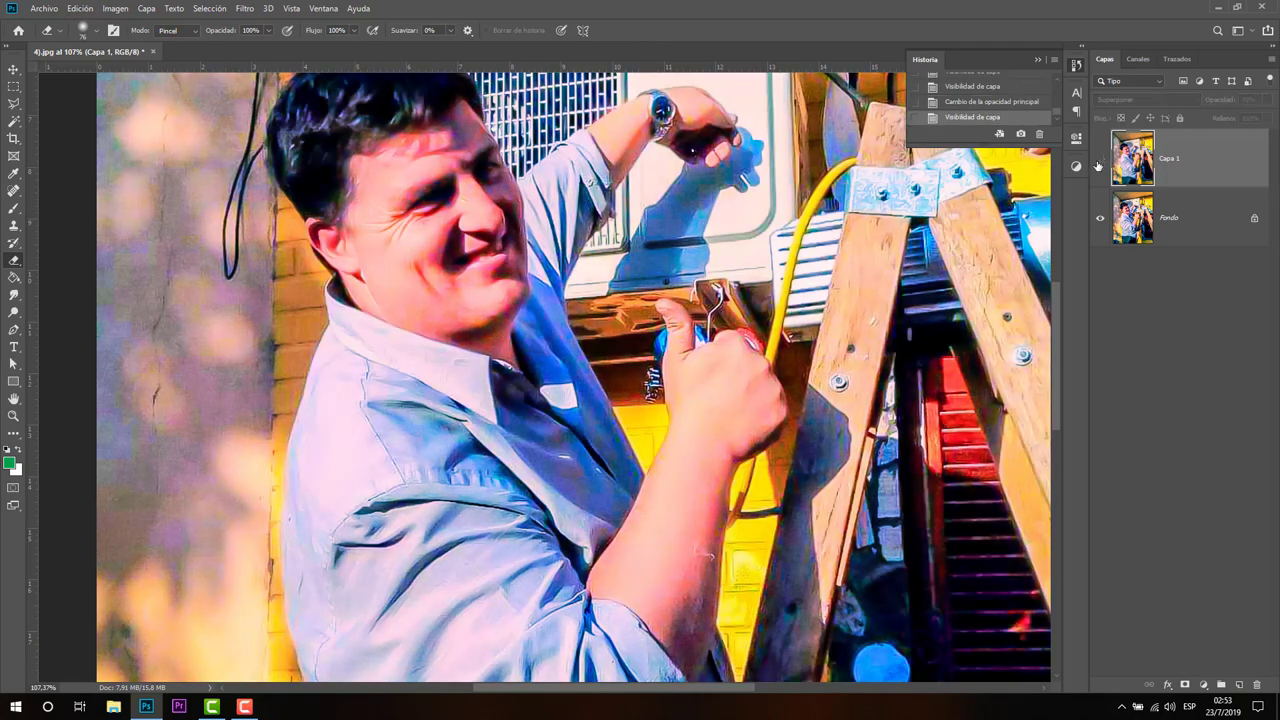
pyautogui.click(1099, 162)
pyautogui.click(1099, 162)
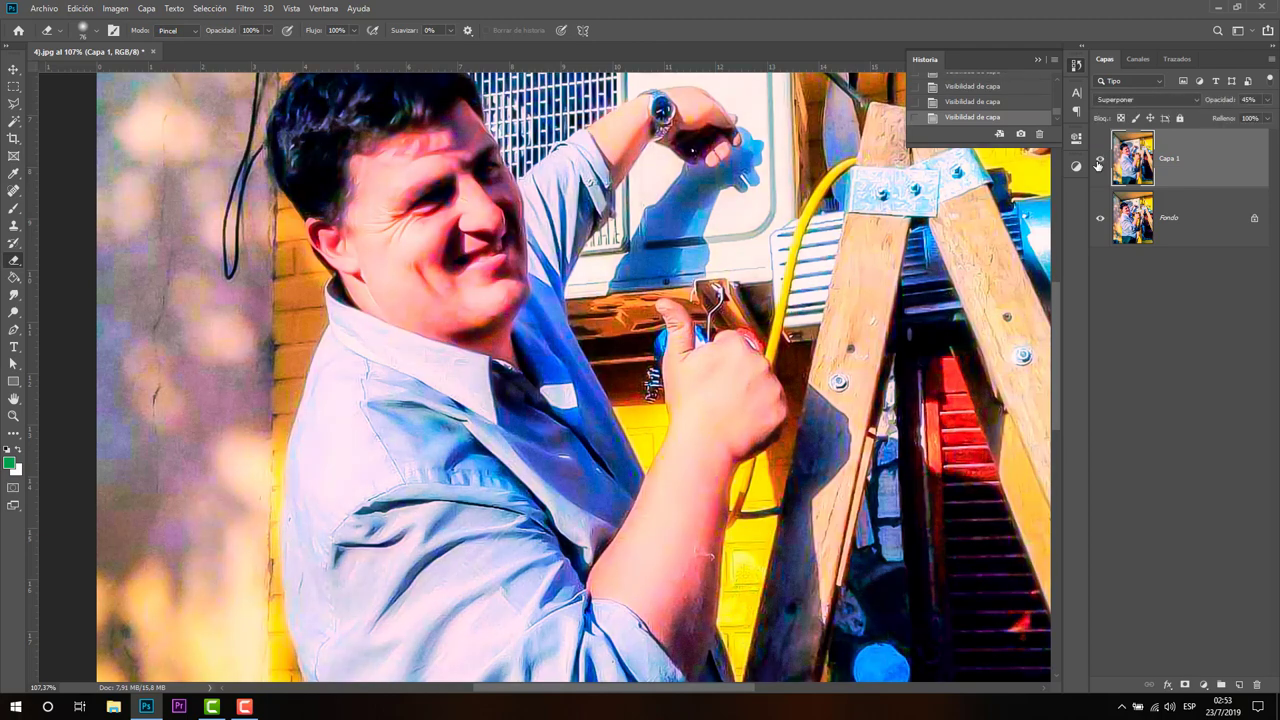
pyautogui.click(1099, 162)
pyautogui.click(1099, 162)
pyautogui.click(1099, 162)
pyautogui.click(1099, 162)
pyautogui.click(1267, 100)
pyautogui.moveTo(1236, 115); pyautogui.dragTo(1217, 116)
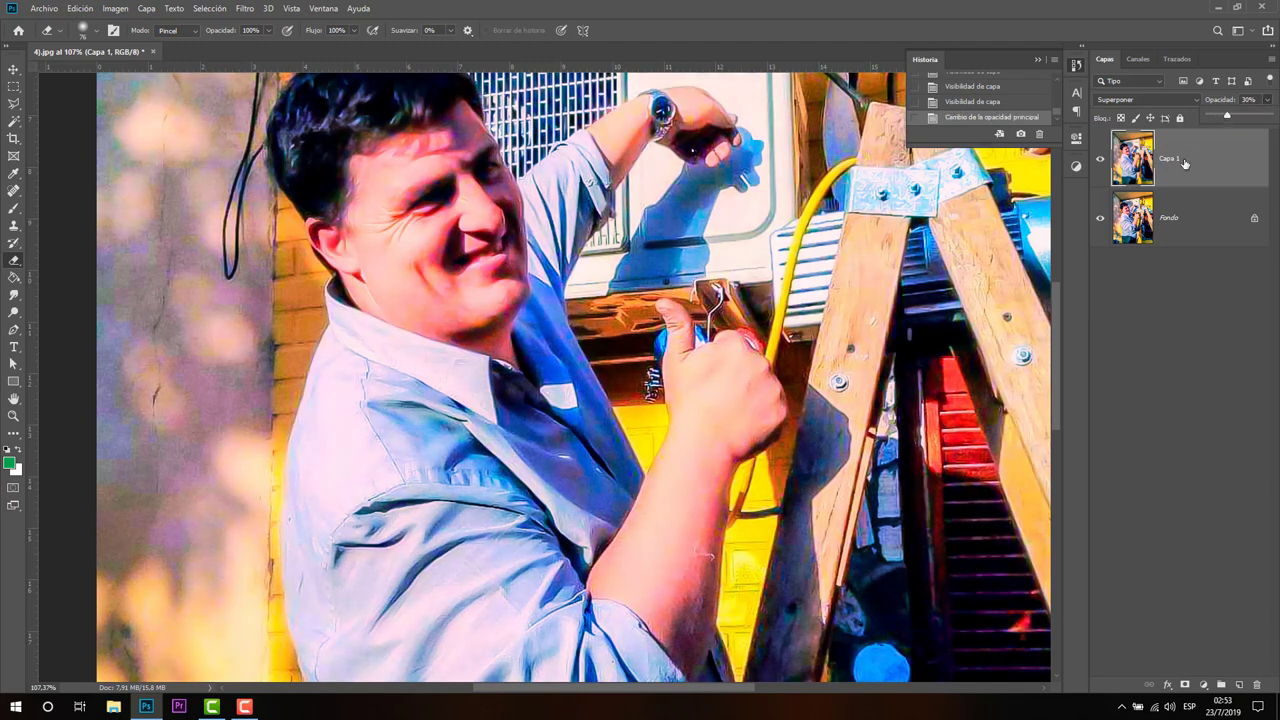
pyautogui.click(1100, 161)
# Merge Capa 1 down into Fondo and reapply Añadir ruido to the merged image
pyautogui.hotkey('ctrl', 'e')
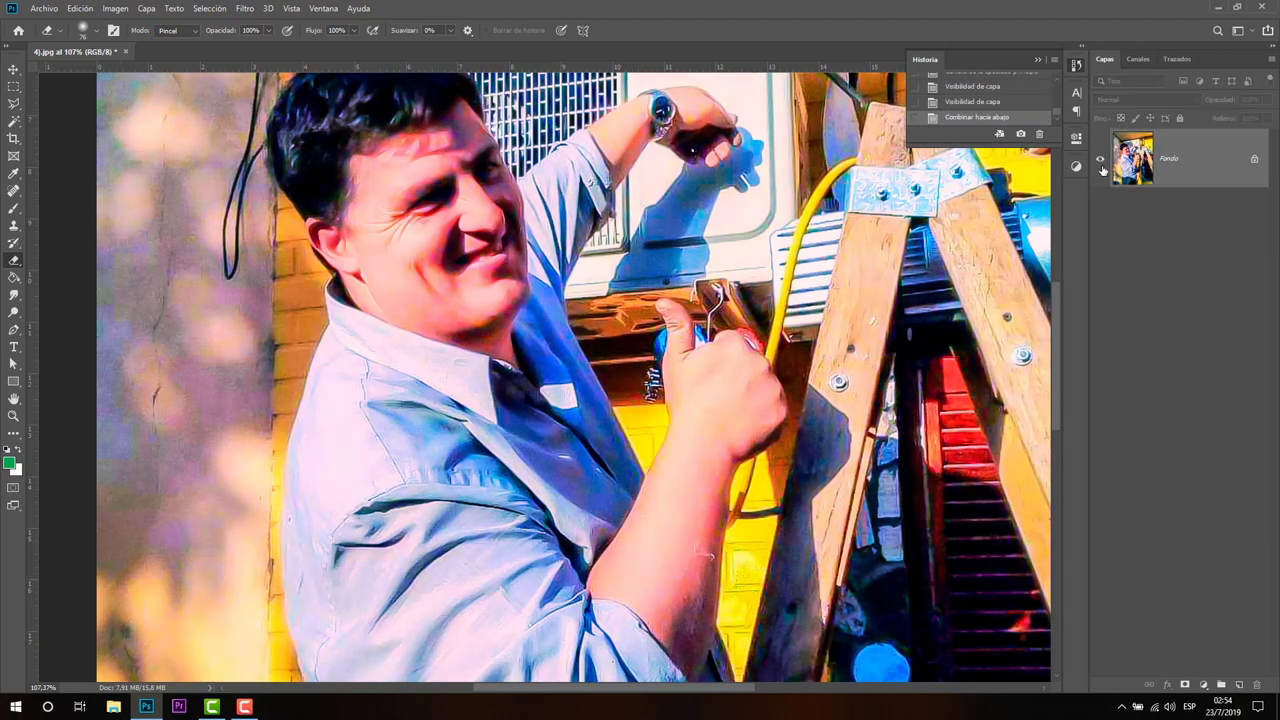
pyautogui.click(246, 9)
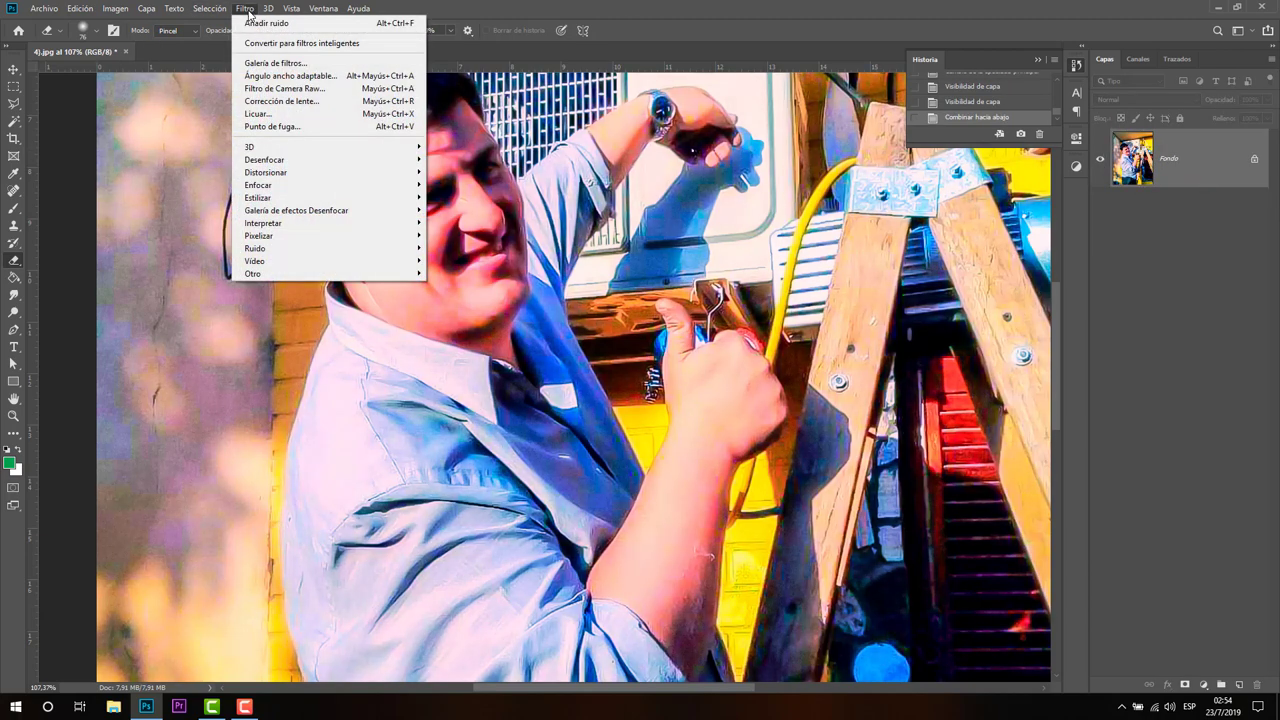
pyautogui.click(253, 22)
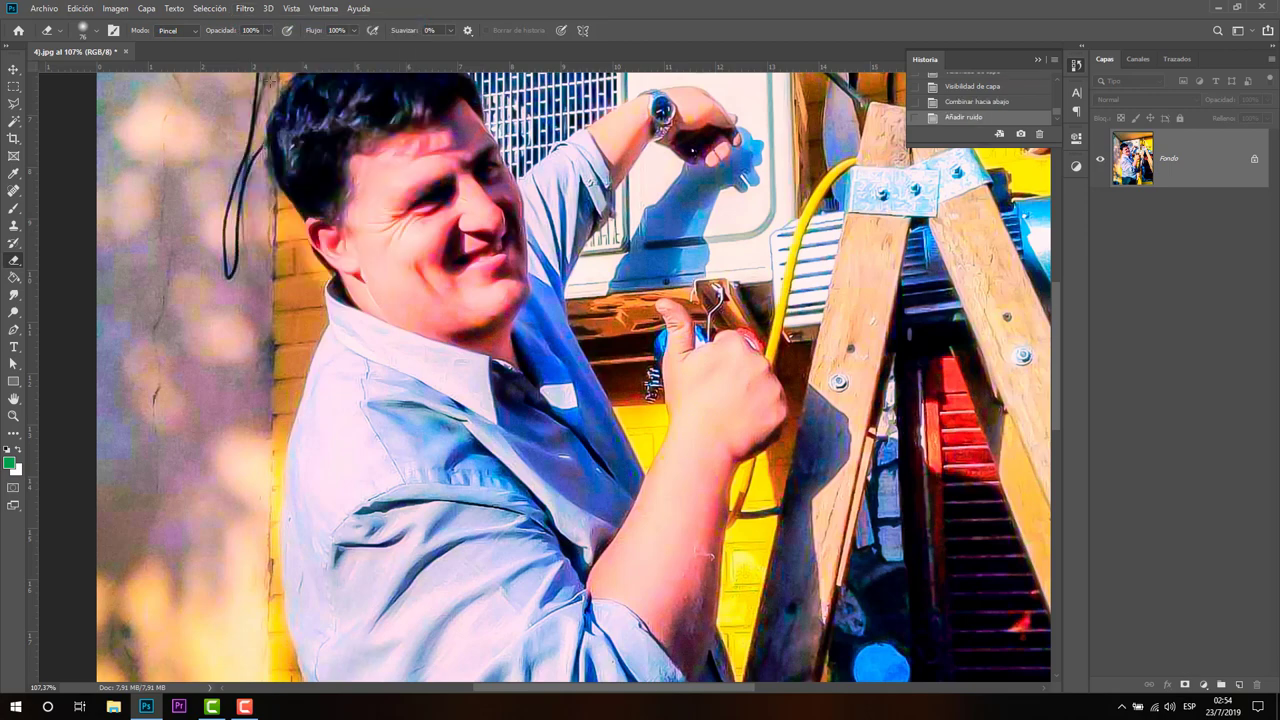
pyautogui.scroll(-2, 337, 301)
pyautogui.scroll(-2, 337, 301)
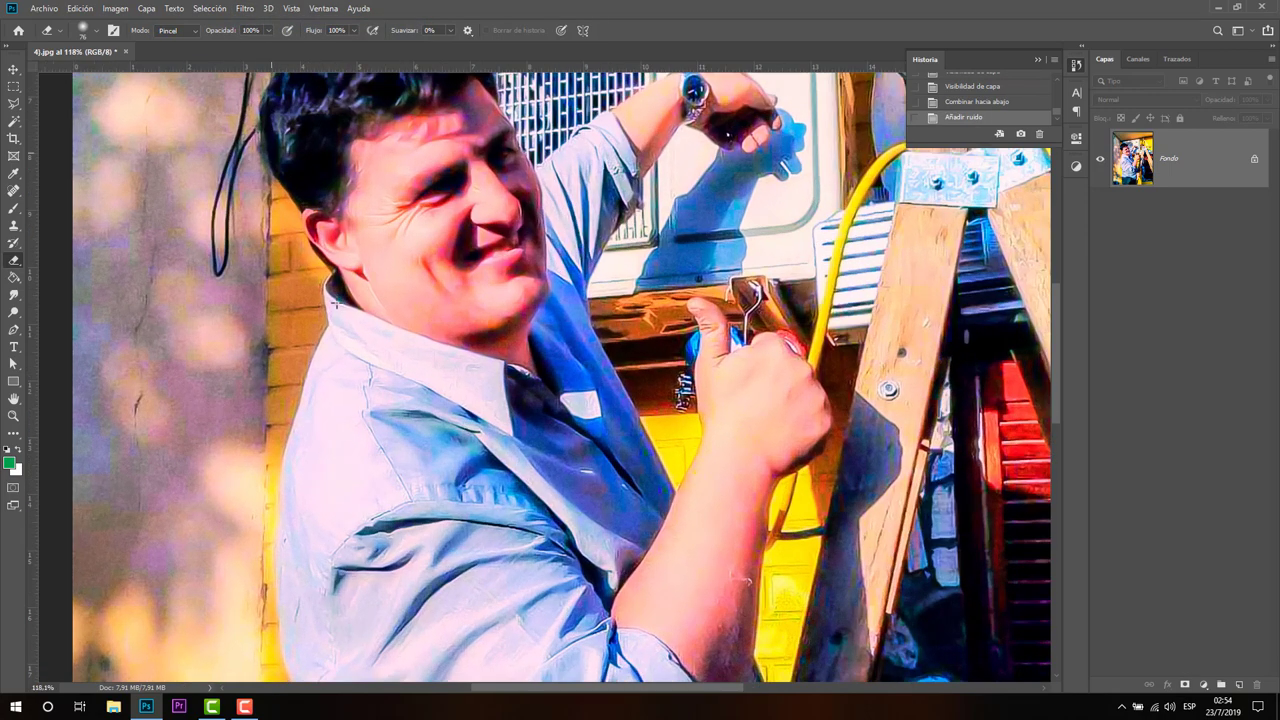
pyautogui.scroll(-2, 337, 301)
pyautogui.scroll(-2, 337, 301)
pyautogui.scroll(-1, 337, 301)
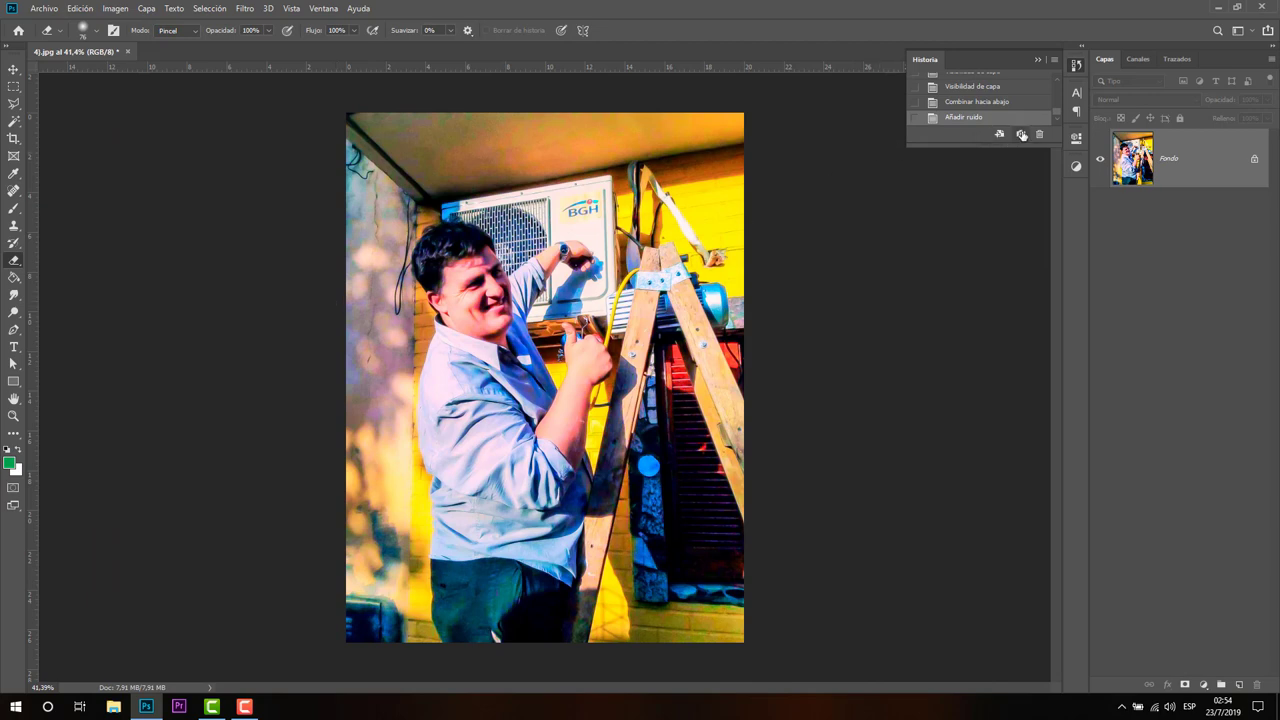
# Create a new history snapshot of the finished image and enlarge the History list
pyautogui.click(1021, 134)
pyautogui.moveTo(1057, 117); pyautogui.dragTo(1057, 80)
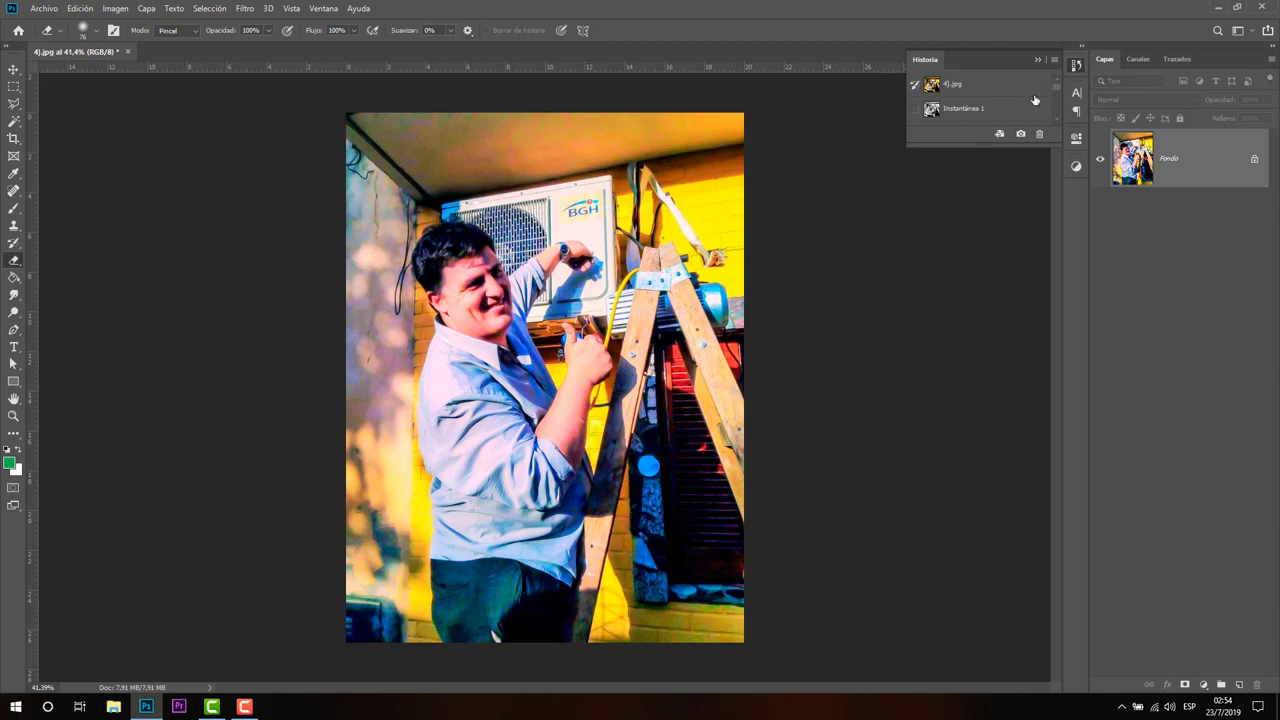
pyautogui.click(1021, 134)
pyautogui.moveTo(994, 146); pyautogui.dragTo(990, 192)
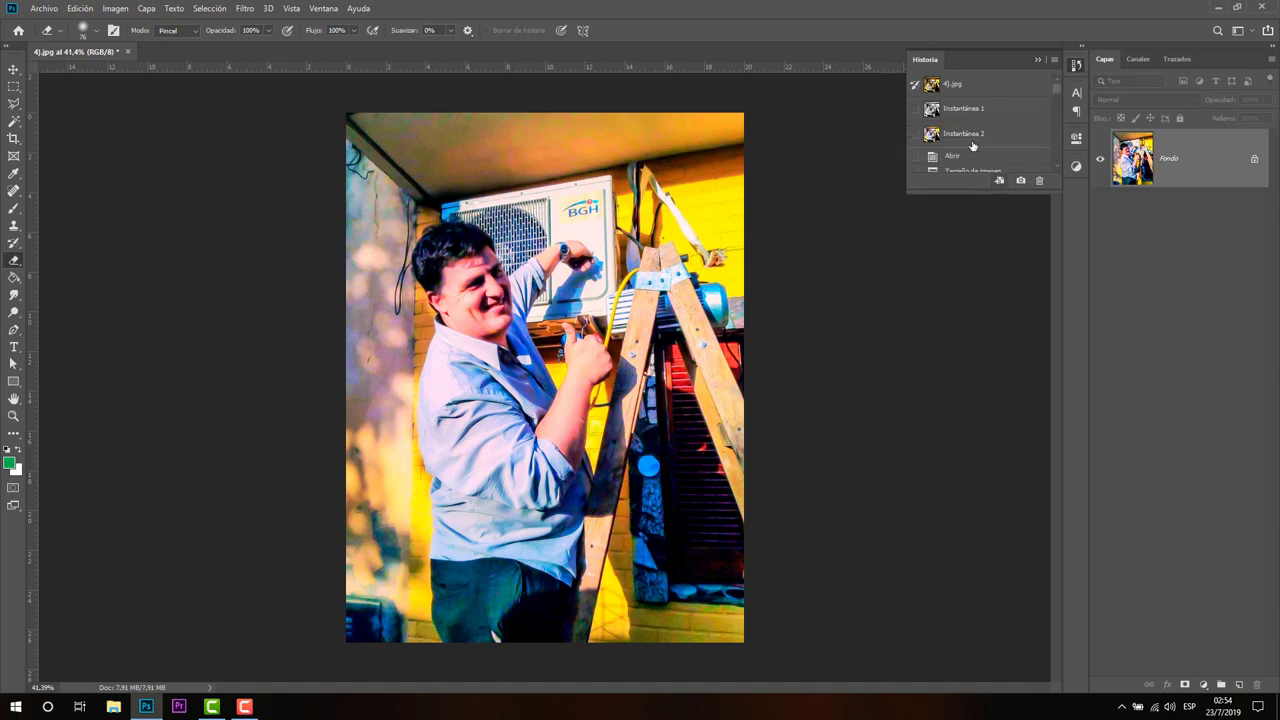
# Compare the original 4).jpg, Instantánea 1 and Instantánea 2, ending on Instantánea 2
pyautogui.click(966, 86)
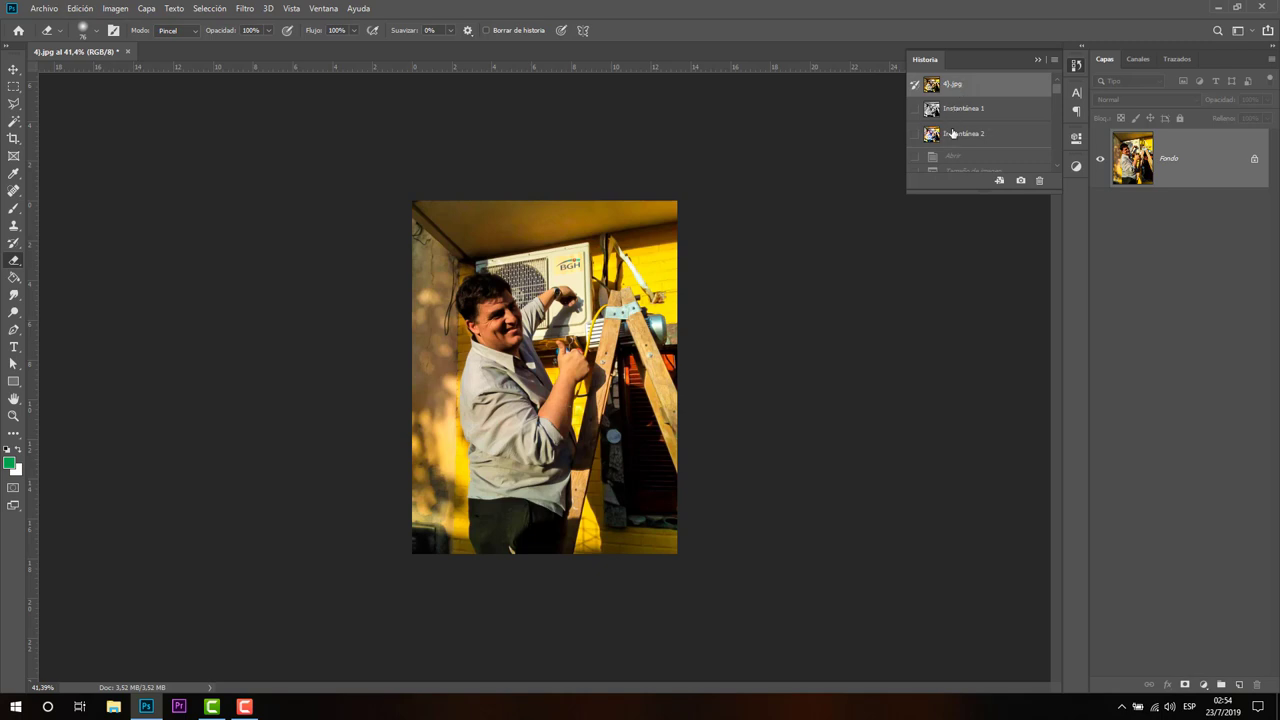
pyautogui.click(957, 135)
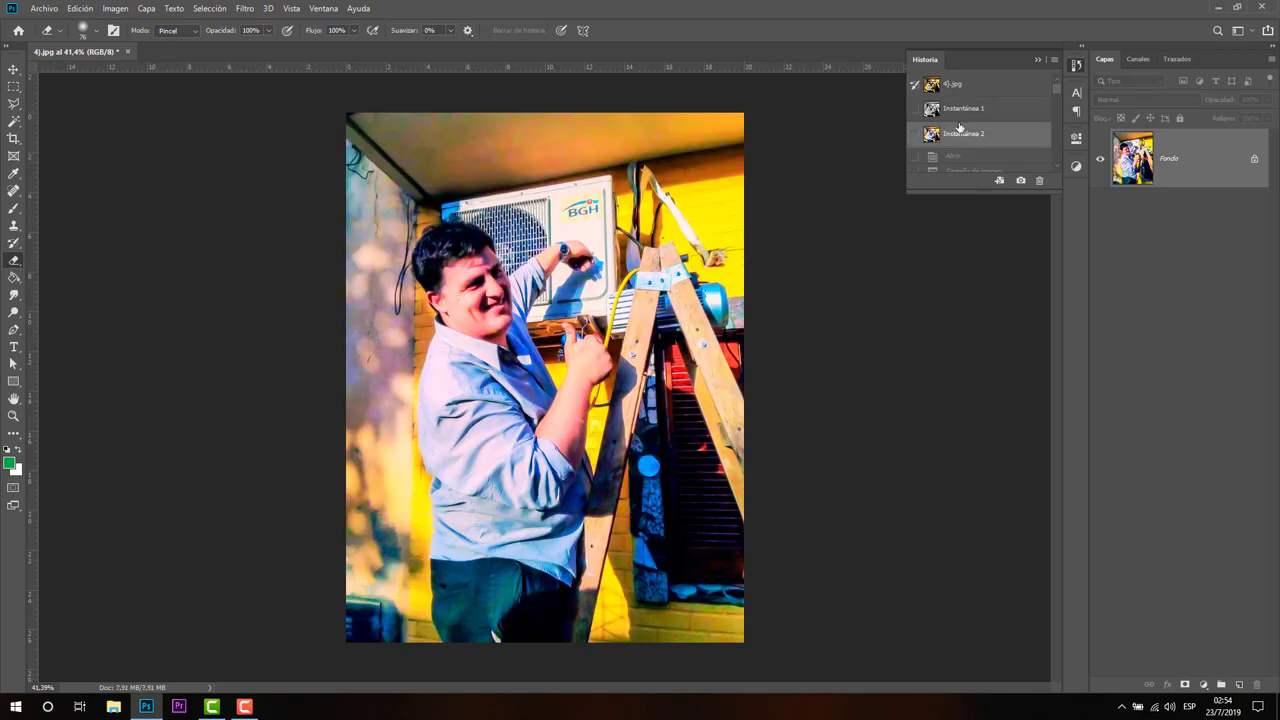
pyautogui.click(963, 109)
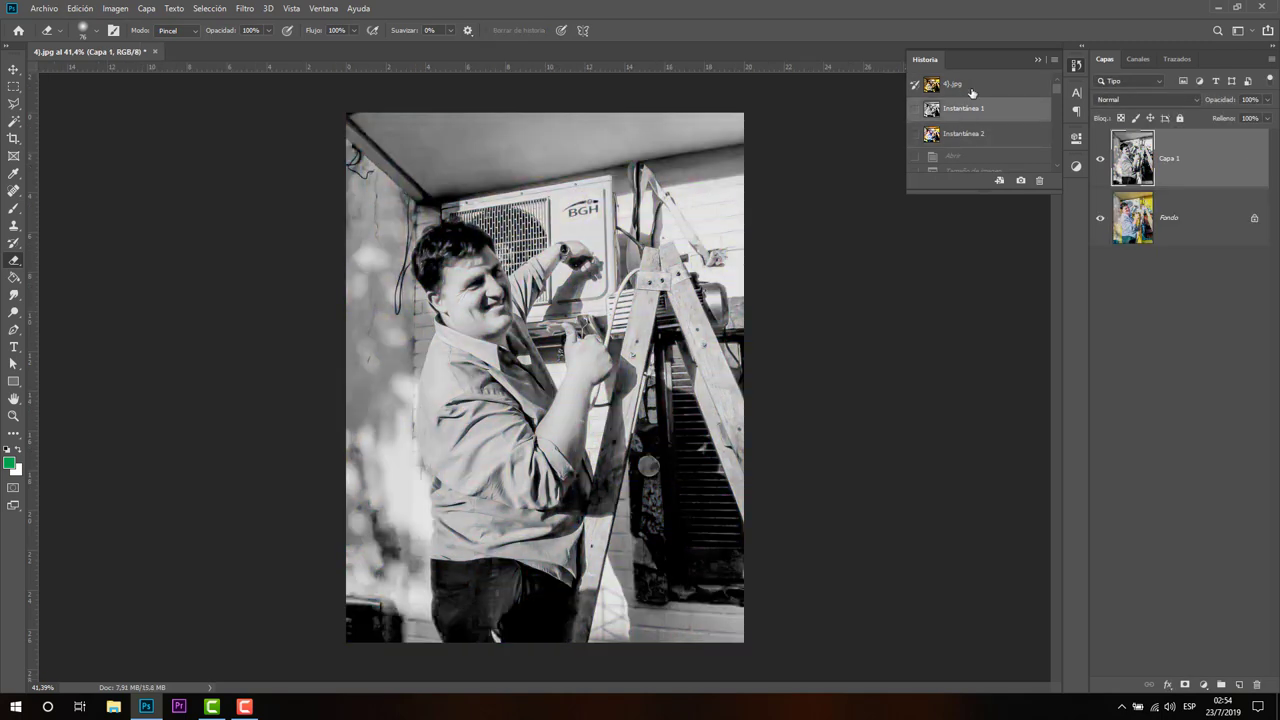
pyautogui.click(973, 92)
pyautogui.click(980, 135)
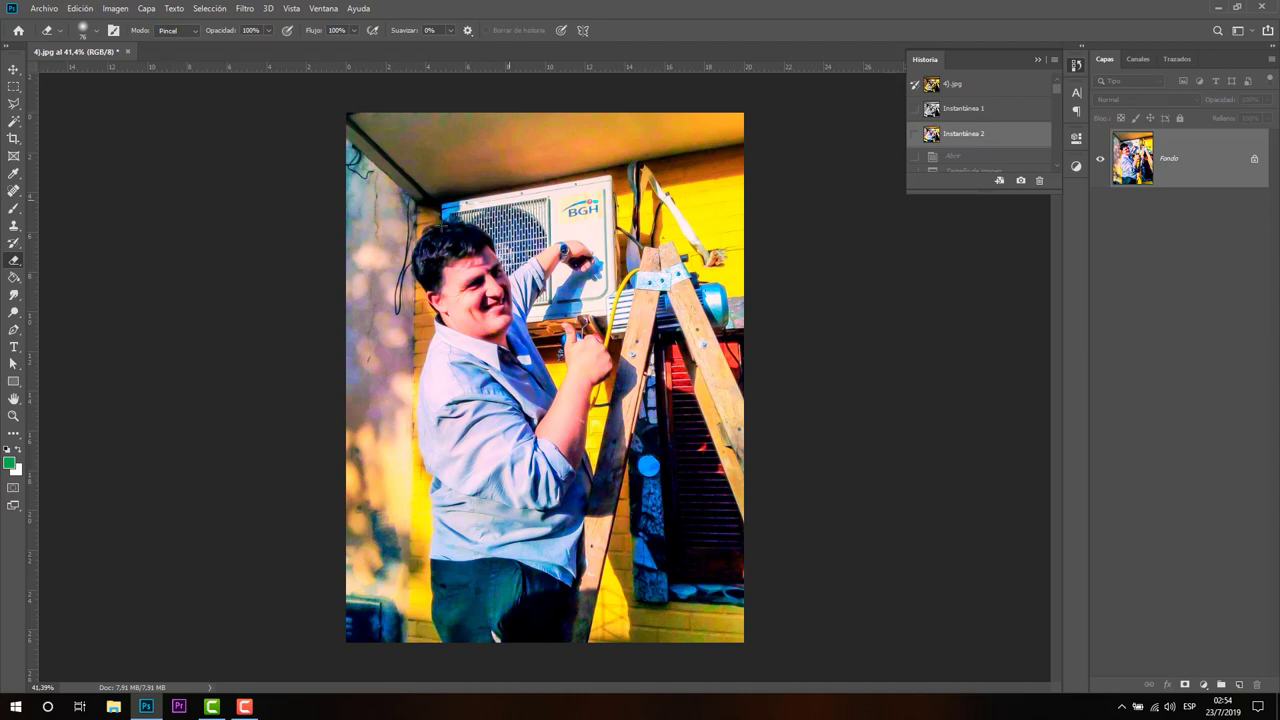
pyautogui.click(245, 9)
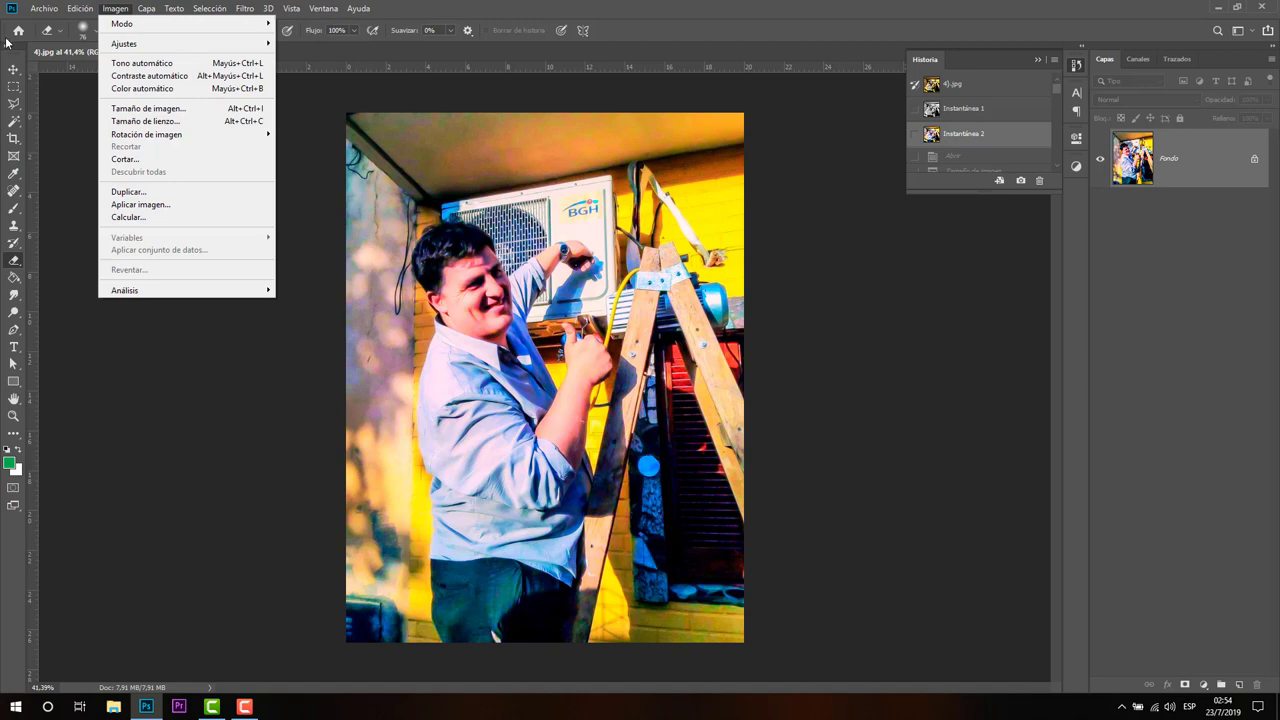
pyautogui.click(83, 368)
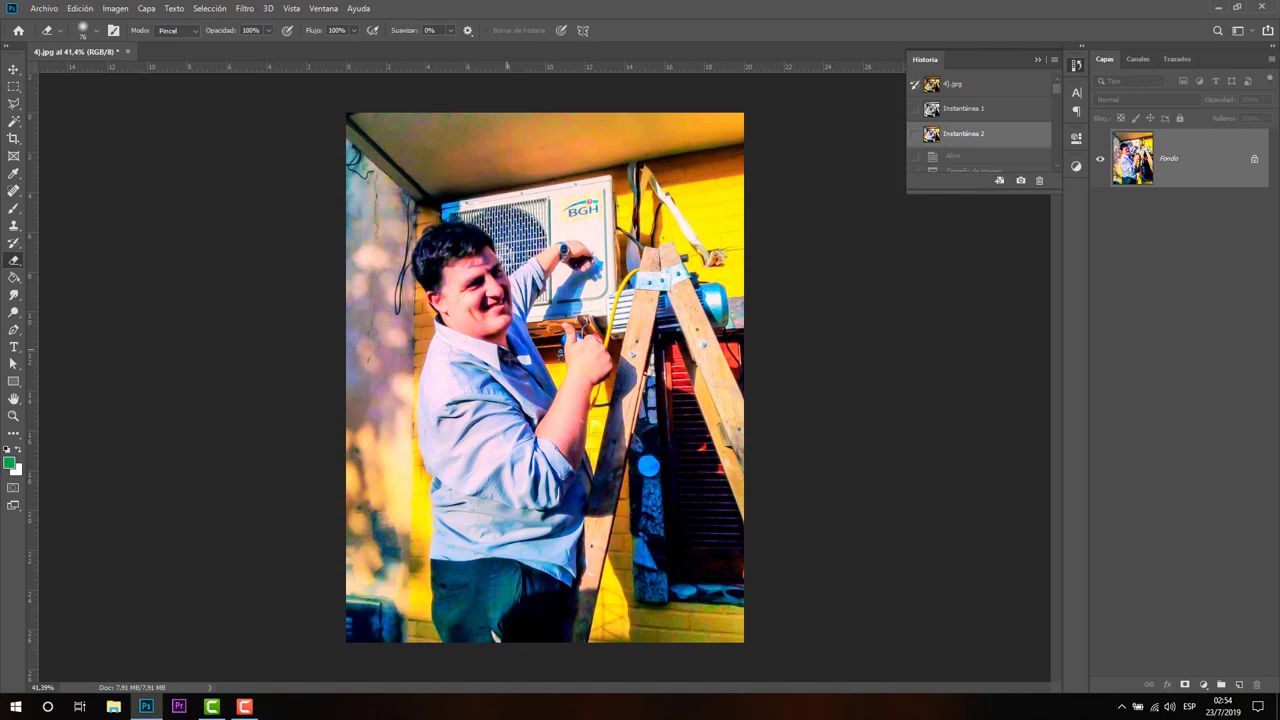
pyautogui.click(250, 707)
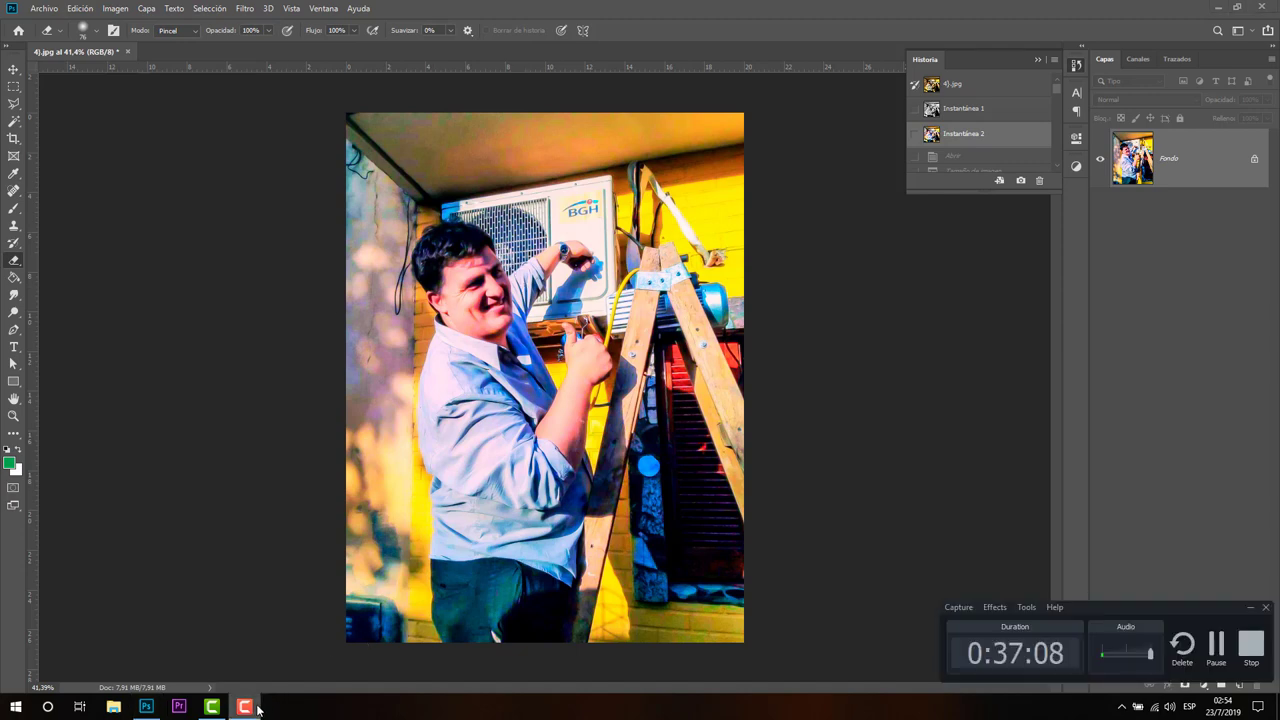